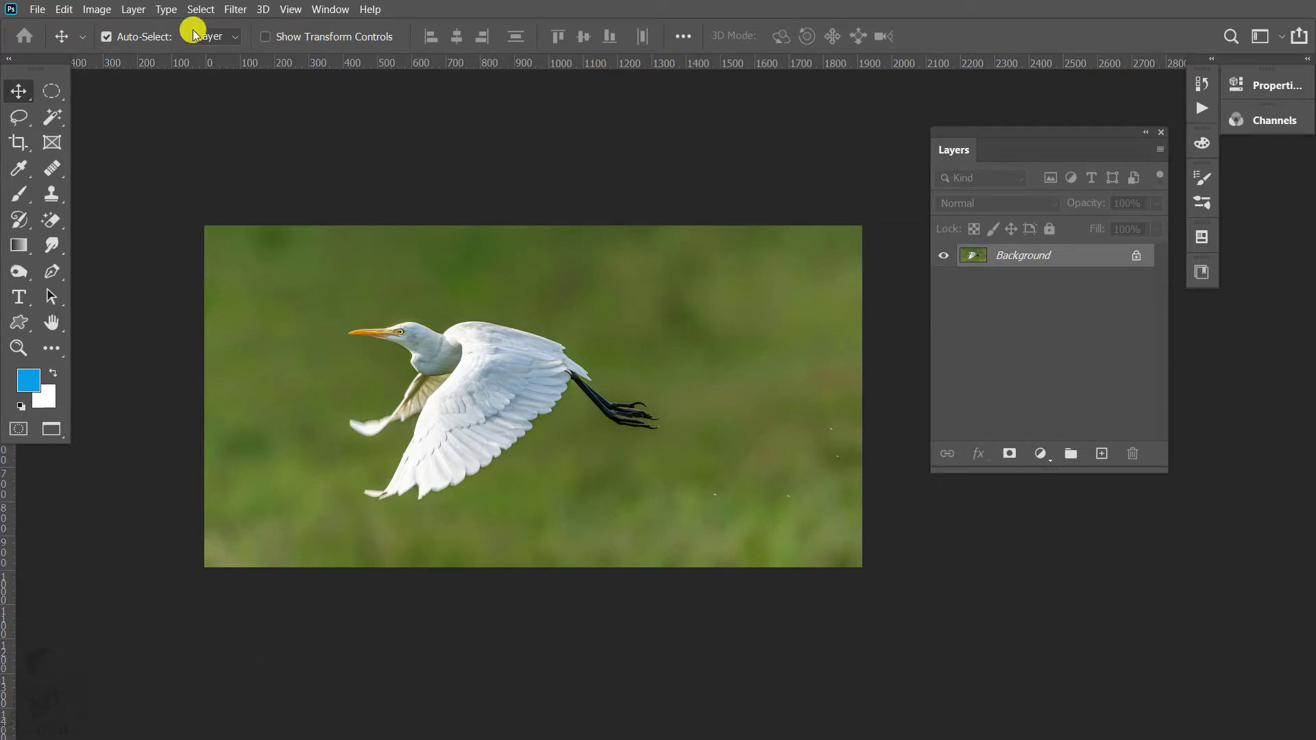
Step: Duplicate the Background layer into a new copy layer
{"action": "left_click", "coordinate": [134, 9]}
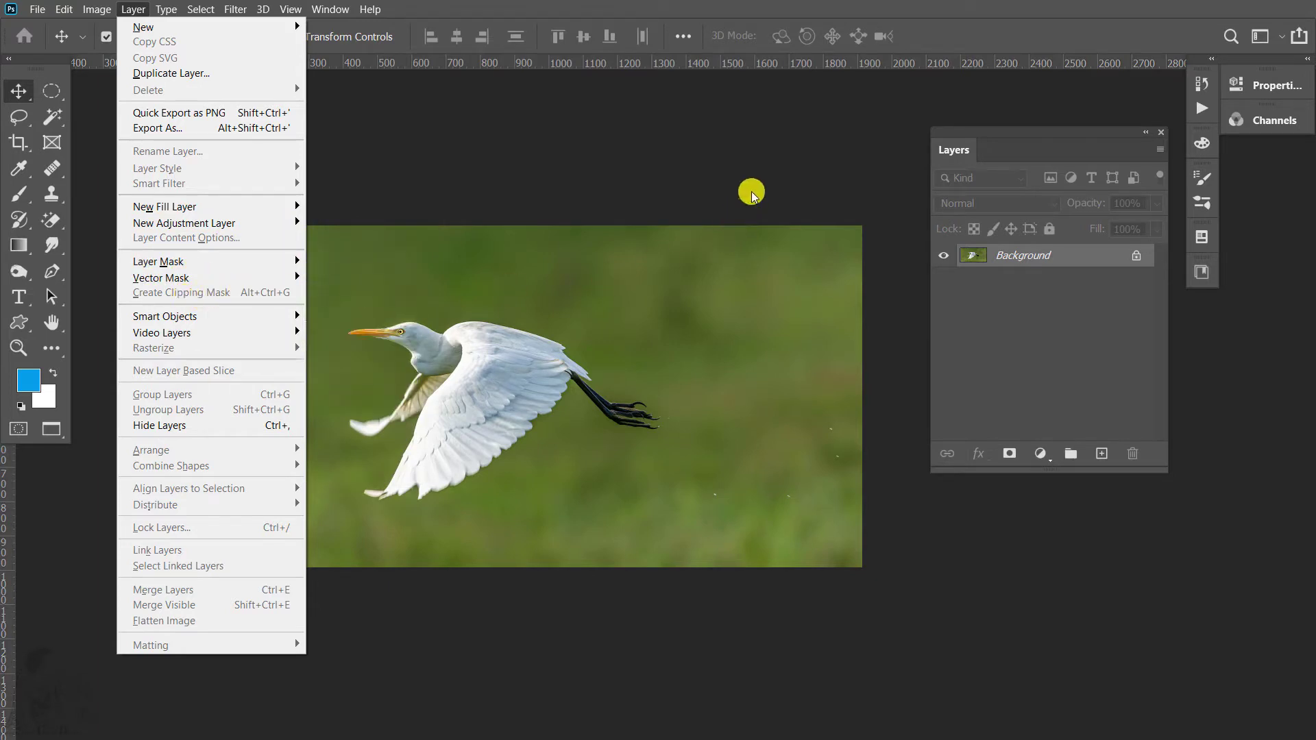
{"action": "left_click", "coordinate": [1134, 337]}
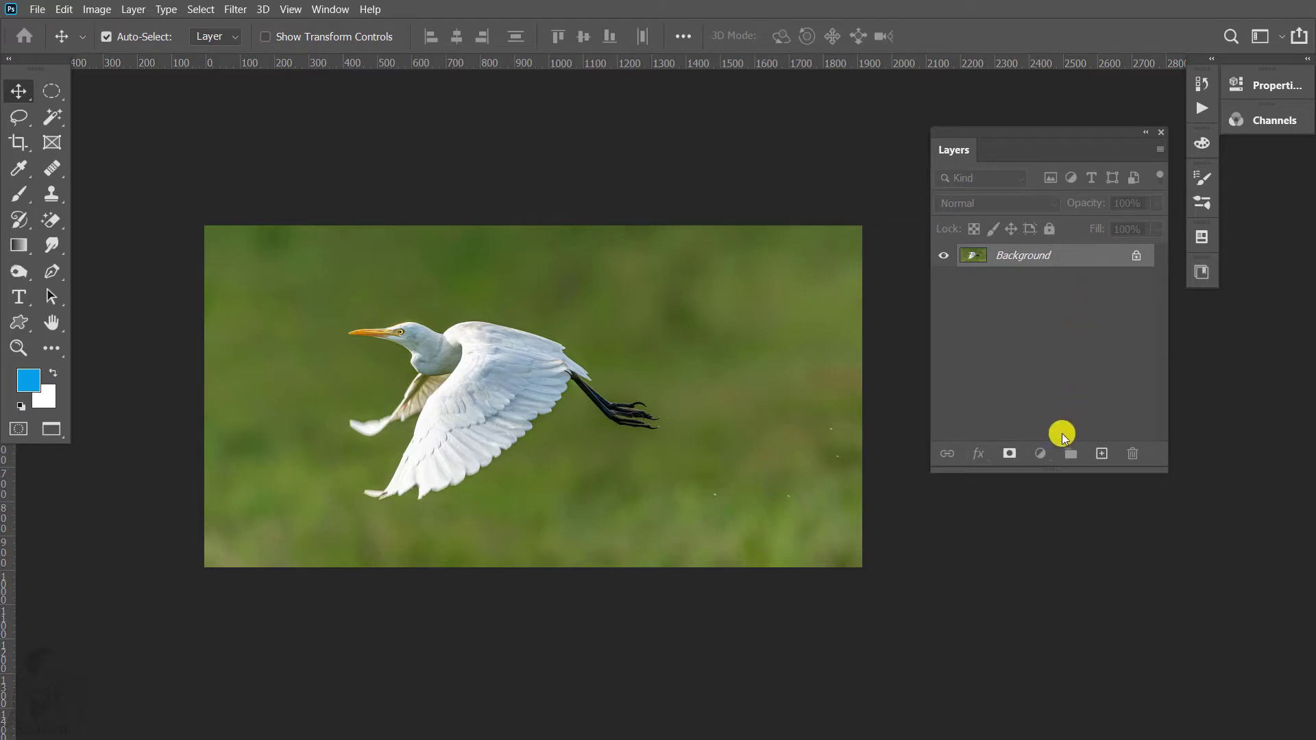
{"action": "left_click_drag", "start_coordinate": [1081, 254], "coordinate": [1110, 447]}
{"action": "left_click", "coordinate": [944, 278]}
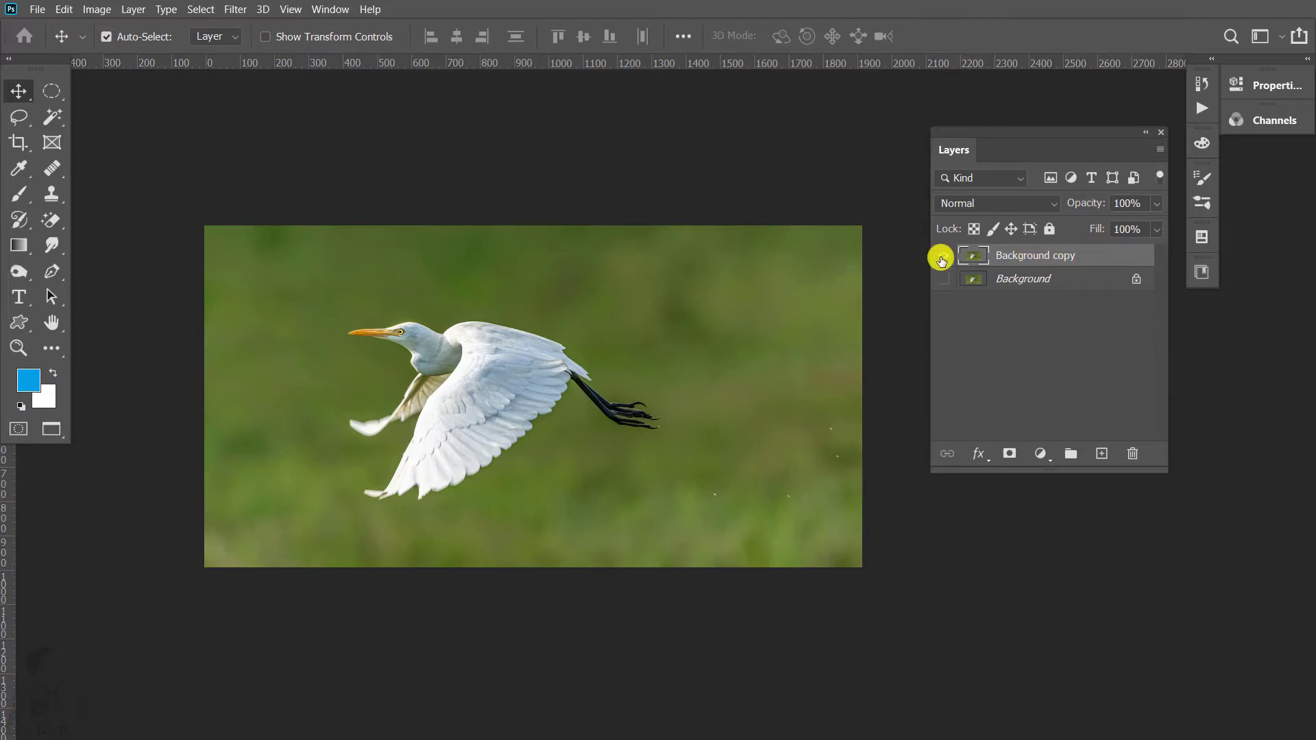
{"action": "scroll", "coordinate": [509, 382], "scroll_direction": "up", "scroll_amount": 1}
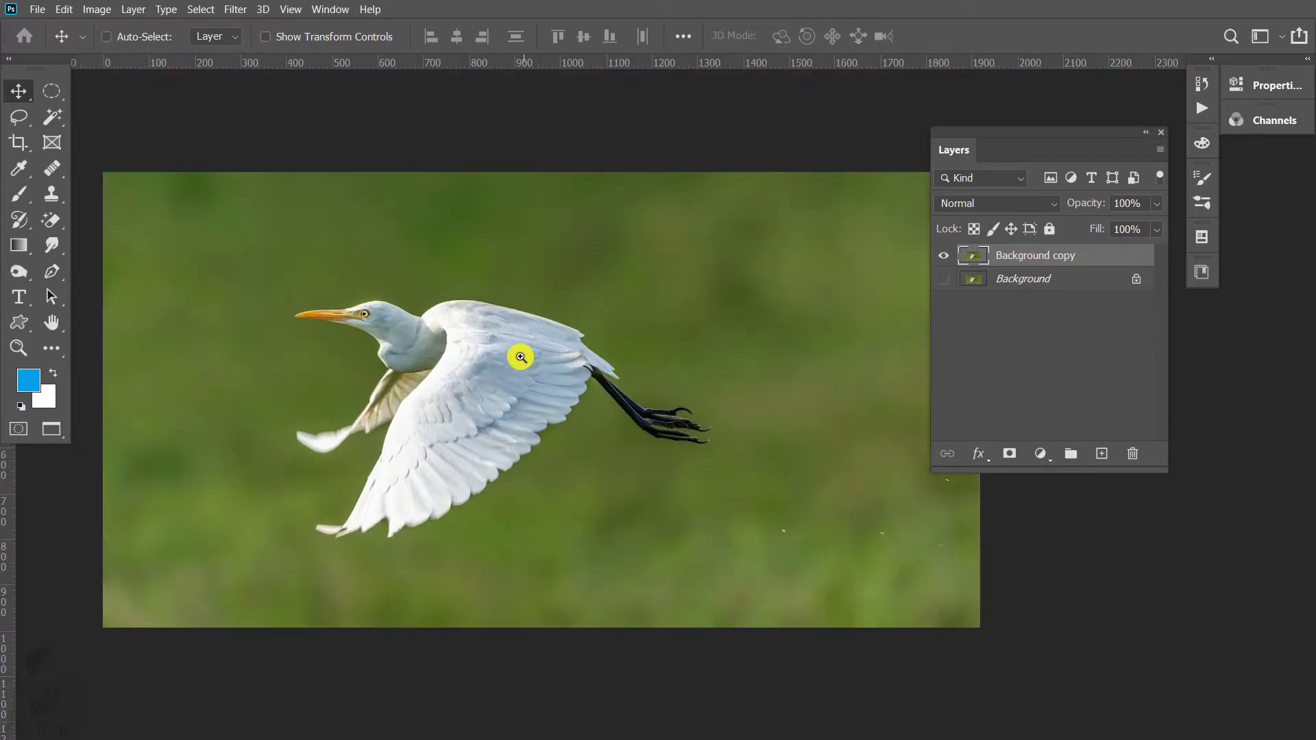
Step: Rename the Background copy layer to 'Con cò'
{"action": "left_click", "coordinate": [133, 9]}
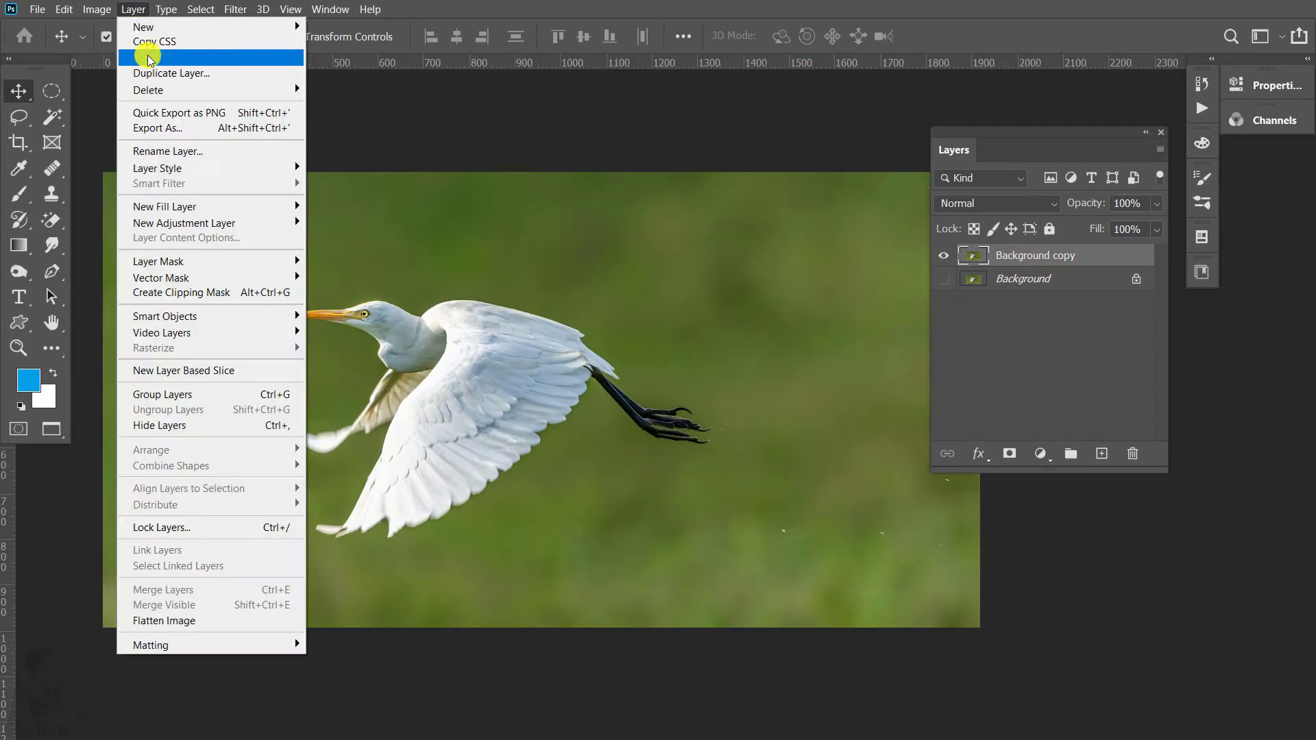
{"action": "left_click", "coordinate": [197, 152]}
{"action": "type", "text": "Con cò"}
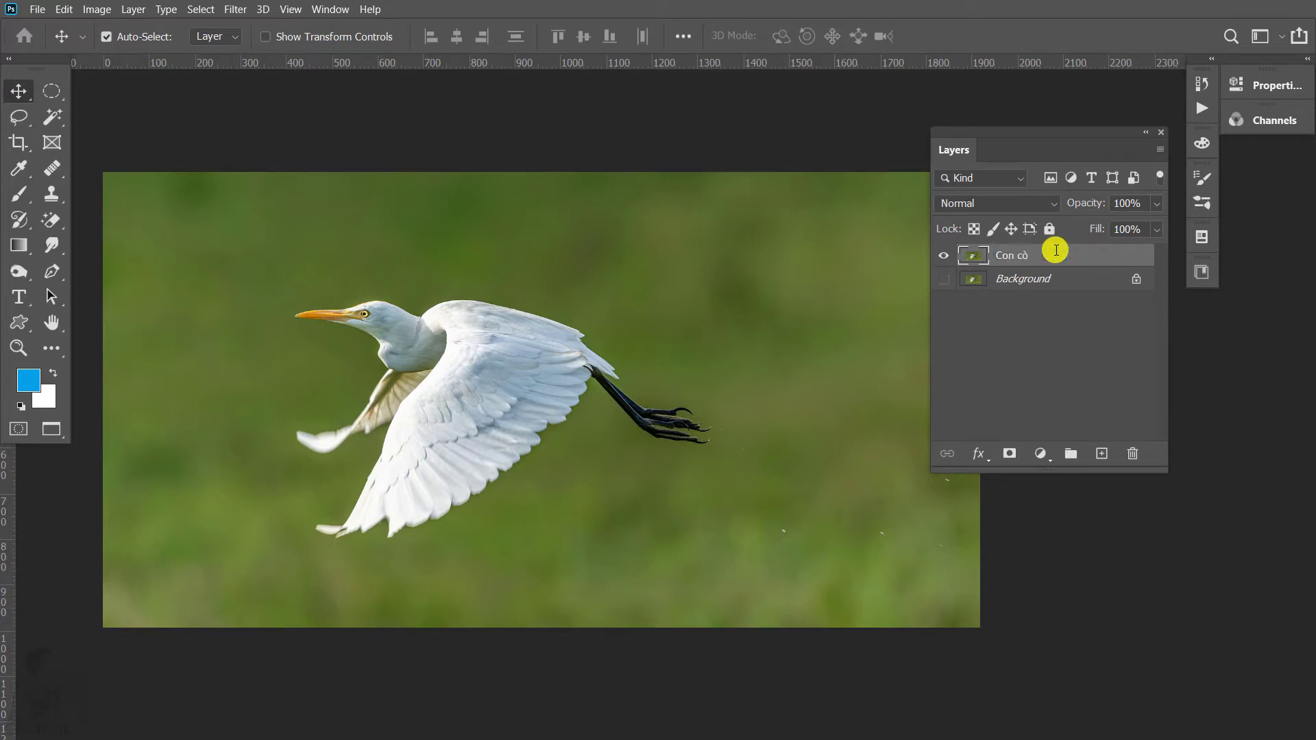
{"action": "left_click", "coordinate": [133, 9]}
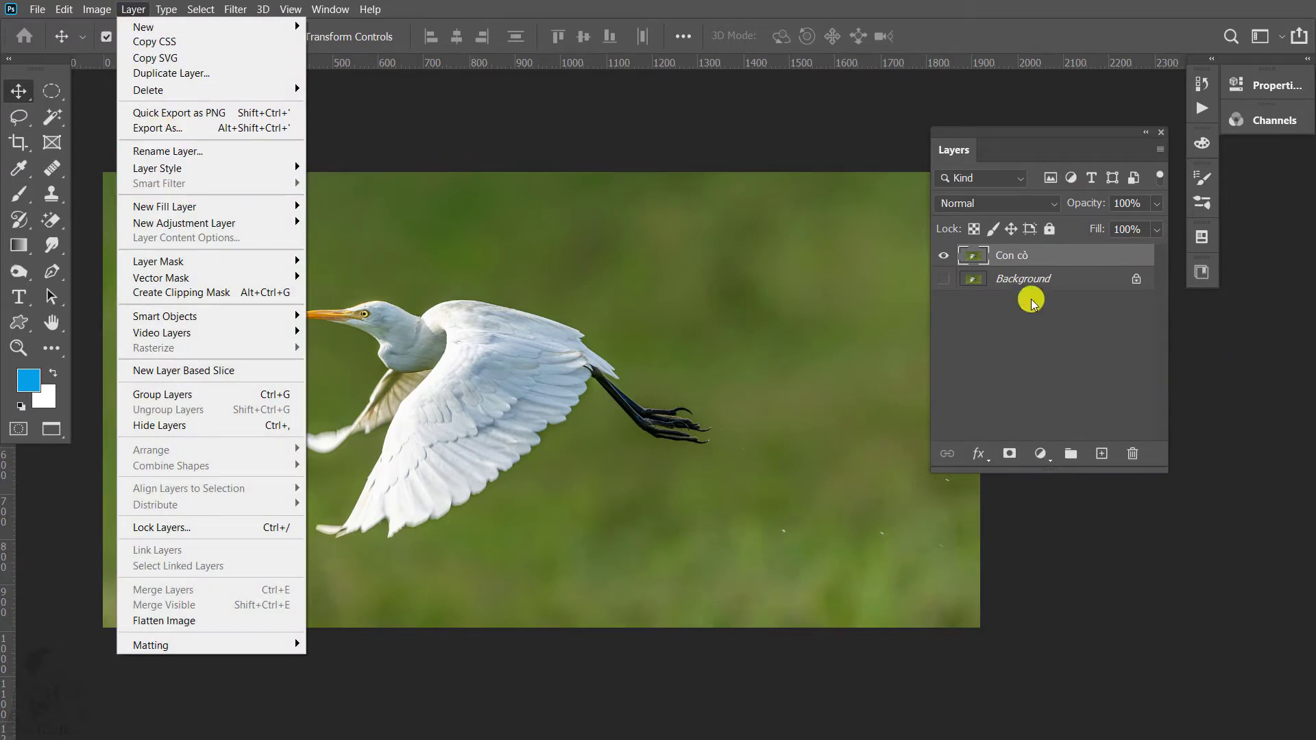
{"action": "left_click", "coordinate": [1020, 258]}
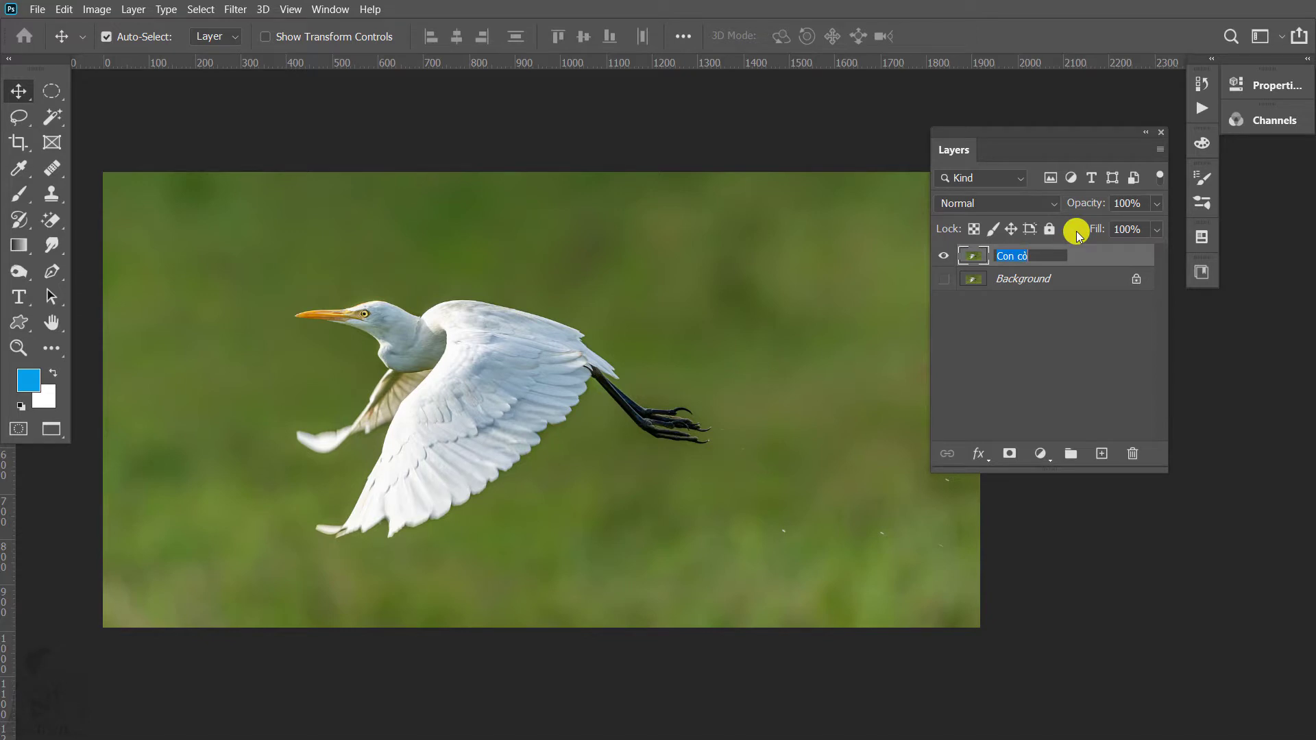
Step: Look through Layer Style without applying anything, then bring up the selection tools flyout
{"action": "left_click", "coordinate": [135, 9]}
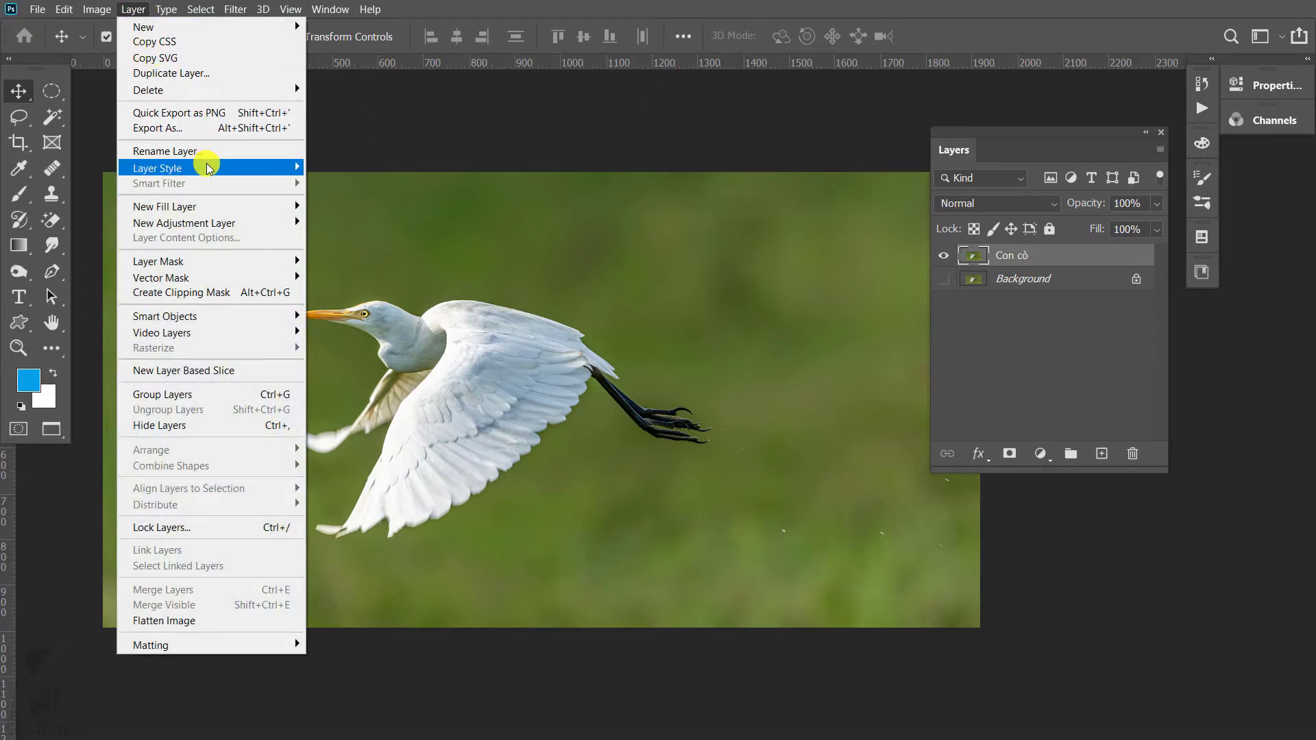
{"action": "mouse_move", "coordinate": [158, 167]}
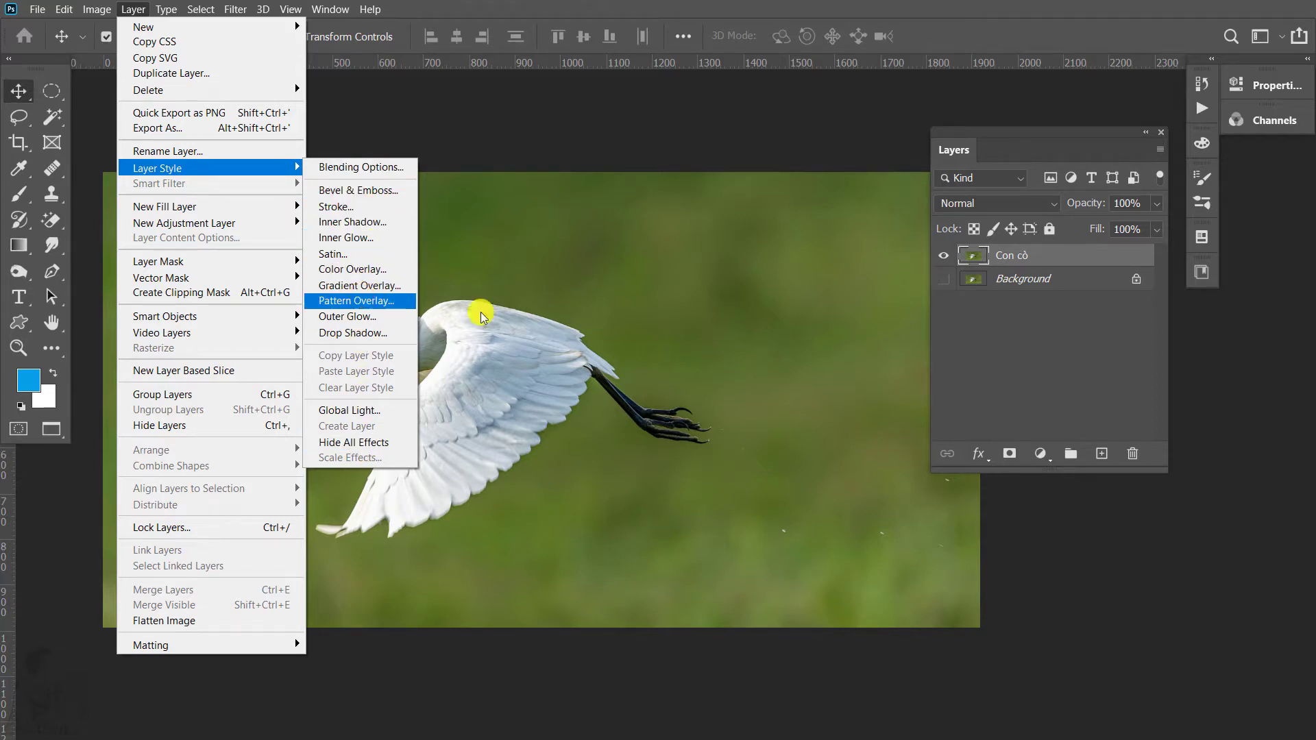
{"action": "left_click", "coordinate": [725, 344]}
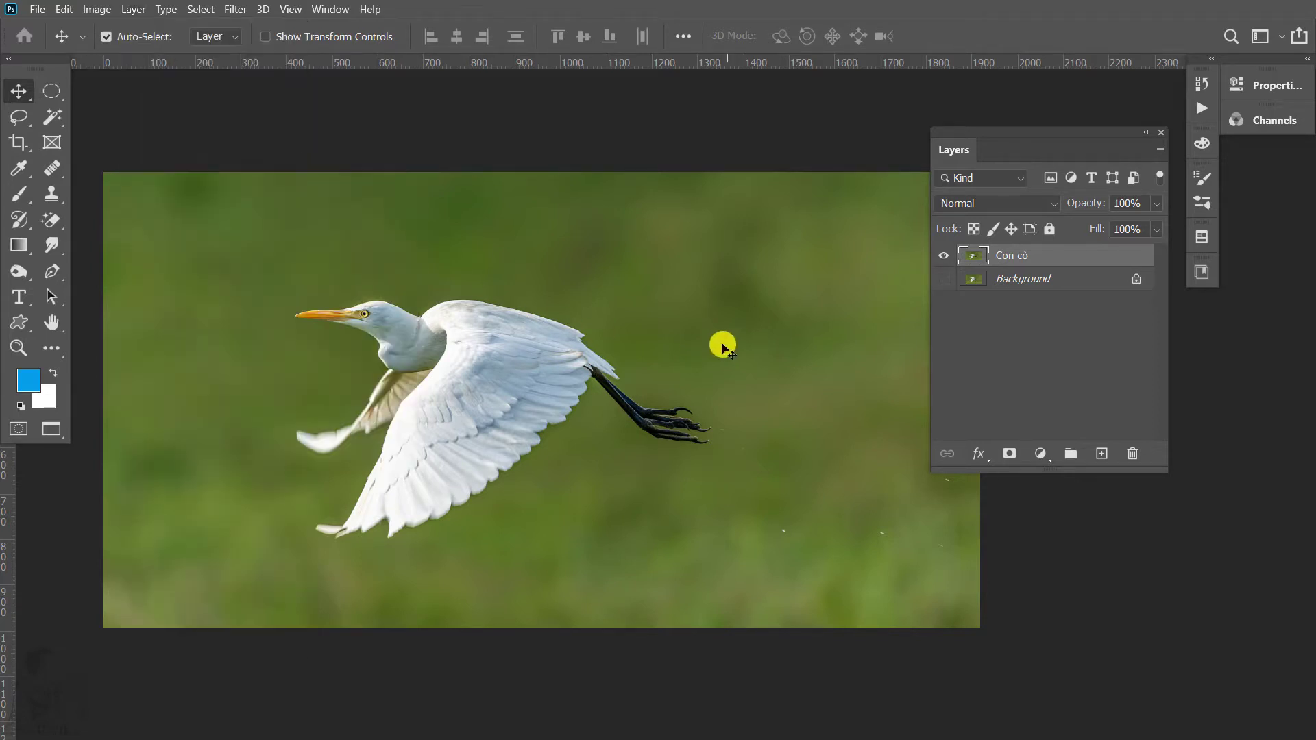
{"action": "left_click", "coordinate": [57, 122]}
Step: Select the egret with the Object Selection Tool and copy it onto its own Layer 1
{"action": "left_click", "coordinate": [130, 117]}
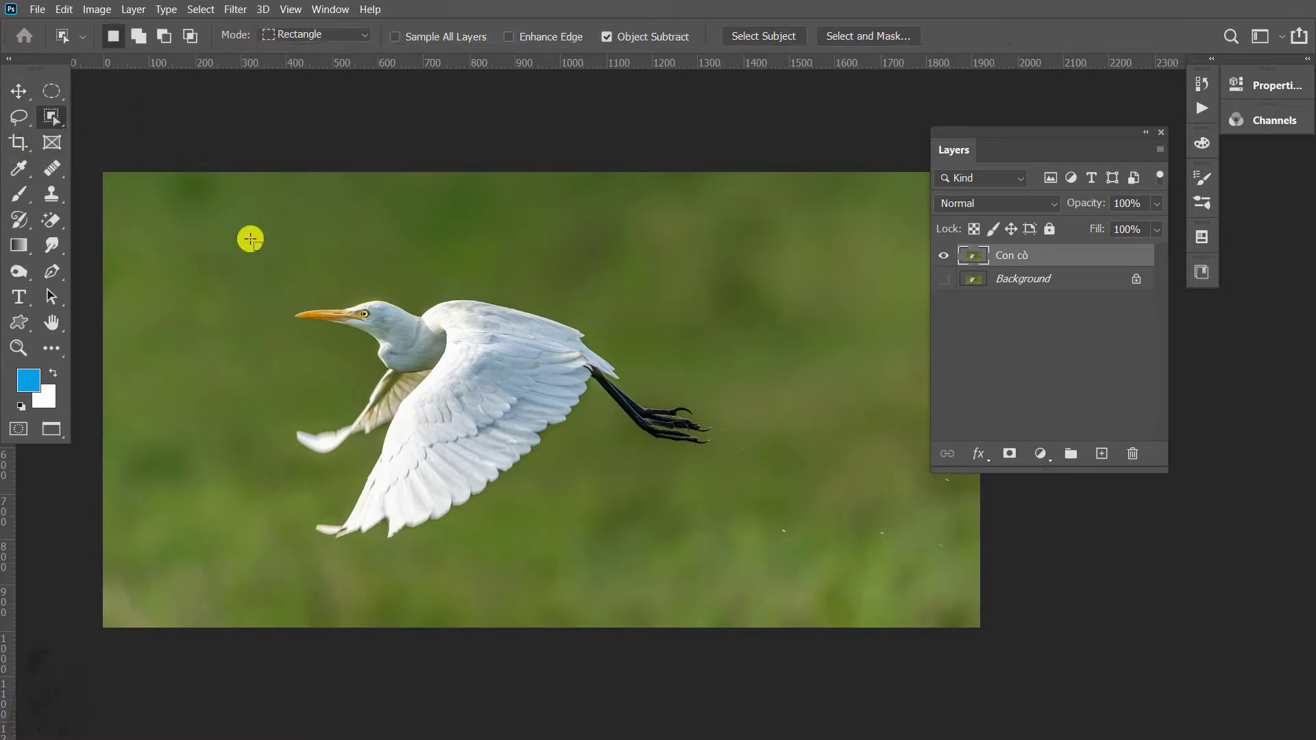
{"action": "left_click_drag", "start_coordinate": [227, 240], "coordinate": [744, 575]}
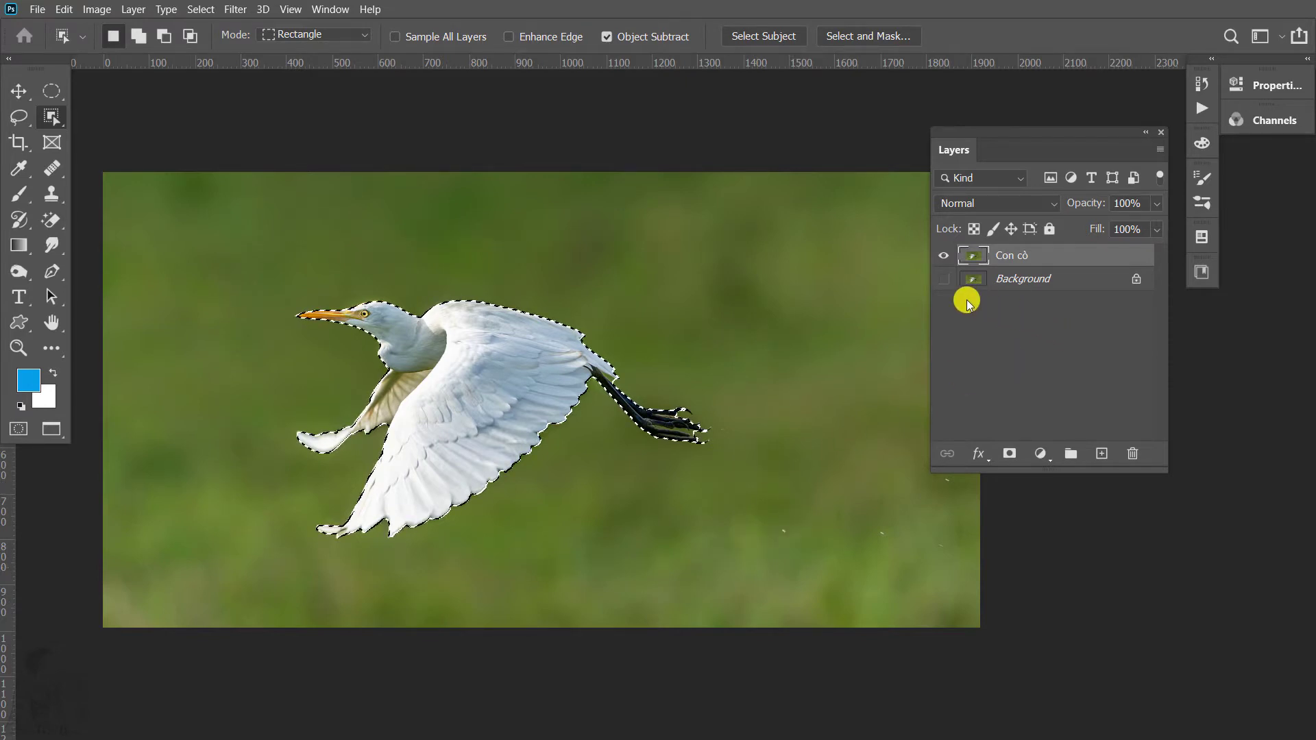
{"action": "key", "text": "ctrl+j"}
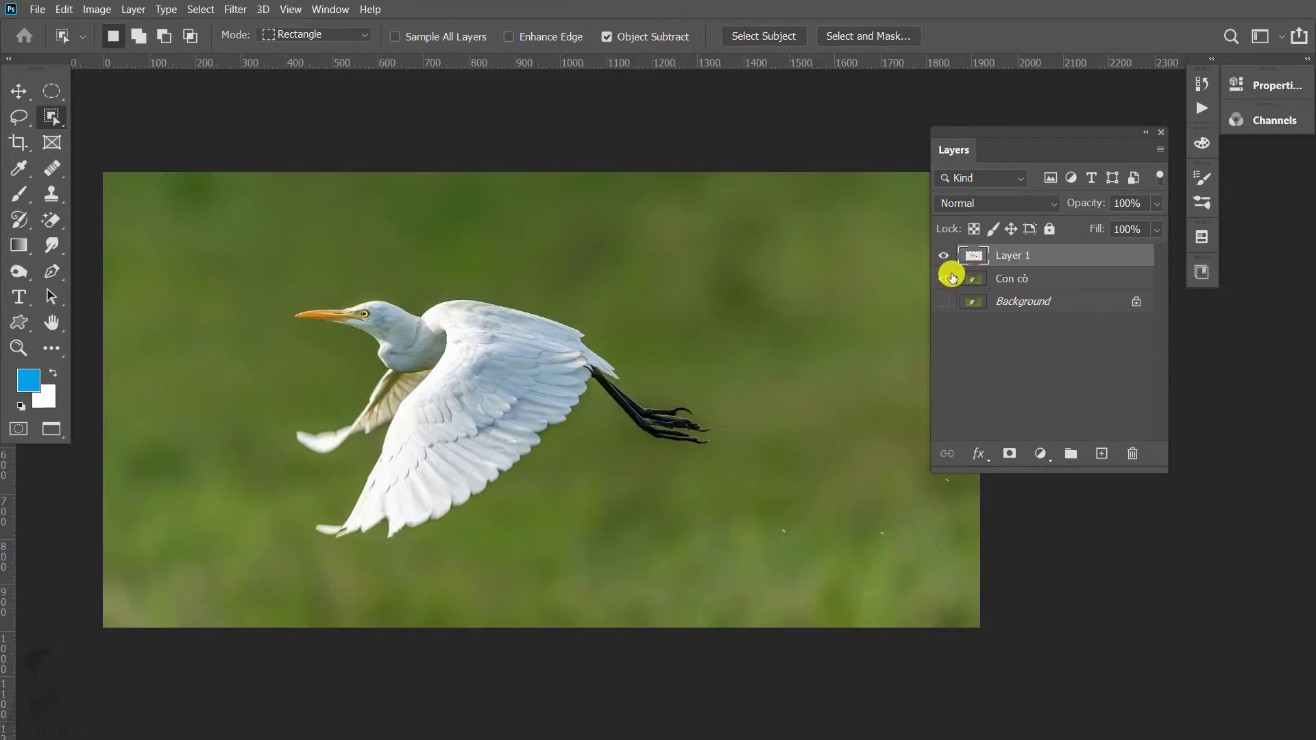
{"action": "left_click", "coordinate": [944, 279]}
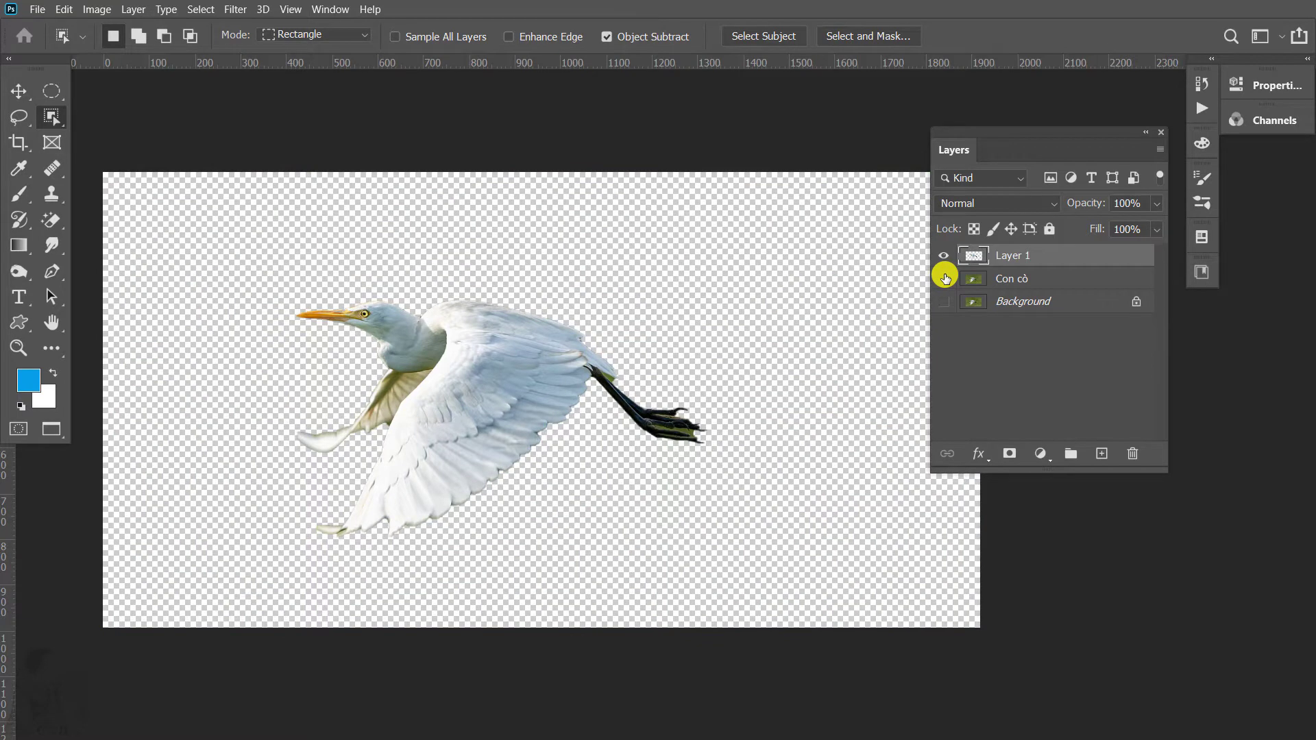
{"action": "left_click", "coordinate": [944, 278]}
Step: Add a new empty Layer 2 above the Con cò layer
{"action": "left_click", "coordinate": [1013, 281]}
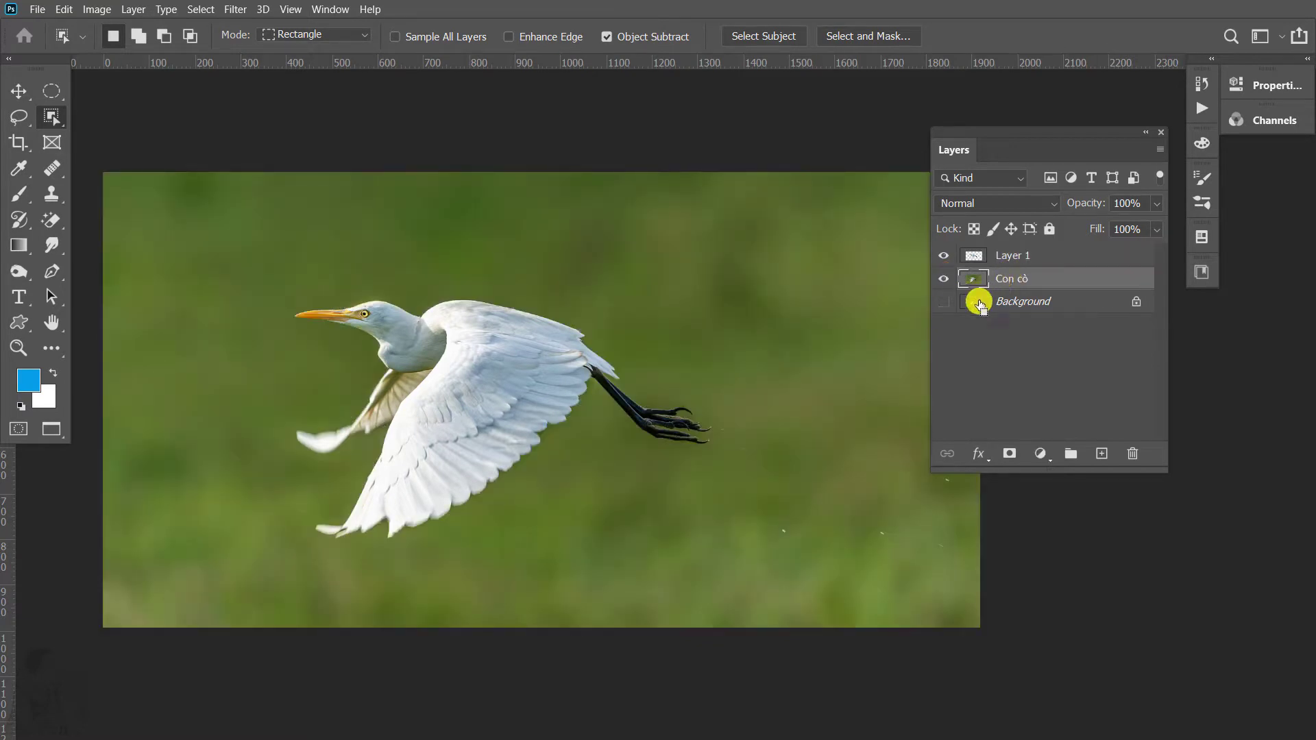
{"action": "key", "text": "ctrl+shift+n"}
{"action": "key", "text": "Return"}
Step: Fill Layer 2 with the foreground blue and zoom in to inspect the egret's edges
{"action": "key", "text": "alt+BackSpace"}
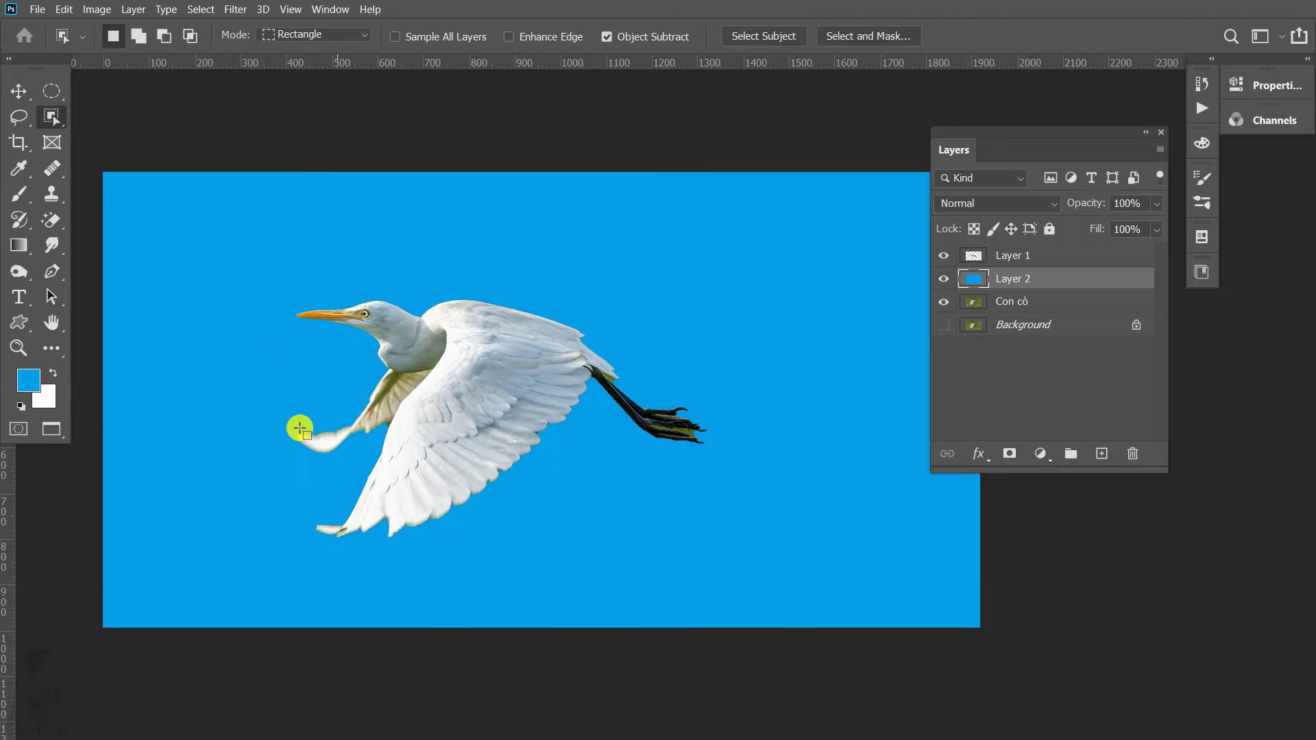
{"action": "left_click", "coordinate": [432, 392], "text": "ctrl"}
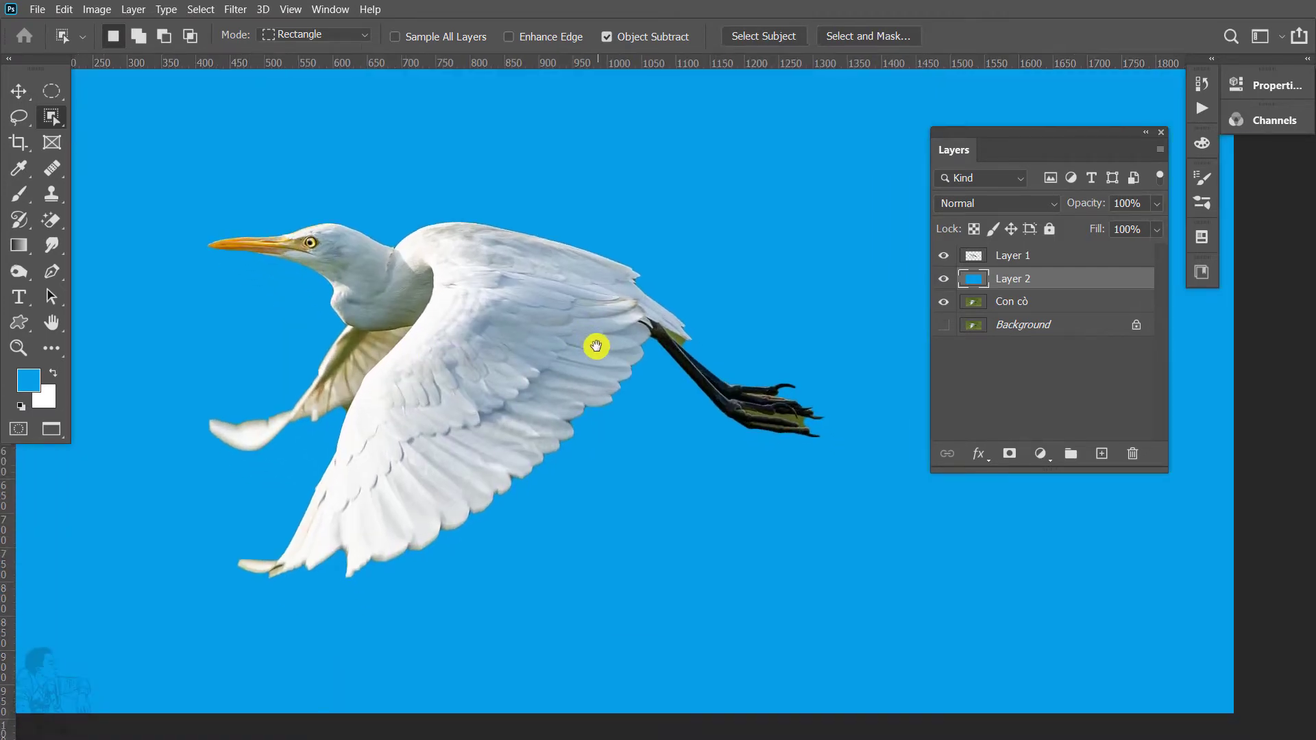
{"action": "left_click_drag", "start_coordinate": [514, 327], "coordinate": [499, 310]}
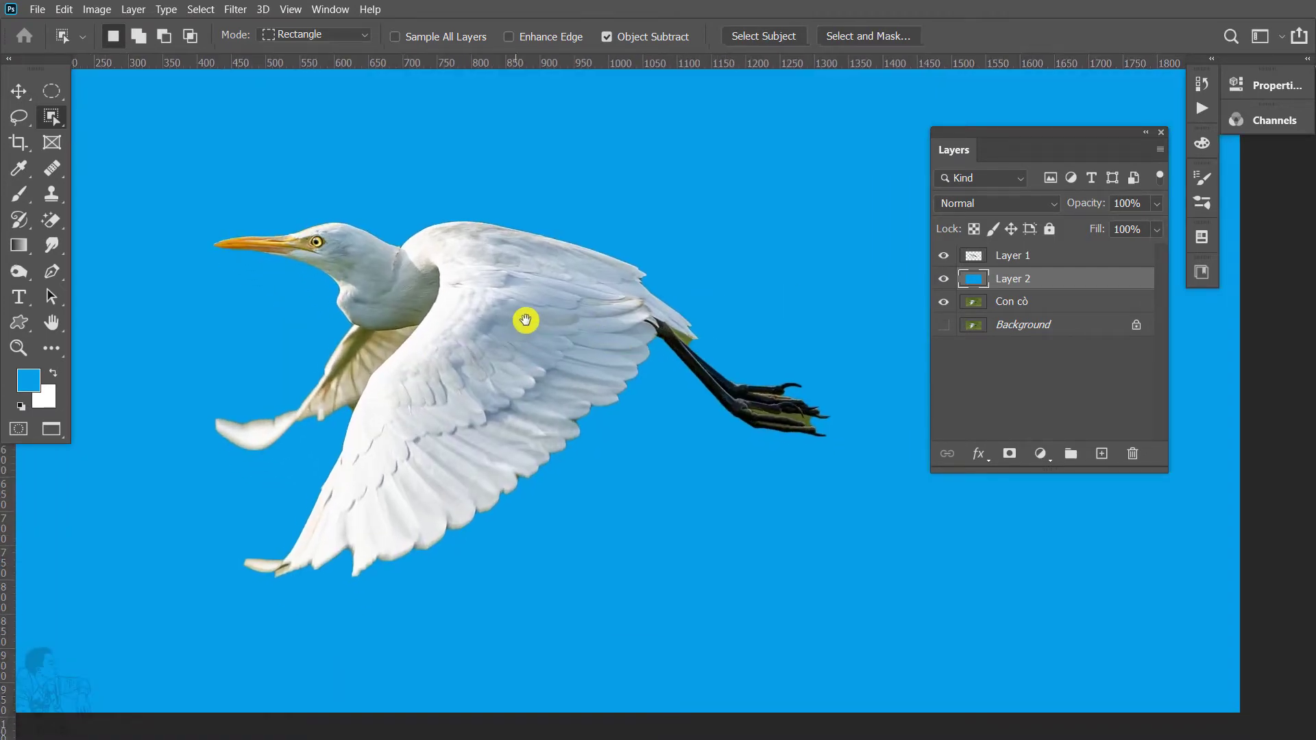
{"action": "left_click", "coordinate": [685, 361], "text": "ctrl"}
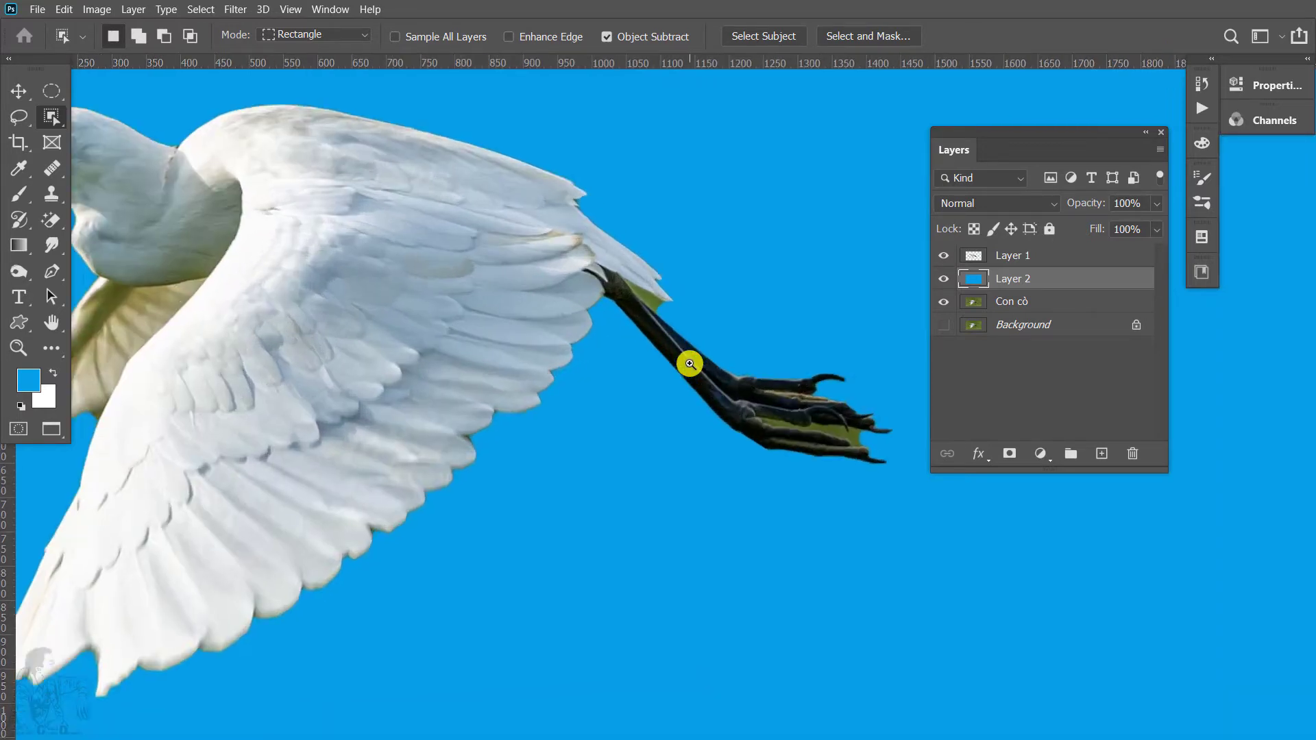
{"action": "left_click", "coordinate": [638, 271], "text": "ctrl"}
{"action": "mouse_move", "coordinate": [630, 265]}
{"action": "left_mouse_down"}
{"action": "mouse_move", "coordinate": [552, 264]}
{"action": "mouse_move", "coordinate": [662, 266]}
{"action": "left_mouse_up"}
{"action": "key", "text": "ctrl+0"}
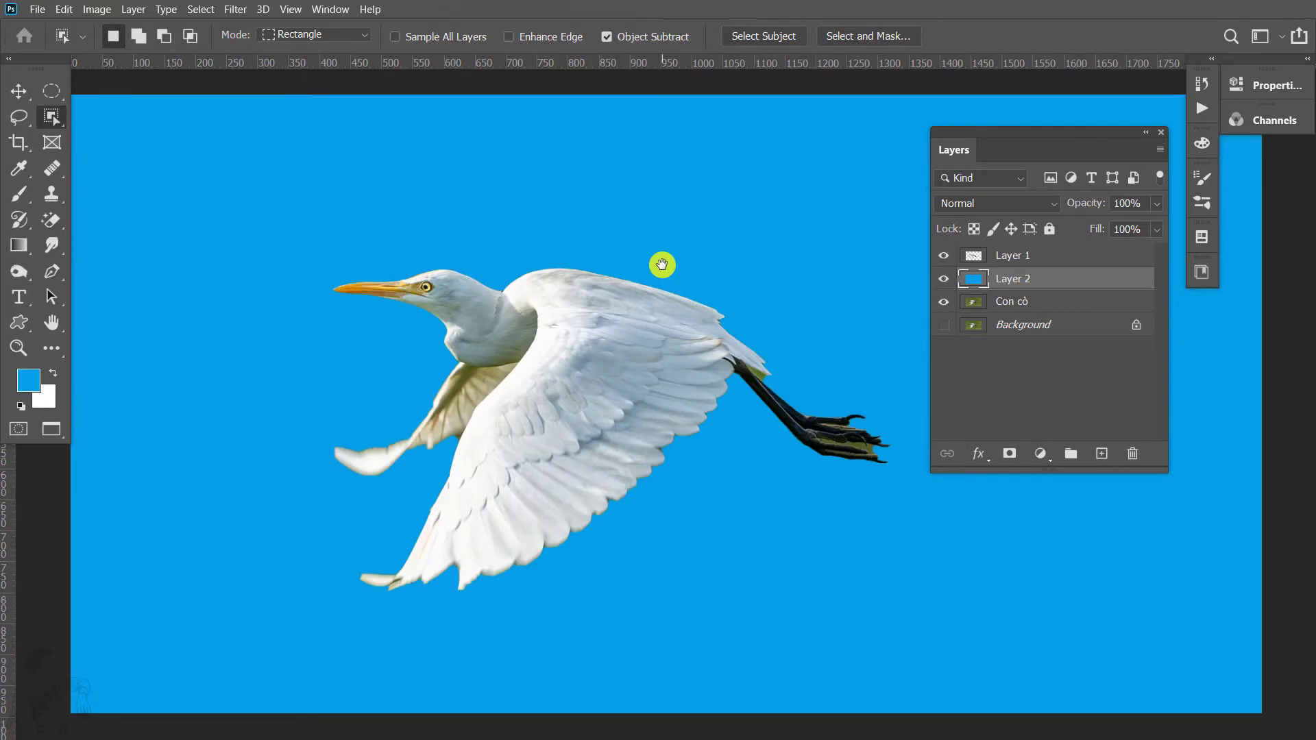
{"action": "key", "text": "ctrl+1"}
{"action": "left_click_drag", "start_coordinate": [672, 402], "coordinate": [581, 375]}
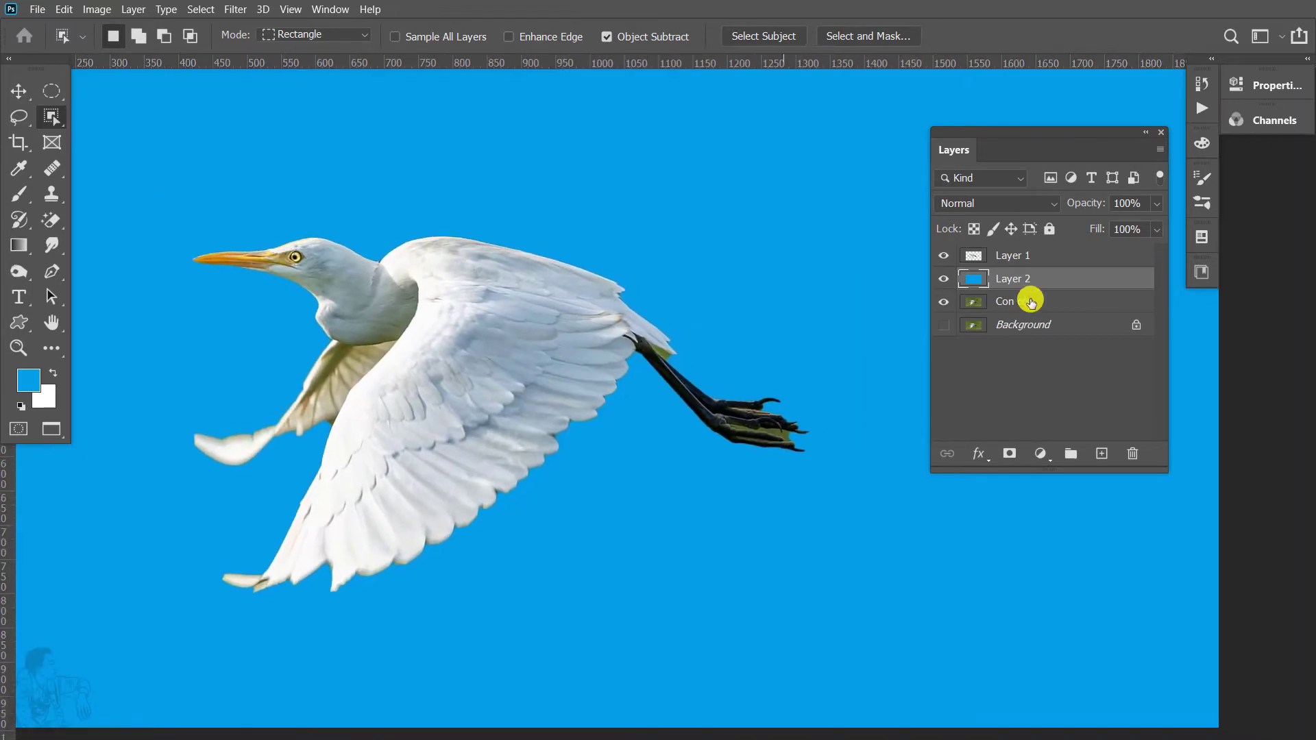
Step: Select Layer 1, try Multiply blending, then return it to Normal
{"action": "left_click", "coordinate": [1024, 260]}
{"action": "key", "text": "v"}
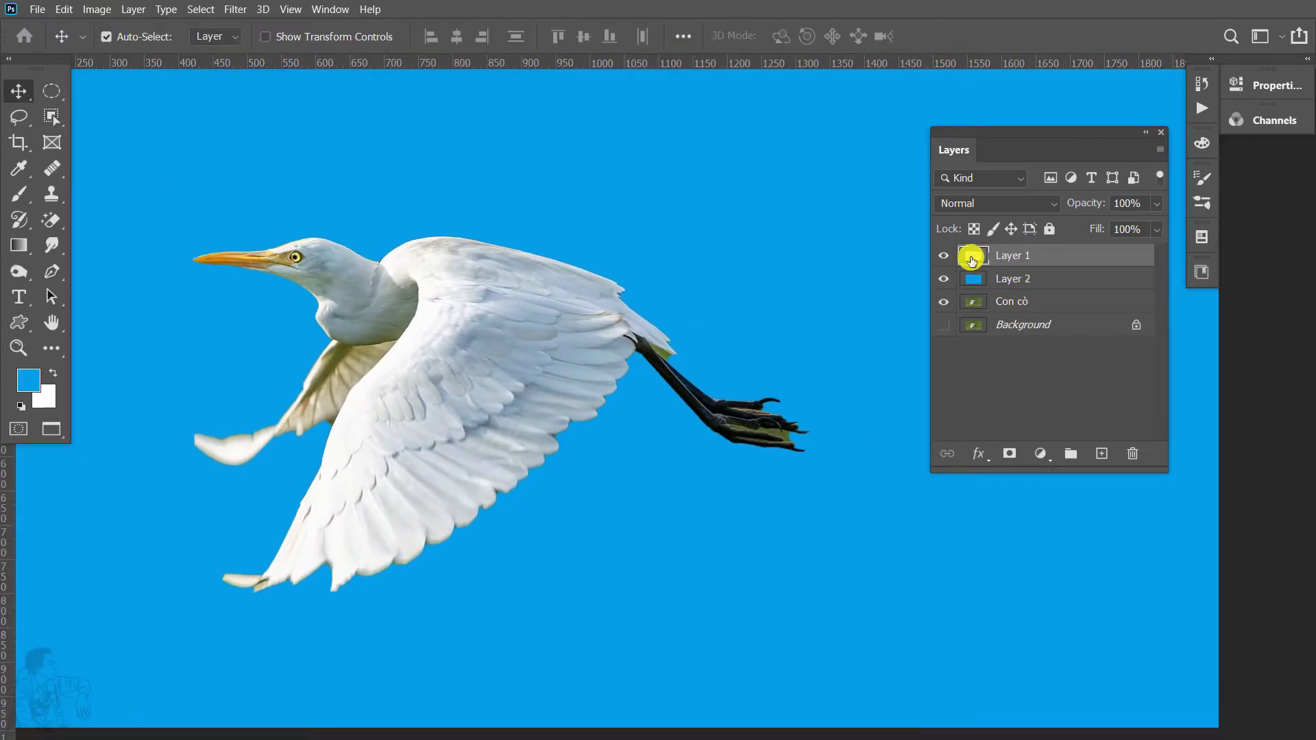
{"action": "key", "text": "alt+shift+m"}
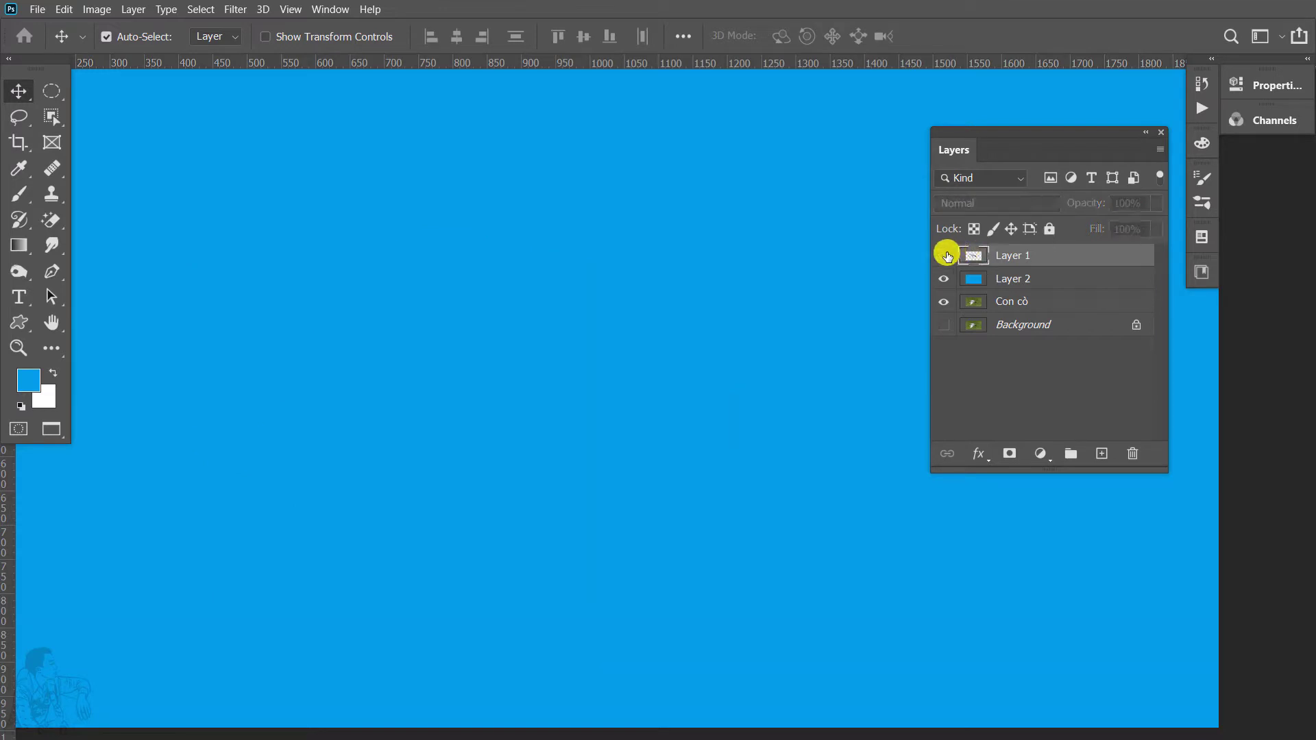
{"action": "key", "text": "alt+shift+n"}
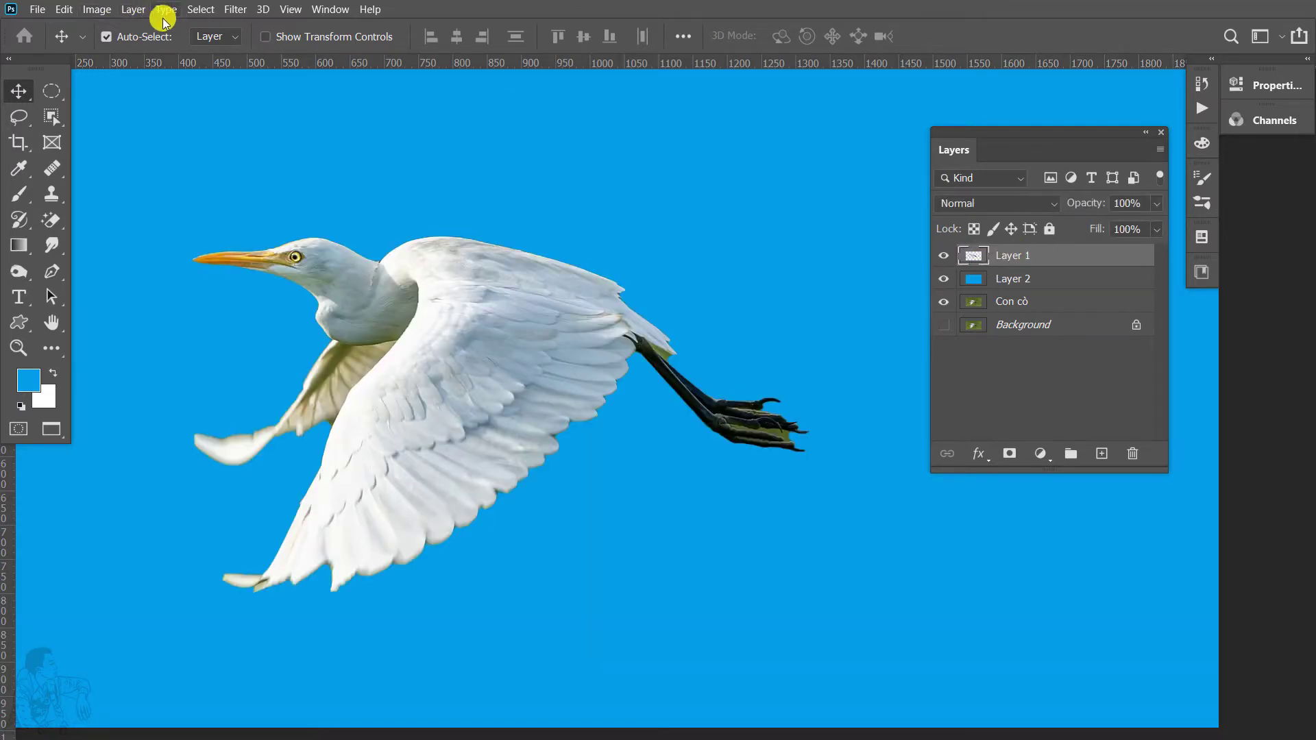
{"action": "left_click", "coordinate": [133, 9]}
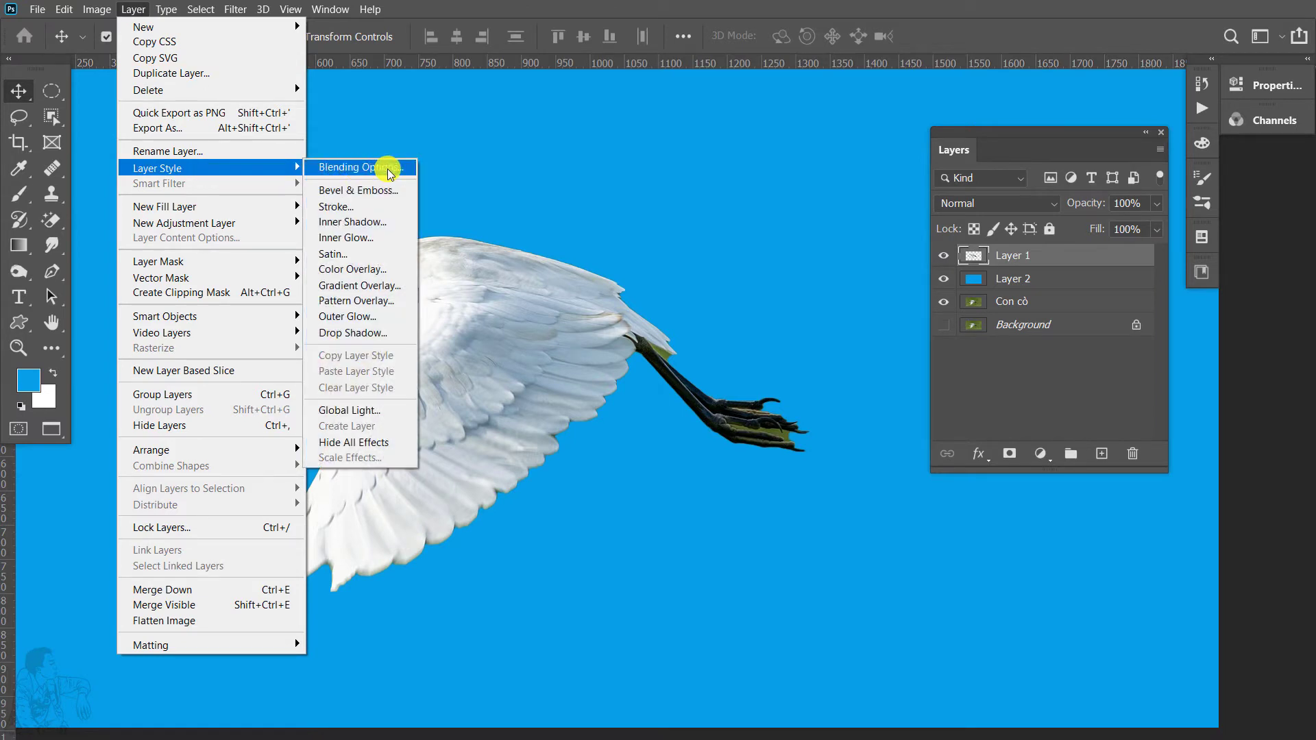
{"action": "left_click", "coordinate": [994, 425]}
Step: Select Layer 1 and bring up its Blending Options from the Layer Style menu
{"action": "left_click", "coordinate": [1023, 257]}
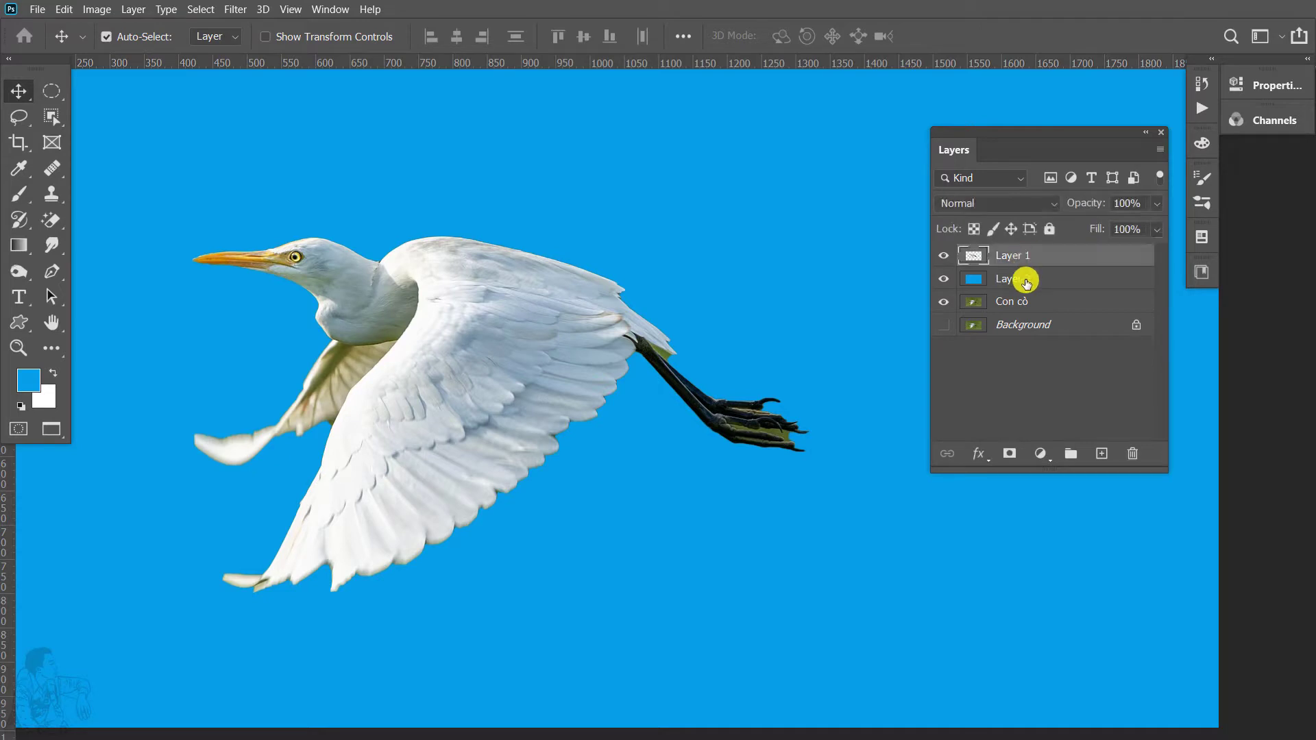
{"action": "left_click", "coordinate": [985, 459]}
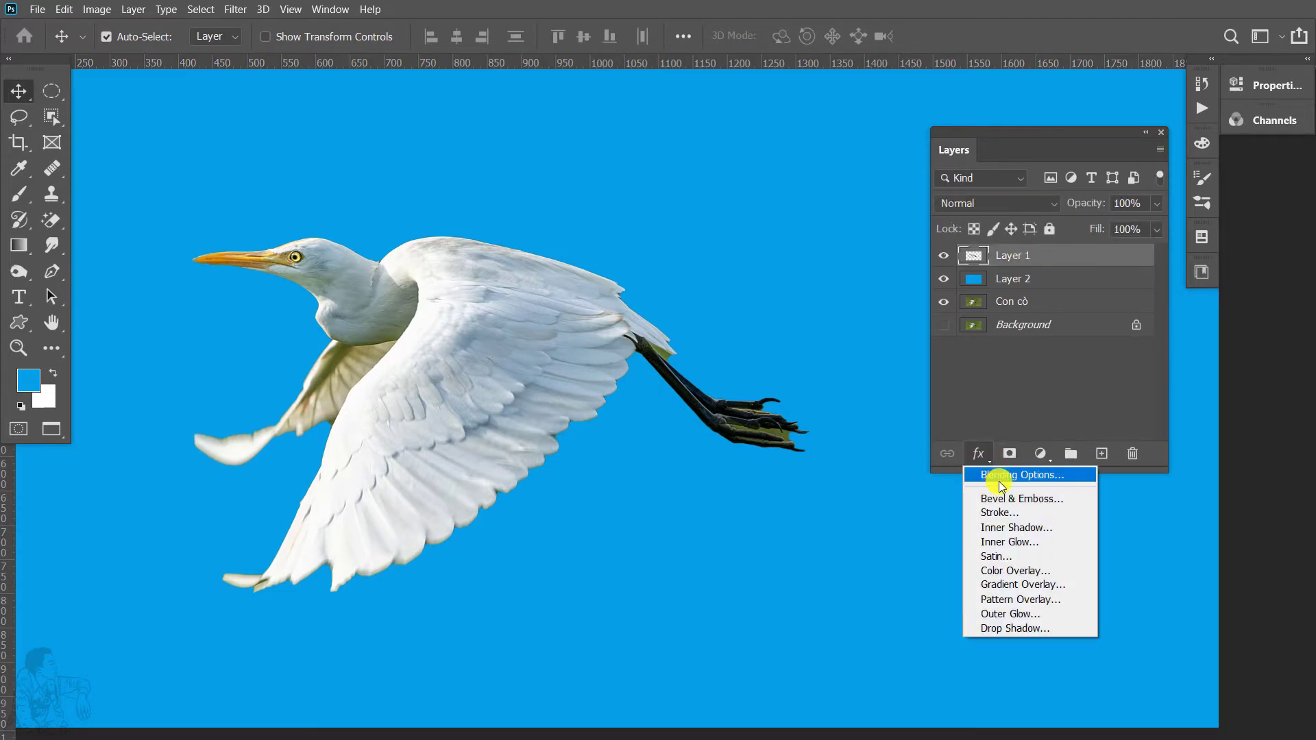
{"action": "left_click", "coordinate": [1005, 476]}
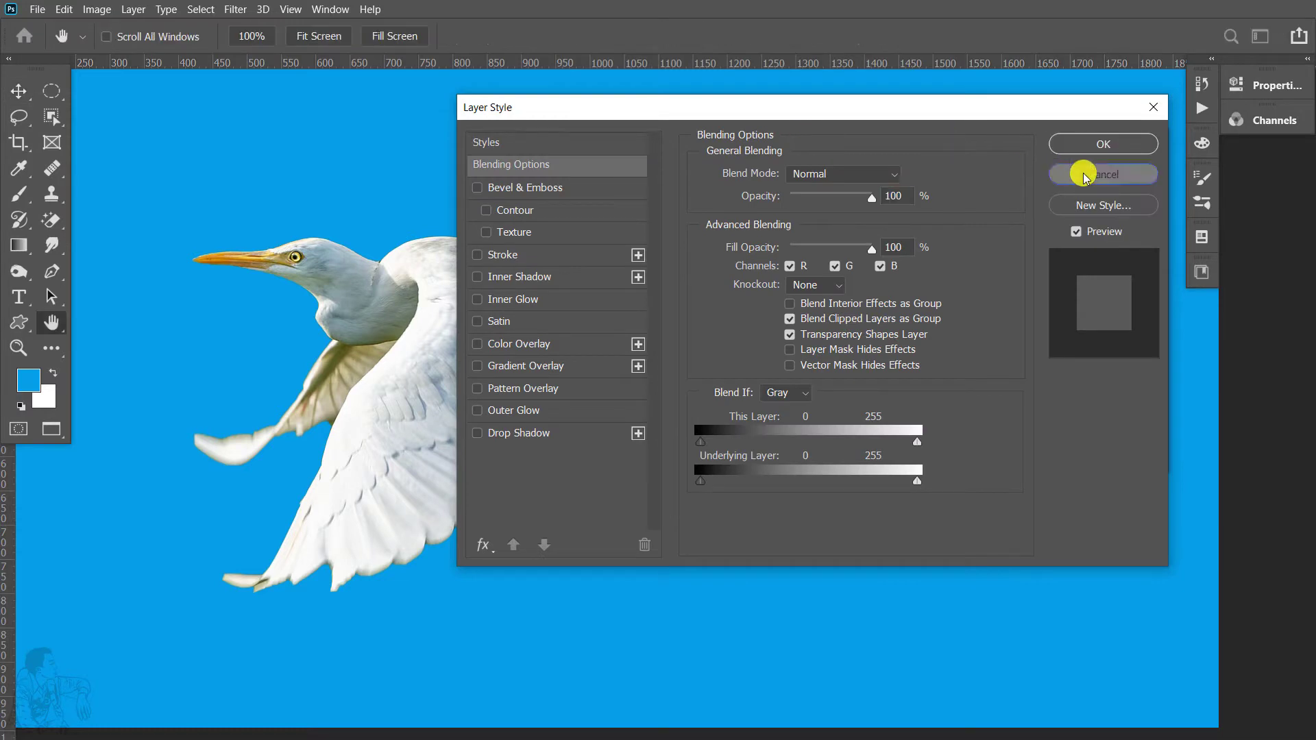
{"action": "key", "text": "Escape"}
{"action": "left_click", "coordinate": [133, 9]}
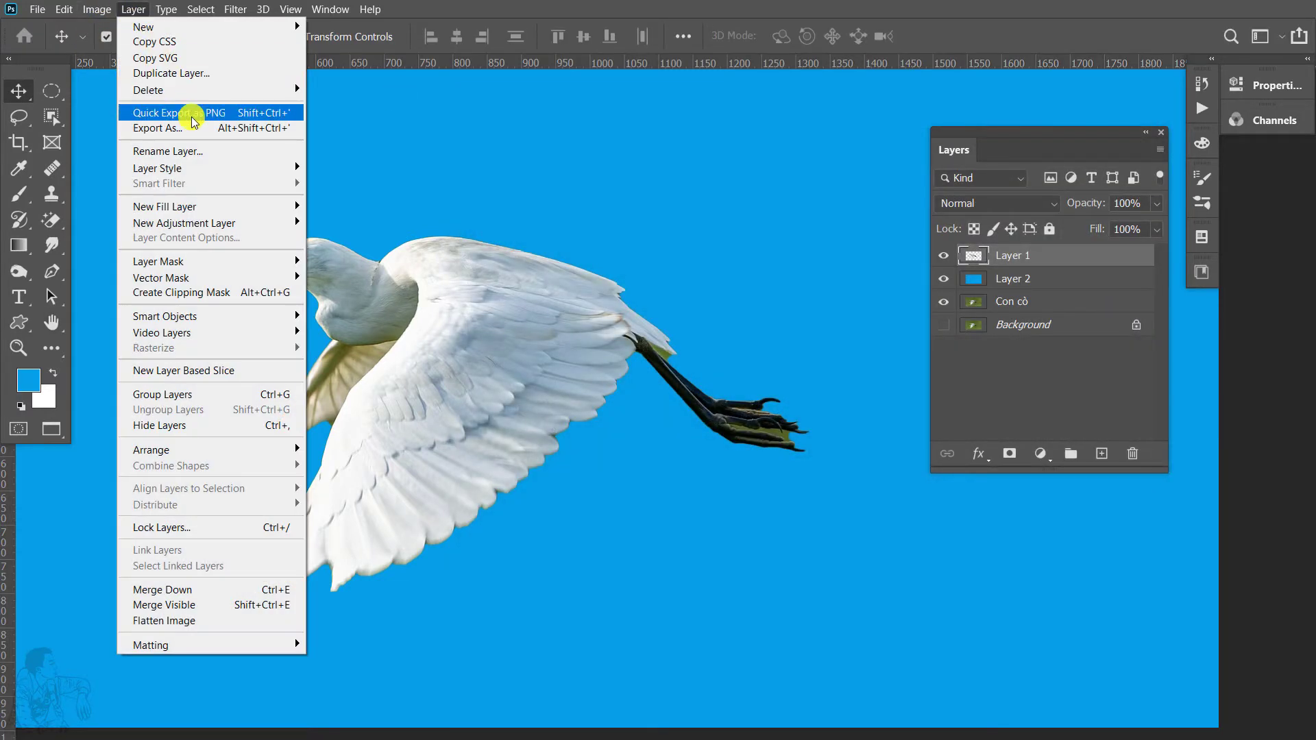
{"action": "mouse_move", "coordinate": [158, 168]}
{"action": "left_click", "coordinate": [359, 173]}
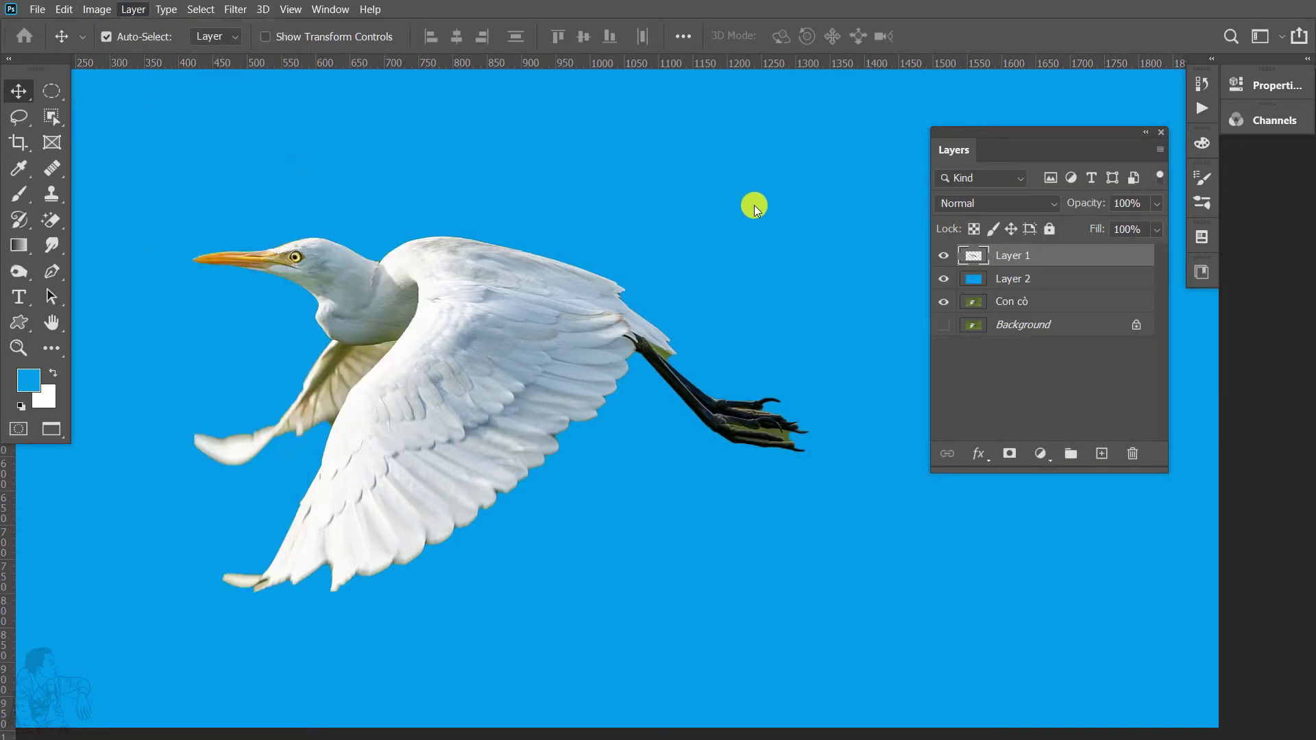
{"action": "mouse_move", "coordinate": [750, 102]}
{"action": "left_mouse_down"}
{"action": "mouse_move", "coordinate": [773, 399]}
{"action": "mouse_move", "coordinate": [803, 341]}
{"action": "mouse_move", "coordinate": [612, 623]}
{"action": "mouse_move", "coordinate": [838, 447]}
{"action": "mouse_move", "coordinate": [770, 316]}
{"action": "left_mouse_up"}
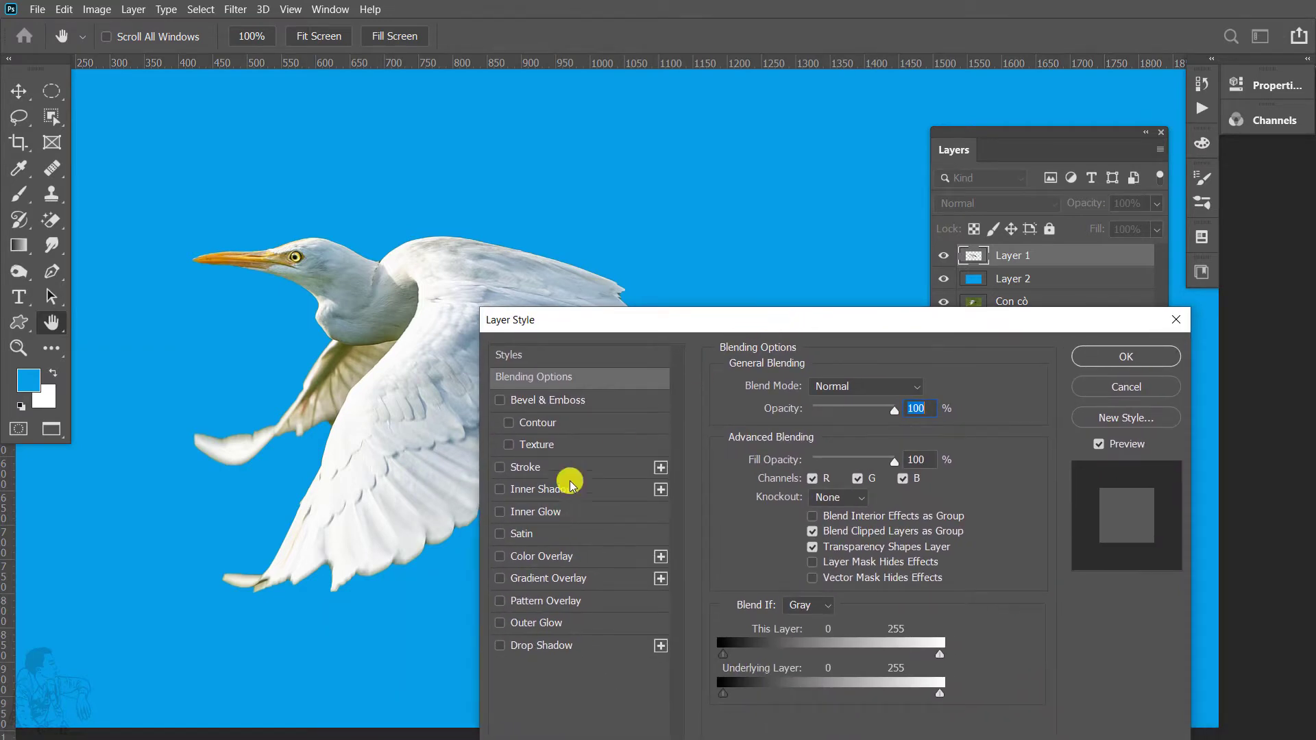
Step: Give the egret a Drop Shadow with 35% opacity, 75 px distance and 8 px size
{"action": "left_click", "coordinate": [549, 647]}
{"action": "mouse_move", "coordinate": [852, 326]}
{"action": "left_mouse_down"}
{"action": "mouse_move", "coordinate": [746, 651]}
{"action": "mouse_move", "coordinate": [921, 541]}
{"action": "mouse_move", "coordinate": [834, 410]}
{"action": "left_mouse_up"}
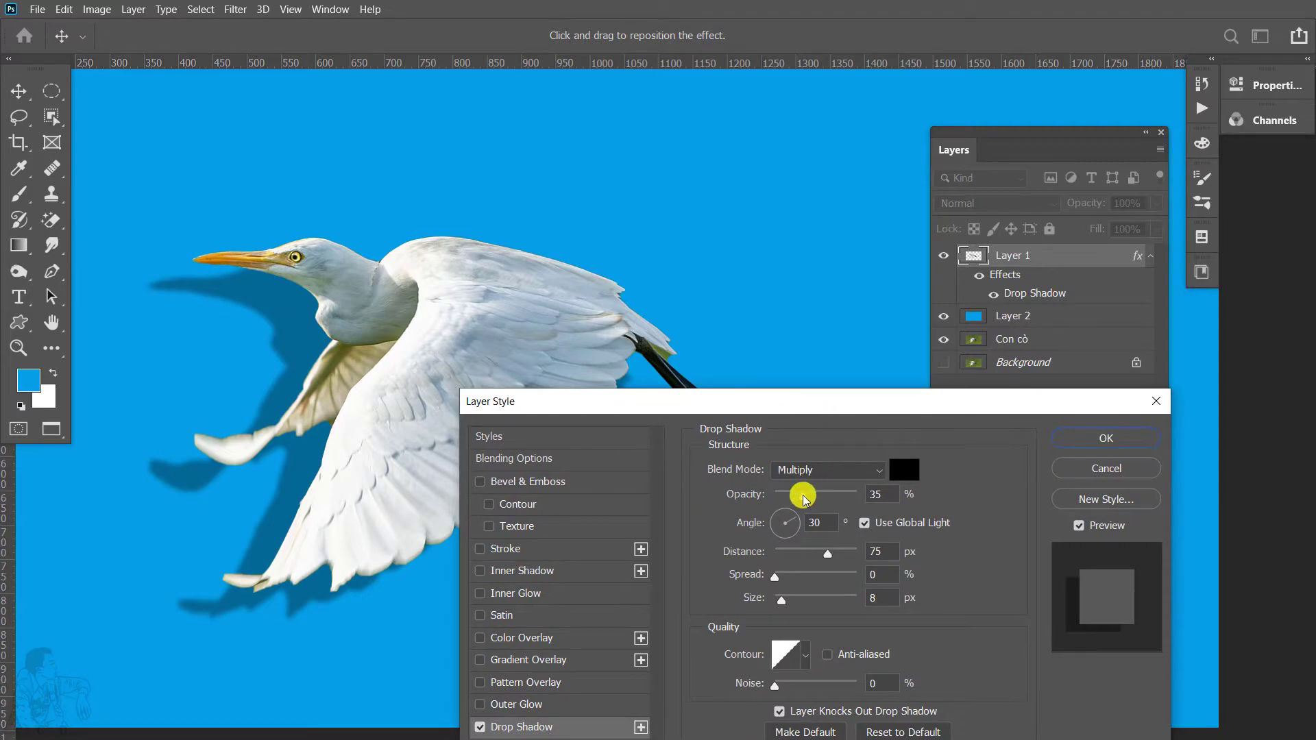
{"action": "mouse_move", "coordinate": [822, 403]}
{"action": "left_mouse_down"}
{"action": "mouse_move", "coordinate": [460, 267]}
{"action": "mouse_move", "coordinate": [532, 256]}
{"action": "mouse_move", "coordinate": [947, 332]}
{"action": "left_mouse_up"}
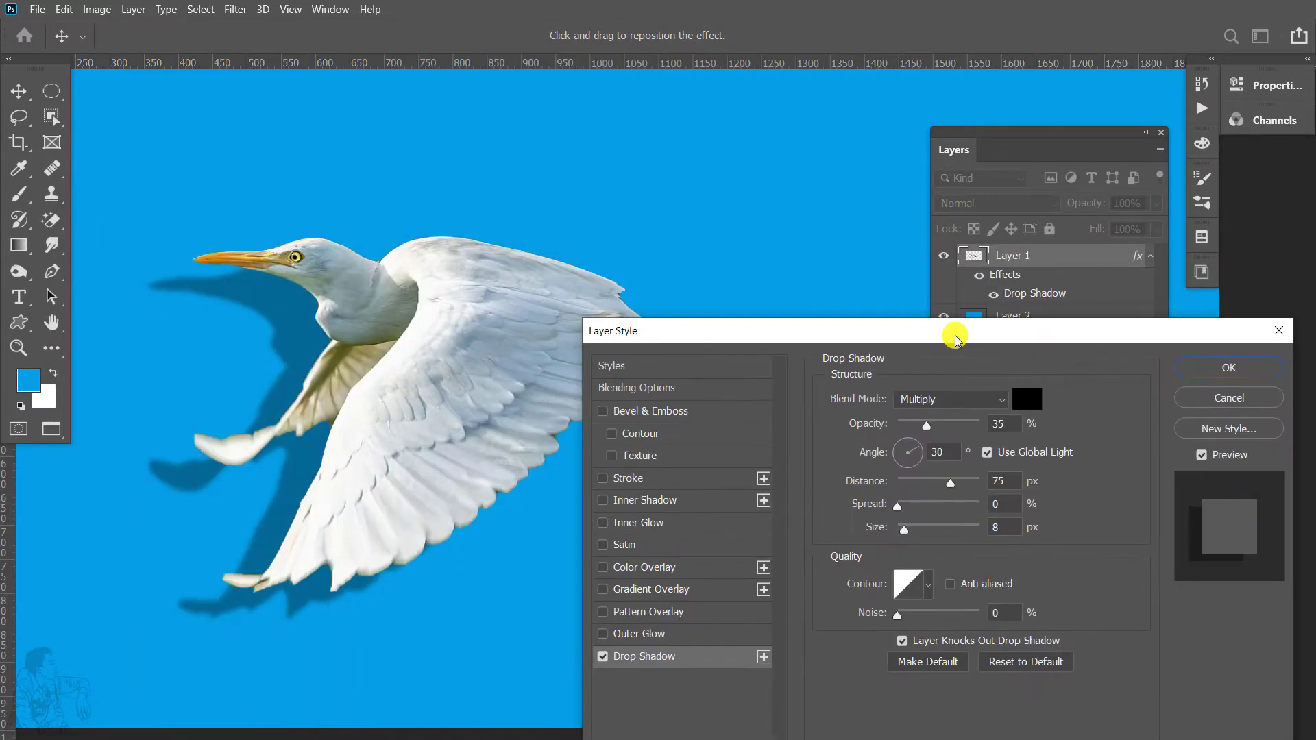
{"action": "key", "text": "Return"}
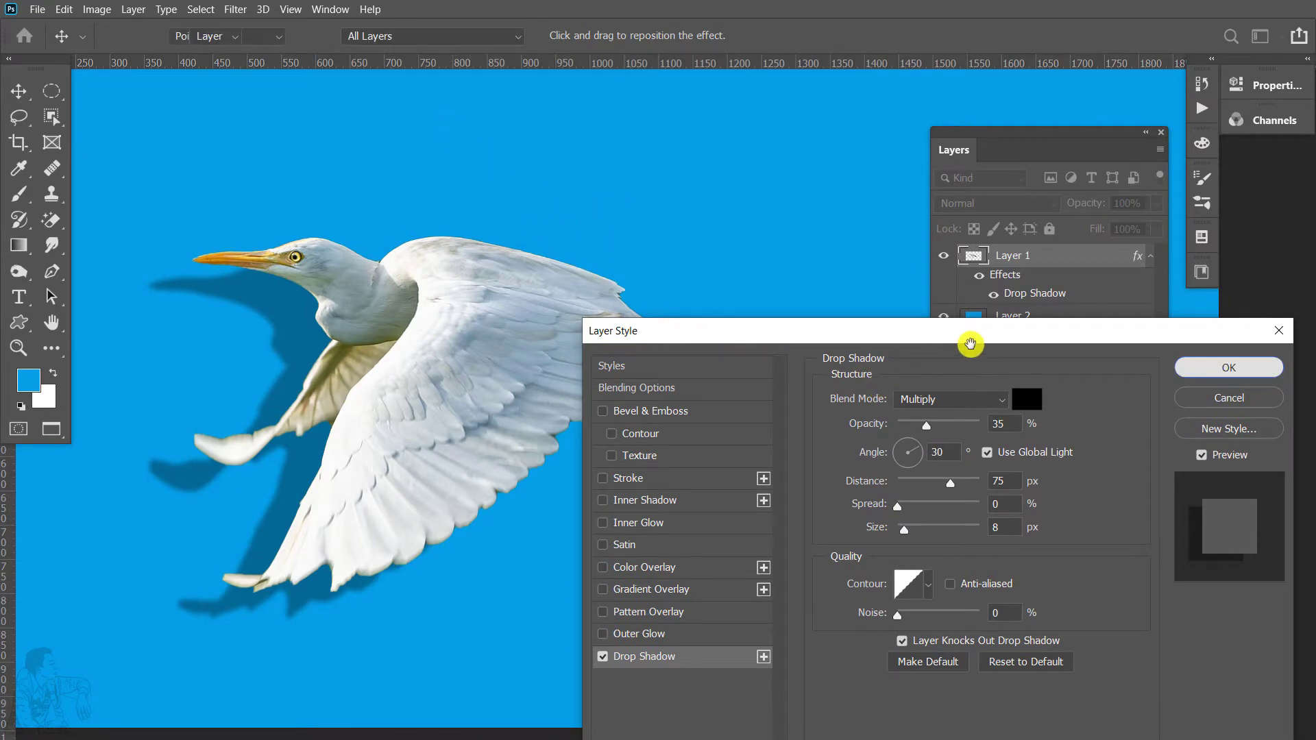
{"action": "left_click", "coordinate": [689, 412]}
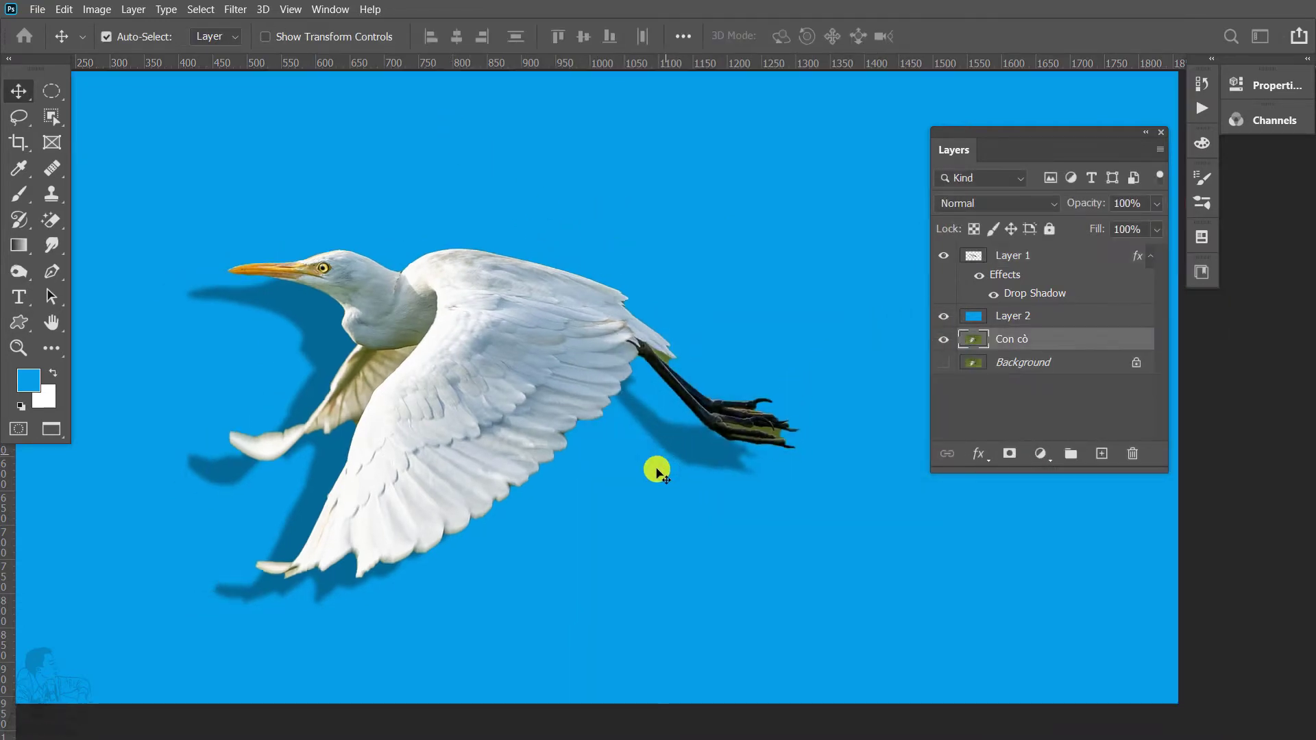
{"action": "scroll", "coordinate": [656, 463], "scroll_direction": "down", "scroll_amount": 3}
{"action": "left_click_drag", "start_coordinate": [610, 463], "coordinate": [536, 409]}
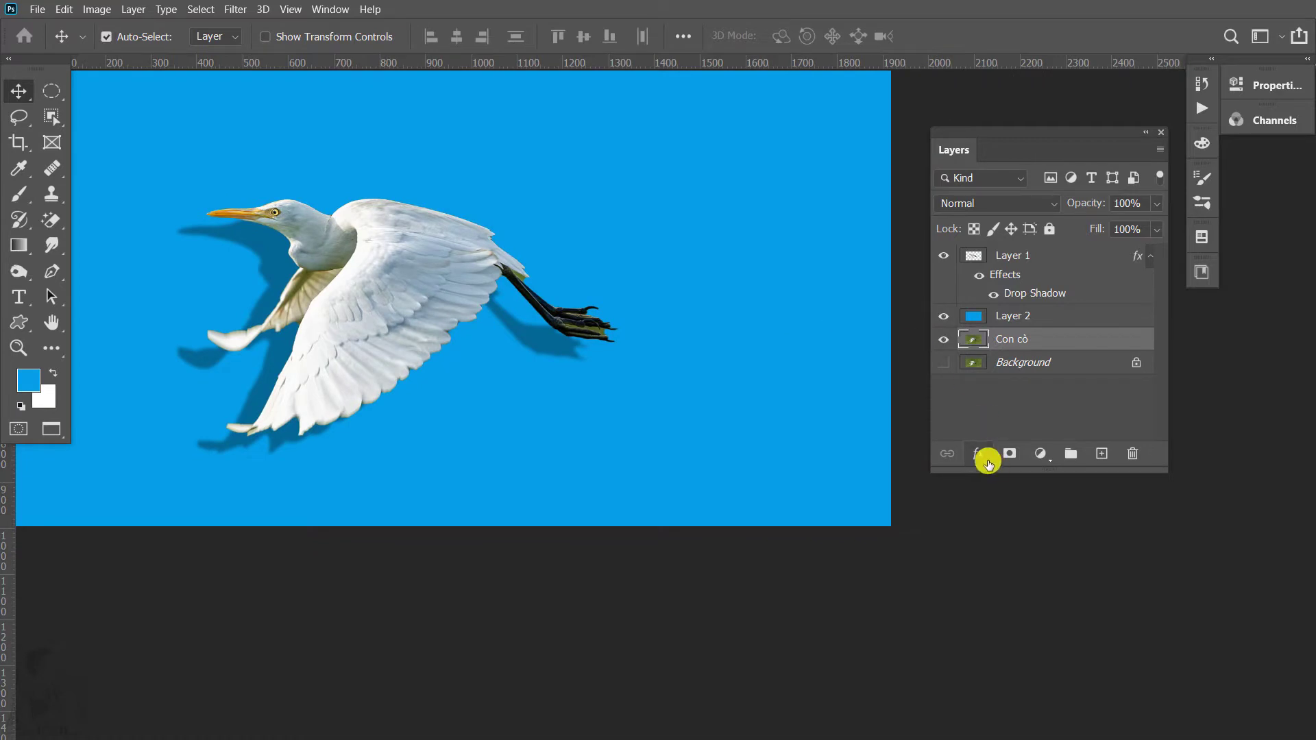
Step: Try toggling a drop shadow in Con cò's Layer Style, then cancel without changes
{"action": "left_click", "coordinate": [991, 455]}
{"action": "left_click", "coordinate": [1007, 476]}
{"action": "left_click_drag", "start_coordinate": [758, 236], "coordinate": [743, 366]}
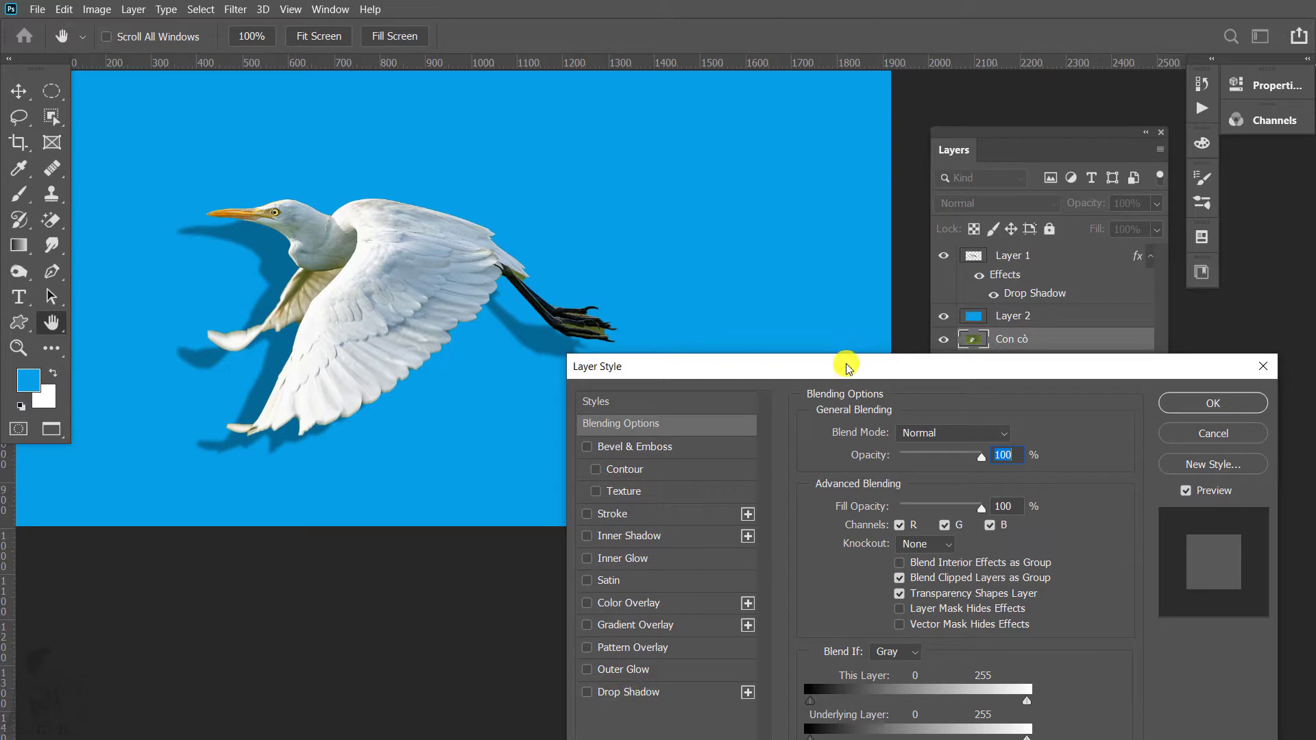
{"action": "mouse_move", "coordinate": [830, 372]}
{"action": "left_mouse_down"}
{"action": "mouse_move", "coordinate": [551, 534]}
{"action": "mouse_move", "coordinate": [809, 348]}
{"action": "left_mouse_up"}
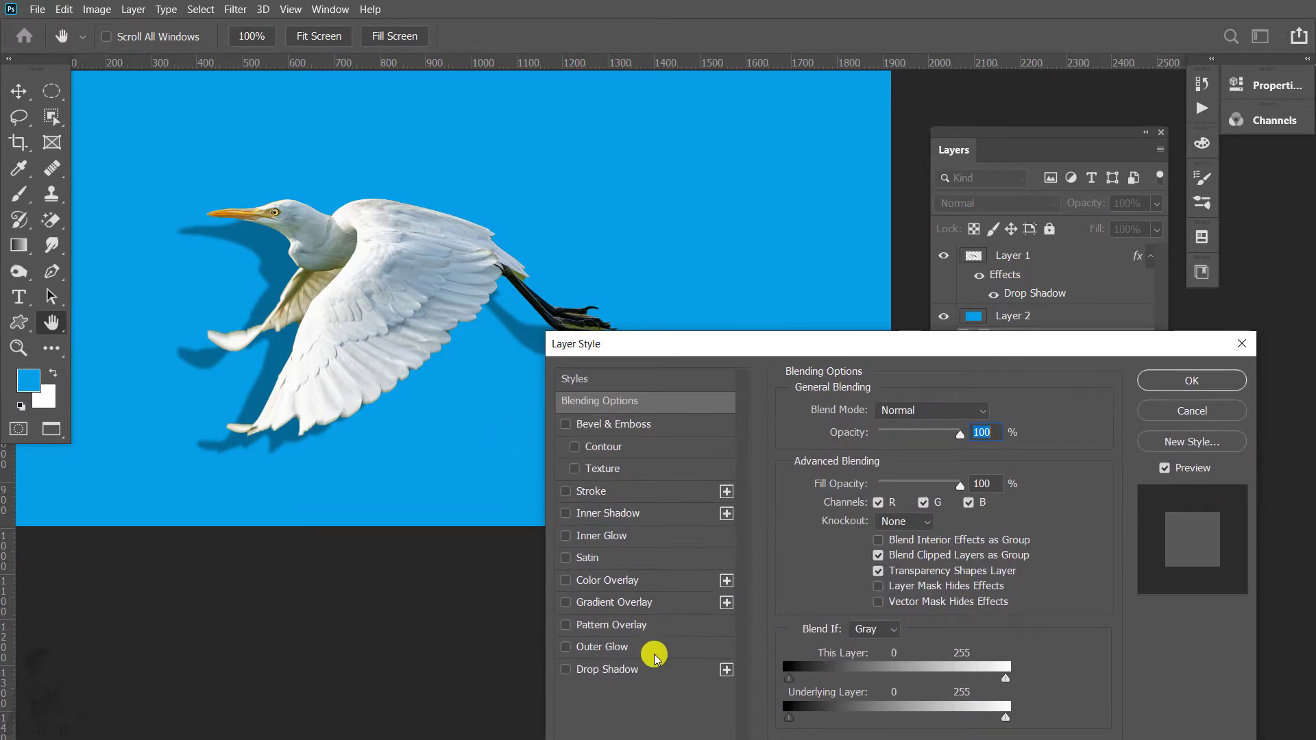
{"action": "left_click", "coordinate": [608, 677]}
{"action": "left_click", "coordinate": [565, 672]}
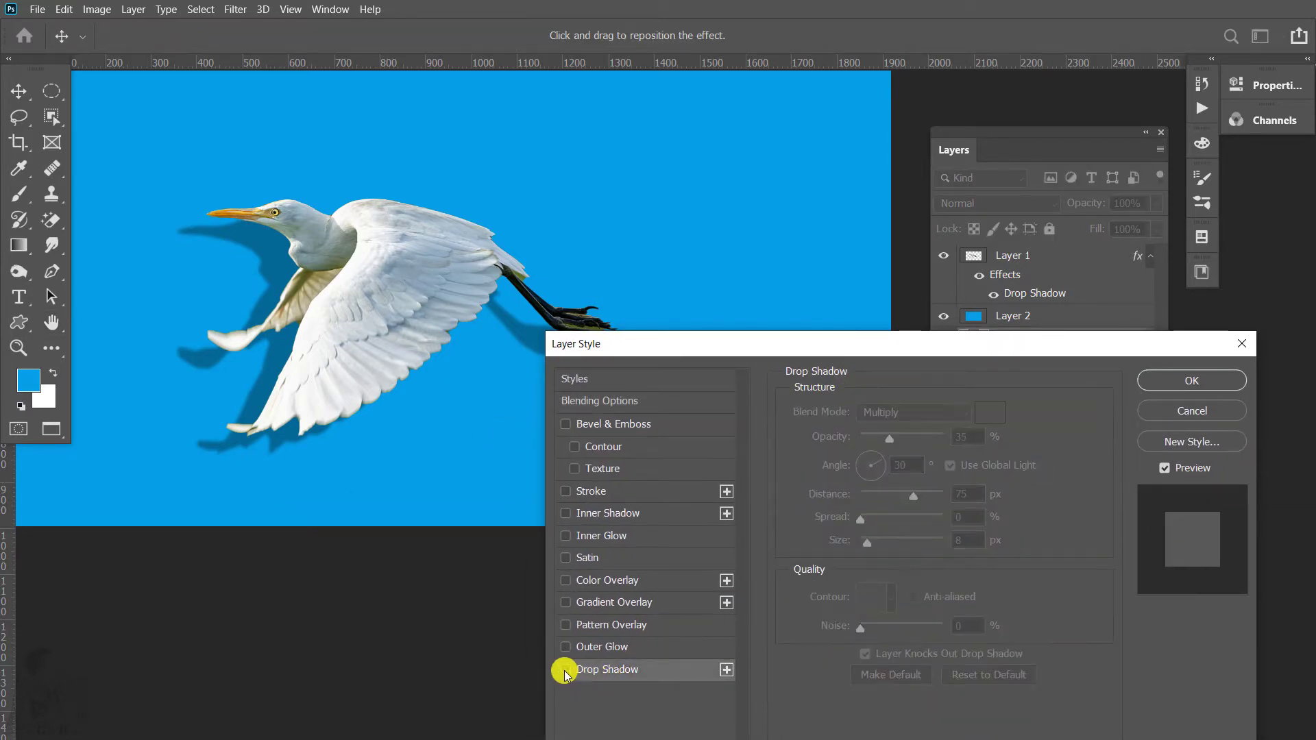
{"action": "left_click", "coordinate": [565, 672]}
{"action": "left_click_drag", "start_coordinate": [1135, 347], "coordinate": [852, 356]}
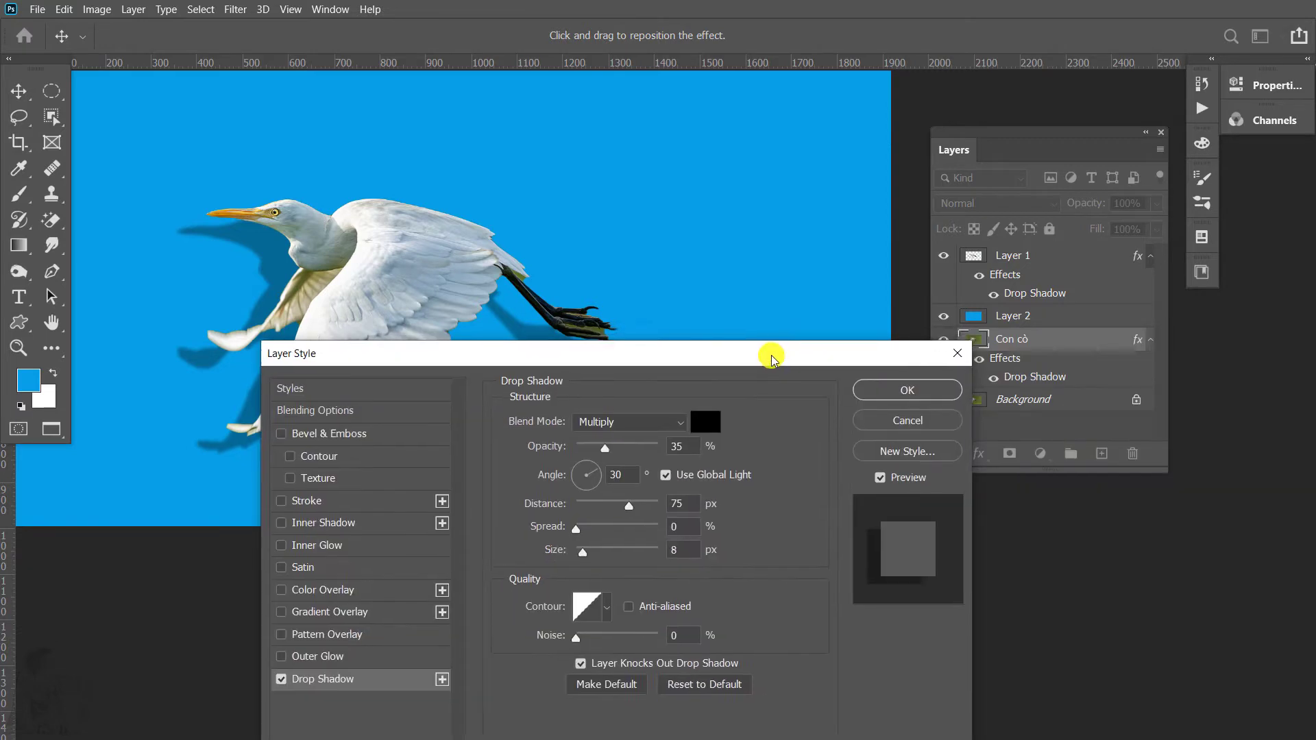
{"action": "left_click", "coordinate": [935, 421]}
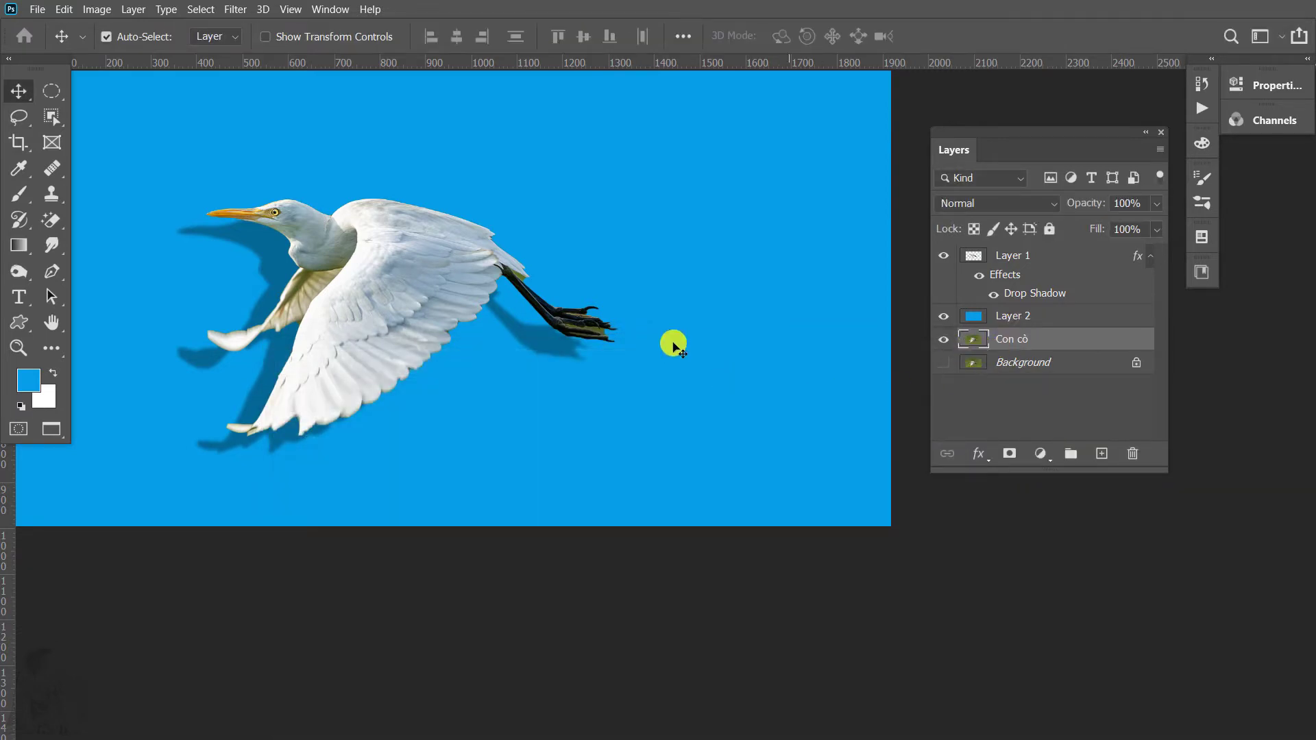
Step: Undo the egret's drop shadow and reselect Layer 1
{"action": "left_click", "coordinate": [594, 292]}
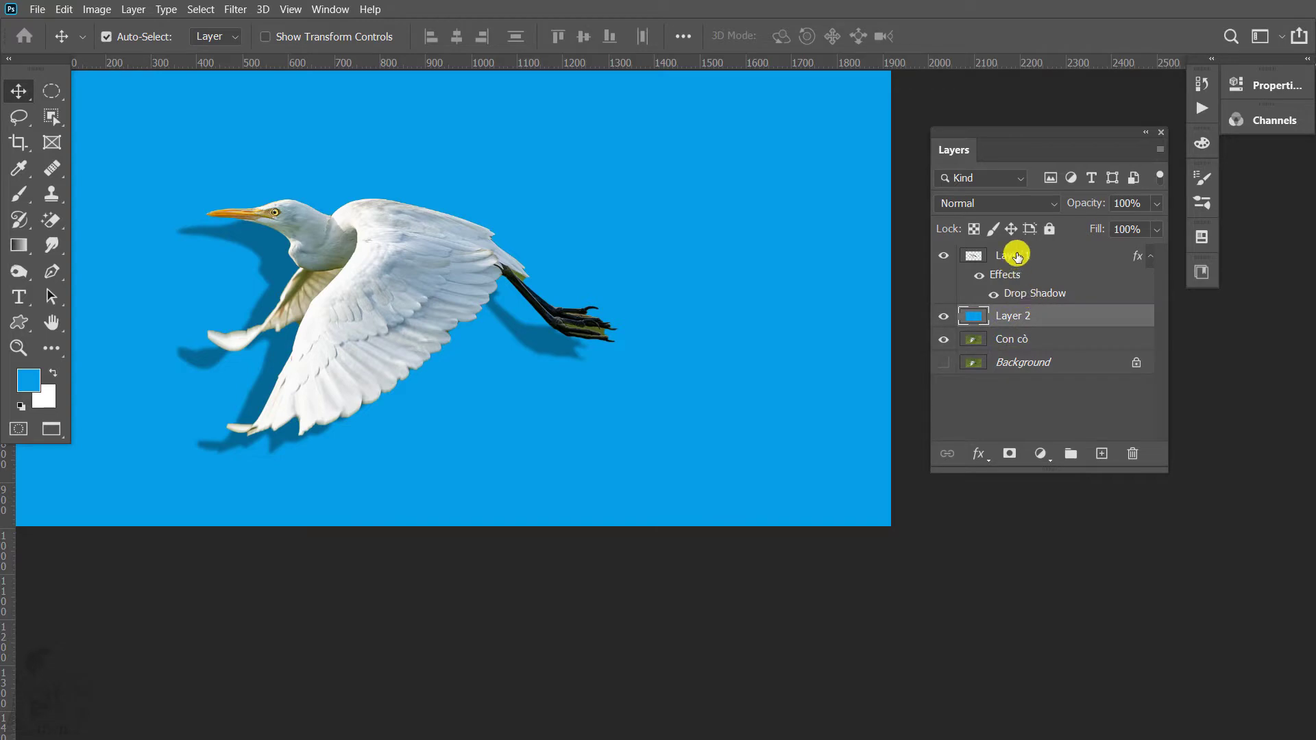
{"action": "key", "text": "ctrl+z"}
{"action": "left_click", "coordinate": [1018, 257]}
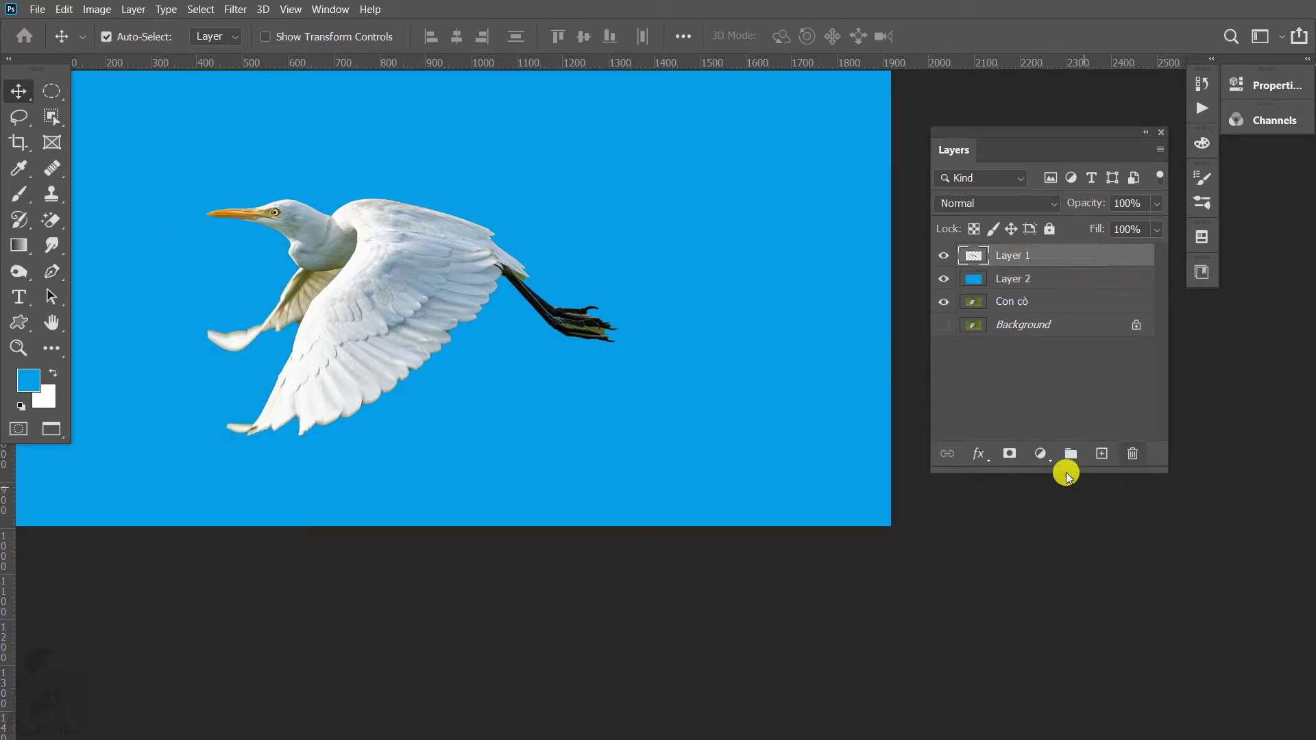
Step: In Layer 1's Blending Options, try Bevel & Emboss and Stroke, leaving both off
{"action": "left_click", "coordinate": [978, 453]}
{"action": "left_click", "coordinate": [1004, 470]}
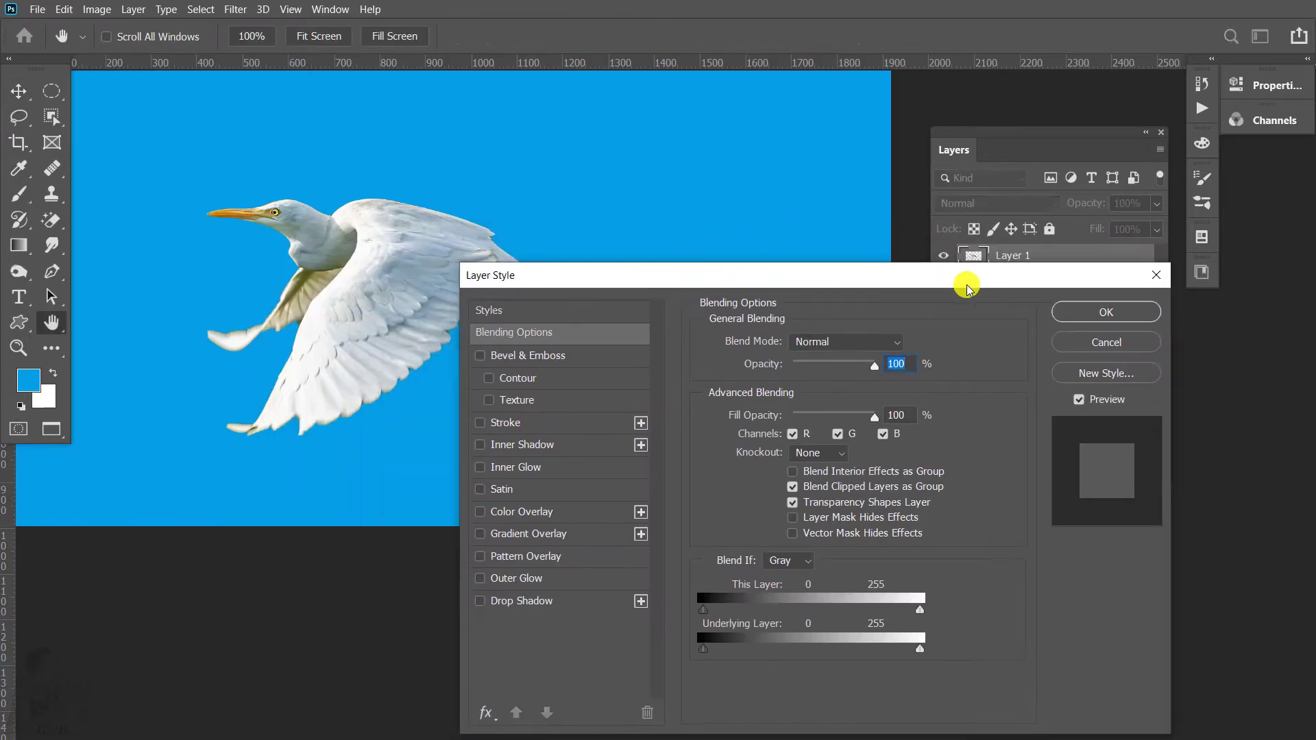
{"action": "left_click_drag", "start_coordinate": [966, 286], "coordinate": [1049, 336]}
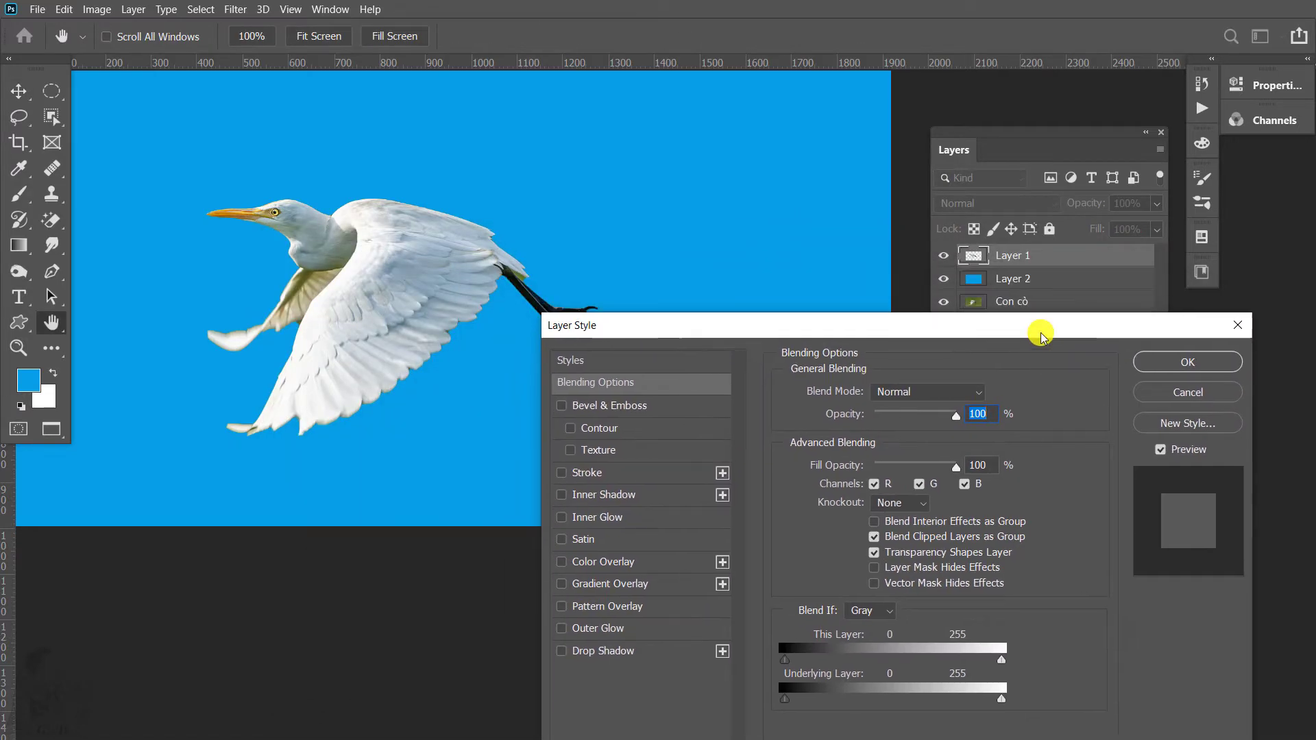
{"action": "left_click", "coordinate": [563, 408]}
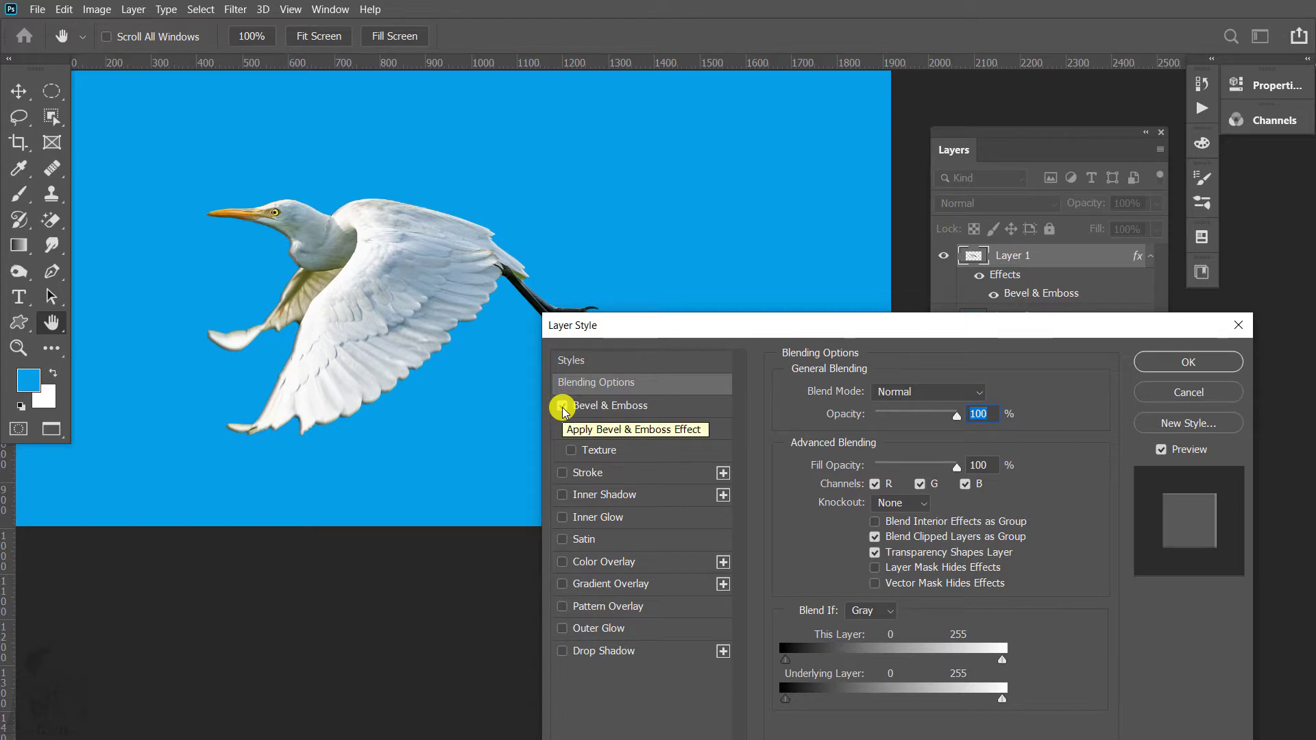
{"action": "left_click", "coordinate": [563, 407]}
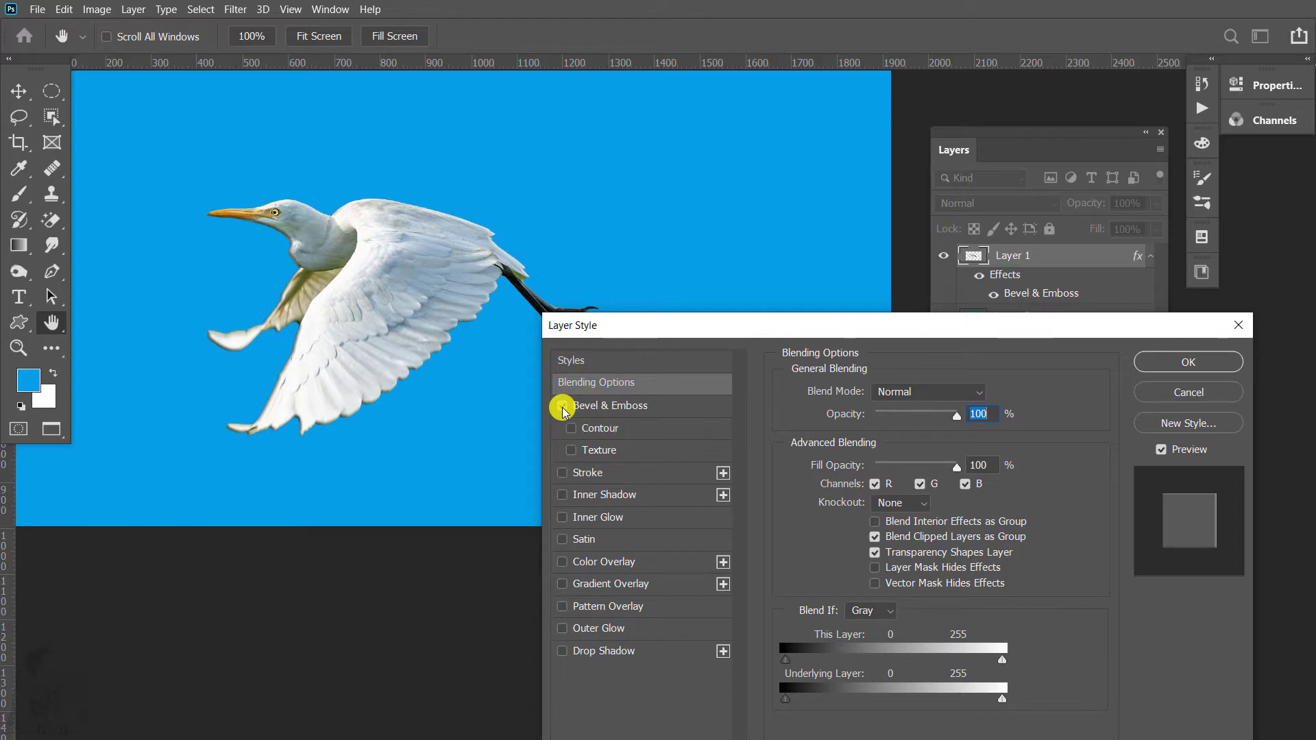
{"action": "left_click", "coordinate": [563, 473]}
{"action": "left_click", "coordinate": [563, 473]}
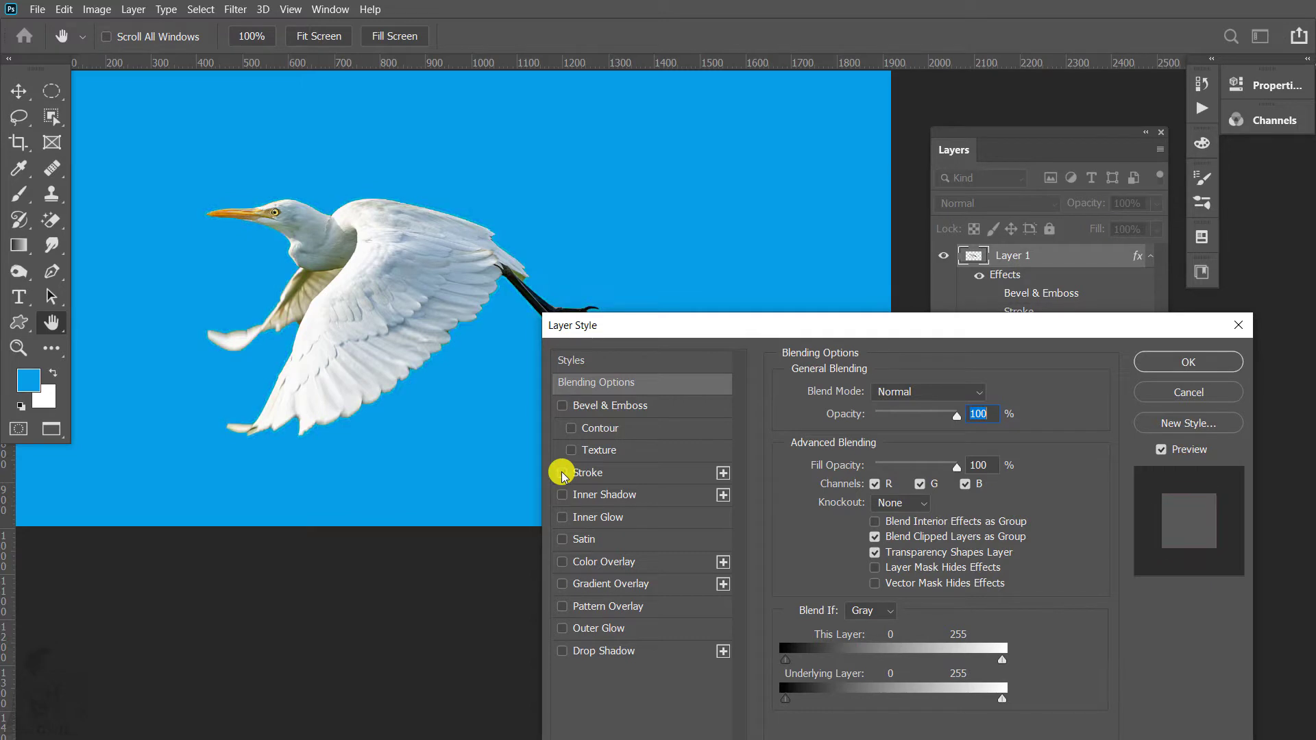
{"action": "left_click", "coordinate": [563, 473]}
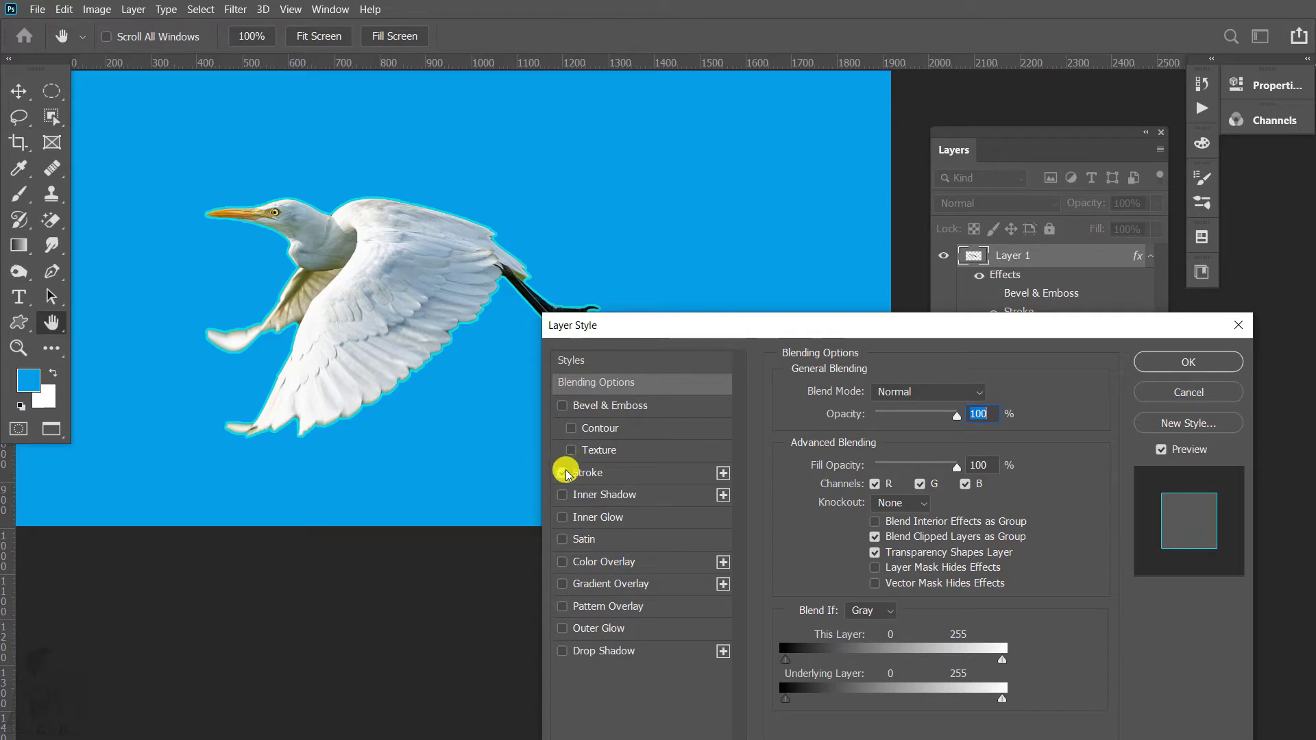
{"action": "left_click", "coordinate": [562, 473]}
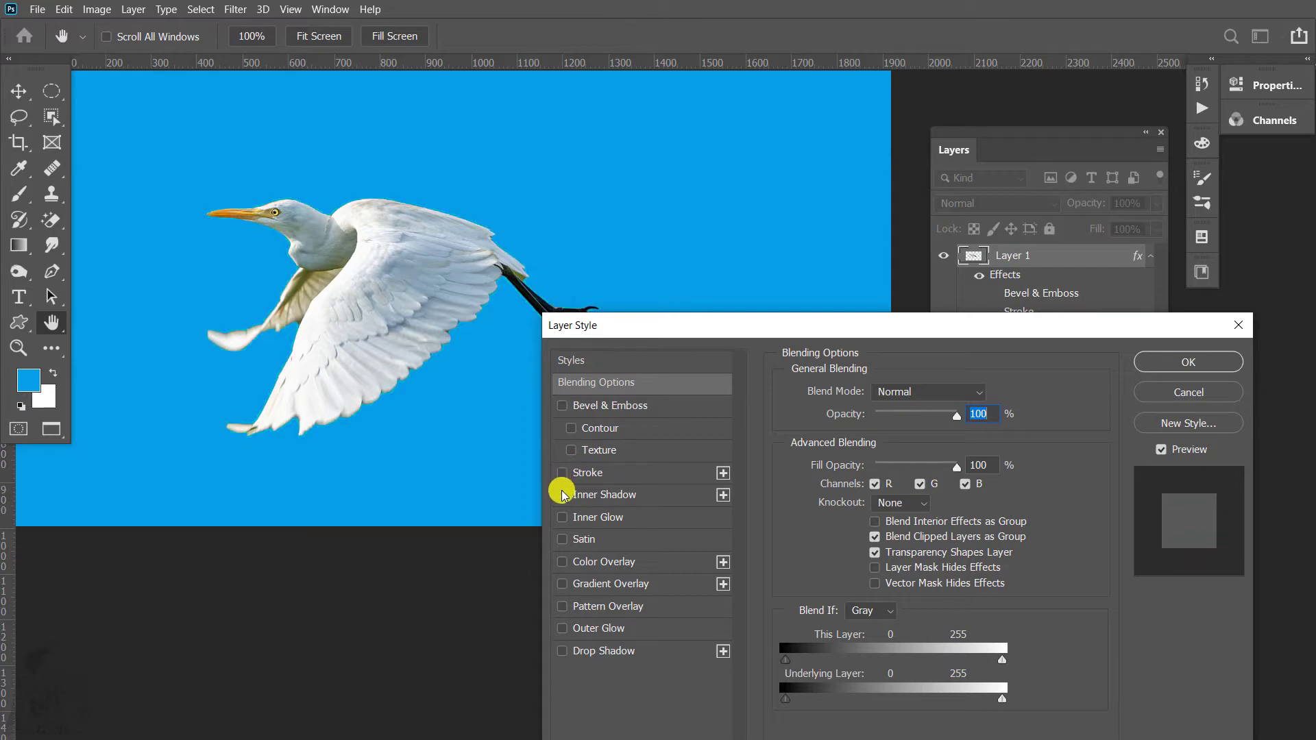
Step: Try Inner Shadow, Inner Glow and Satin, then enable Color Overlay
{"action": "left_click", "coordinate": [563, 495]}
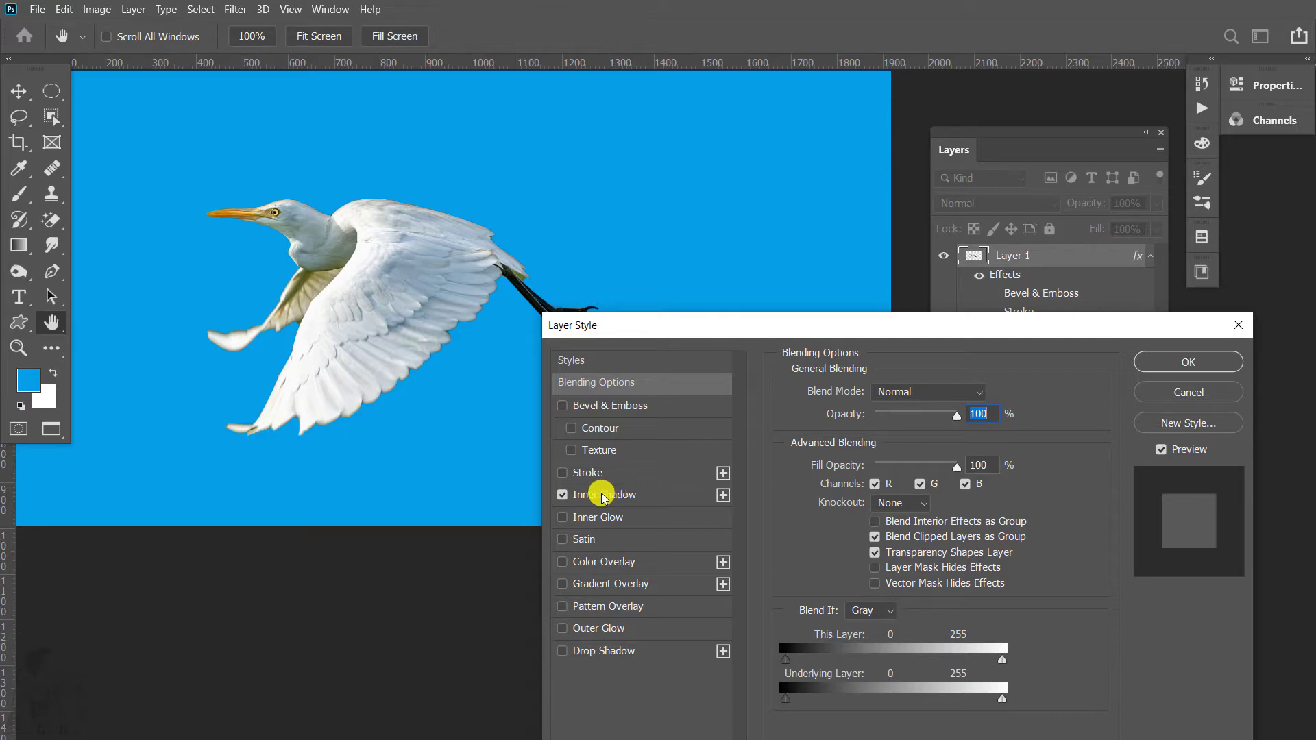
{"action": "left_click", "coordinate": [602, 496]}
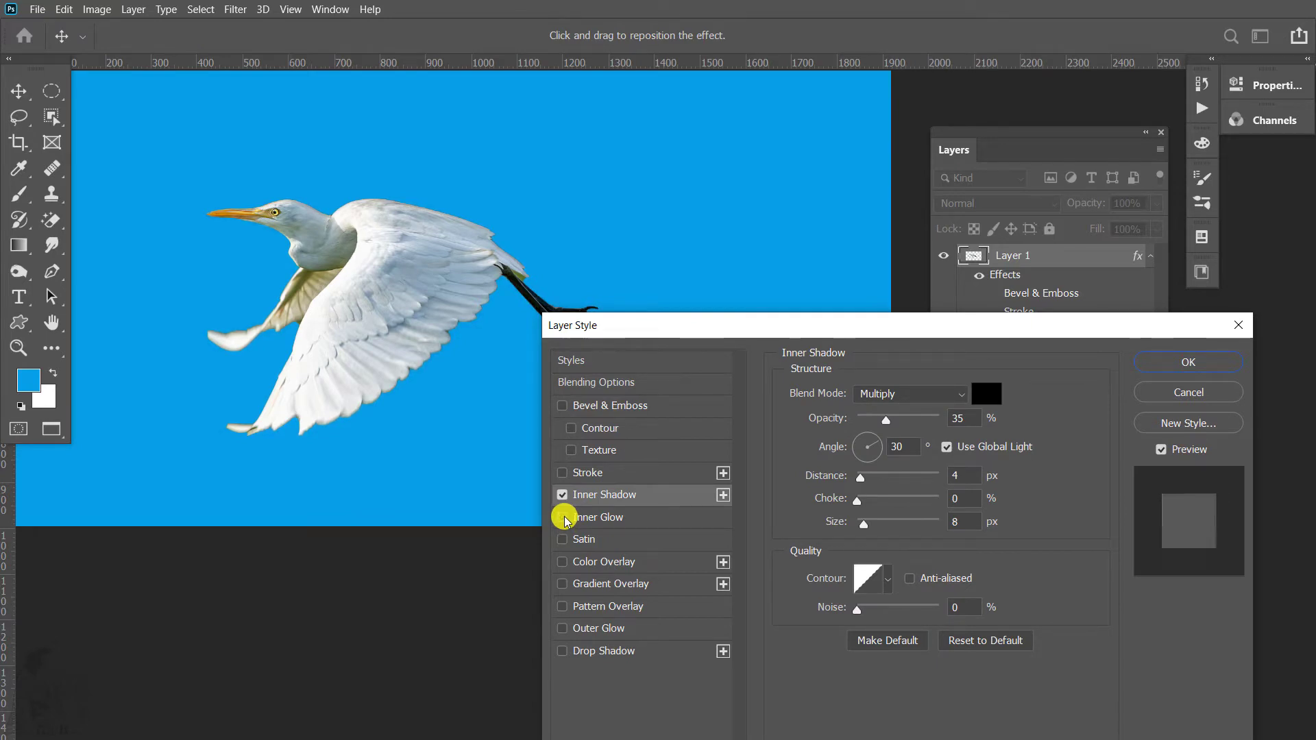
{"action": "left_click", "coordinate": [563, 517]}
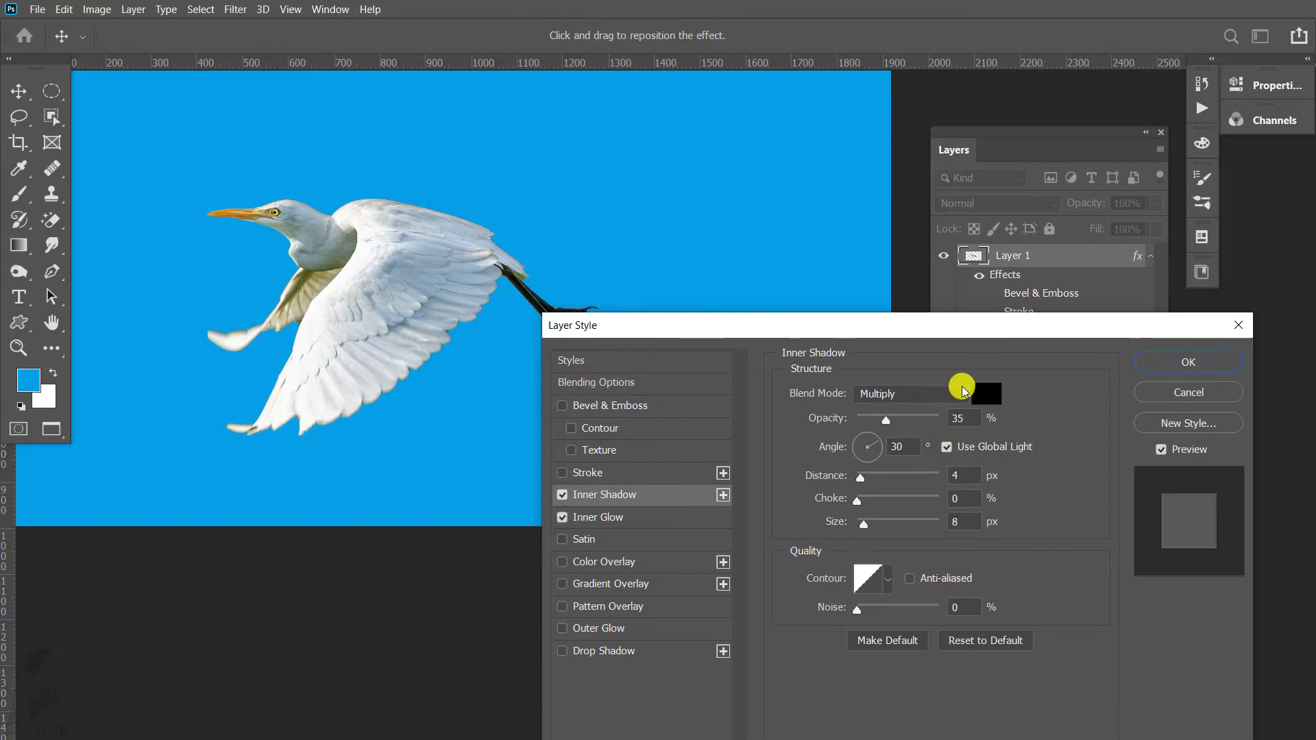
{"action": "left_click", "coordinate": [562, 517]}
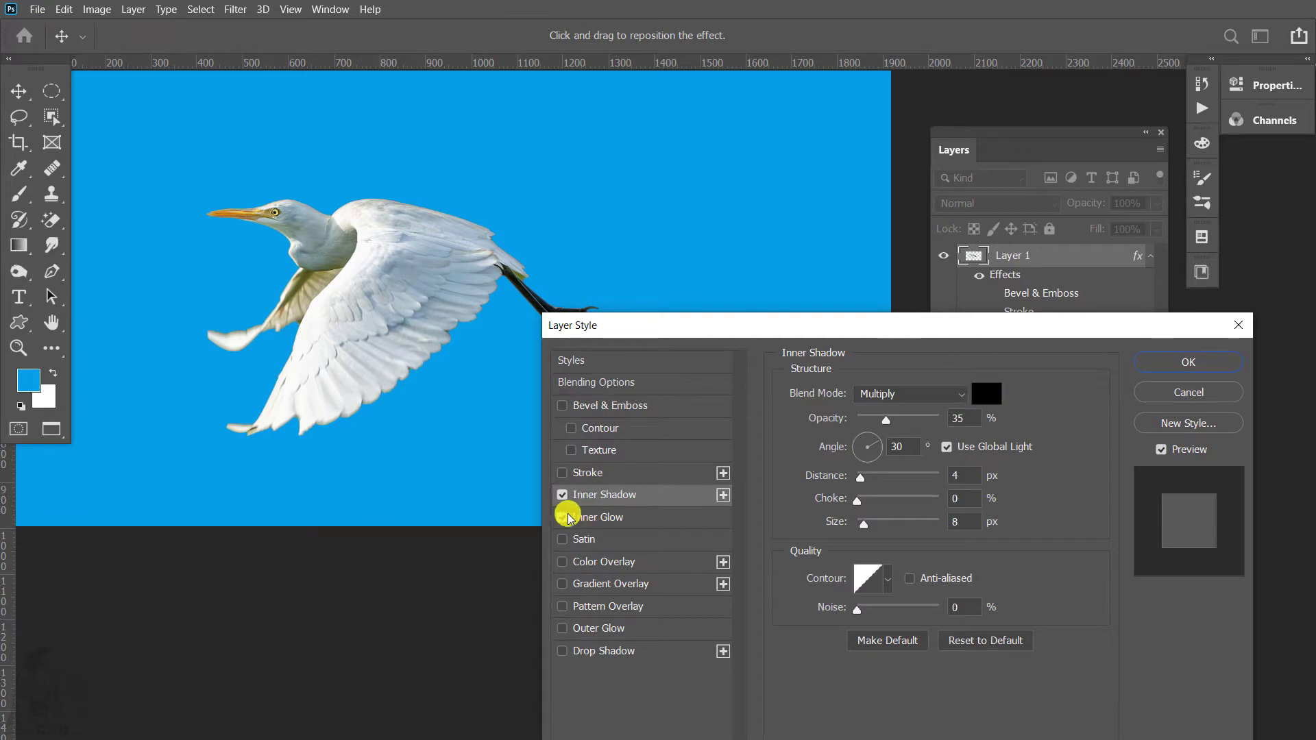
{"action": "left_click", "coordinate": [563, 495]}
{"action": "left_click", "coordinate": [584, 541]}
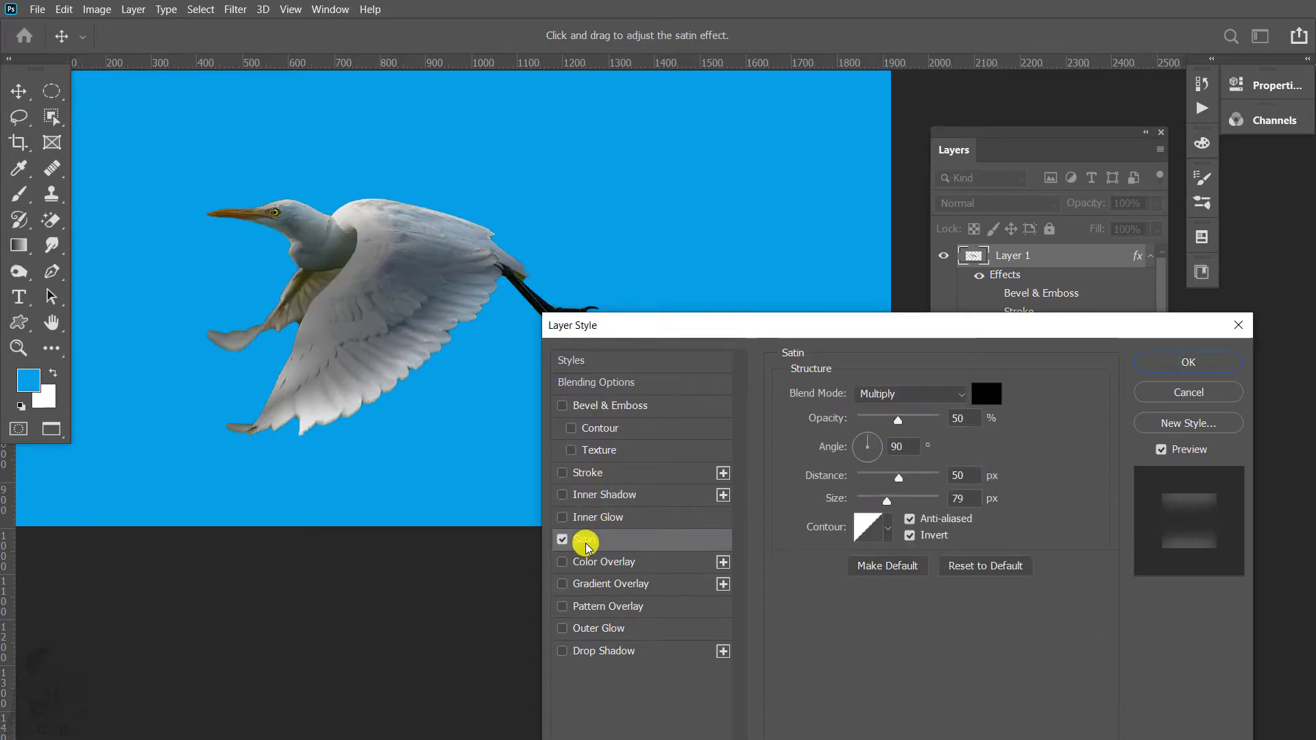
{"action": "left_click", "coordinate": [562, 540]}
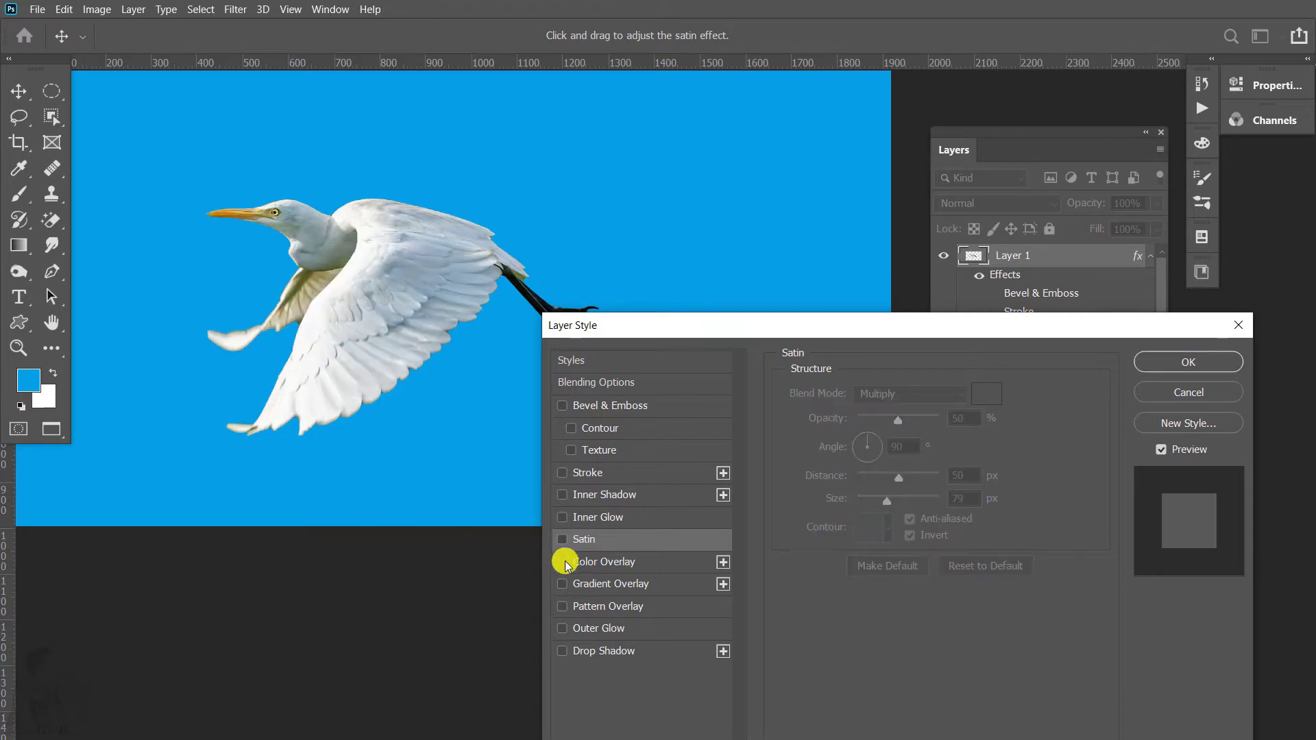
{"action": "left_click", "coordinate": [561, 564]}
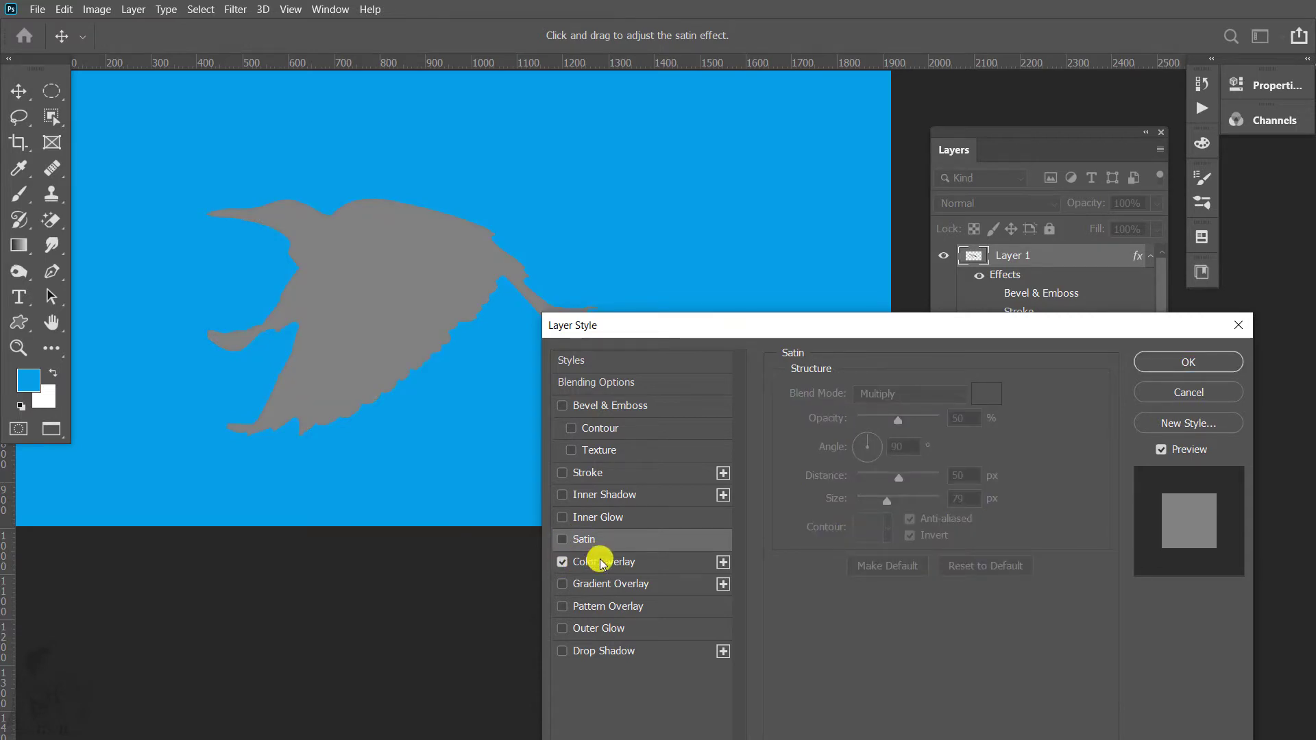
Step: Set the Color Overlay colour to a bright saturated yellow
{"action": "left_click", "coordinate": [601, 562]}
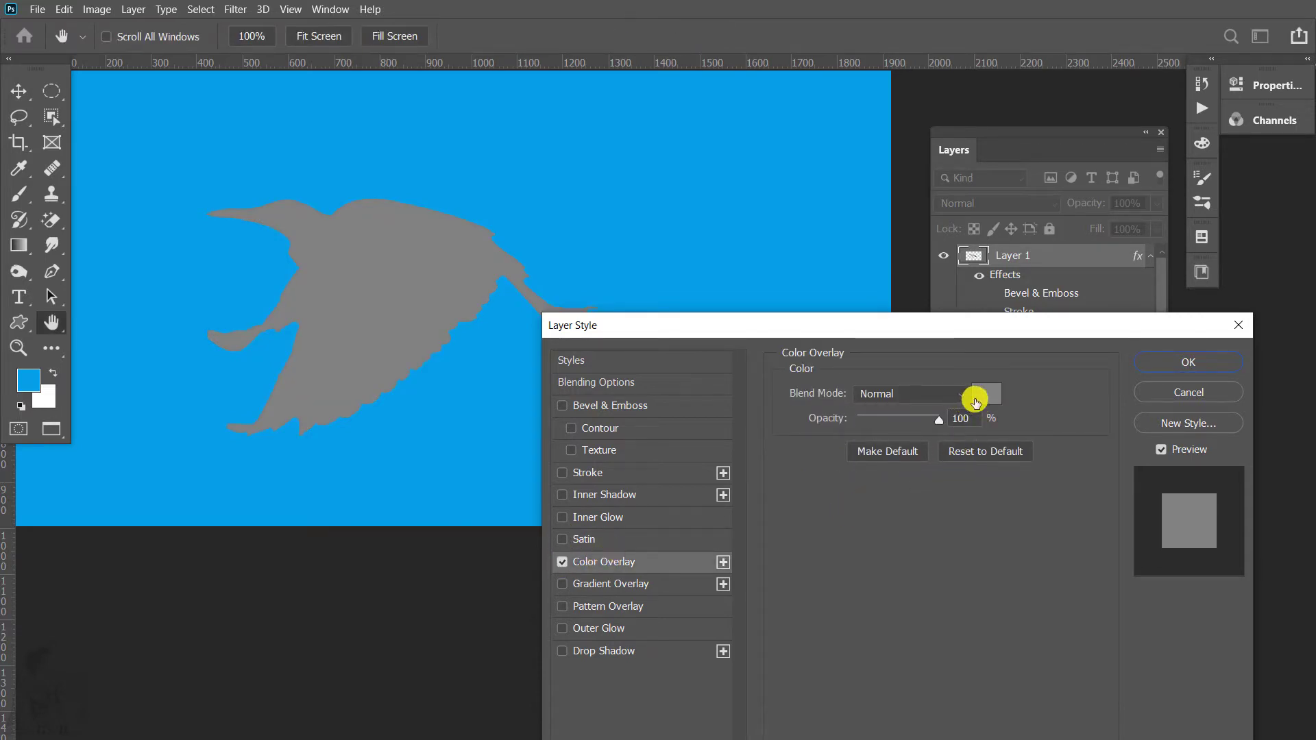
{"action": "left_click", "coordinate": [976, 398]}
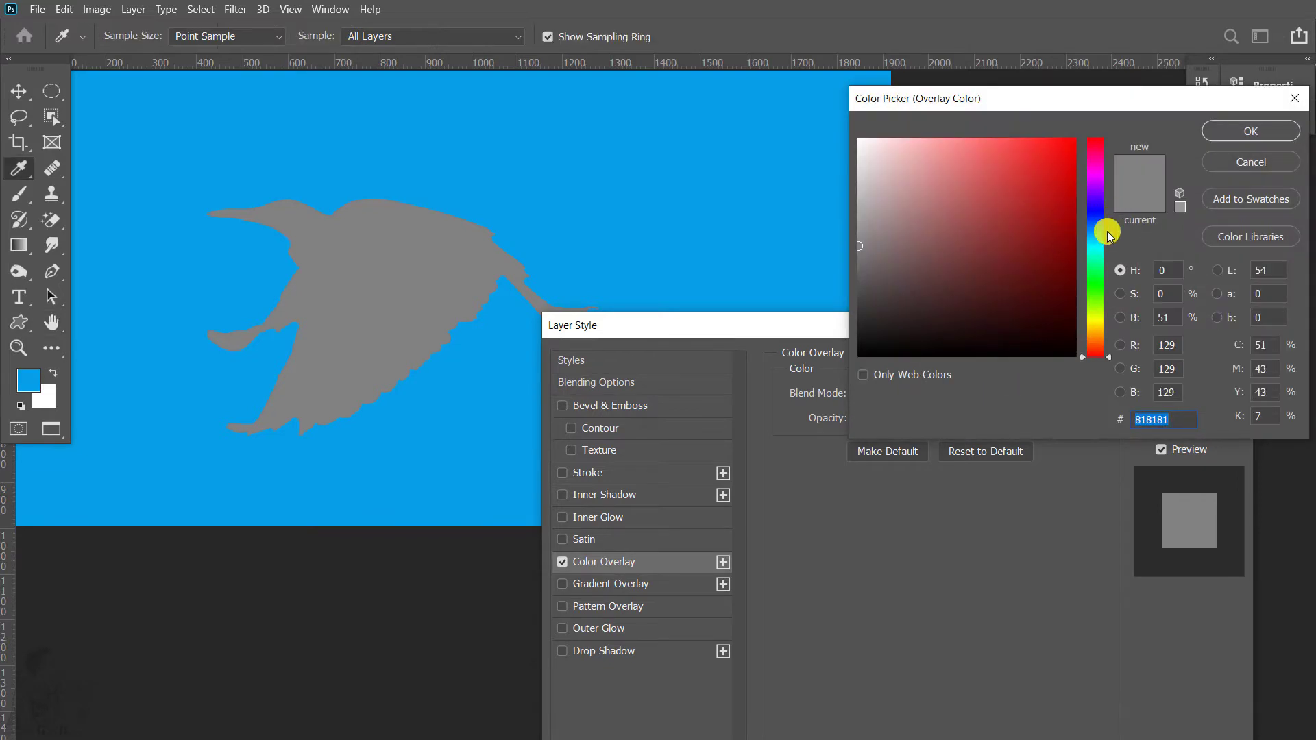
{"action": "left_click", "coordinate": [1094, 326]}
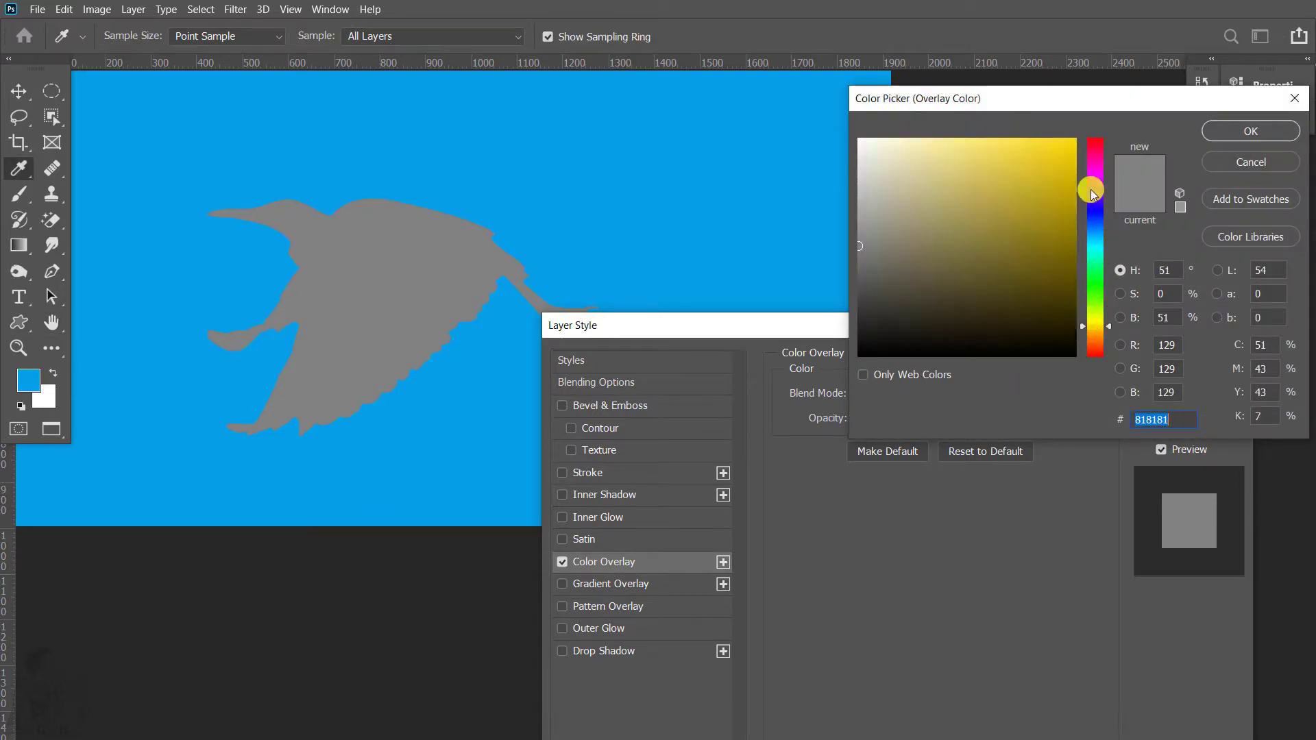
{"action": "left_click", "coordinate": [1067, 148]}
{"action": "left_click", "coordinate": [1246, 130]}
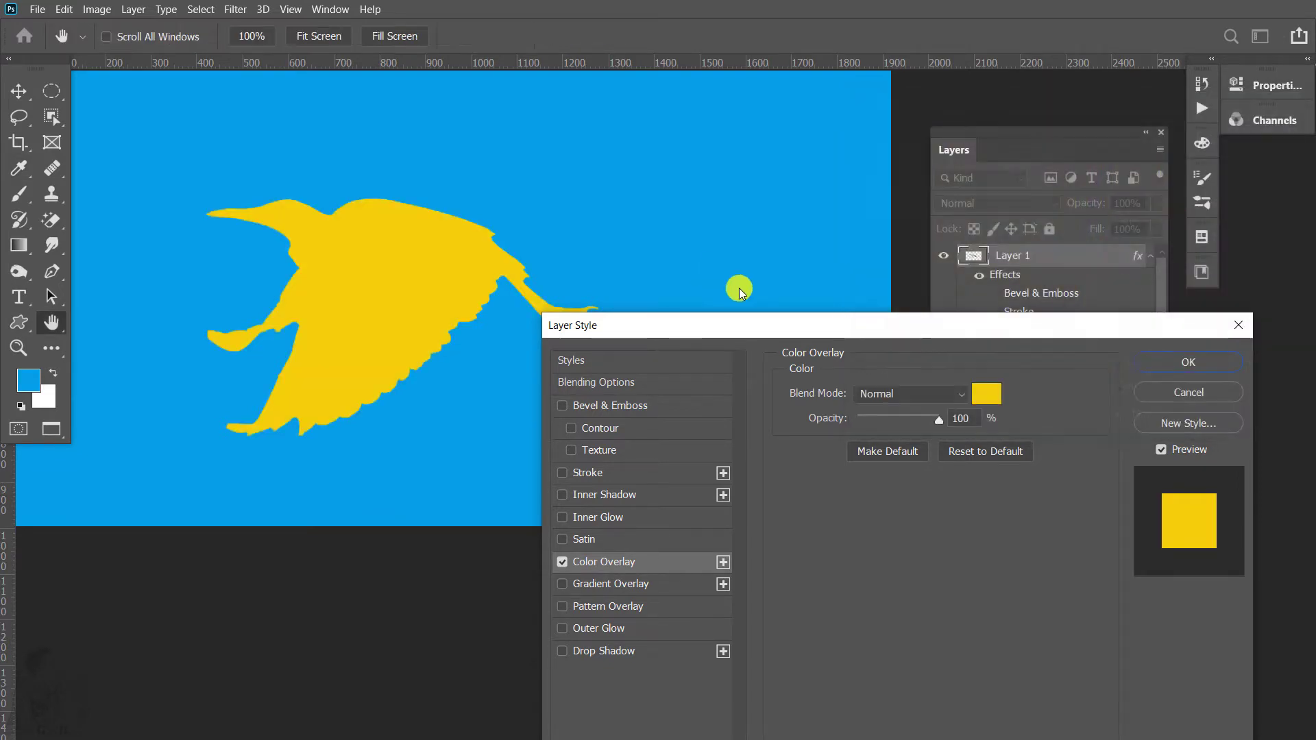
Step: Try Screen and Overlay blend modes for the yellow overlay, then switch it off
{"action": "left_click", "coordinate": [935, 396]}
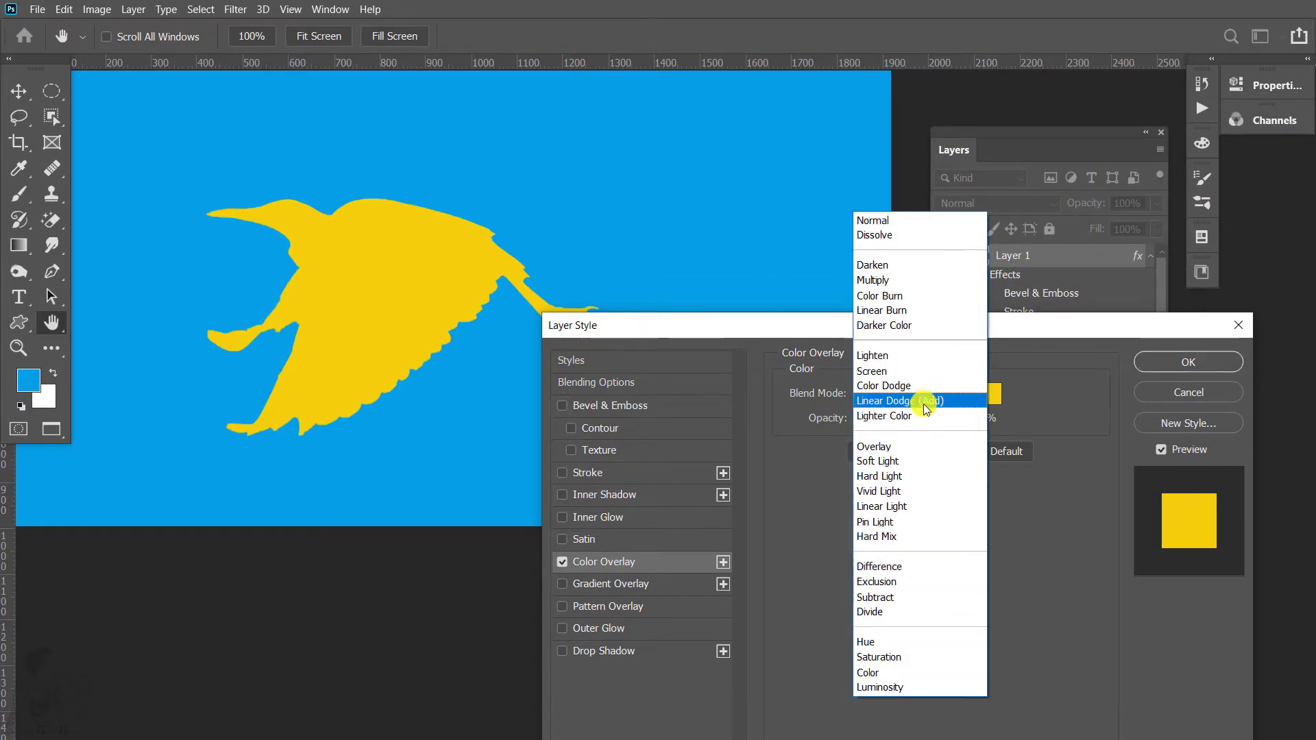
{"action": "left_click", "coordinate": [901, 372]}
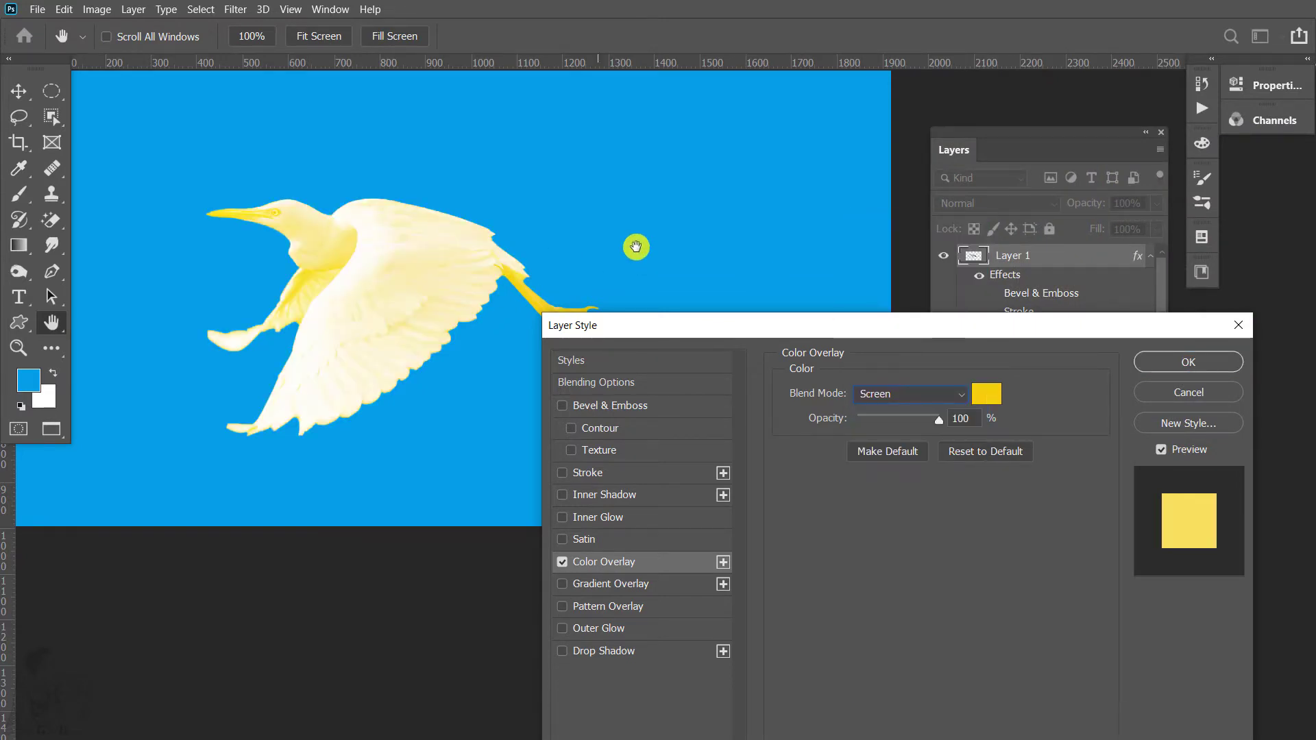
{"action": "left_click", "coordinate": [919, 393]}
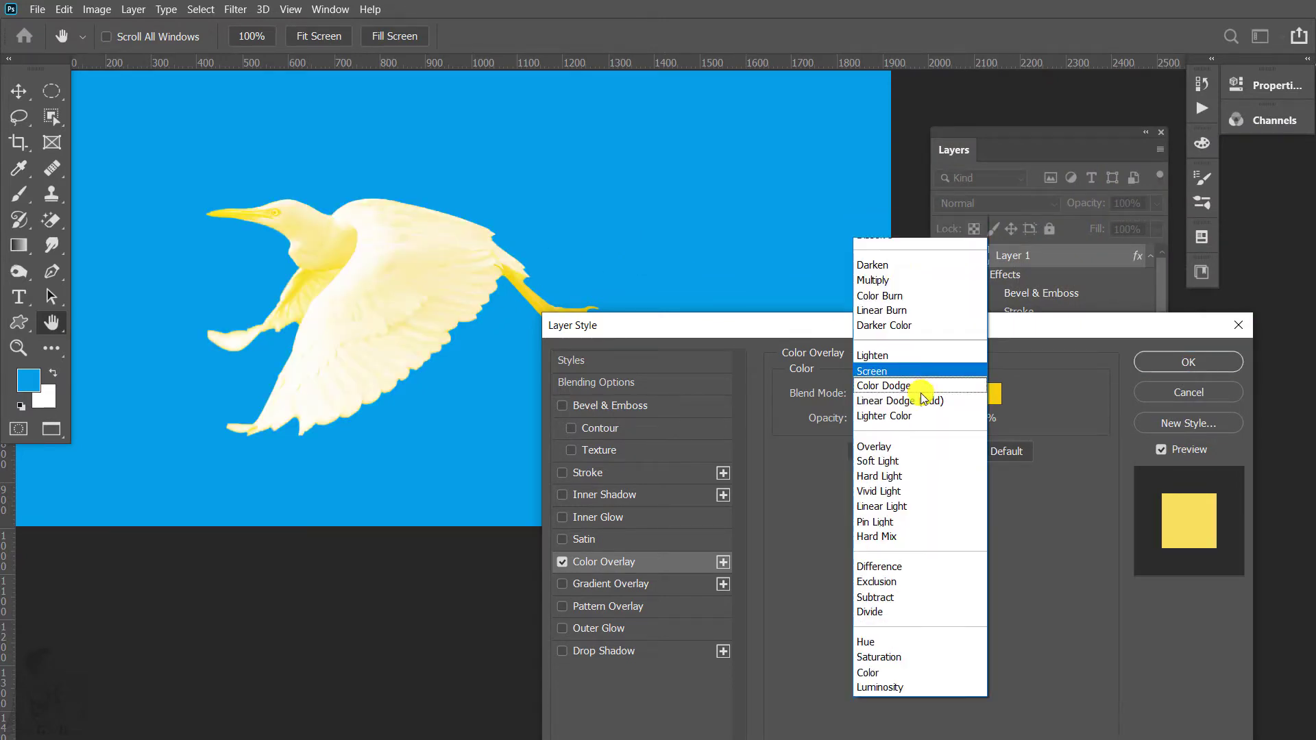
{"action": "left_click", "coordinate": [893, 447]}
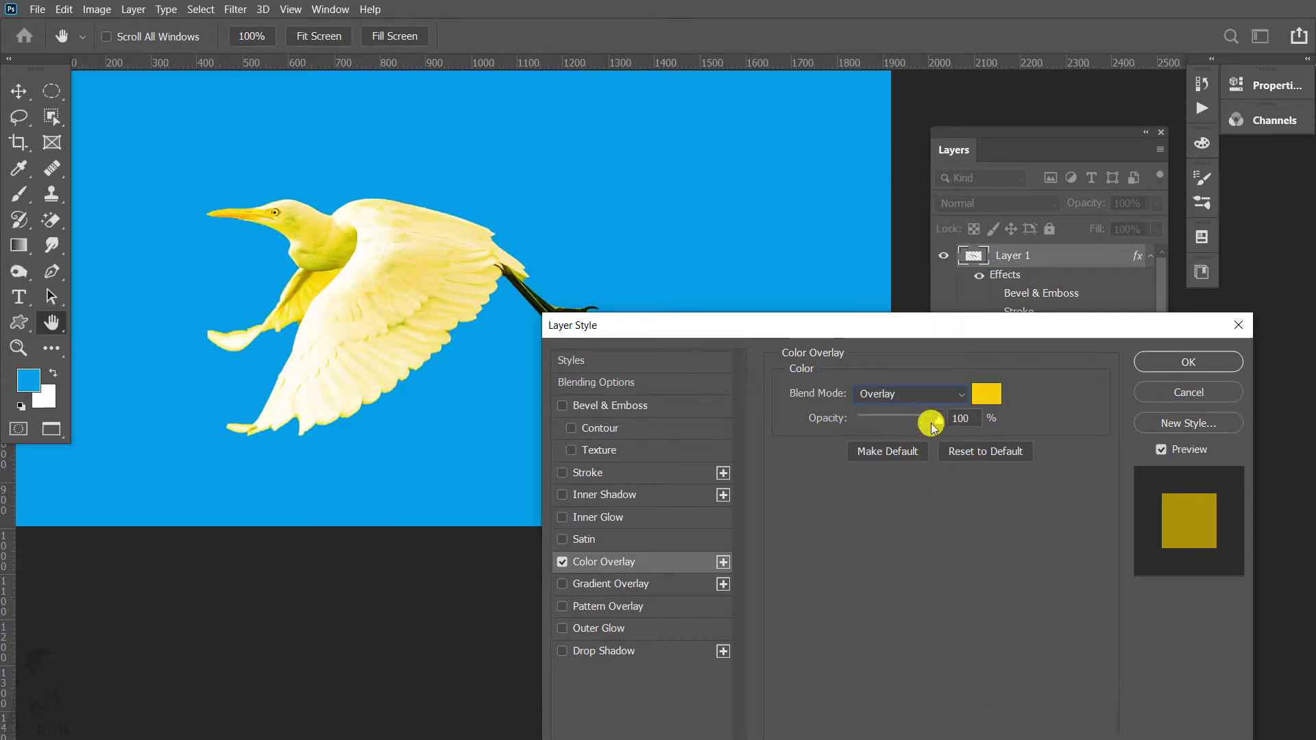
{"action": "left_click", "coordinate": [562, 563]}
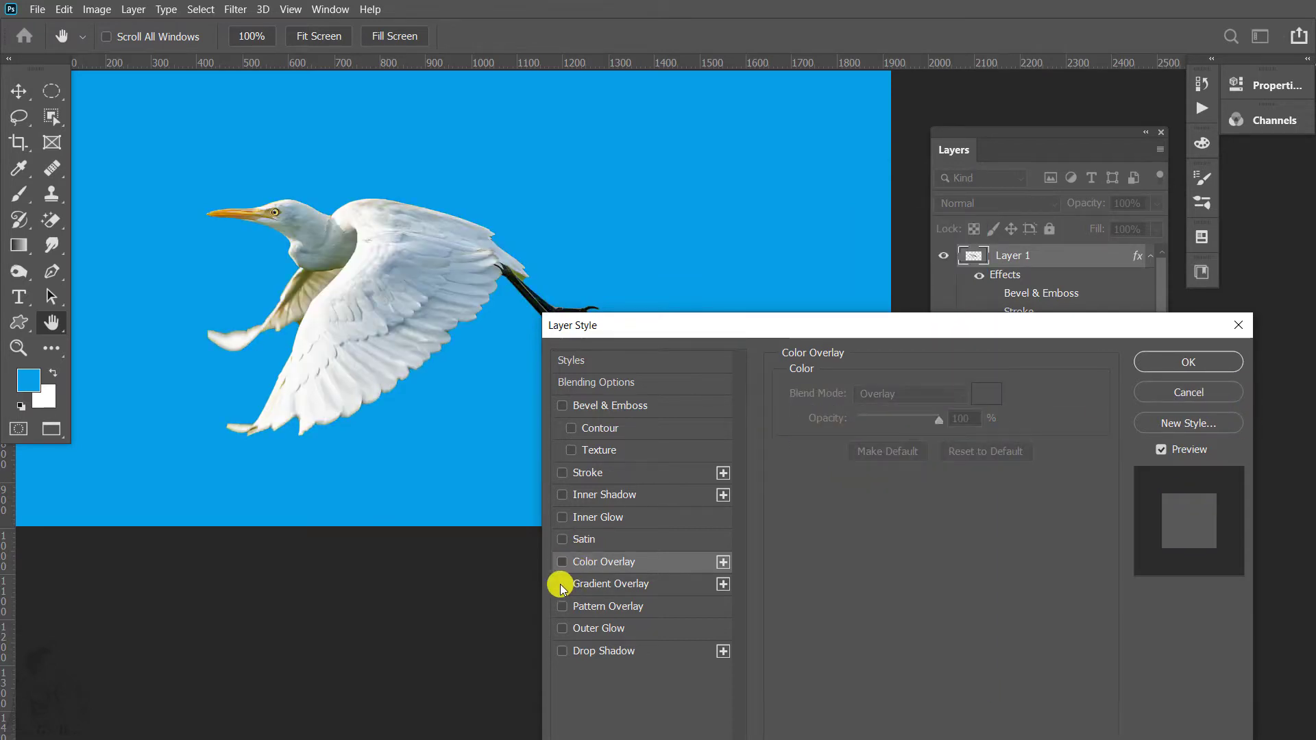
Step: Add a Gradient Overlay using the Oranges pink-to-yellow preset in Overlay blend mode
{"action": "left_click", "coordinate": [563, 584]}
{"action": "left_click", "coordinate": [624, 584]}
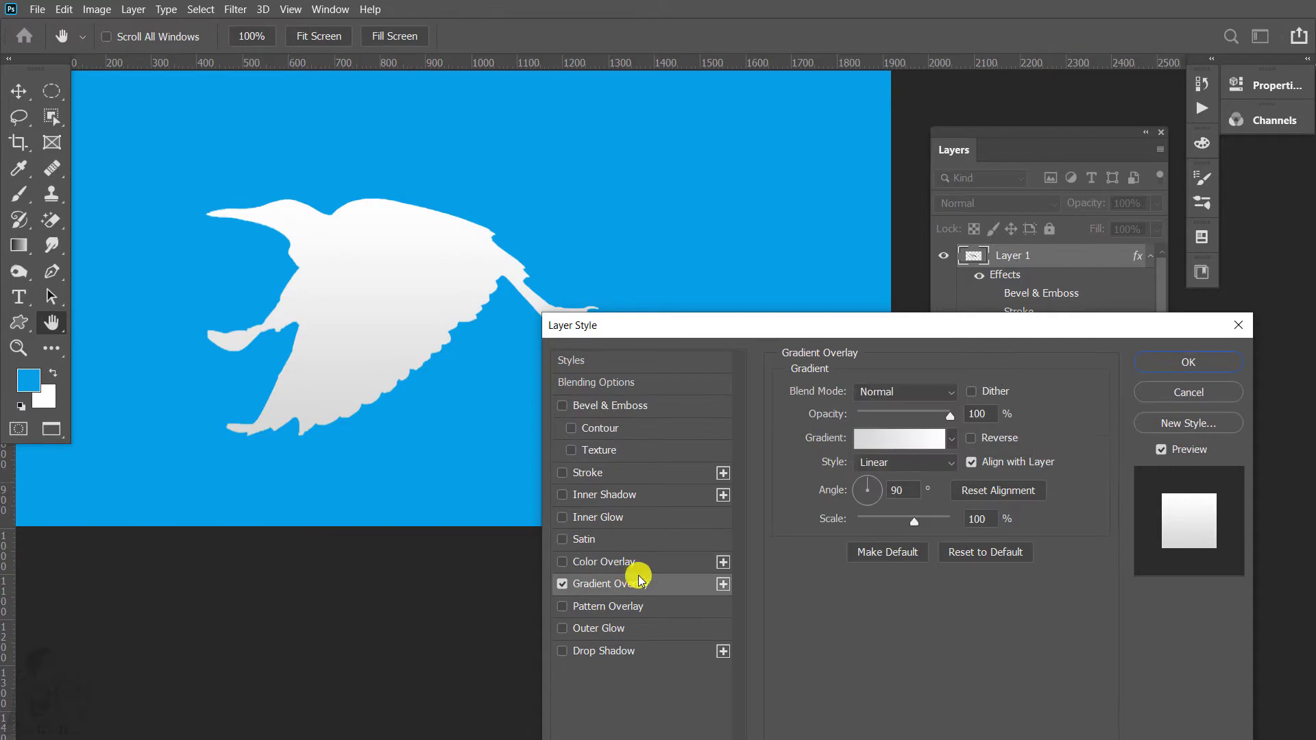
{"action": "left_click", "coordinate": [953, 439]}
{"action": "left_click", "coordinate": [810, 498]}
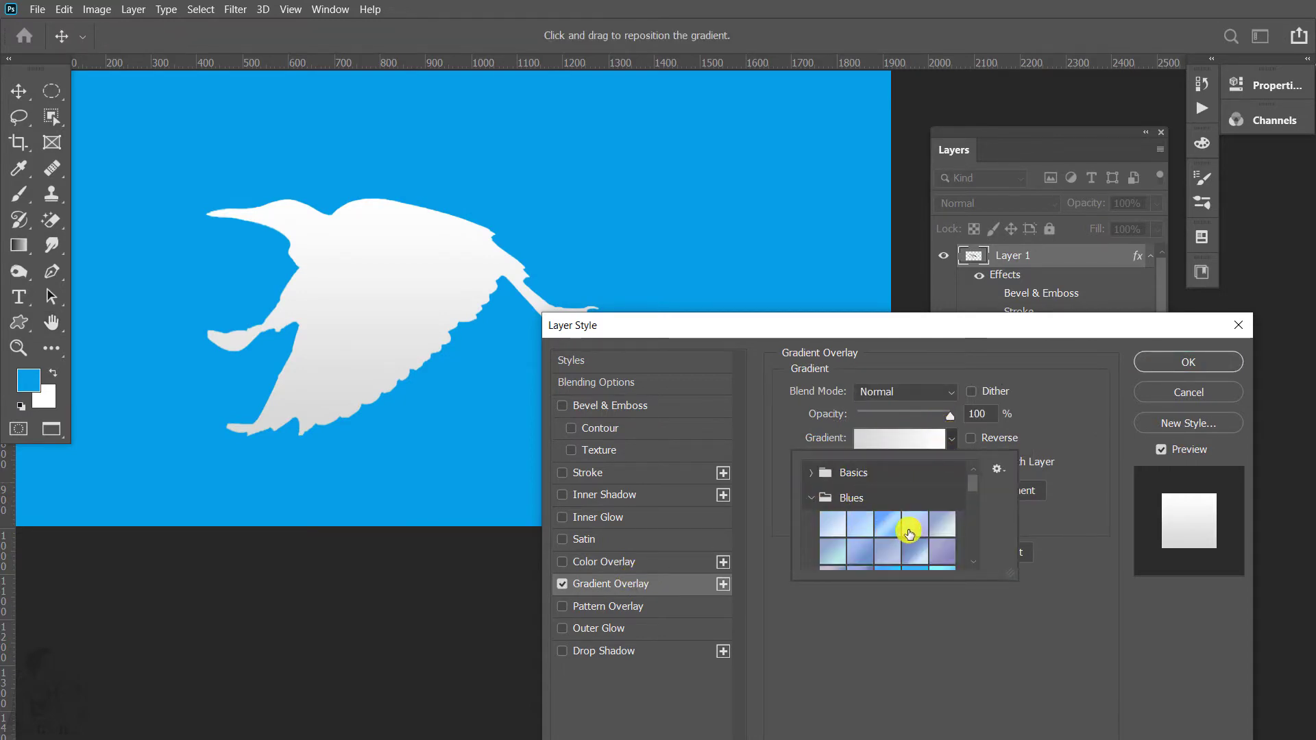
{"action": "left_click", "coordinate": [909, 534]}
{"action": "scroll", "coordinate": [877, 521], "scroll_direction": "down", "scroll_amount": 2}
{"action": "scroll", "coordinate": [872, 519], "scroll_direction": "down", "scroll_amount": 2}
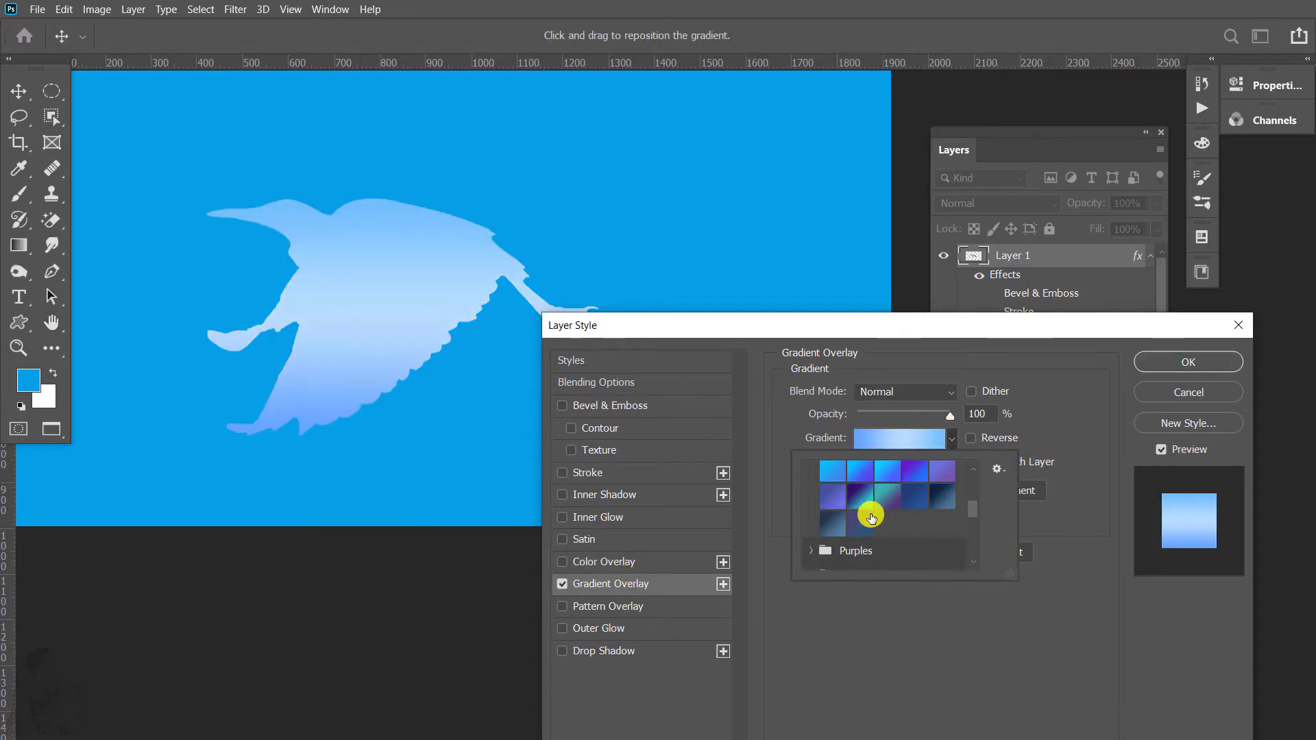
{"action": "scroll", "coordinate": [864, 521], "scroll_direction": "down", "scroll_amount": 3}
{"action": "left_click", "coordinate": [816, 528]}
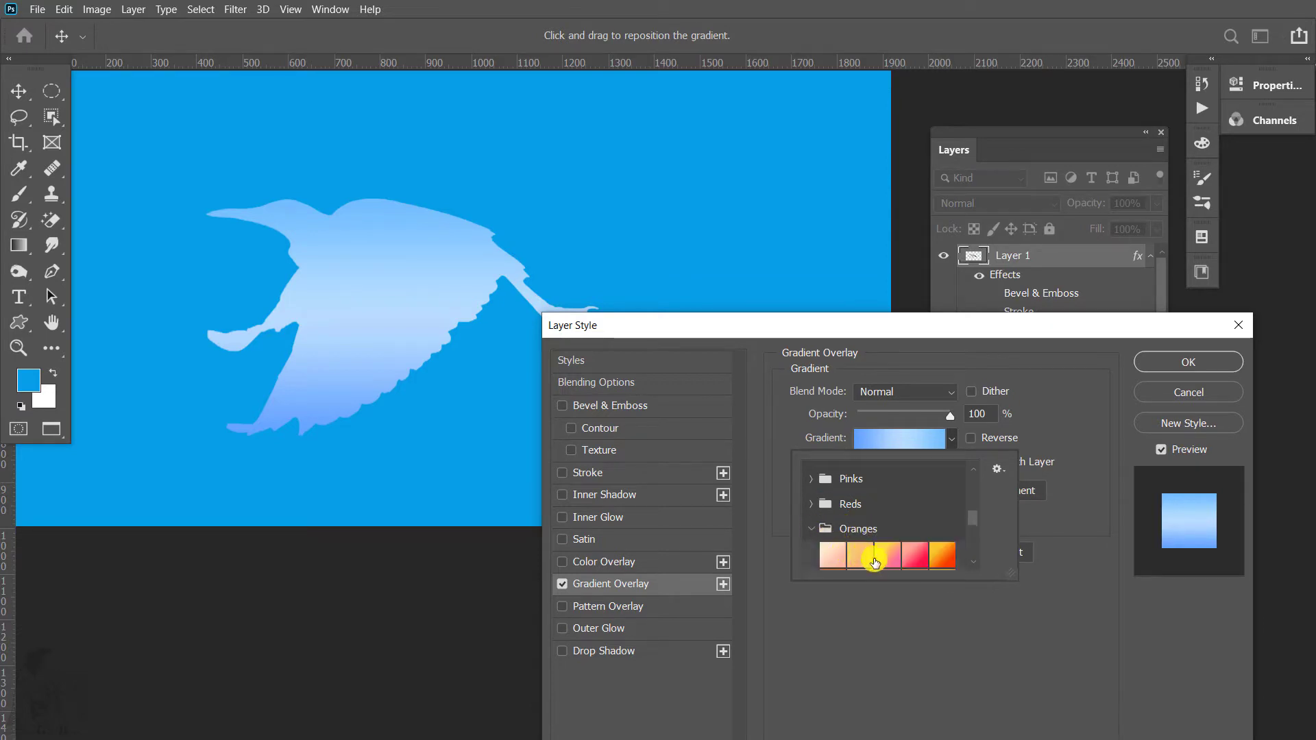
{"action": "left_click", "coordinate": [888, 555]}
{"action": "left_click", "coordinate": [914, 394]}
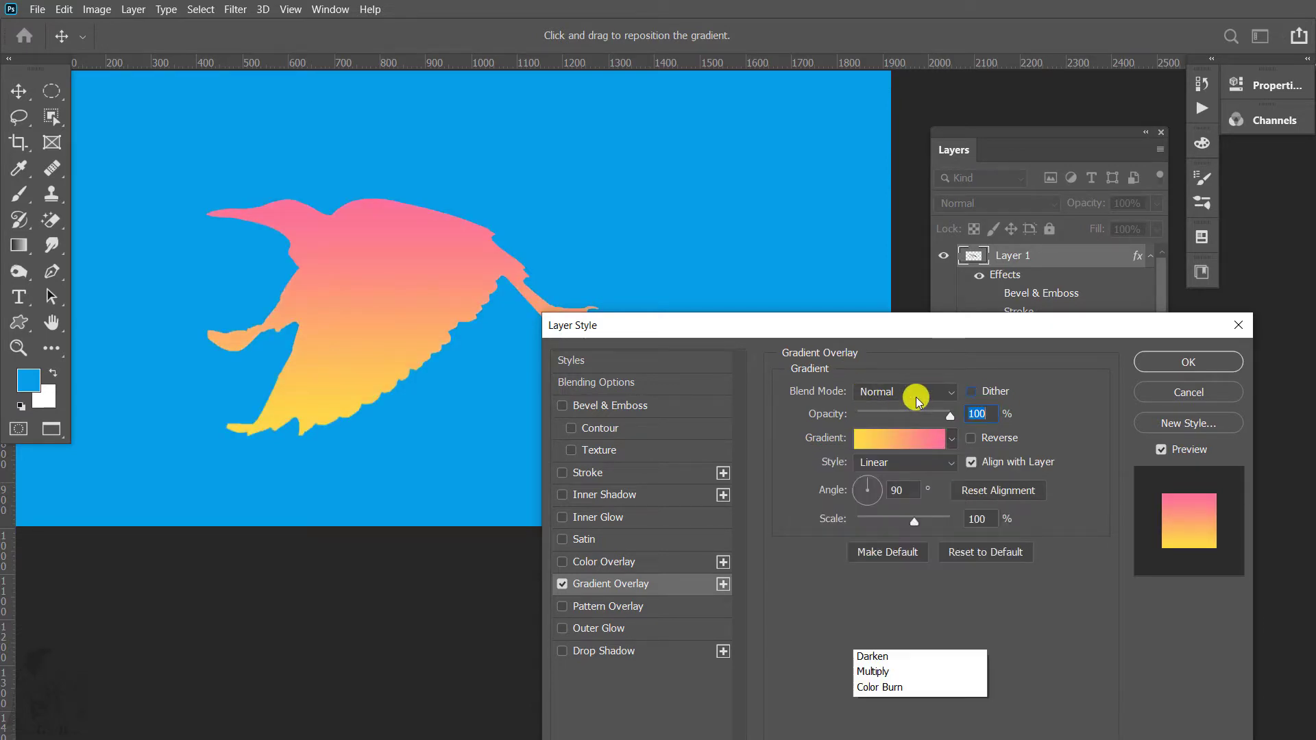
{"action": "left_click", "coordinate": [889, 444]}
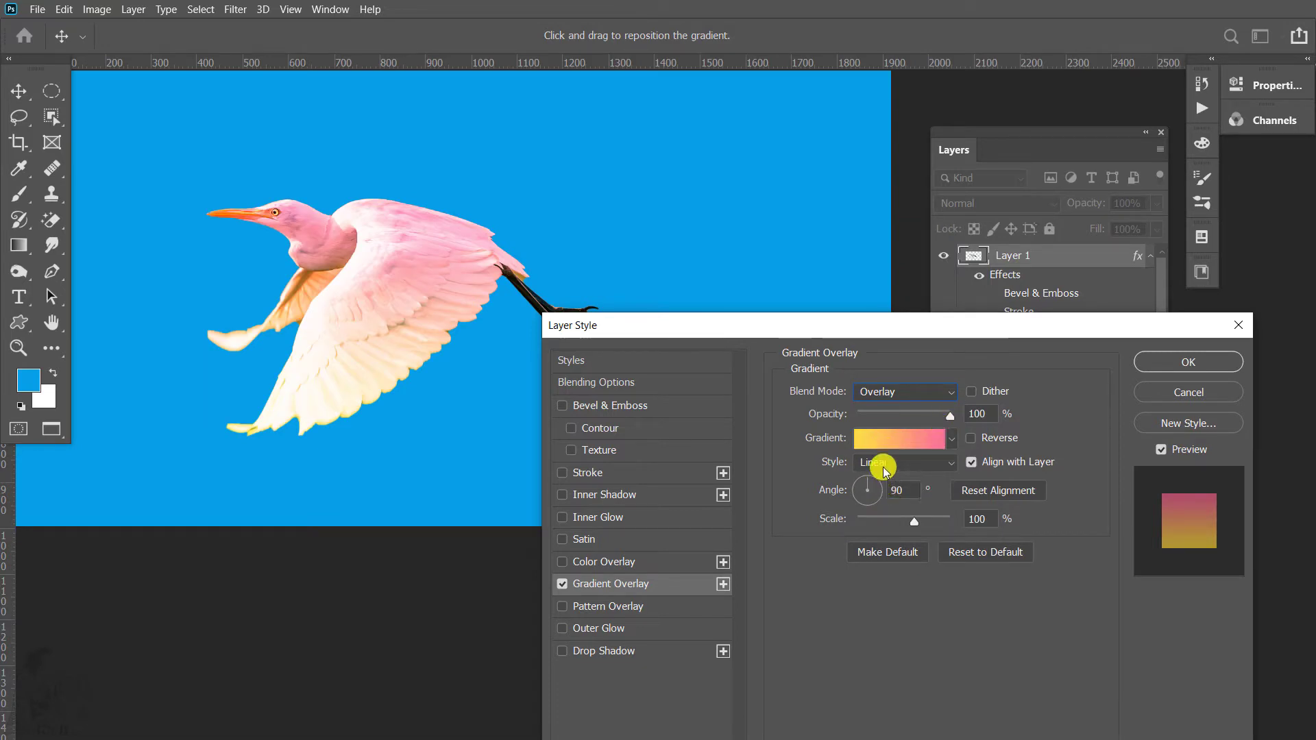
Step: Keep the gradient Linear at 52° angle and 126% scale, then switch the overlay off
{"action": "left_click", "coordinate": [891, 466]}
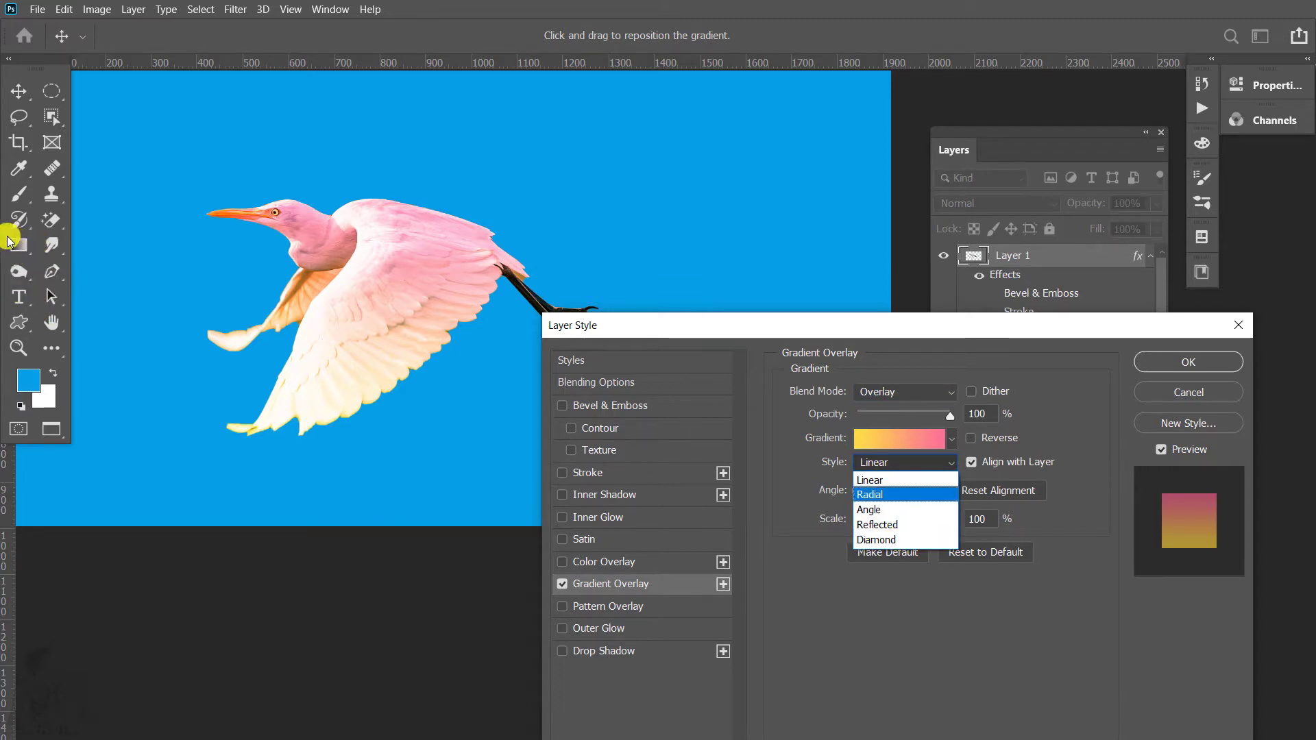
{"action": "left_click", "coordinate": [1088, 415]}
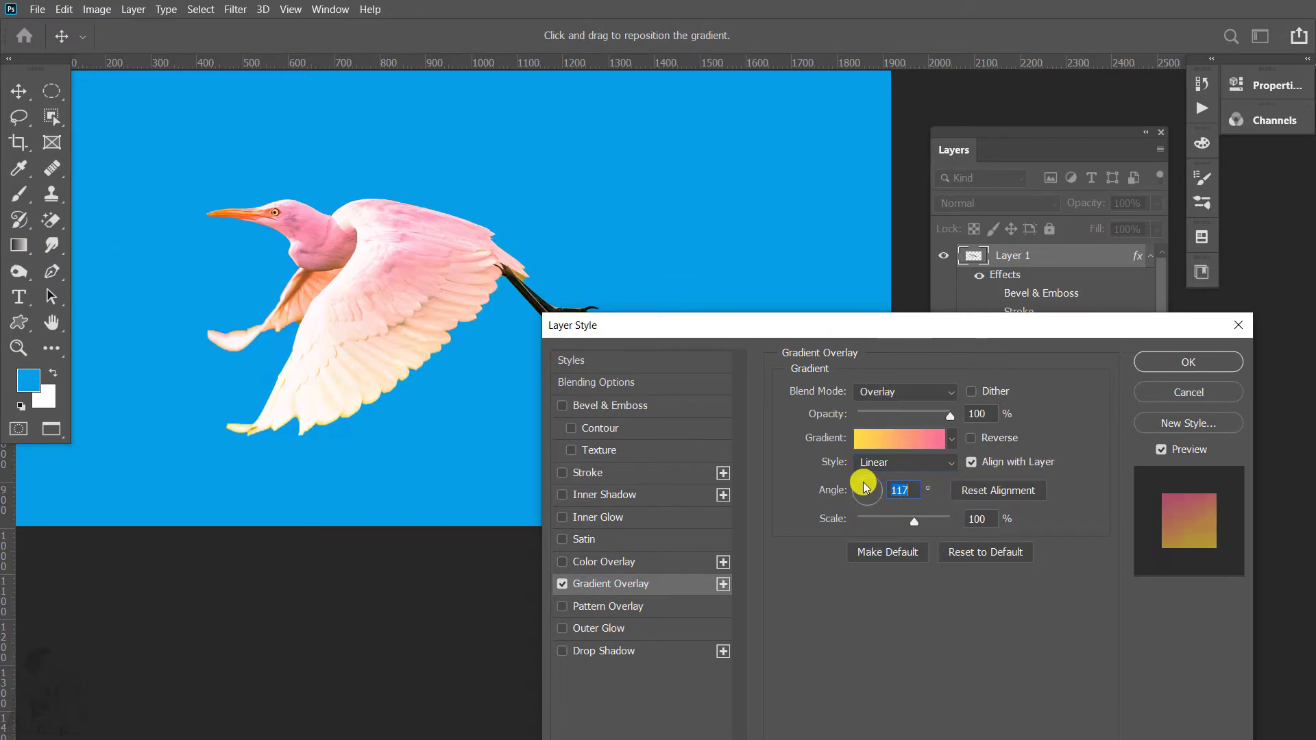
{"action": "left_click_drag", "start_coordinate": [863, 487], "coordinate": [891, 483]}
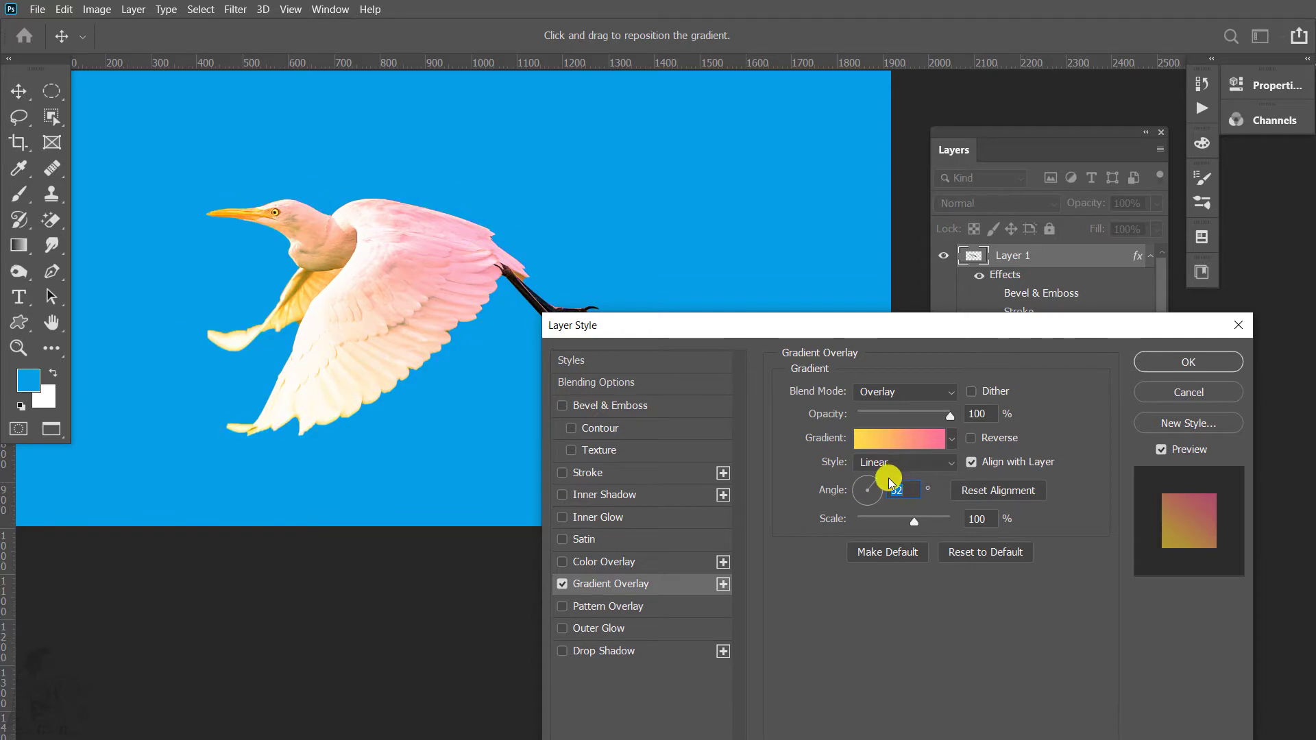
{"action": "left_click_drag", "start_coordinate": [912, 528], "coordinate": [930, 514]}
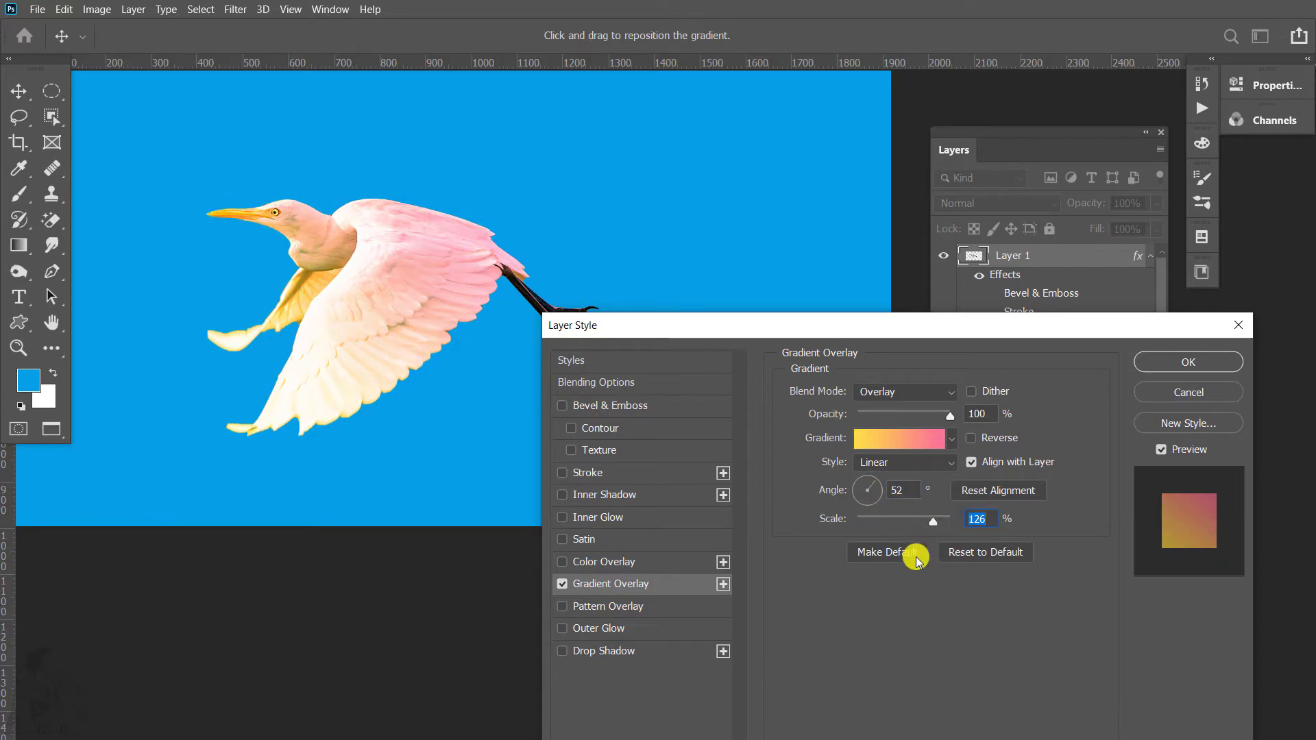
{"action": "left_click", "coordinate": [562, 583]}
Step: Turn on Pattern Overlay for the egret and try a leaves-on-grass pattern
{"action": "left_click", "coordinate": [562, 606]}
{"action": "left_click", "coordinate": [620, 609]}
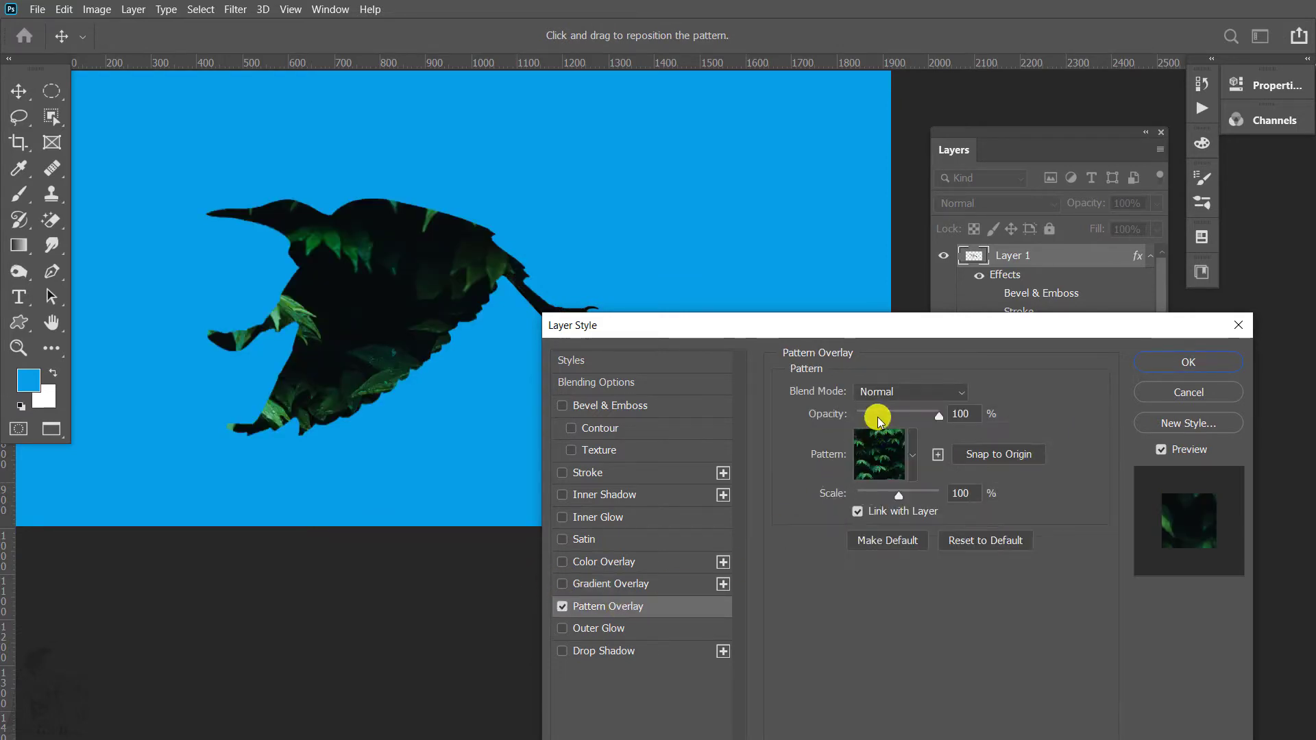
{"action": "left_click", "coordinate": [912, 455]}
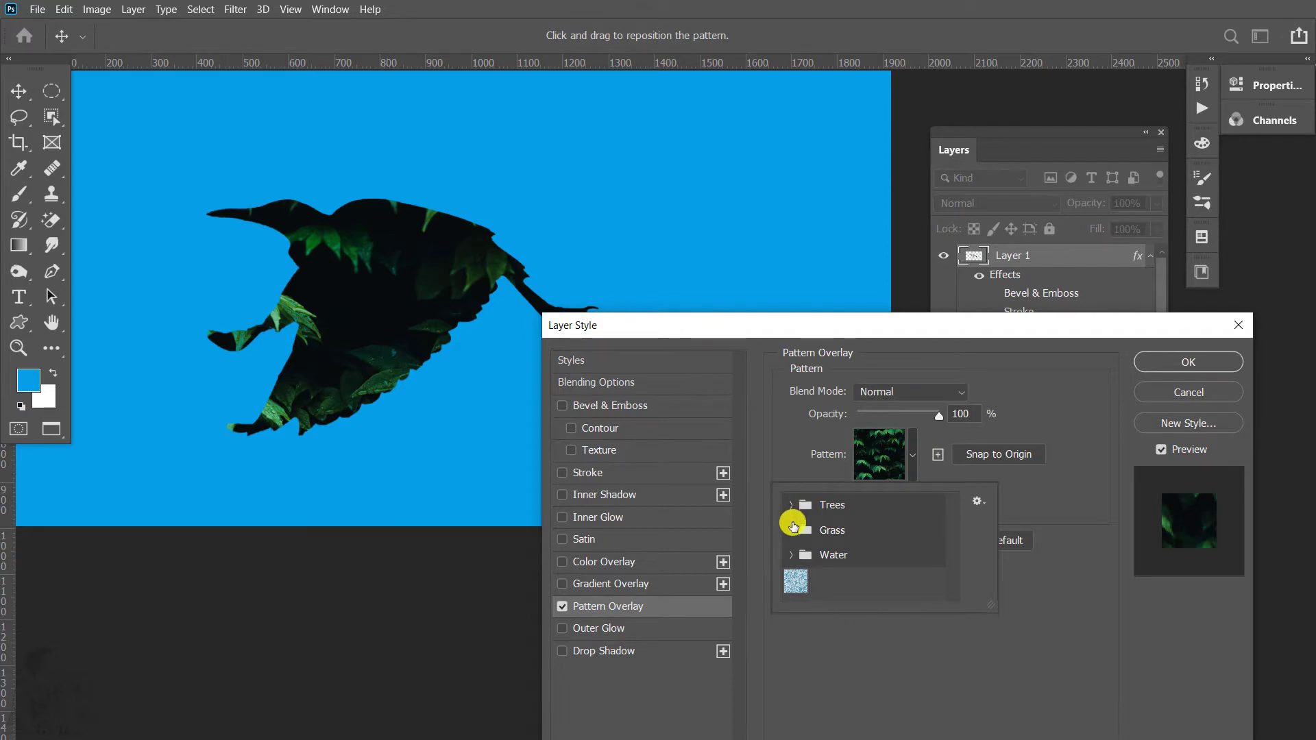
{"action": "left_click", "coordinate": [798, 532]}
{"action": "left_click", "coordinate": [792, 531]}
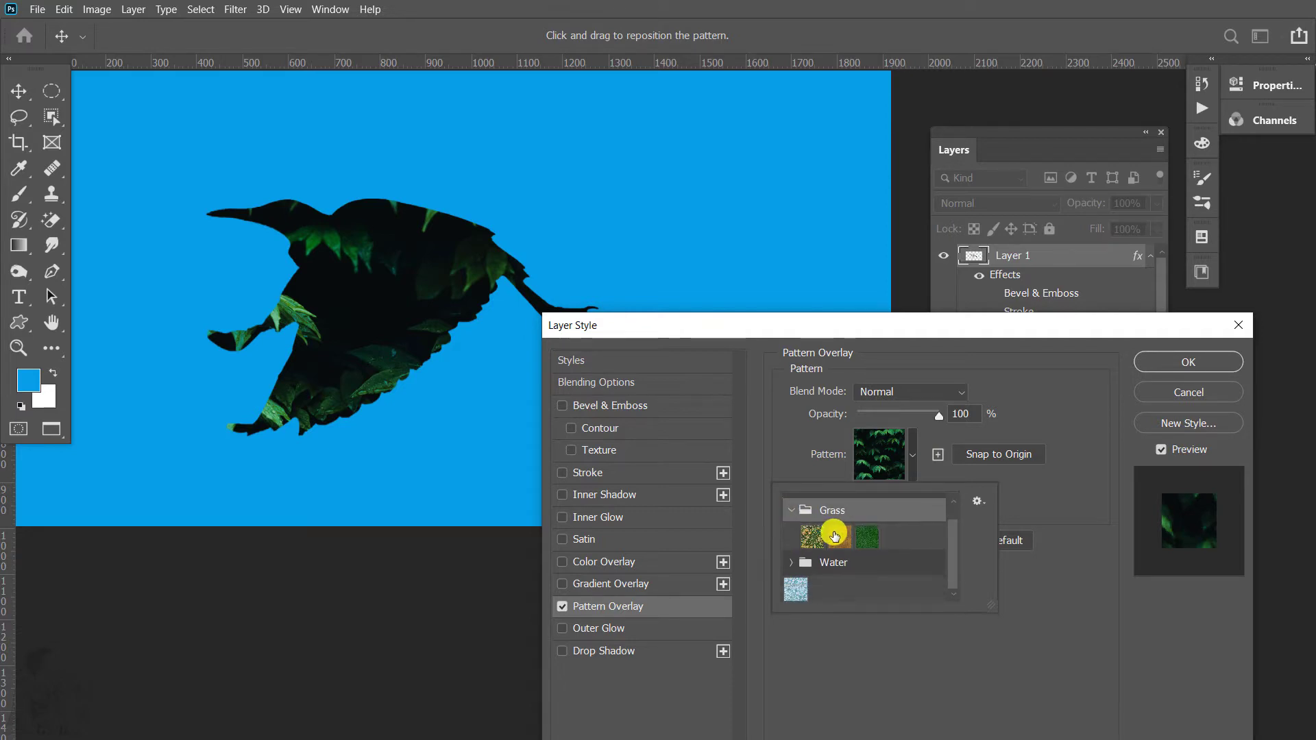
{"action": "left_click", "coordinate": [833, 535]}
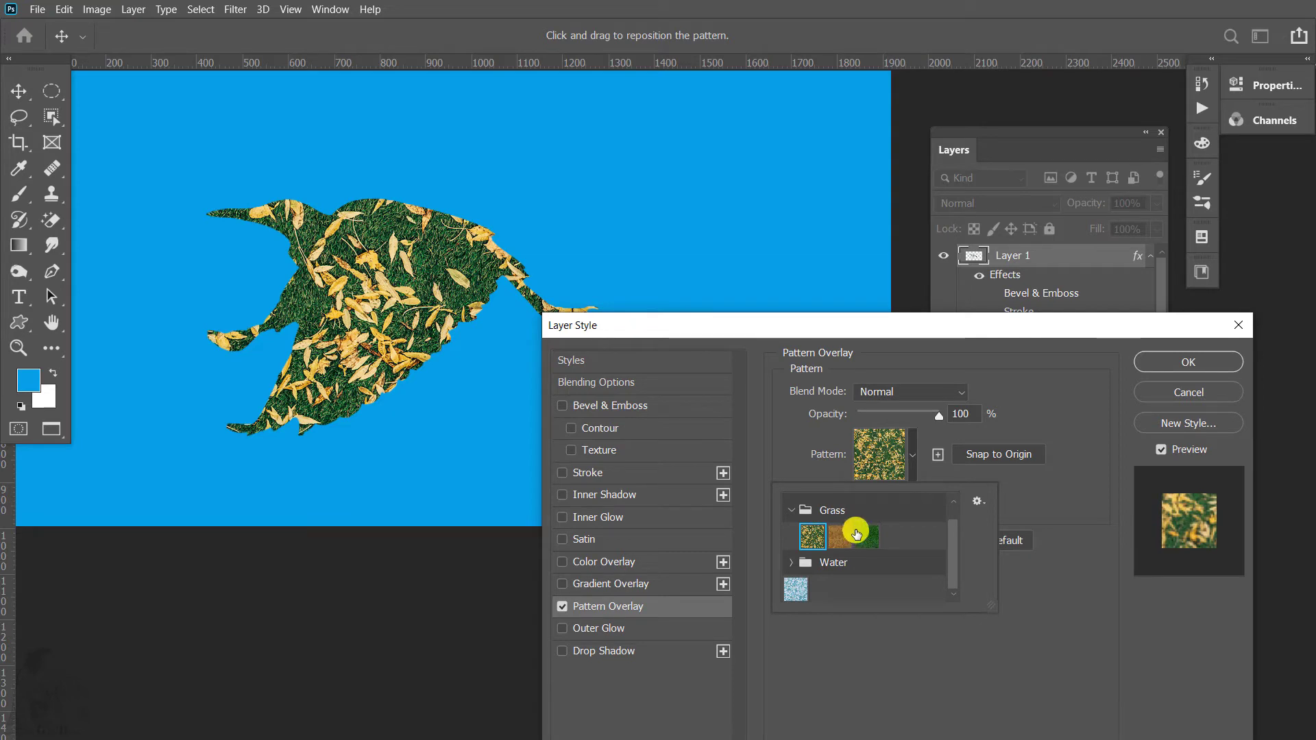
Step: Switch to the golden Trees pattern in Overlay mode, then replace it with Outer Glow
{"action": "scroll", "coordinate": [801, 557], "scroll_direction": "up", "scroll_amount": 2}
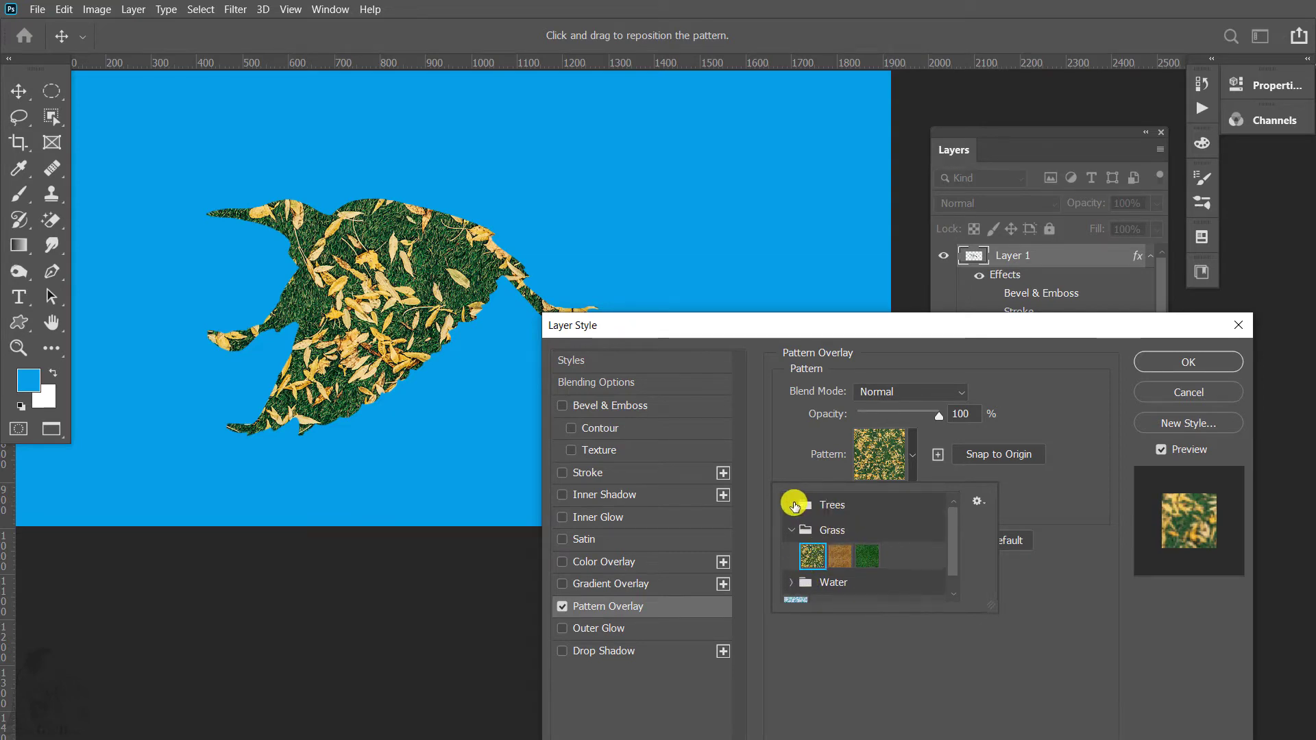
{"action": "left_click", "coordinate": [792, 505]}
{"action": "left_click", "coordinate": [865, 531]}
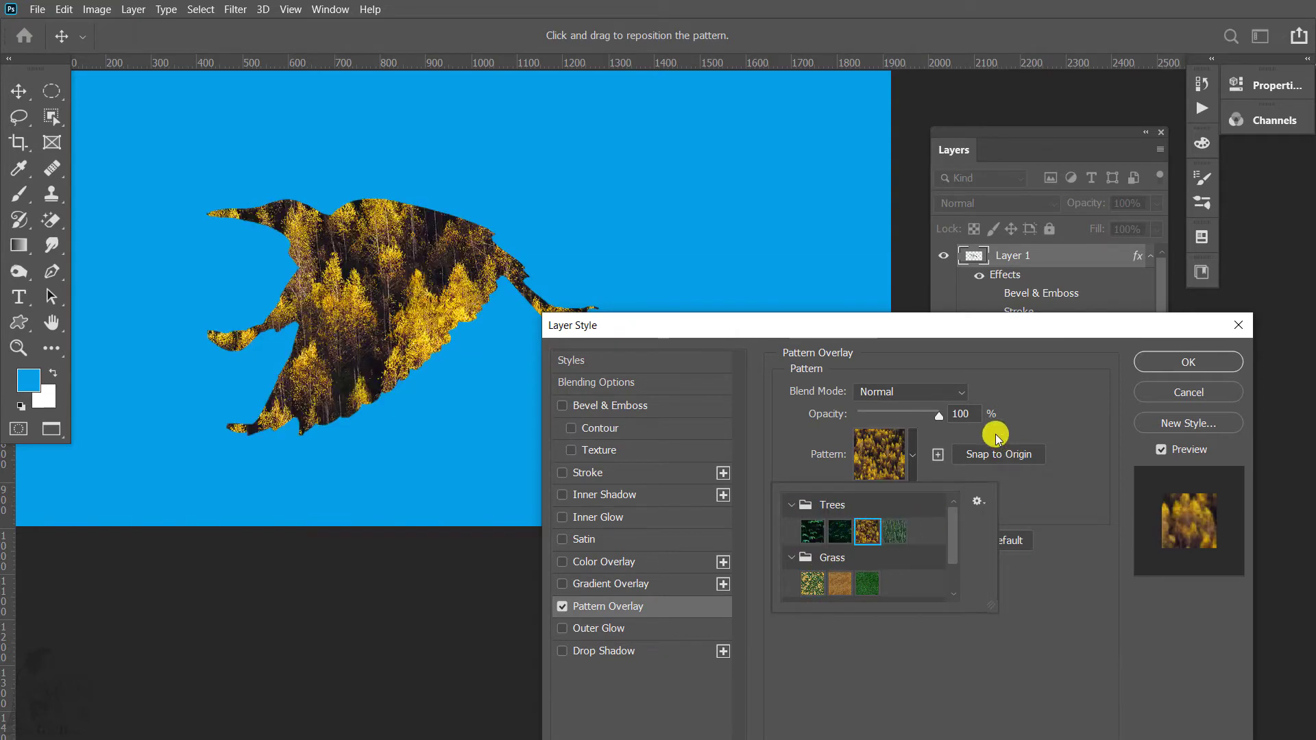
{"action": "left_click", "coordinate": [922, 393]}
{"action": "left_click", "coordinate": [891, 470]}
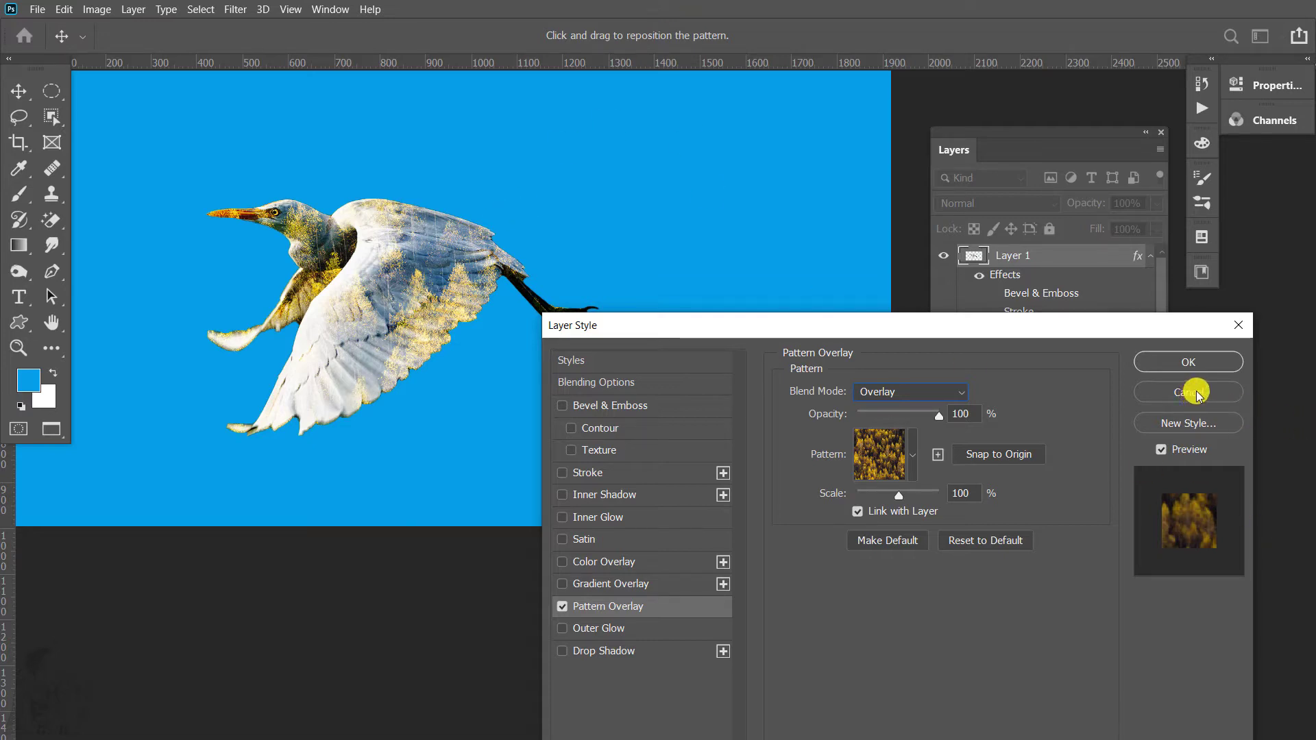
{"action": "left_click", "coordinate": [562, 606]}
{"action": "left_click", "coordinate": [563, 628]}
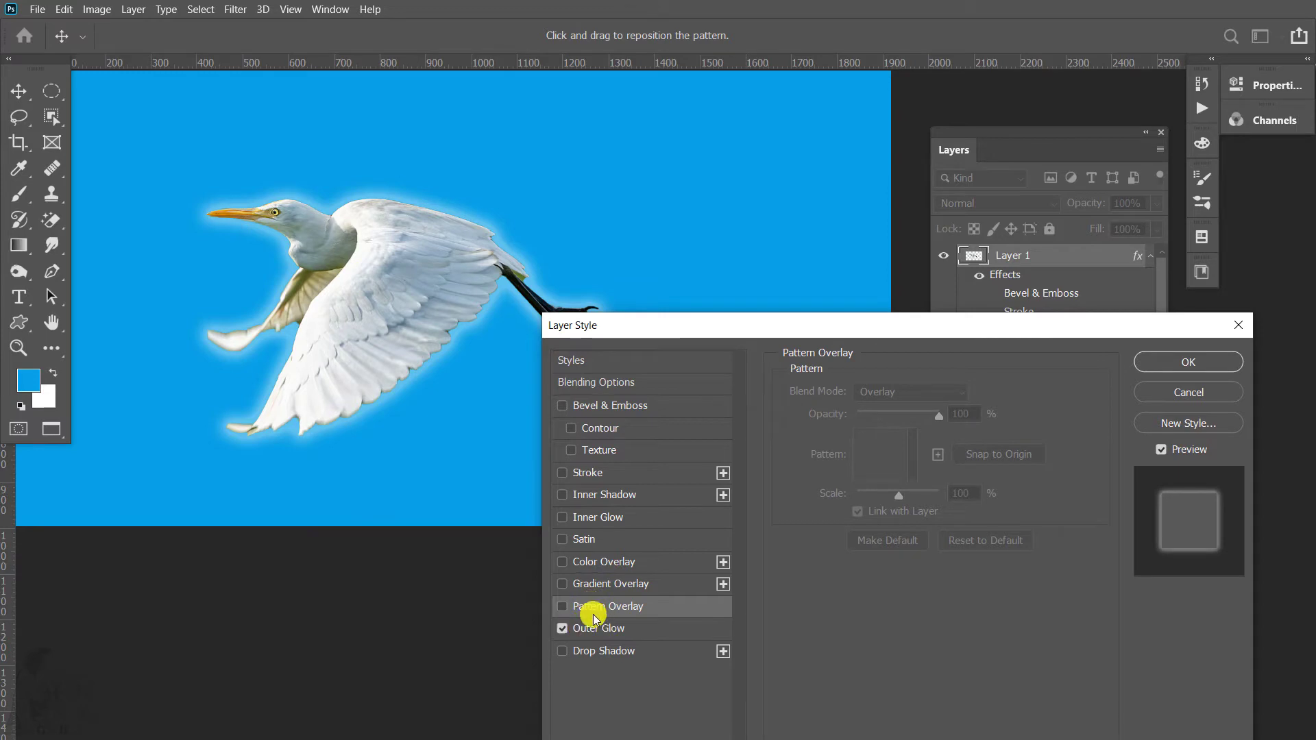
Step: Replace Outer Glow with a Drop Shadow of 59 px distance, 46 px size, 0% noise
{"action": "left_click", "coordinate": [562, 652]}
{"action": "left_click", "coordinate": [563, 628]}
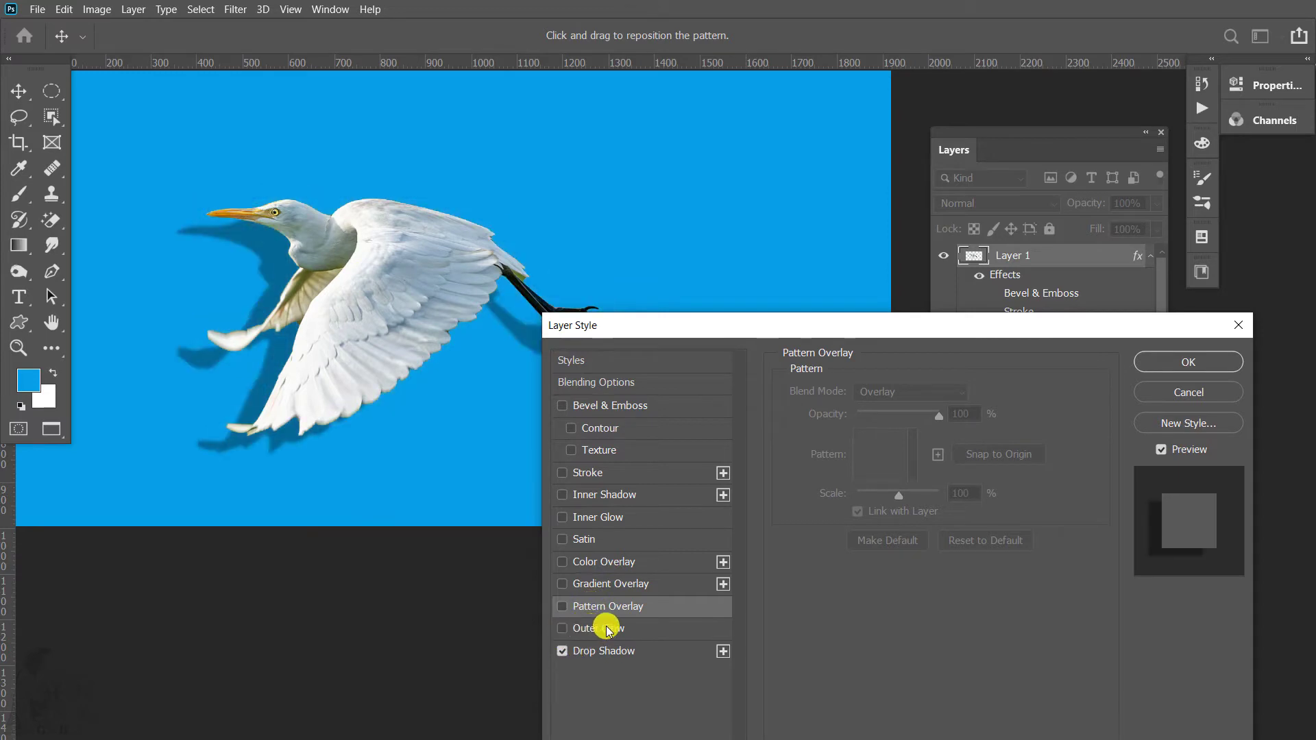
{"action": "left_click", "coordinate": [602, 651]}
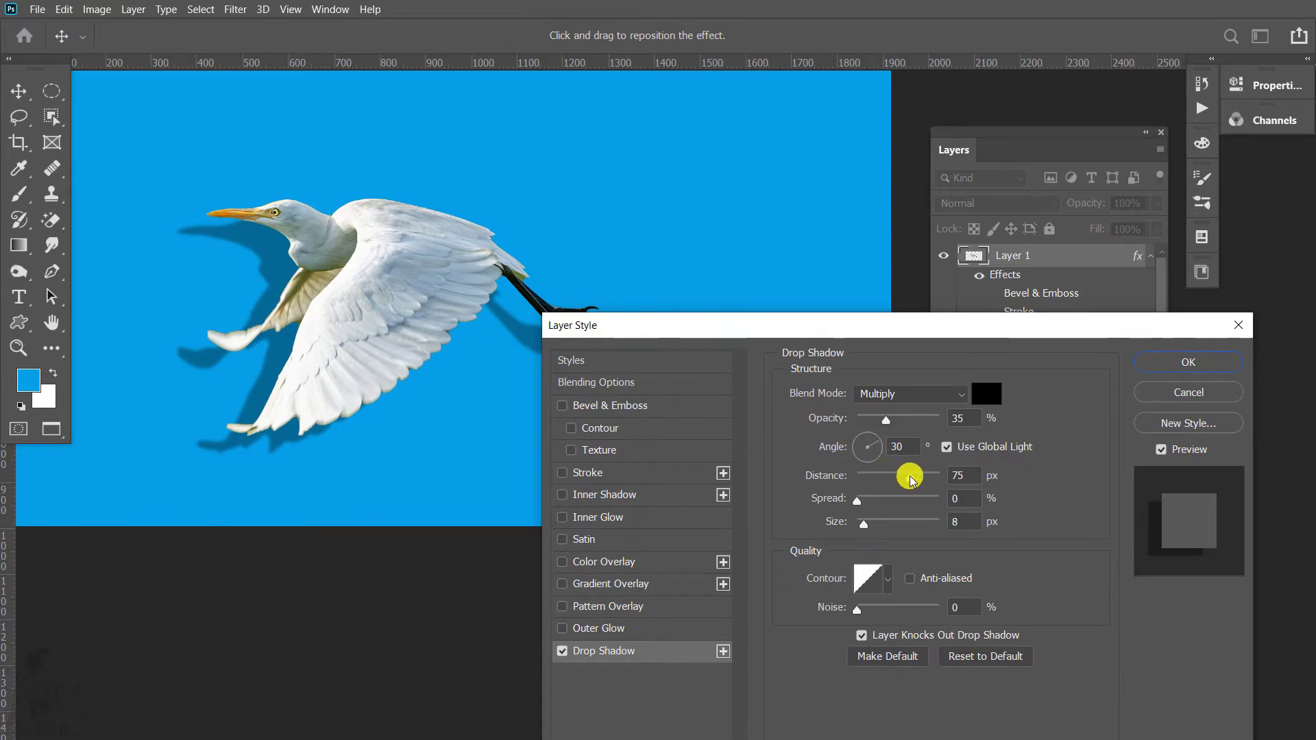
{"action": "left_click_drag", "start_coordinate": [910, 477], "coordinate": [905, 479]}
{"action": "left_click_drag", "start_coordinate": [864, 524], "coordinate": [877, 528]}
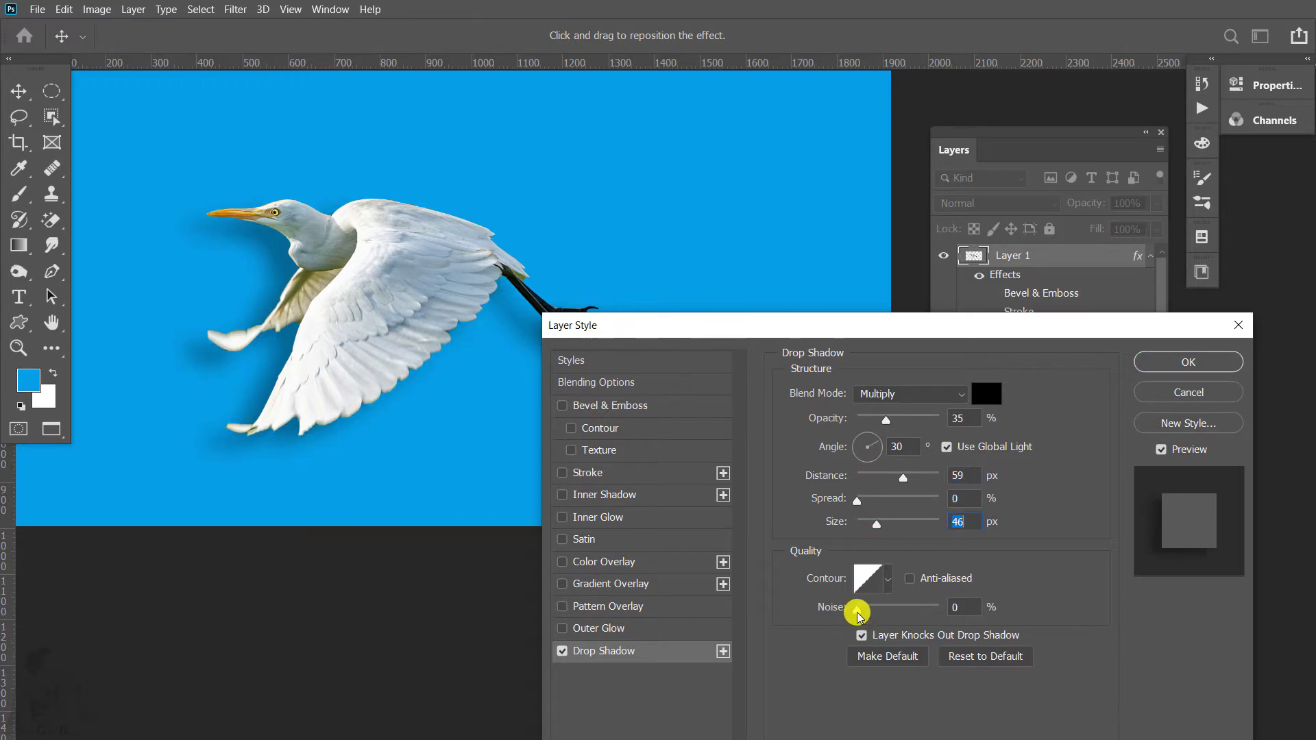
{"action": "mouse_move", "coordinate": [858, 612]}
{"action": "left_mouse_down"}
{"action": "mouse_move", "coordinate": [904, 608]}
{"action": "mouse_move", "coordinate": [778, 603]}
{"action": "left_mouse_up"}
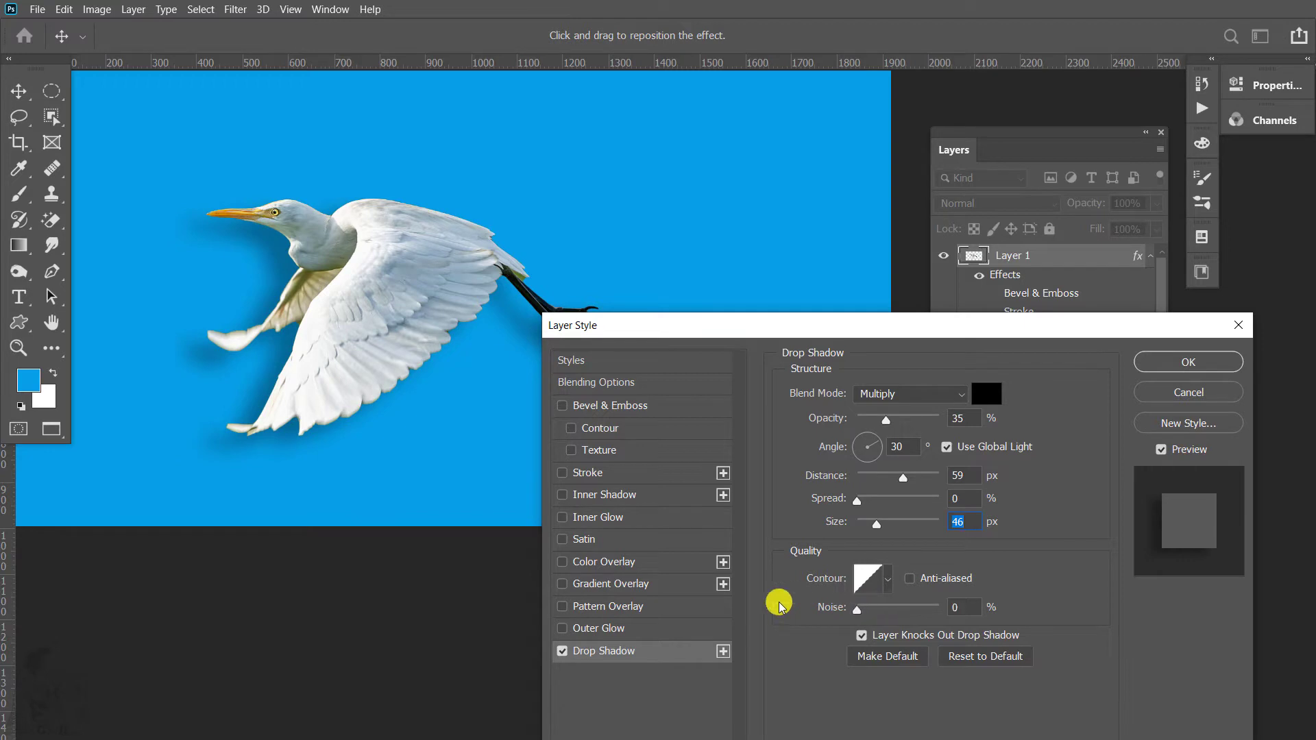
{"action": "left_click", "coordinate": [1177, 365]}
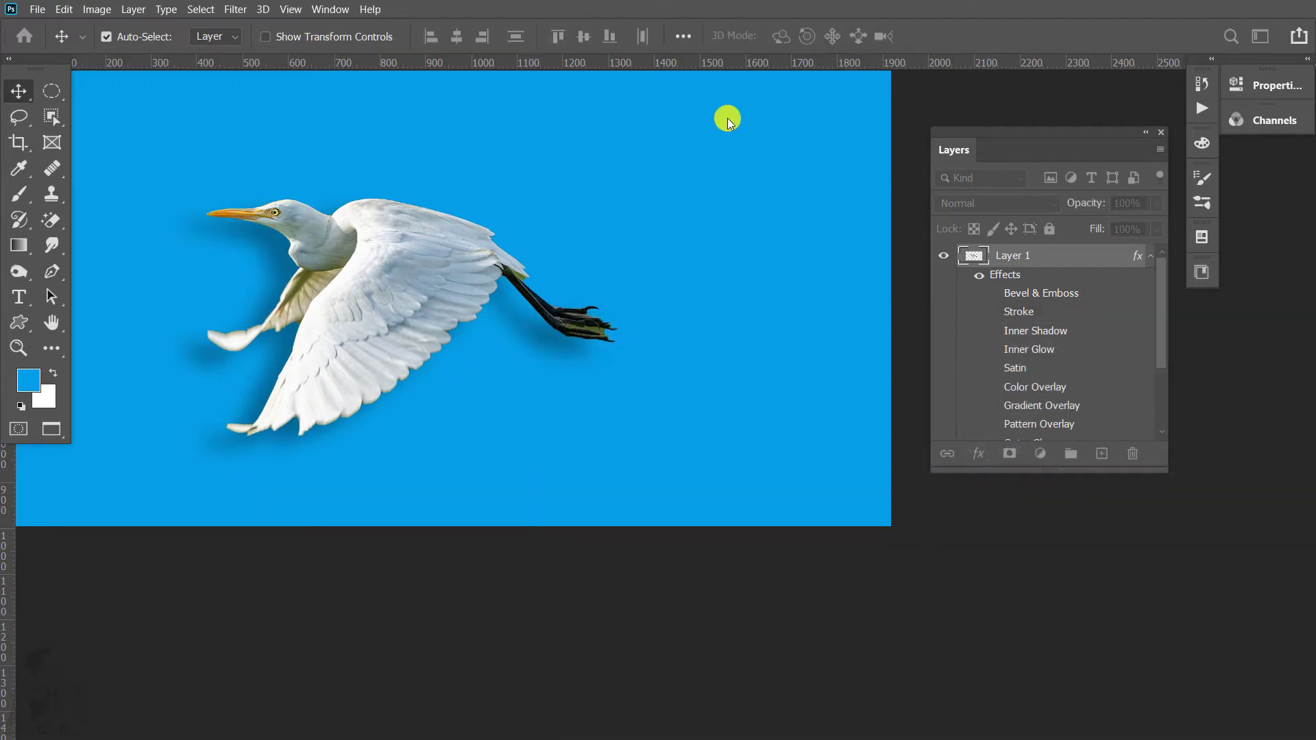
Step: Browse the Layer Style submenu, then the Window menu's panel list toward Styles
{"action": "left_click", "coordinate": [135, 10]}
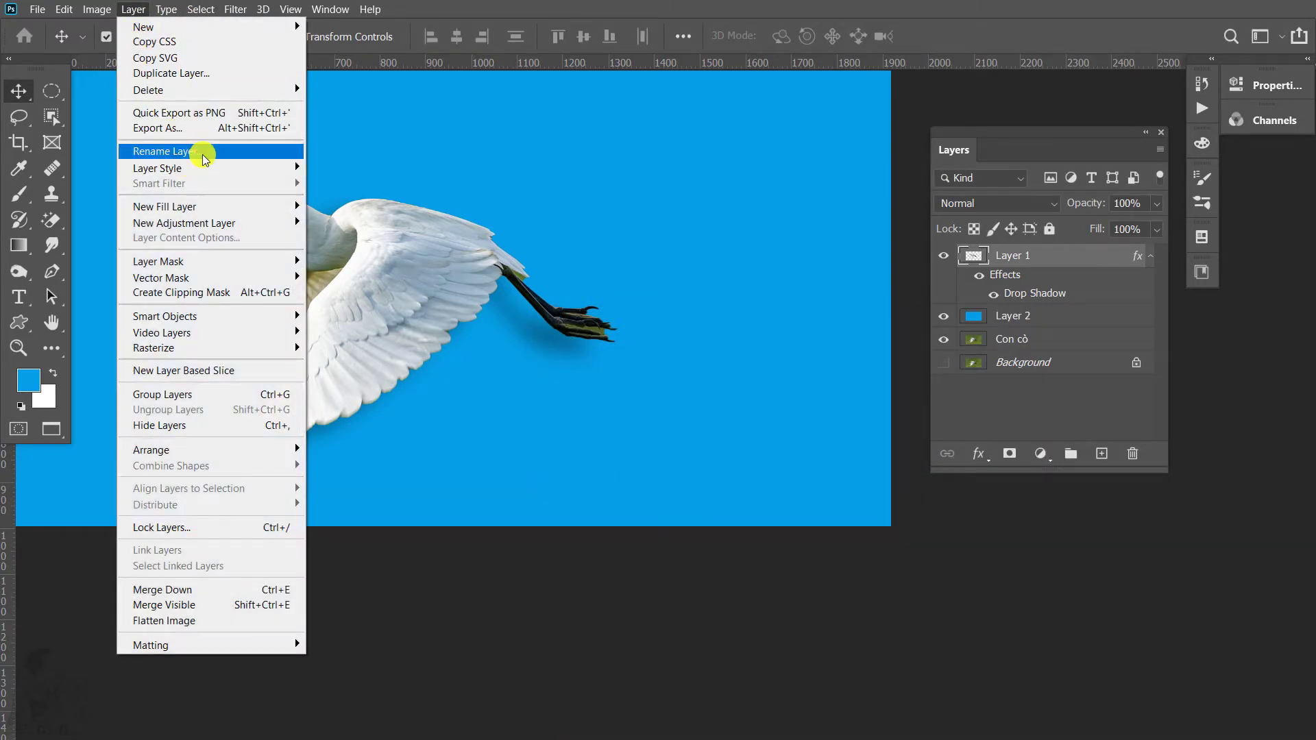
{"action": "mouse_move", "coordinate": [157, 168]}
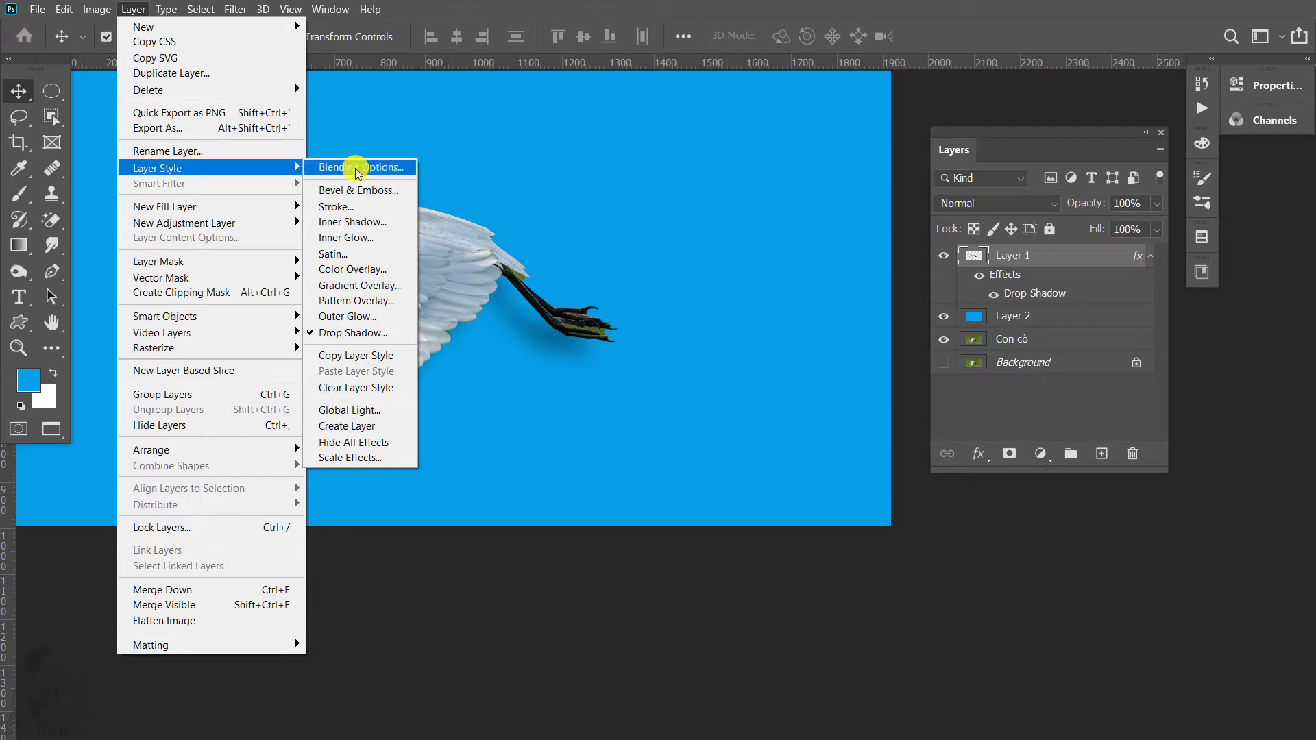
{"action": "left_click", "coordinate": [335, 9]}
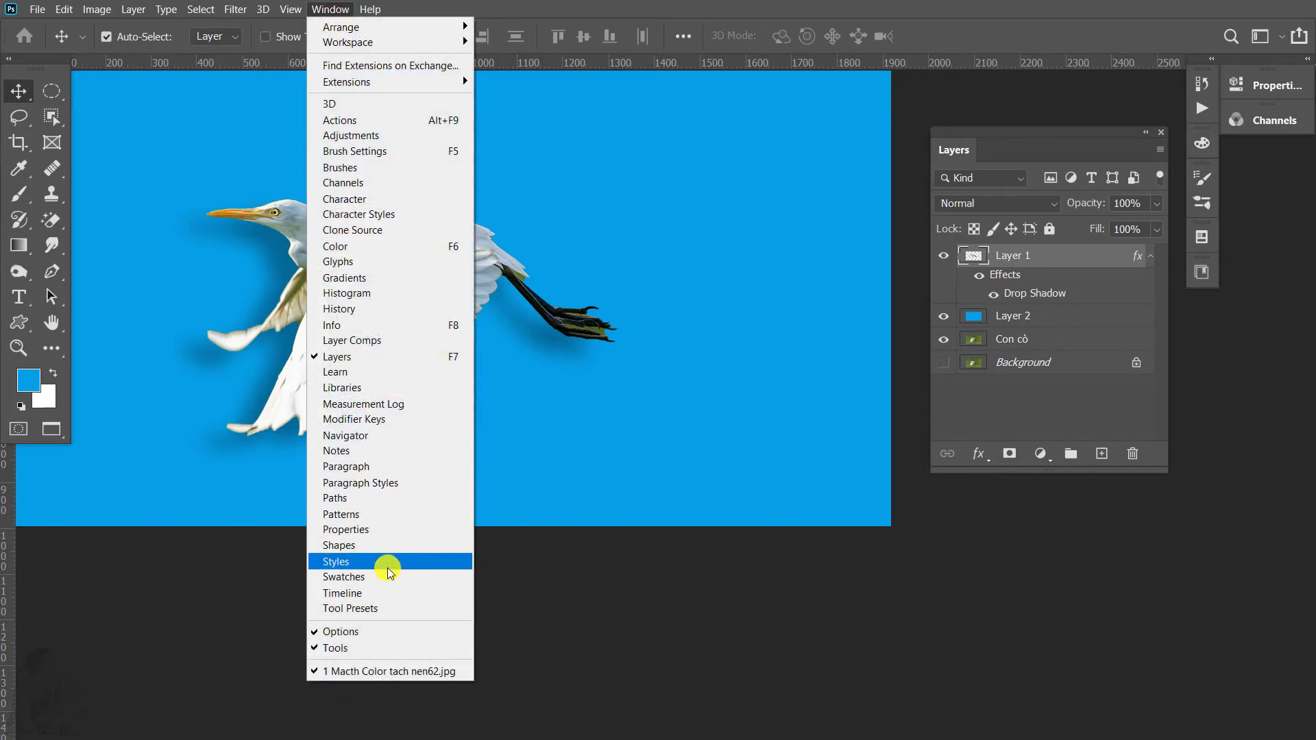
Step: Open the Styles panel and try white fur, tiger-stripe fur and stone relief styles
{"action": "left_click", "coordinate": [387, 565]}
{"action": "left_click_drag", "start_coordinate": [763, 127], "coordinate": [793, 170]}
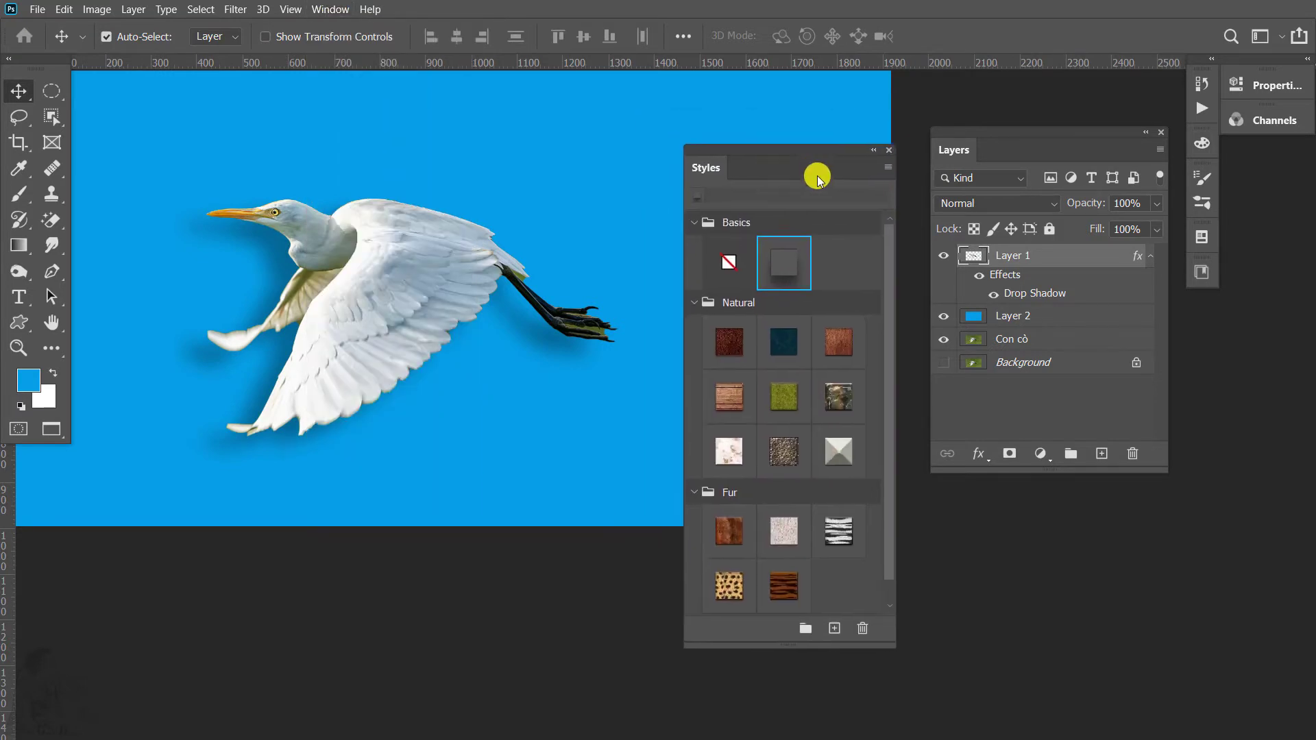
{"action": "scroll", "coordinate": [780, 579], "scroll_direction": "down", "scroll_amount": 1}
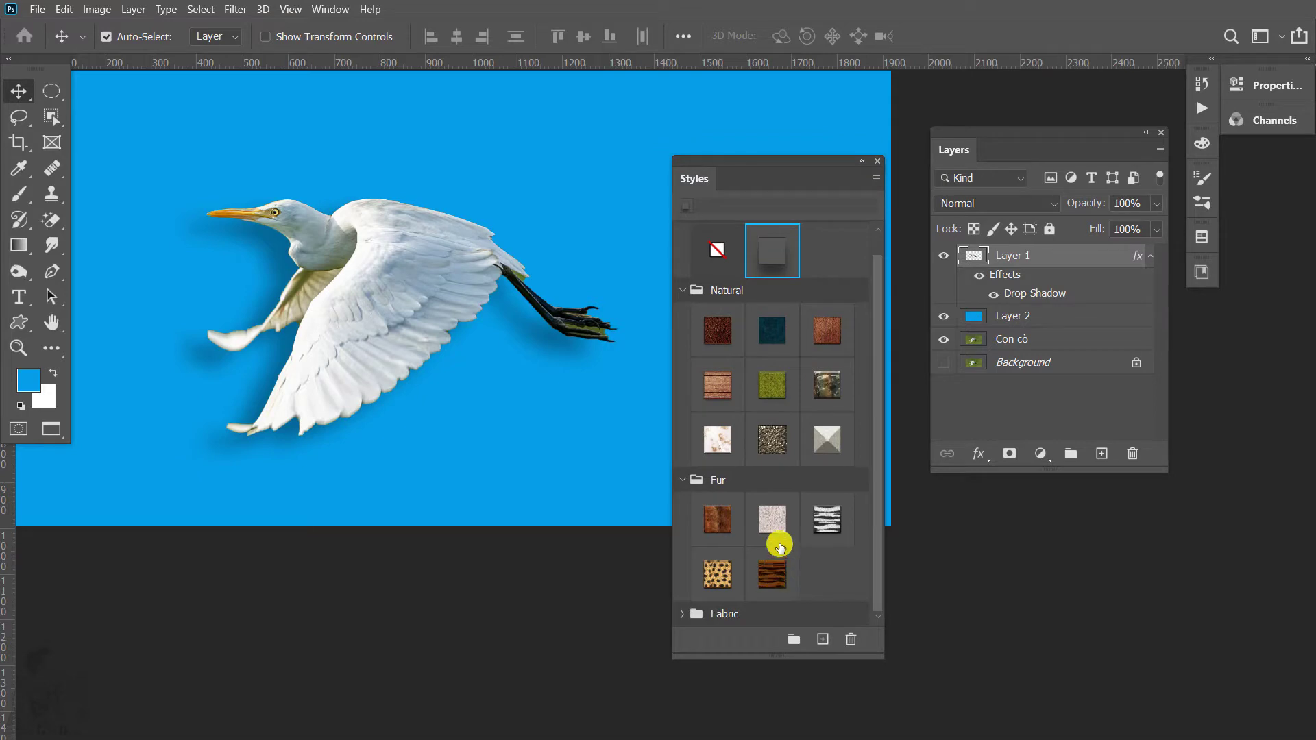
{"action": "left_click", "coordinate": [776, 541]}
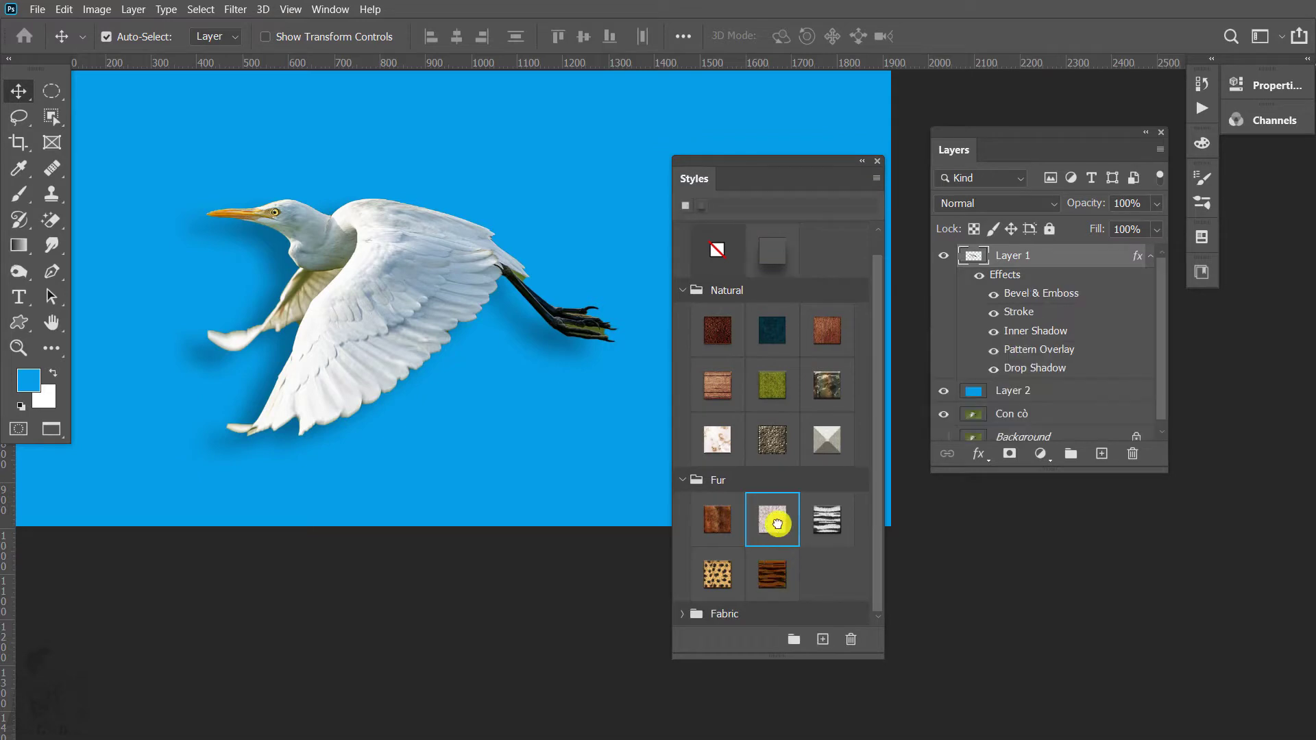
{"action": "left_click", "coordinate": [770, 577]}
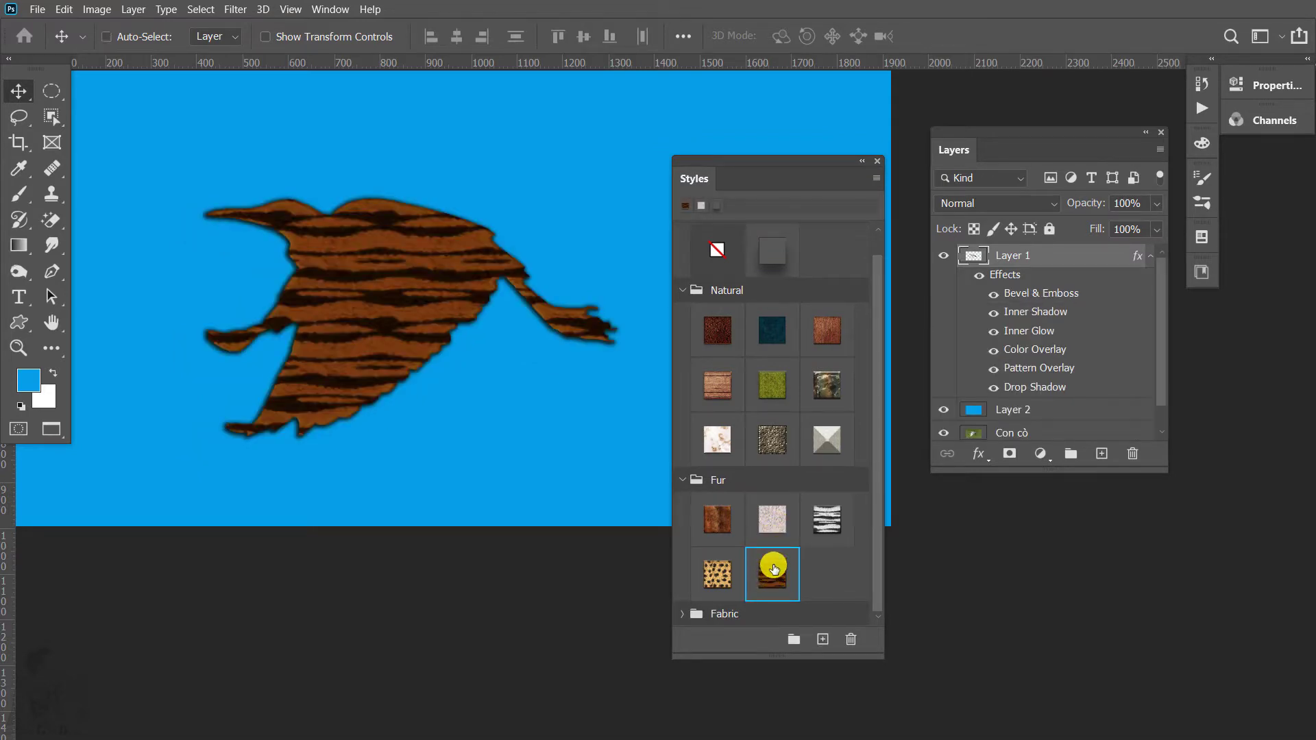
{"action": "left_click", "coordinate": [826, 445]}
{"action": "left_click", "coordinate": [828, 441]}
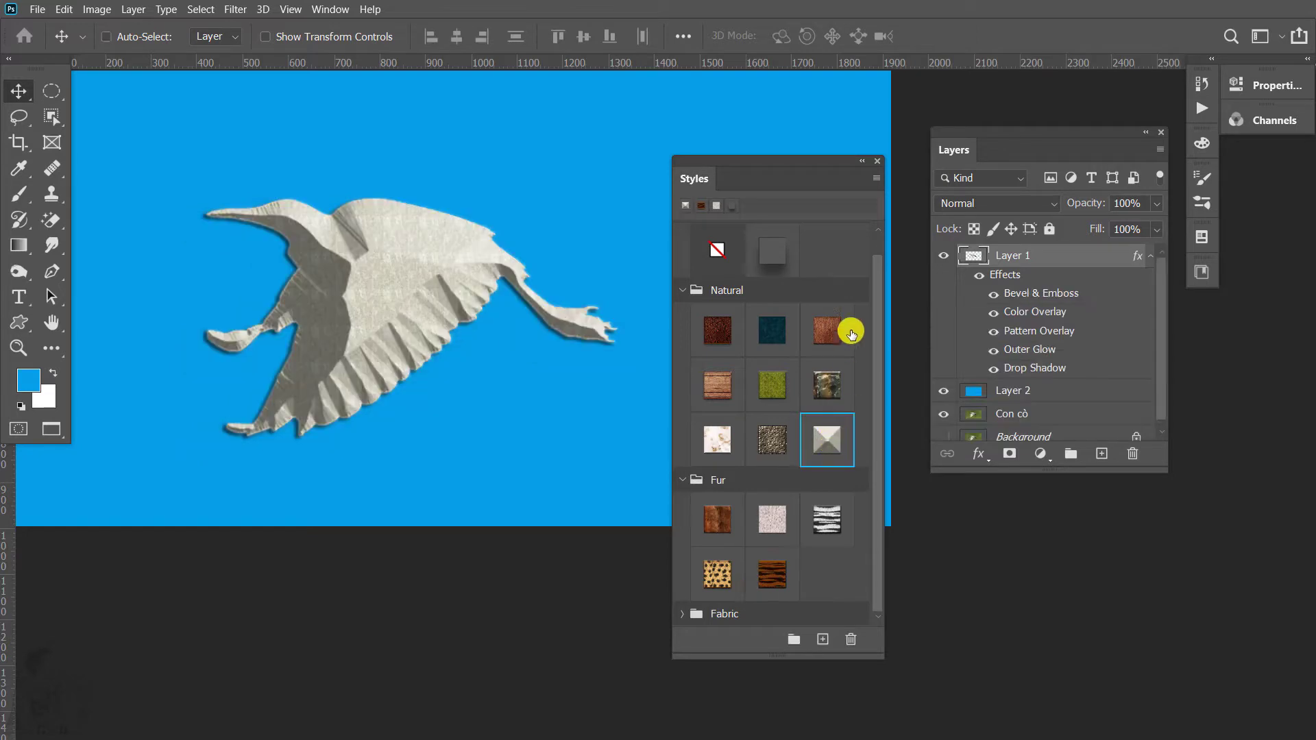
Step: Undo trial textured, wood and moss styles, then apply the wood plank style
{"action": "key", "text": "ctrl+z"}
{"action": "left_click", "coordinate": [765, 250]}
{"action": "key", "text": "ctrl+z"}
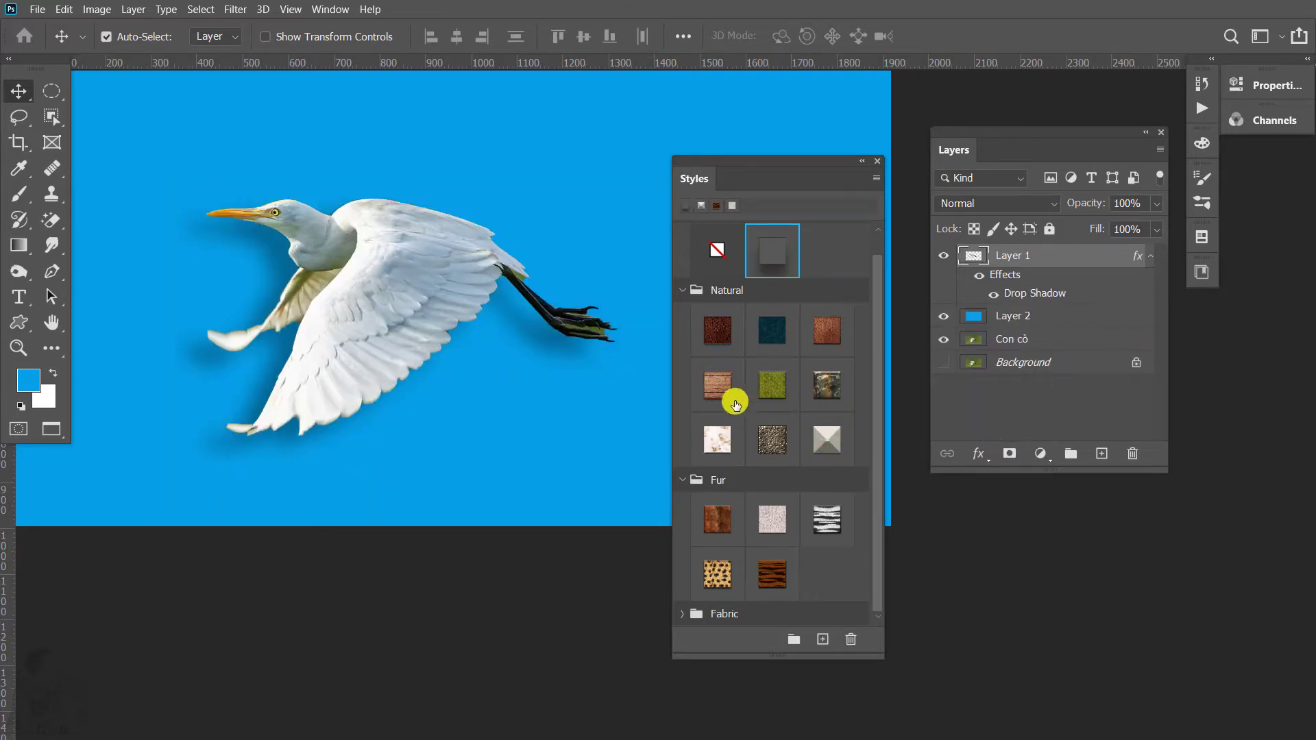
{"action": "left_click", "coordinate": [716, 384]}
{"action": "key", "text": "ctrl+z"}
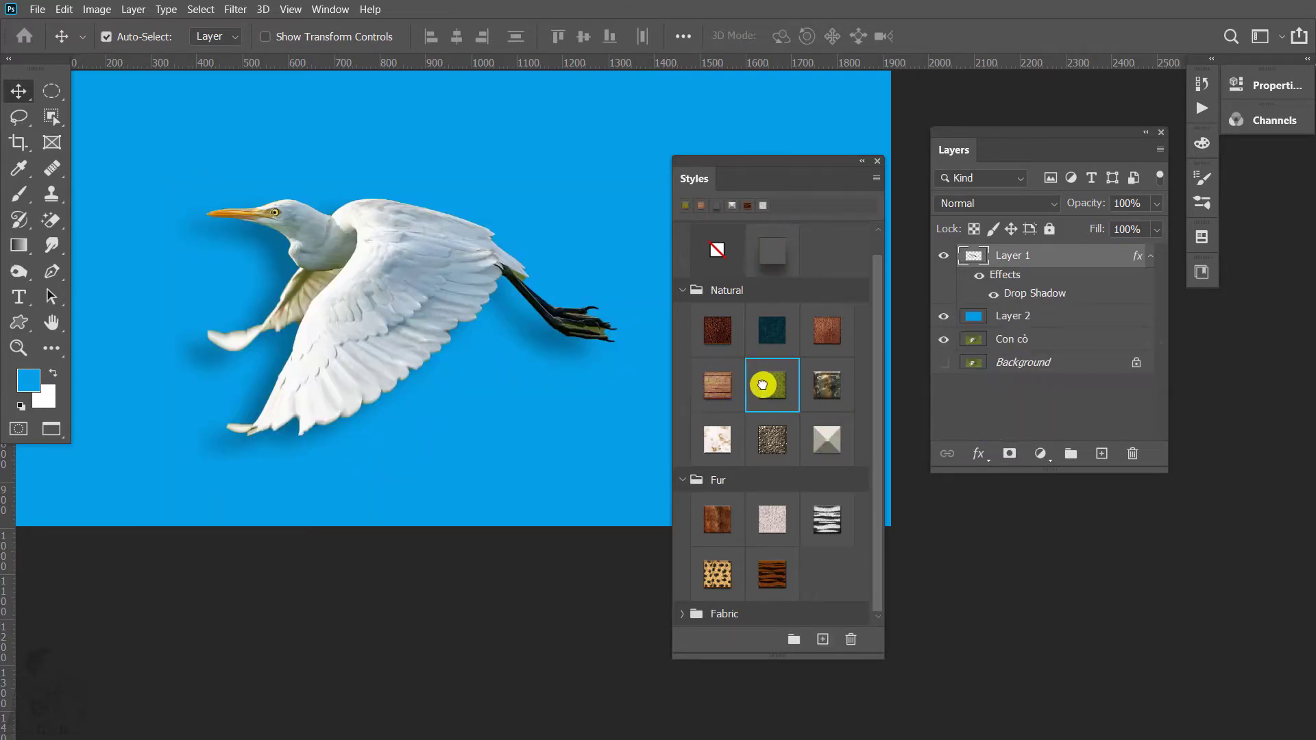
{"action": "left_click", "coordinate": [769, 384]}
{"action": "key", "text": "ctrl+z"}
{"action": "left_click", "coordinate": [718, 385]}
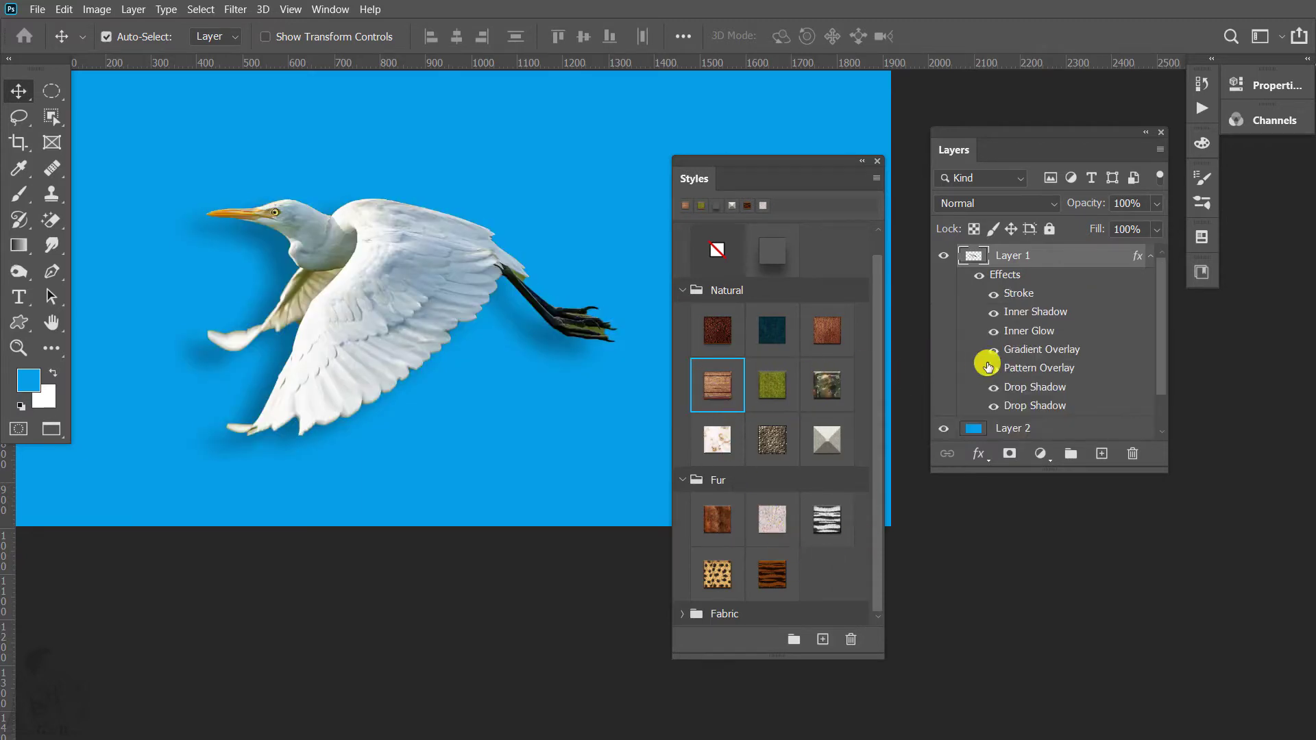
Step: Open Layer 1's layer style and select the second Drop Shadow, keeping Multiply
{"action": "double_click", "coordinate": [1137, 257]}
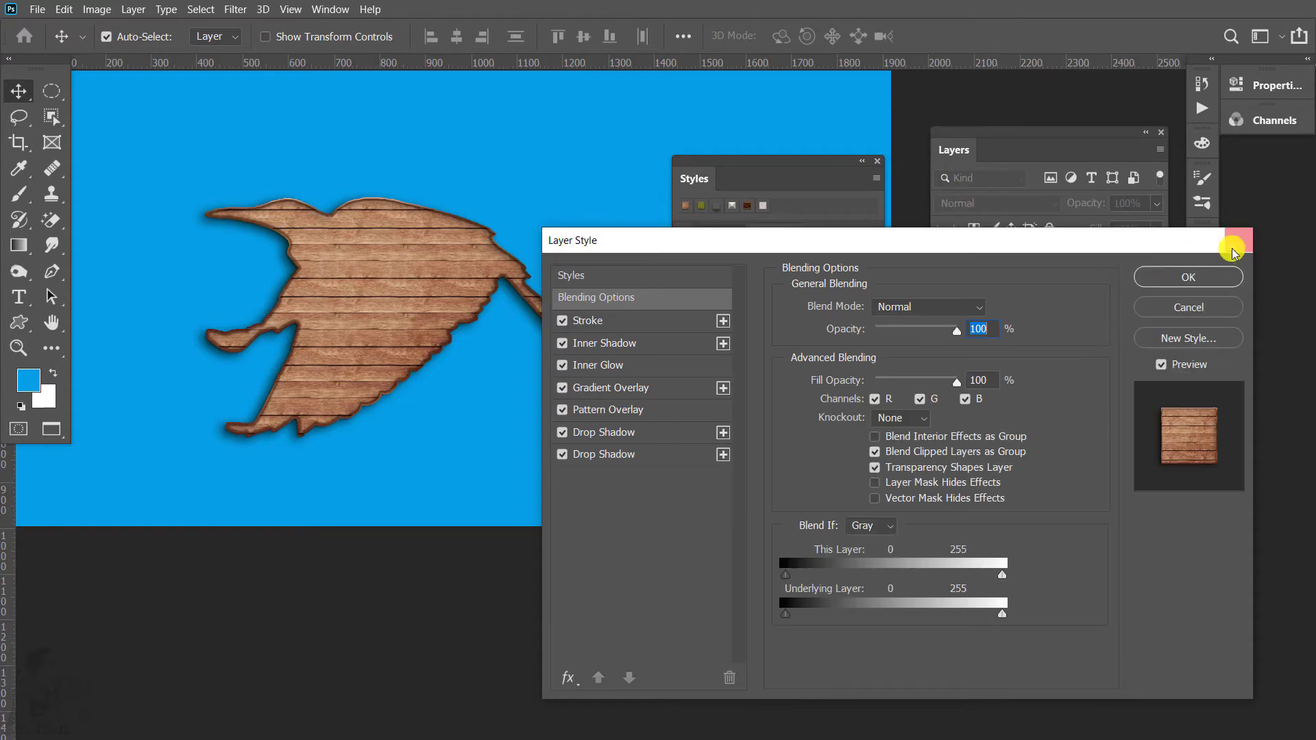
{"action": "key", "text": "Escape"}
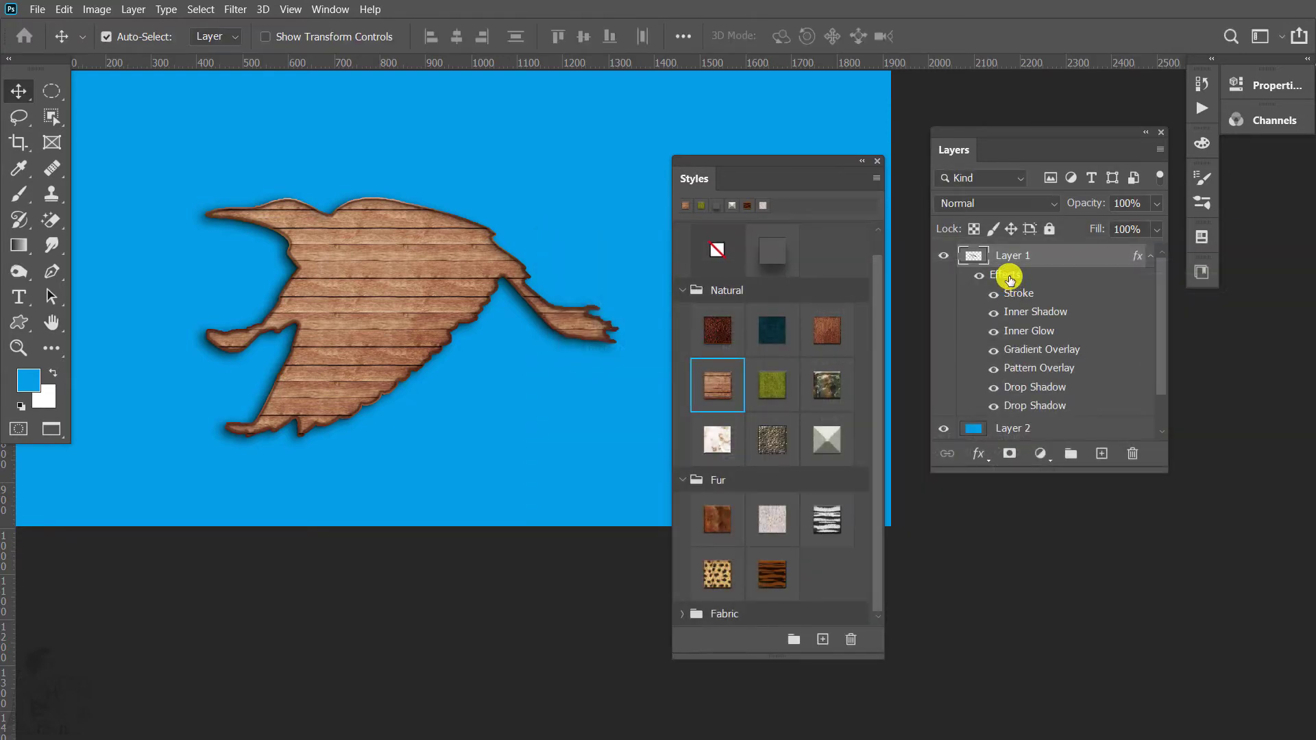
{"action": "double_click", "coordinate": [1010, 278]}
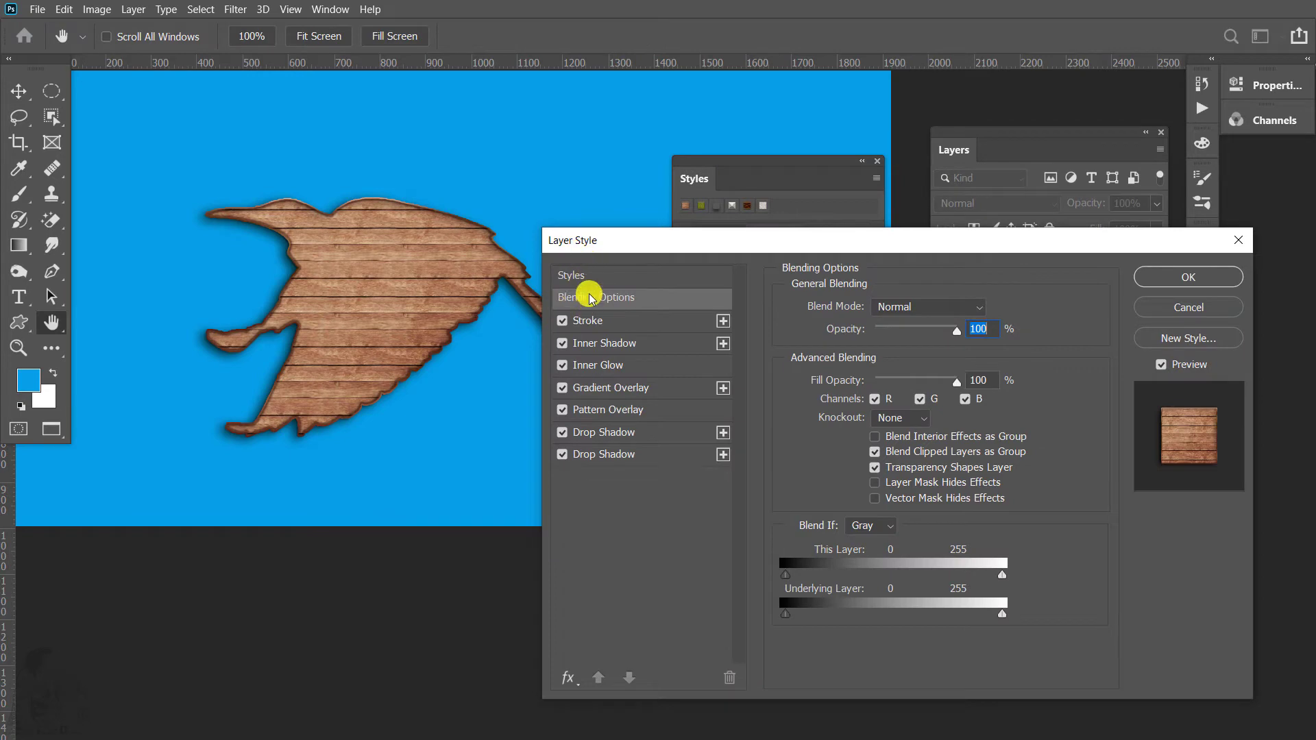
{"action": "left_click", "coordinate": [706, 293]}
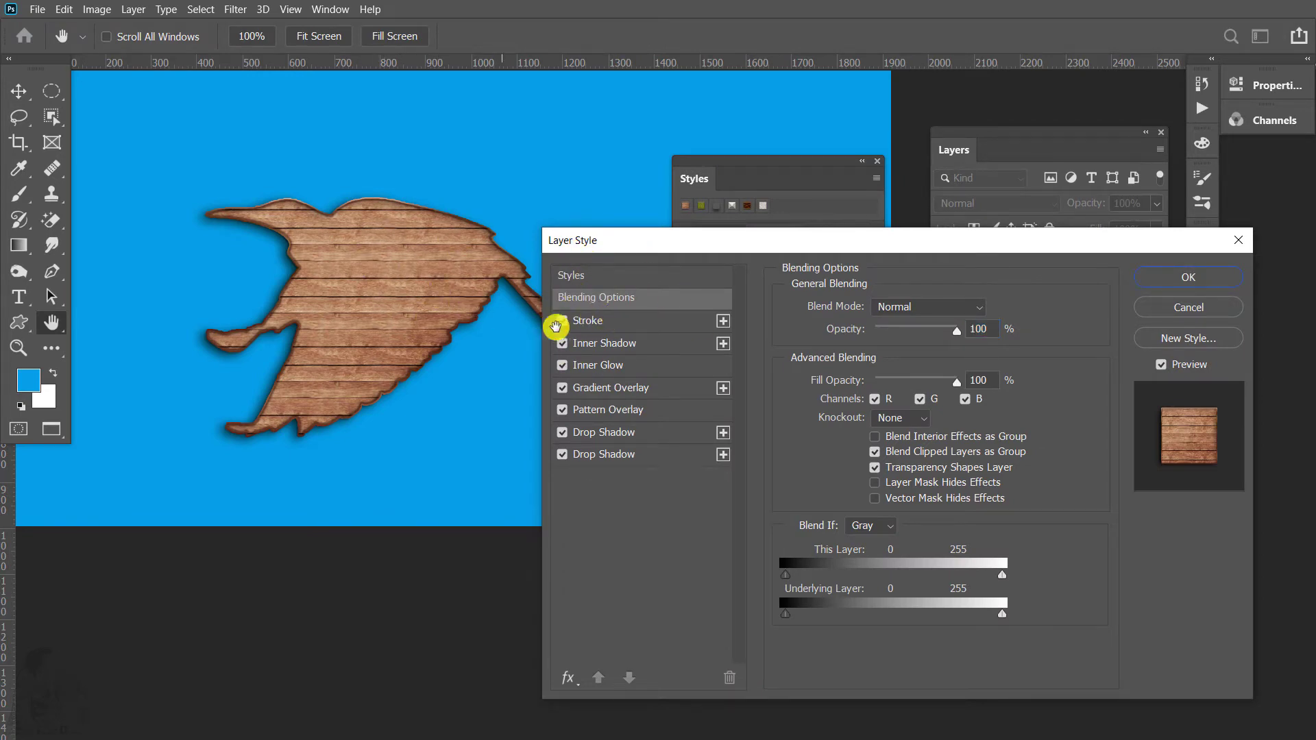
{"action": "left_click", "coordinate": [606, 452]}
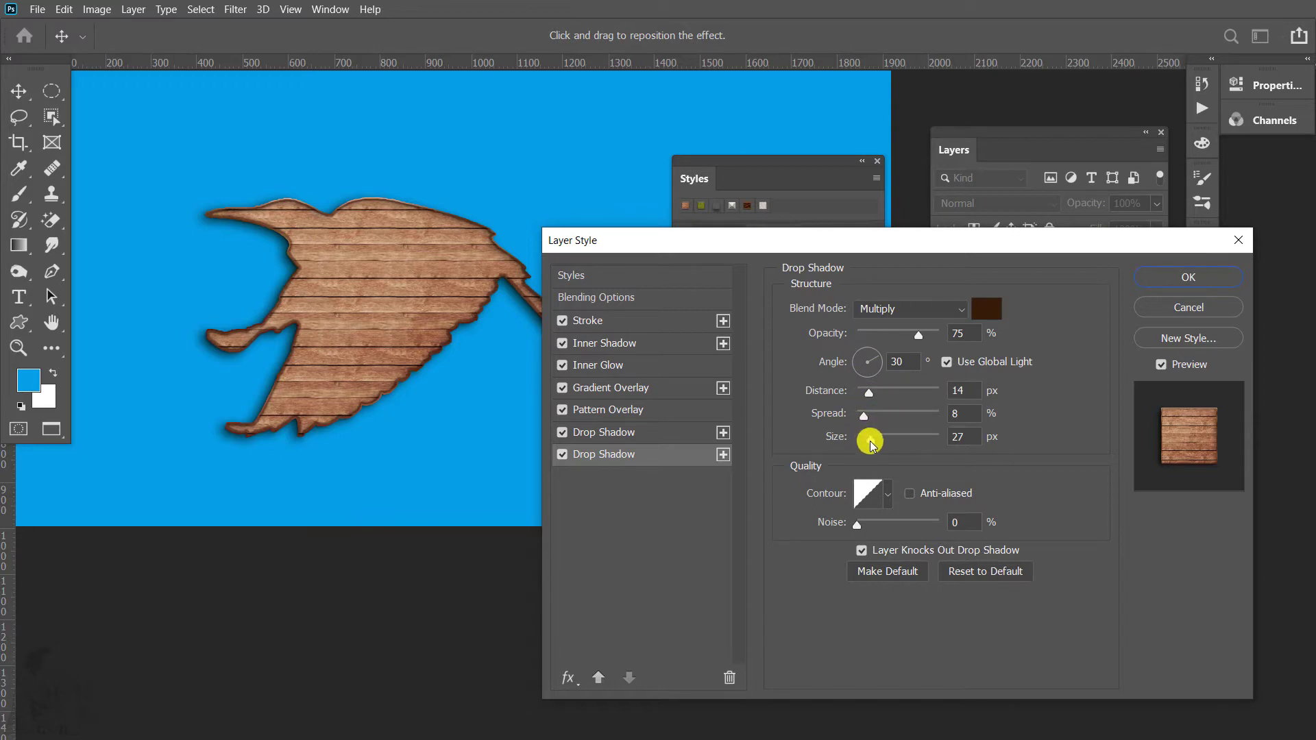
{"action": "left_click", "coordinate": [917, 308]}
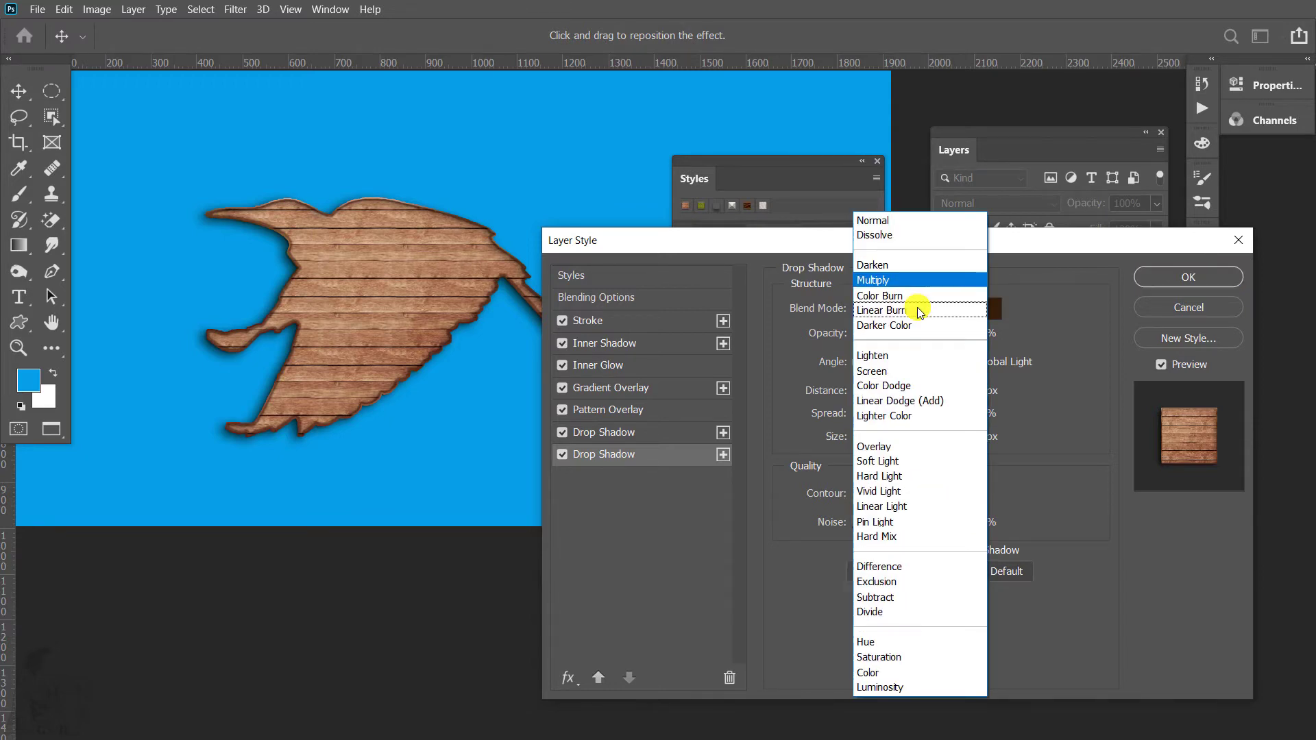
{"action": "left_click", "coordinate": [1020, 265]}
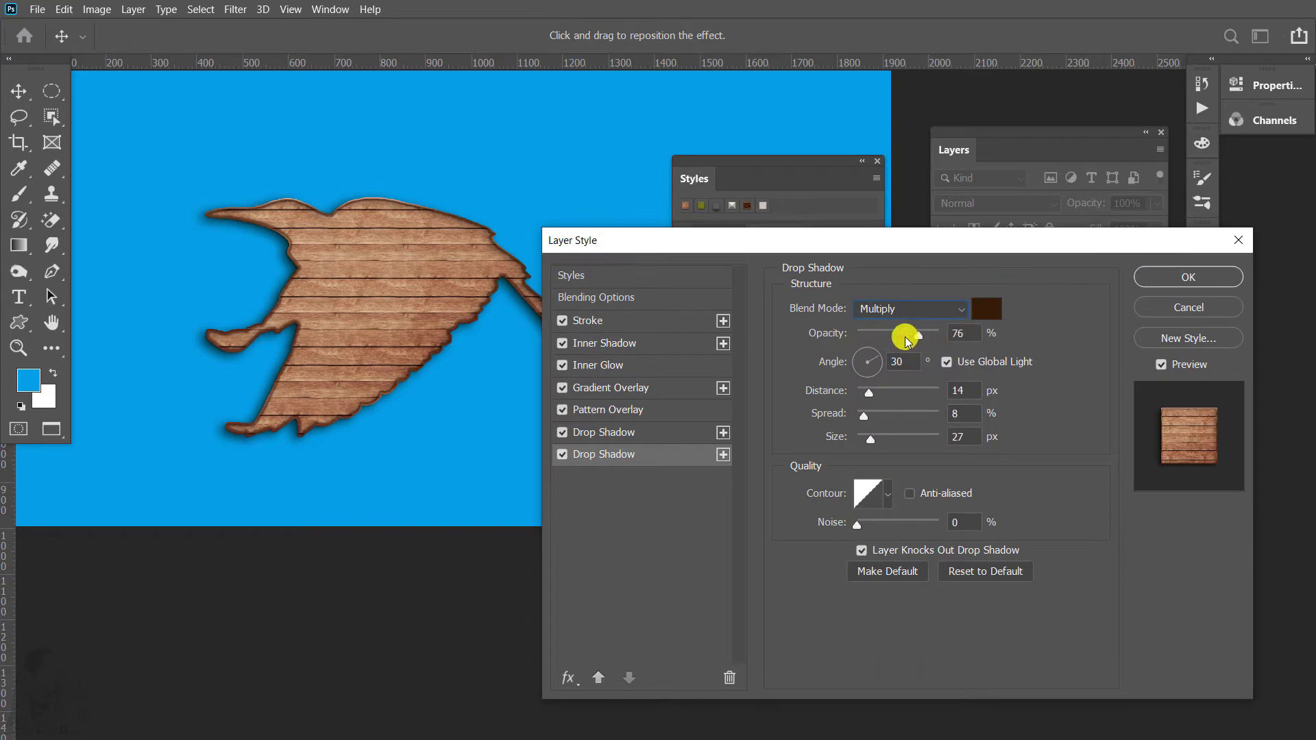
Step: Set that shadow to 100% opacity, orange colour and 83 px distance, and apply
{"action": "mouse_move", "coordinate": [907, 338]}
{"action": "left_mouse_down"}
{"action": "mouse_move", "coordinate": [885, 335]}
{"action": "mouse_move", "coordinate": [938, 335]}
{"action": "left_mouse_up"}
{"action": "left_click", "coordinate": [987, 308]}
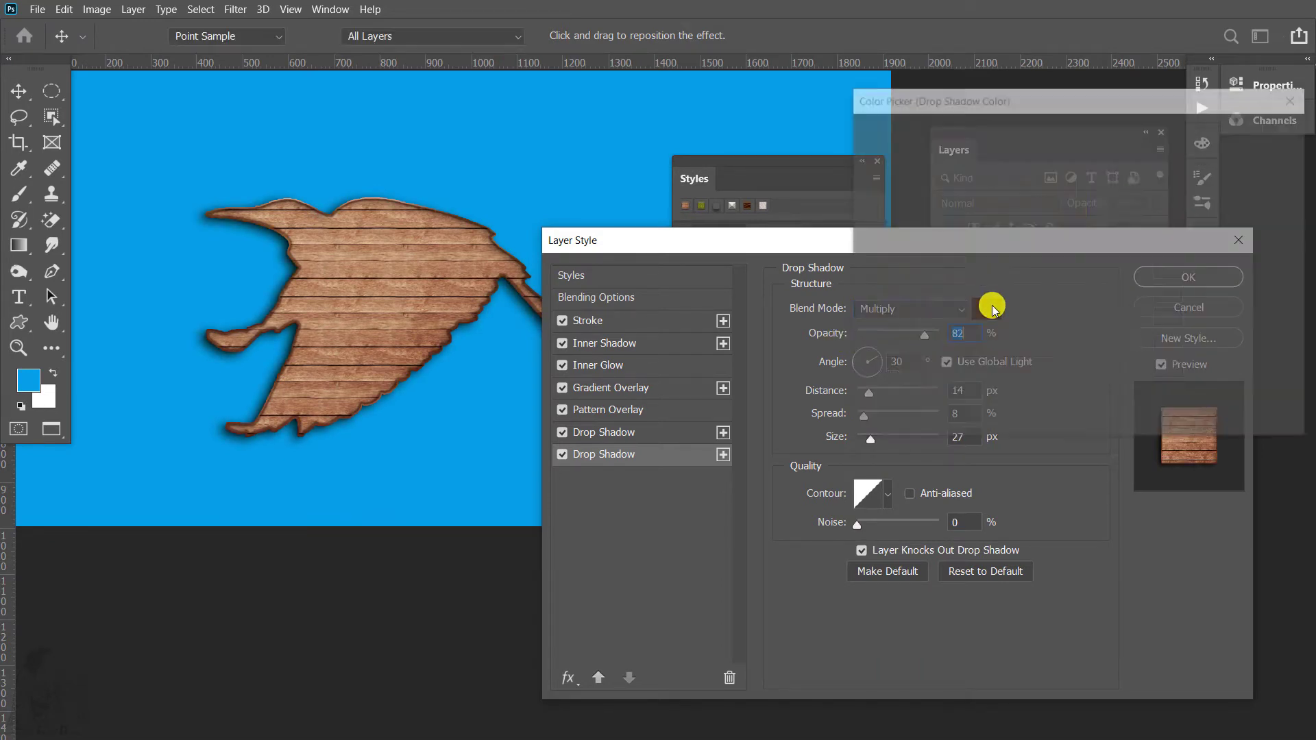
{"action": "left_click", "coordinate": [1064, 147]}
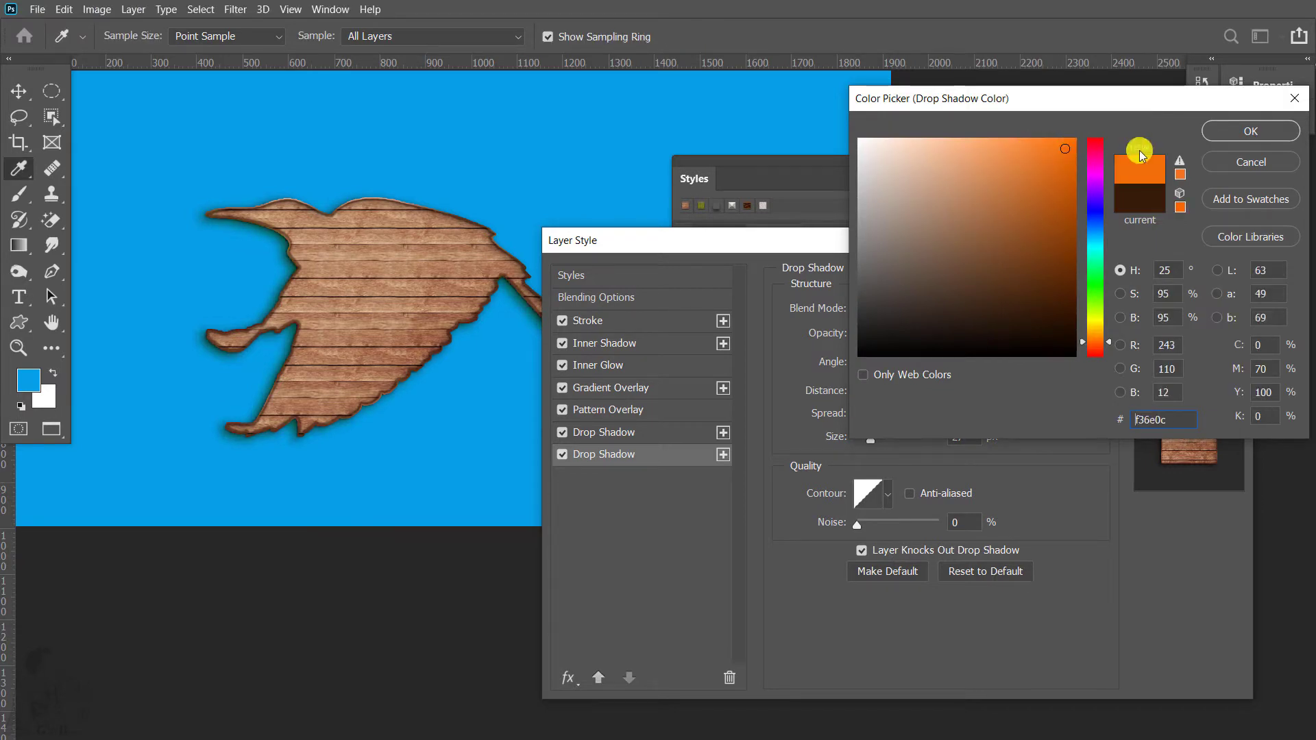
{"action": "left_click", "coordinate": [1223, 130]}
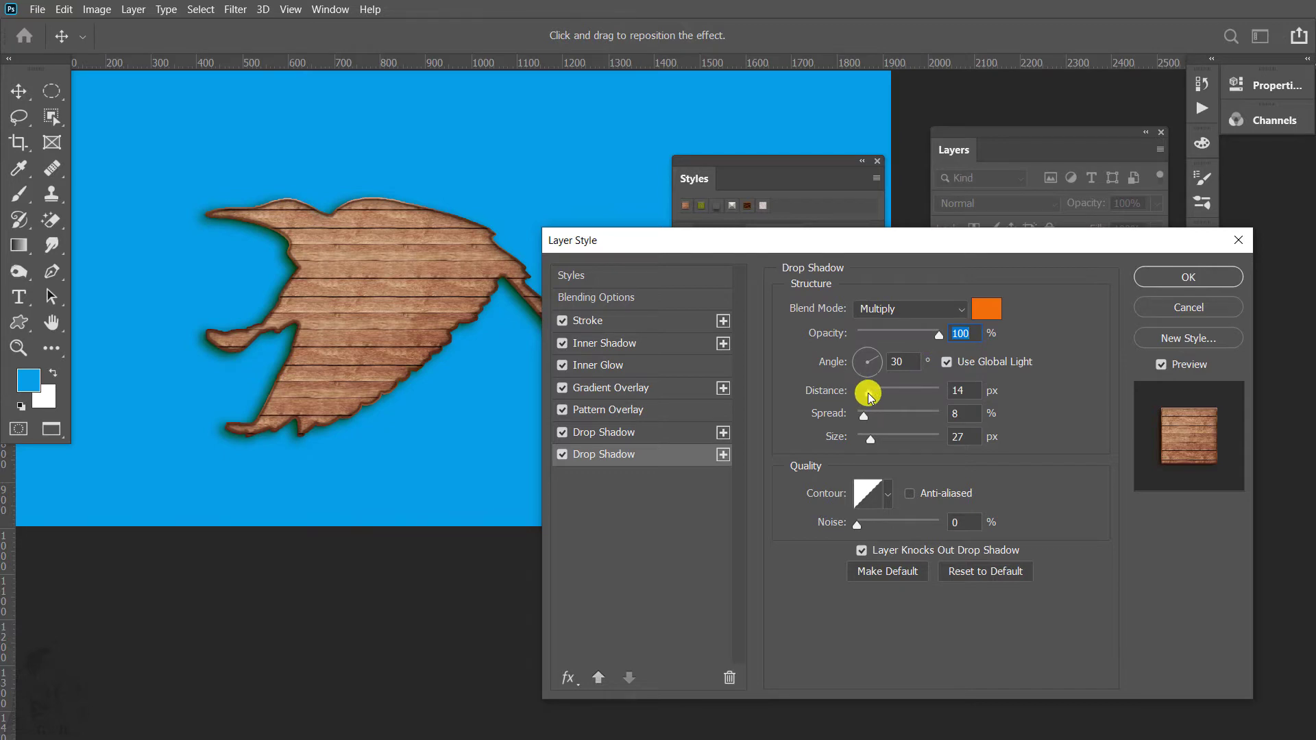
{"action": "left_click_drag", "start_coordinate": [869, 396], "coordinate": [917, 399]}
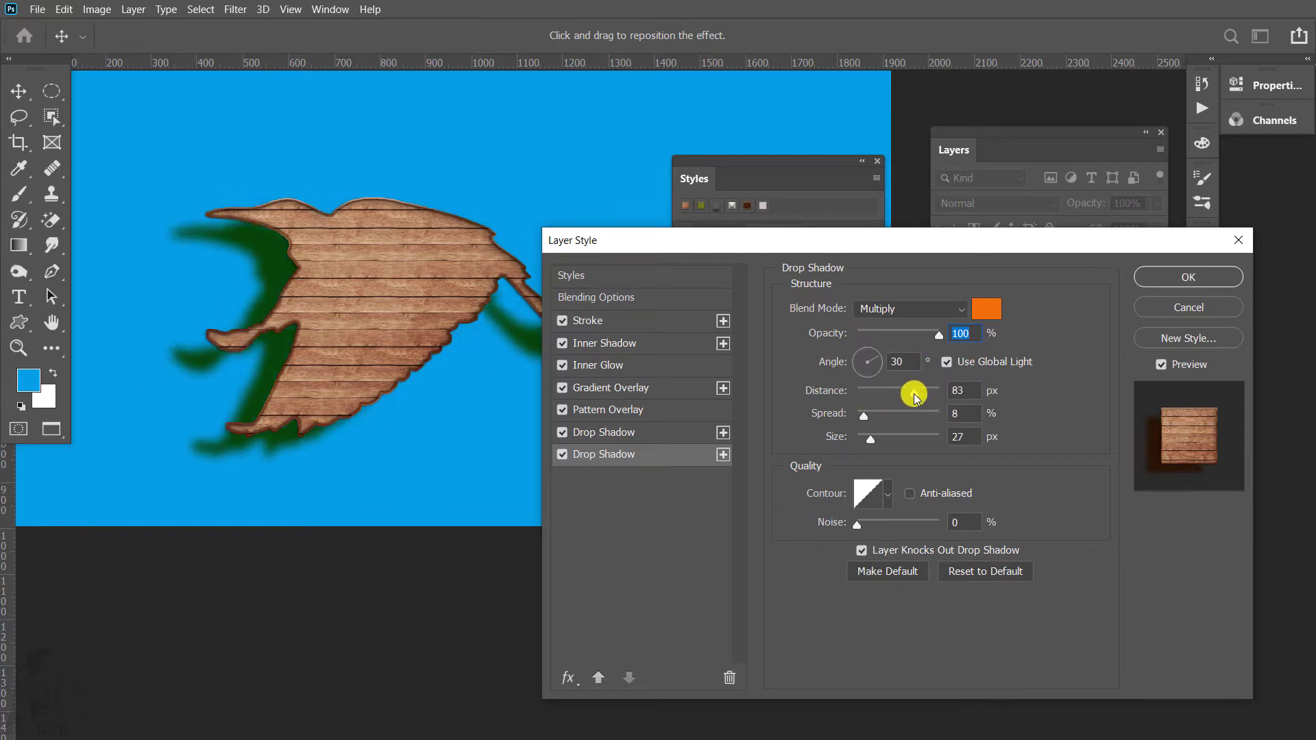
{"action": "left_click", "coordinate": [1175, 307]}
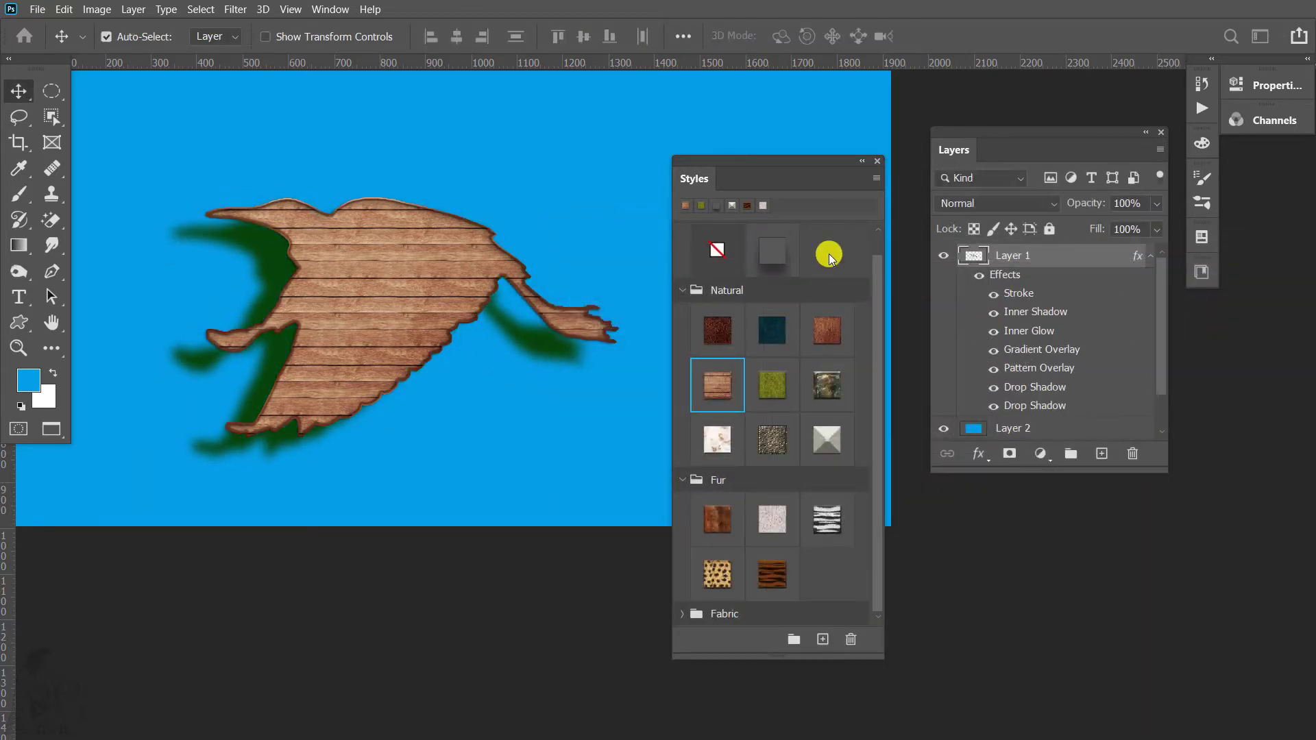
Step: Close the Styles panel and undo both the wood style and the remaining drop shadow
{"action": "left_click", "coordinate": [874, 163]}
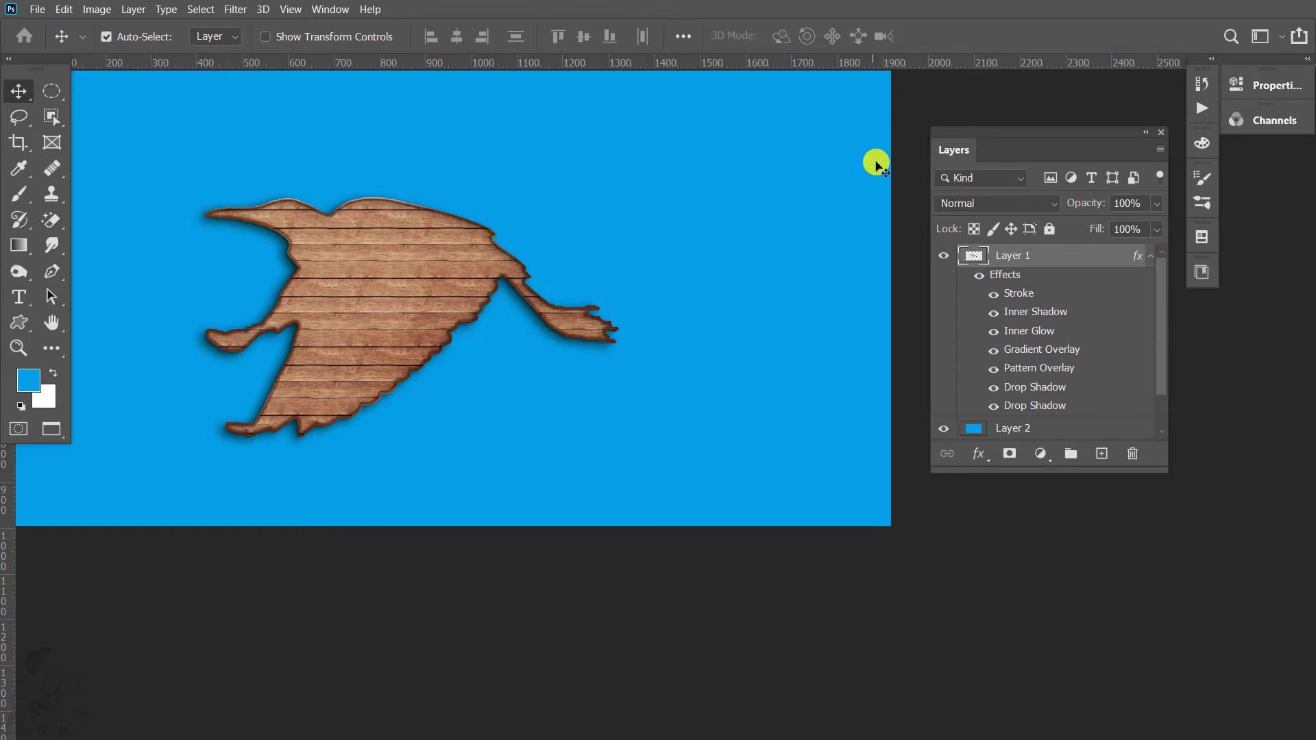
{"action": "left_click", "coordinate": [978, 454]}
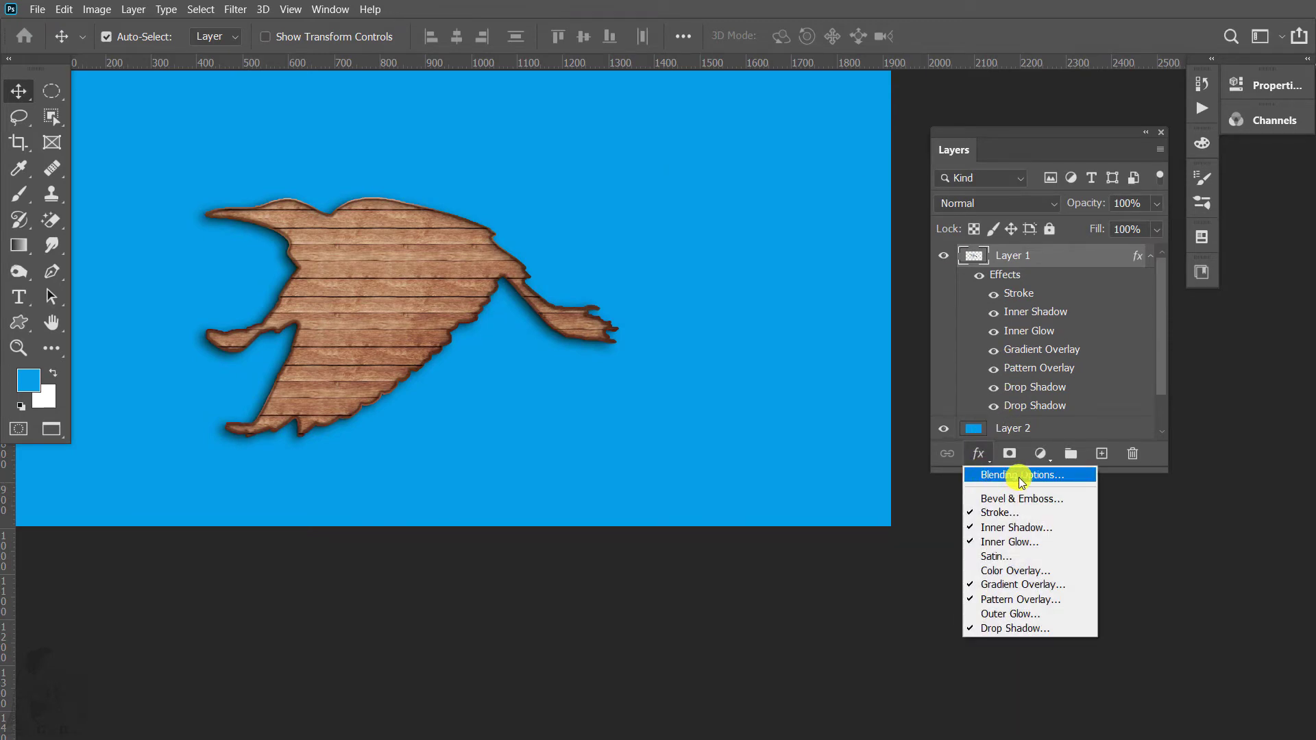
{"action": "left_click", "coordinate": [809, 257]}
{"action": "key", "text": "ctrl+z"}
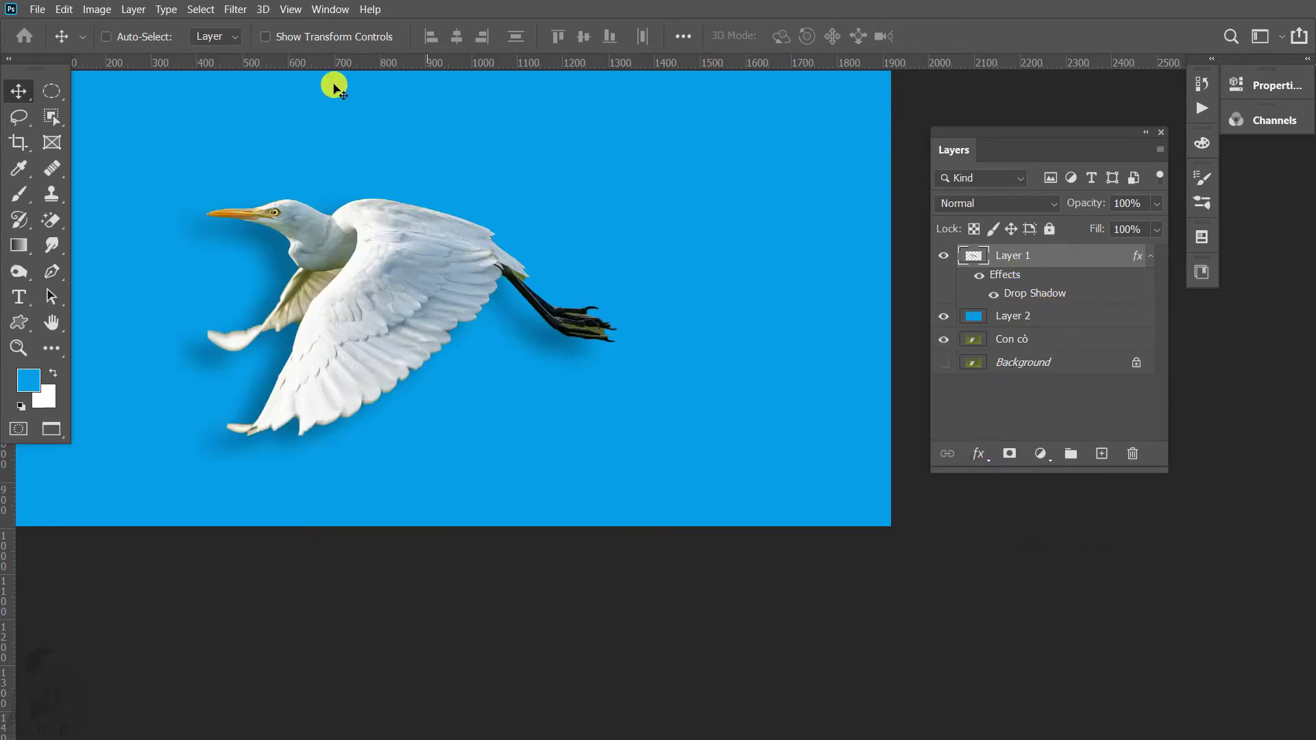
{"action": "key", "text": "ctrl"}
{"action": "left_click", "coordinate": [135, 10]}
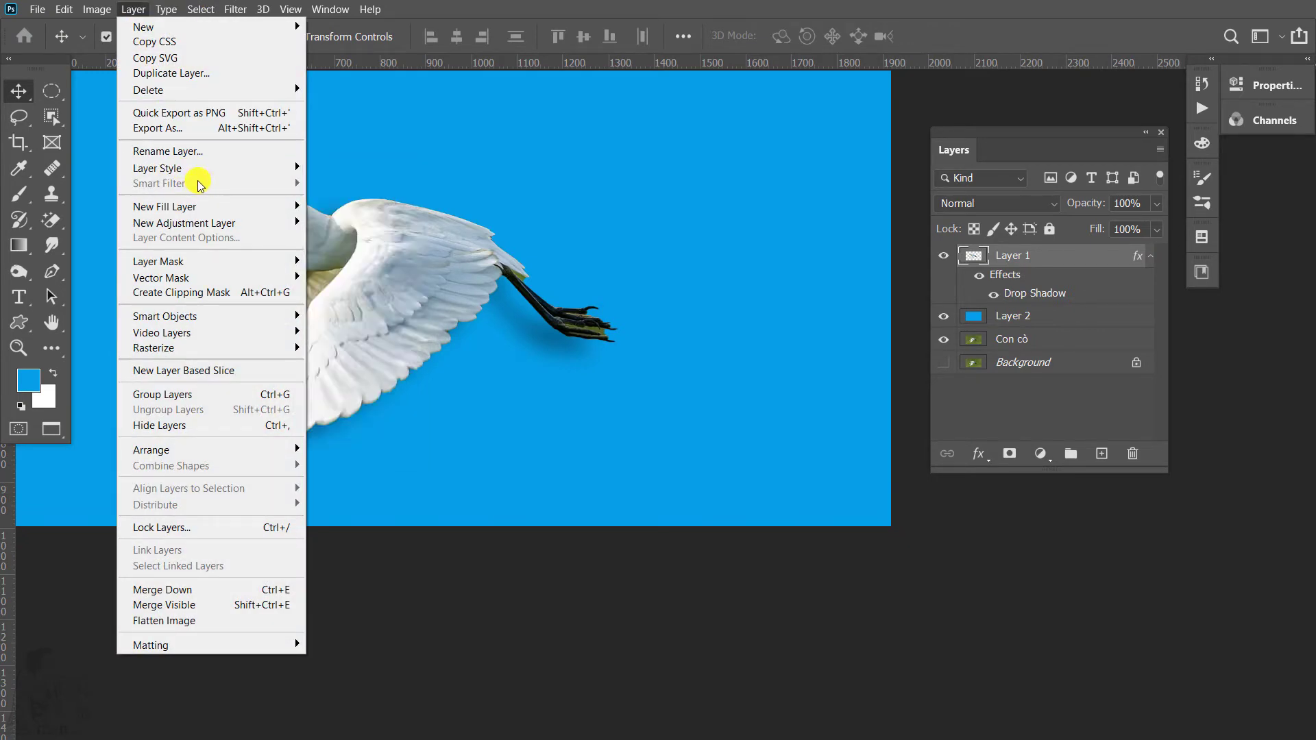
{"action": "left_click", "coordinate": [857, 261]}
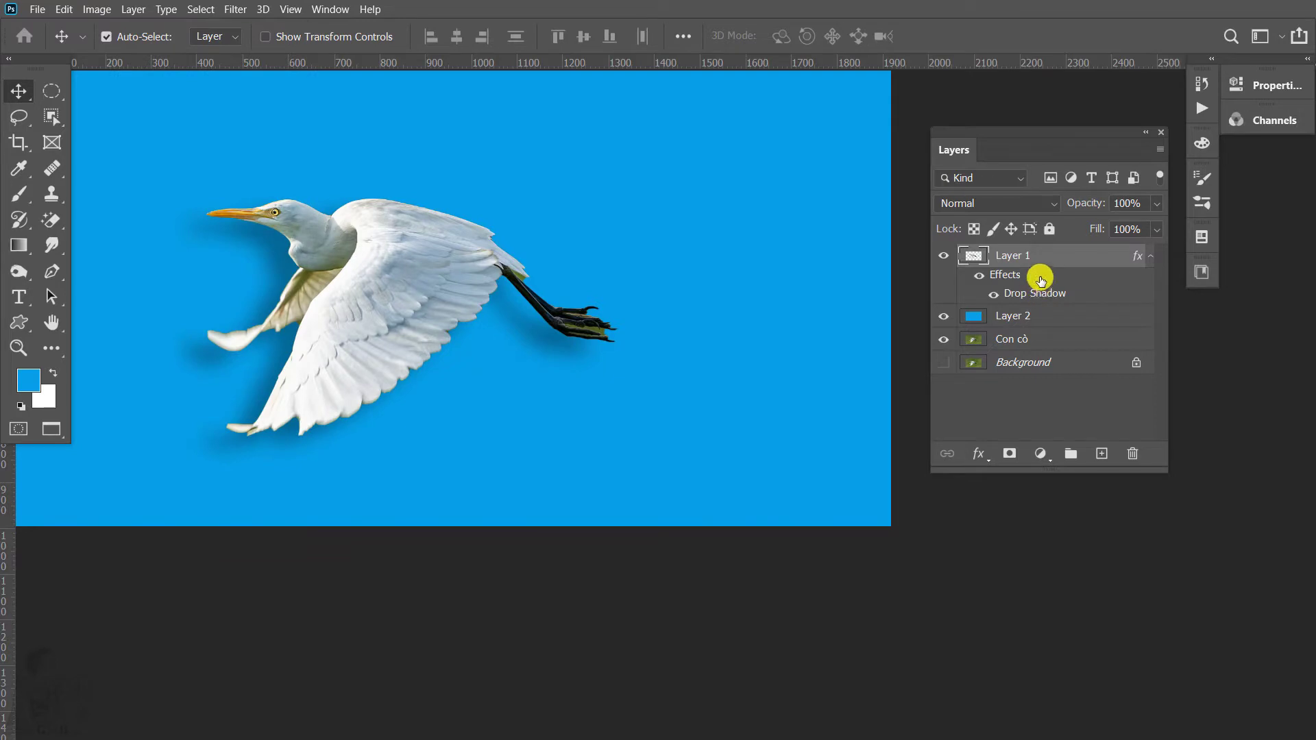
{"action": "key", "text": "ctrl+z"}
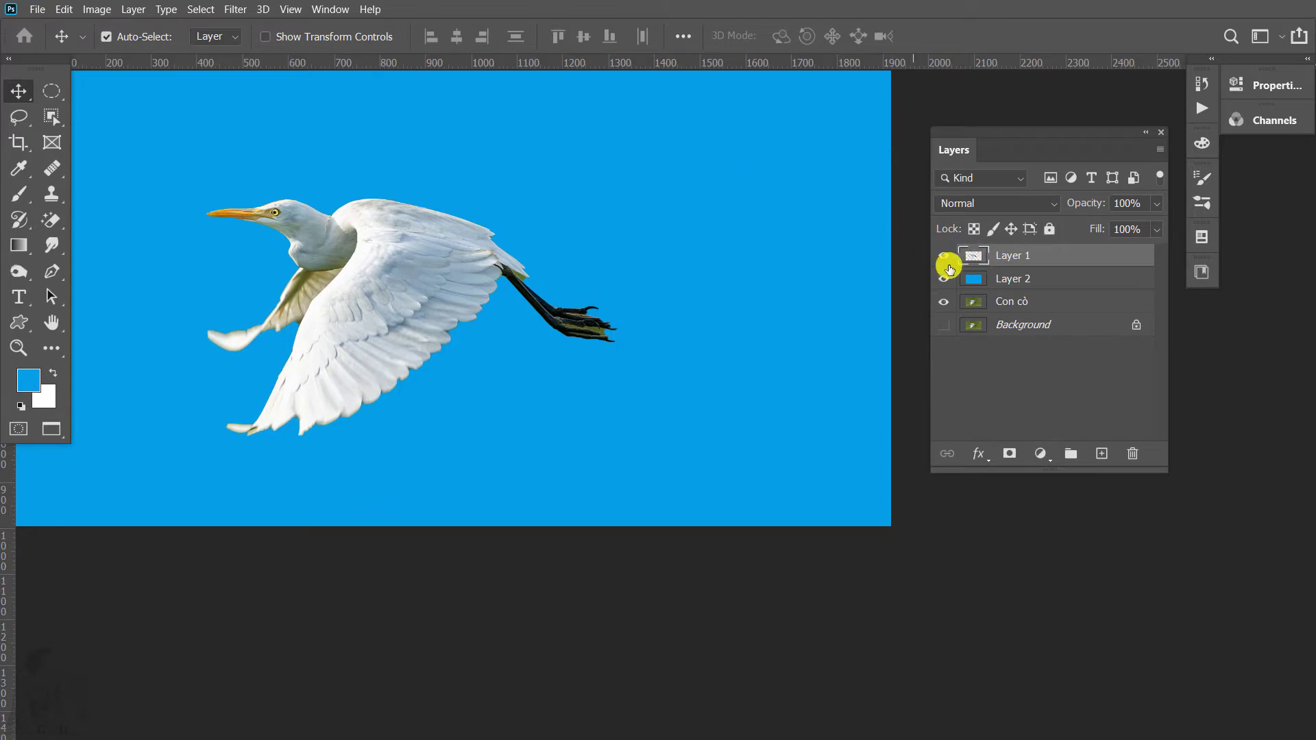
Step: Apply a Gaussian Blur of radius 3,5 pixels to the egret on Layer 1
{"action": "left_click", "coordinate": [239, 13]}
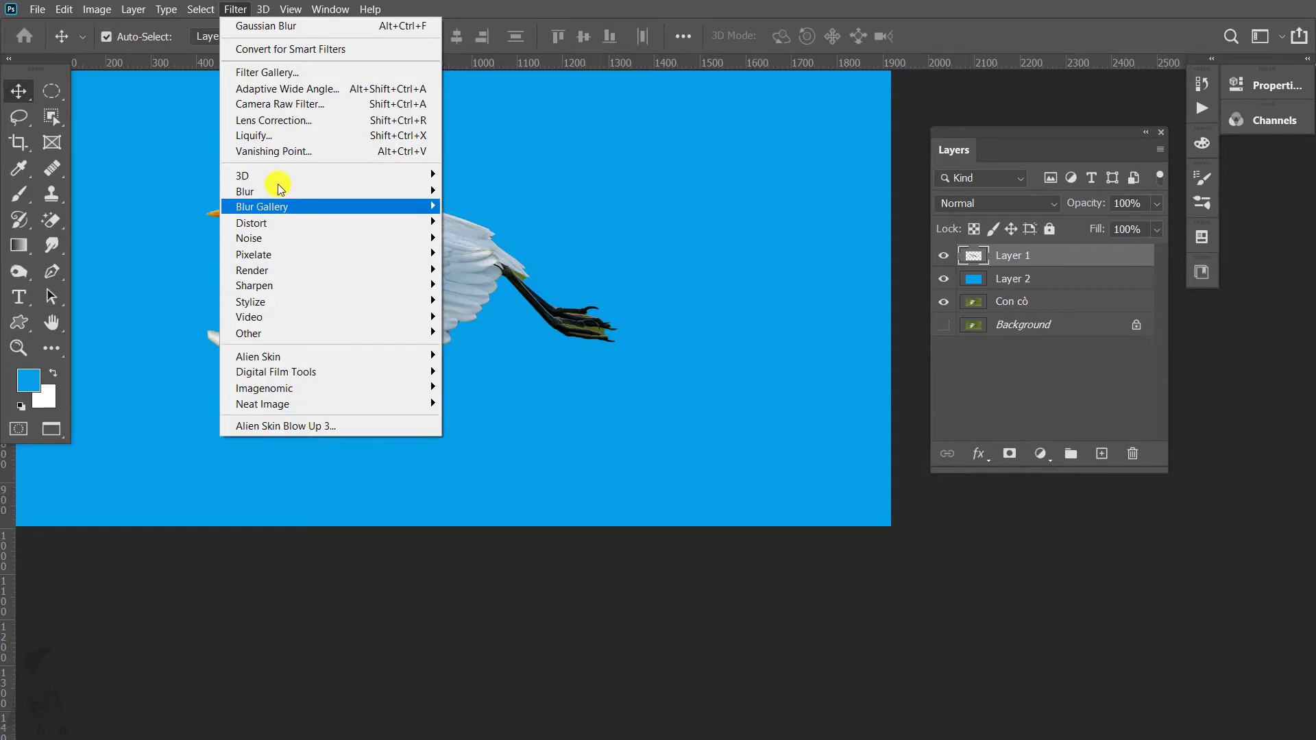
{"action": "mouse_move", "coordinate": [309, 191]}
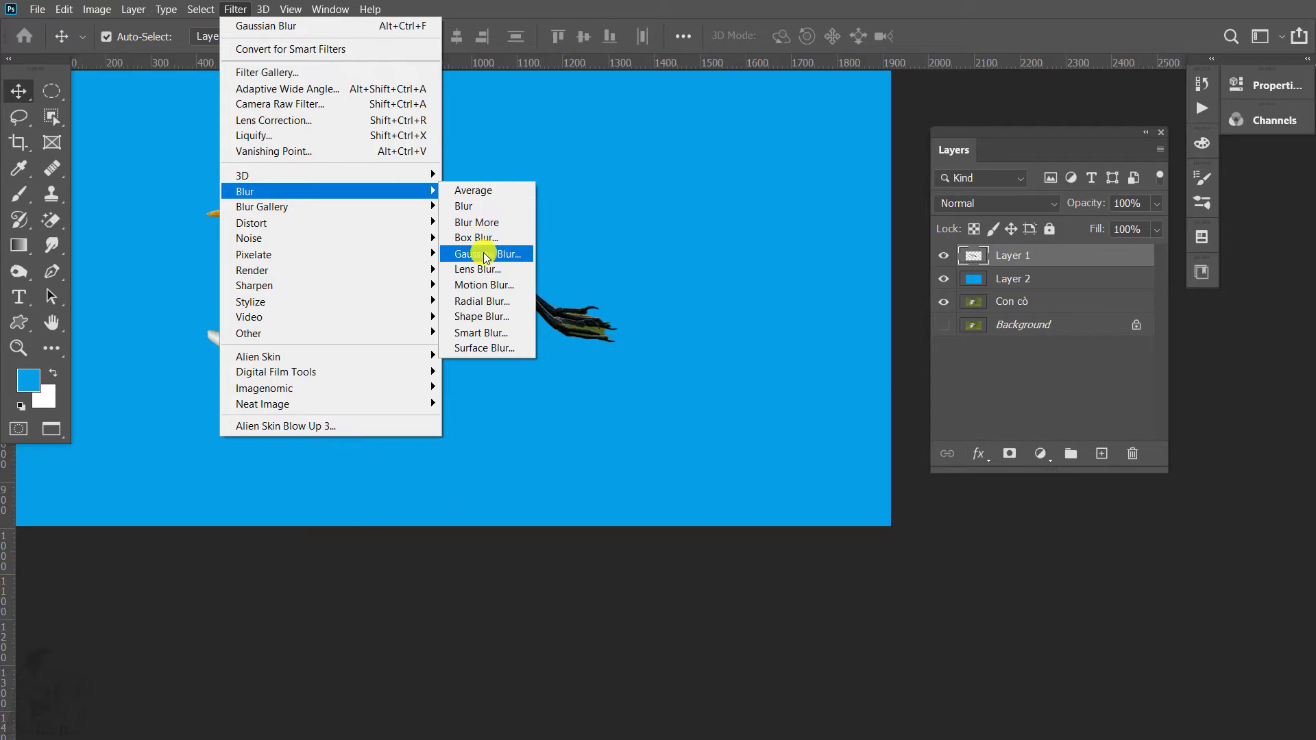
{"action": "left_click", "coordinate": [497, 257]}
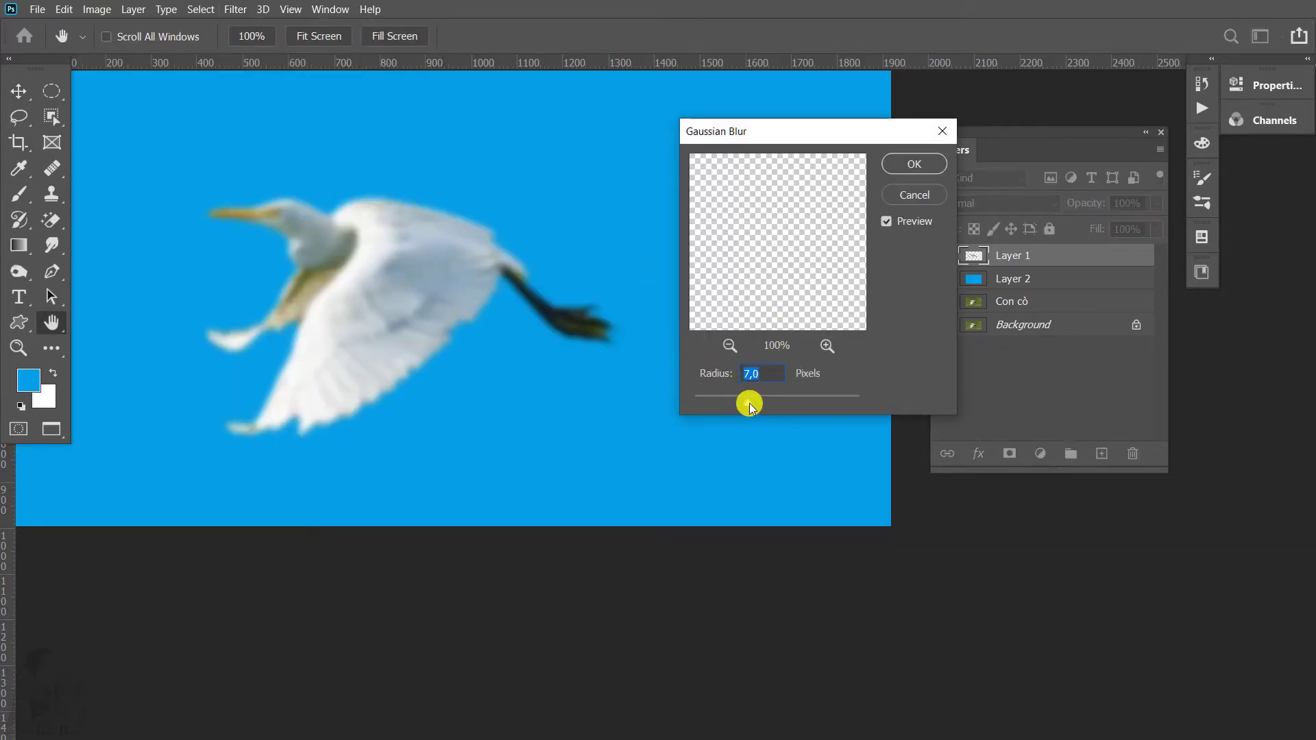
{"action": "left_click_drag", "start_coordinate": [750, 406], "coordinate": [725, 407]}
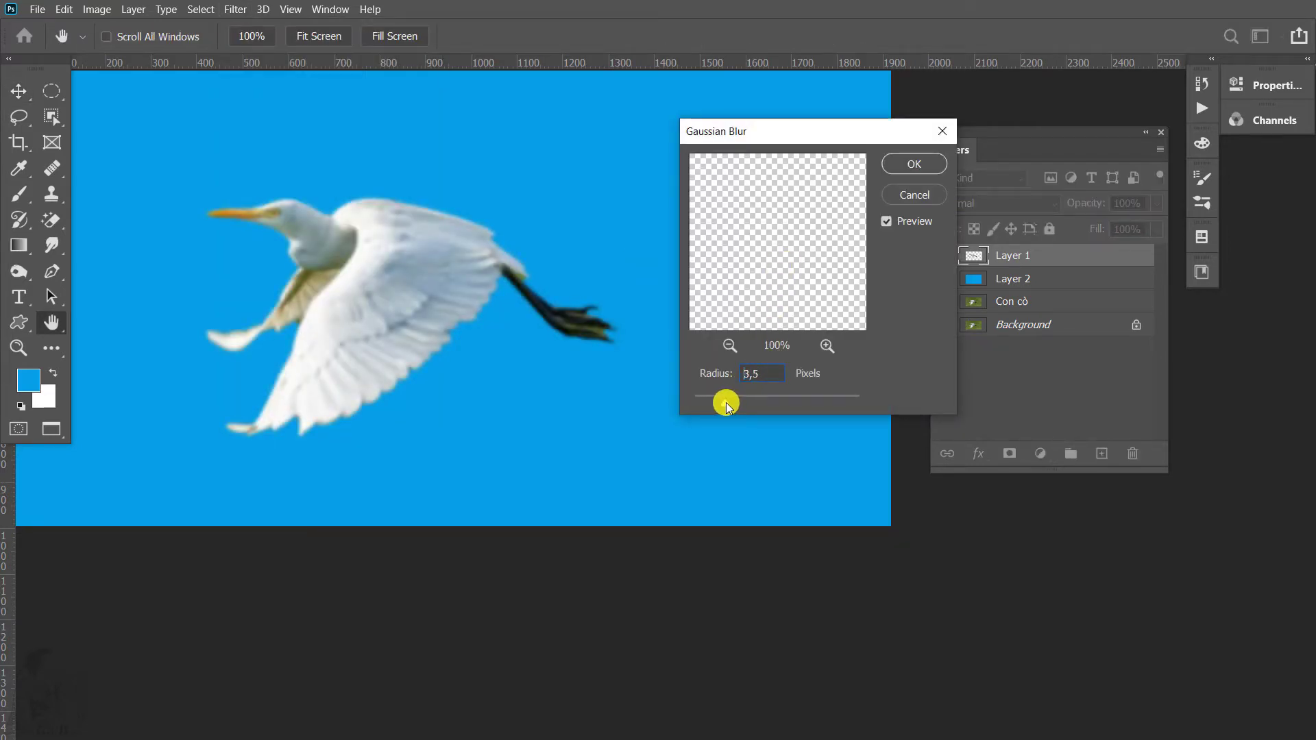
{"action": "left_click", "coordinate": [915, 164]}
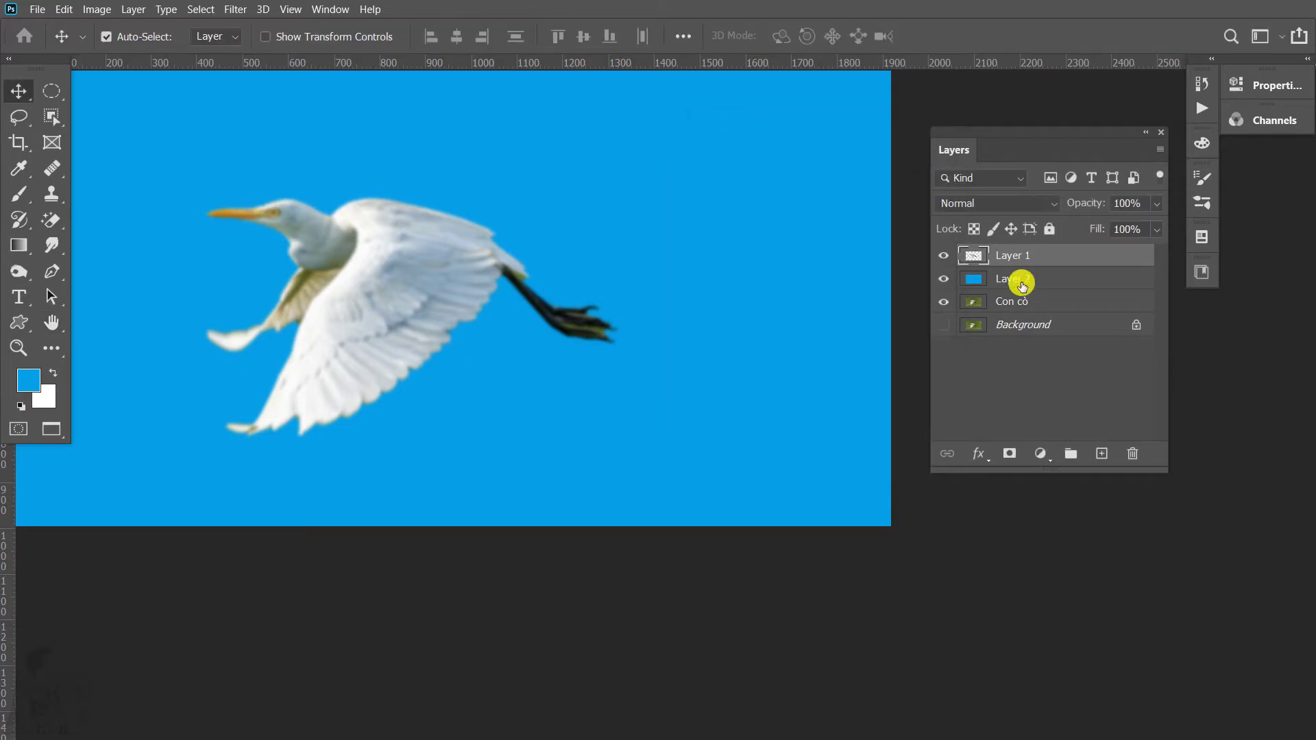
Step: Browse the Layer menu without choosing a command
{"action": "left_click", "coordinate": [130, 10]}
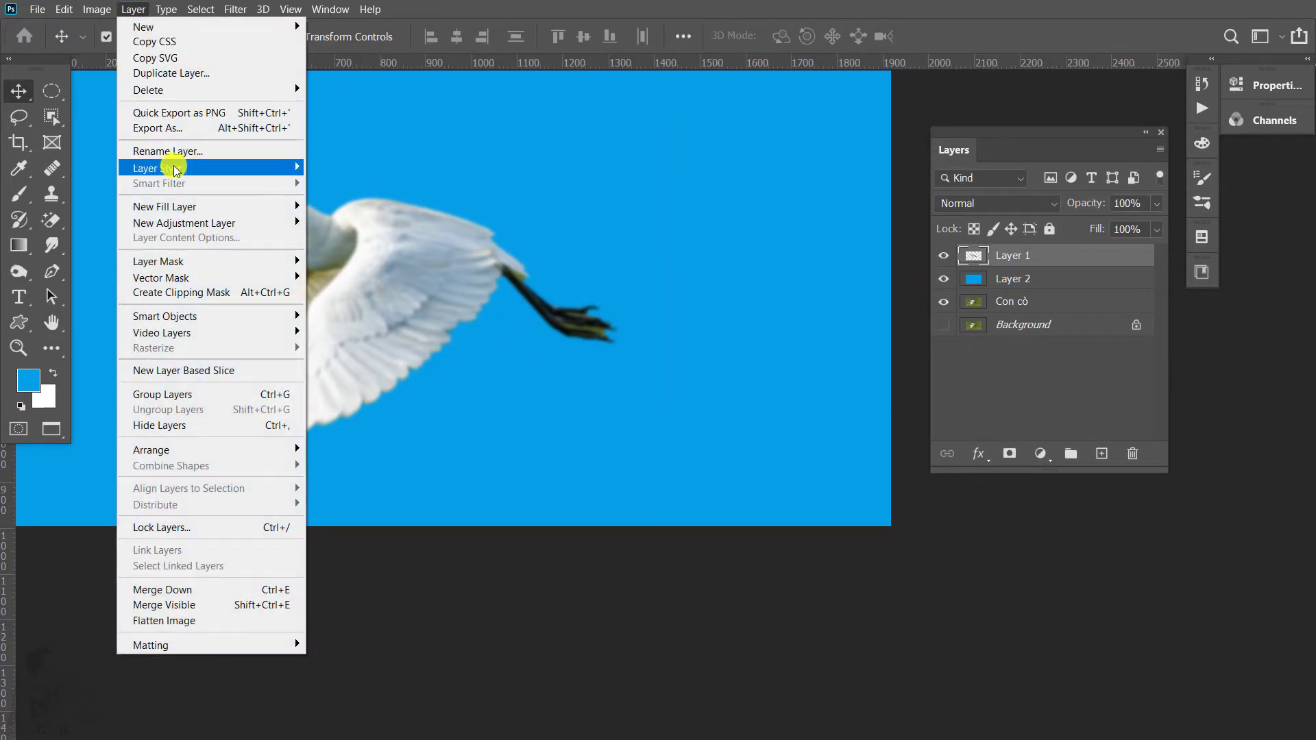
{"action": "left_click", "coordinate": [1019, 261]}
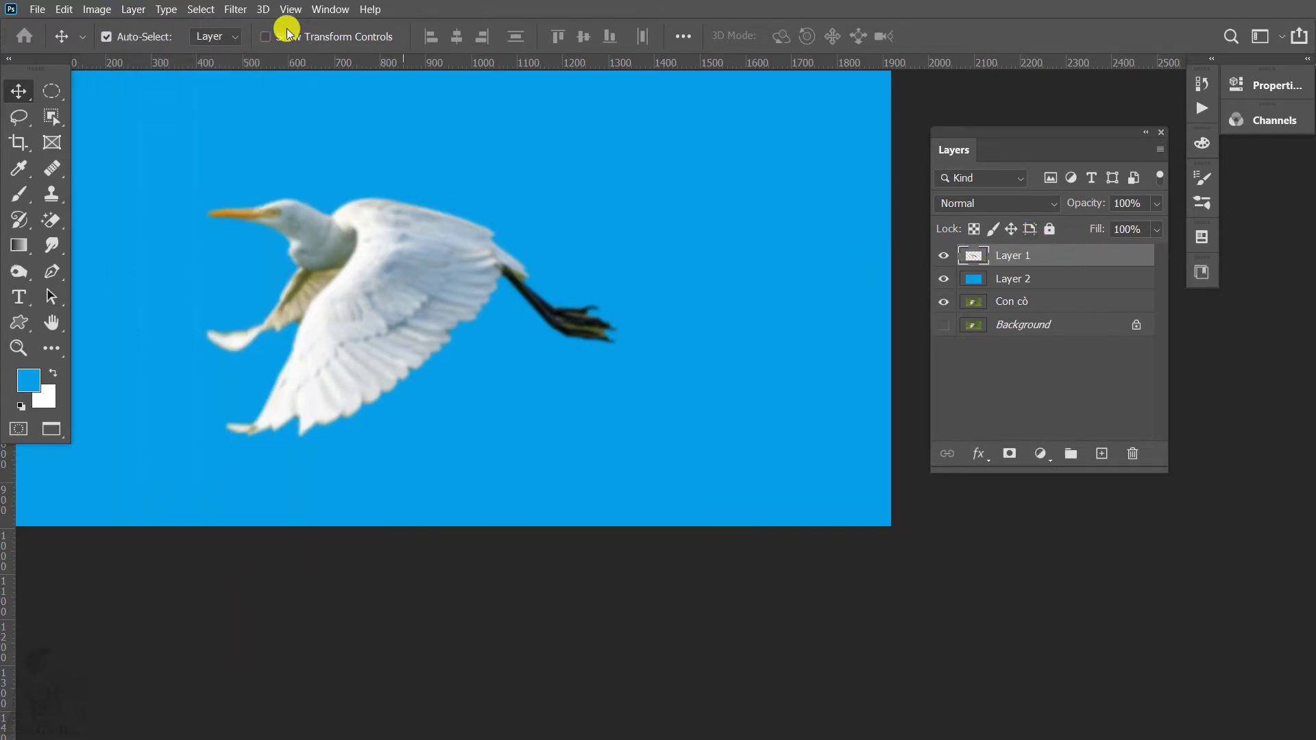
{"action": "left_click", "coordinate": [130, 9]}
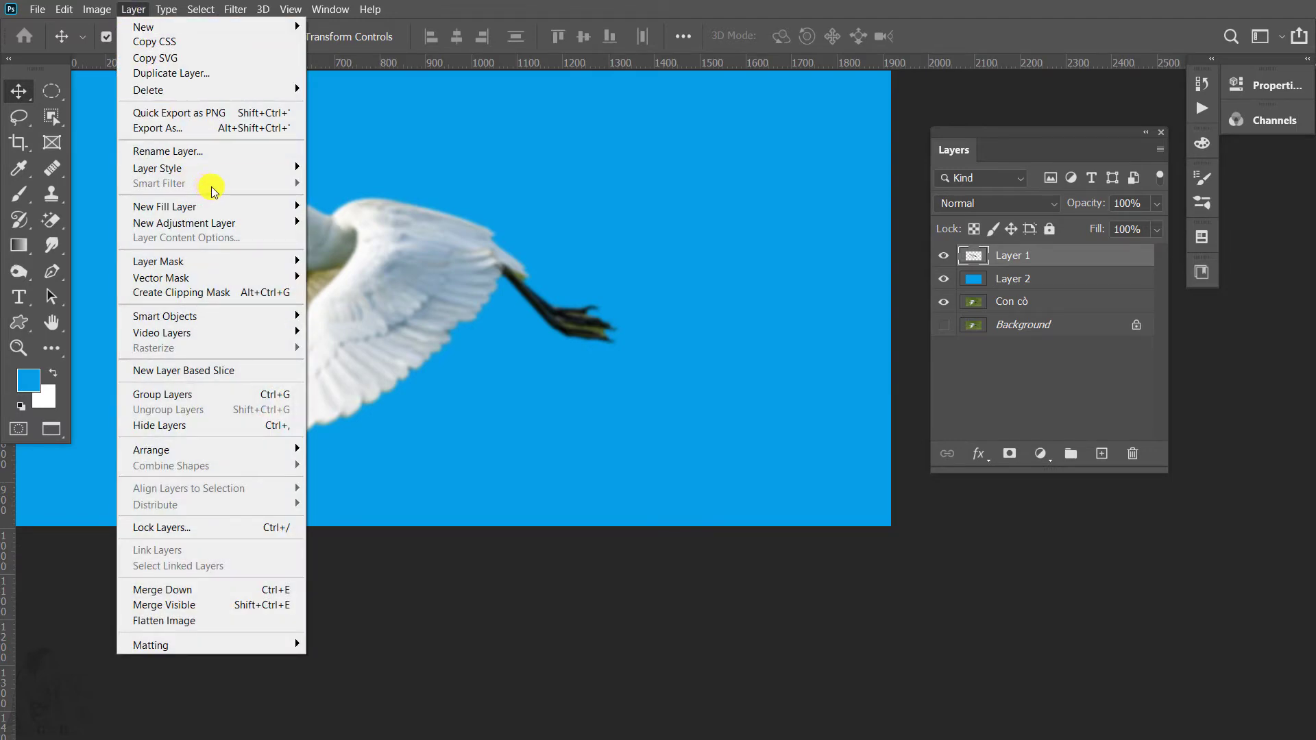
Step: Hide the blurred egret layer and select the Con cò photo layer
{"action": "left_click", "coordinate": [430, 262]}
{"action": "left_click", "coordinate": [944, 255]}
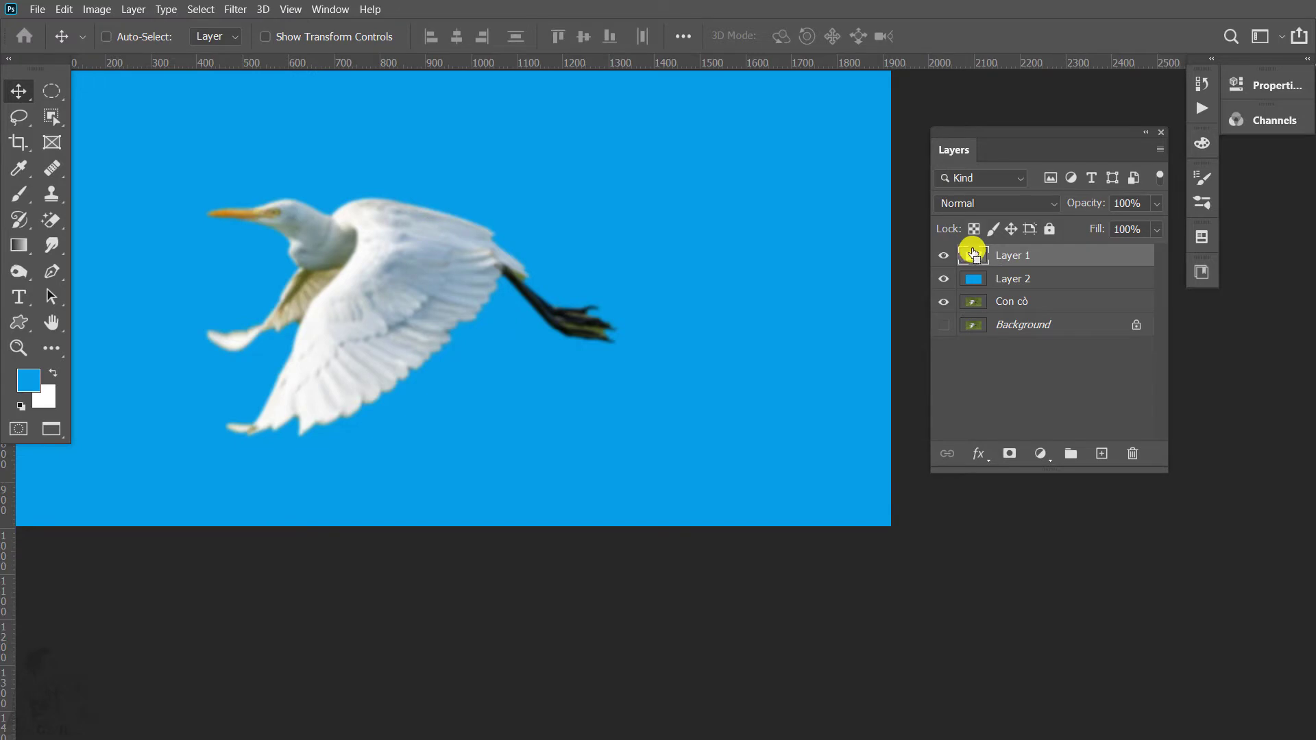
{"action": "left_click", "coordinate": [1037, 302]}
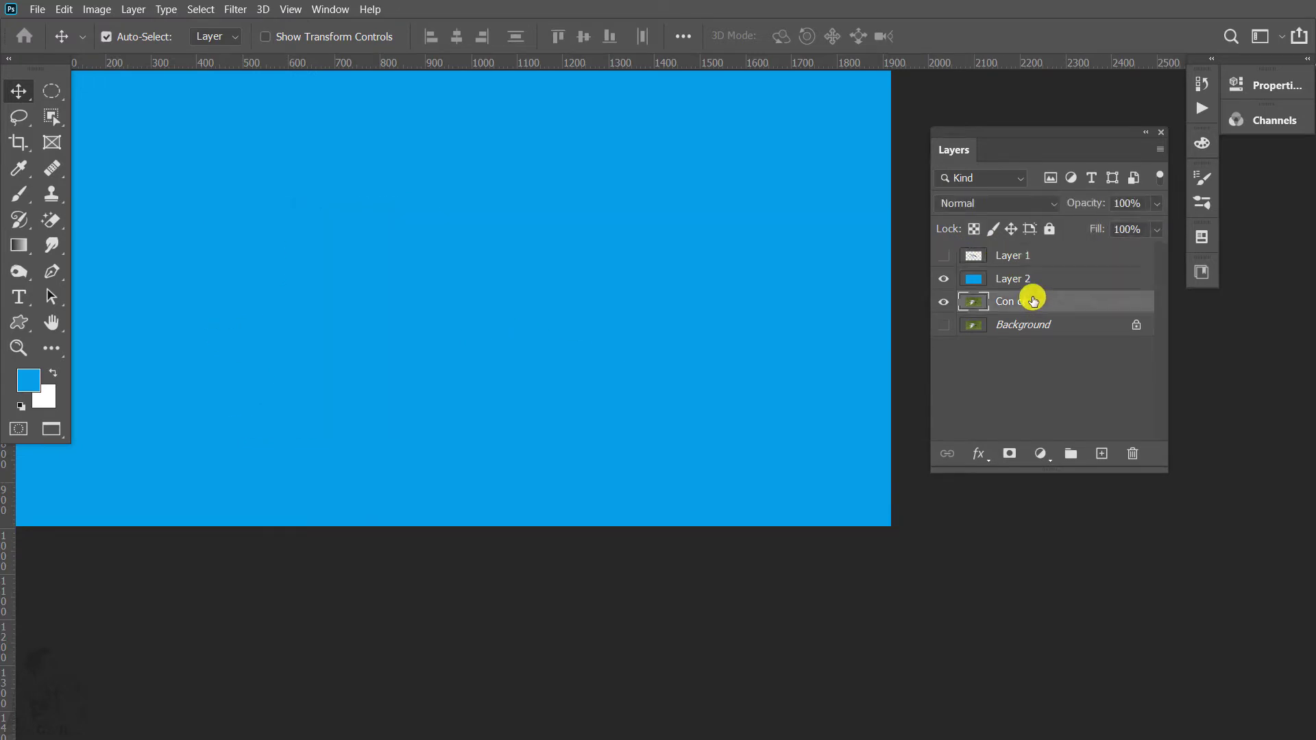
Step: Give the Con cò photo a 3.5-pixel Gaussian Blur and hide the blue fill layer
{"action": "left_click", "coordinate": [230, 11]}
{"action": "mouse_move", "coordinate": [245, 191]}
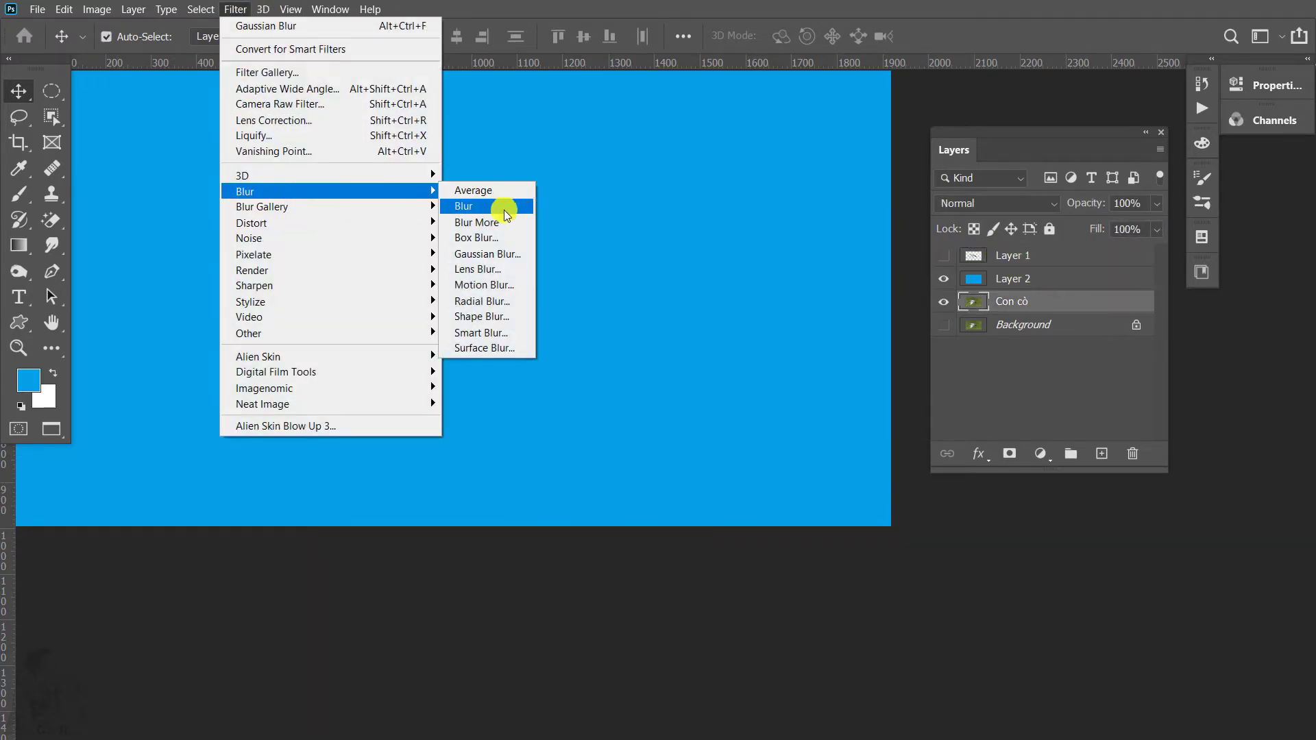
{"action": "left_click", "coordinate": [499, 254]}
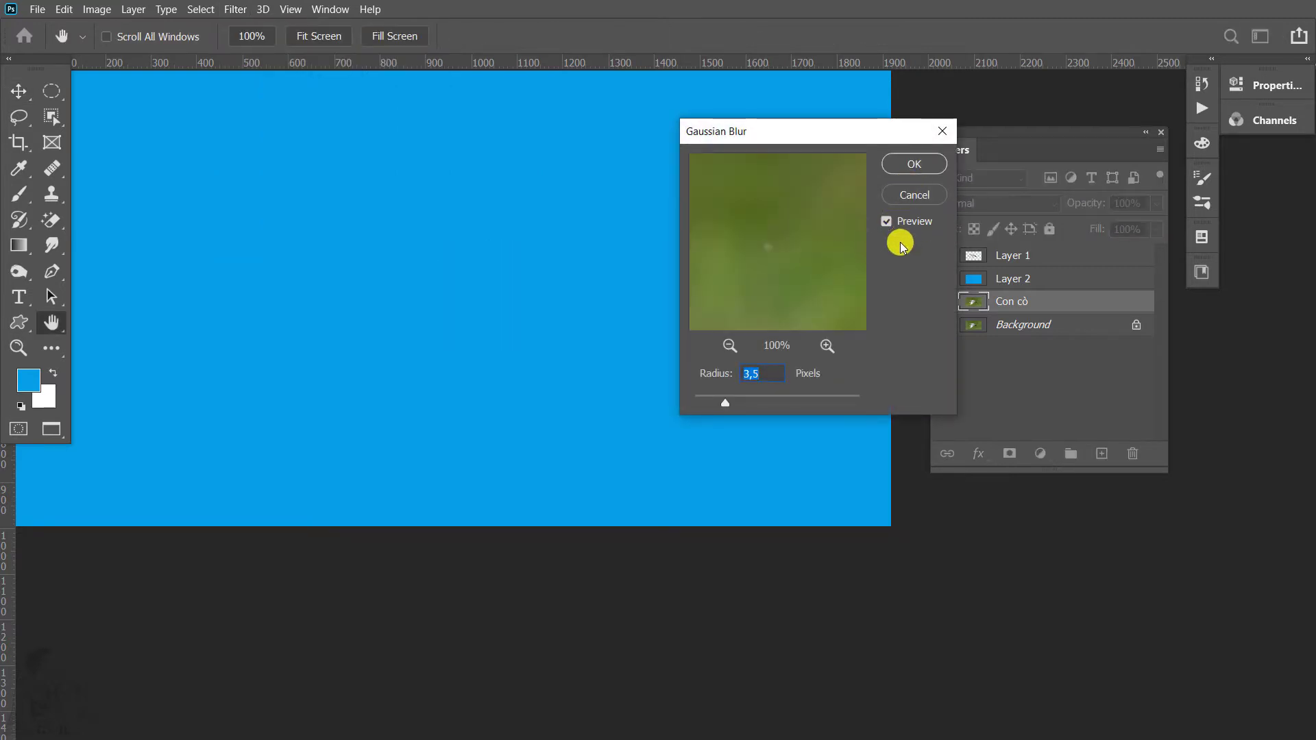
{"action": "left_click", "coordinate": [914, 164]}
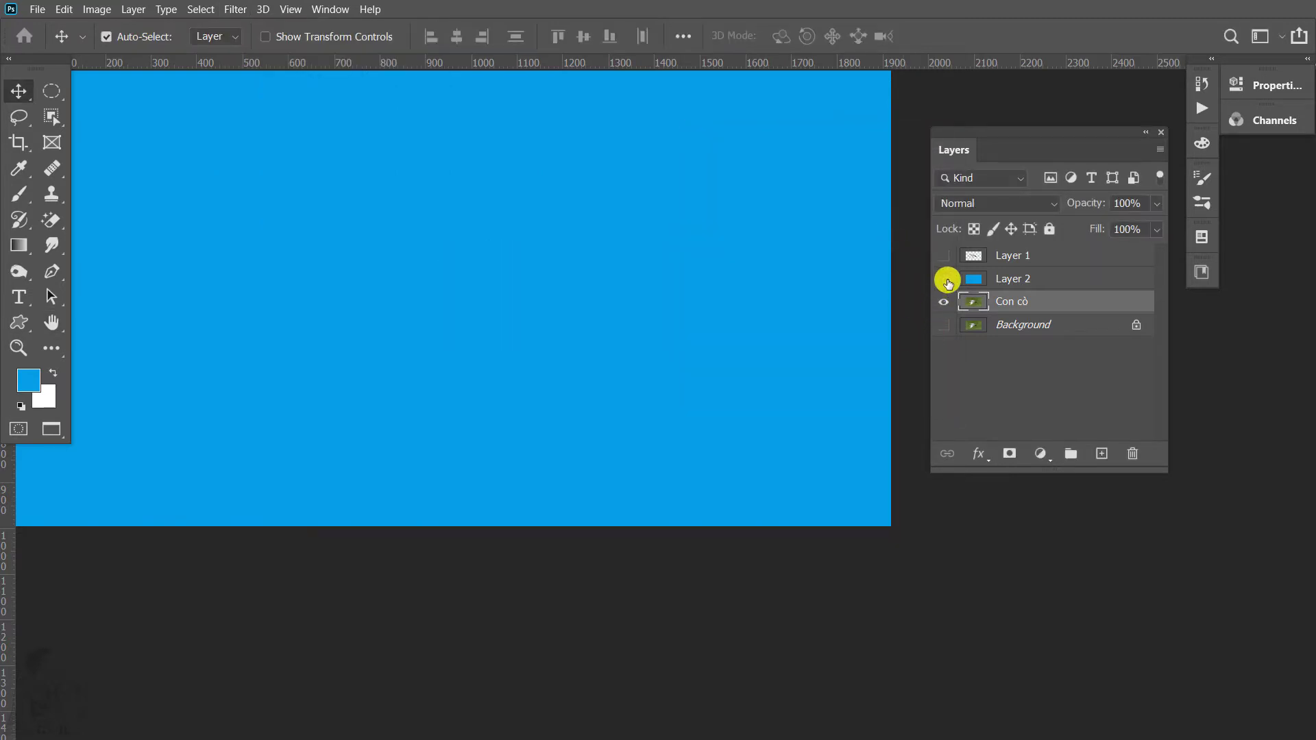
{"action": "left_click", "coordinate": [945, 279]}
{"action": "left_click", "coordinate": [96, 9]}
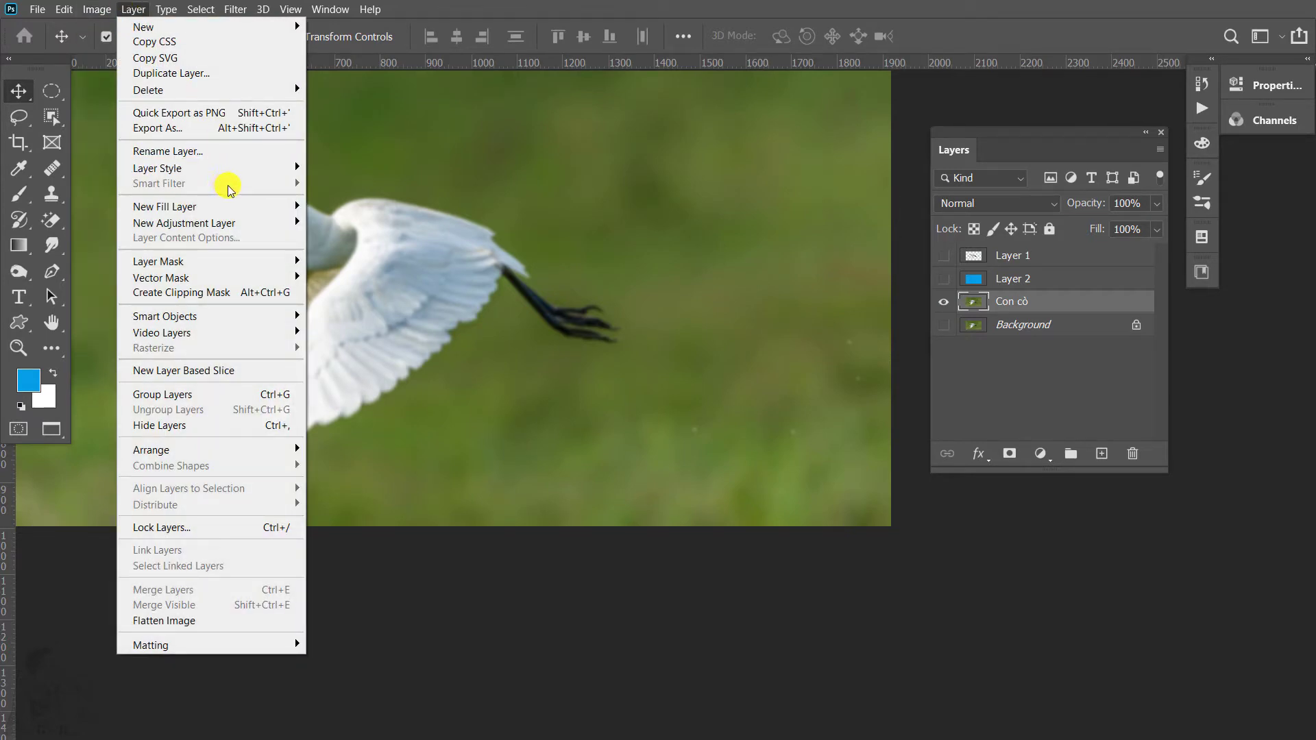
Step: Show Layer 1 and Layer 2 again and load the egret cutout as a selection
{"action": "left_click", "coordinate": [1035, 281]}
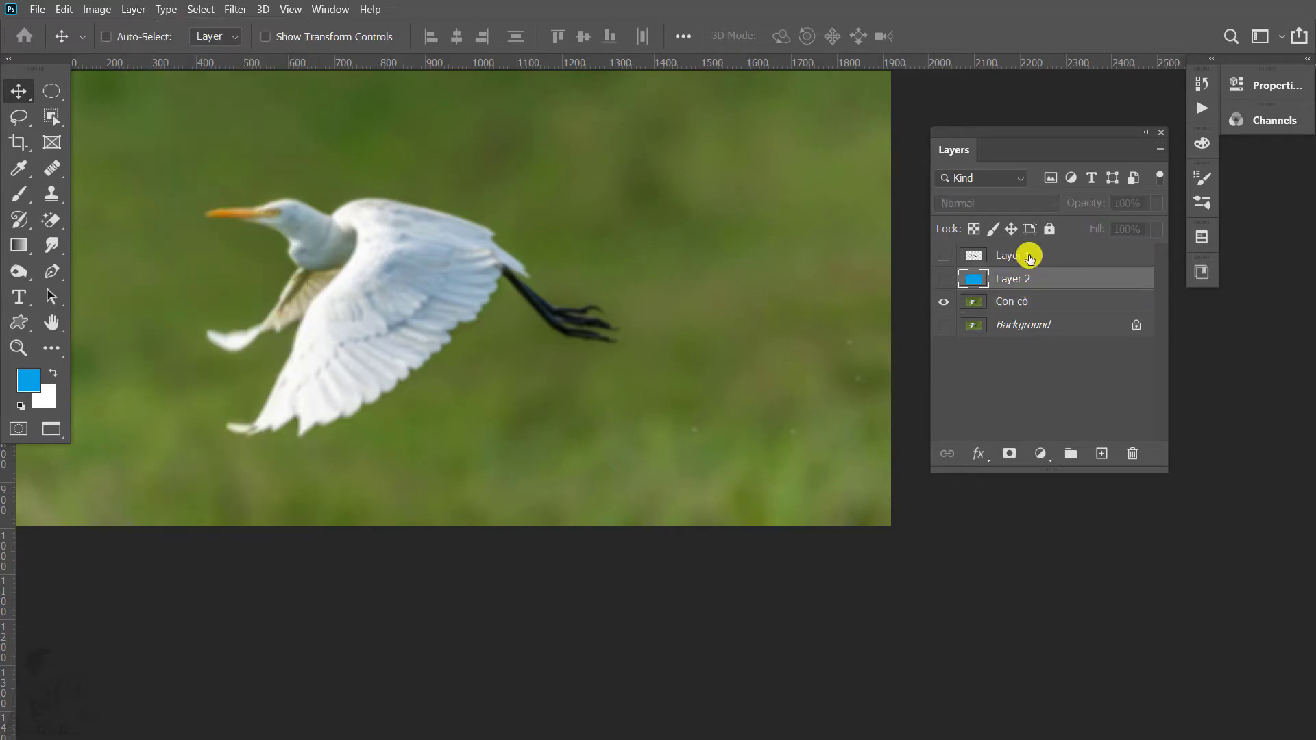
{"action": "left_click", "coordinate": [1019, 257], "text": "shift"}
{"action": "key", "text": "ctrl+comma"}
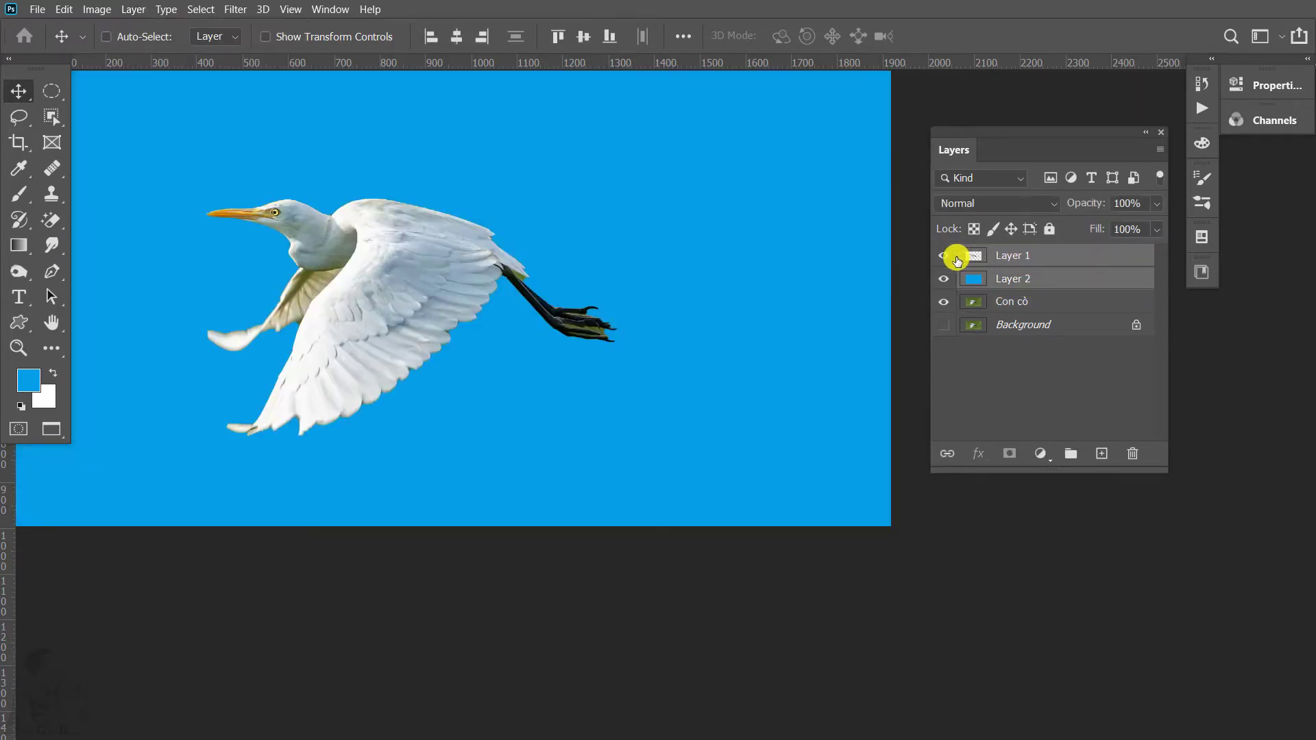
{"action": "left_click", "coordinate": [977, 259], "text": "ctrl"}
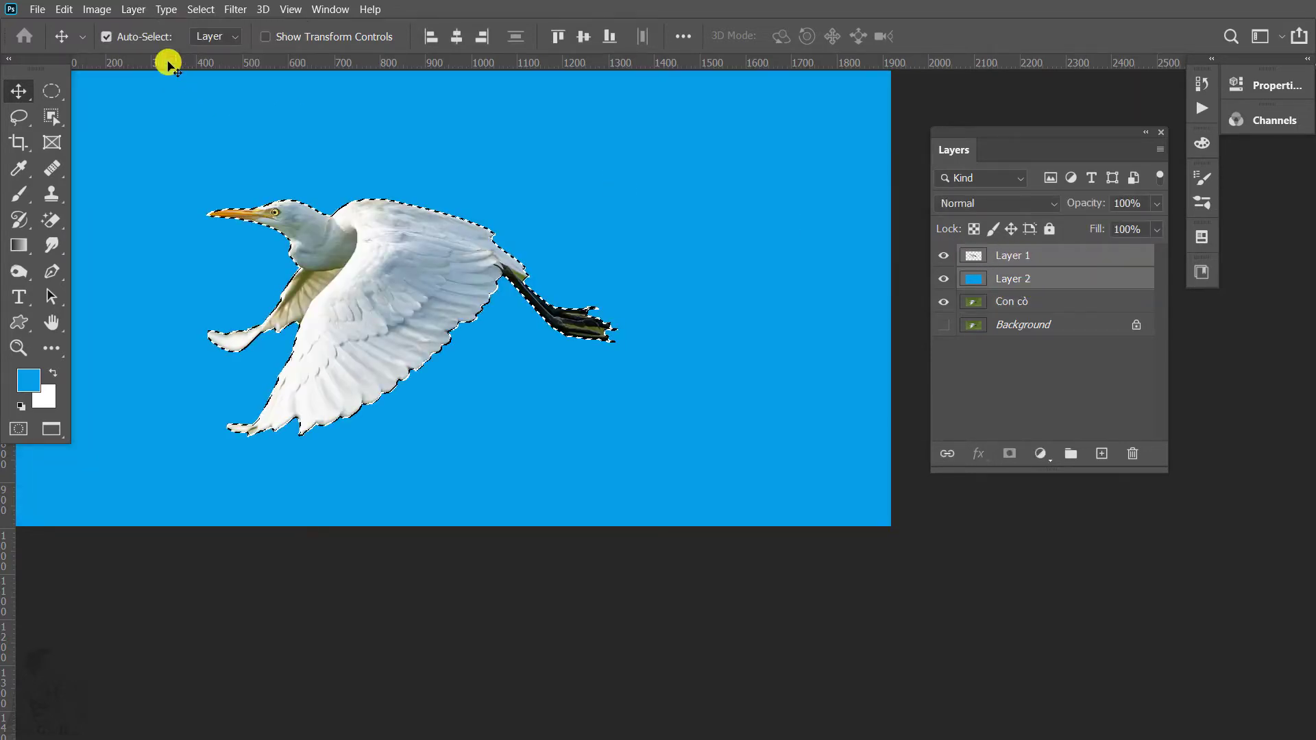
Step: Apply a 3,5-pixel Gaussian Blur to the egret cutout layer
{"action": "left_click", "coordinate": [235, 9]}
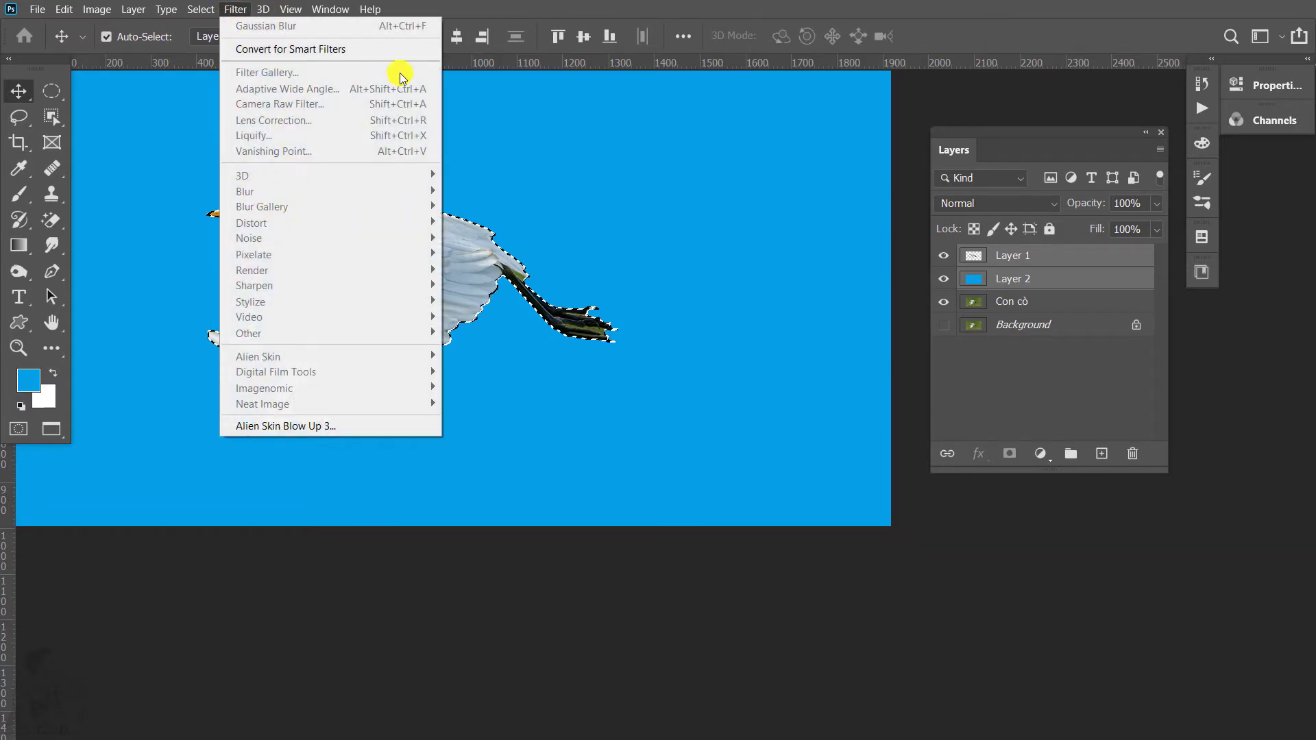
{"action": "left_click", "coordinate": [1007, 256]}
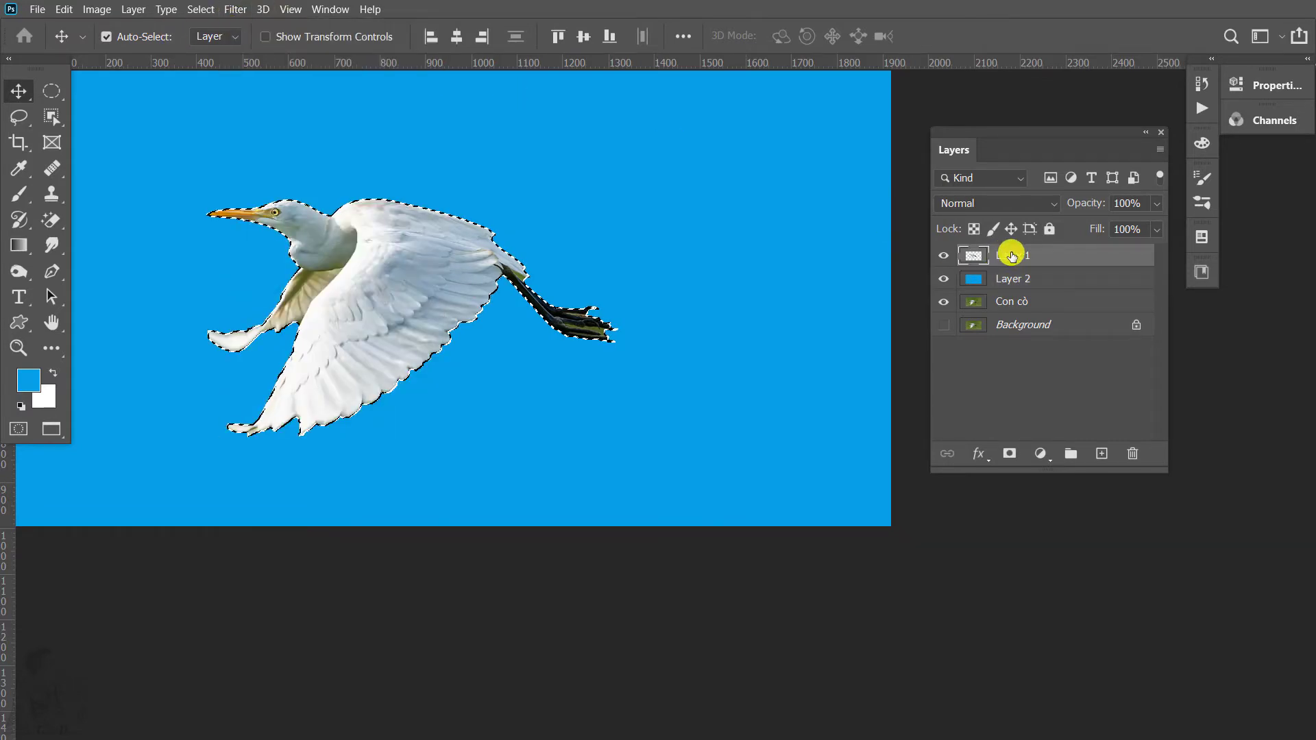
{"action": "left_click", "coordinate": [244, 11]}
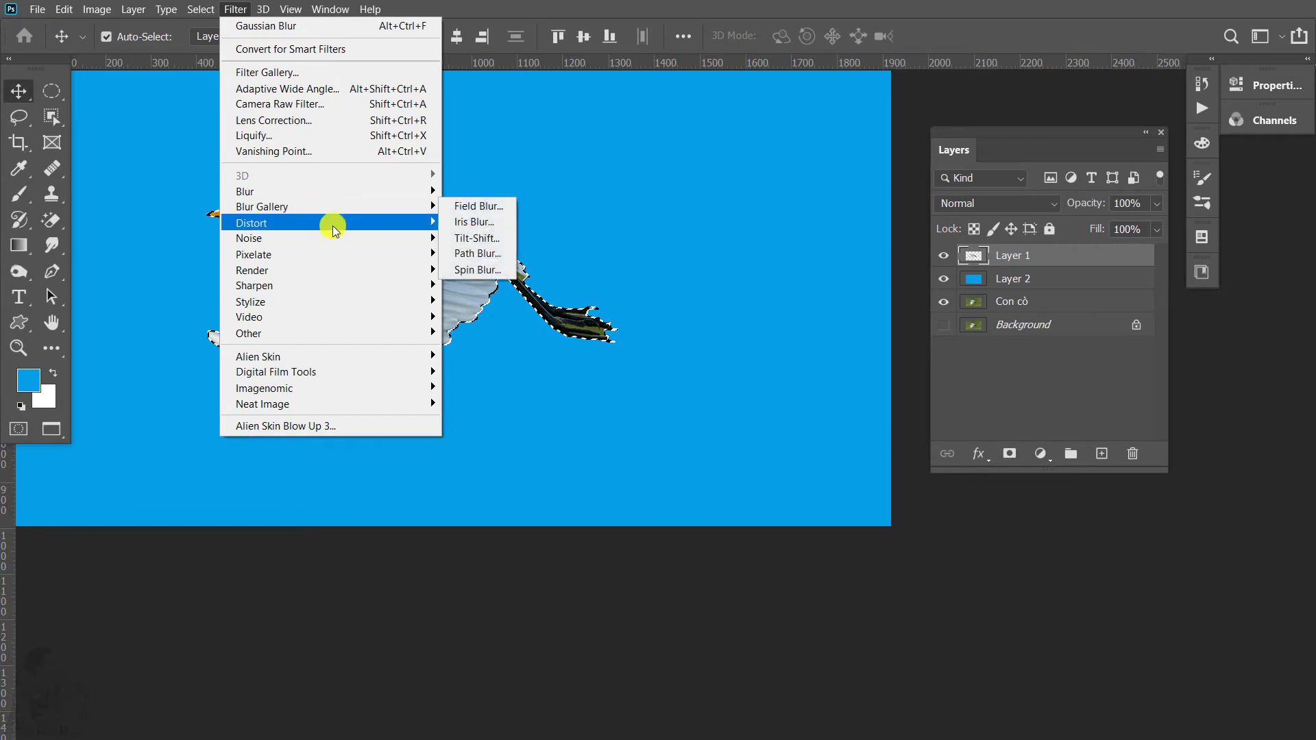
{"action": "mouse_move", "coordinate": [308, 191]}
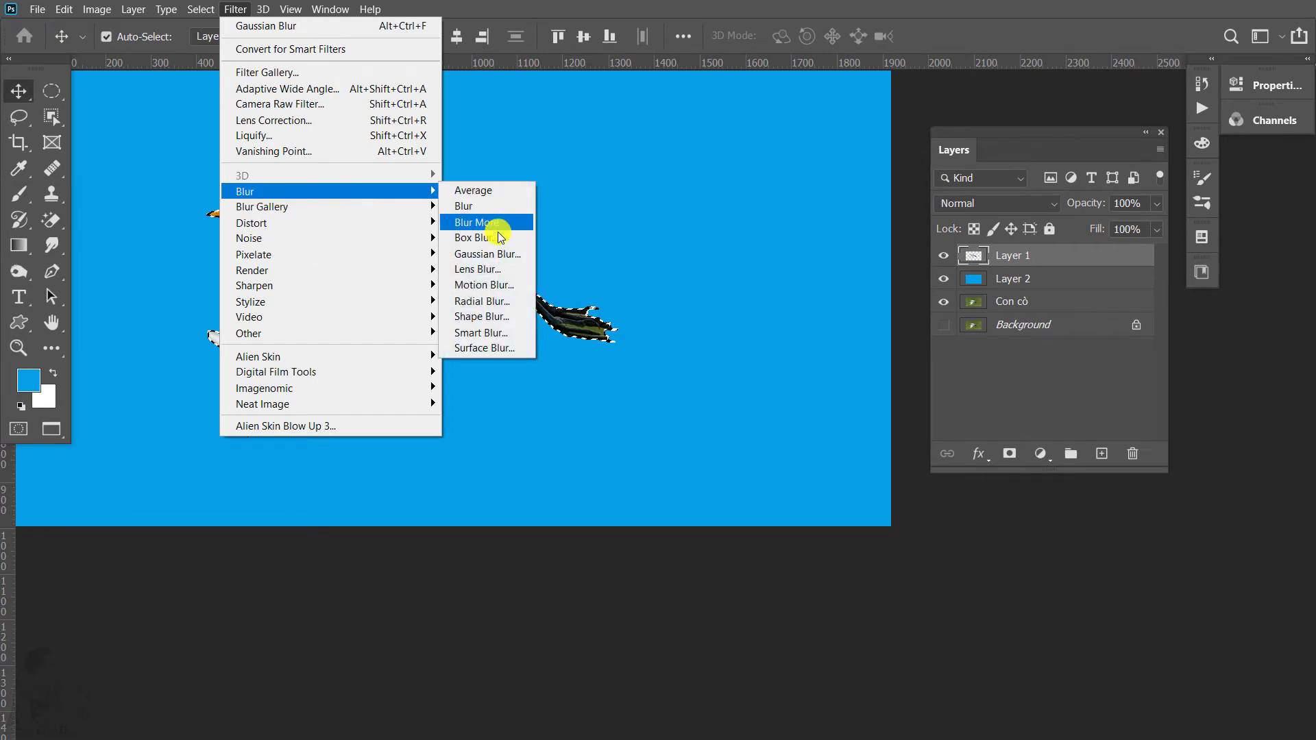
{"action": "left_click", "coordinate": [487, 254]}
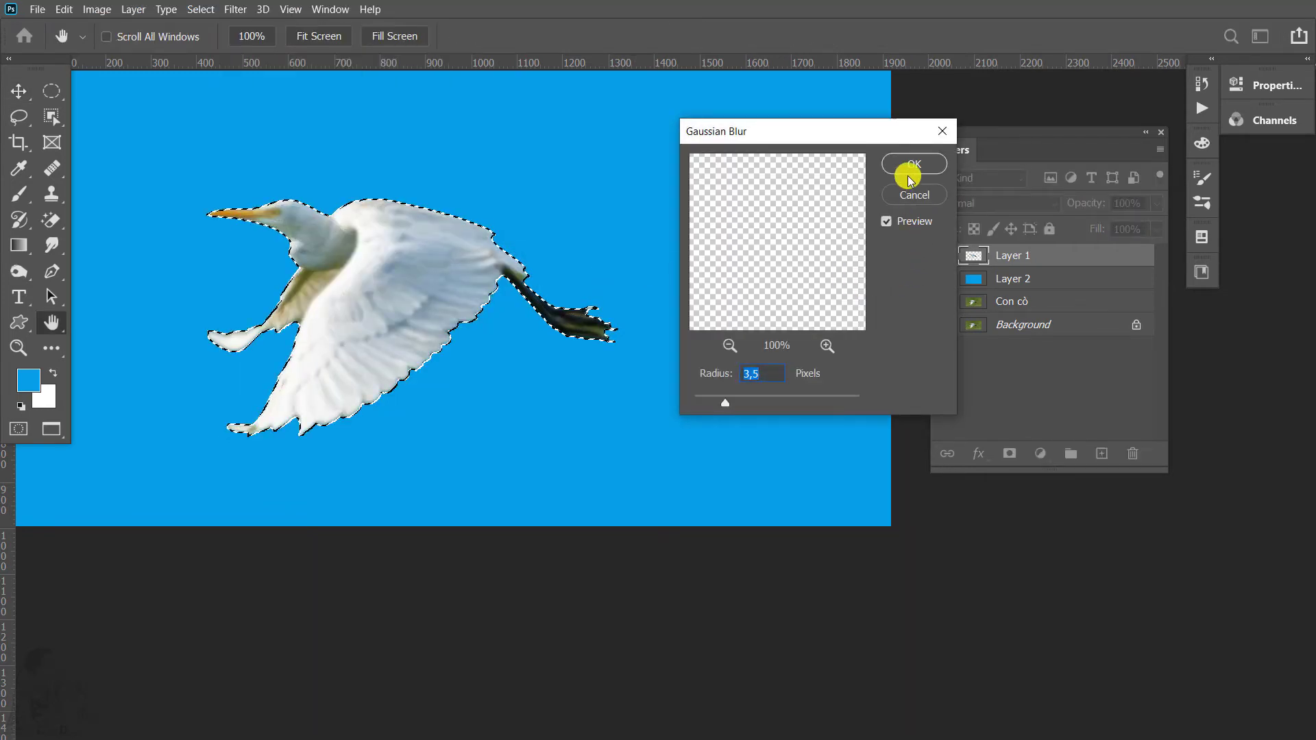
{"action": "left_click", "coordinate": [904, 167]}
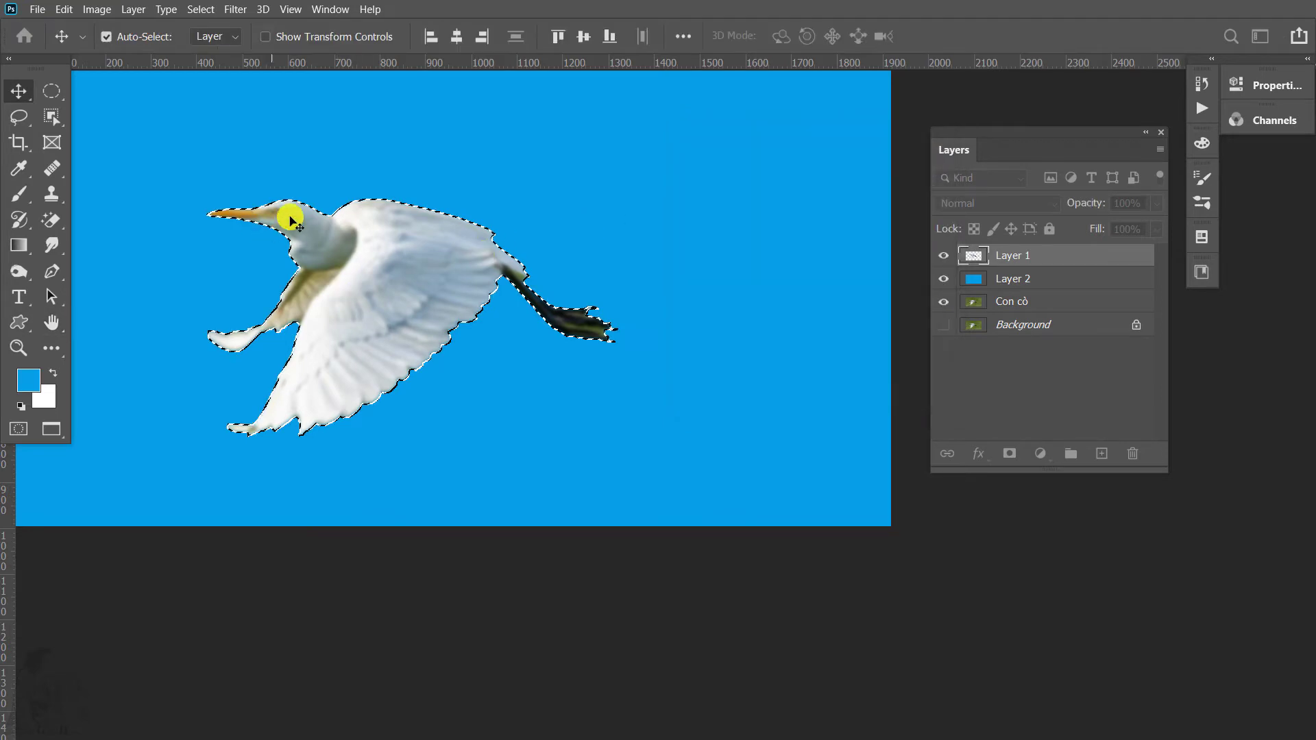
{"action": "left_click", "coordinate": [133, 11]}
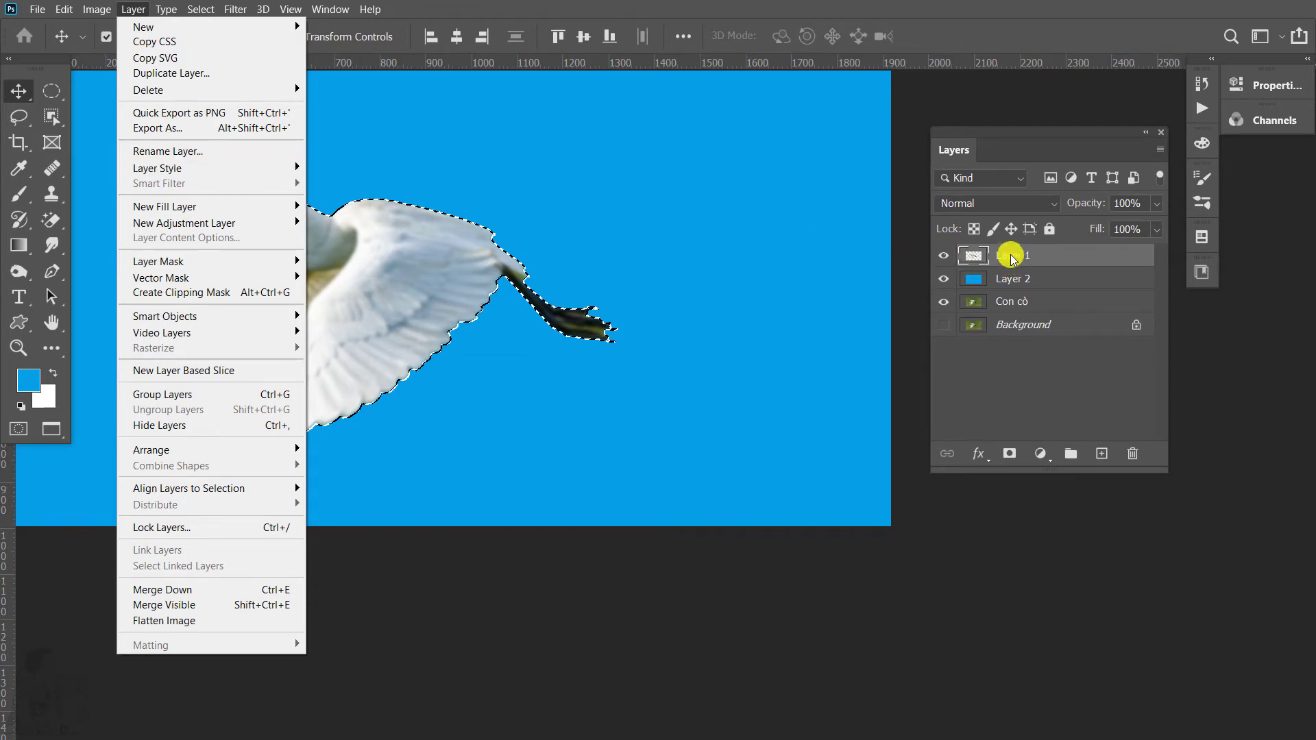
Step: Deselect, toggle the blue fill layer to compare, and reselect the egret cutout layer
{"action": "left_click", "coordinate": [1011, 278]}
{"action": "key", "text": "ctrl+d"}
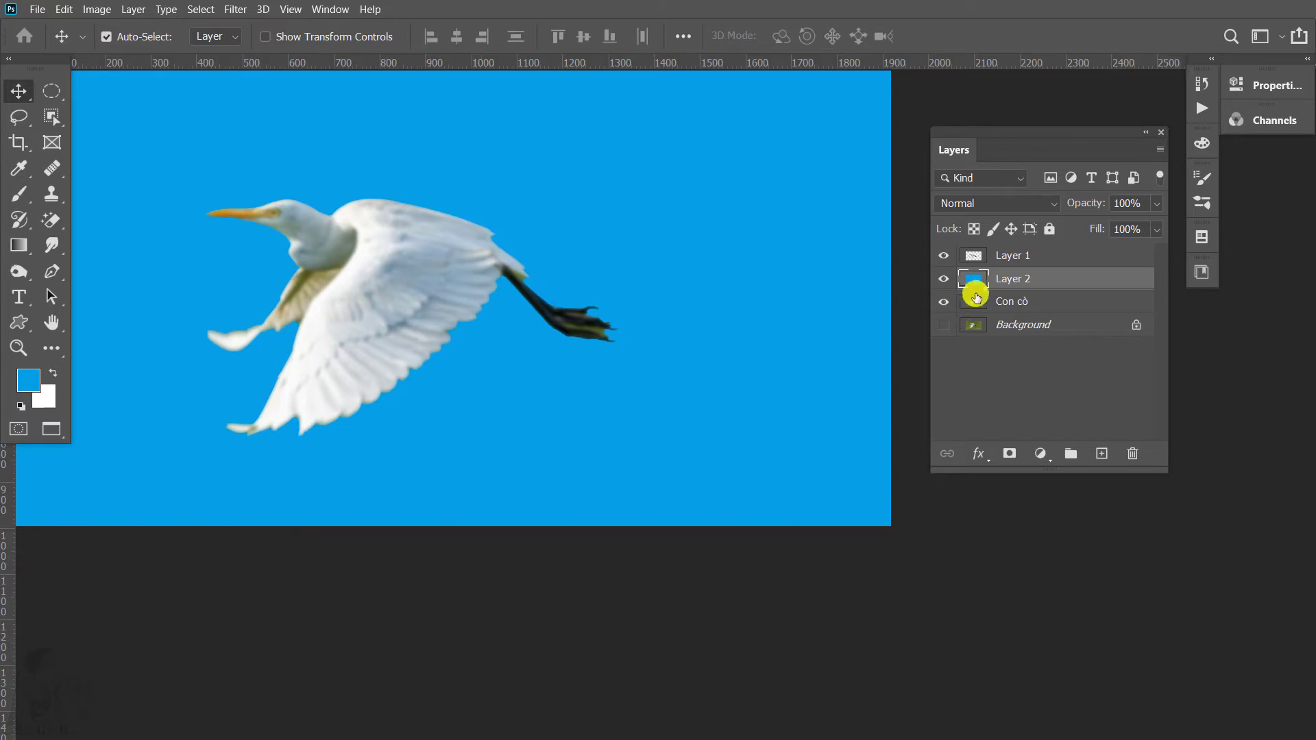
{"action": "left_click", "coordinate": [945, 279]}
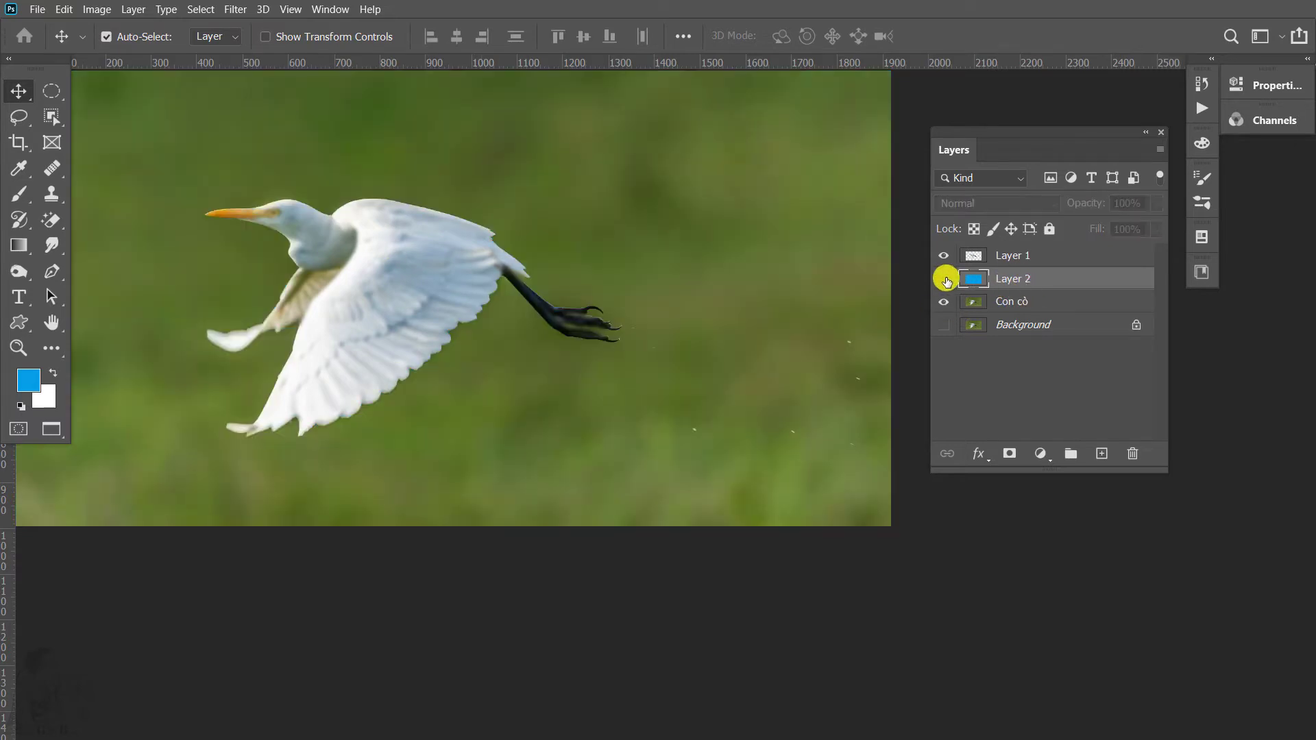
{"action": "left_click", "coordinate": [944, 279]}
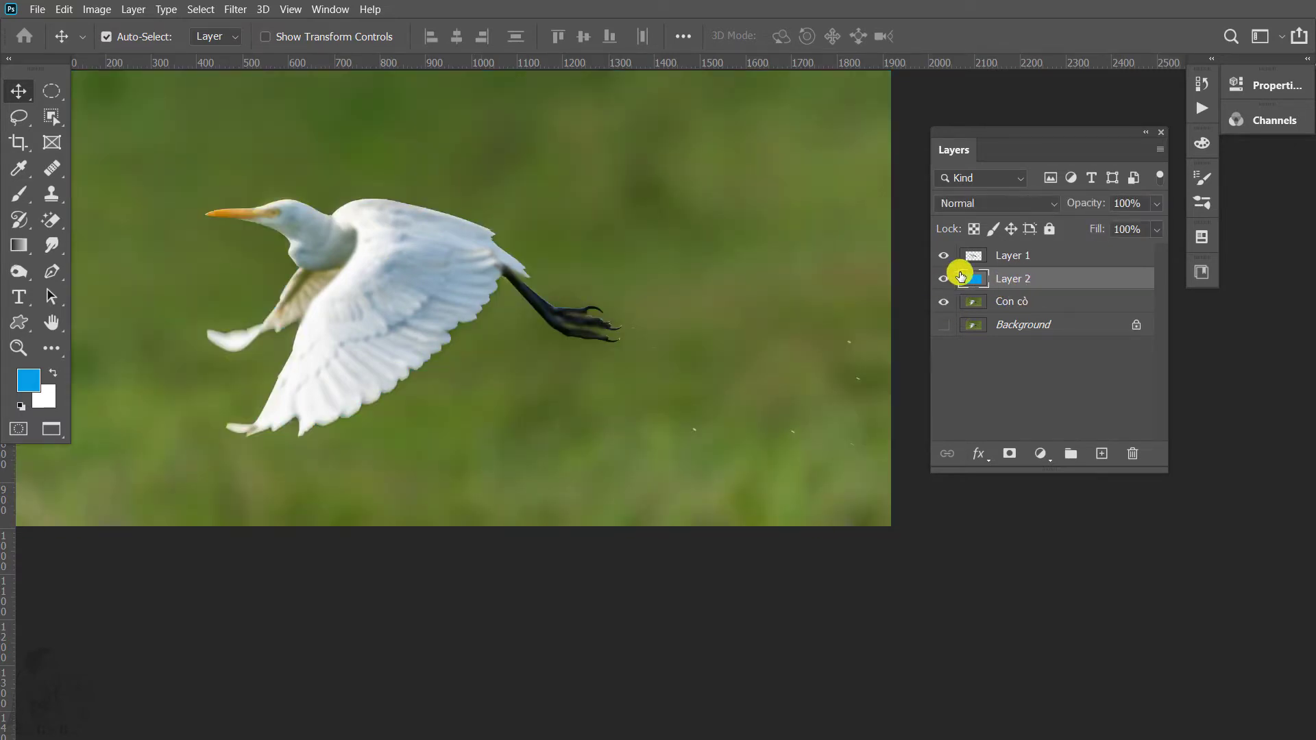
{"action": "left_click", "coordinate": [945, 279]}
{"action": "left_click", "coordinate": [1008, 258]}
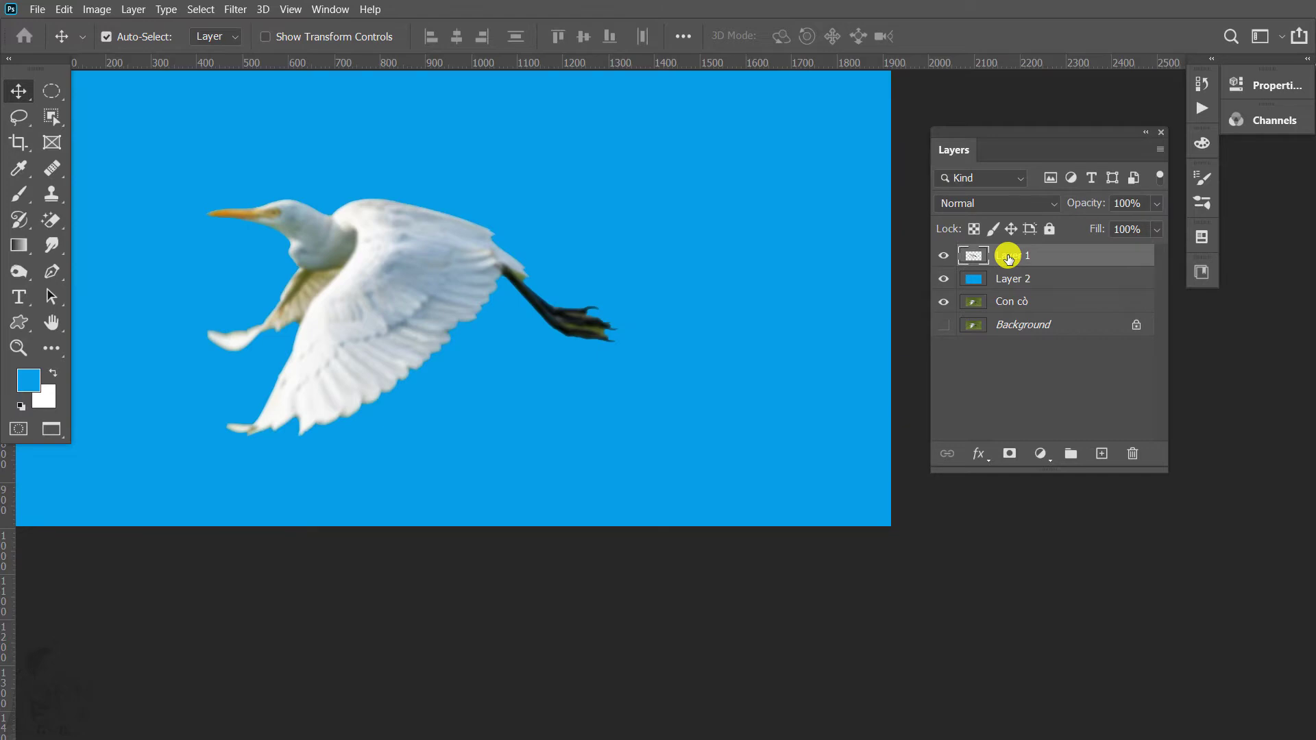
{"action": "left_click", "coordinate": [129, 10]}
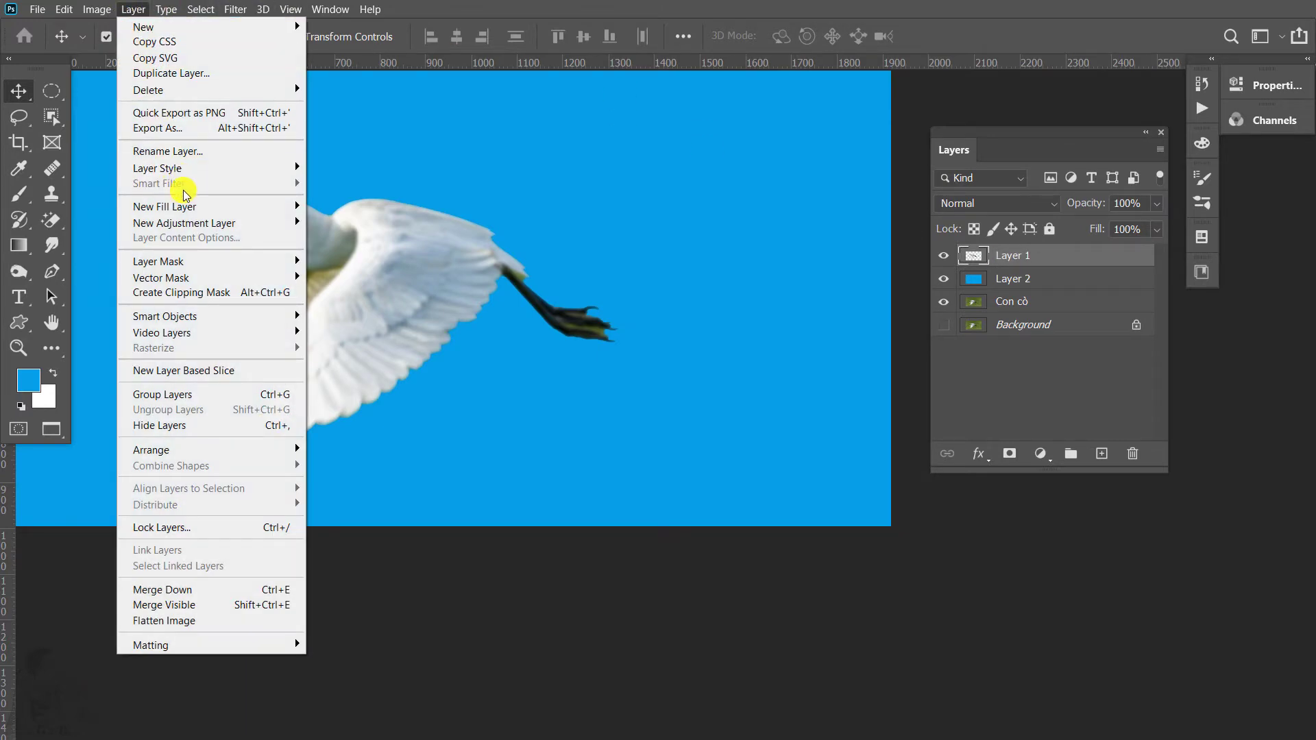
{"action": "left_click", "coordinate": [1006, 251]}
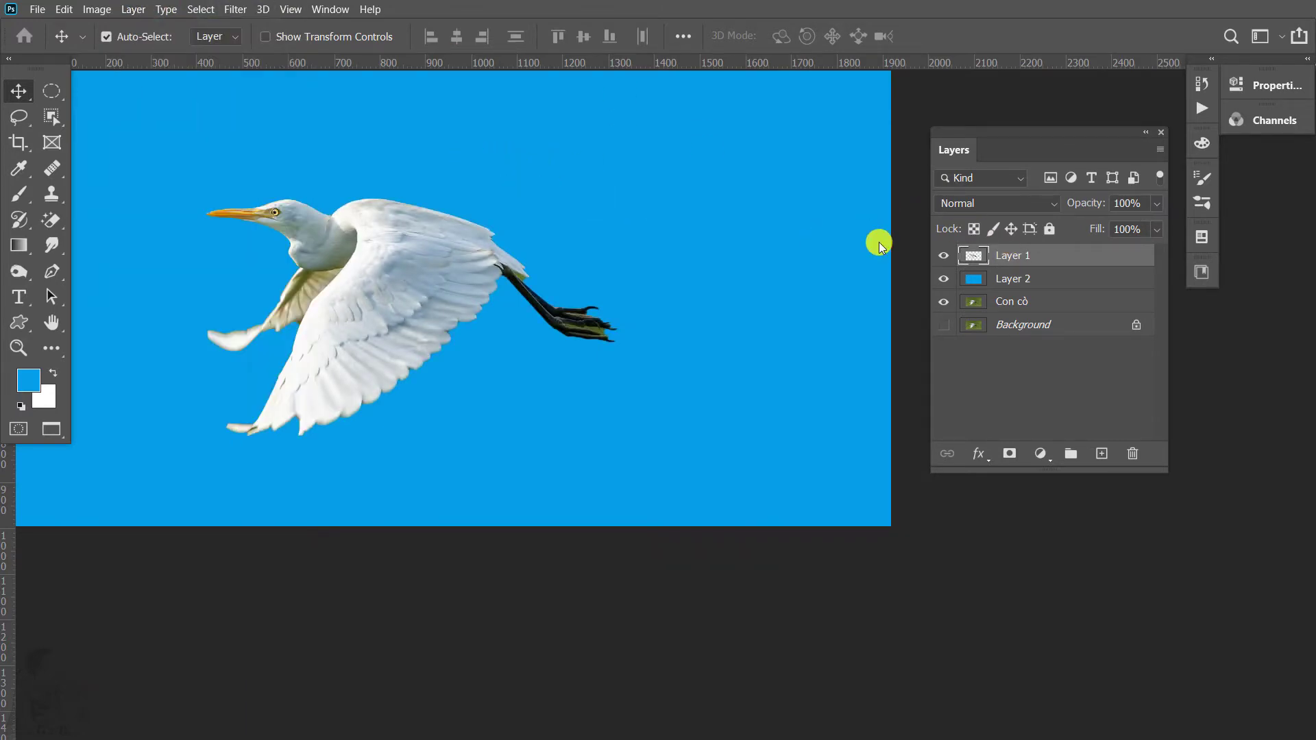
Step: Convert Layer 1 for Smart Filters and add a 3,5-pixel Gaussian Blur smart filter
{"action": "left_click", "coordinate": [237, 10]}
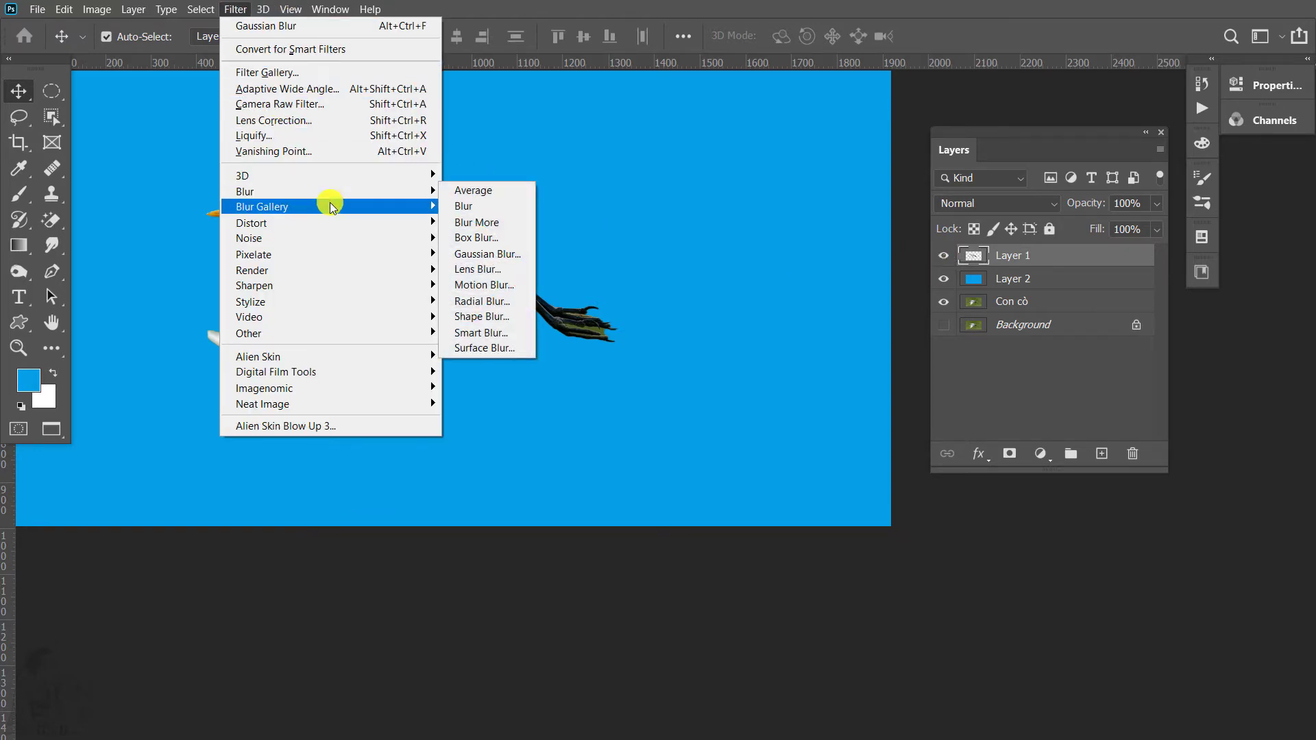
{"action": "mouse_move", "coordinate": [250, 302]}
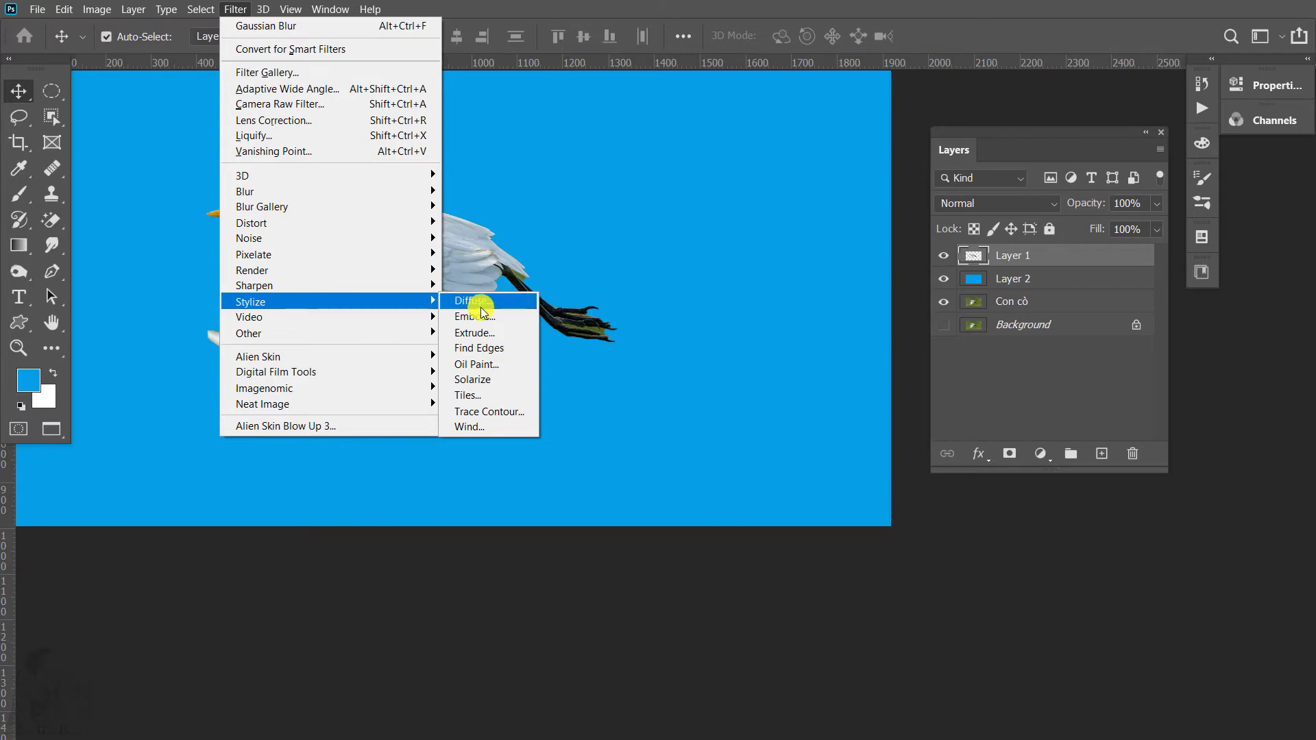
{"action": "left_click", "coordinate": [965, 261]}
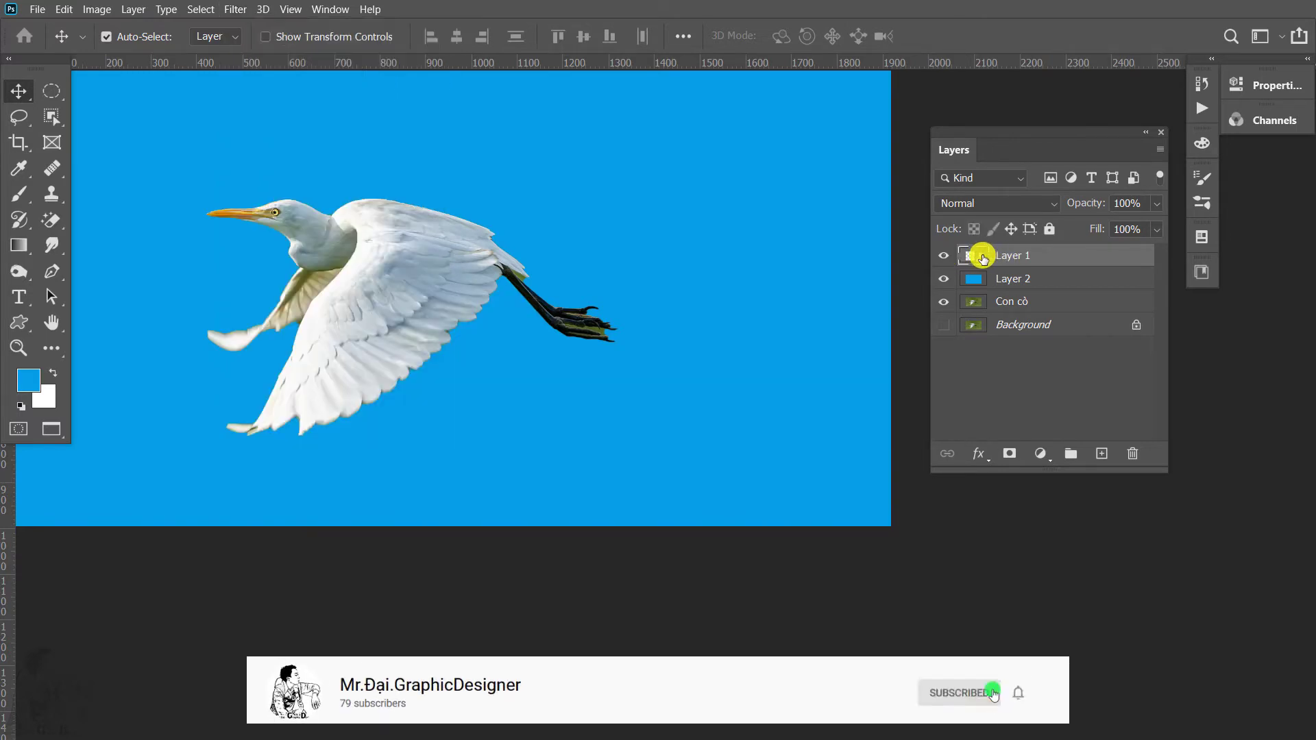
{"action": "left_click", "coordinate": [233, 10]}
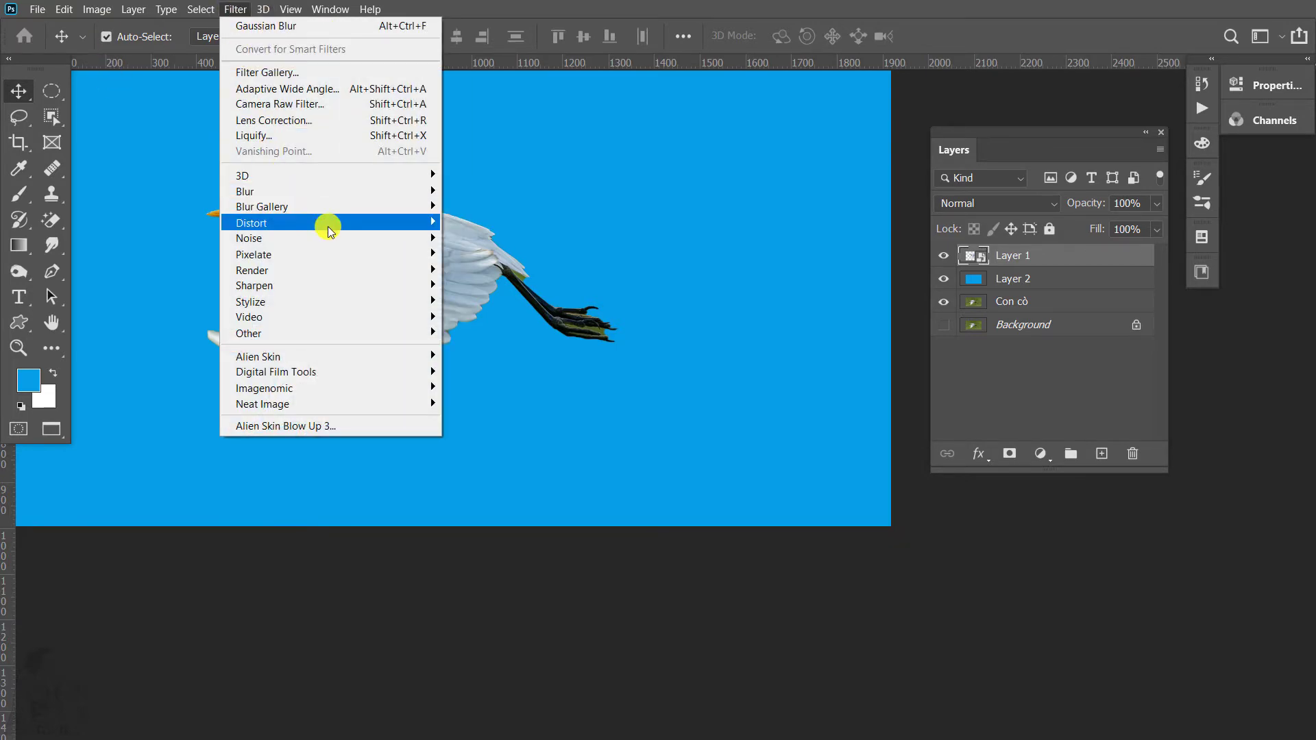
{"action": "left_click", "coordinate": [480, 255]}
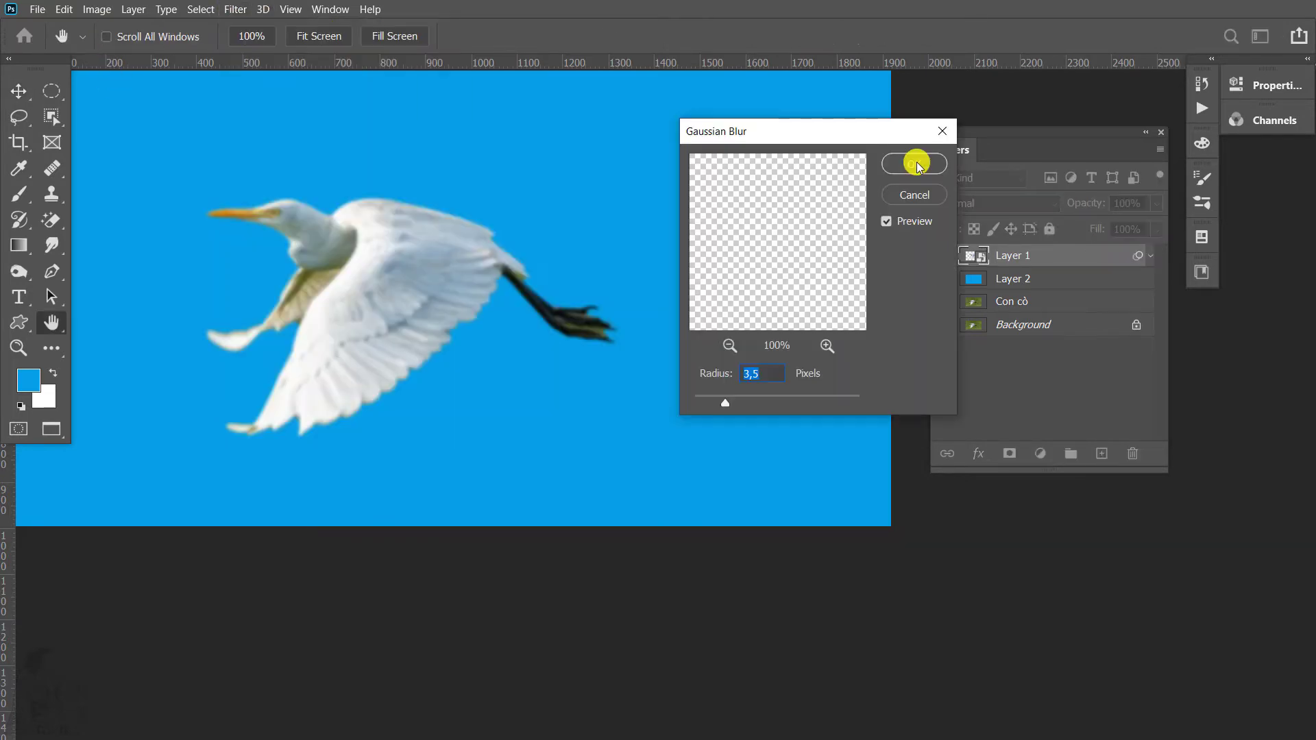
{"action": "left_click", "coordinate": [918, 165]}
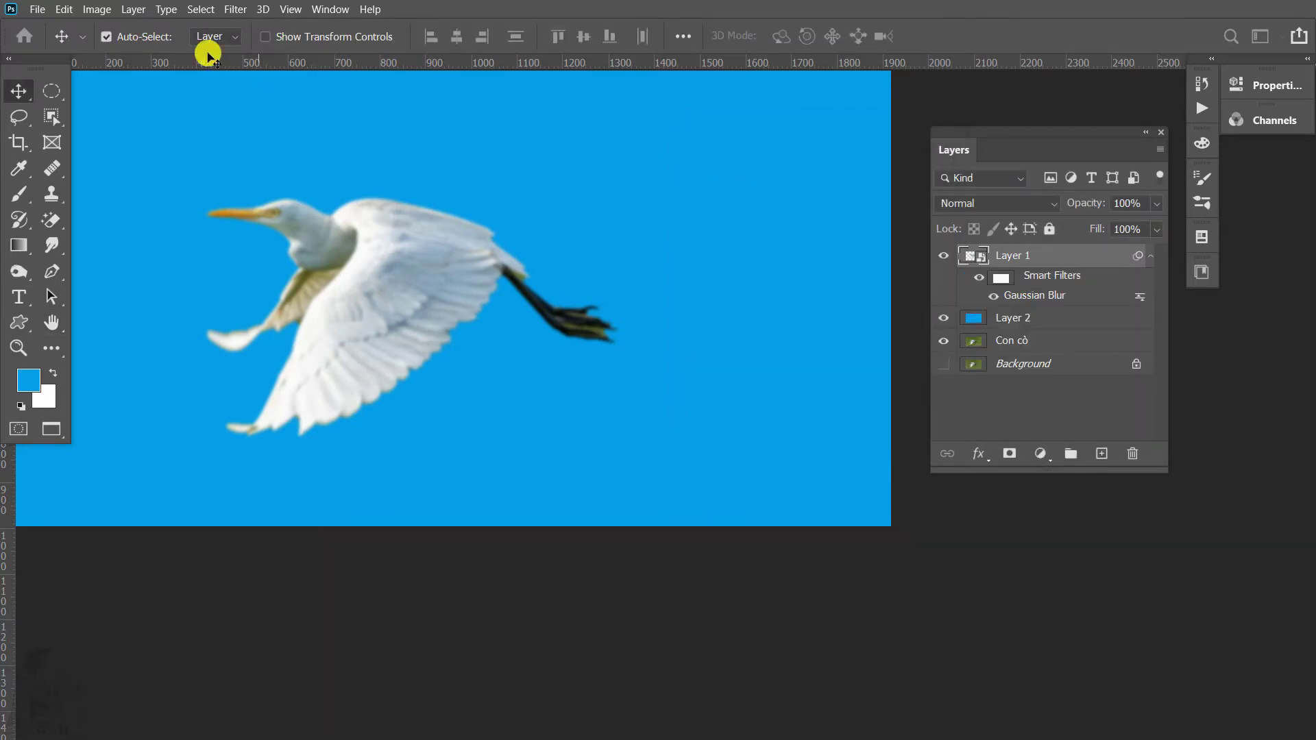
{"action": "left_click", "coordinate": [131, 9]}
{"action": "mouse_move", "coordinate": [185, 183]}
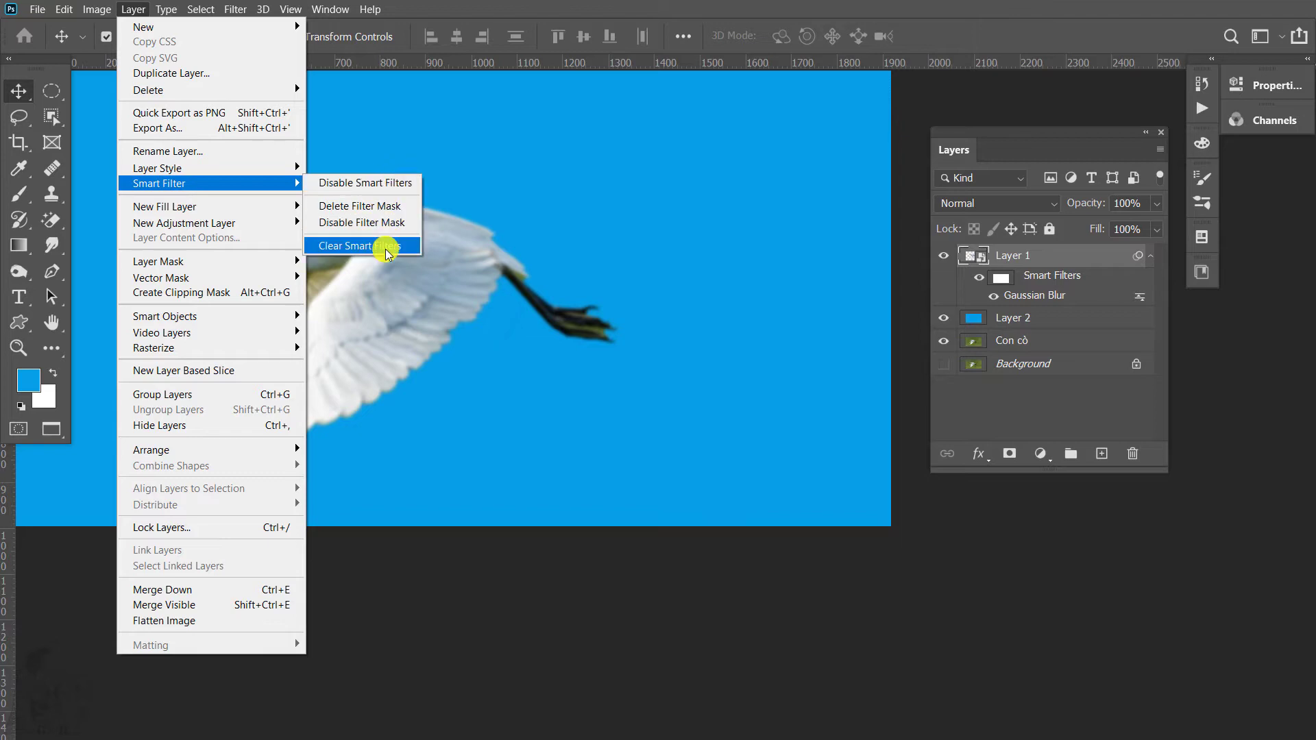
Step: Undo back to the sharp, unfiltered egret cutout and clear the selection
{"action": "left_click", "coordinate": [570, 145]}
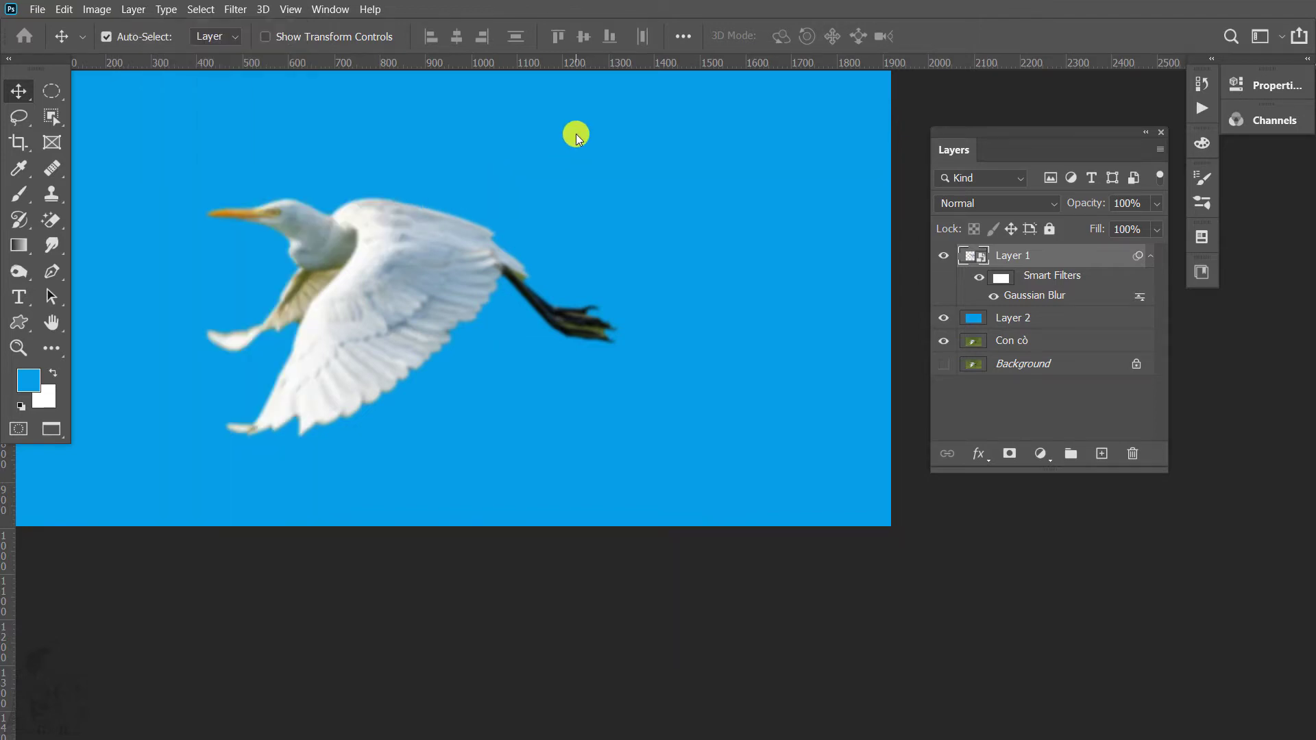
{"action": "key", "text": "ctrl+z"}
{"action": "left_click", "coordinate": [972, 256], "text": "ctrl"}
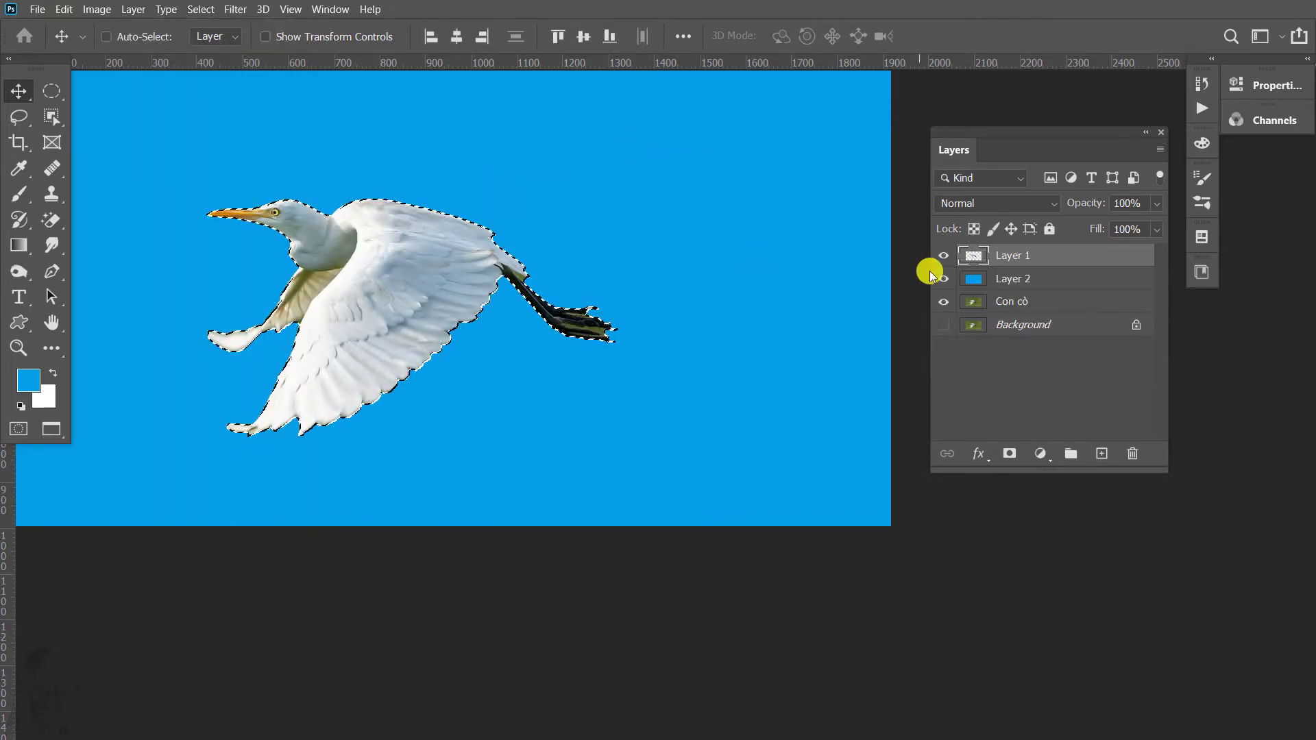
{"action": "key", "text": "ctrl+d"}
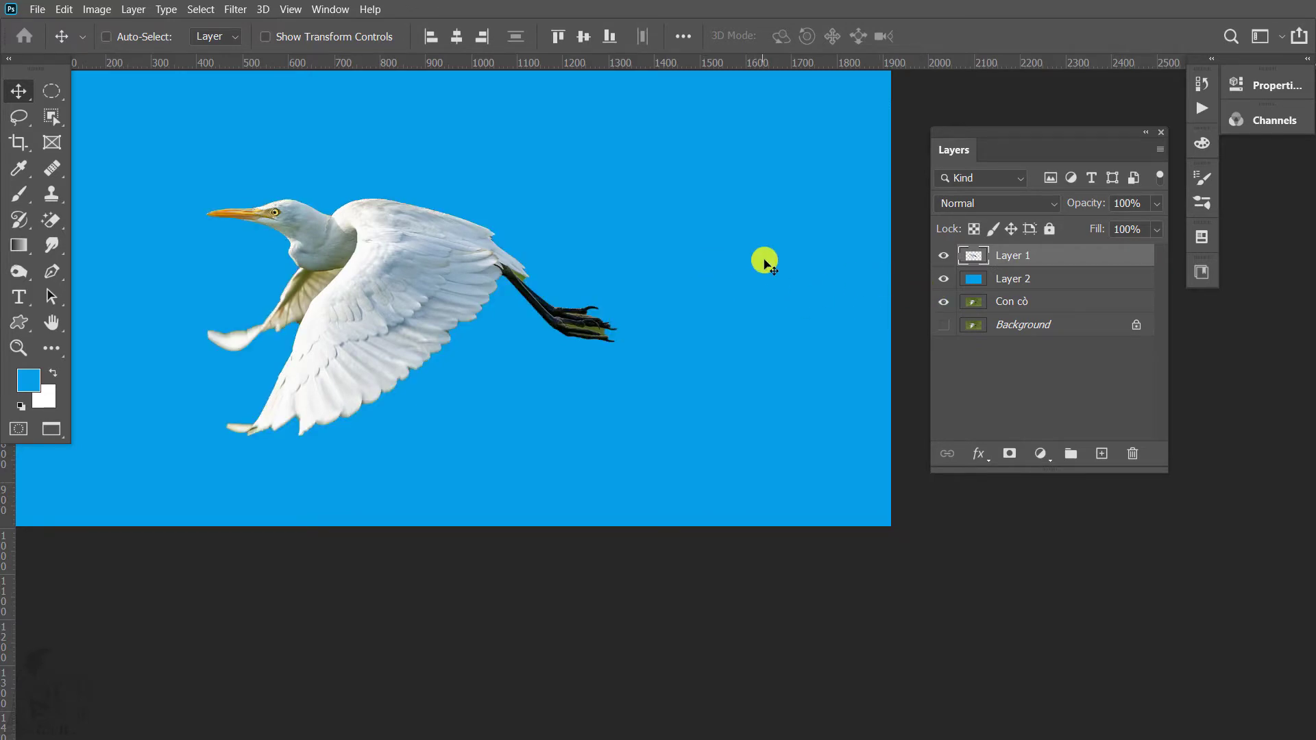
{"action": "left_click", "coordinate": [447, 244], "text": "ctrl"}
{"action": "left_click_drag", "start_coordinate": [447, 244], "coordinate": [587, 277]}
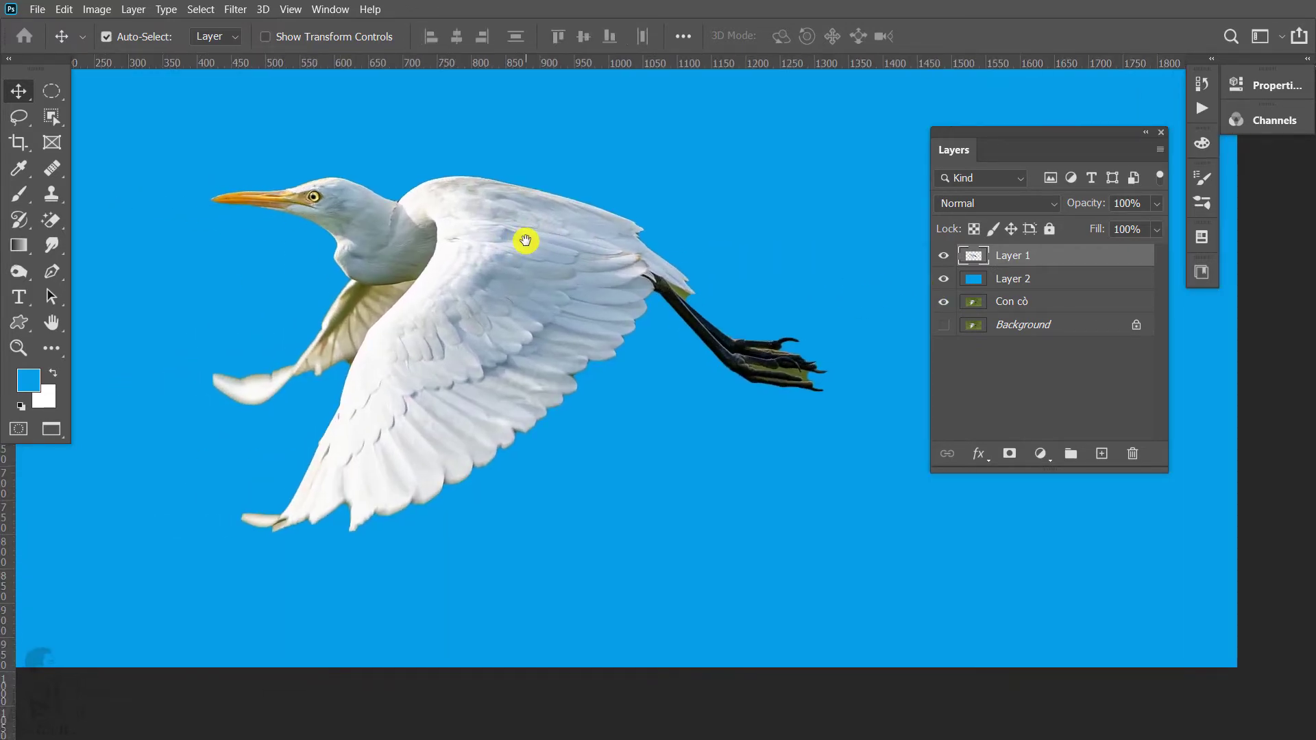
Step: Convert the cutout layer to a smart object, then rasterize it back to pixels
{"action": "right_click", "coordinate": [1013, 258]}
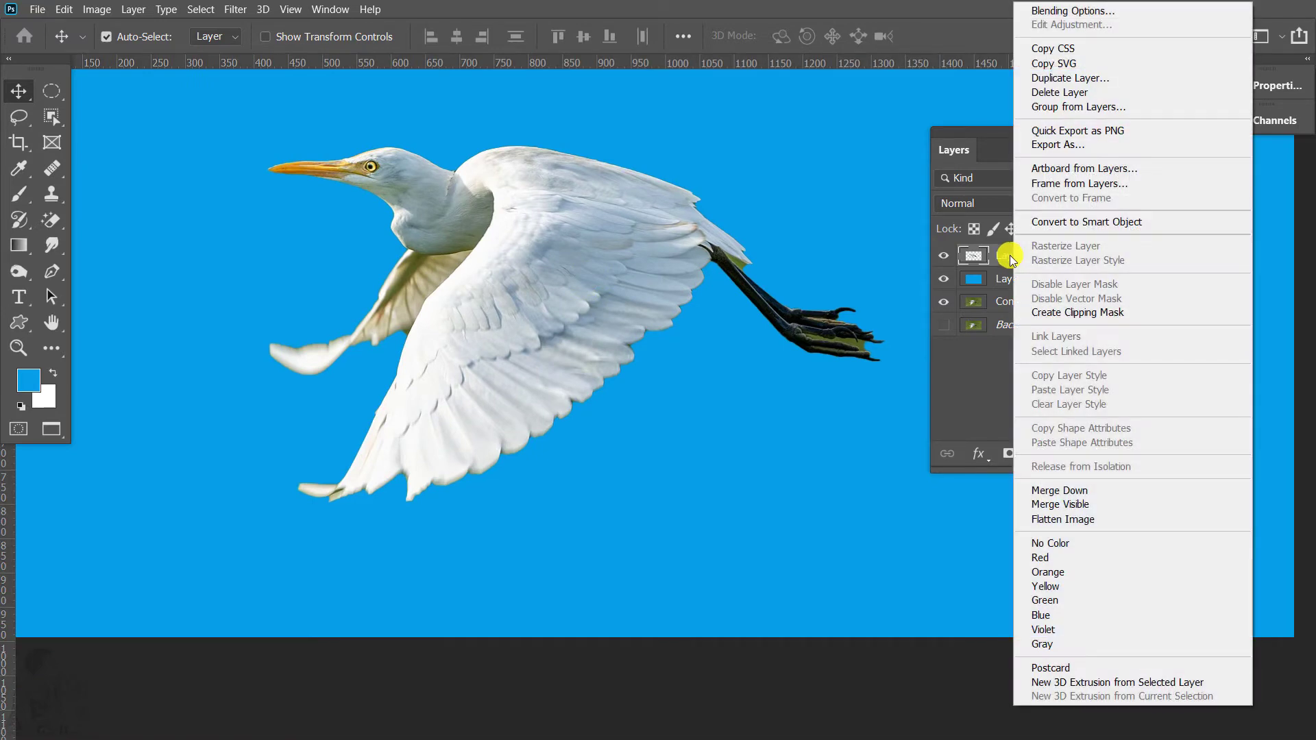
{"action": "left_click", "coordinate": [1072, 222]}
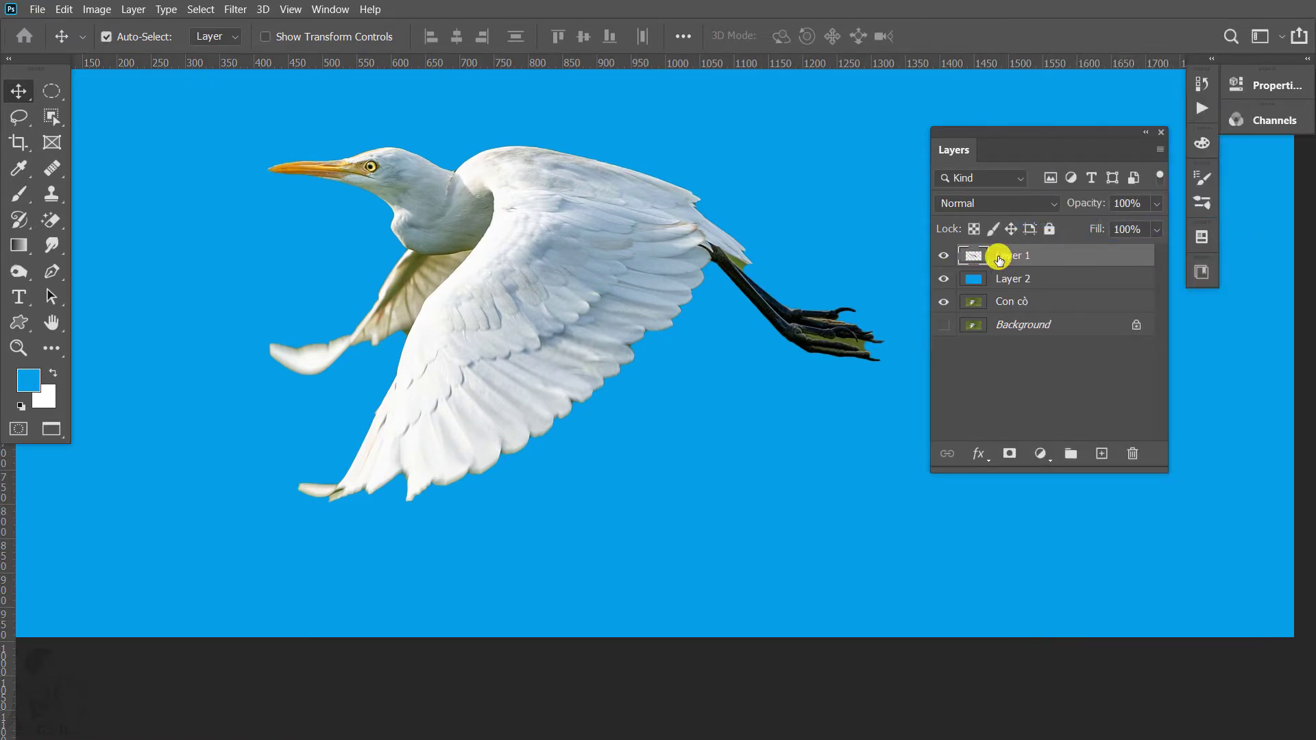
{"action": "right_click", "coordinate": [1000, 260]}
{"action": "left_click", "coordinate": [991, 261]}
{"action": "right_click", "coordinate": [995, 260]}
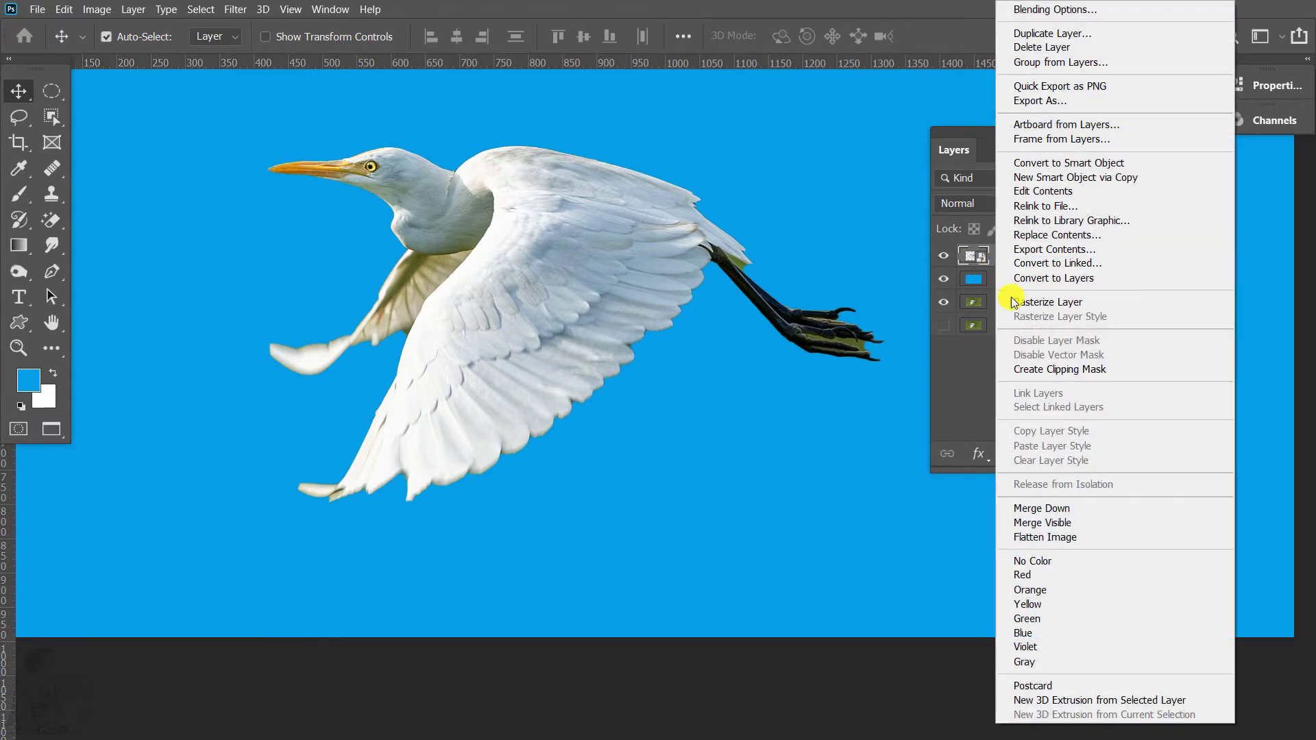
{"action": "left_click", "coordinate": [1052, 303]}
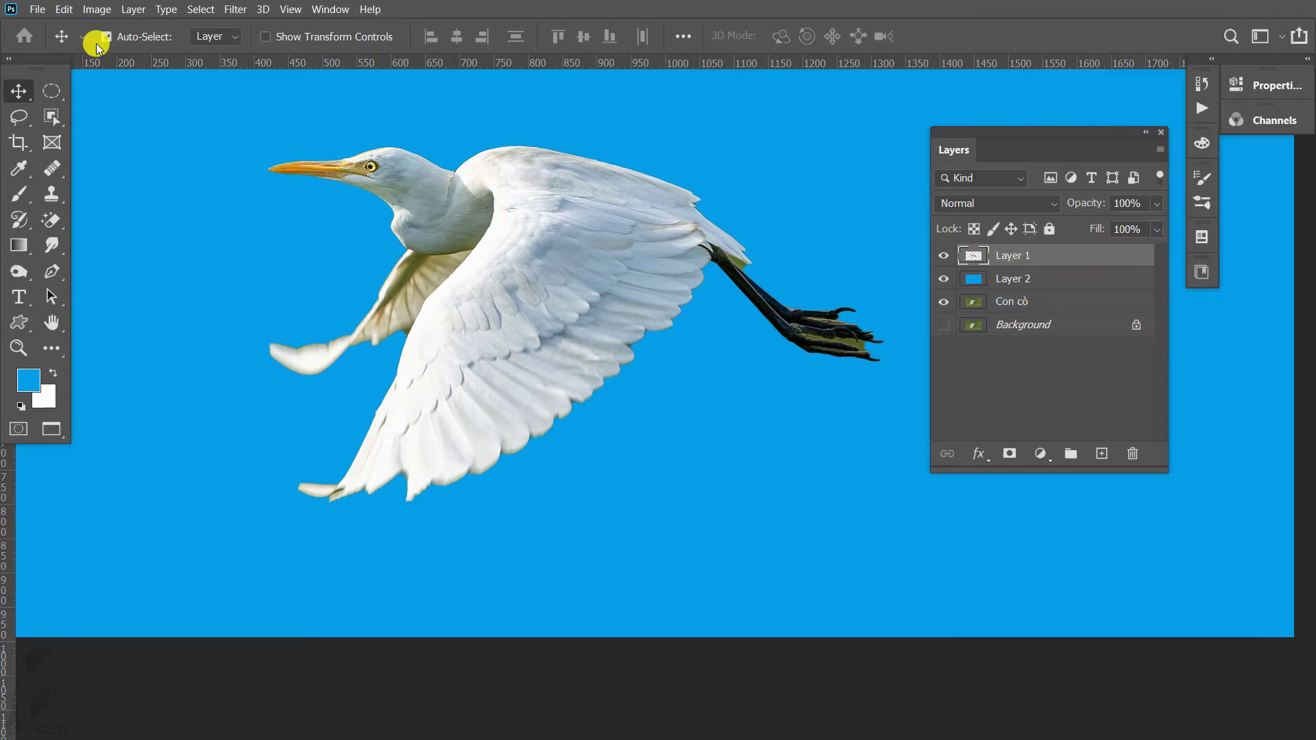
Step: Select Layer 1 with the egret and convert it to a smart object again
{"action": "left_click", "coordinate": [130, 10]}
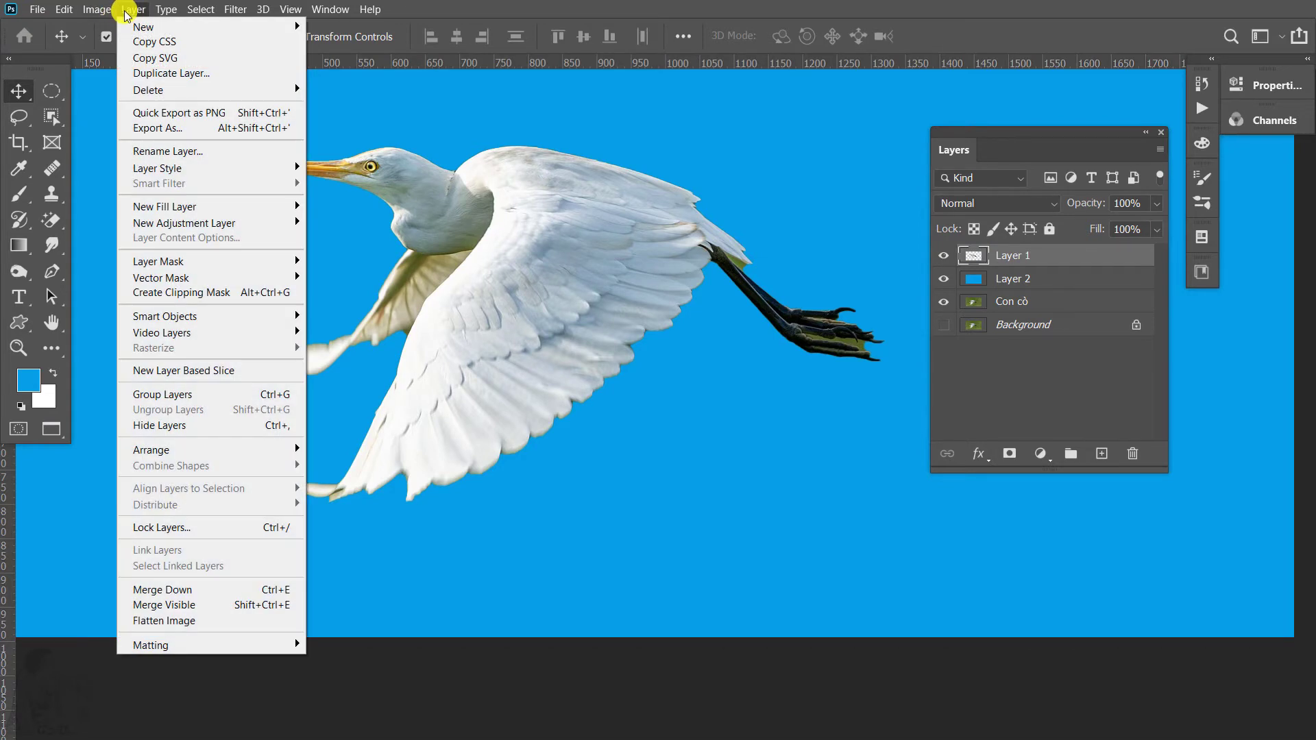
{"action": "left_click", "coordinate": [658, 139]}
{"action": "right_click", "coordinate": [1021, 257]}
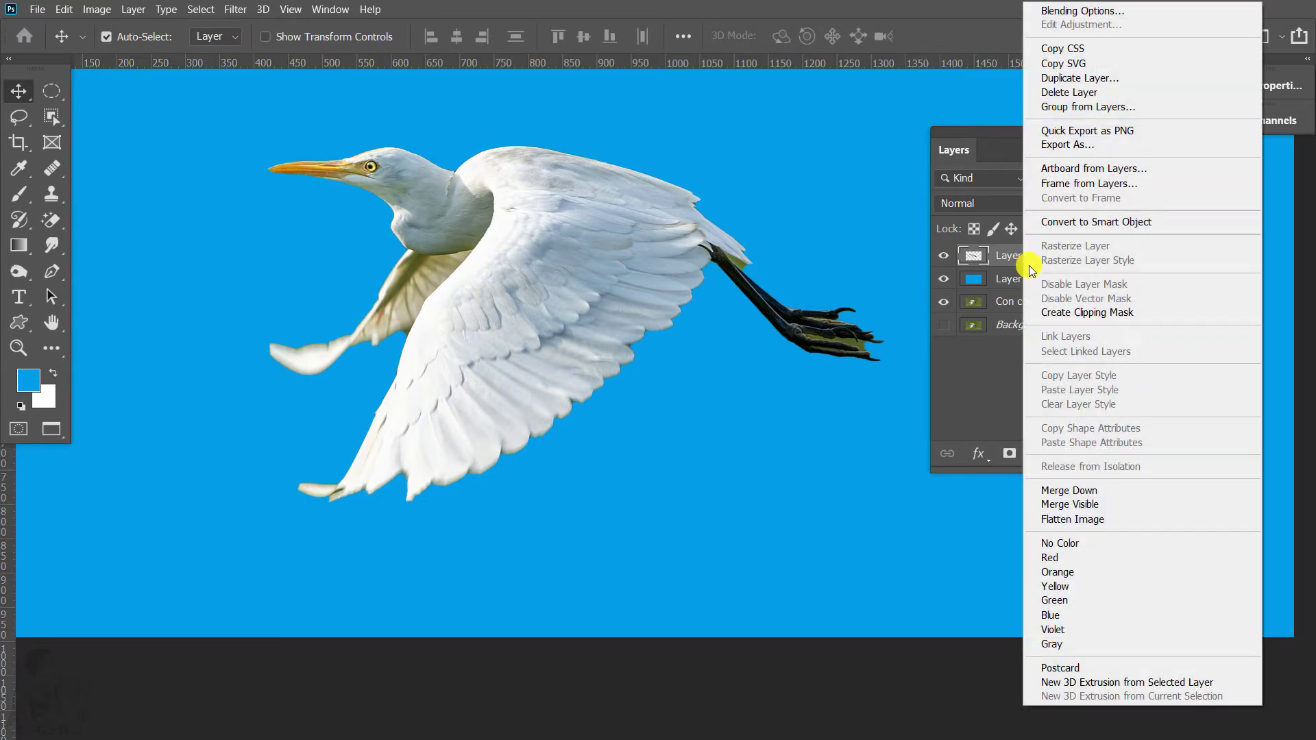
{"action": "left_click", "coordinate": [1092, 226]}
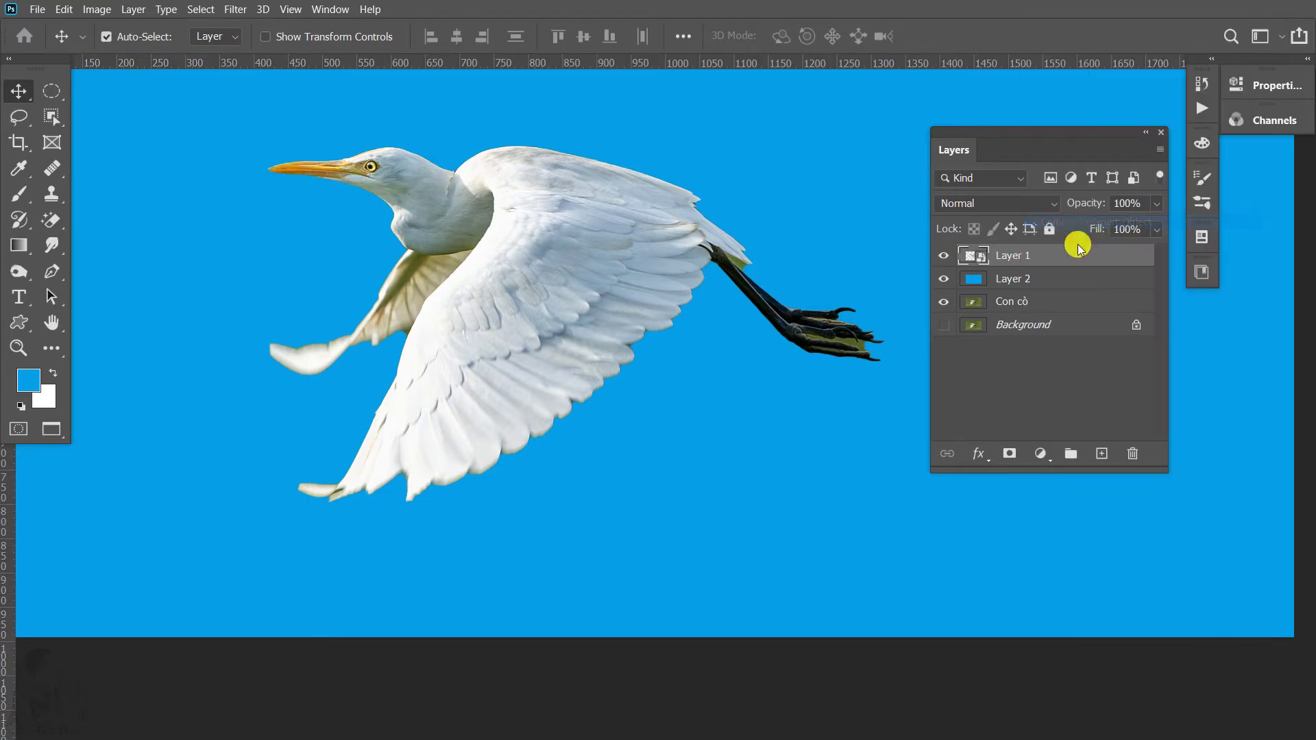
{"action": "scroll", "coordinate": [557, 233], "scroll_direction": "up", "scroll_amount": 2}
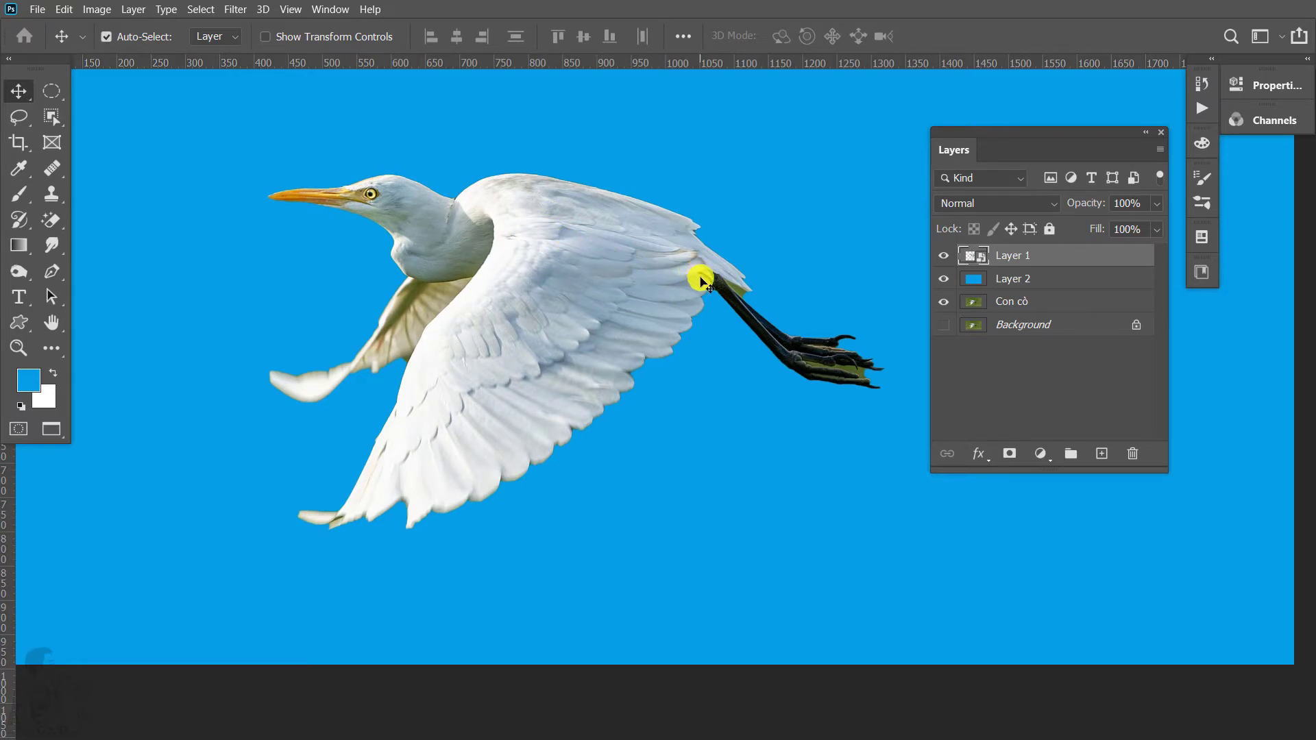
{"action": "right_click", "coordinate": [1006, 259]}
{"action": "left_click", "coordinate": [240, 11]}
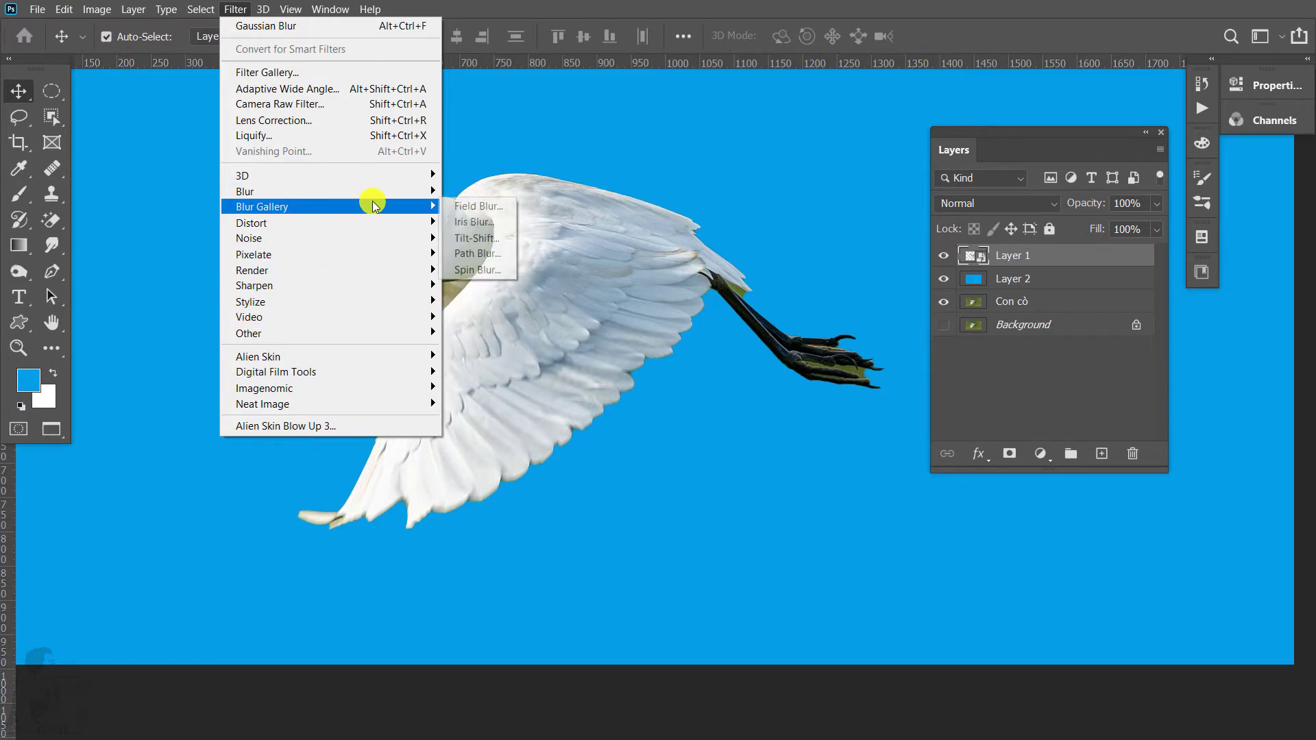
Step: Apply a 3,5 px Gaussian Blur smart filter to the egret, then disable it
{"action": "mouse_move", "coordinate": [245, 191]}
{"action": "left_click", "coordinate": [480, 253]}
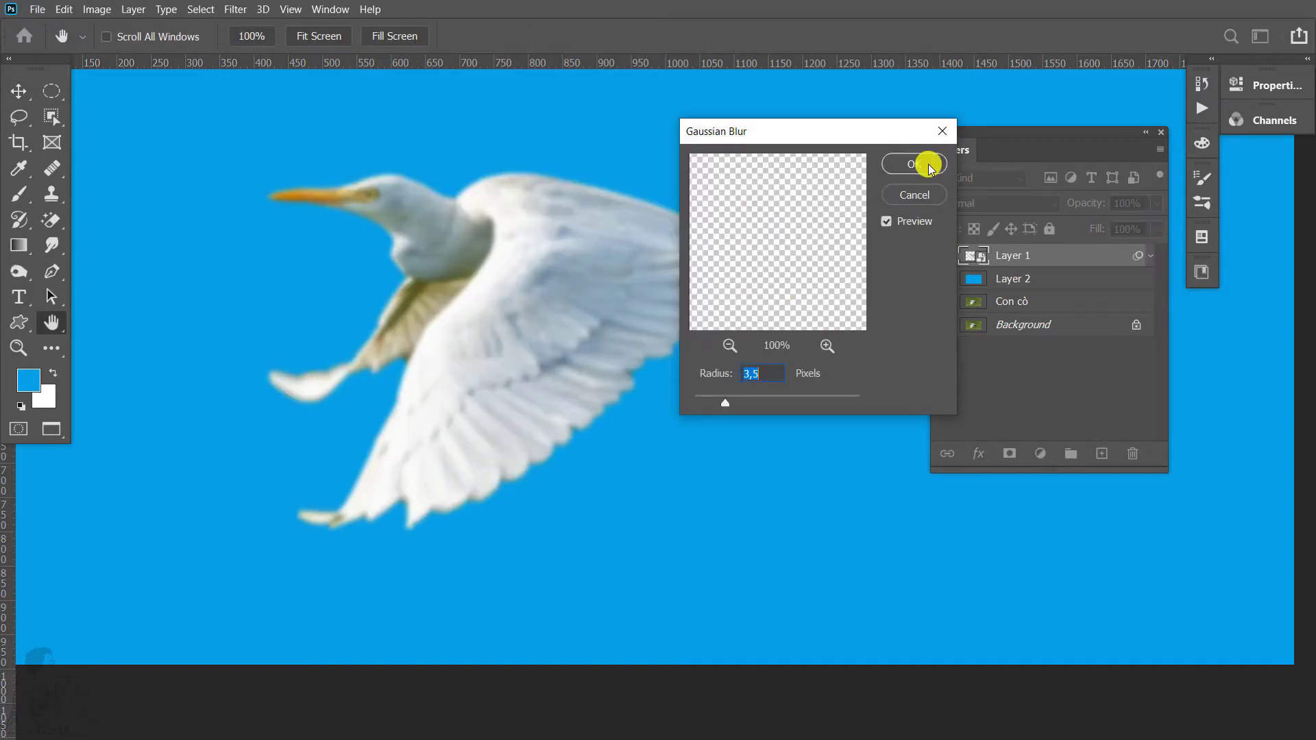
{"action": "left_click", "coordinate": [925, 165]}
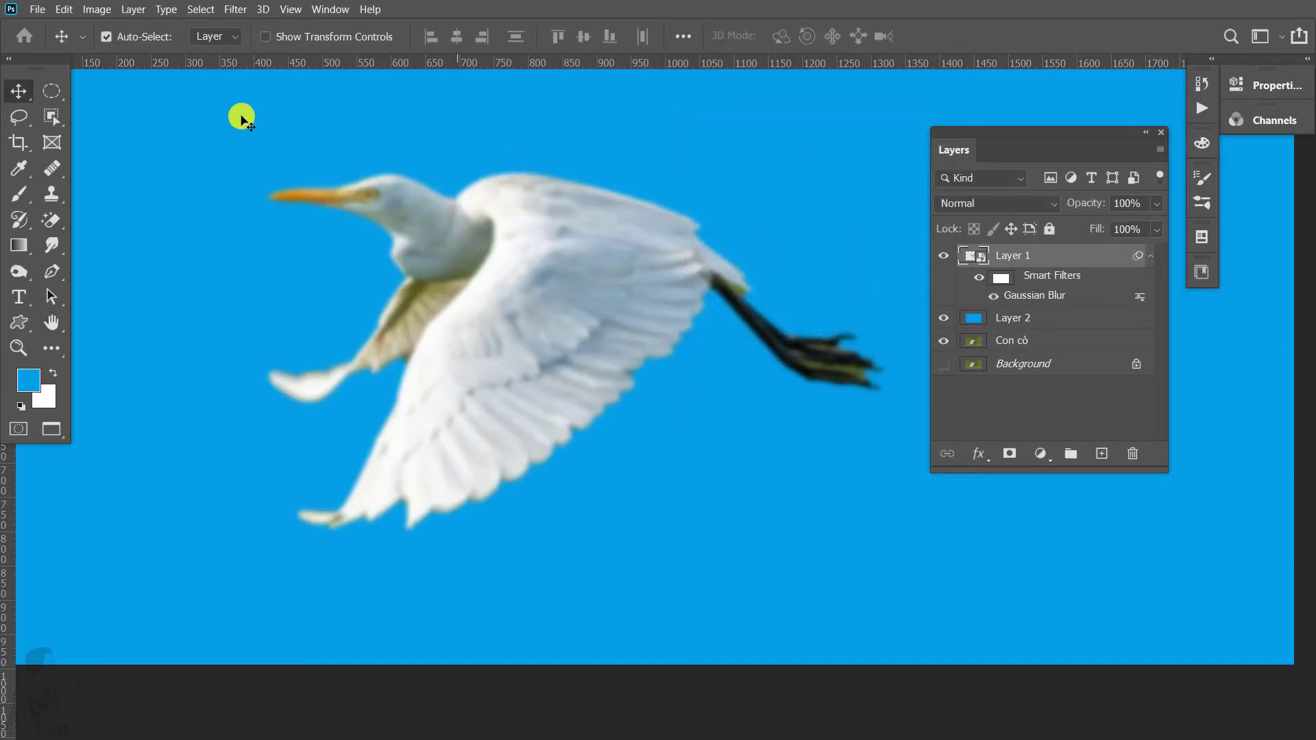
{"action": "left_click", "coordinate": [127, 12]}
{"action": "mouse_move", "coordinate": [159, 183]}
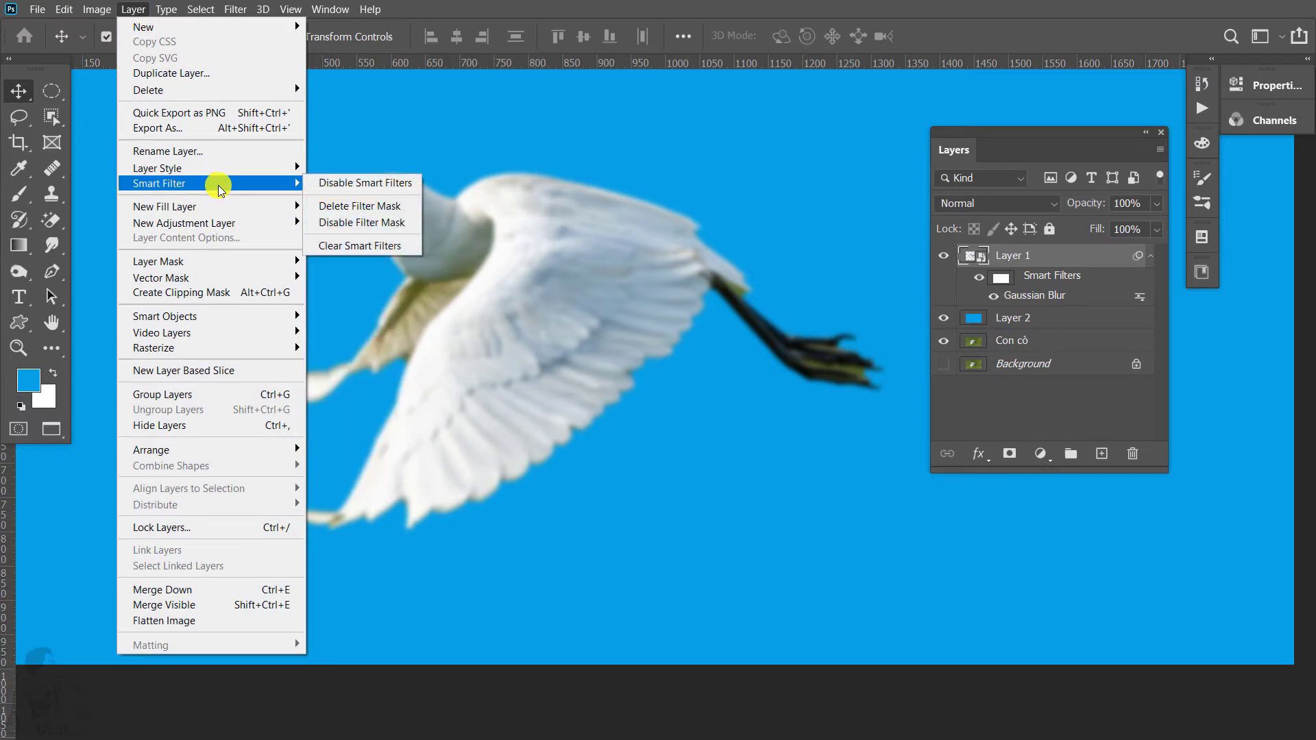
{"action": "left_click", "coordinate": [338, 184]}
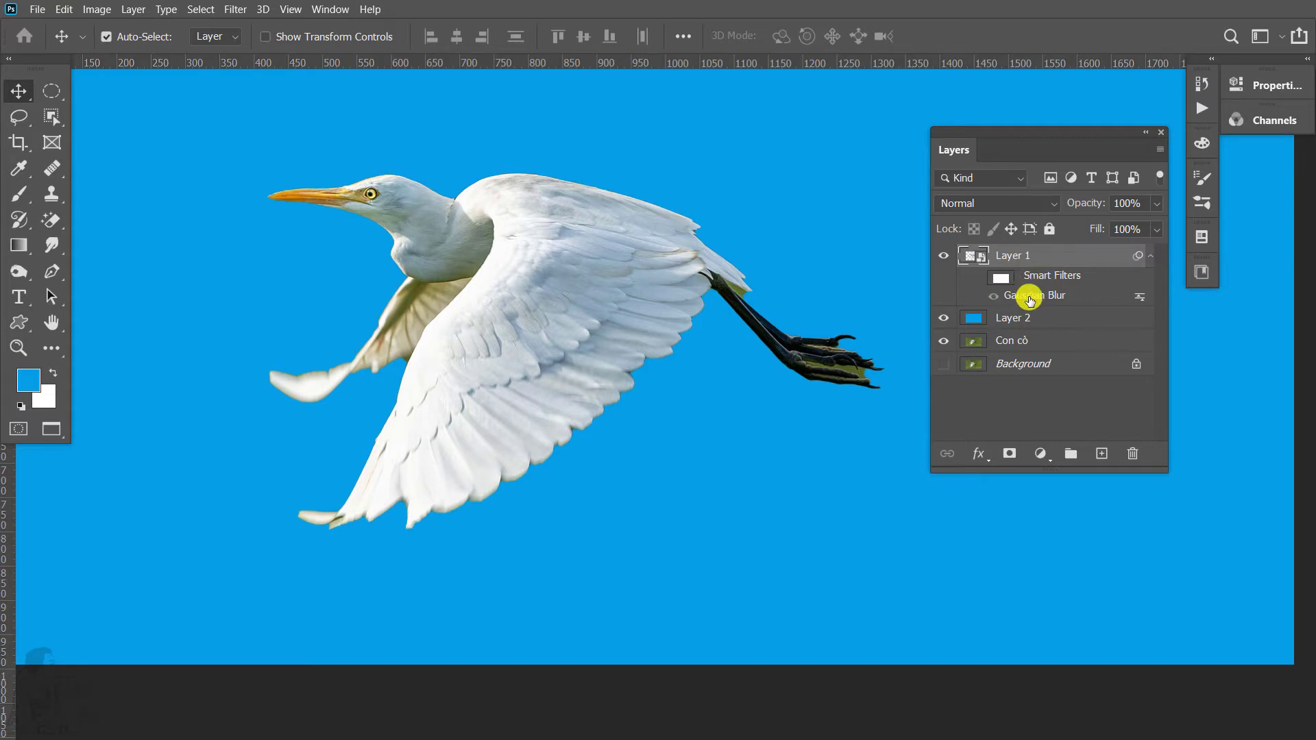
Step: Re-enable the blur smart filter, then clear all smart filters from Layer 1
{"action": "left_click", "coordinate": [133, 10]}
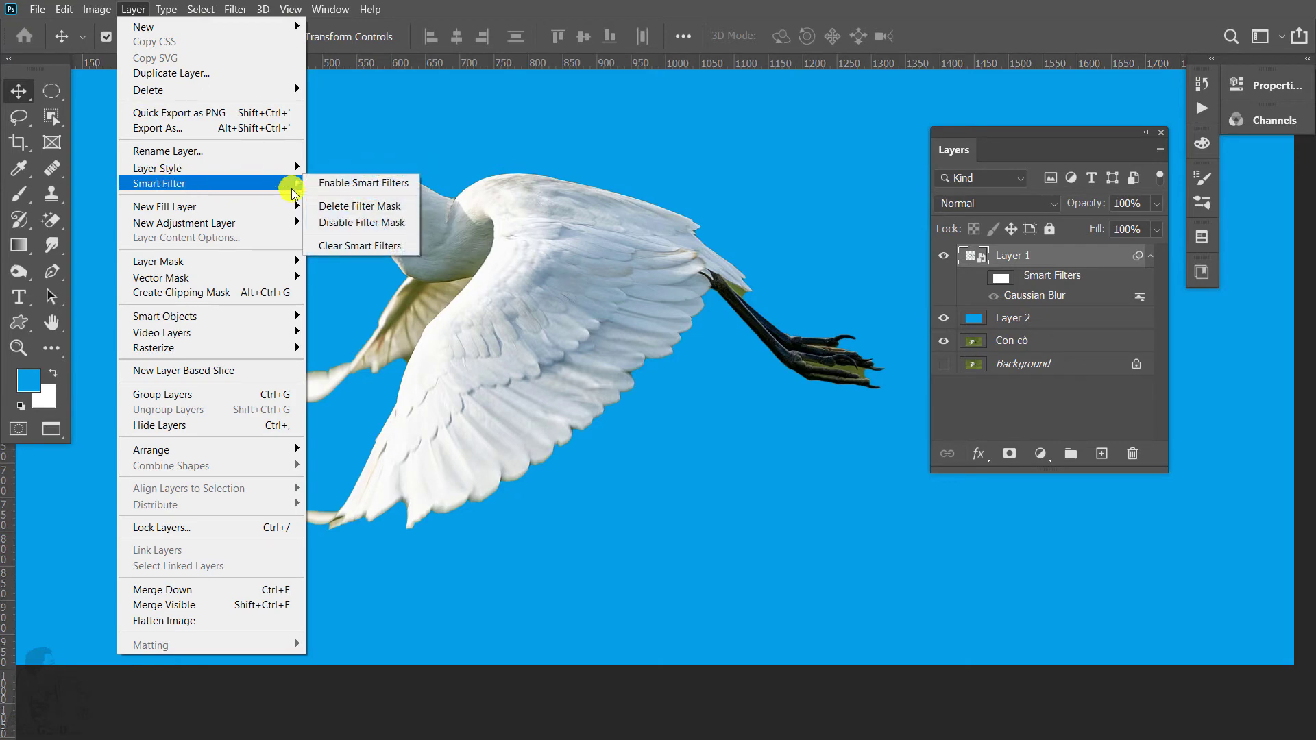
{"action": "left_click", "coordinate": [376, 184]}
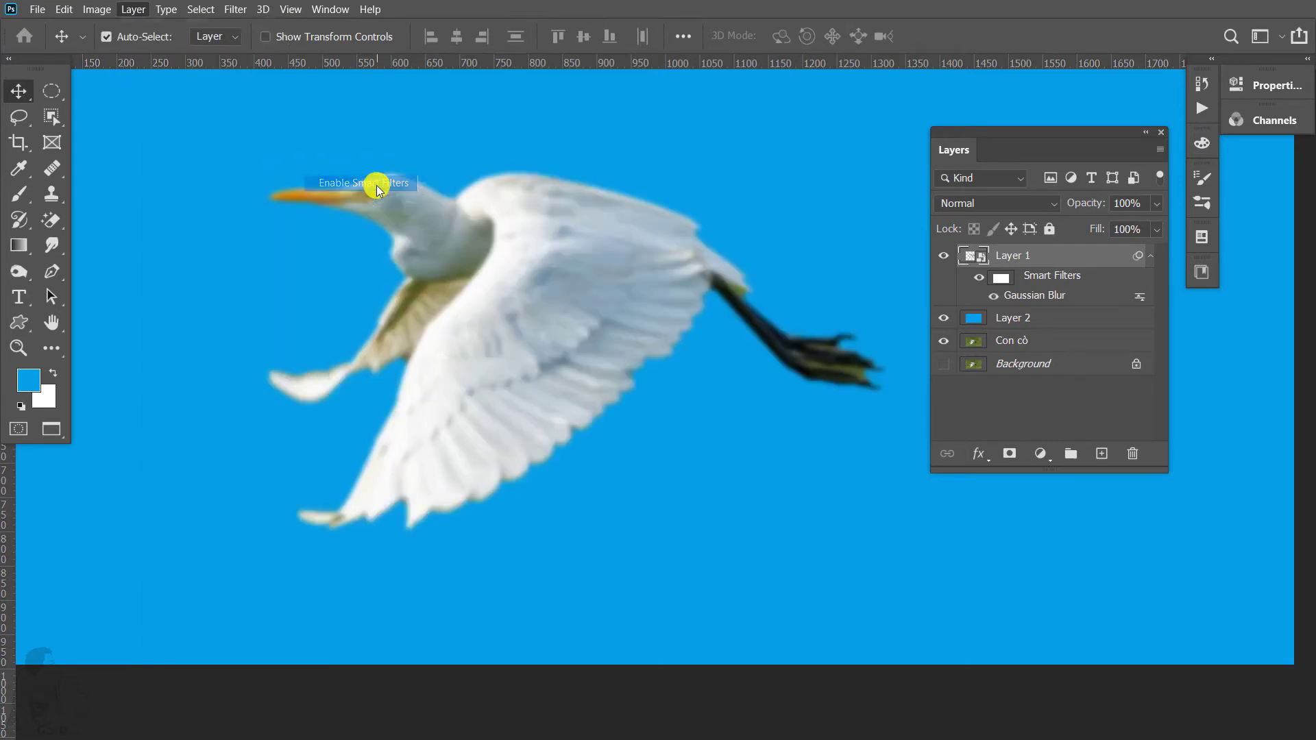
{"action": "left_click", "coordinate": [133, 9]}
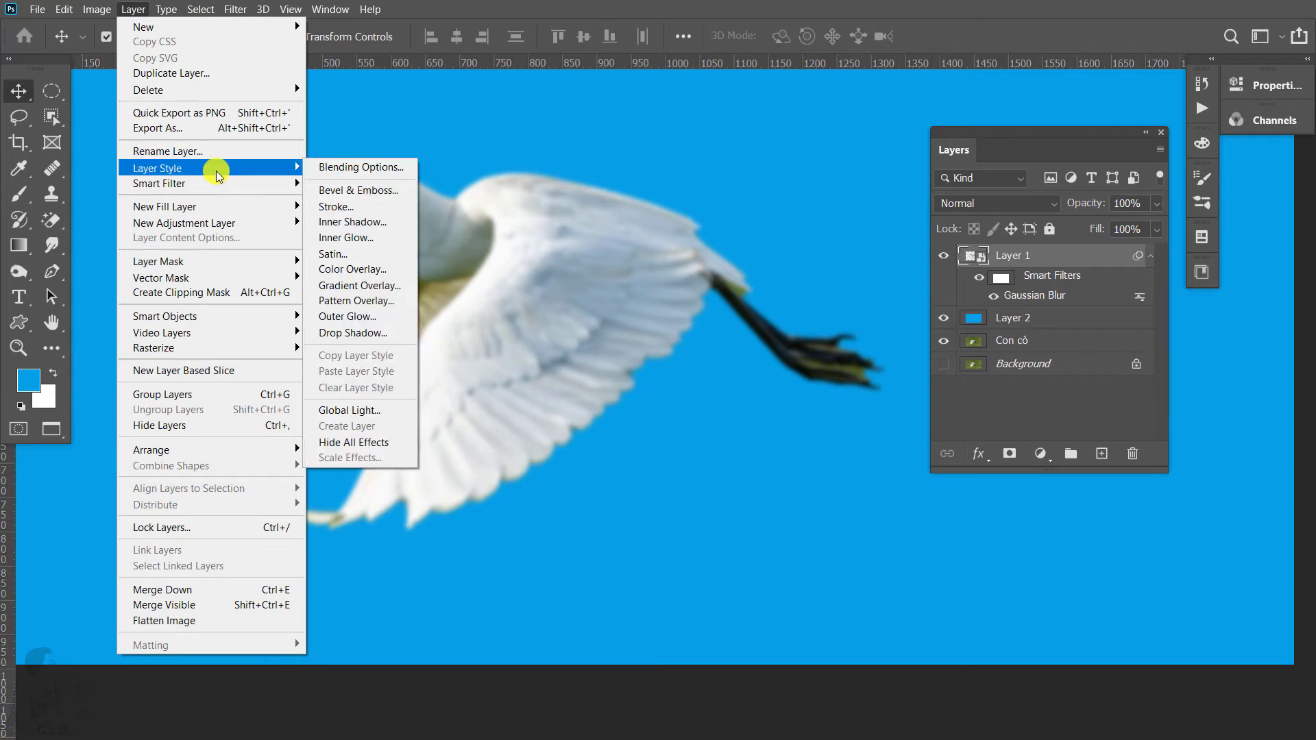
{"action": "mouse_move", "coordinate": [159, 183]}
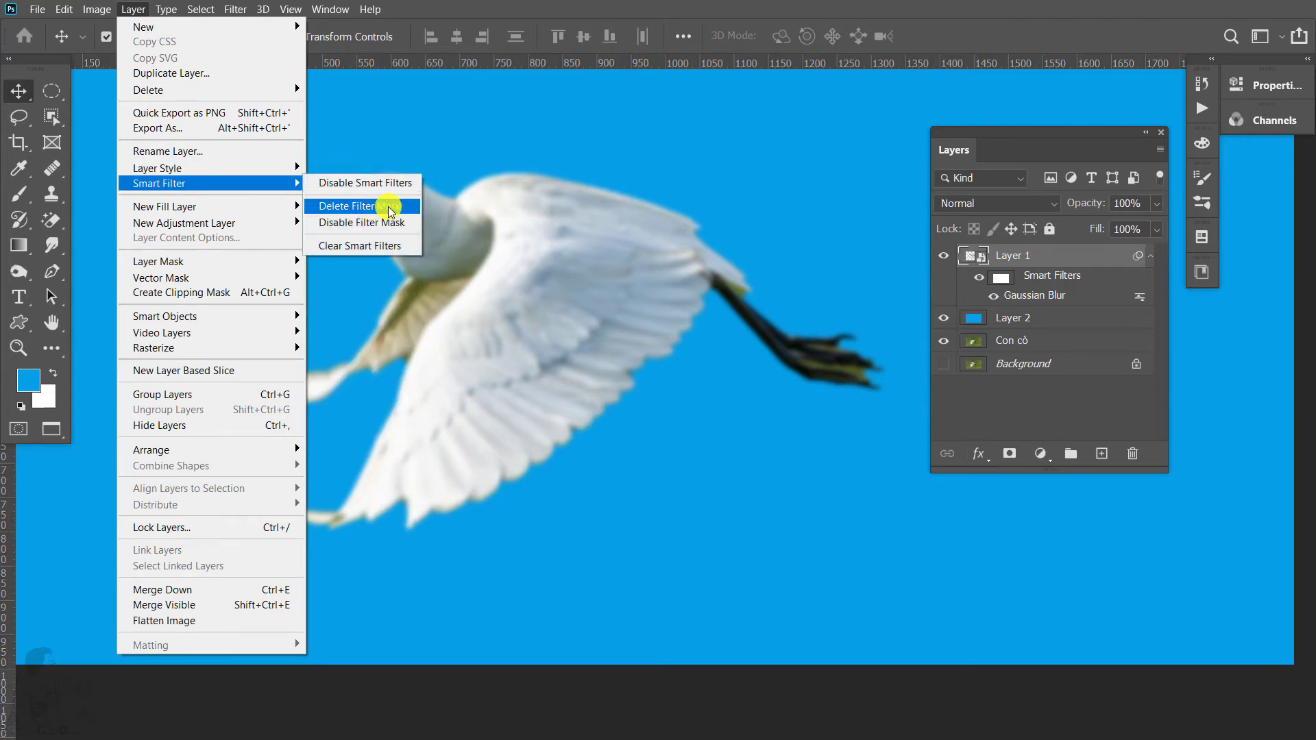
{"action": "left_click", "coordinate": [388, 249]}
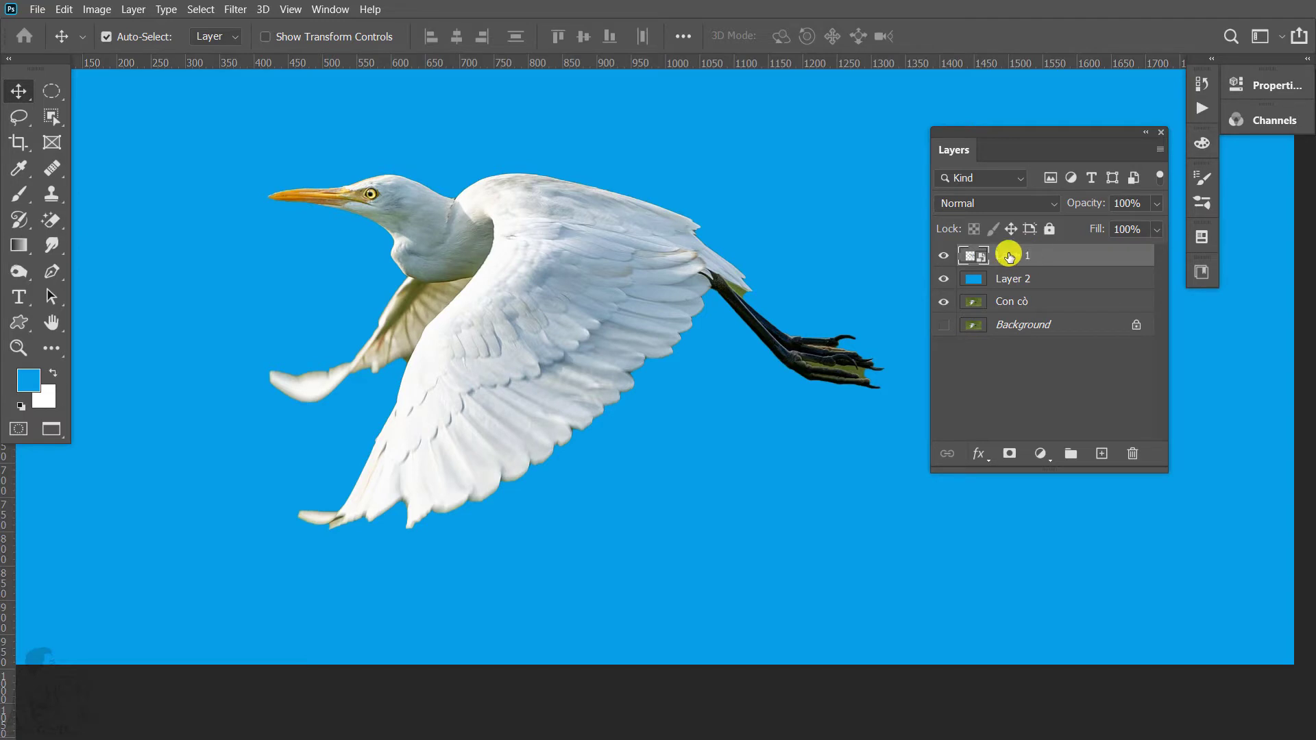
{"action": "left_click", "coordinate": [133, 10]}
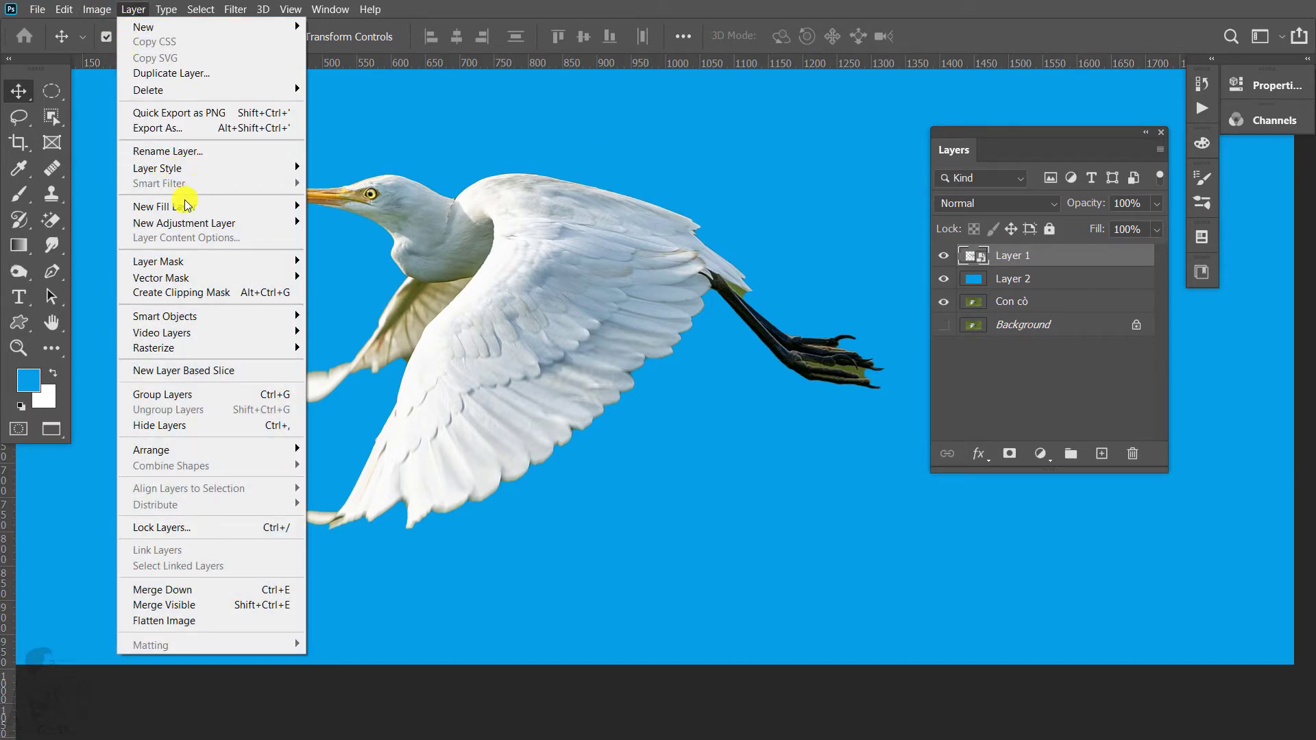
{"action": "mouse_move", "coordinate": [165, 207]}
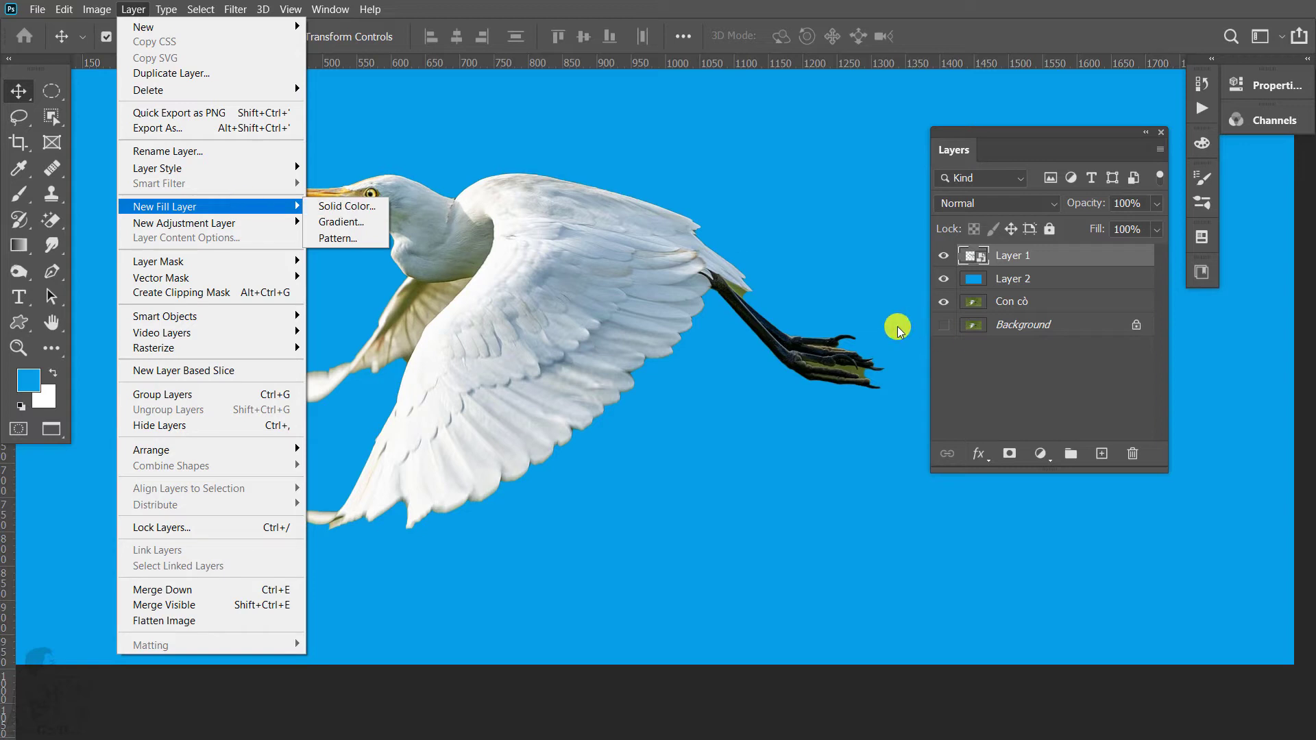
Step: Add an empty Layer 3 with Ctrl+Shift+N
{"action": "left_click", "coordinate": [1008, 260]}
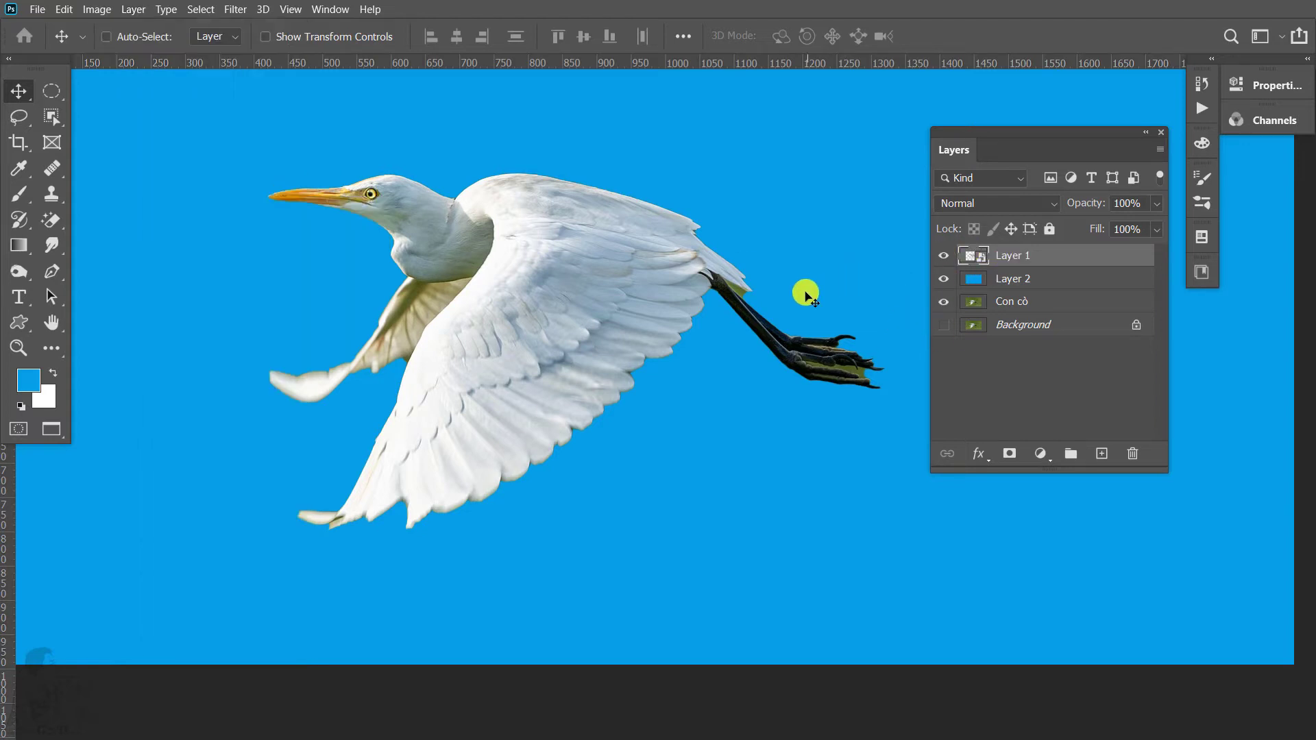
{"action": "key", "text": "ctrl+shift+n"}
{"action": "key", "text": "Return"}
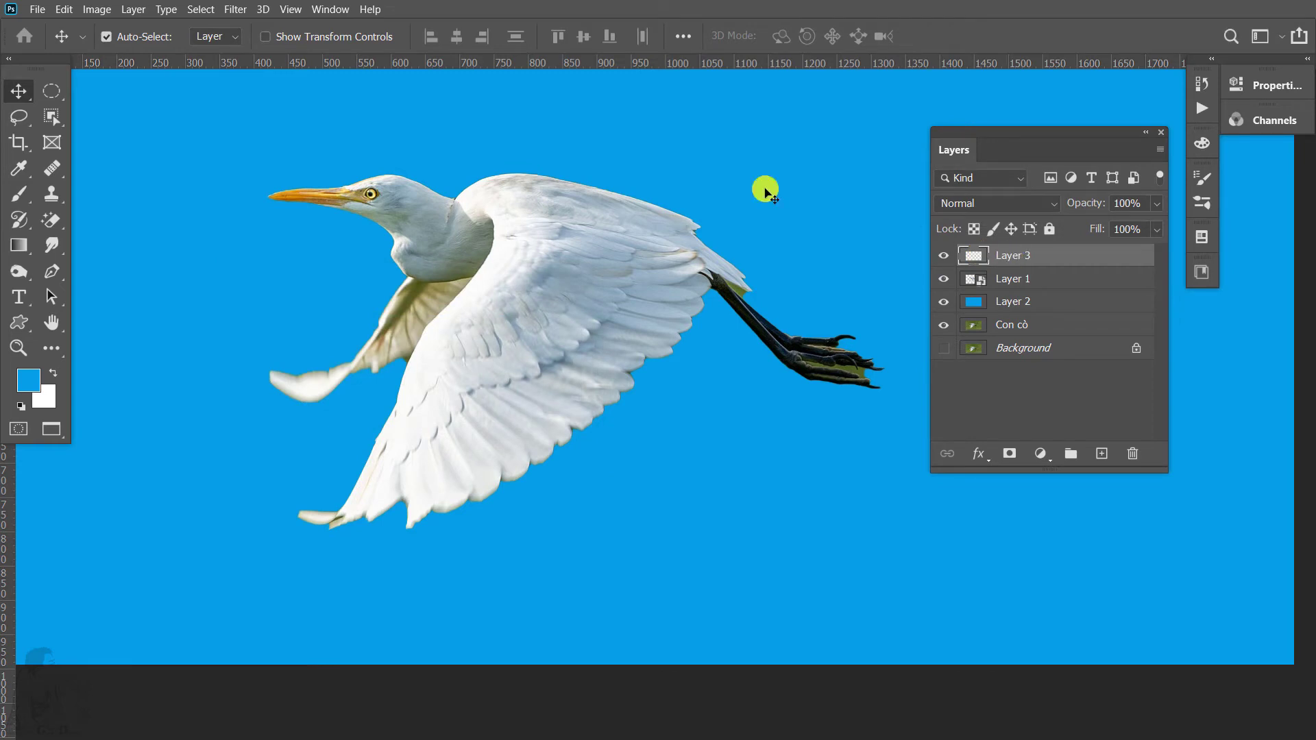
Step: Try a yellow Solid Color fill layer over the canvas, then undo it
{"action": "left_click", "coordinate": [125, 11]}
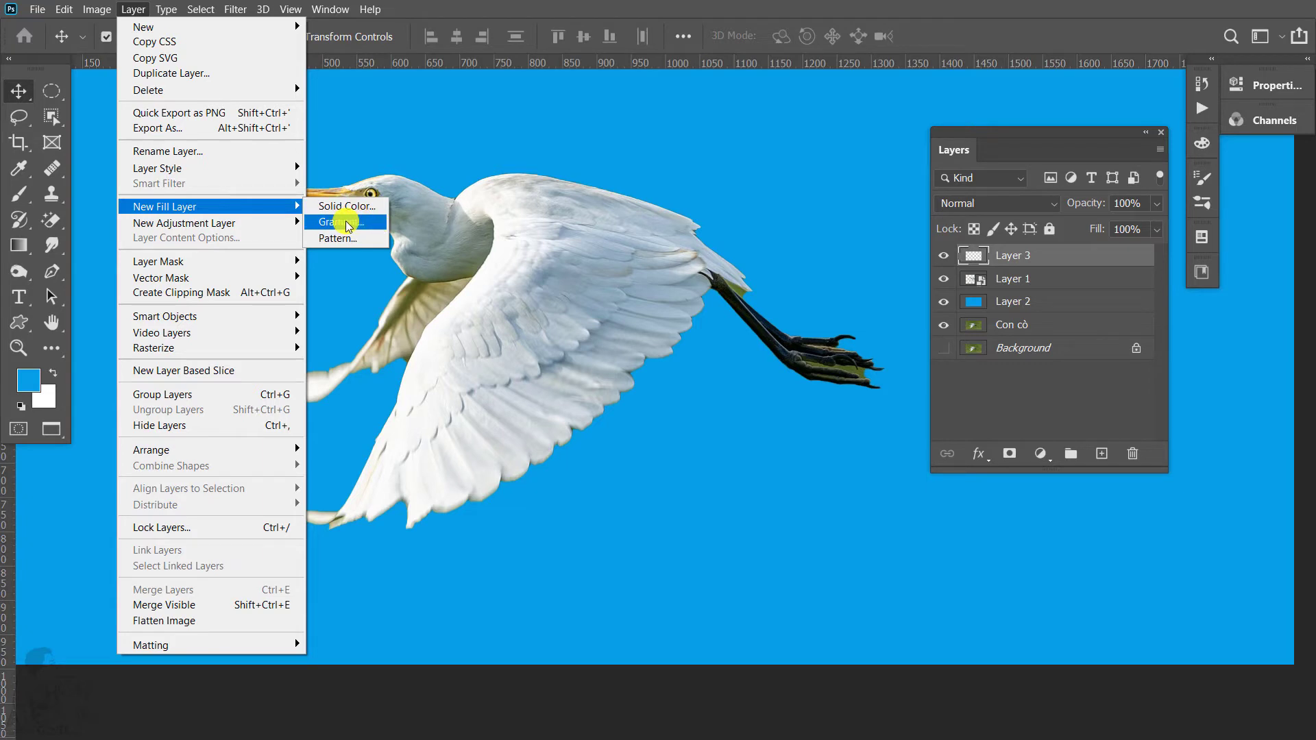
{"action": "left_click", "coordinate": [351, 206]}
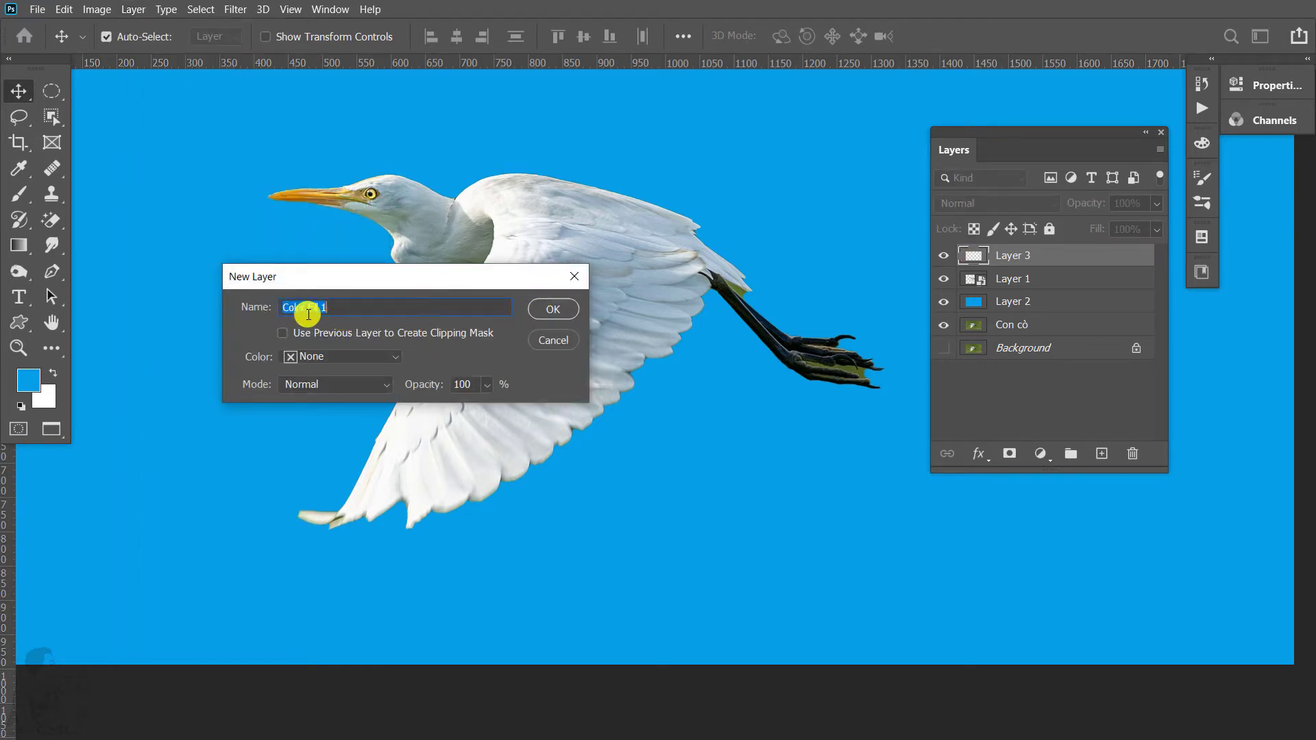
{"action": "left_click", "coordinate": [549, 311]}
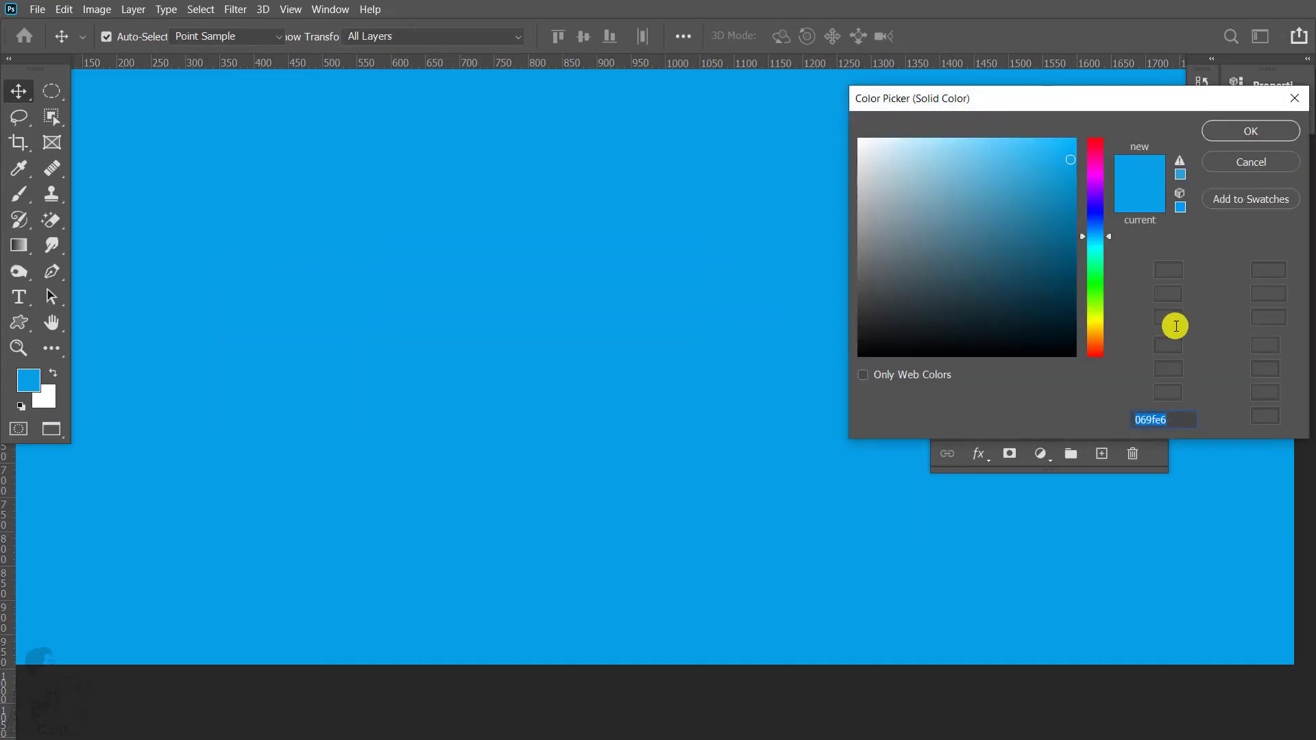
{"action": "left_click_drag", "start_coordinate": [1206, 108], "coordinate": [687, 153]}
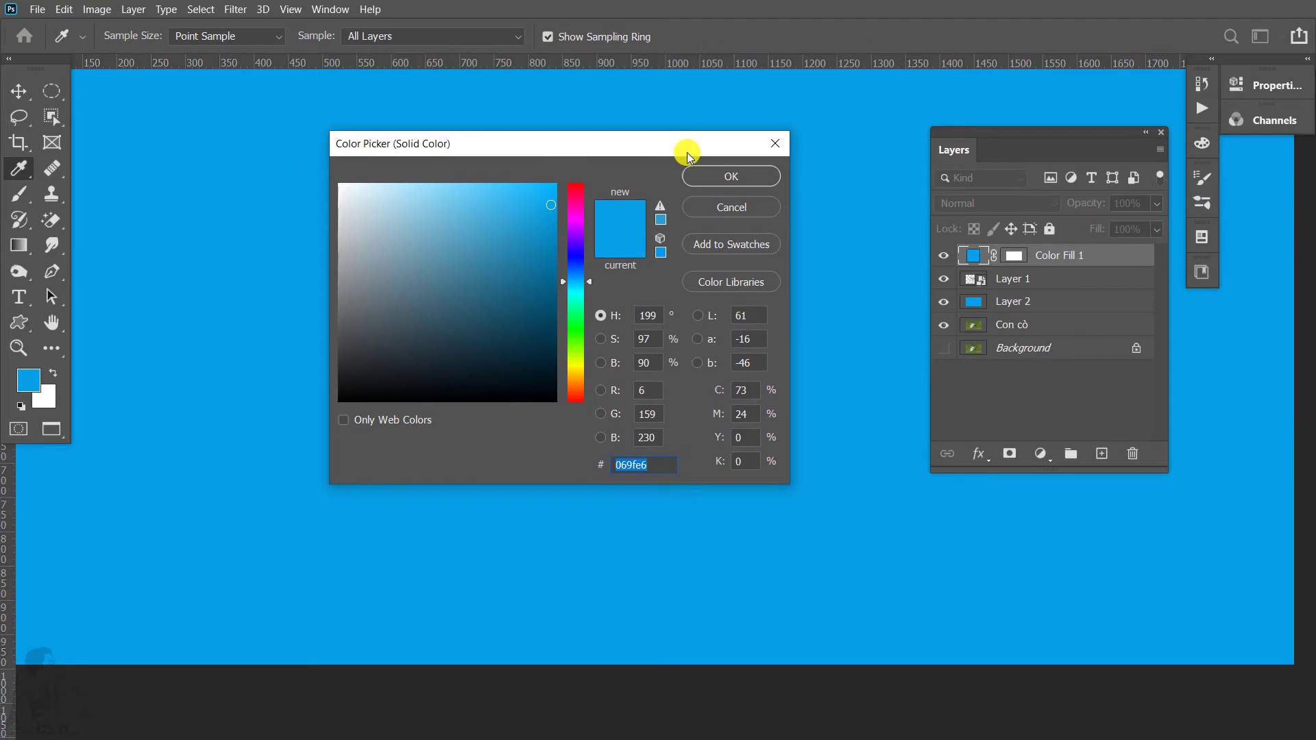
{"action": "left_click", "coordinate": [576, 370]}
{"action": "left_click", "coordinate": [717, 177]}
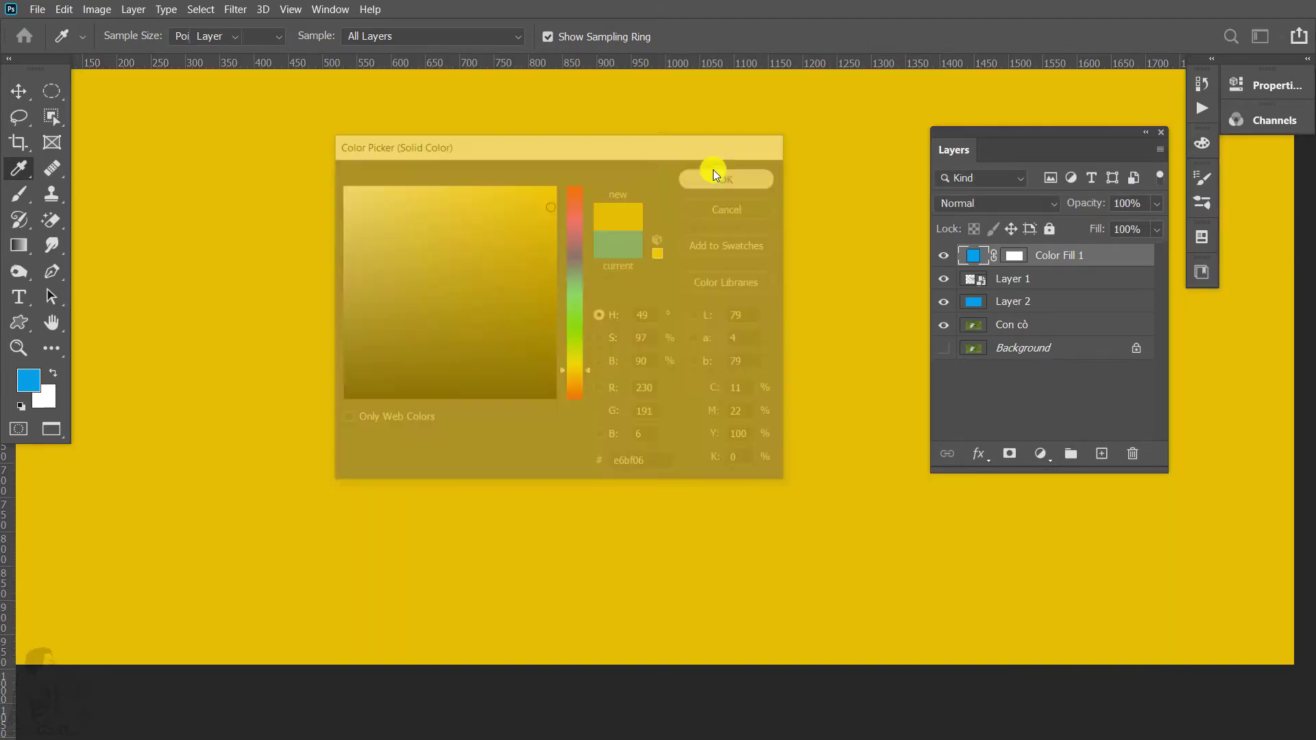
{"action": "key", "text": "v"}
{"action": "key", "text": "ctrl+minus"}
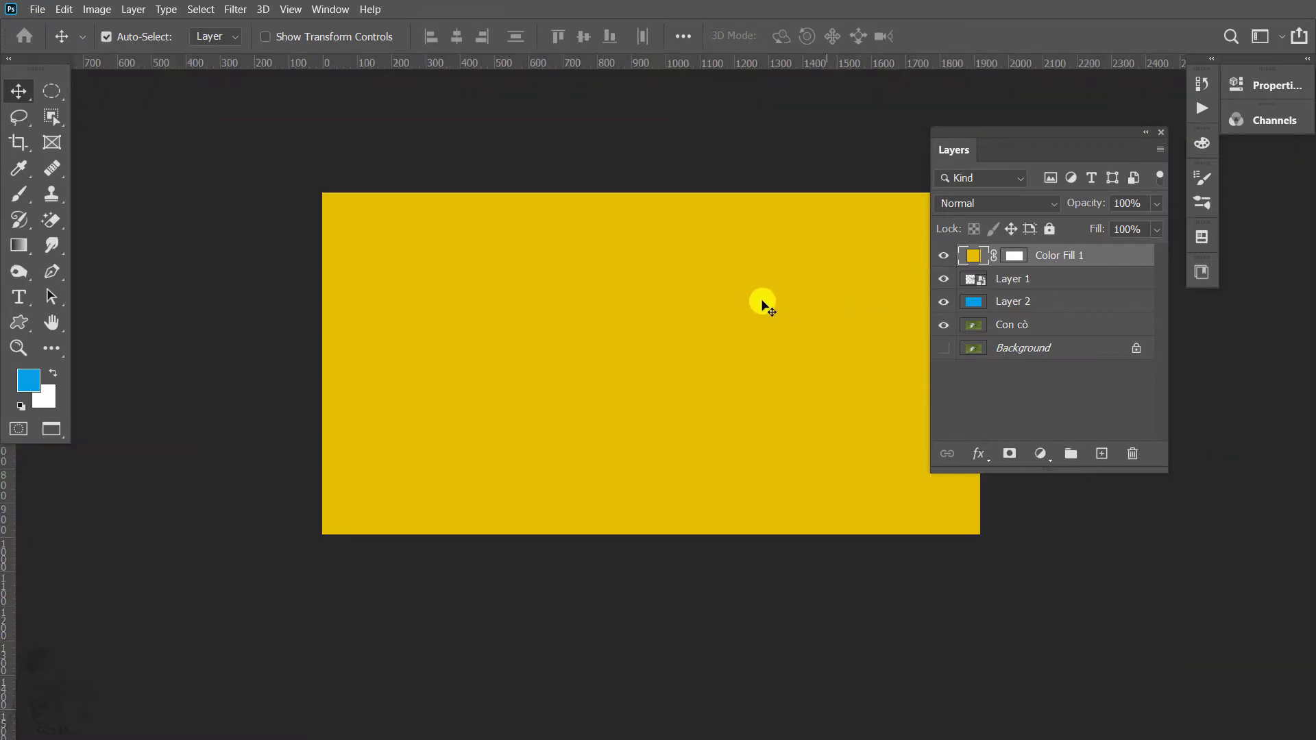
{"action": "scroll", "coordinate": [606, 294], "scroll_direction": "right", "scroll_amount": 2}
{"action": "scroll", "coordinate": [605, 294], "scroll_direction": "right", "scroll_amount": 2}
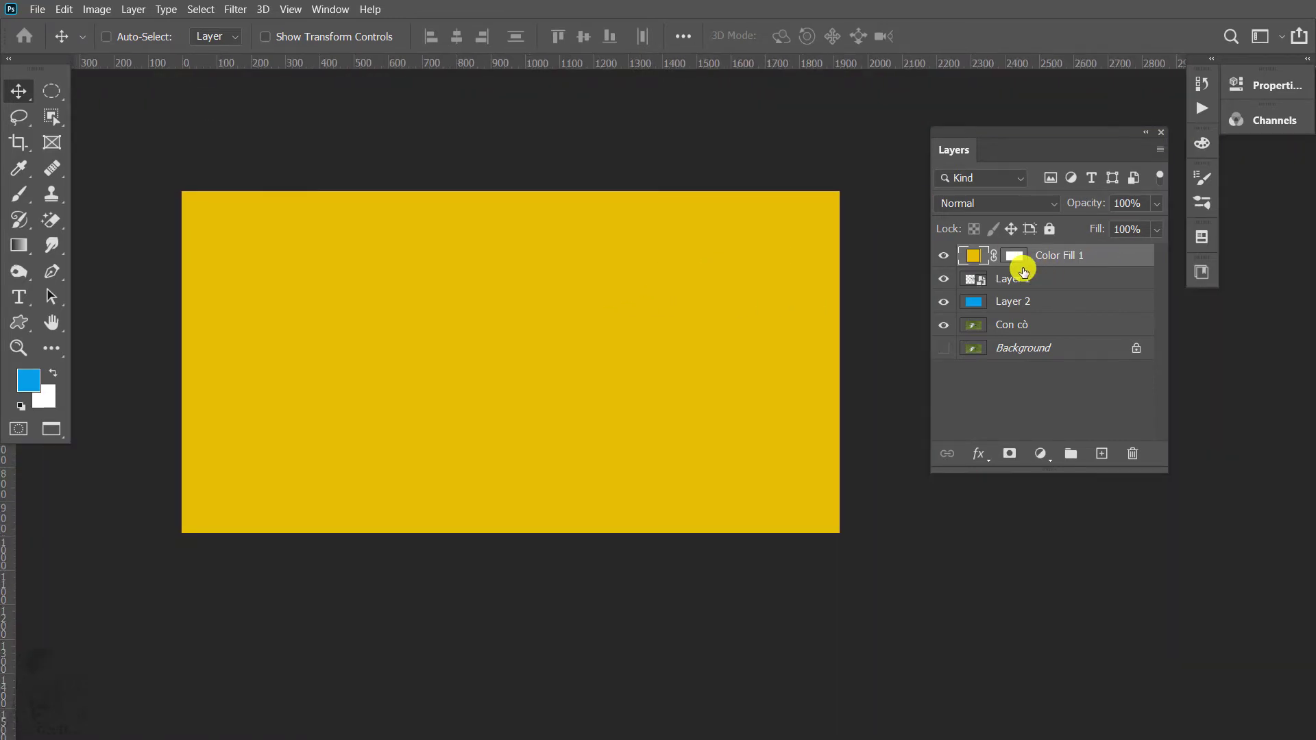
{"action": "key", "text": "ctrl+z"}
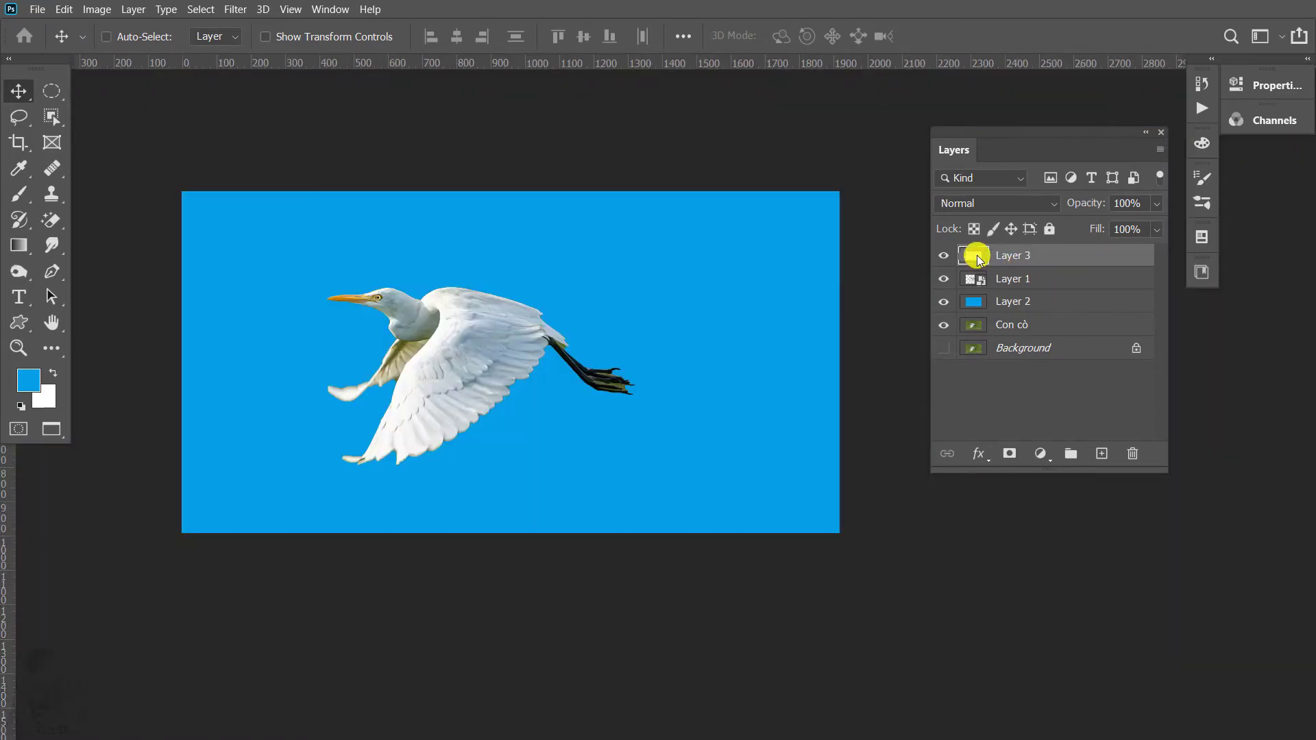
Step: Load the egret's outline as a selection from its layer thumbnail
{"action": "left_click", "coordinate": [976, 257], "text": "ctrl"}
{"action": "left_click", "coordinate": [647, 284]}
{"action": "left_click", "coordinate": [973, 280], "text": "ctrl"}
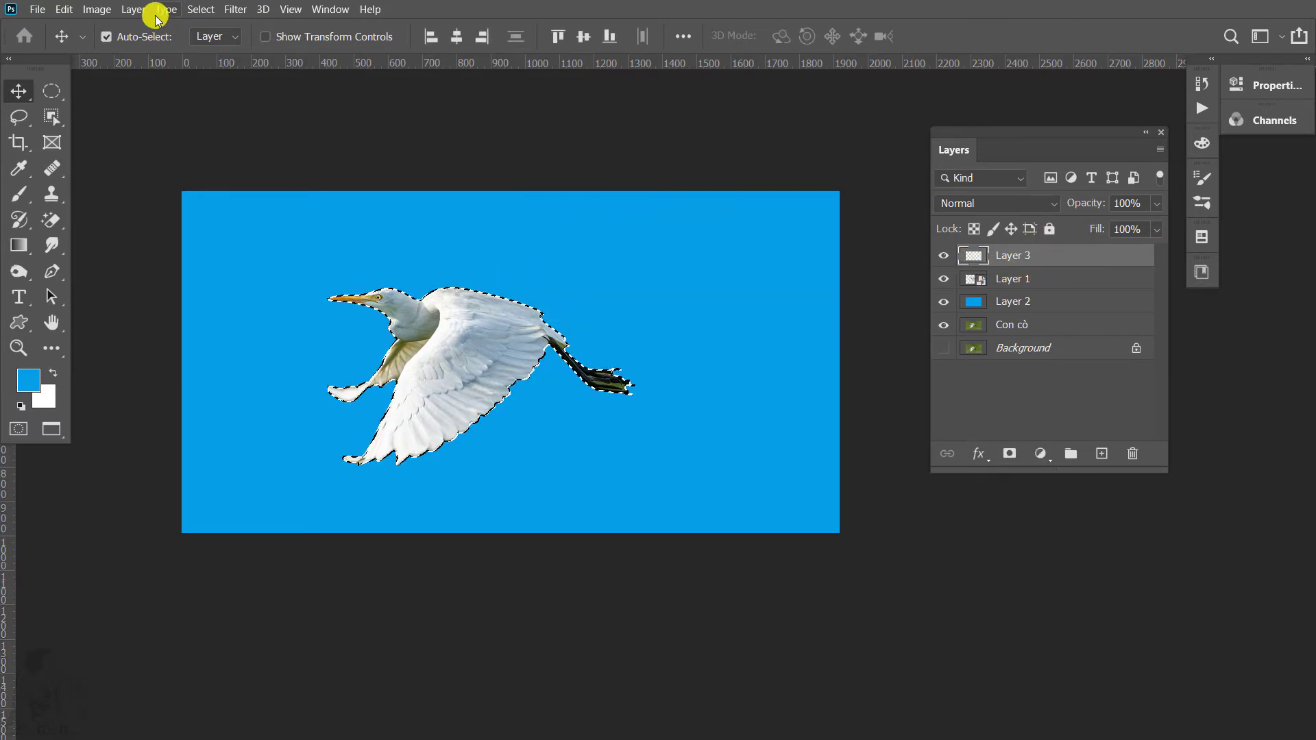
{"action": "left_click", "coordinate": [132, 10]}
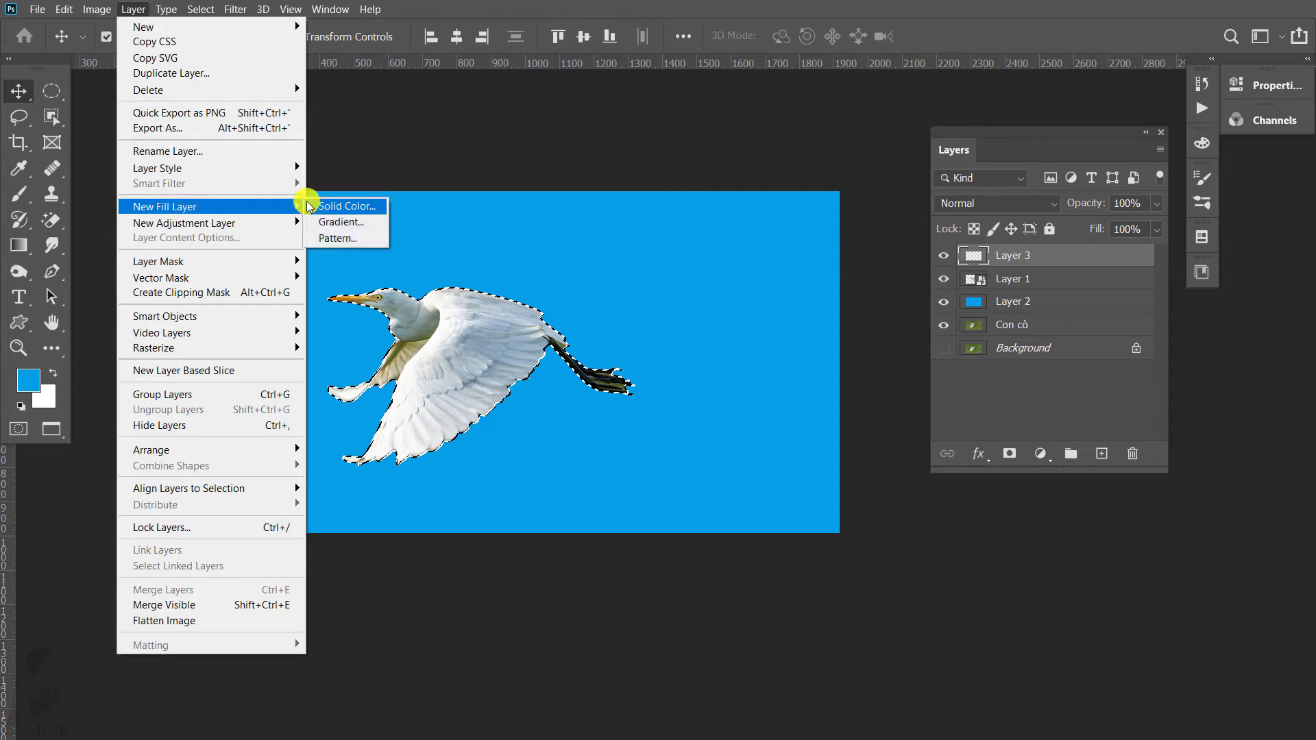
{"action": "left_click", "coordinate": [311, 201]}
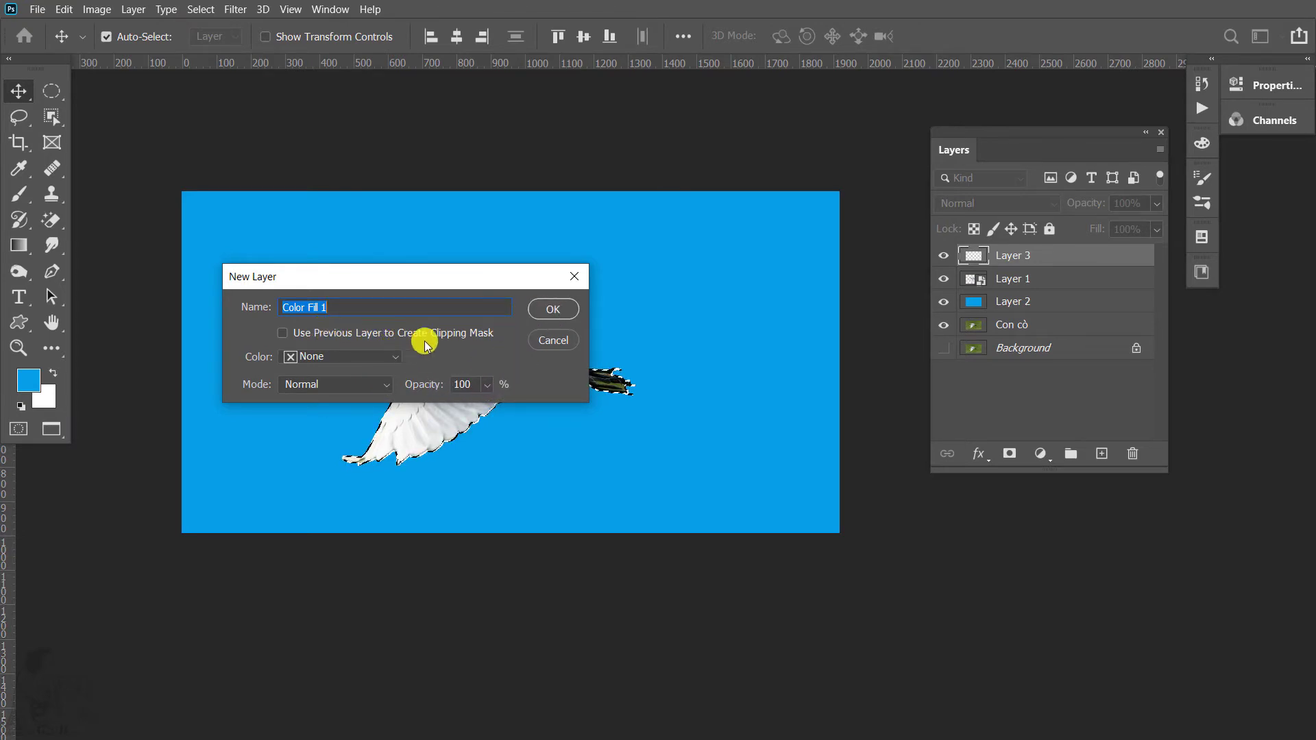
{"action": "left_click", "coordinate": [553, 309]}
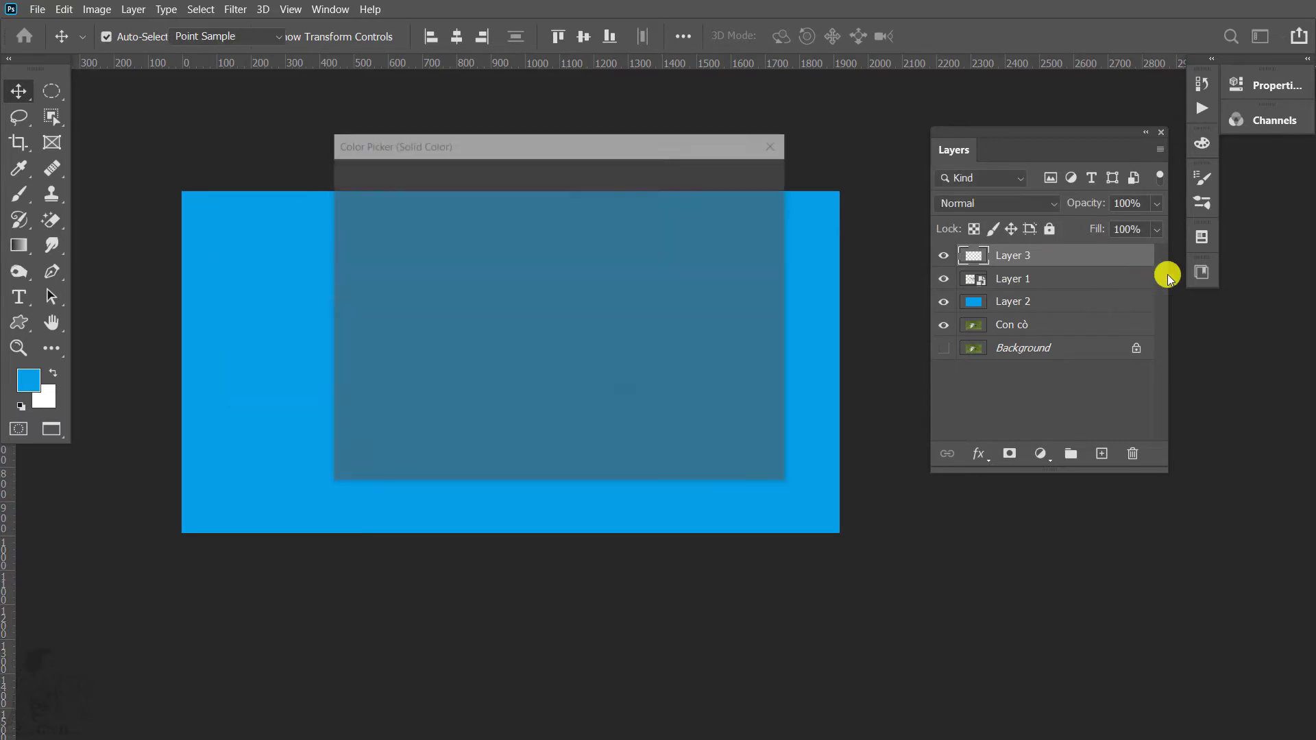
{"action": "mouse_move", "coordinate": [713, 147]}
{"action": "left_mouse_down"}
{"action": "mouse_move", "coordinate": [1205, 359]}
{"action": "mouse_move", "coordinate": [1188, 365]}
{"action": "left_mouse_up"}
{"action": "left_click", "coordinate": [1045, 574]}
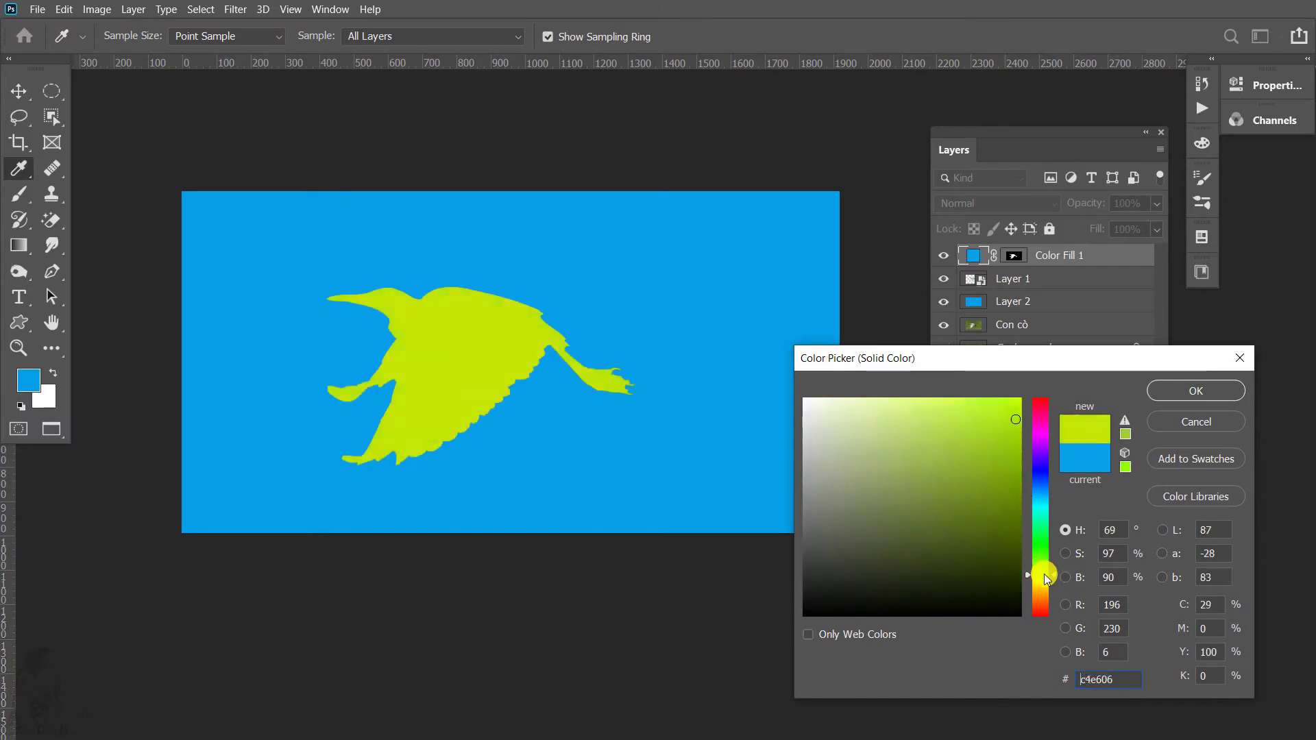
{"action": "left_click_drag", "start_coordinate": [1046, 579], "coordinate": [1046, 587]}
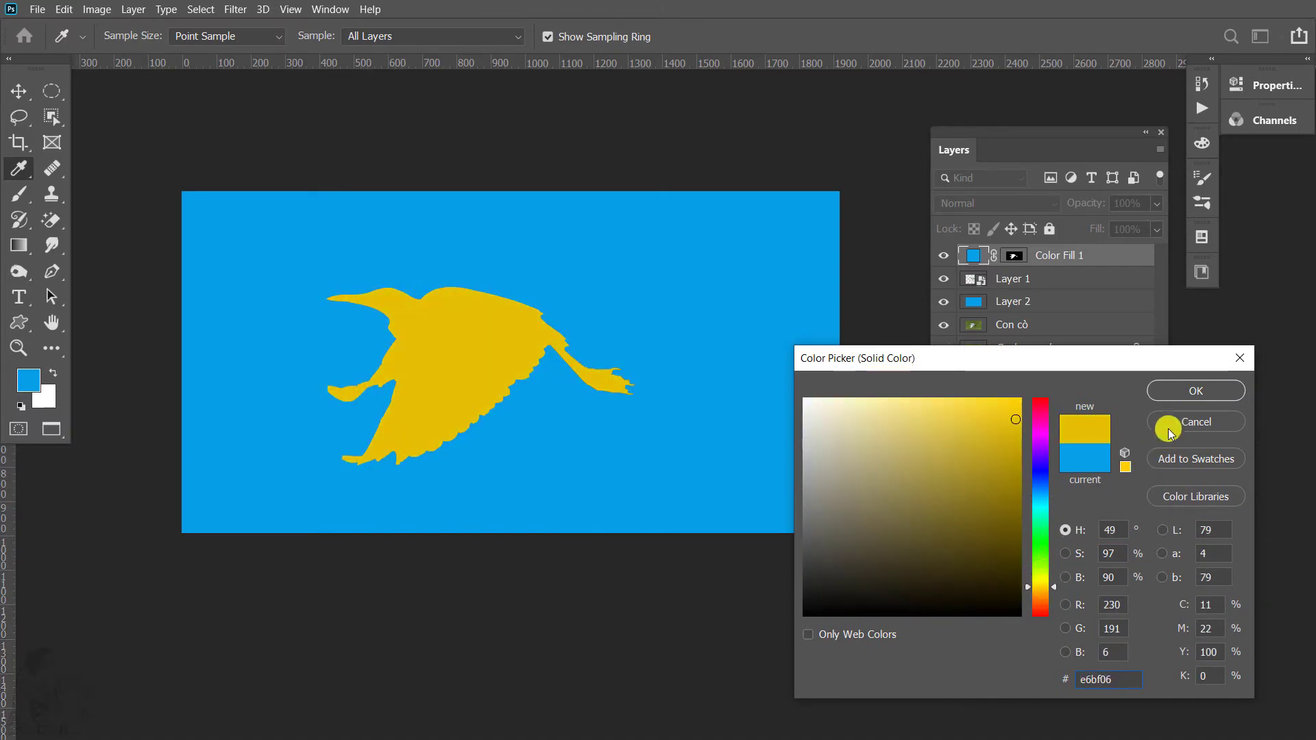
{"action": "left_click", "coordinate": [1173, 390]}
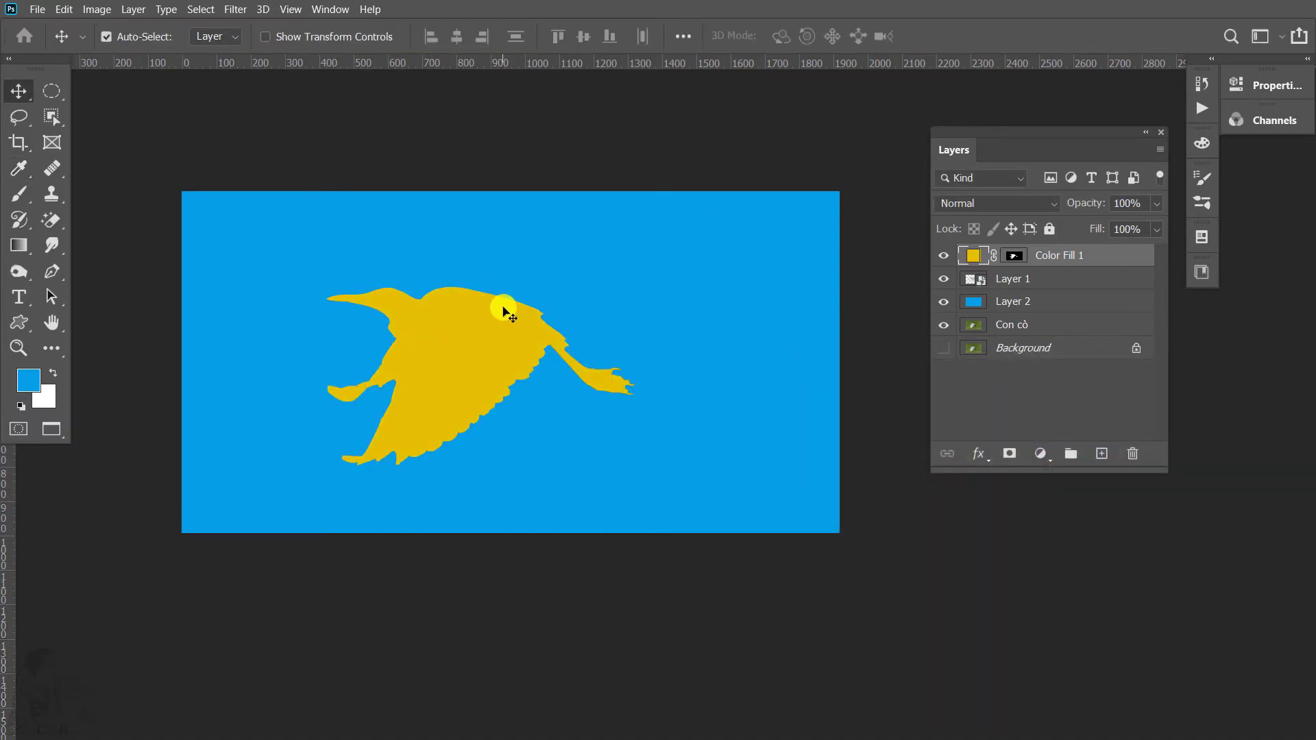
{"action": "key", "text": "ctrl+z"}
{"action": "left_click", "coordinate": [133, 9]}
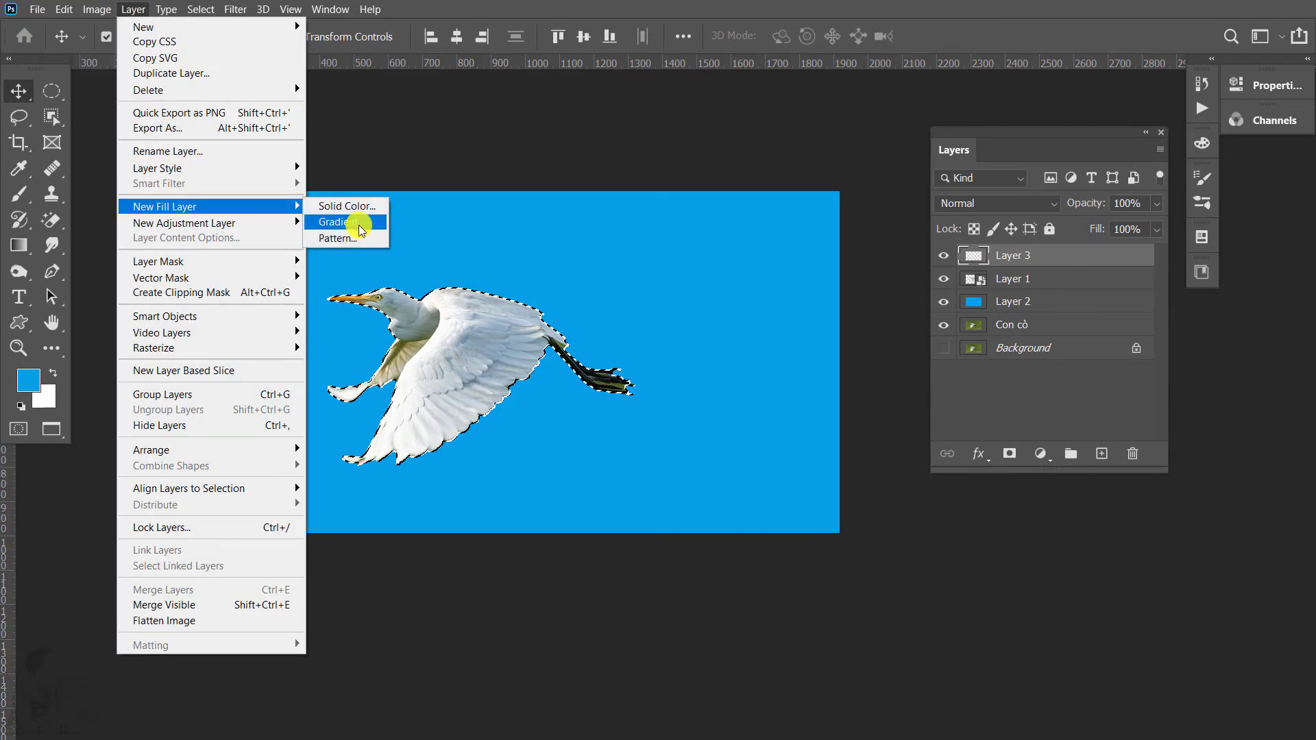
Step: Try a Pink_03 gradient fill layer on the egret, then cancel and discard it
{"action": "left_click", "coordinate": [359, 225]}
{"action": "left_click", "coordinate": [567, 297]}
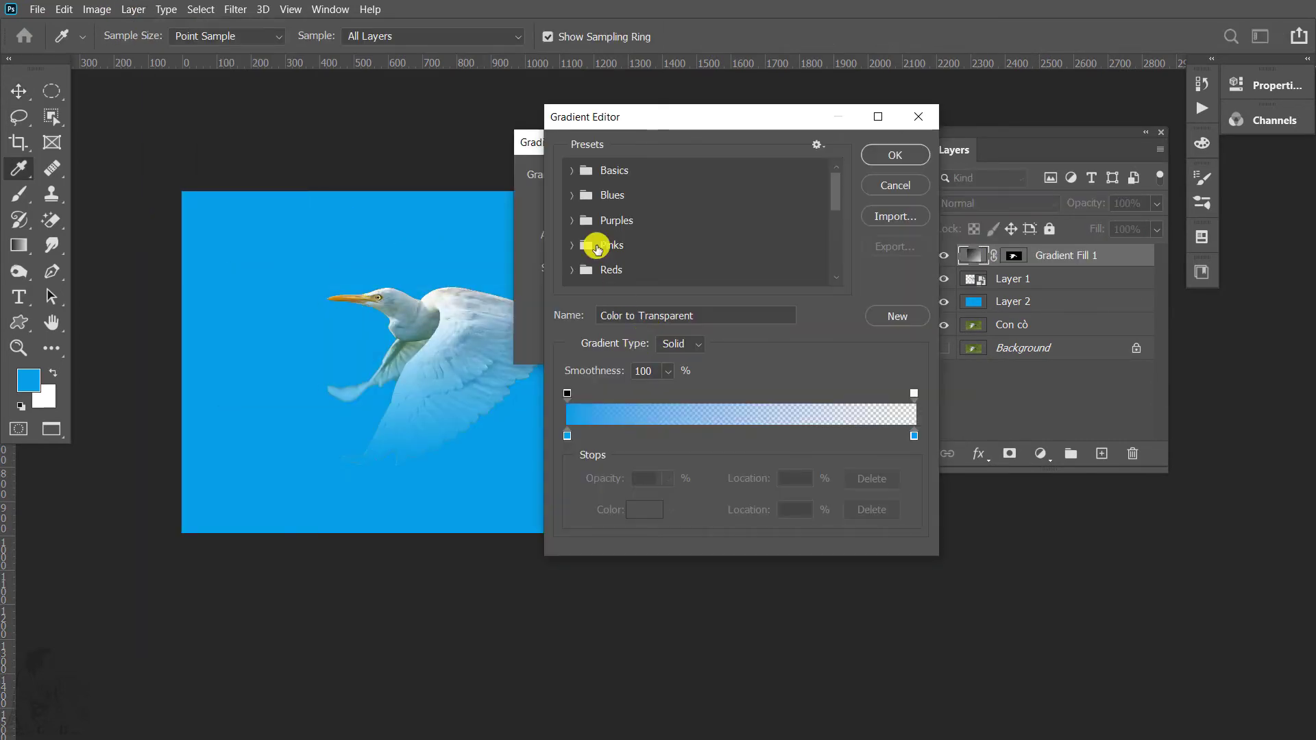
{"action": "left_click", "coordinate": [569, 248]}
{"action": "left_click", "coordinate": [653, 275]}
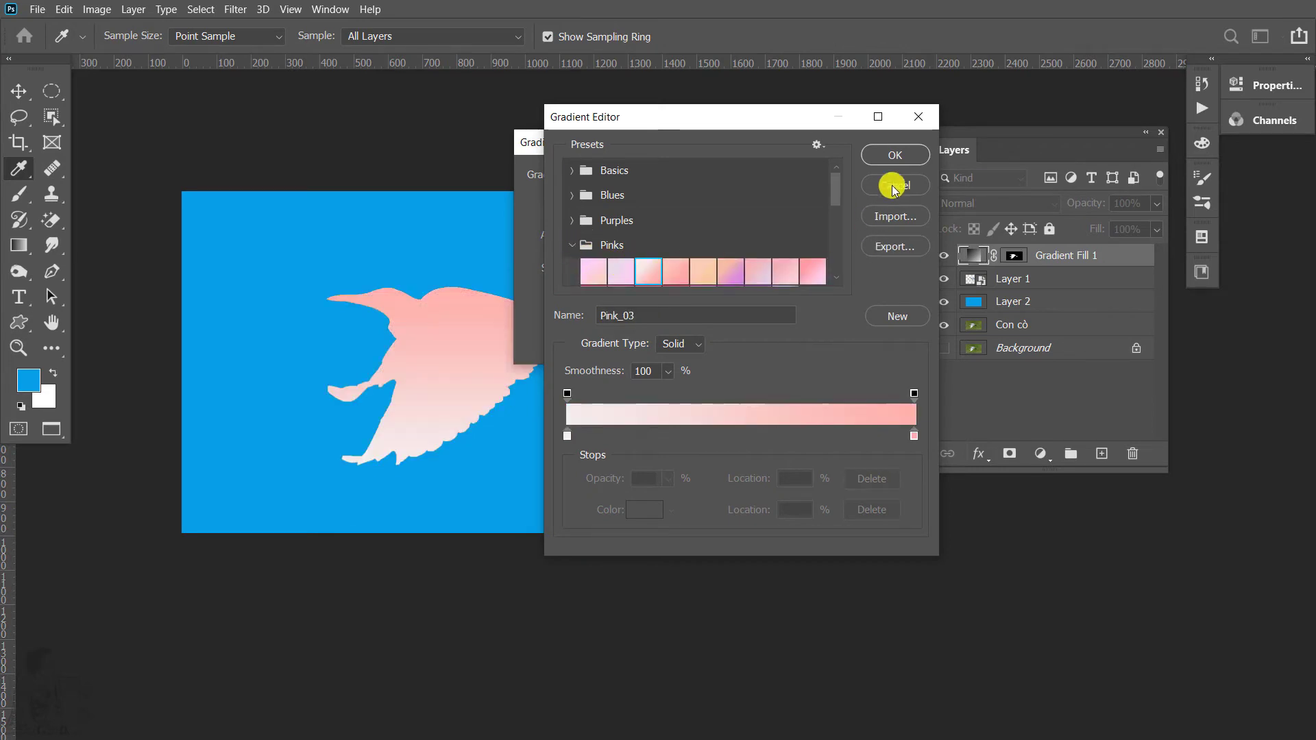
{"action": "left_click", "coordinate": [895, 185]}
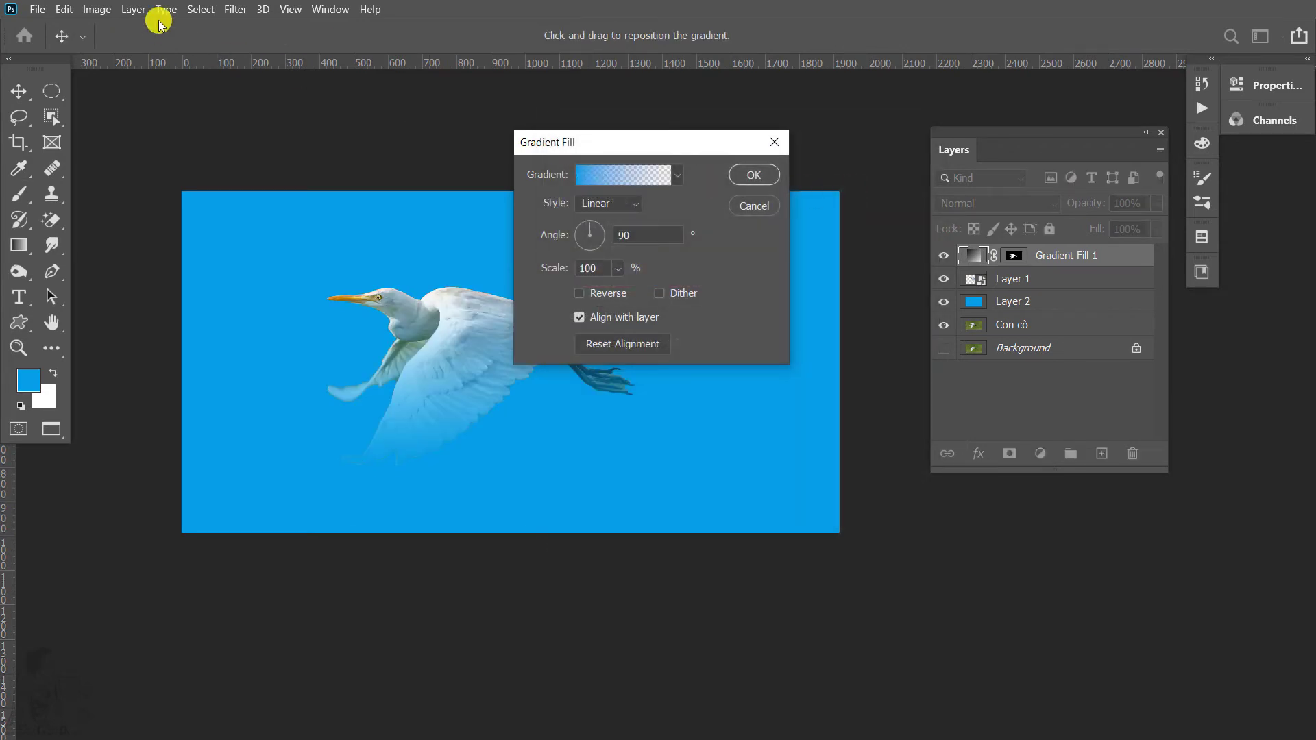
{"action": "left_click", "coordinate": [133, 9]}
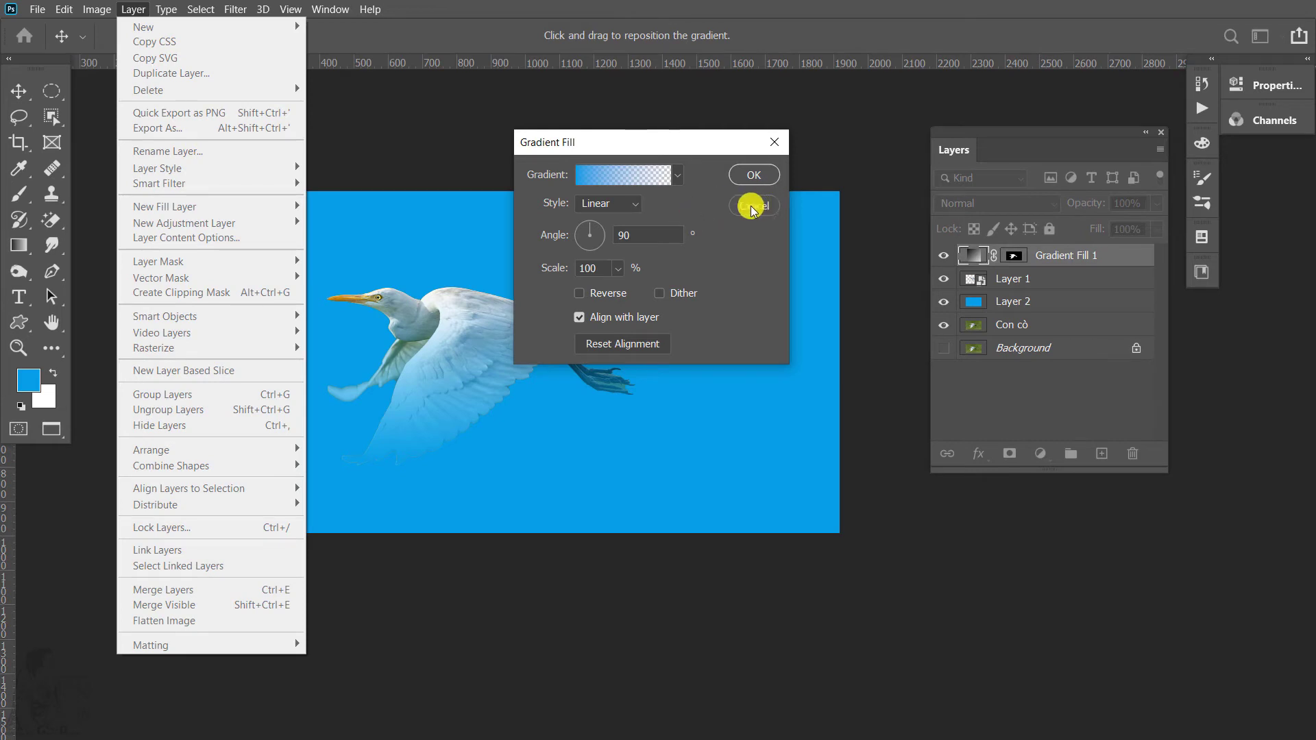
{"action": "left_click", "coordinate": [753, 176]}
Step: Try a Trees pattern fill layer on the egret, then undo it
{"action": "left_click", "coordinate": [130, 9]}
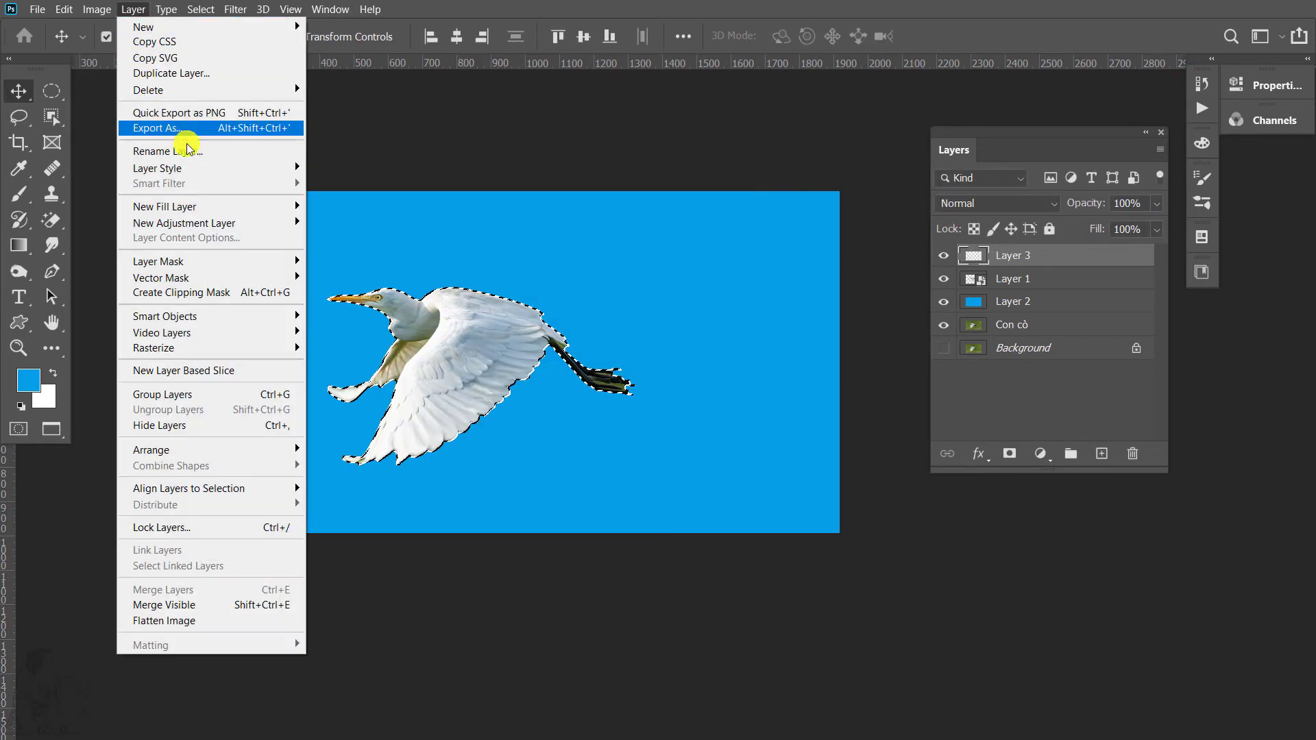
{"action": "mouse_move", "coordinate": [165, 207]}
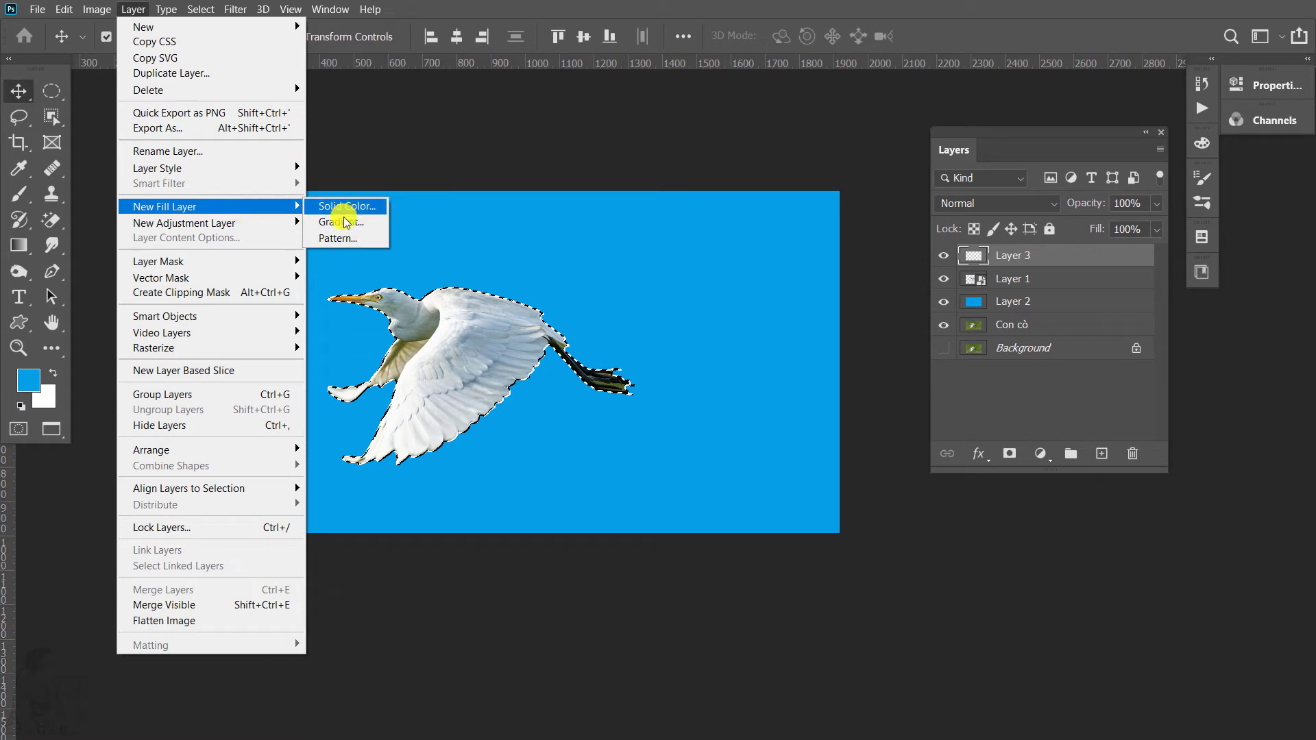
{"action": "left_click", "coordinate": [338, 238]}
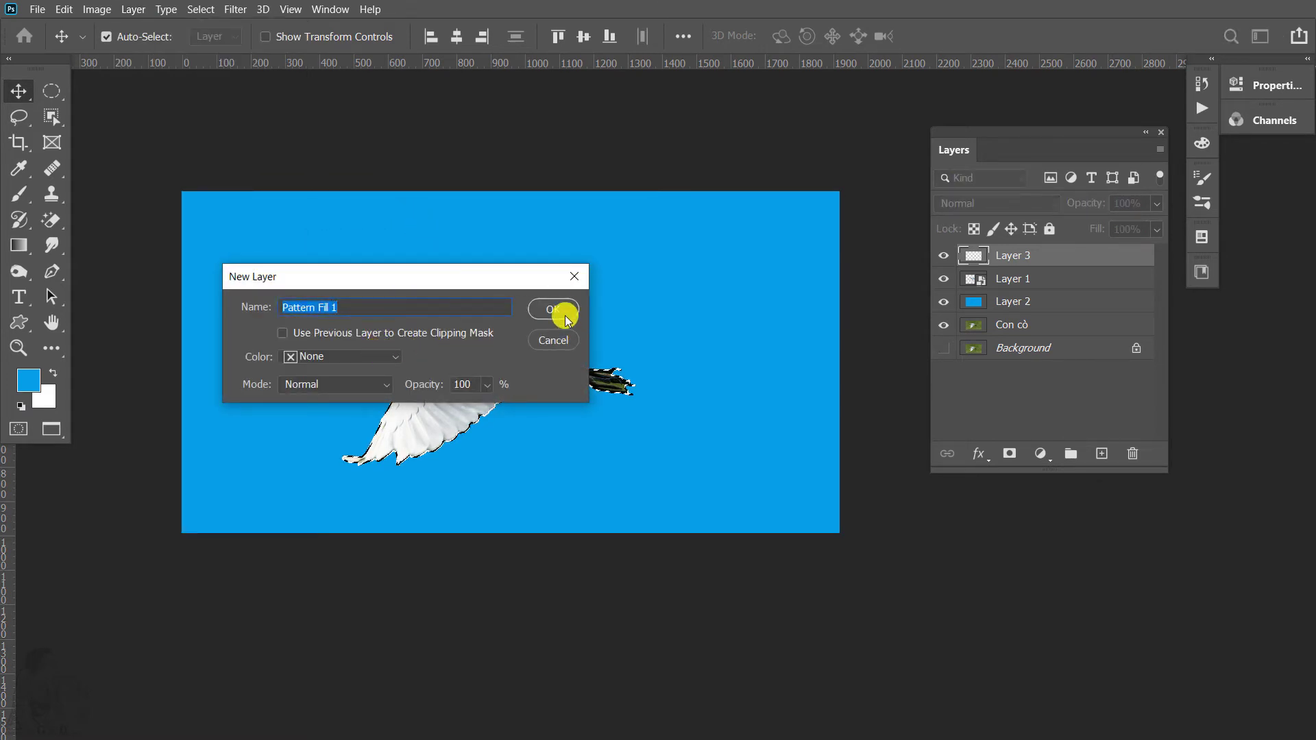
{"action": "left_click", "coordinate": [553, 309]}
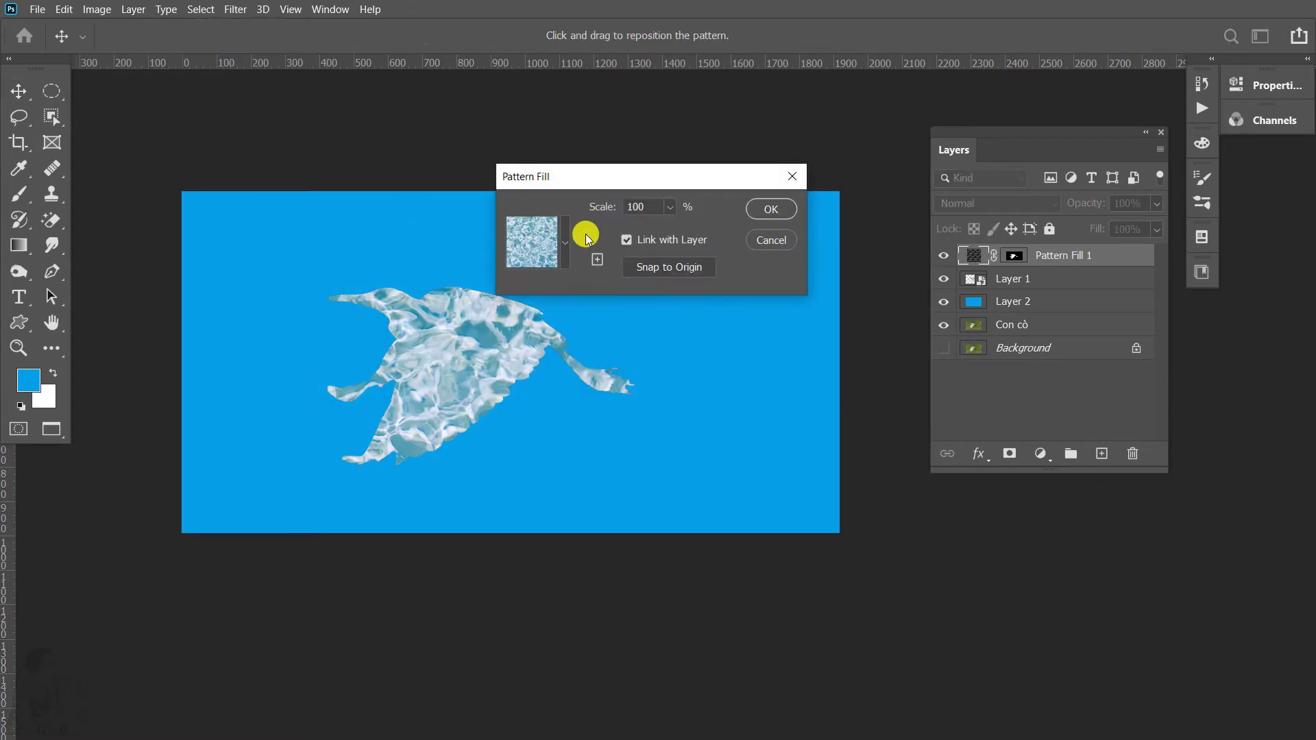
{"action": "left_click", "coordinate": [561, 237]}
{"action": "left_click", "coordinate": [521, 318]}
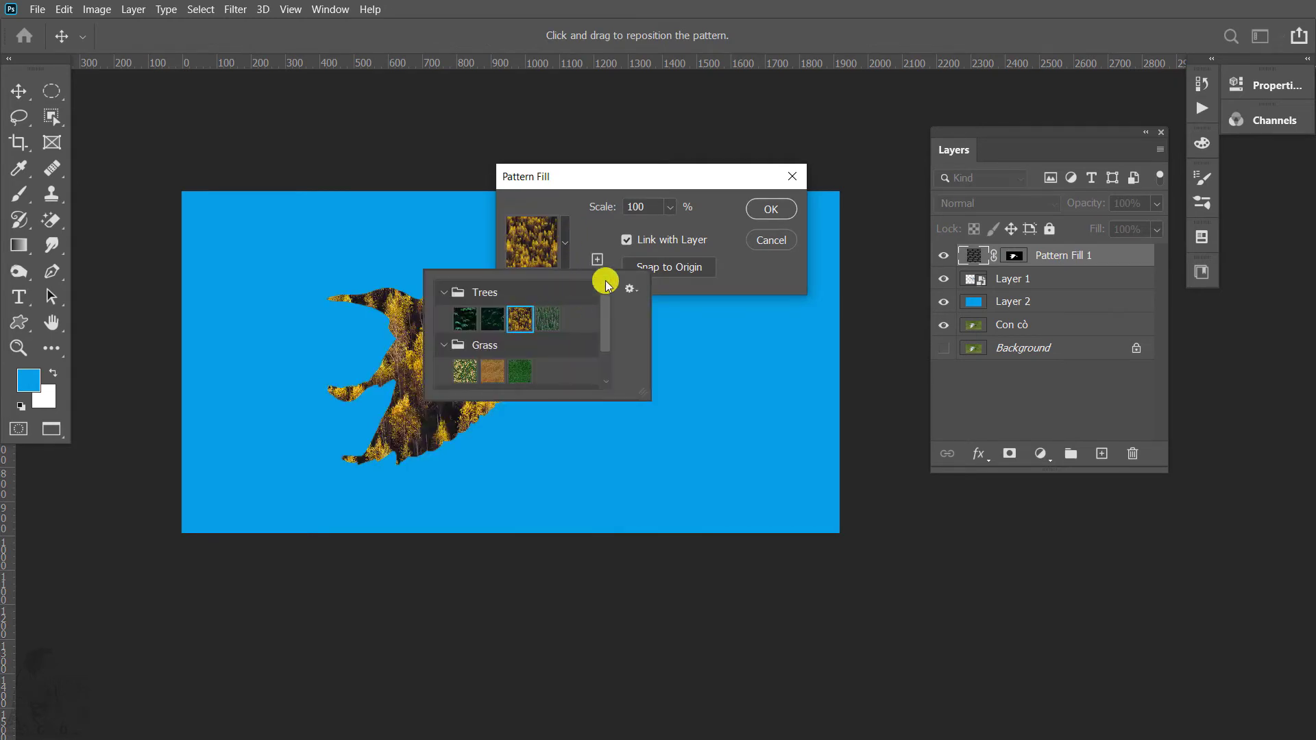
{"action": "left_click", "coordinate": [760, 218]}
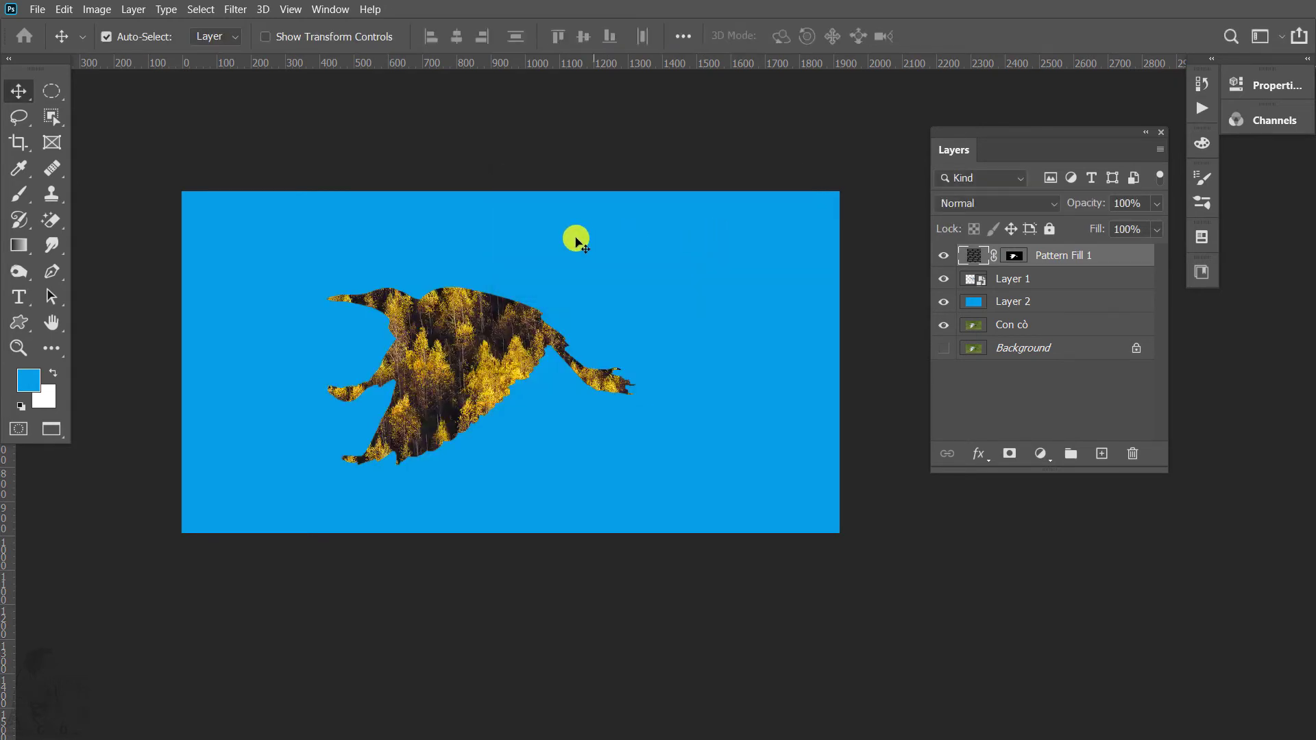
{"action": "key", "text": "ctrl+z"}
{"action": "left_click", "coordinate": [132, 8]}
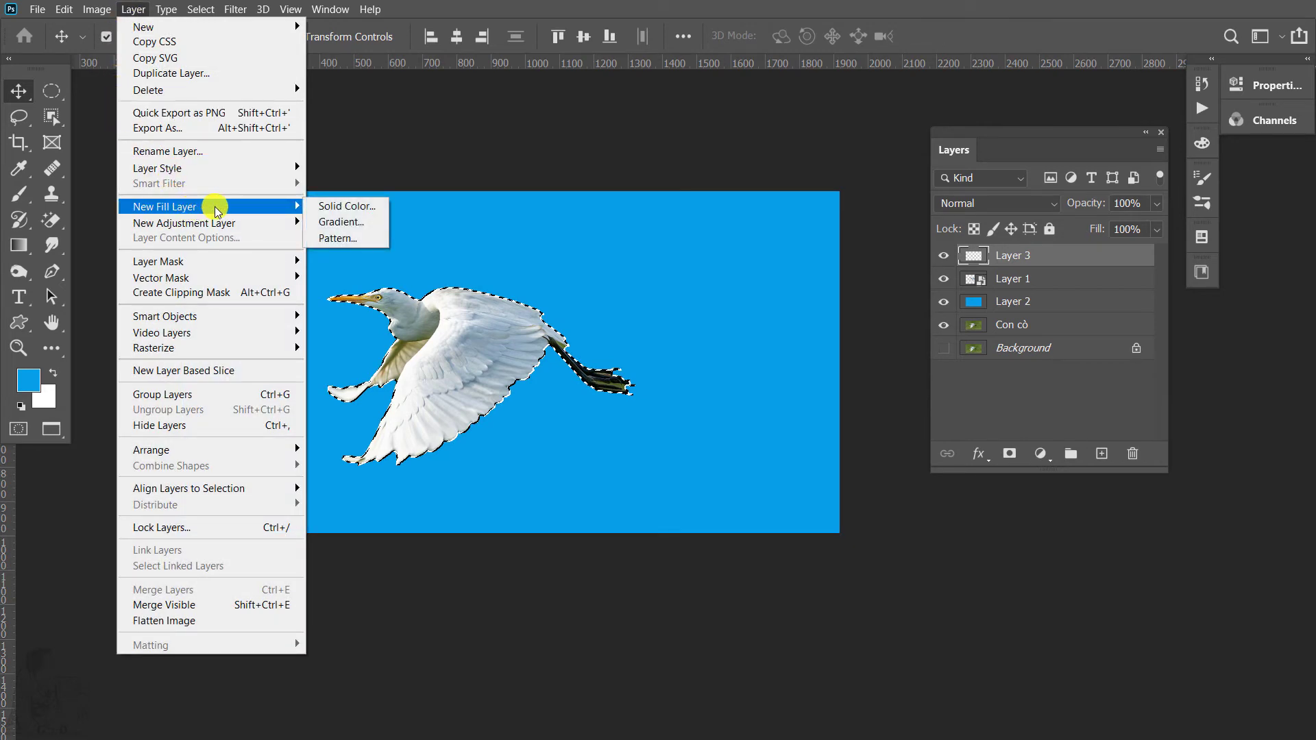
{"action": "mouse_move", "coordinate": [184, 223]}
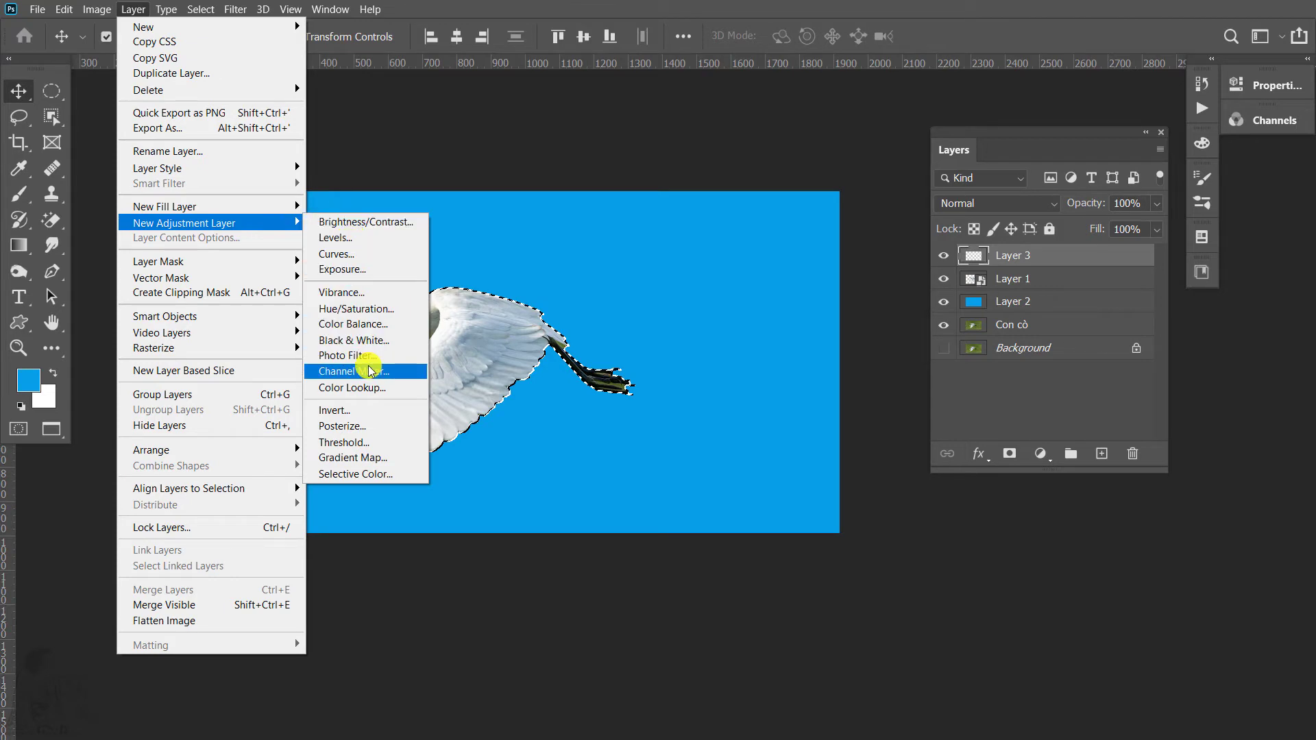
{"action": "left_click", "coordinate": [375, 240]}
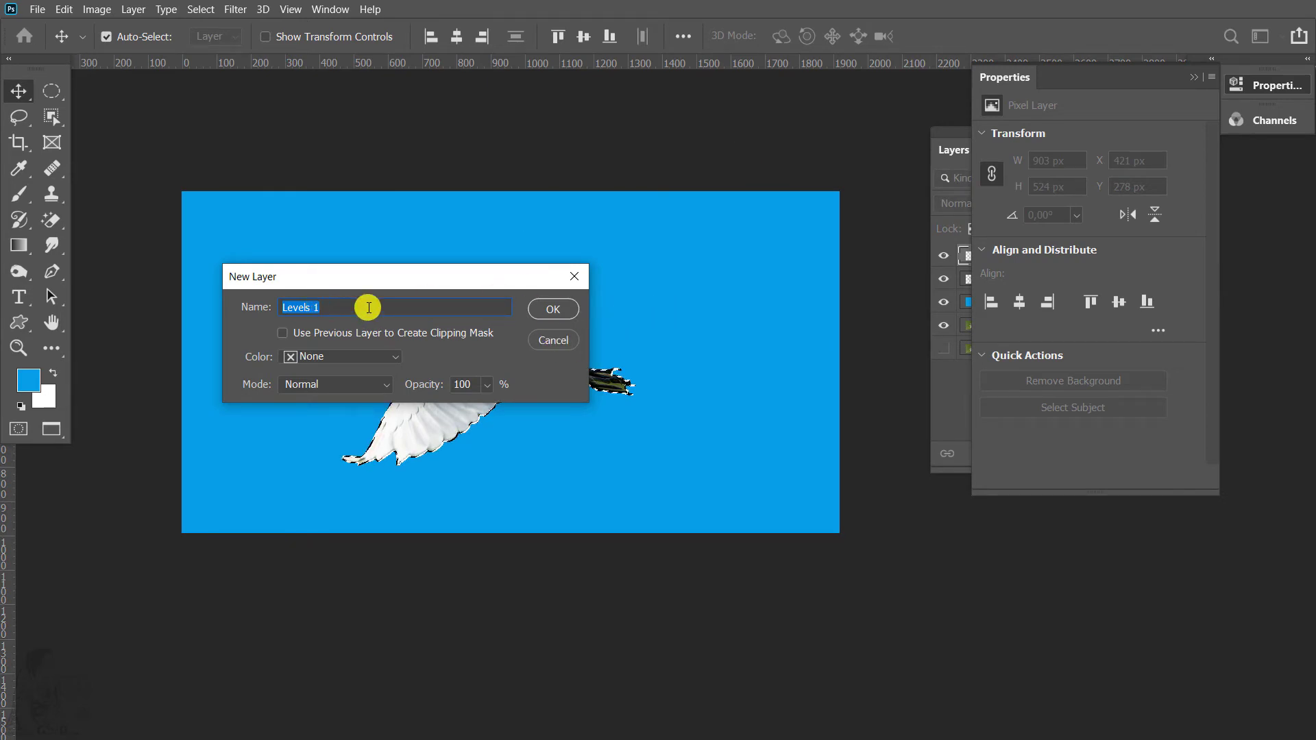
{"action": "left_click", "coordinate": [558, 308]}
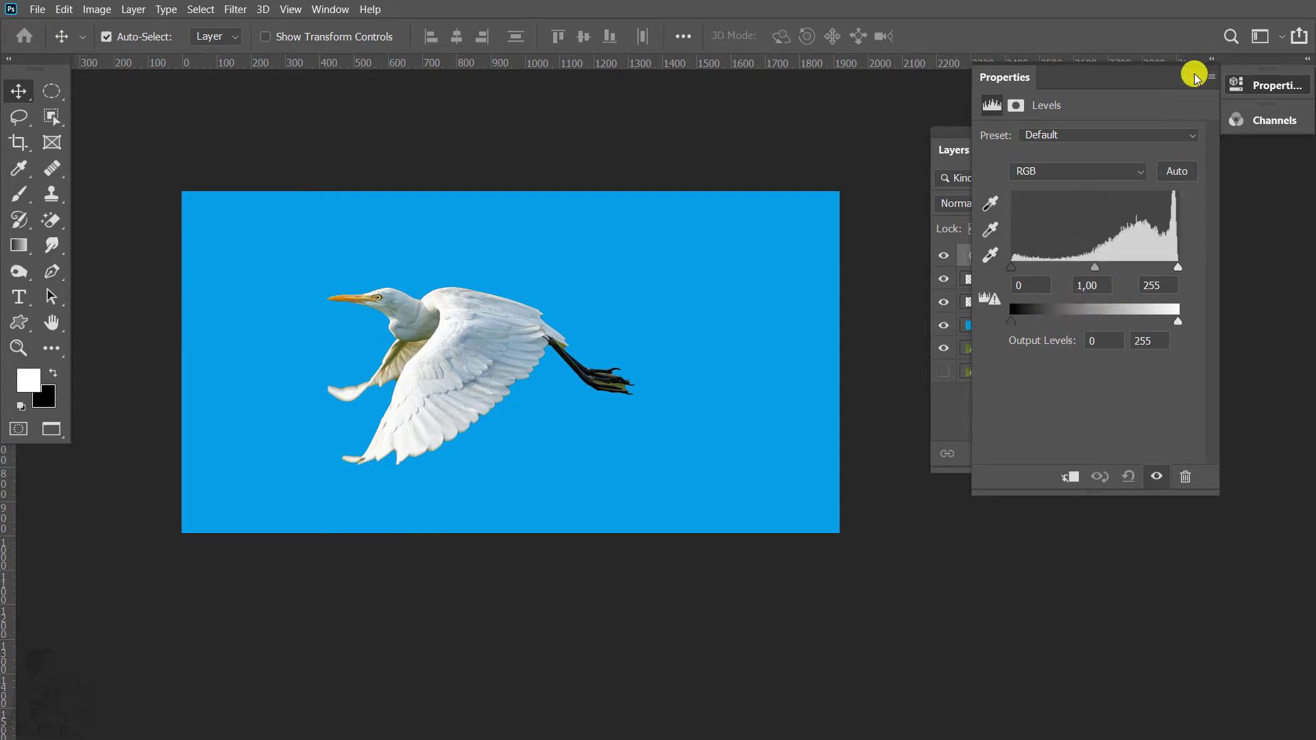
{"action": "left_click", "coordinate": [1194, 77]}
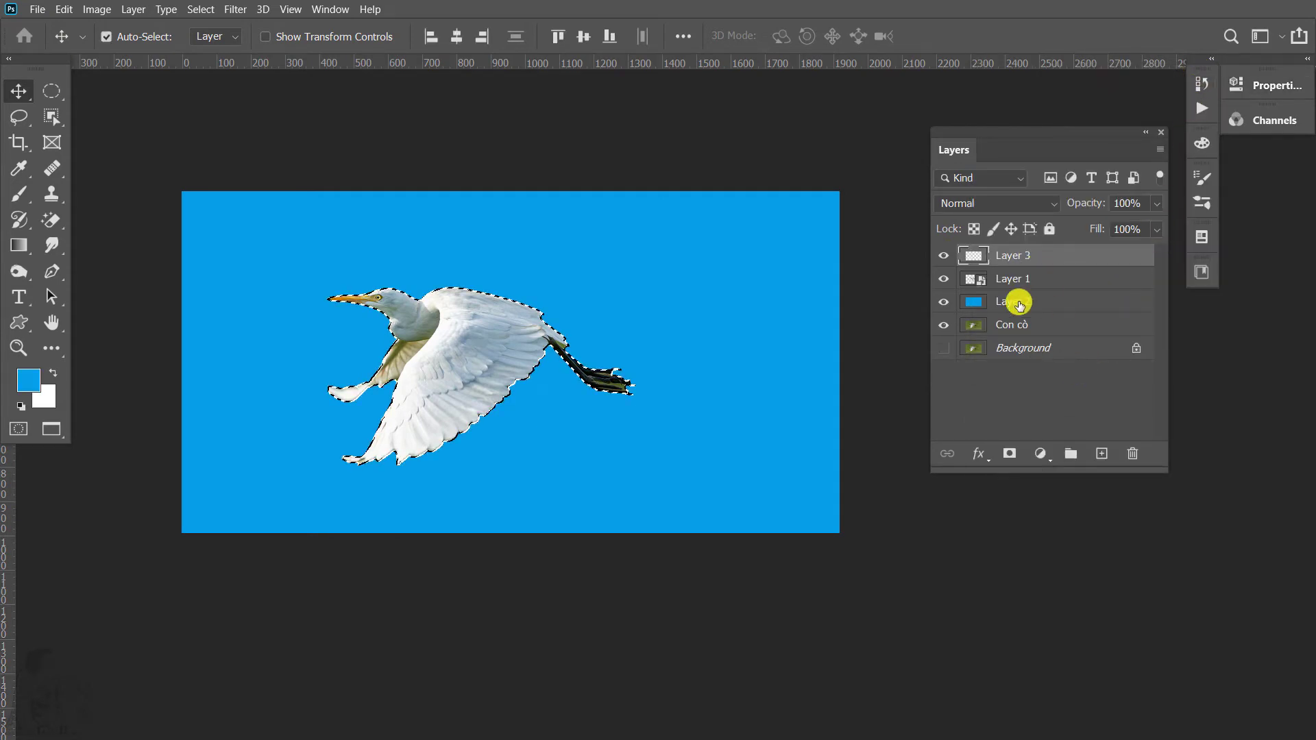
Step: Trash Layer 3, add a Levels adjustment layer, then drag Levels 1 to the trash
{"action": "left_click", "coordinate": [1132, 458]}
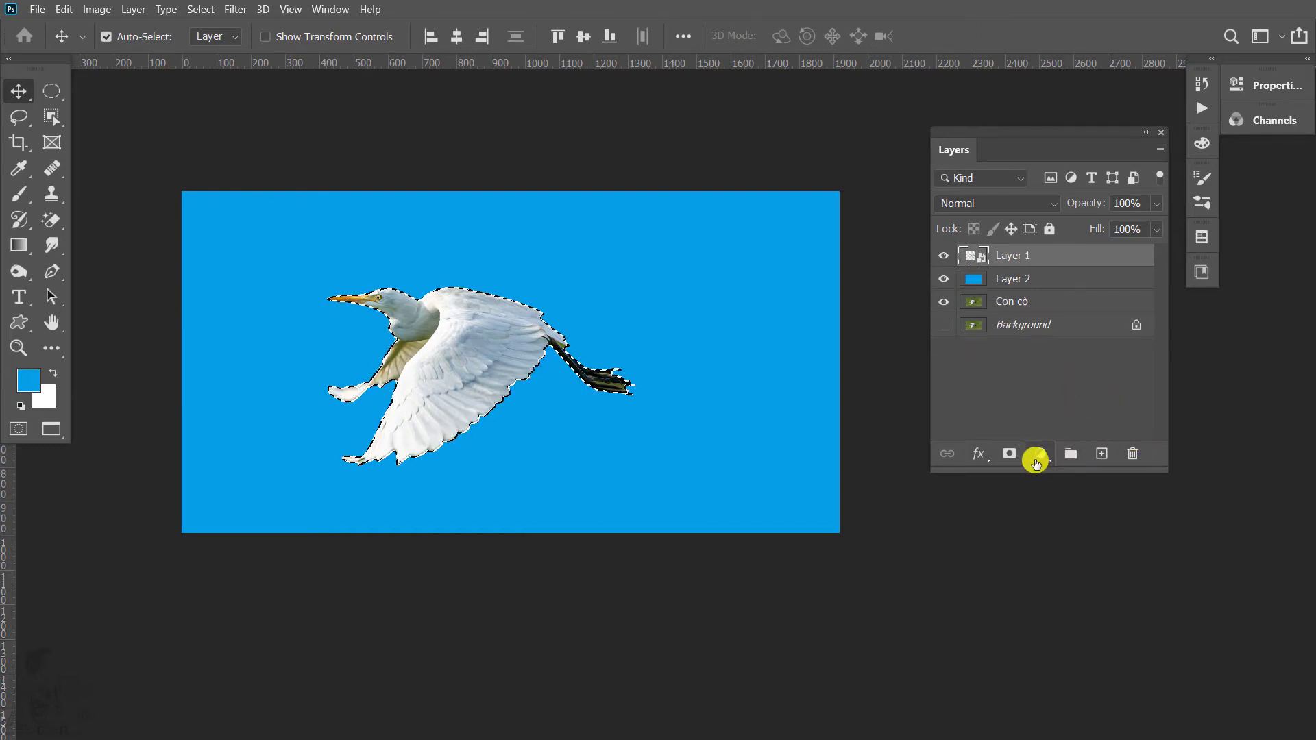
{"action": "left_click", "coordinate": [1038, 456]}
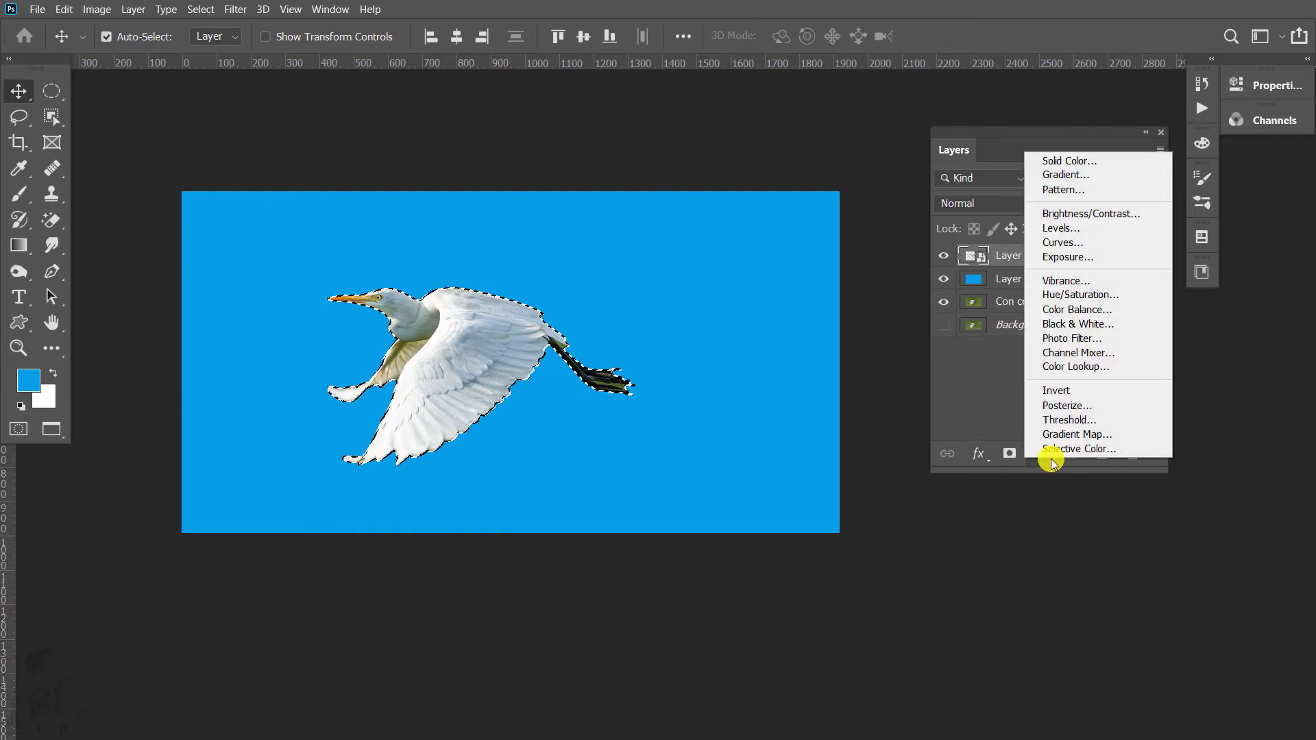
{"action": "left_click", "coordinate": [1012, 507]}
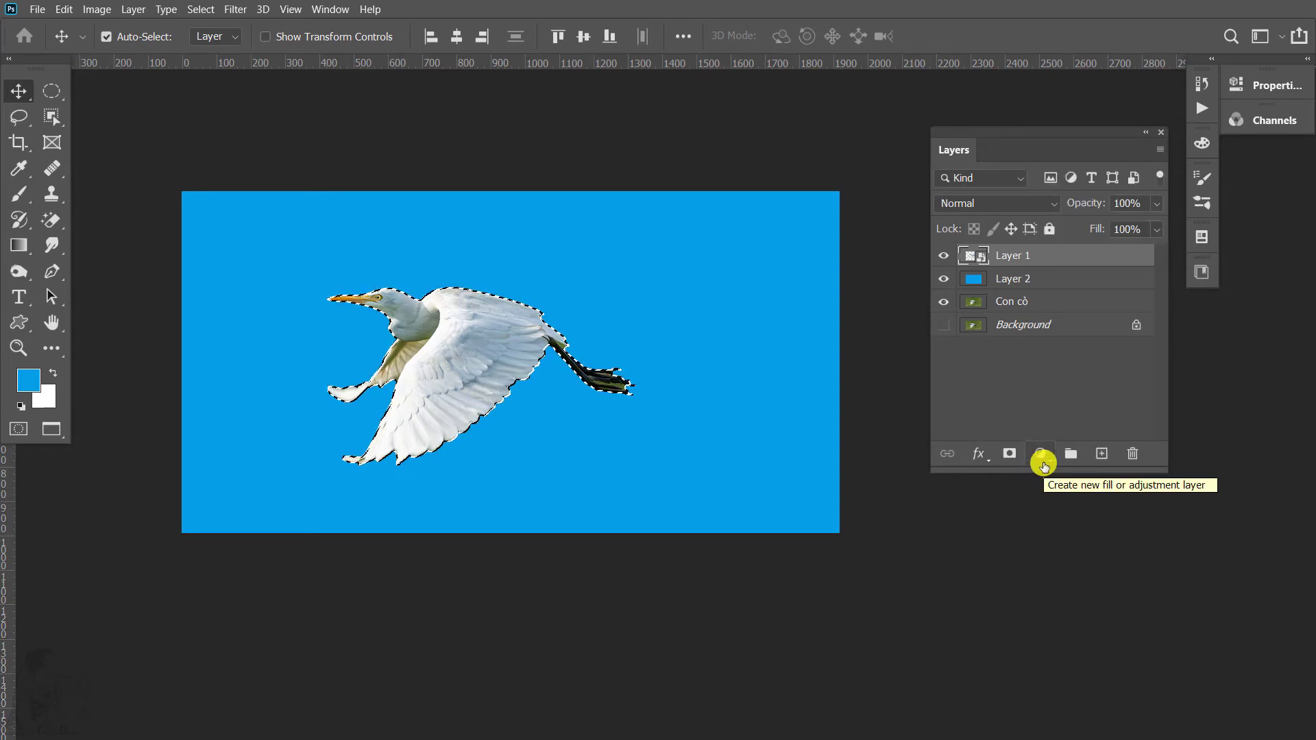
{"action": "left_click", "coordinate": [1041, 455]}
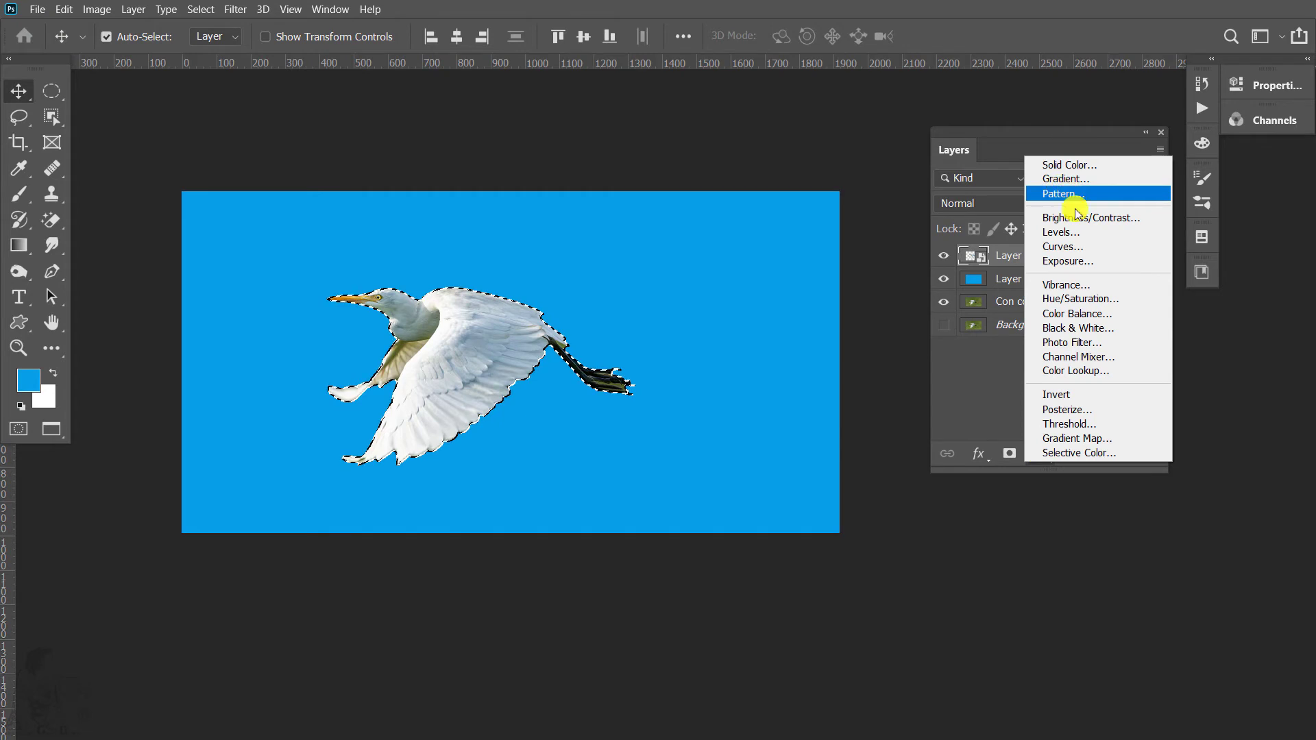
{"action": "left_click", "coordinate": [1073, 233]}
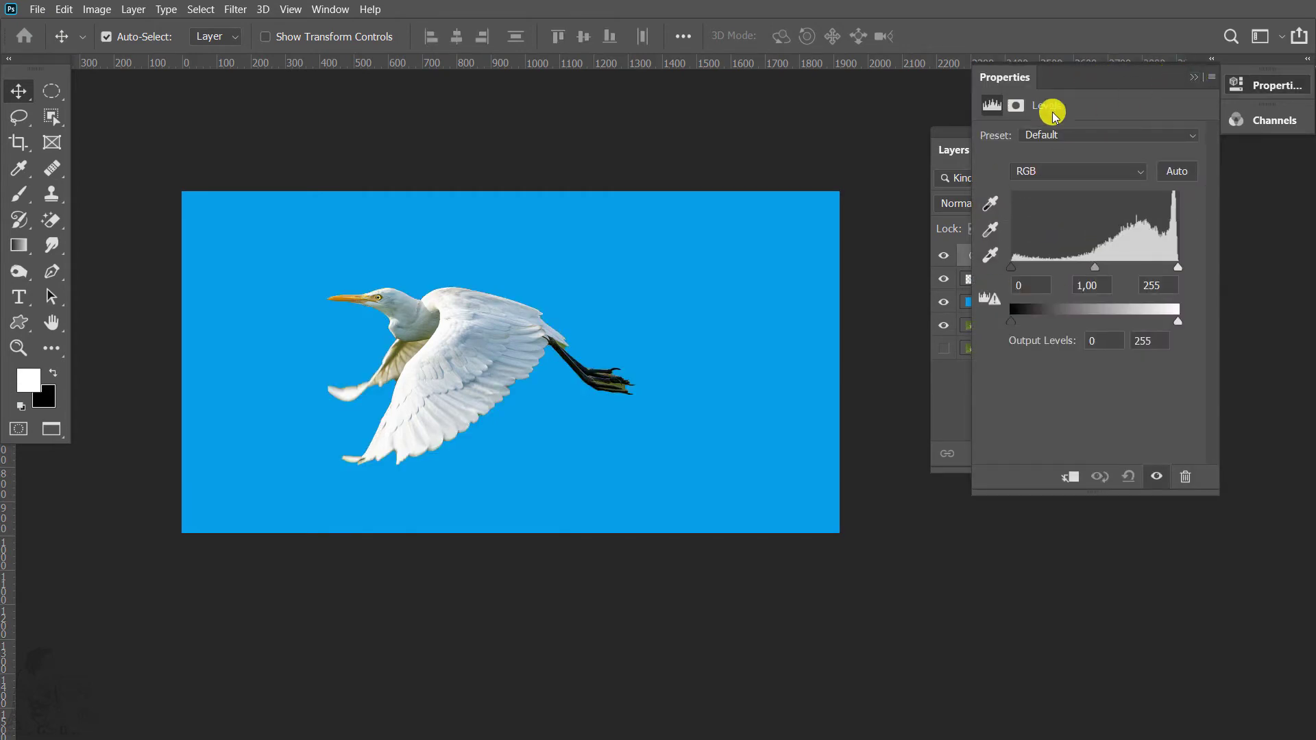
{"action": "left_click", "coordinate": [1195, 77]}
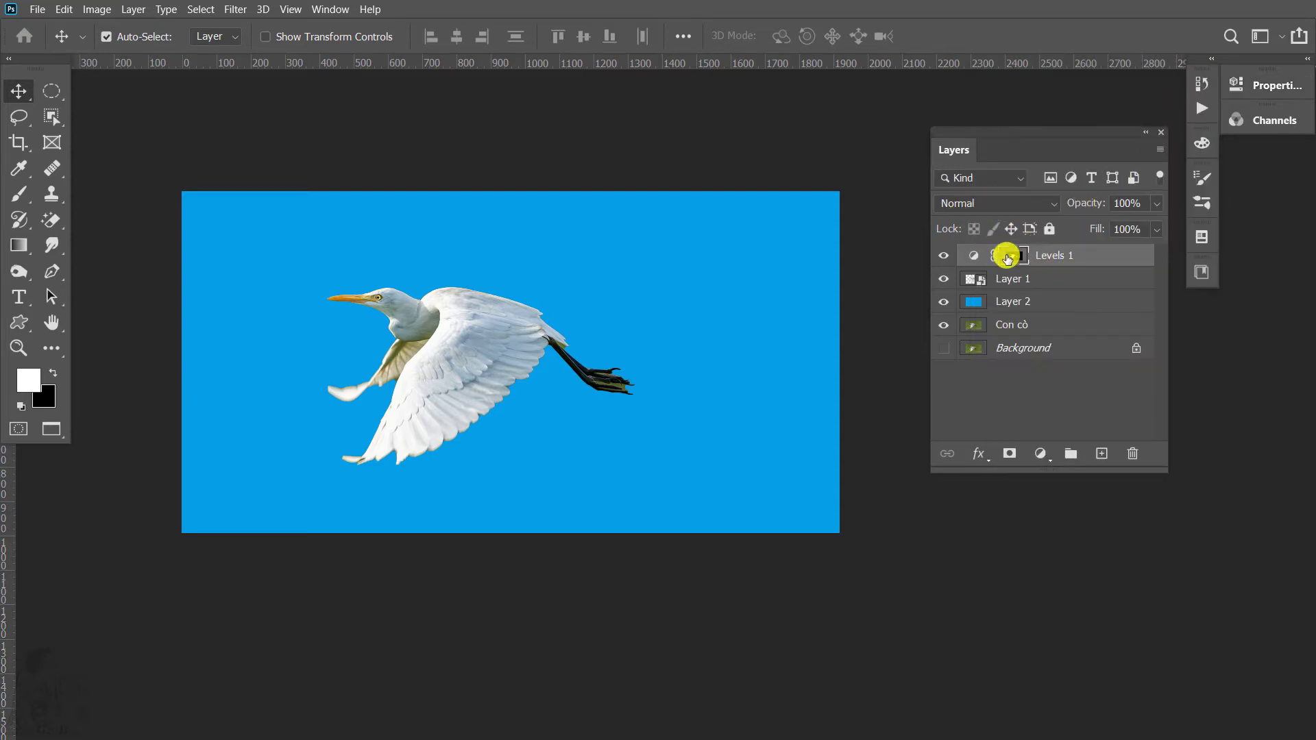
{"action": "left_click_drag", "start_coordinate": [1032, 257], "coordinate": [1132, 453]}
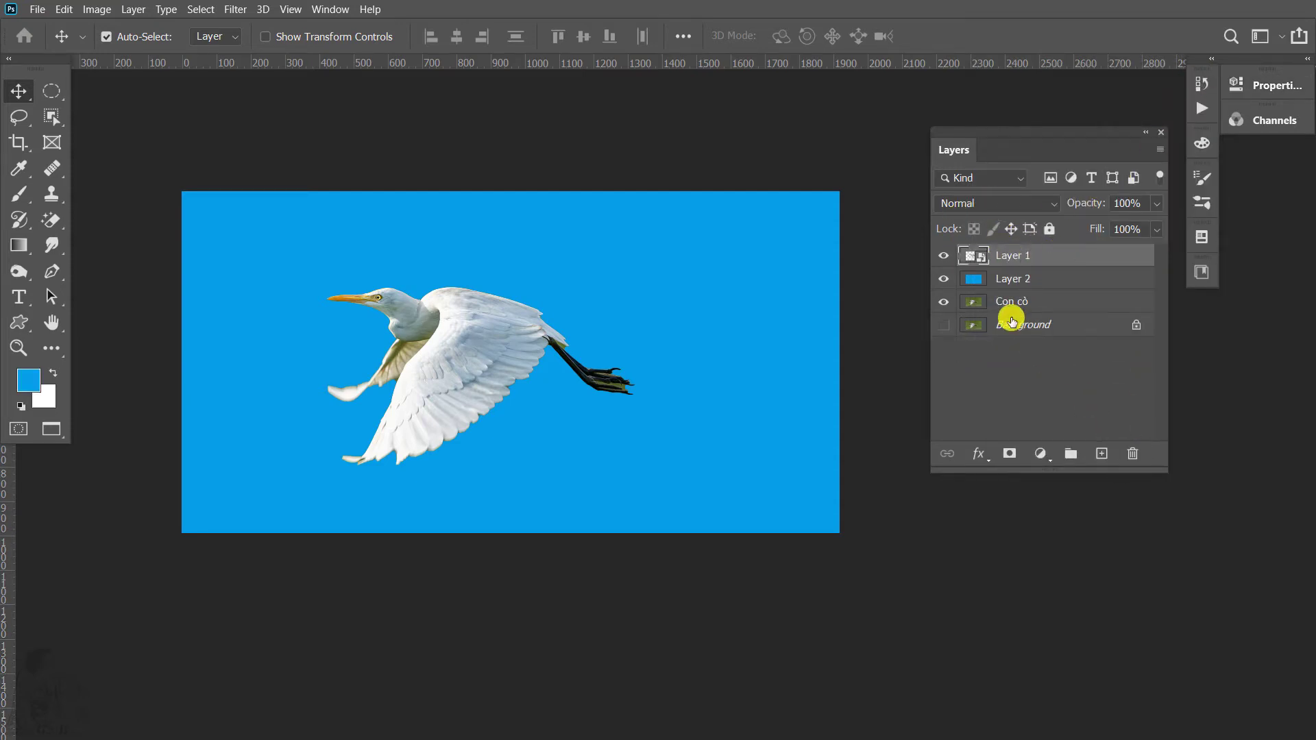
{"action": "left_click", "coordinate": [125, 15]}
{"action": "mouse_move", "coordinate": [184, 224]}
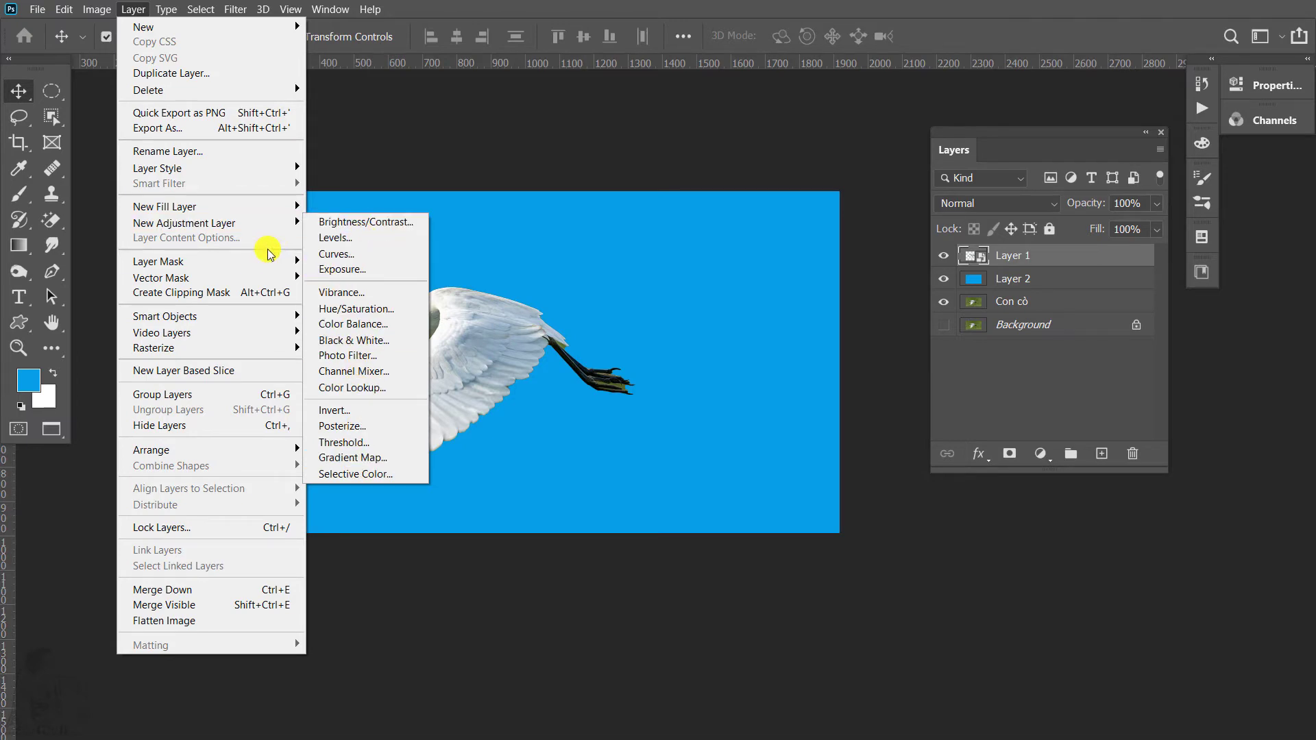
{"action": "mouse_move", "coordinate": [160, 278]}
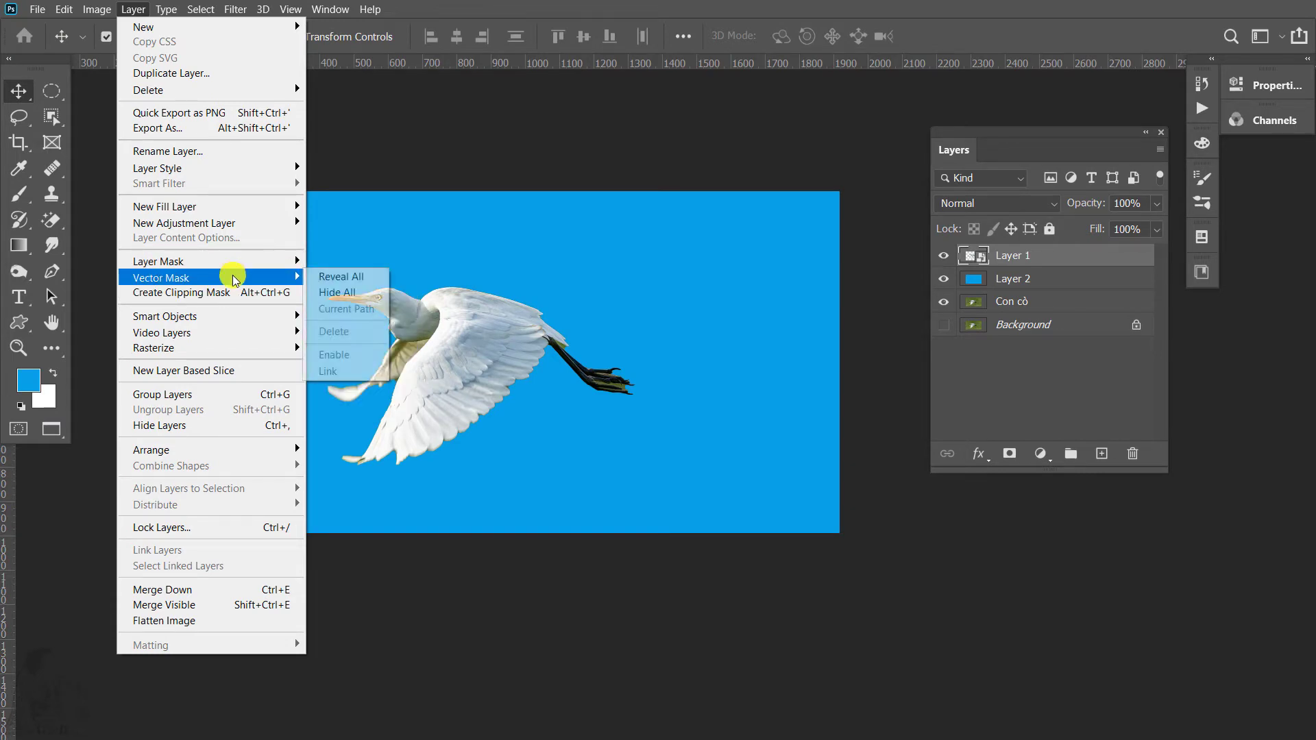
Step: Hide the blue background layer, select the Con cò photo layer, and switch to File Explorer
{"action": "left_click", "coordinate": [487, 154]}
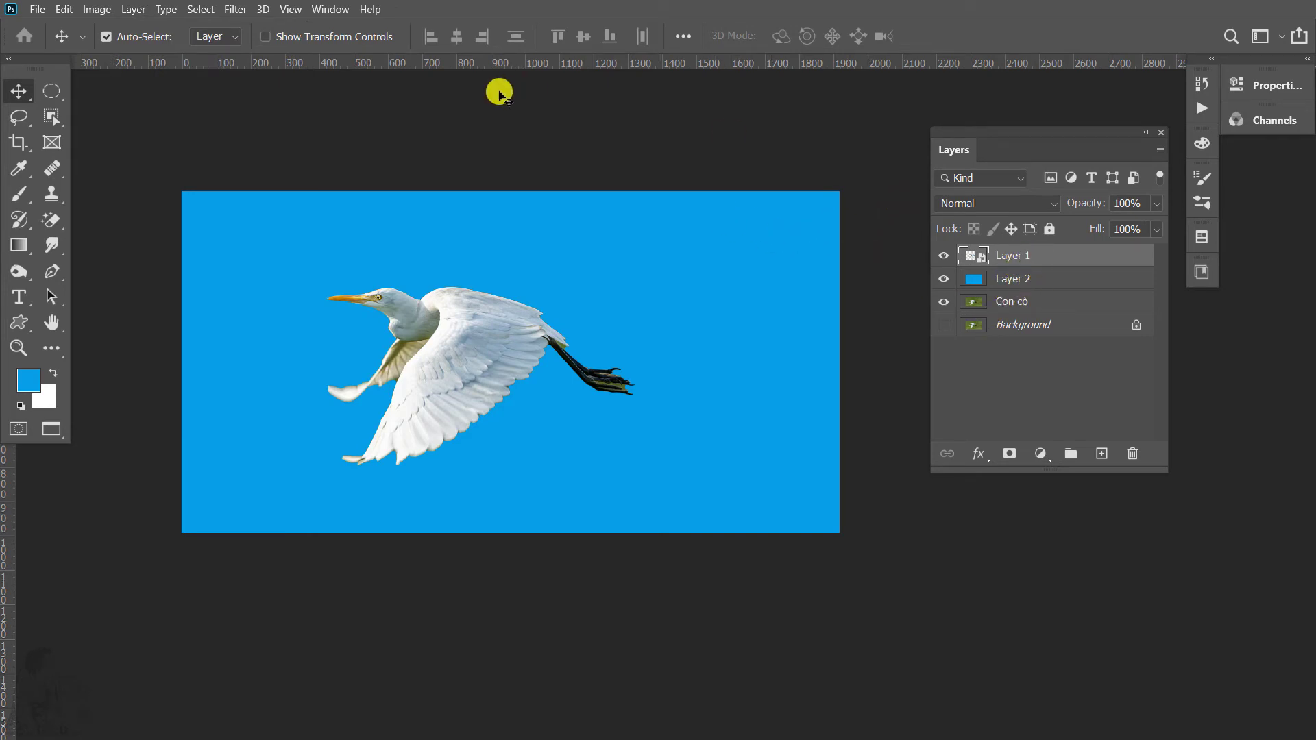
{"action": "left_click", "coordinate": [945, 278]}
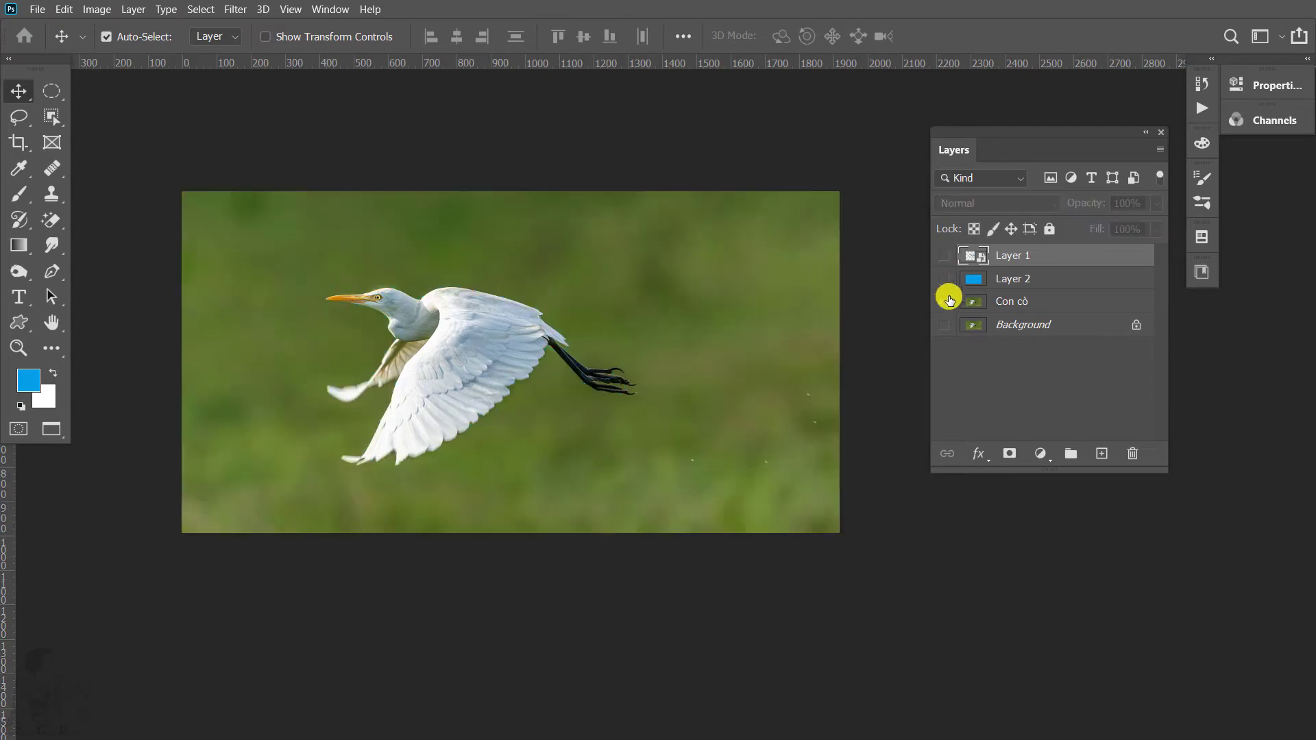
{"action": "left_click", "coordinate": [1037, 301]}
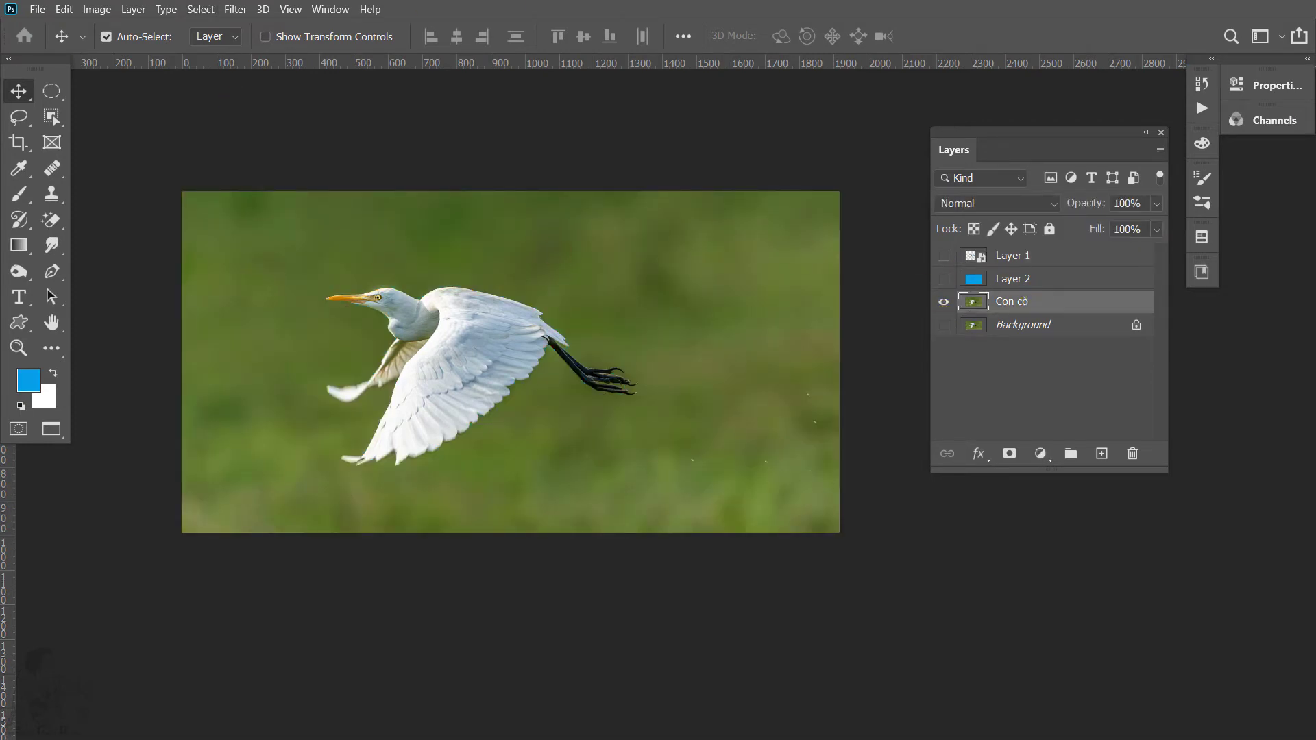
{"action": "key", "text": "alt+Tab"}
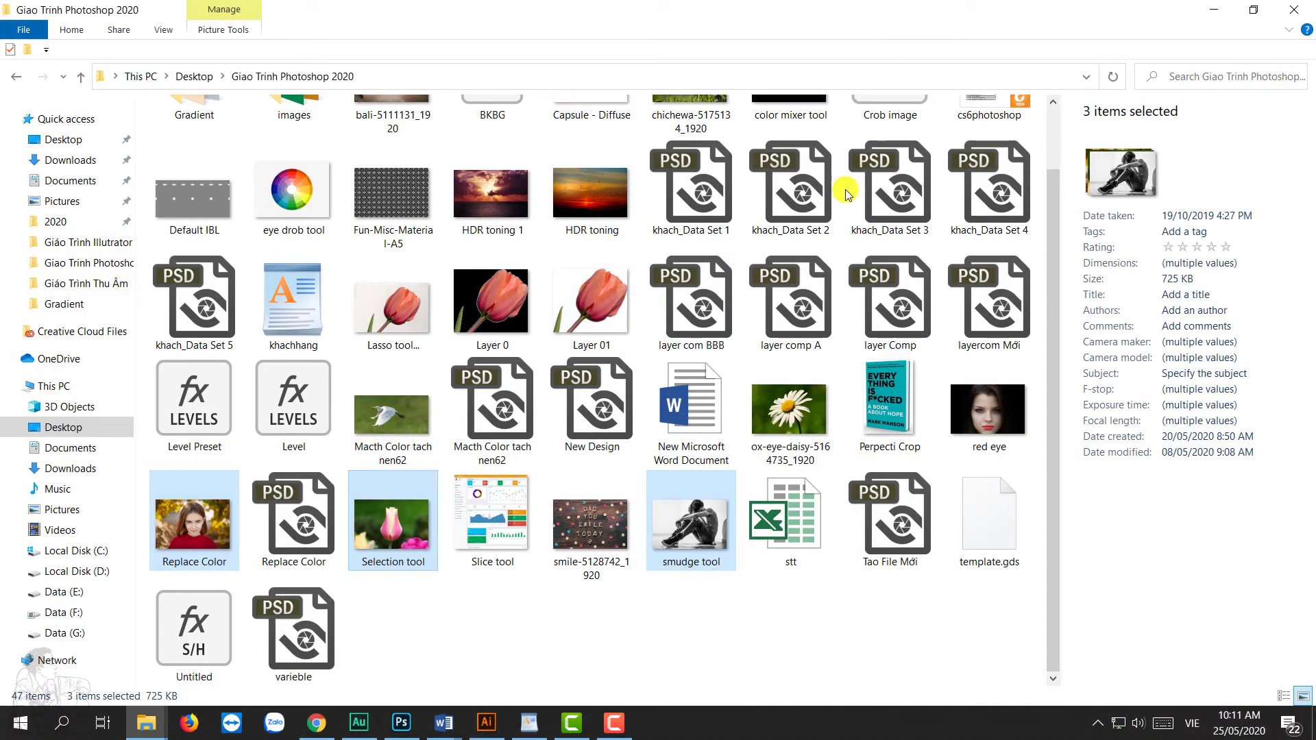
Step: Drag ox-eye-daisy-5164735_1920 from Explorer onto the Photoshop egret canvas
{"action": "left_click_drag", "start_coordinate": [789, 411], "coordinate": [425, 717]}
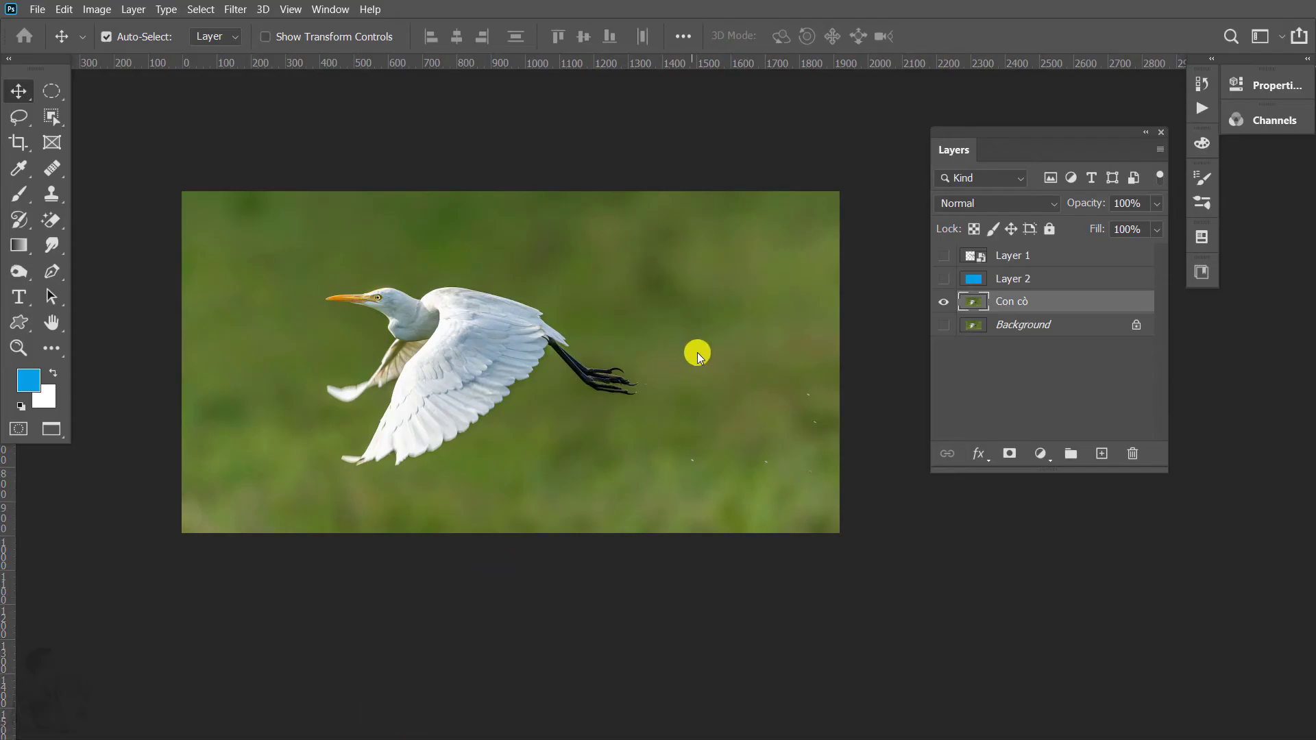
{"action": "mouse_move", "coordinate": [425, 717]}
{"action": "left_mouse_down"}
{"action": "mouse_move", "coordinate": [691, 351]}
{"action": "mouse_move", "coordinate": [617, 311]}
{"action": "mouse_move", "coordinate": [623, 343]}
{"action": "mouse_move", "coordinate": [599, 317]}
{"action": "left_mouse_up"}
Step: Commit the placed daisy photo and give its layer a white reveal-all mask
{"action": "key", "text": "Return"}
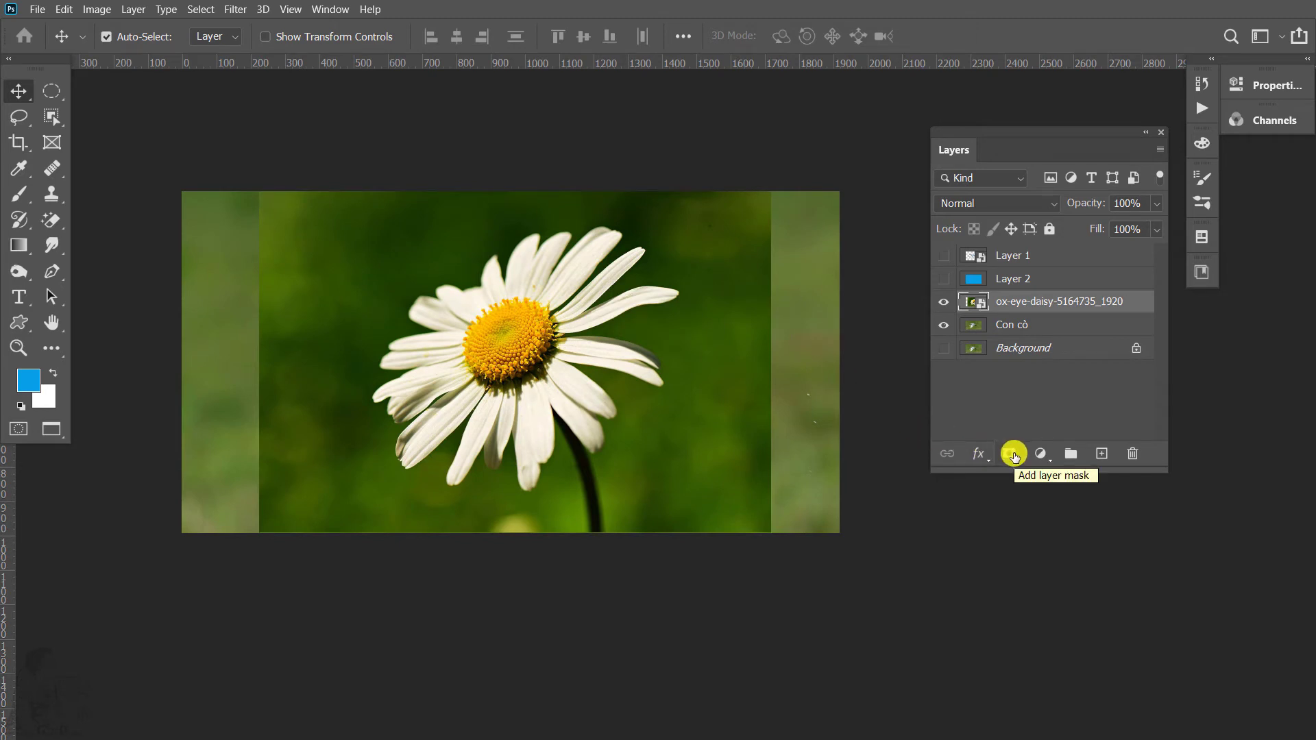
{"action": "left_click", "coordinate": [133, 9]}
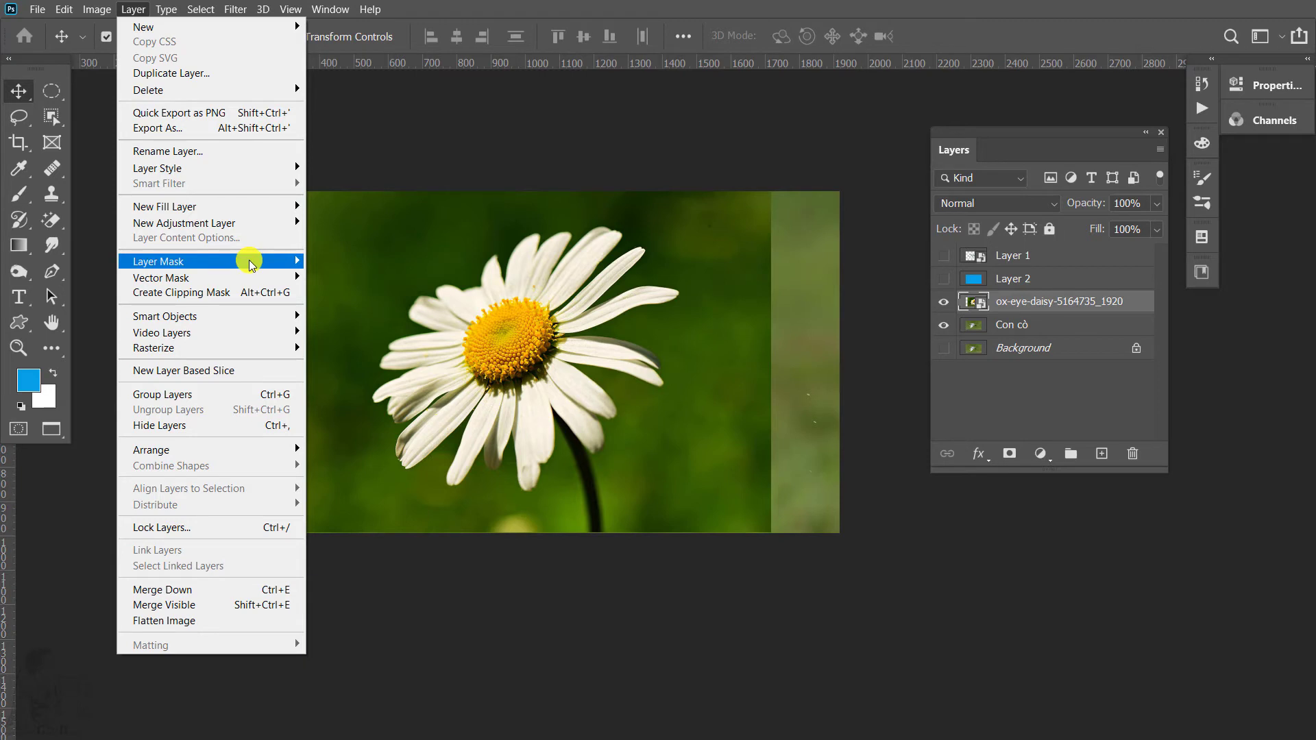
{"action": "mouse_move", "coordinate": [158, 261]}
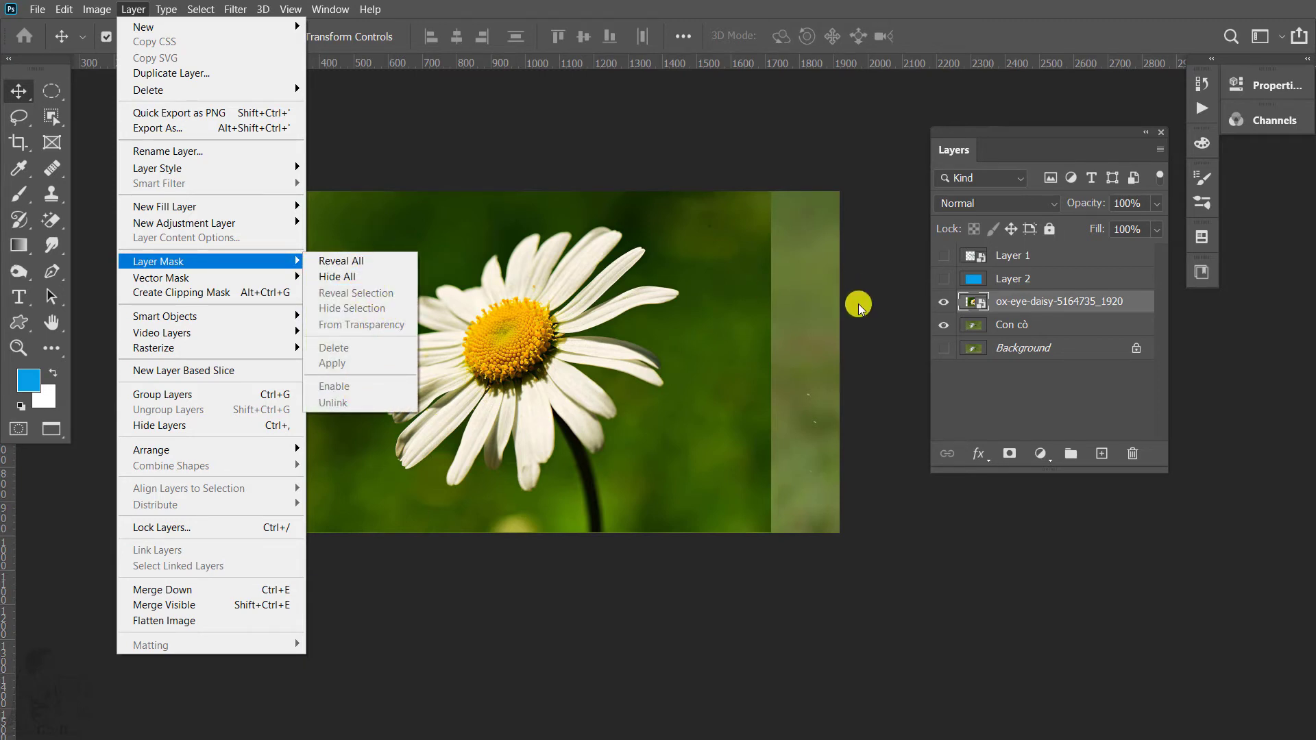
{"action": "left_click", "coordinate": [1081, 303]}
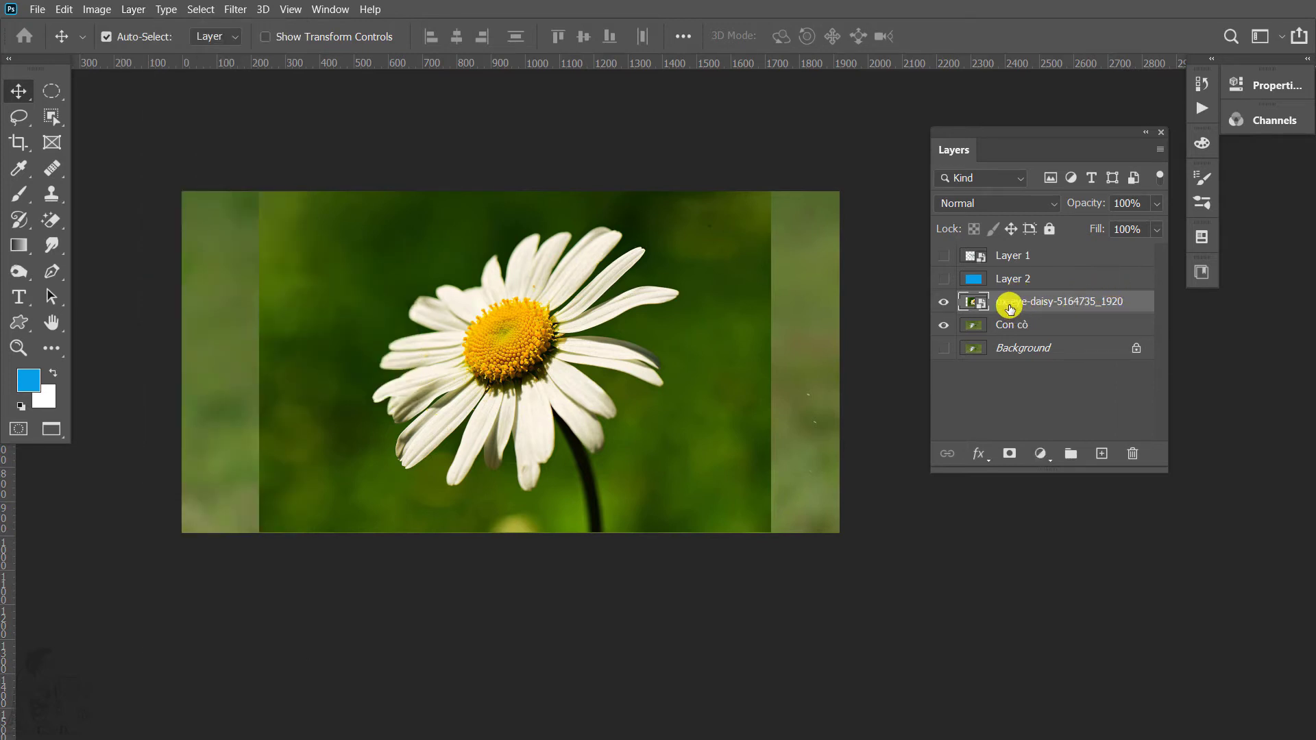
{"action": "left_click", "coordinate": [1010, 453]}
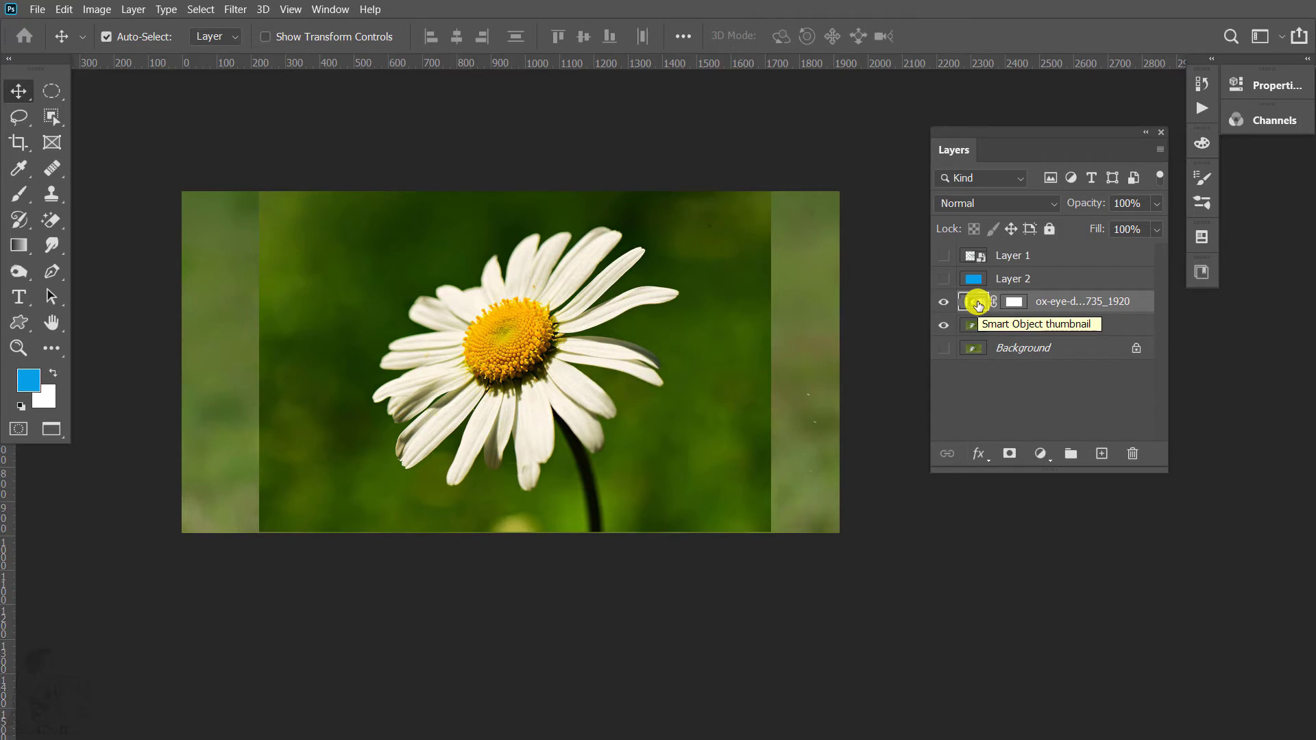
{"action": "left_click", "coordinate": [1014, 302]}
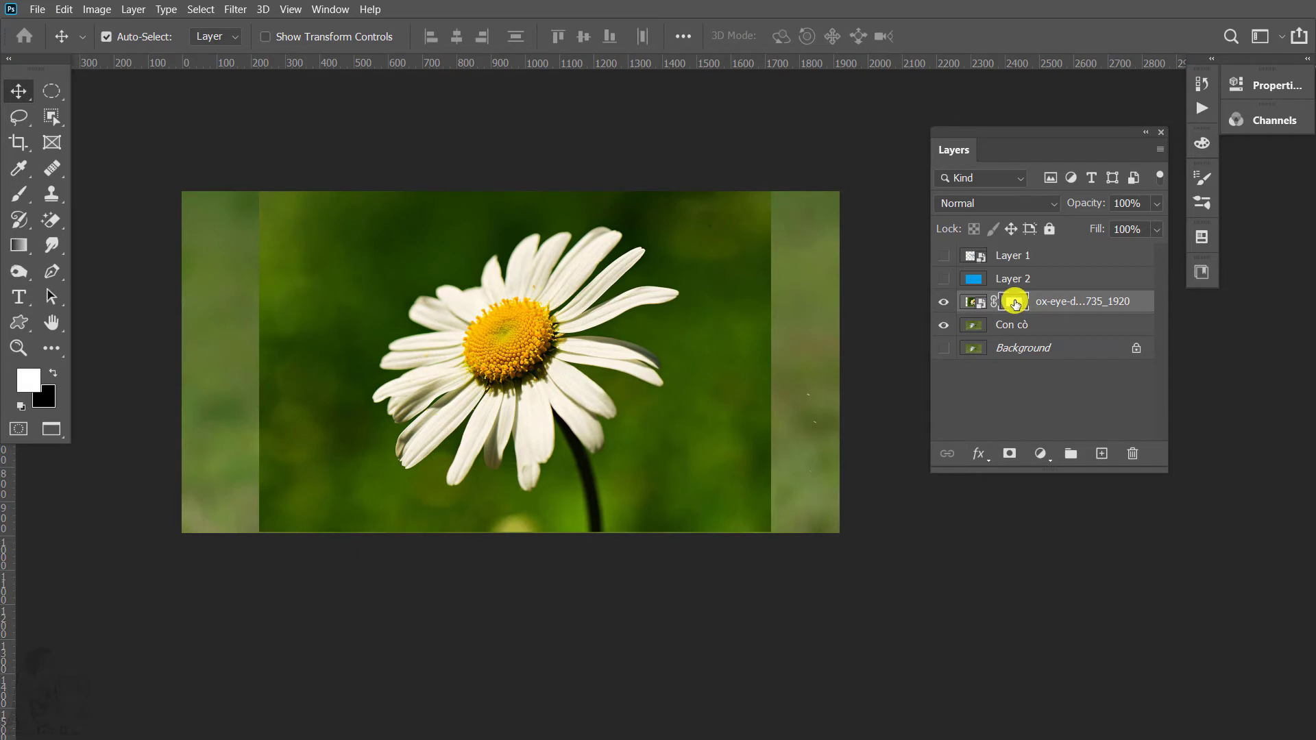
Step: Paint black on the daisy layer's mask to reveal the egret's head, tail and feet
{"action": "left_click", "coordinate": [606, 318], "text": "ctrl"}
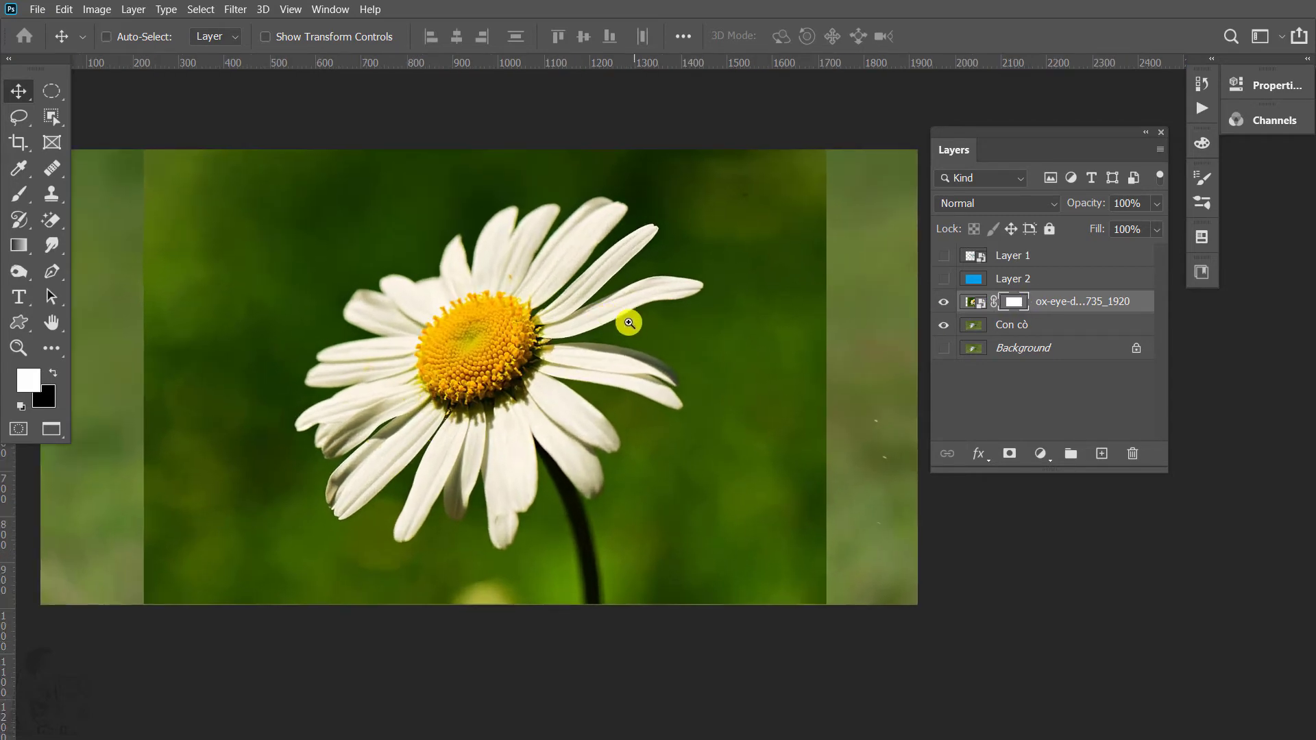
{"action": "left_click", "coordinate": [18, 194]}
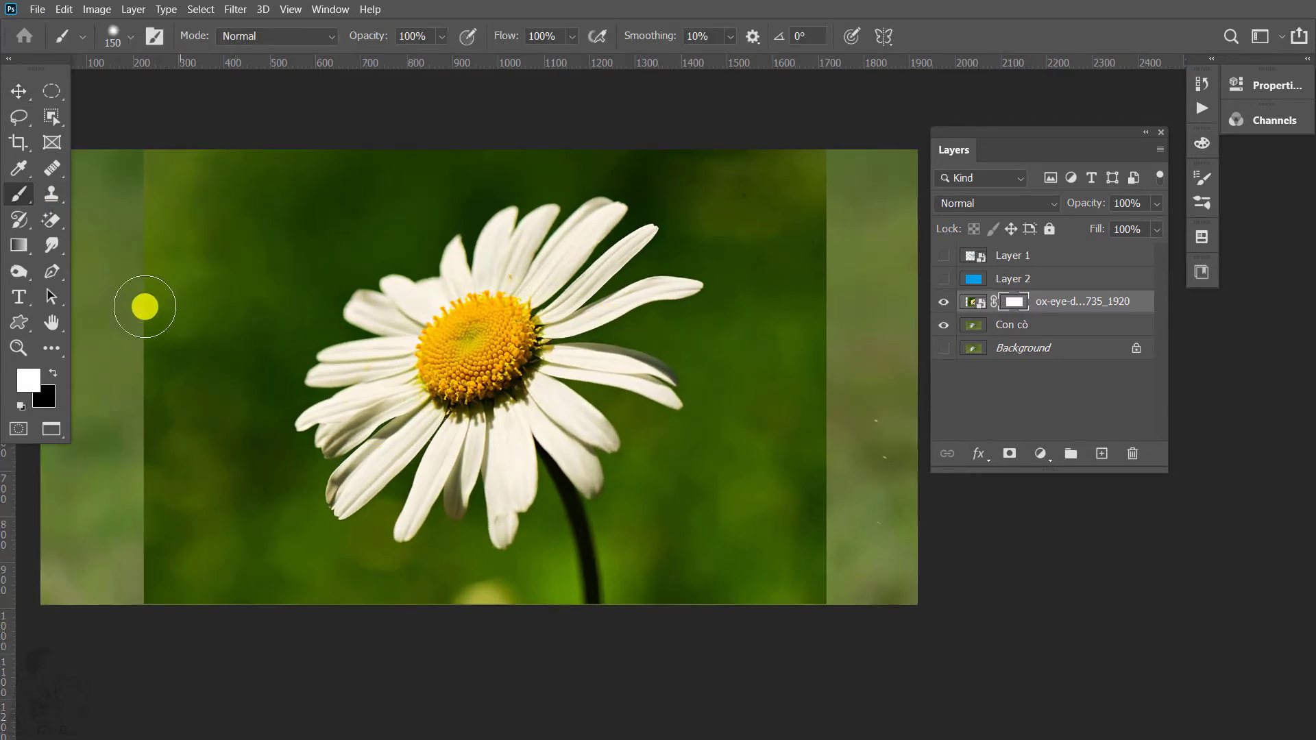
{"action": "left_click", "coordinate": [52, 373]}
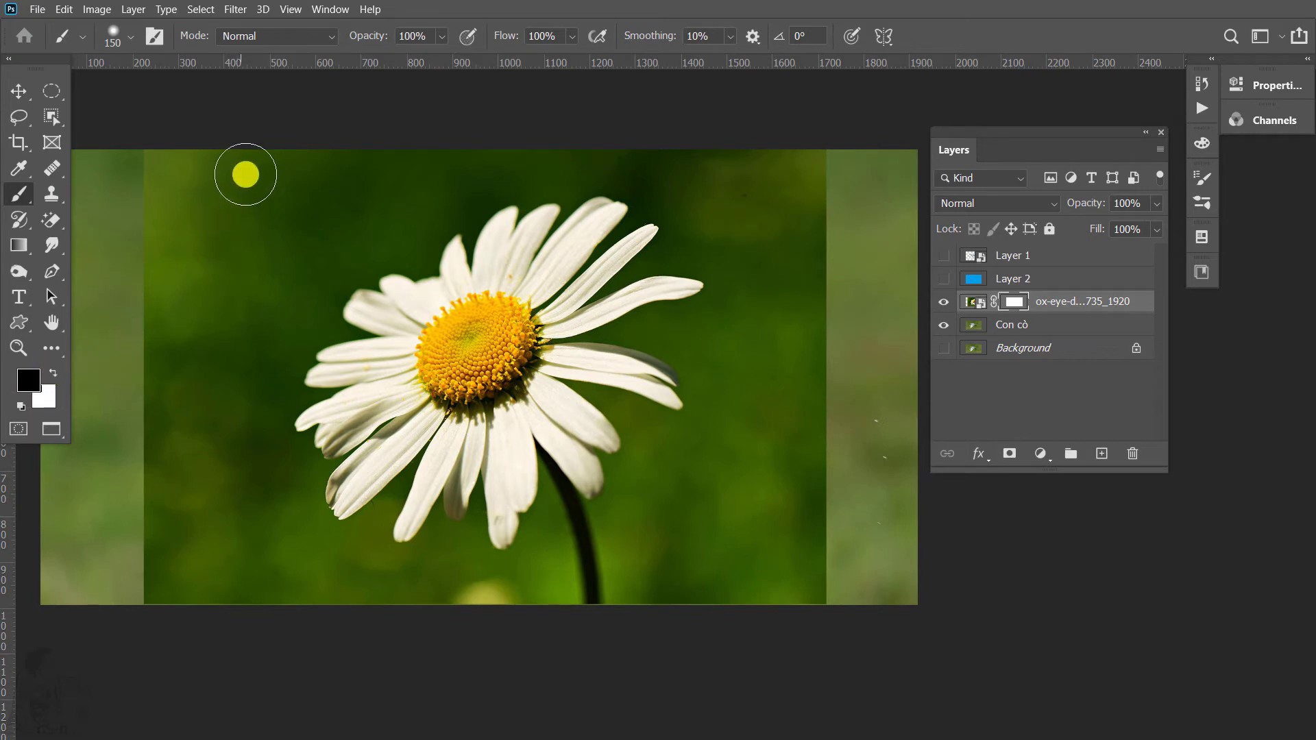
{"action": "mouse_move", "coordinate": [244, 173]}
{"action": "left_mouse_down"}
{"action": "mouse_move", "coordinate": [182, 192]}
{"action": "mouse_move", "coordinate": [206, 311]}
{"action": "mouse_move", "coordinate": [161, 441]}
{"action": "mouse_move", "coordinate": [155, 520]}
{"action": "mouse_move", "coordinate": [173, 573]}
{"action": "mouse_move", "coordinate": [240, 385]}
{"action": "mouse_move", "coordinate": [229, 558]}
{"action": "mouse_move", "coordinate": [320, 592]}
{"action": "mouse_move", "coordinate": [500, 608]}
{"action": "mouse_move", "coordinate": [543, 558]}
{"action": "mouse_move", "coordinate": [579, 649]}
{"action": "mouse_move", "coordinate": [639, 579]}
{"action": "mouse_move", "coordinate": [696, 449]}
{"action": "mouse_move", "coordinate": [696, 555]}
{"action": "mouse_move", "coordinate": [787, 620]}
{"action": "mouse_move", "coordinate": [794, 329]}
{"action": "mouse_move", "coordinate": [749, 356]}
{"action": "mouse_move", "coordinate": [720, 432]}
{"action": "mouse_move", "coordinate": [719, 227]}
{"action": "mouse_move", "coordinate": [692, 156]}
{"action": "mouse_move", "coordinate": [531, 144]}
{"action": "mouse_move", "coordinate": [296, 246]}
{"action": "mouse_move", "coordinate": [454, 129]}
{"action": "mouse_move", "coordinate": [414, 174]}
{"action": "mouse_move", "coordinate": [617, 165]}
{"action": "mouse_move", "coordinate": [689, 210]}
{"action": "mouse_move", "coordinate": [726, 256]}
{"action": "mouse_move", "coordinate": [705, 347]}
{"action": "mouse_move", "coordinate": [718, 417]}
{"action": "left_mouse_up"}
{"action": "left_click_drag", "start_coordinate": [302, 507], "coordinate": [311, 274]}
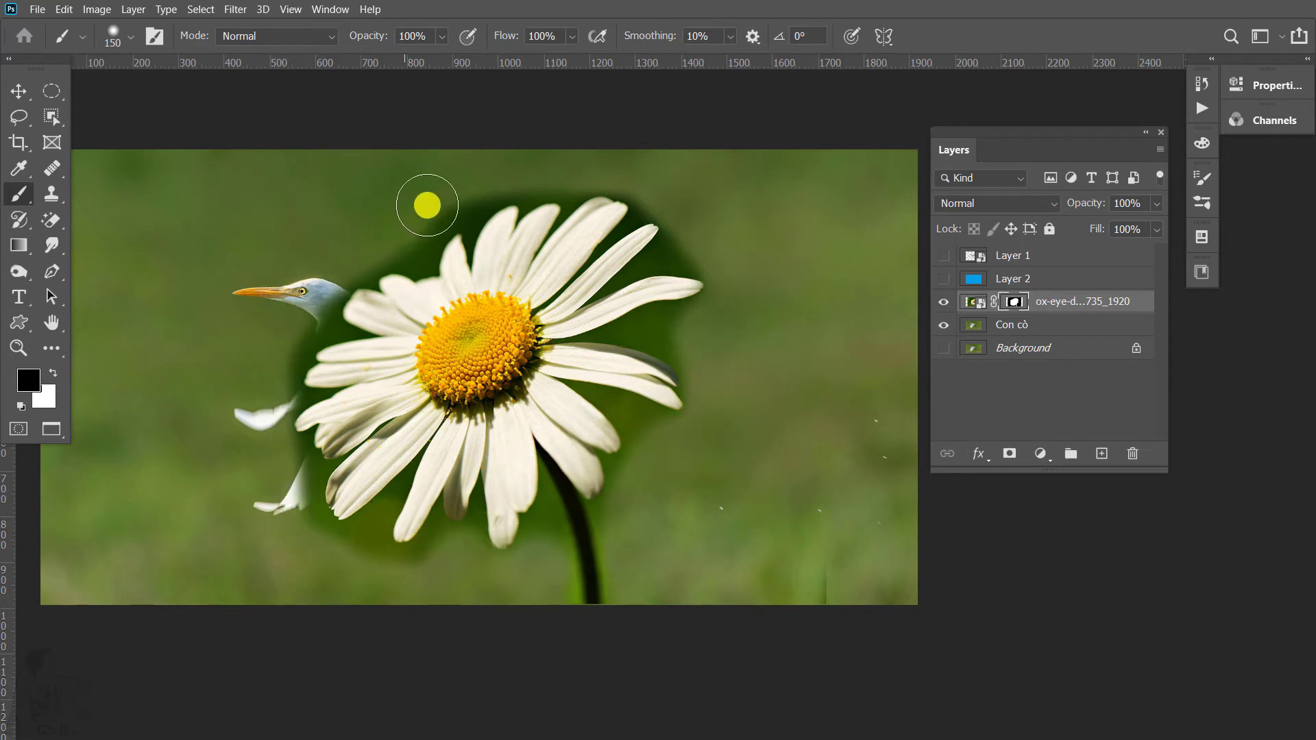
{"action": "scroll", "coordinate": [626, 353], "scroll_direction": "up", "scroll_amount": 1}
{"action": "scroll", "coordinate": [614, 305], "scroll_direction": "up", "scroll_amount": 1}
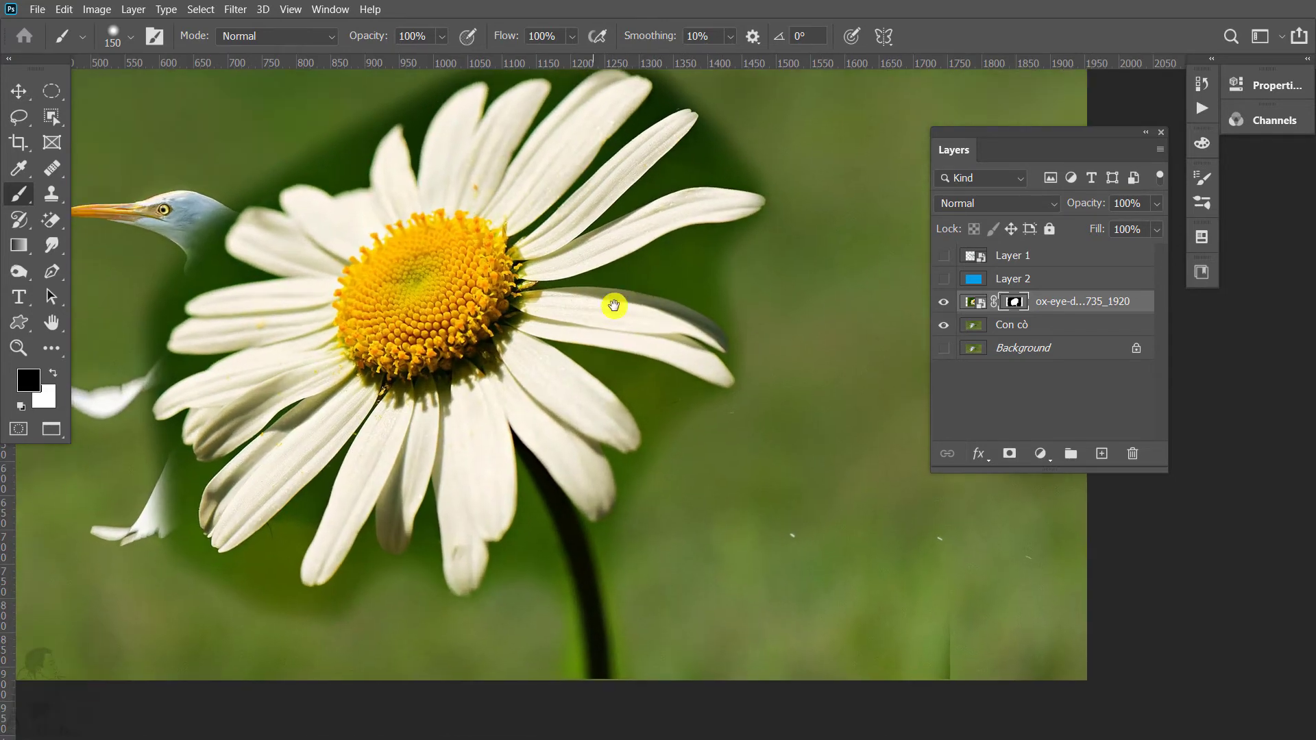
{"action": "mouse_move", "coordinate": [760, 370]}
{"action": "left_mouse_down"}
{"action": "mouse_move", "coordinate": [602, 302]}
{"action": "mouse_move", "coordinate": [658, 311]}
{"action": "mouse_move", "coordinate": [666, 336]}
{"action": "left_mouse_up"}
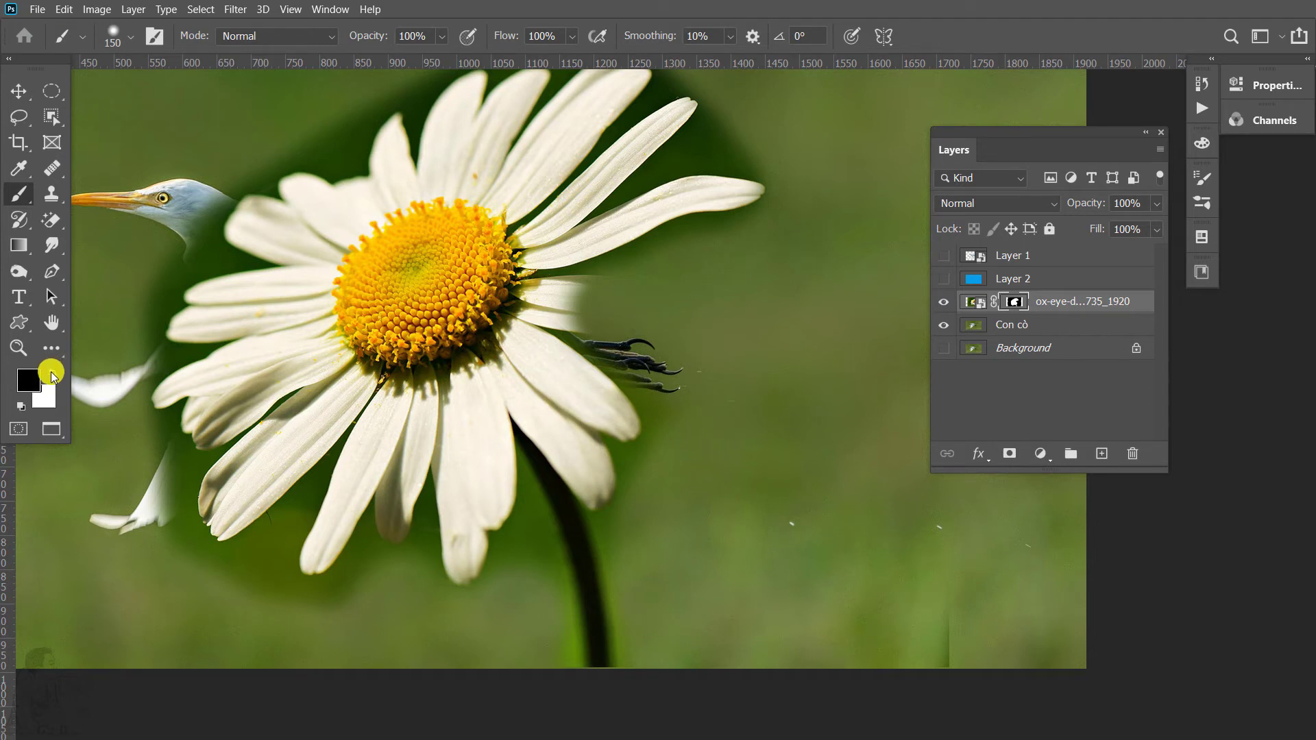
Step: Paint white on the daisy mask to restore the right-hand petal
{"action": "left_click", "coordinate": [51, 373]}
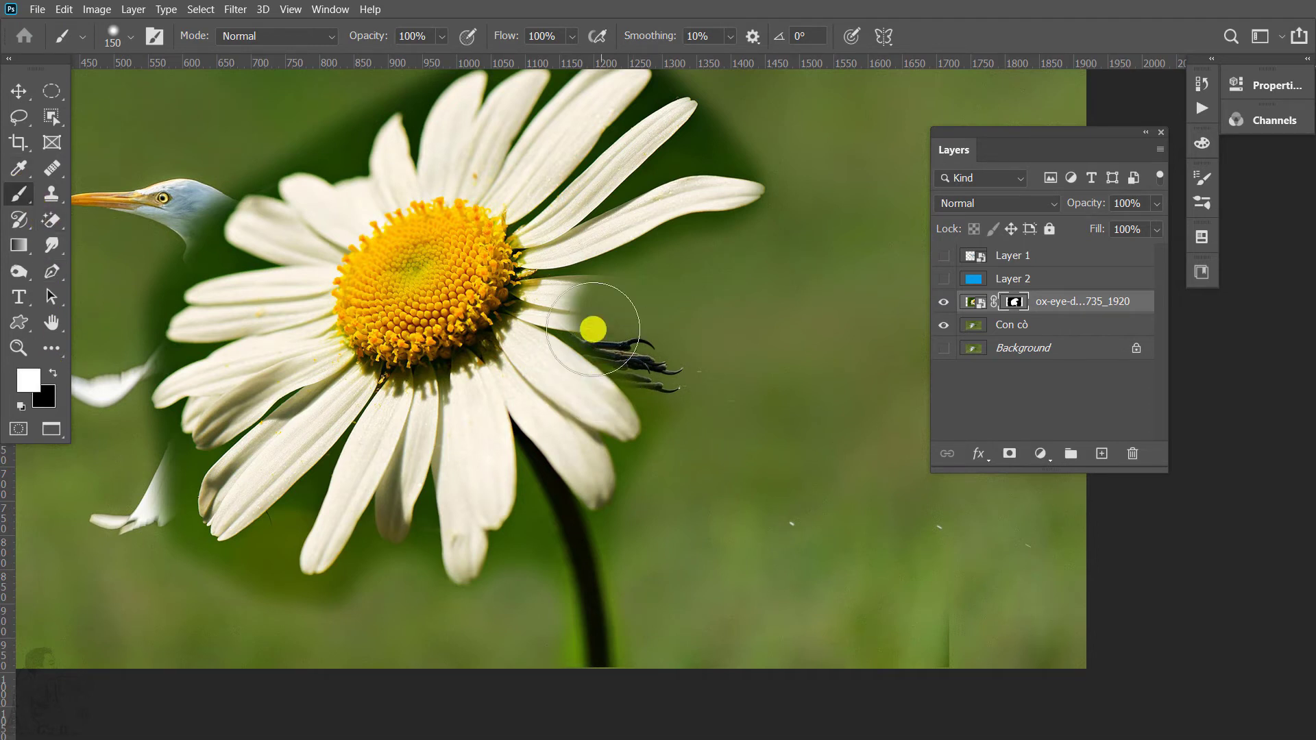
{"action": "mouse_move", "coordinate": [592, 330]}
{"action": "left_mouse_down"}
{"action": "mouse_move", "coordinate": [713, 335]}
{"action": "mouse_move", "coordinate": [708, 355]}
{"action": "mouse_move", "coordinate": [517, 285]}
{"action": "mouse_move", "coordinate": [331, 270]}
{"action": "mouse_move", "coordinate": [366, 304]}
{"action": "left_mouse_up"}
{"action": "key", "text": "space"}
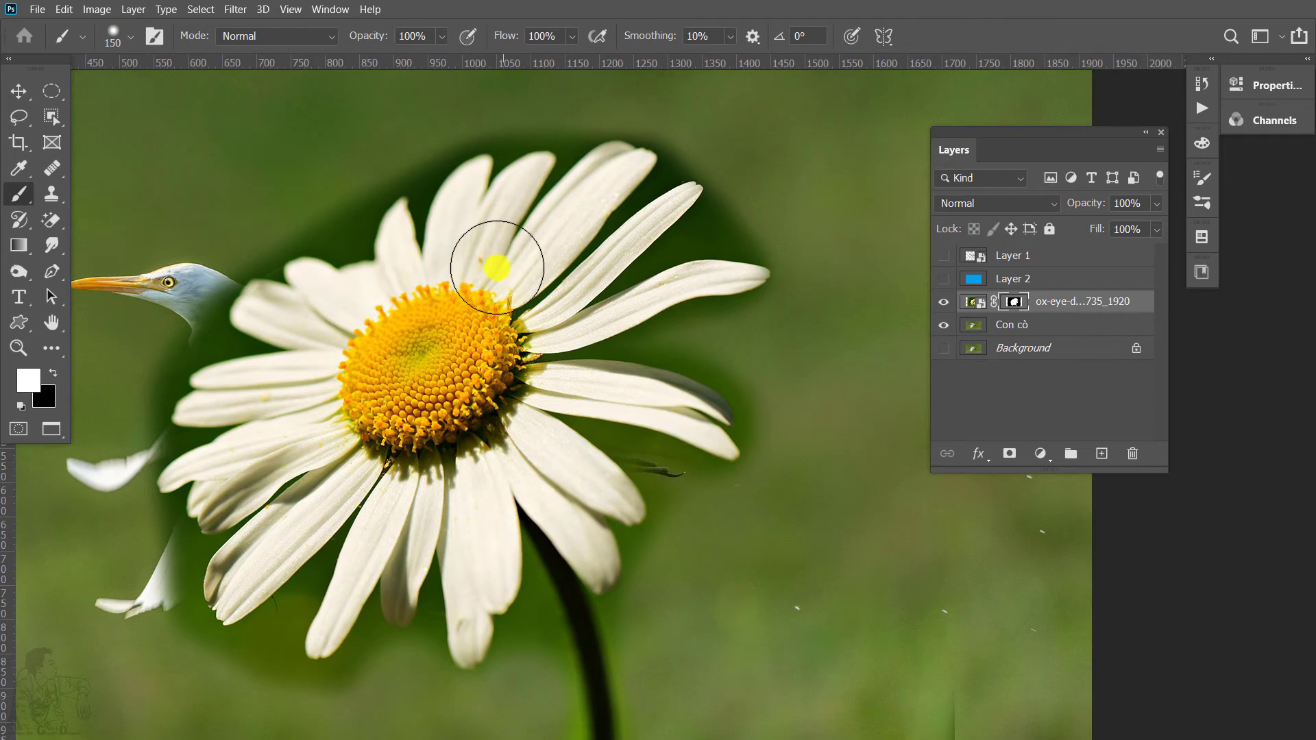
{"action": "mouse_move", "coordinate": [406, 452]}
{"action": "left_mouse_down"}
{"action": "mouse_move", "coordinate": [431, 346]}
{"action": "mouse_move", "coordinate": [431, 390]}
{"action": "left_mouse_up"}
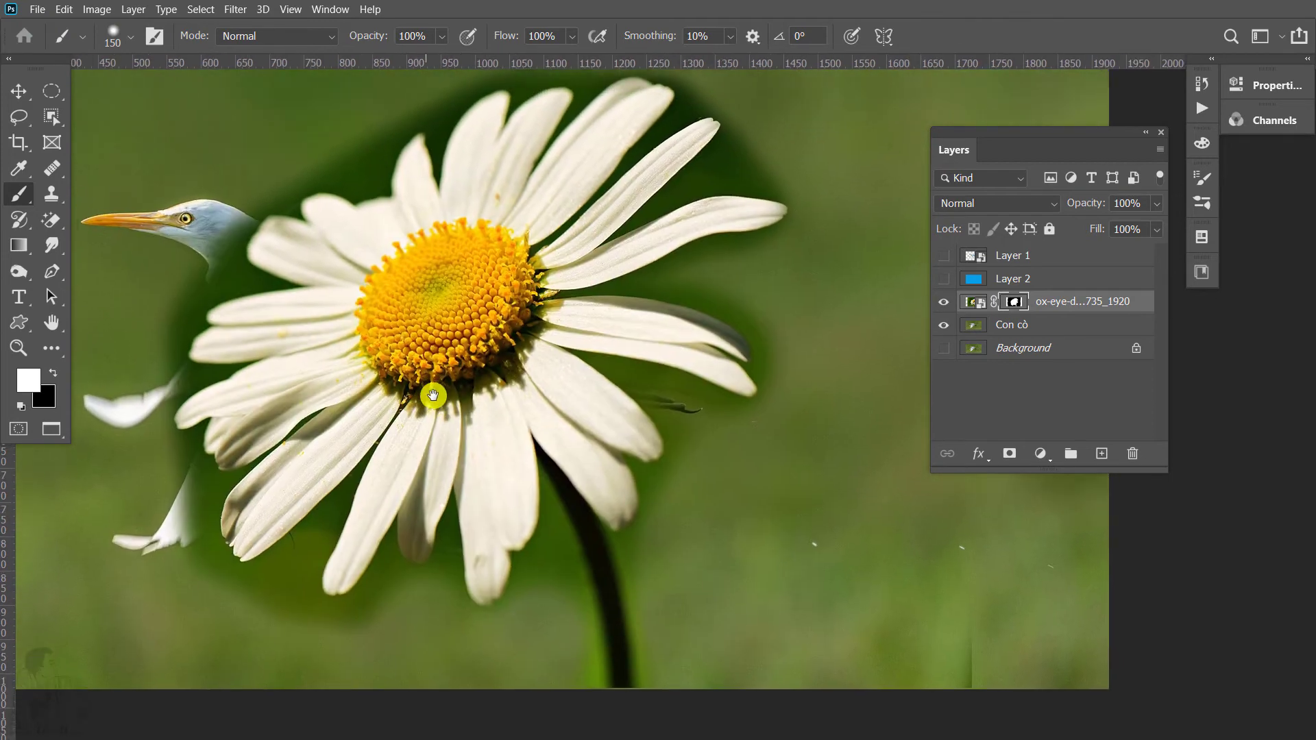
Step: Hide the daisy layer and add a layer mask to the Con cò layer
{"action": "left_click", "coordinate": [1015, 326]}
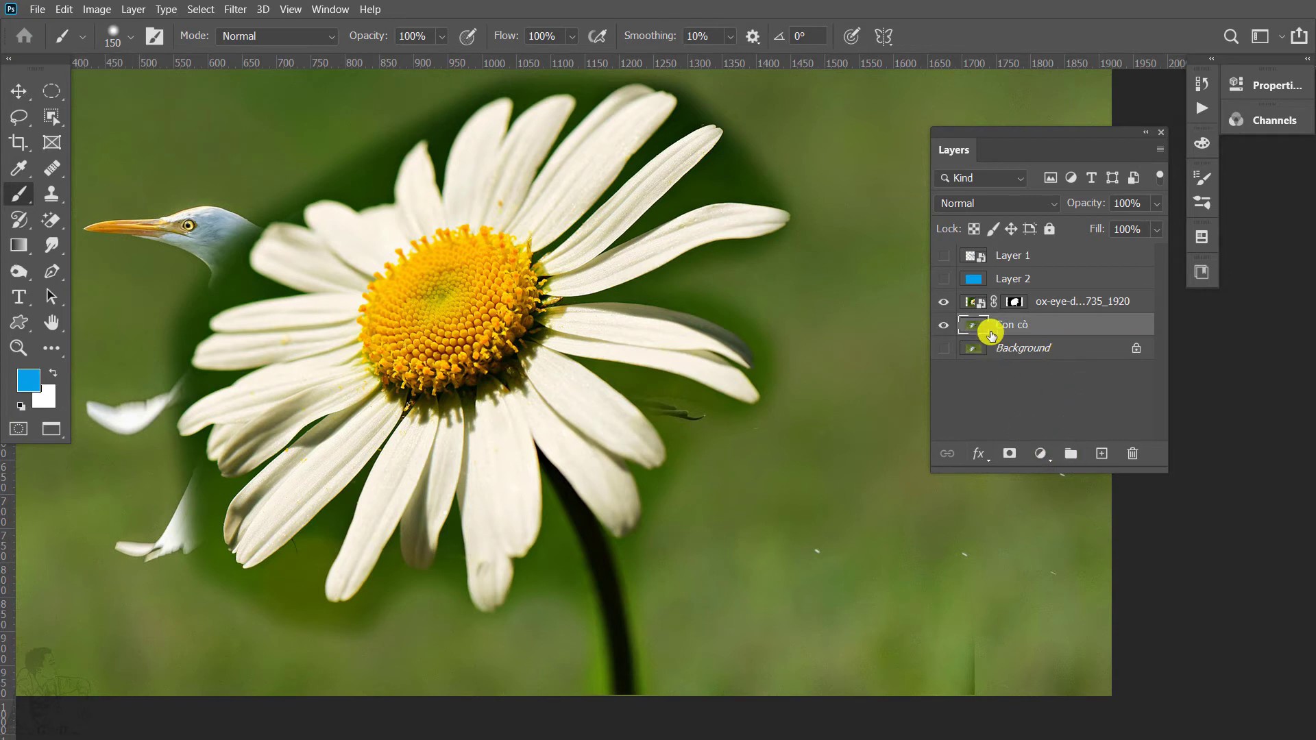
{"action": "left_click", "coordinate": [944, 302]}
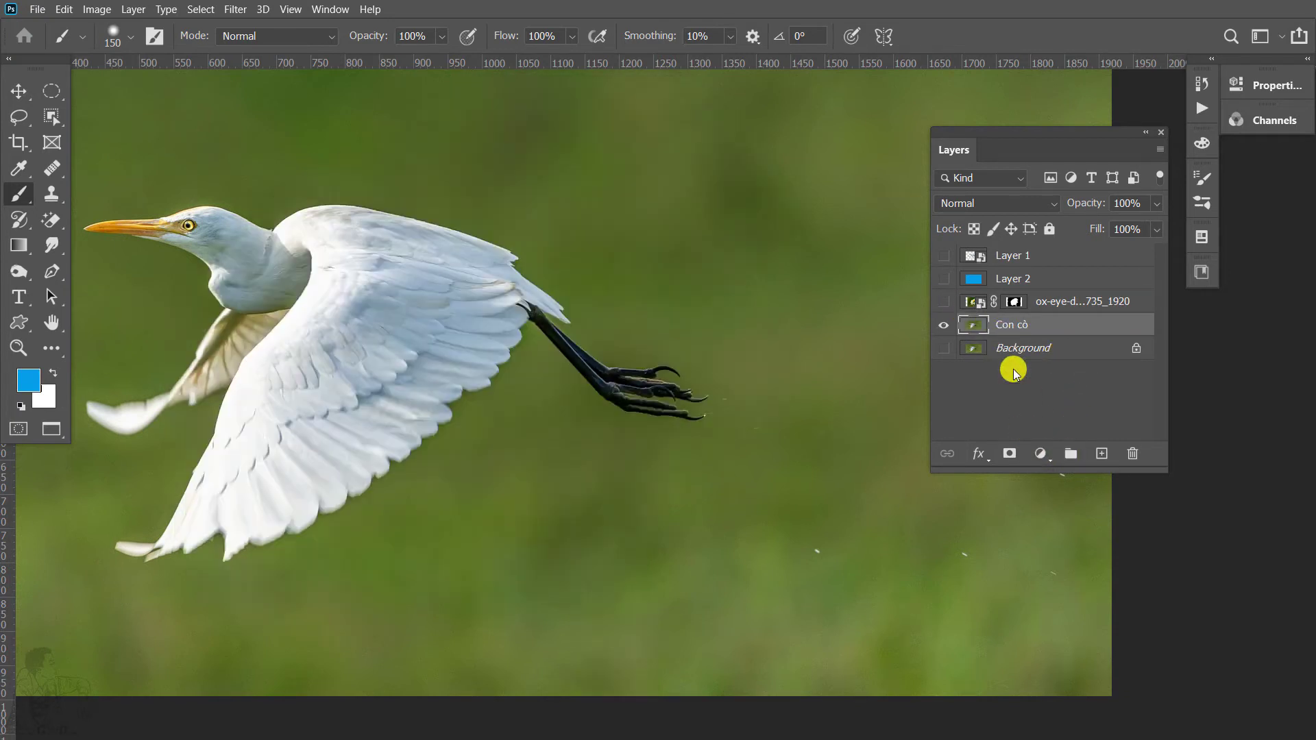
{"action": "left_click", "coordinate": [1009, 455]}
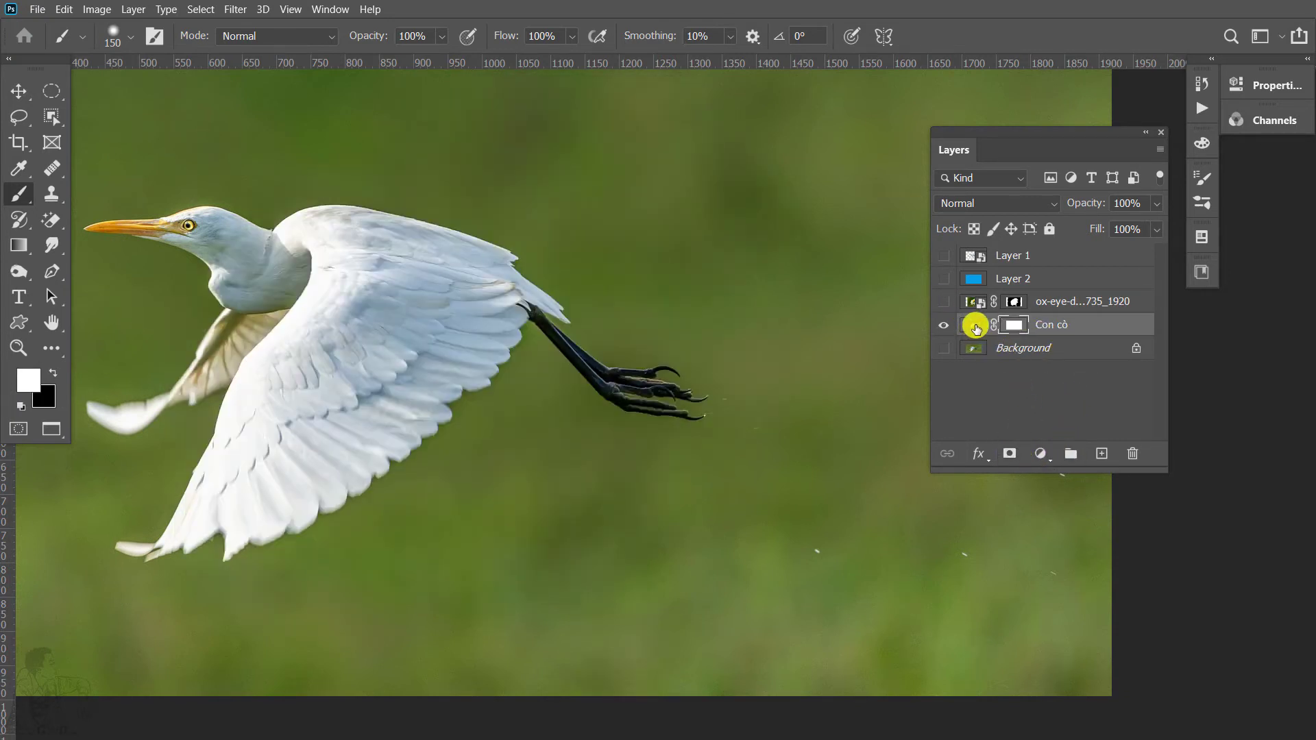
{"action": "key", "text": "ctrl+minus"}
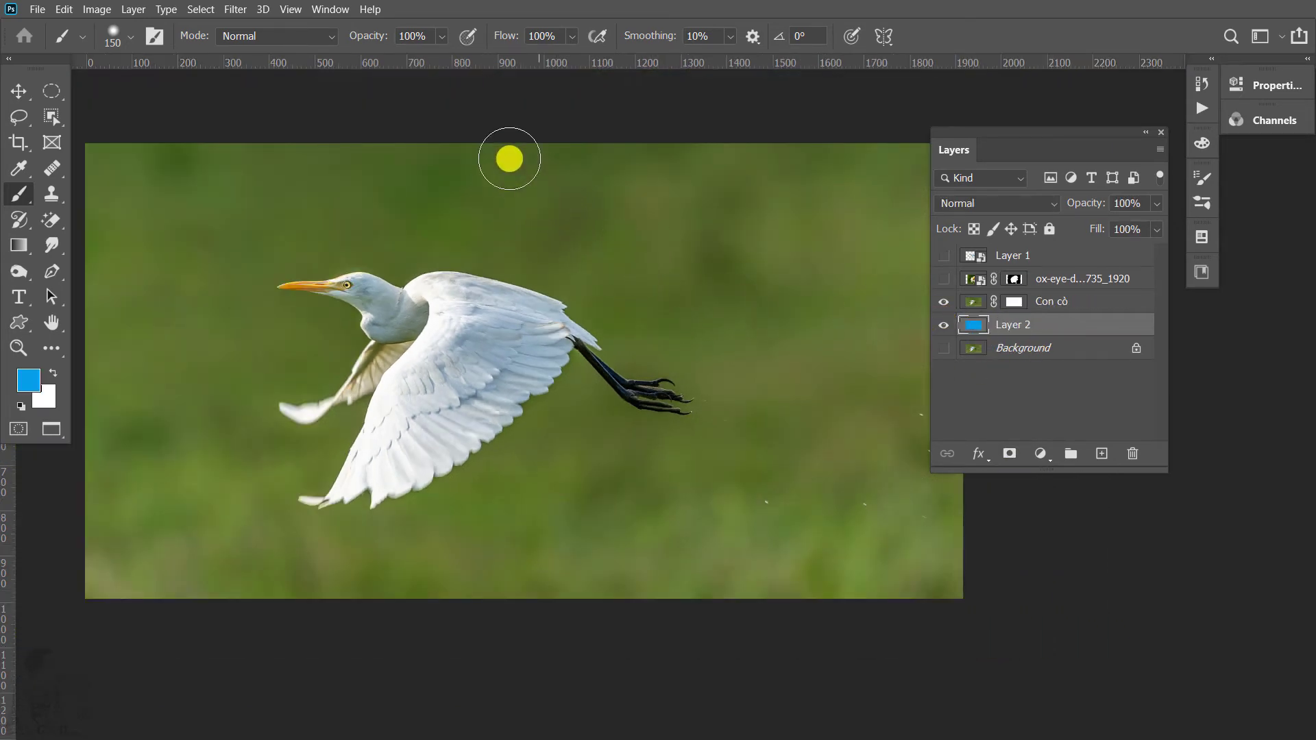
Step: Paint black on Con cò's mask so blue Layer 2 shows along the top and left edge
{"action": "key", "text": "x"}
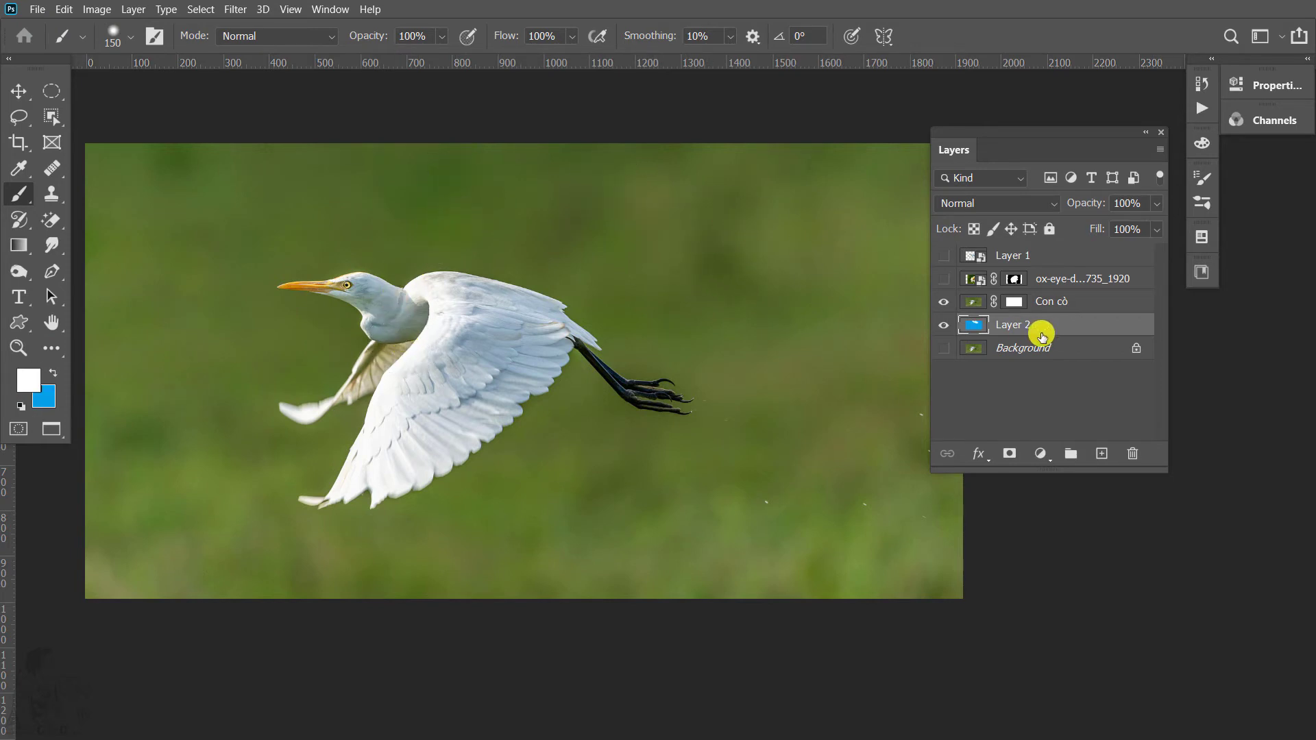
{"action": "left_click", "coordinate": [1015, 305]}
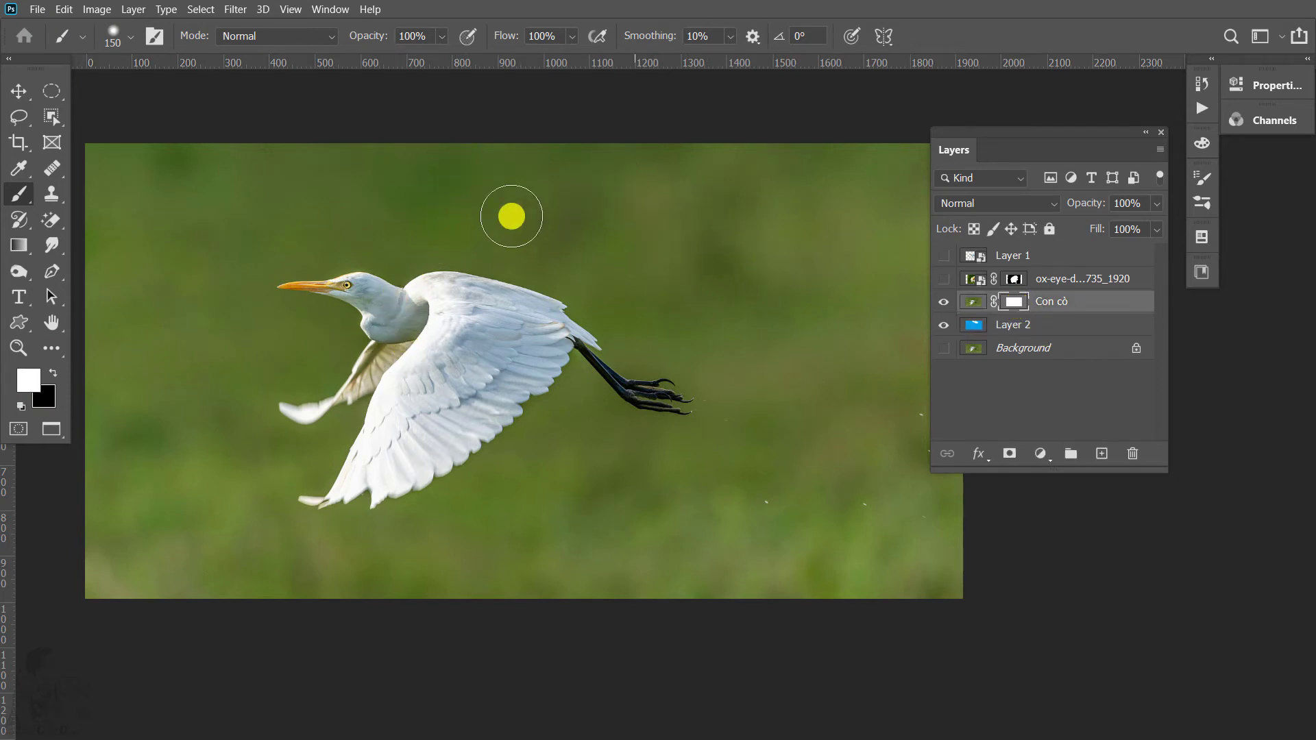
{"action": "key", "text": "x"}
{"action": "mouse_move", "coordinate": [548, 153]}
{"action": "left_mouse_down"}
{"action": "mouse_move", "coordinate": [791, 335]}
{"action": "mouse_move", "coordinate": [110, 154]}
{"action": "left_mouse_up"}
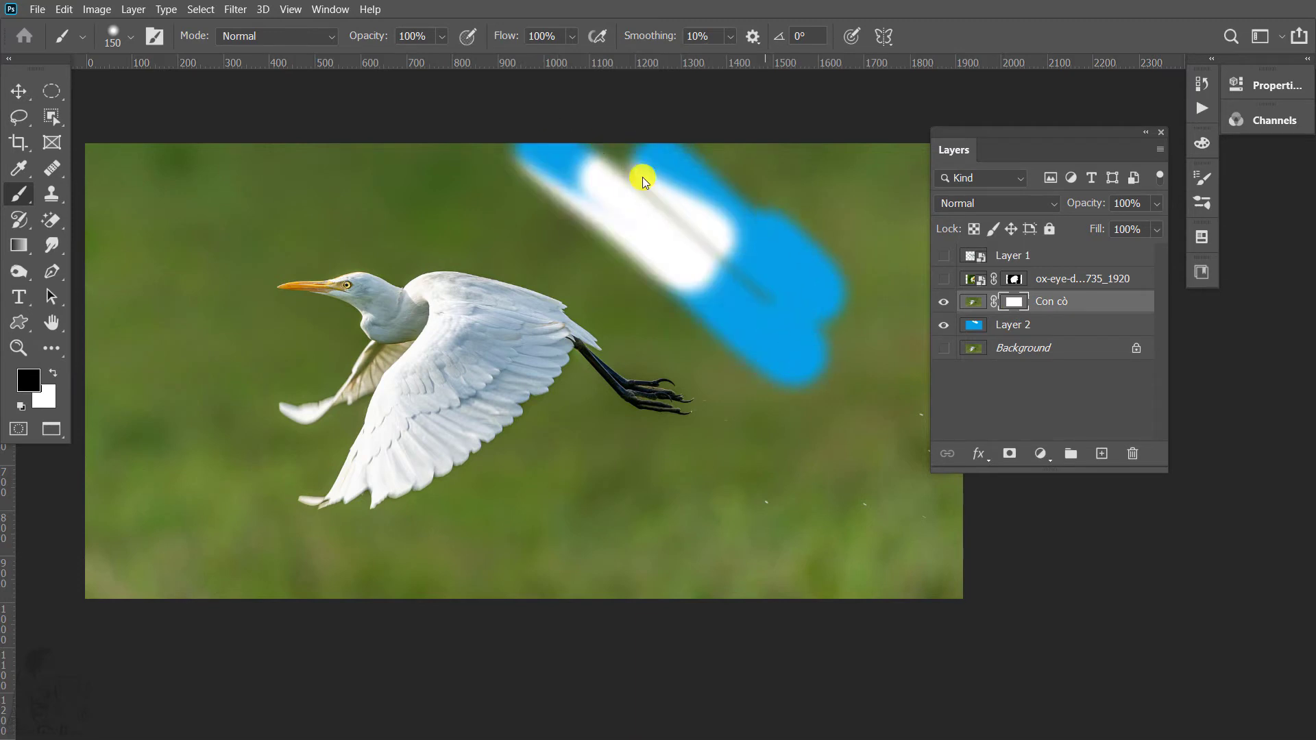
{"action": "mouse_move", "coordinate": [103, 279]}
{"action": "left_mouse_down"}
{"action": "mouse_move", "coordinate": [204, 194]}
{"action": "mouse_move", "coordinate": [222, 199]}
{"action": "left_mouse_up"}
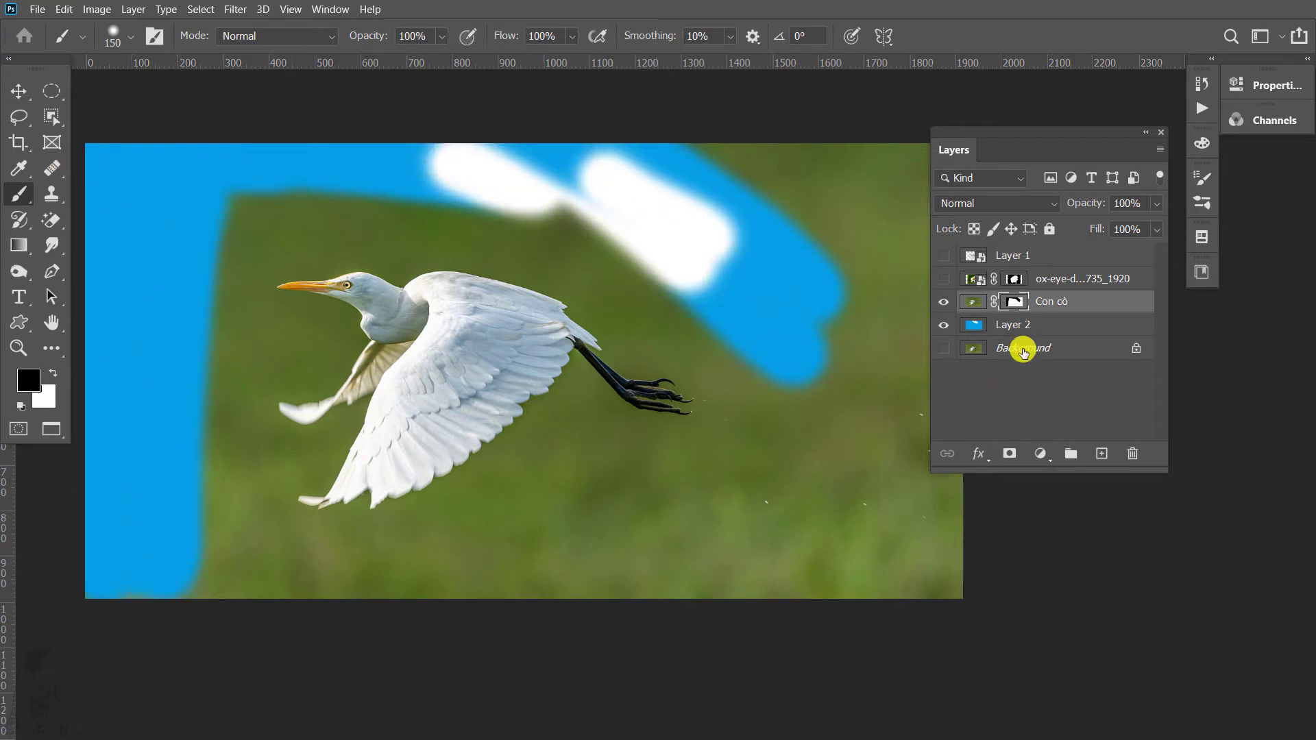
Step: Try a white stroke on Con cò's pixels near the top, then undo it
{"action": "left_click", "coordinate": [973, 301]}
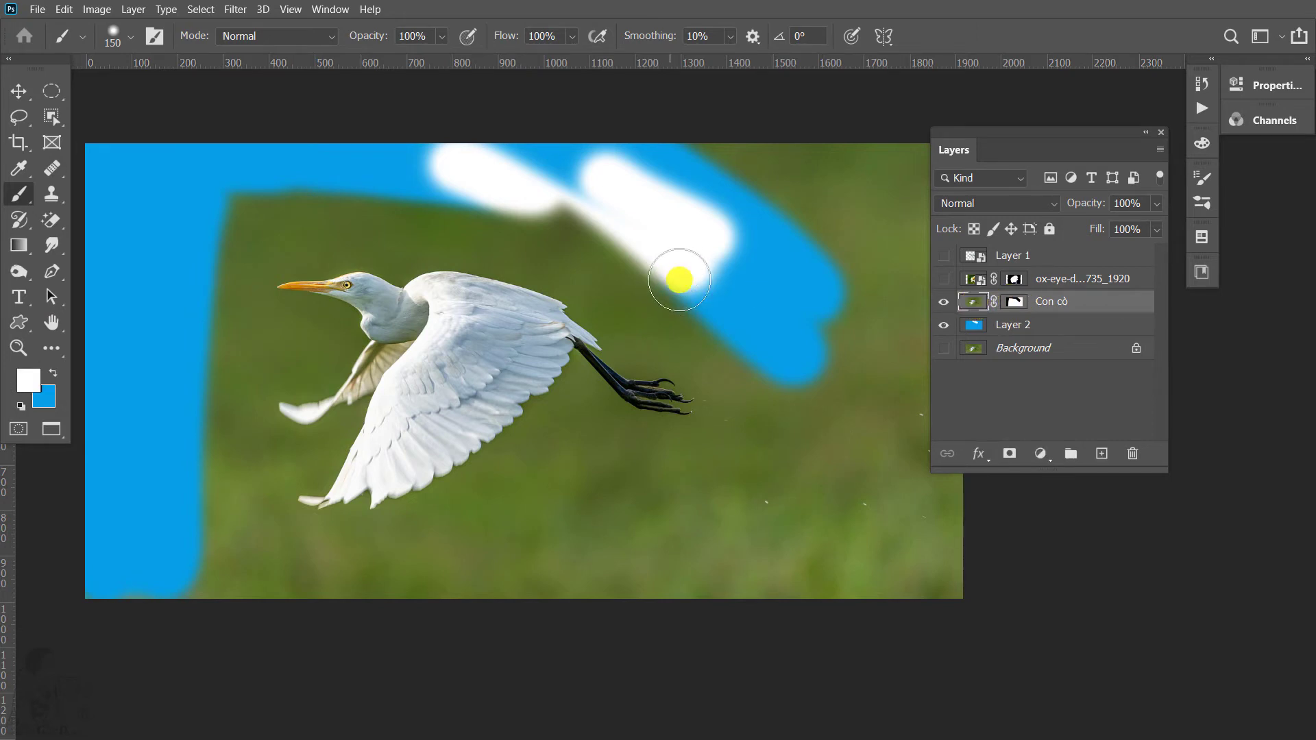
{"action": "mouse_move", "coordinate": [676, 274]}
{"action": "left_mouse_down"}
{"action": "mouse_move", "coordinate": [822, 500]}
{"action": "mouse_move", "coordinate": [823, 369]}
{"action": "mouse_move", "coordinate": [784, 359]}
{"action": "mouse_move", "coordinate": [809, 434]}
{"action": "mouse_move", "coordinate": [793, 461]}
{"action": "mouse_move", "coordinate": [778, 447]}
{"action": "left_mouse_up"}
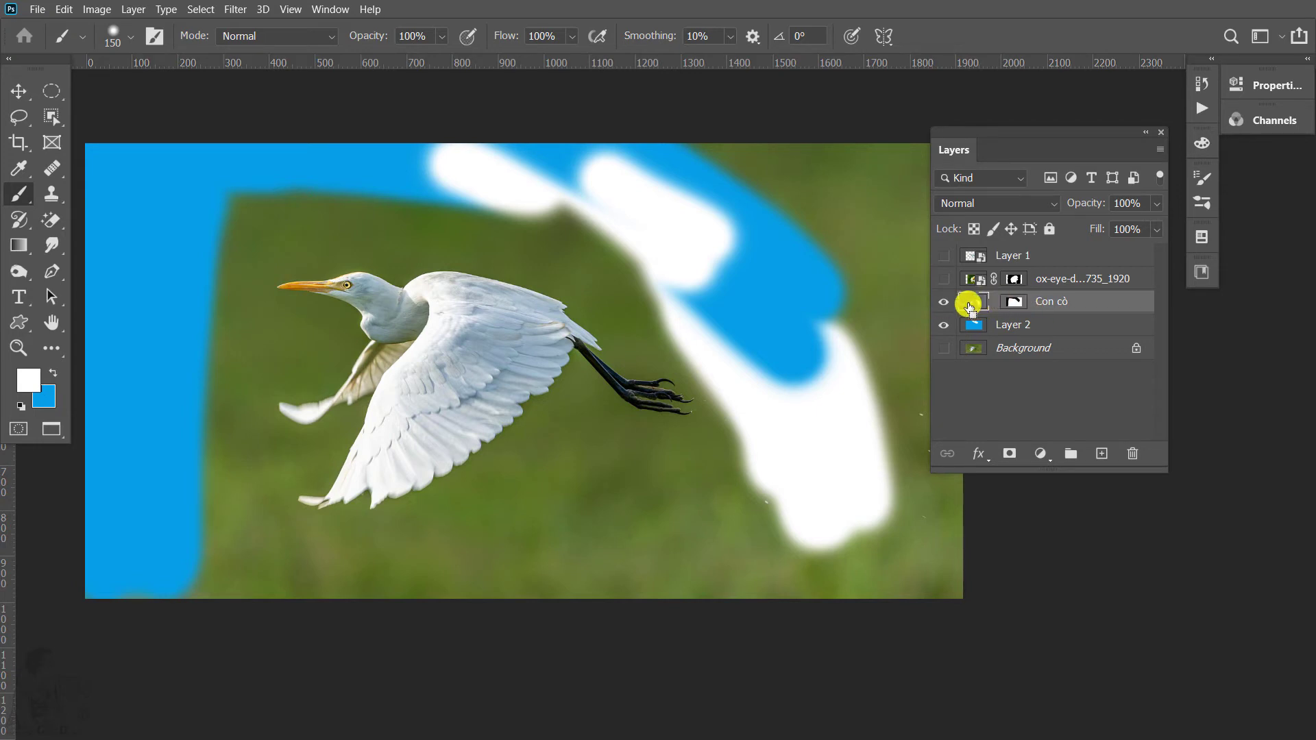
{"action": "key", "text": "ctrl+z"}
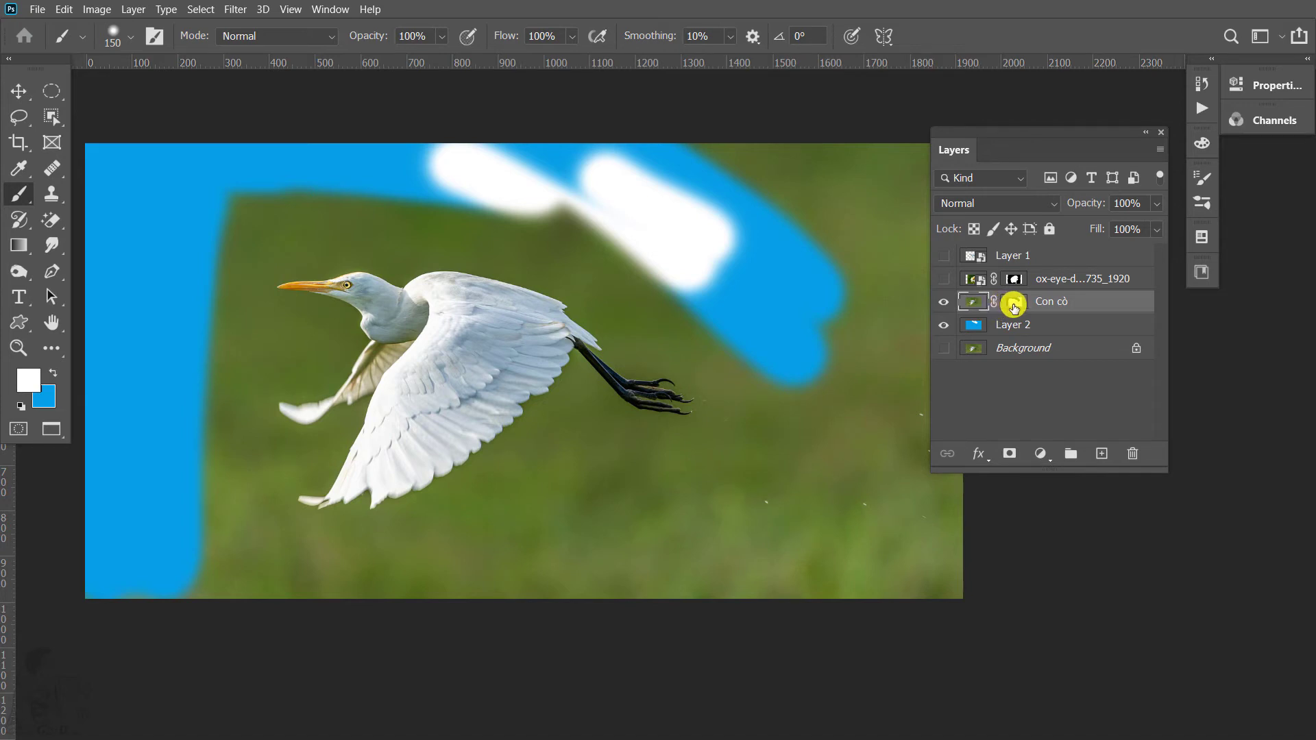
Step: Try mask and white-and-blue pixel strokes around the egret, undoing each one
{"action": "left_click", "coordinate": [1017, 304]}
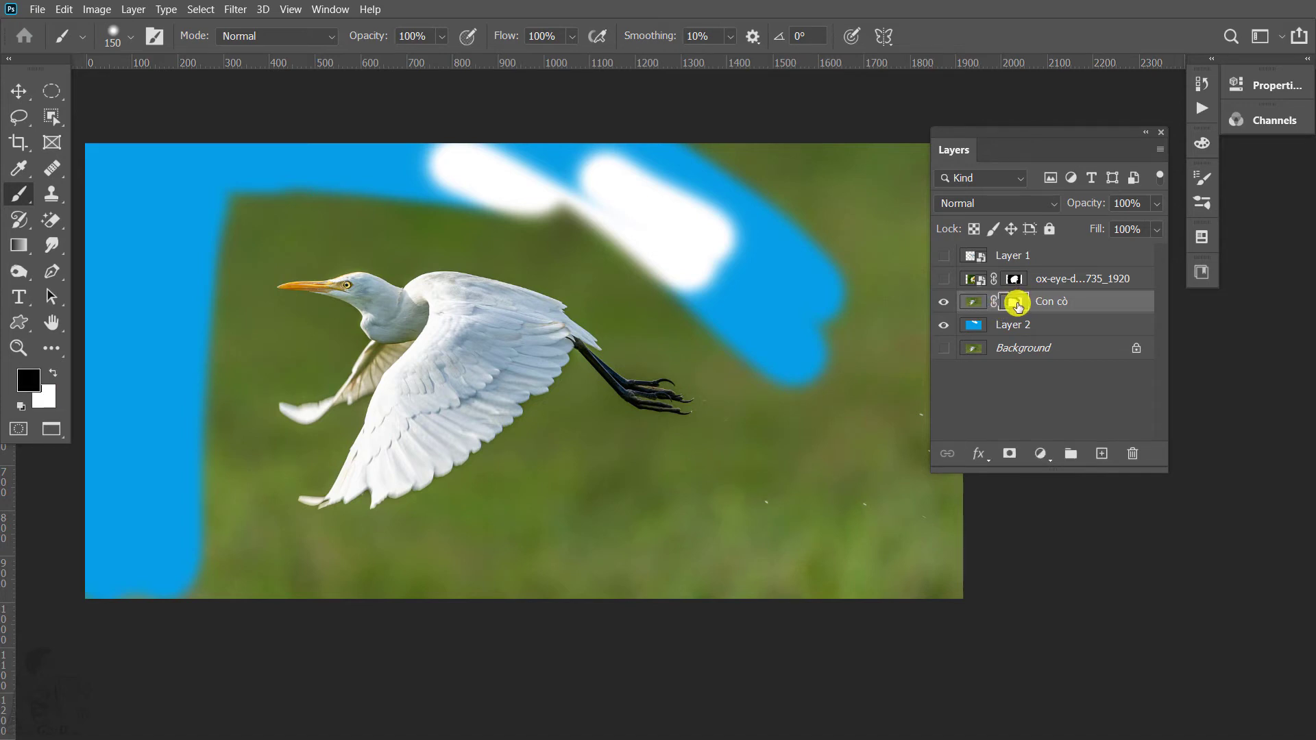
{"action": "mouse_move", "coordinate": [646, 235]}
{"action": "left_mouse_down"}
{"action": "mouse_move", "coordinate": [532, 199]}
{"action": "mouse_move", "coordinate": [673, 229]}
{"action": "left_mouse_up"}
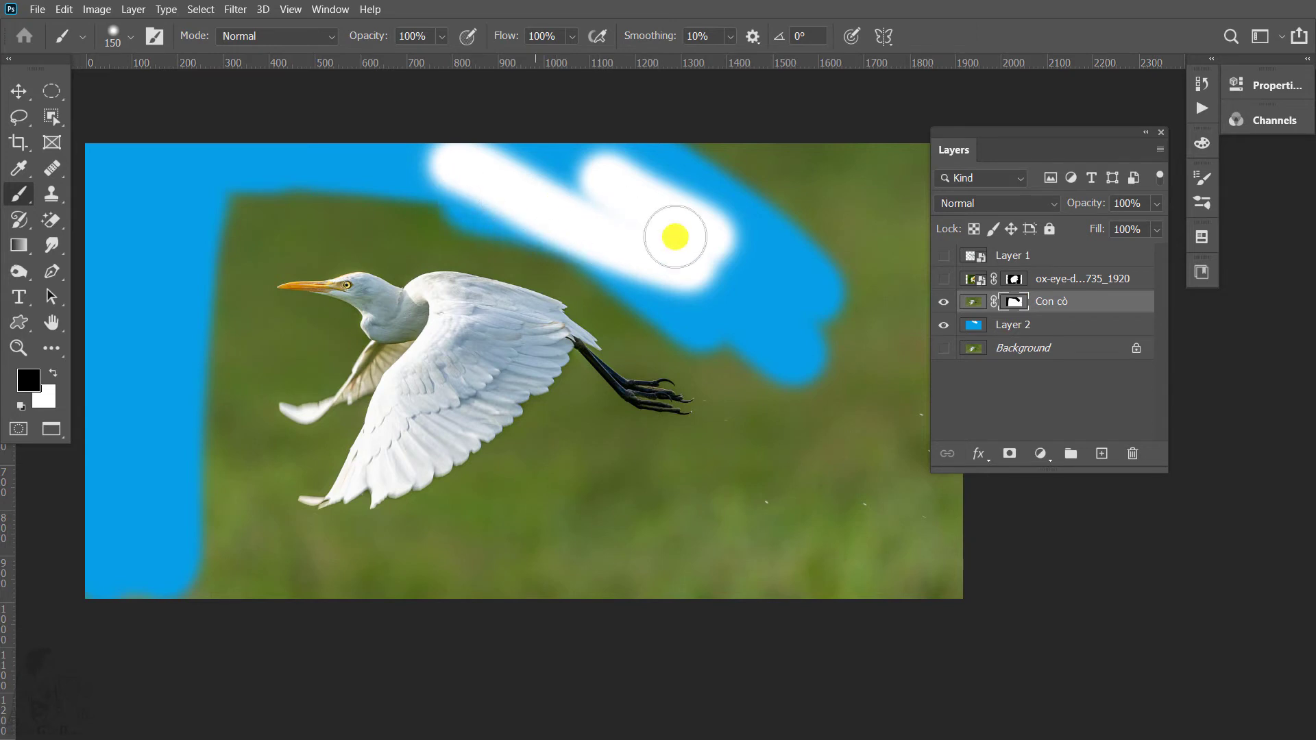
{"action": "key", "text": "ctrl+z"}
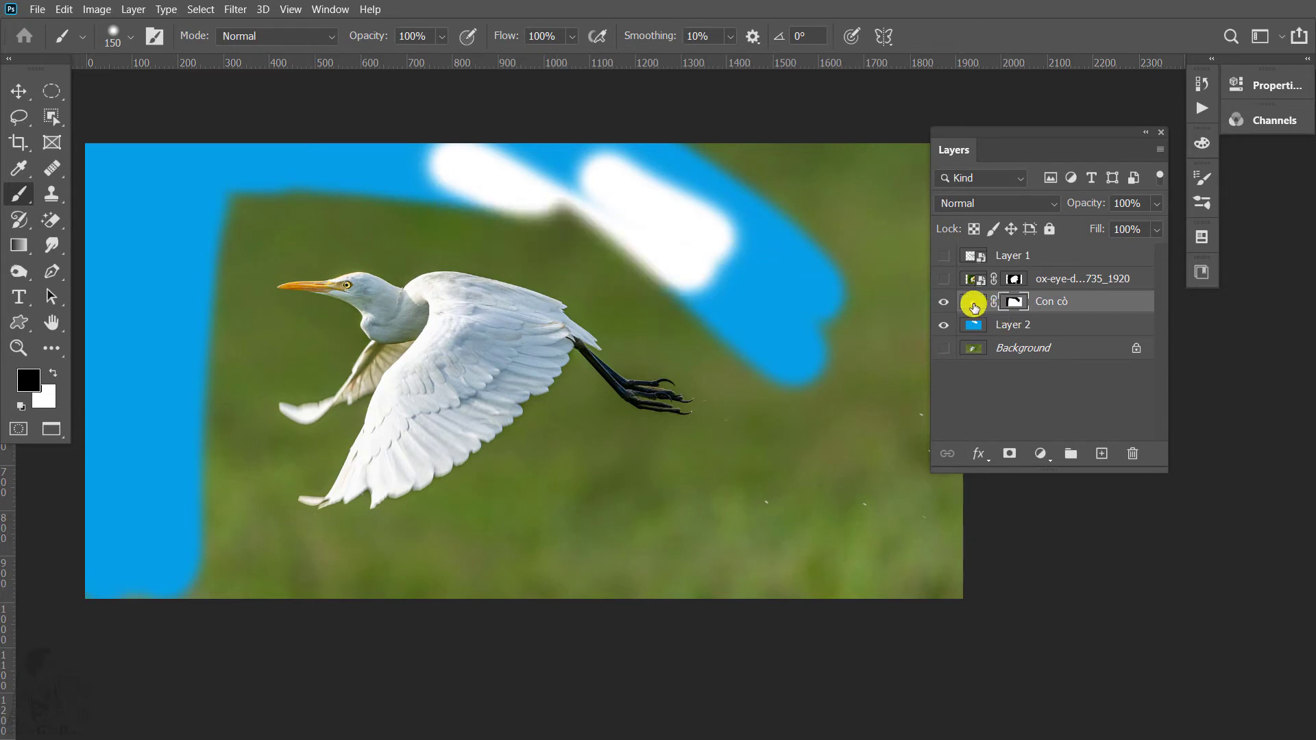
{"action": "left_click", "coordinate": [974, 303]}
{"action": "mouse_move", "coordinate": [717, 473]}
{"action": "left_mouse_down"}
{"action": "mouse_move", "coordinate": [704, 490]}
{"action": "mouse_move", "coordinate": [572, 484]}
{"action": "left_mouse_up"}
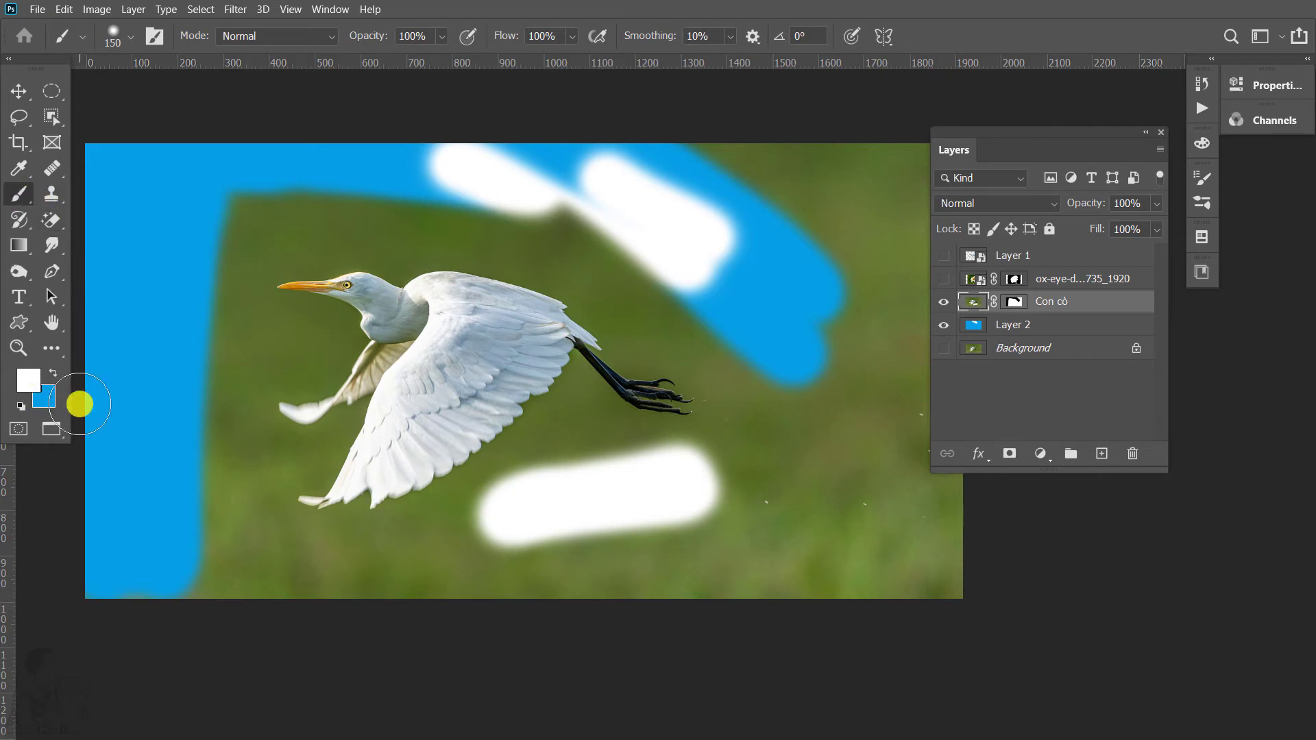
{"action": "key", "text": "x"}
{"action": "mouse_move", "coordinate": [460, 478]}
{"action": "left_mouse_down"}
{"action": "mouse_move", "coordinate": [529, 538]}
{"action": "mouse_move", "coordinate": [476, 500]}
{"action": "mouse_move", "coordinate": [679, 483]}
{"action": "left_mouse_up"}
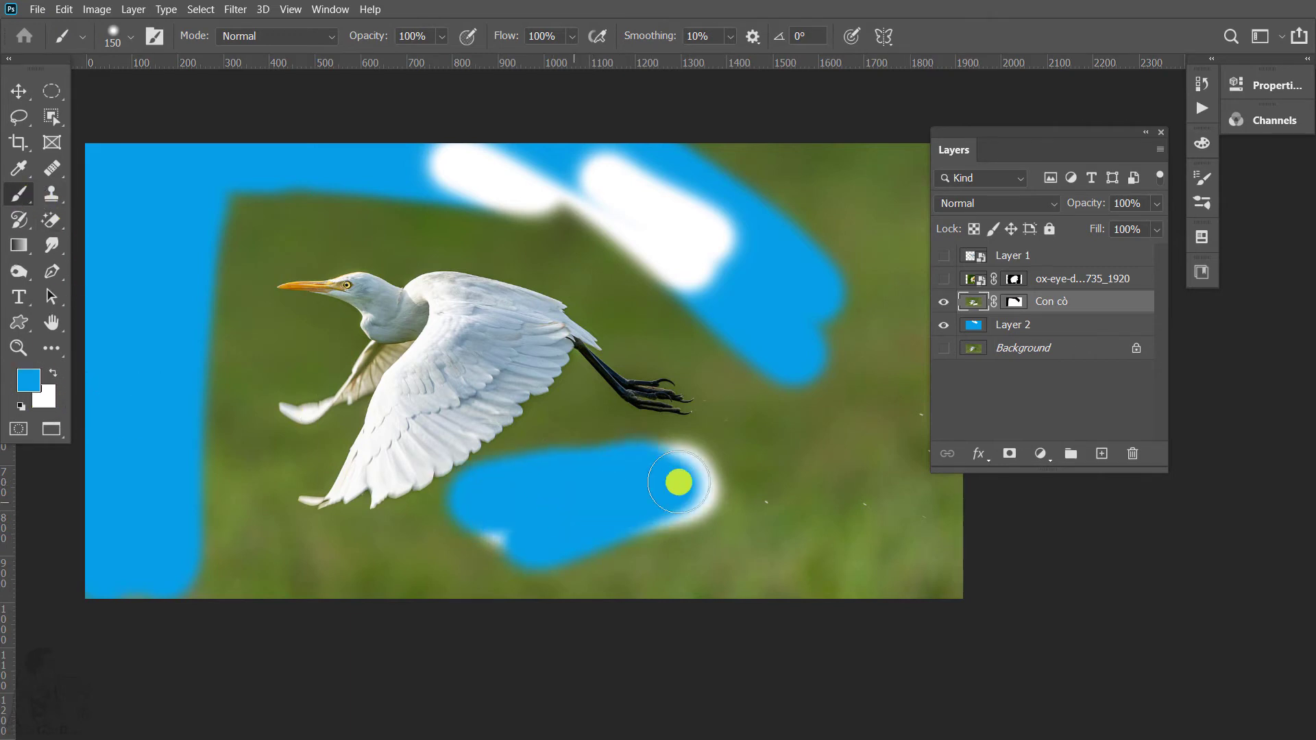
{"action": "key", "text": "ctrl+z"}
{"action": "key", "text": "ctrl+z"}
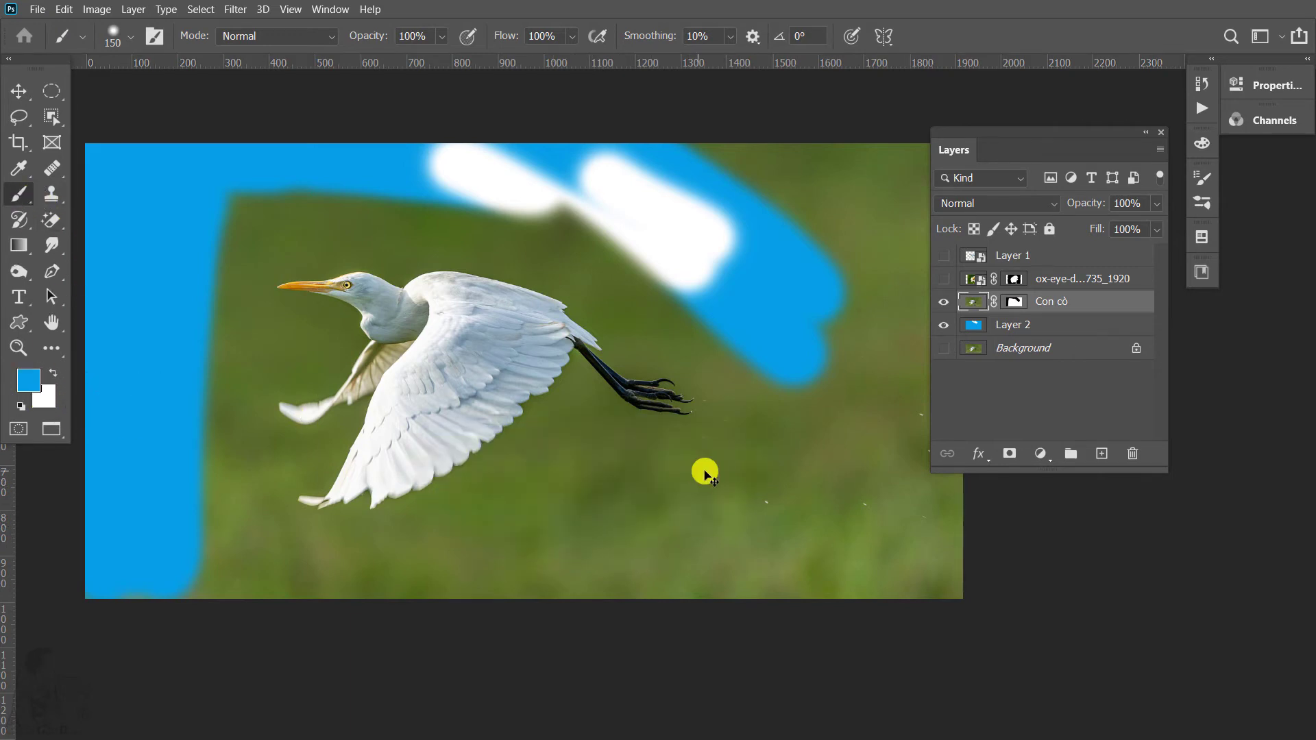
Step: Hide more of Con cò on its mask to show blue, then restore the egret's legs in white
{"action": "left_click", "coordinate": [1019, 302]}
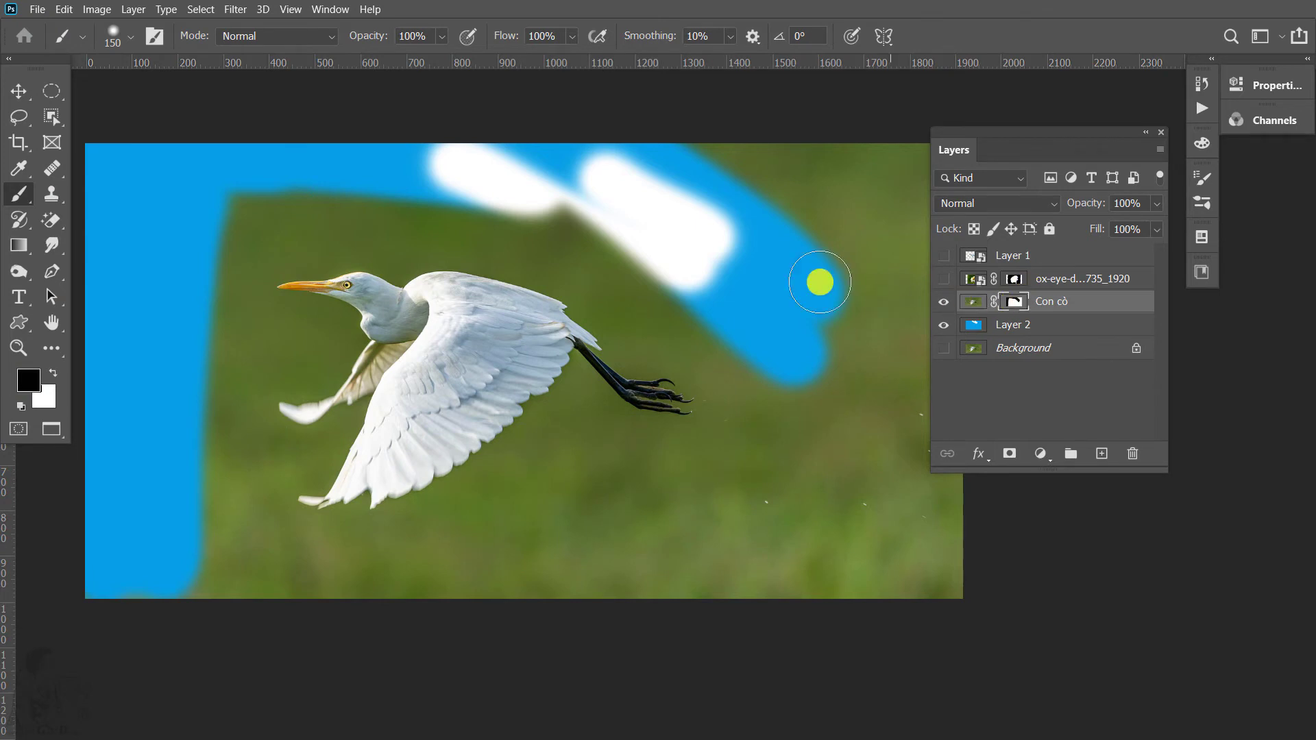
{"action": "mouse_move", "coordinate": [817, 348]}
{"action": "left_mouse_down"}
{"action": "mouse_move", "coordinate": [722, 340]}
{"action": "mouse_move", "coordinate": [526, 211]}
{"action": "mouse_move", "coordinate": [799, 376]}
{"action": "mouse_move", "coordinate": [695, 320]}
{"action": "mouse_move", "coordinate": [602, 390]}
{"action": "mouse_move", "coordinate": [614, 391]}
{"action": "mouse_move", "coordinate": [554, 370]}
{"action": "left_mouse_up"}
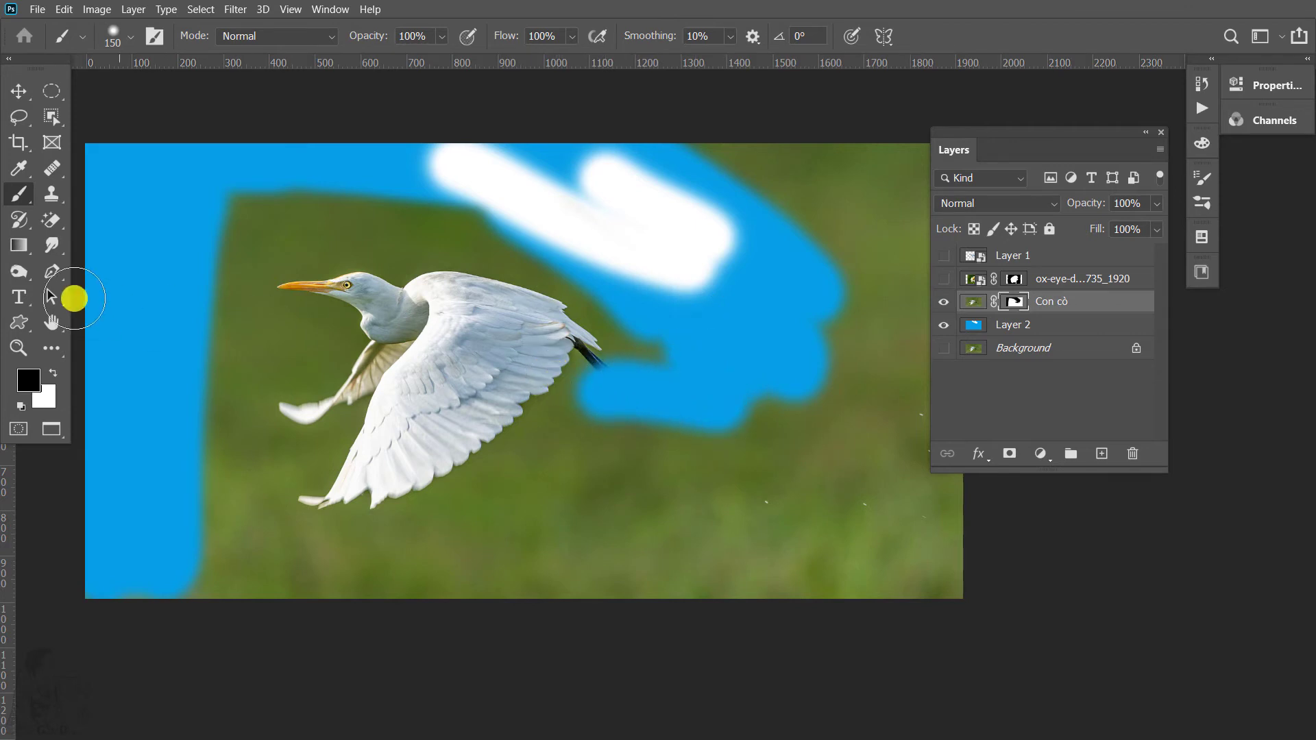
{"action": "left_click", "coordinate": [54, 374]}
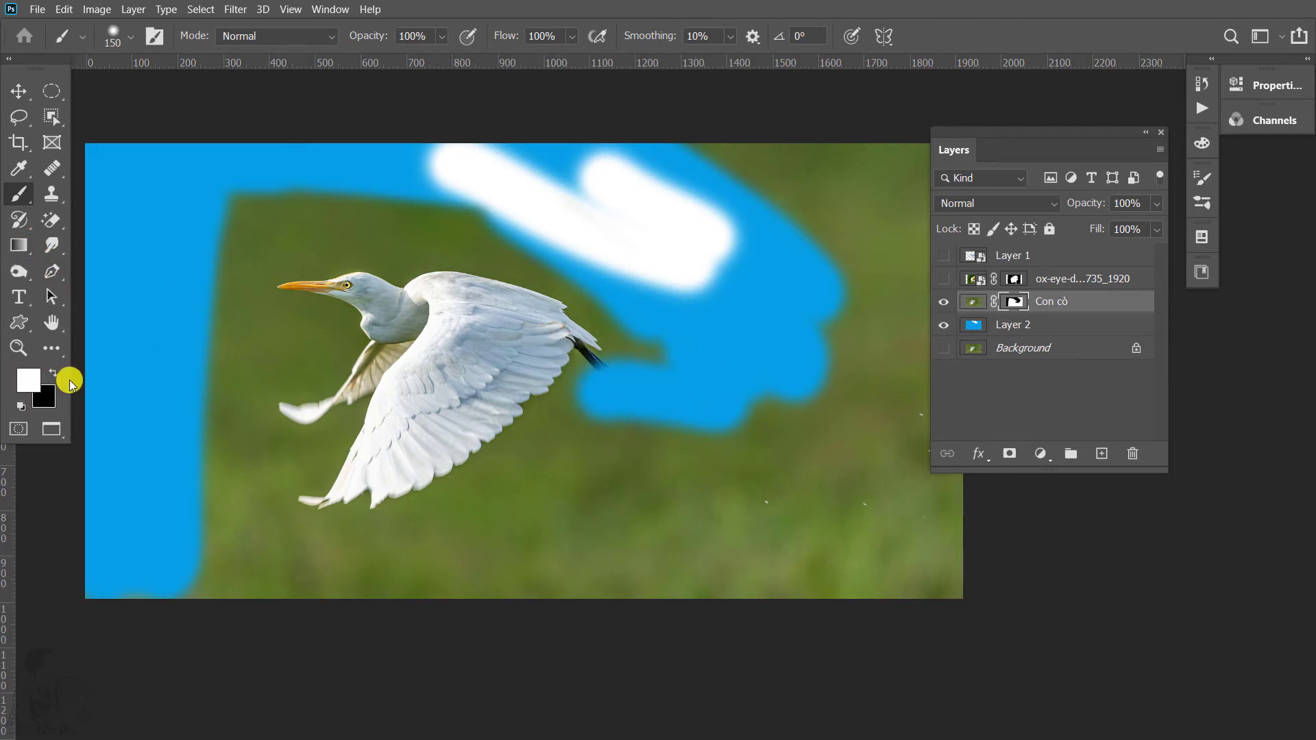
{"action": "mouse_move", "coordinate": [599, 394]}
{"action": "left_mouse_down"}
{"action": "mouse_move", "coordinate": [682, 409]}
{"action": "mouse_move", "coordinate": [623, 376]}
{"action": "mouse_move", "coordinate": [672, 391]}
{"action": "mouse_move", "coordinate": [596, 382]}
{"action": "left_mouse_up"}
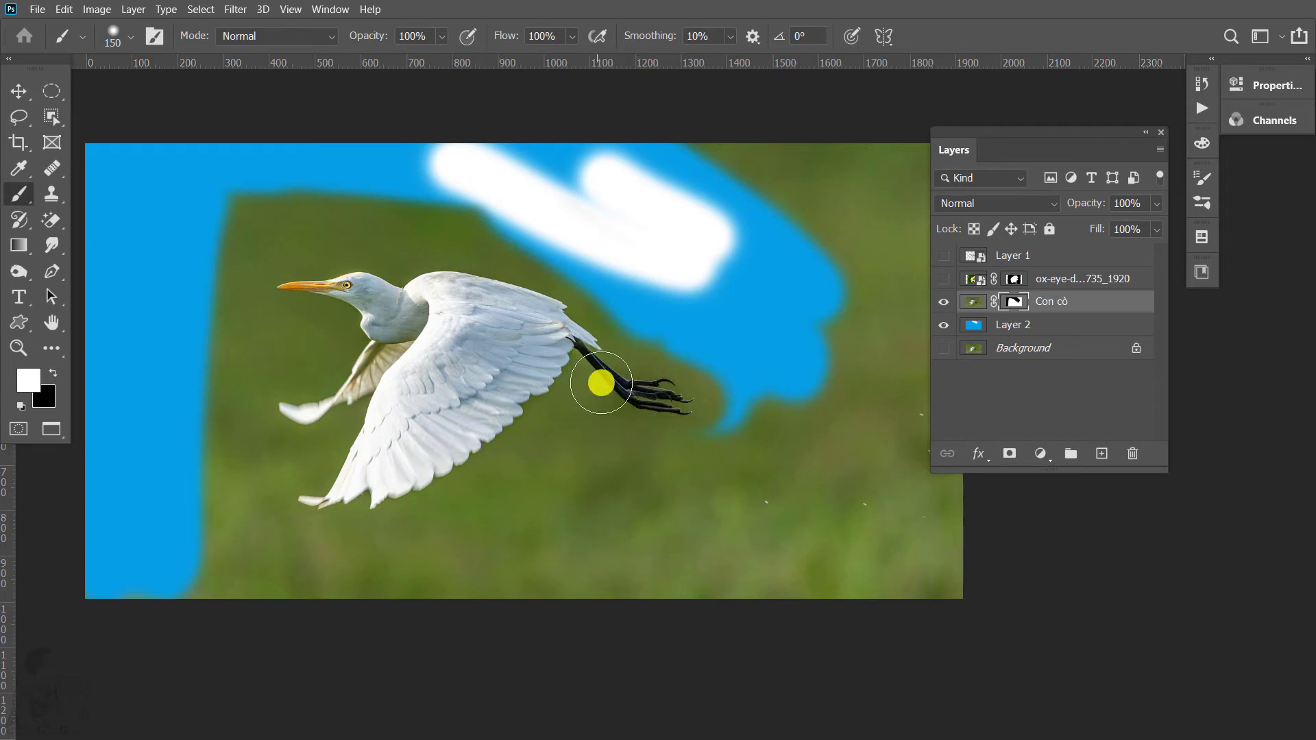
Step: Look through the Image menu, then undo the mask painting until the mask is clear
{"action": "left_click", "coordinate": [90, 12]}
{"action": "mouse_move", "coordinate": [133, 9]}
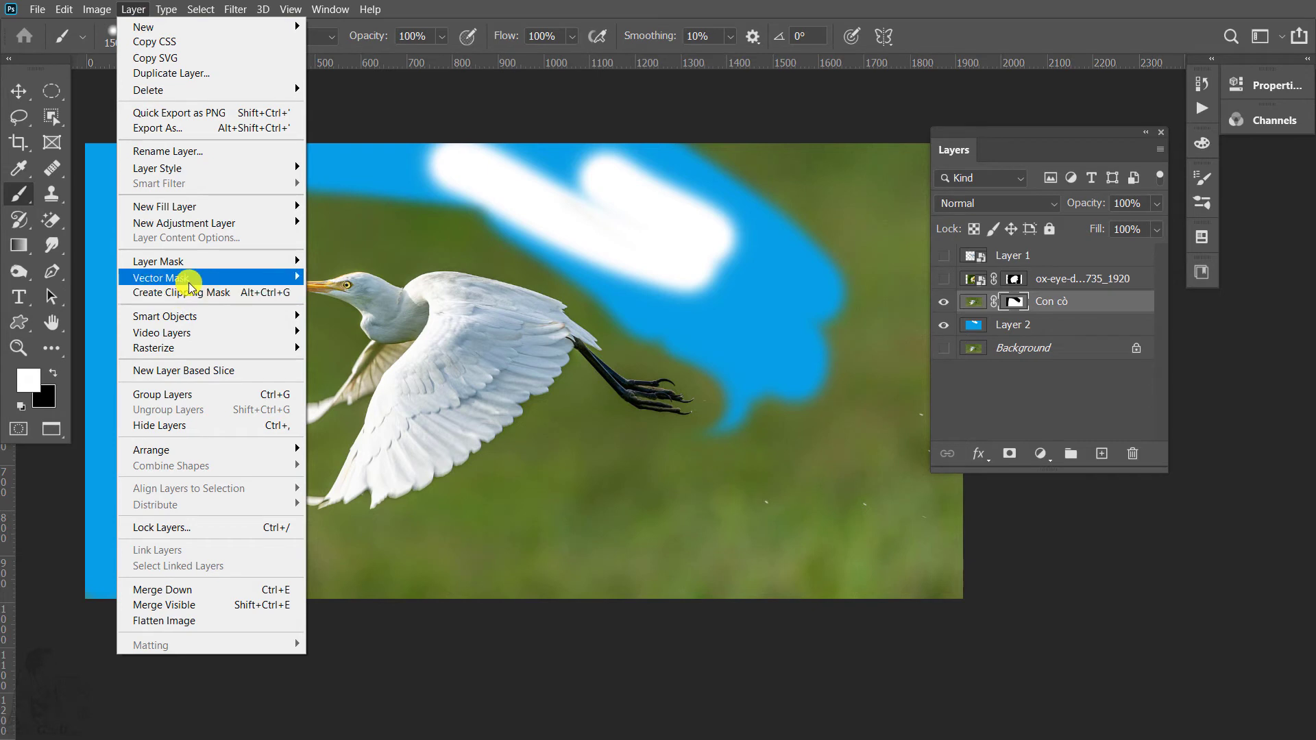
{"action": "mouse_move", "coordinate": [164, 278]}
{"action": "left_click", "coordinate": [343, 263]}
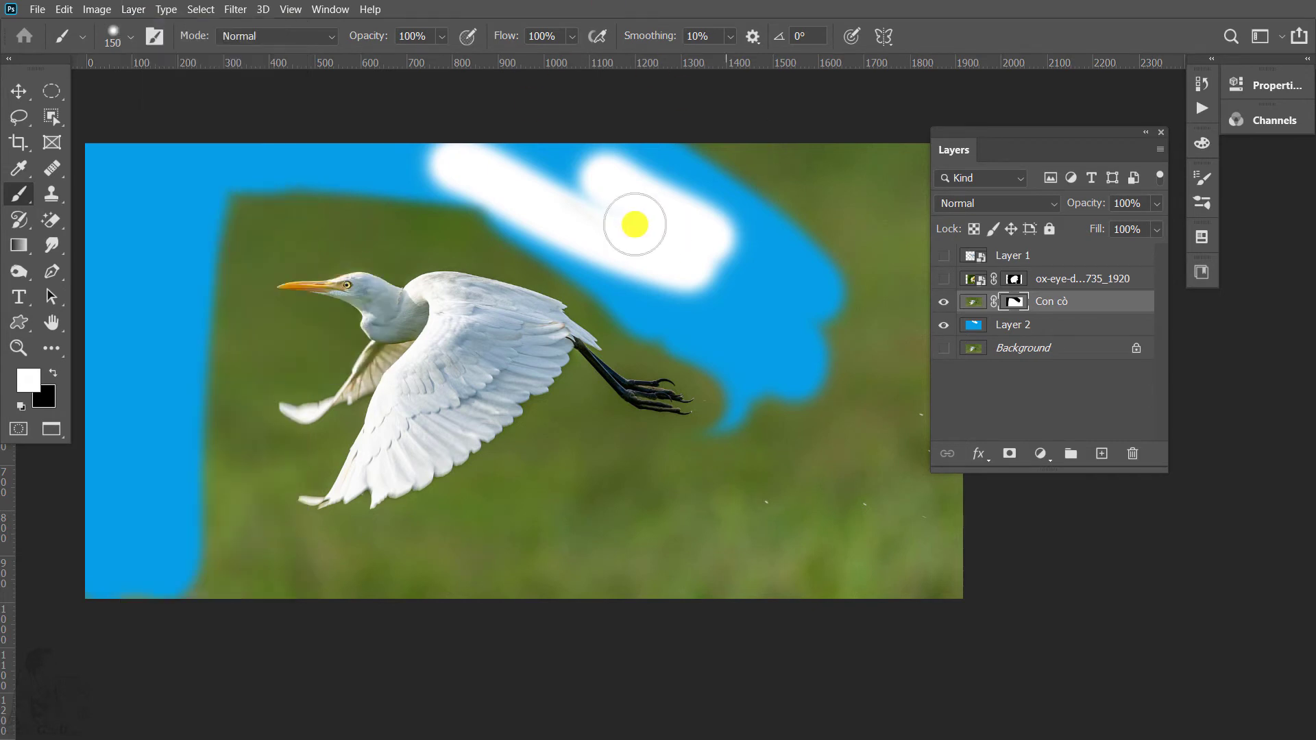
{"action": "key", "text": "ctrl+z"}
{"action": "key", "text": "ctrl+z"}
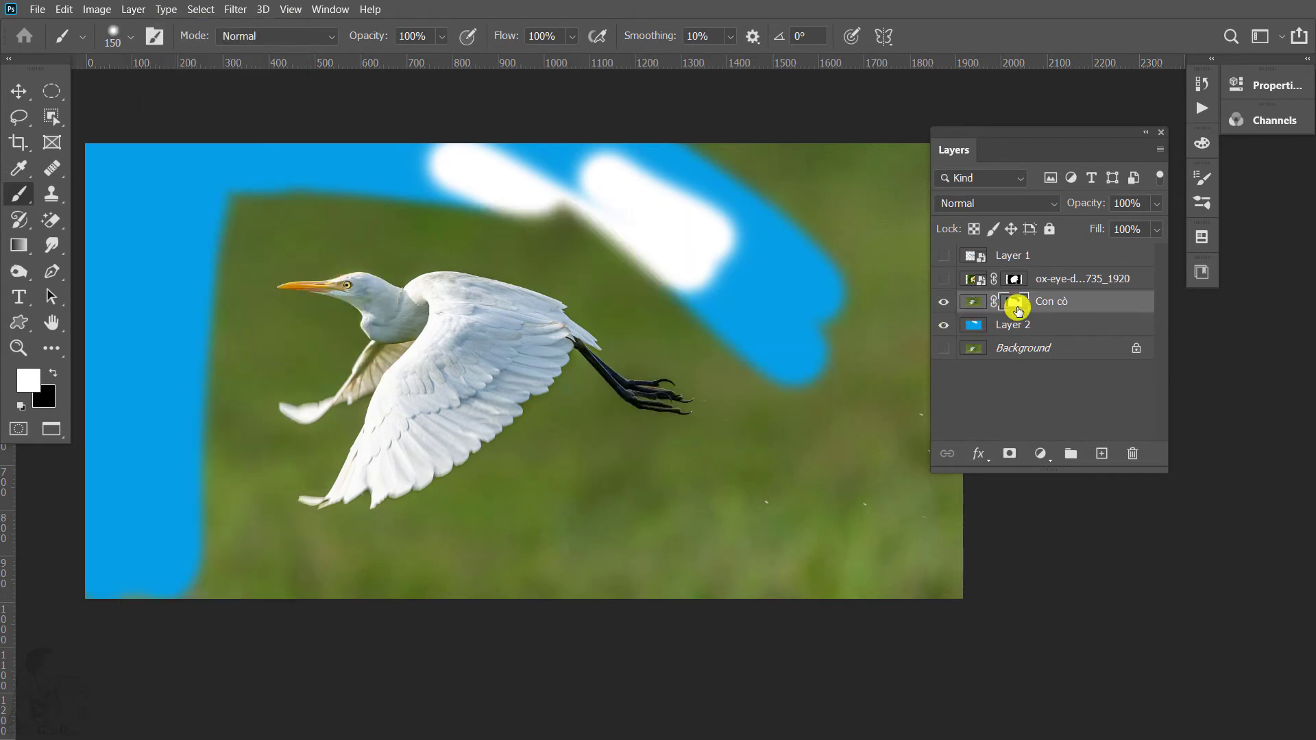
{"action": "key", "text": "ctrl+z"}
{"action": "key", "text": "ctrl+z"}
Step: Delete the Con cò, Layer 1 and daisy photo layers
{"action": "key", "text": "v"}
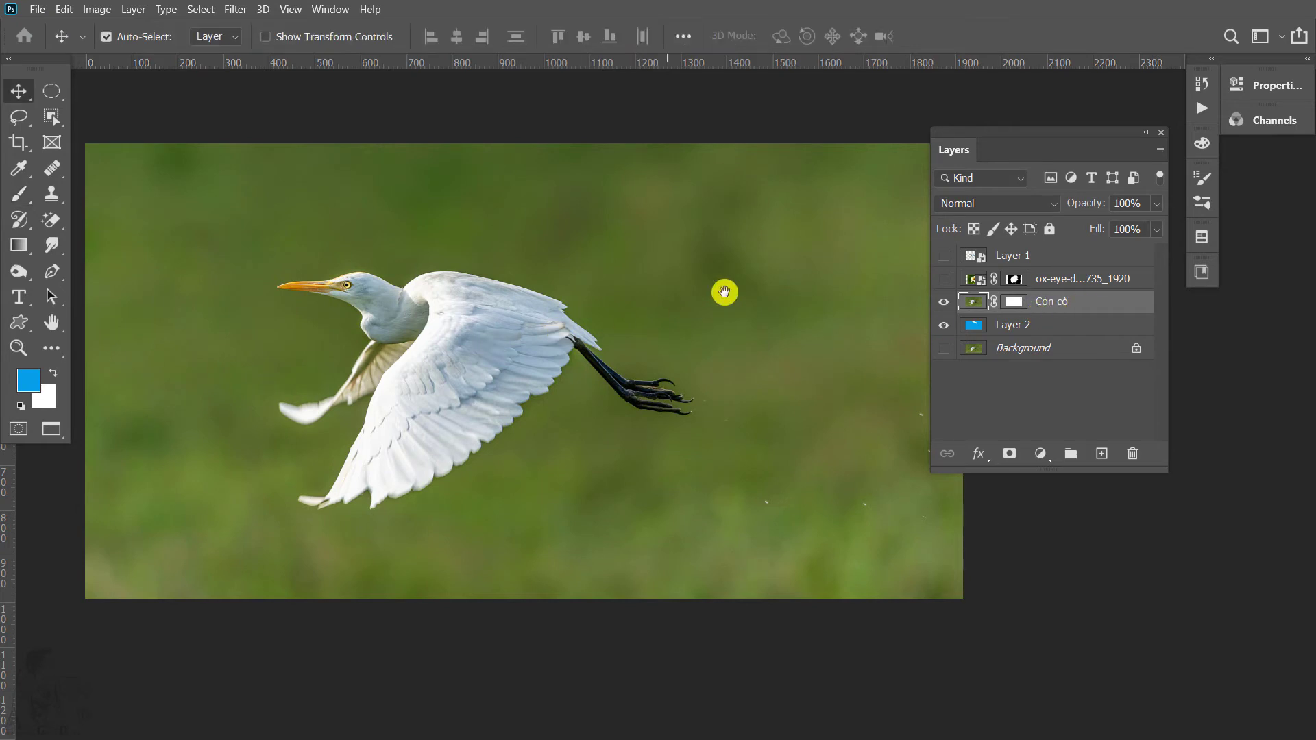
{"action": "mouse_move", "coordinate": [723, 291]}
{"action": "left_mouse_down"}
{"action": "mouse_move", "coordinate": [672, 294]}
{"action": "mouse_move", "coordinate": [745, 328]}
{"action": "left_mouse_up"}
{"action": "left_click_drag", "start_coordinate": [616, 304], "coordinate": [634, 293]}
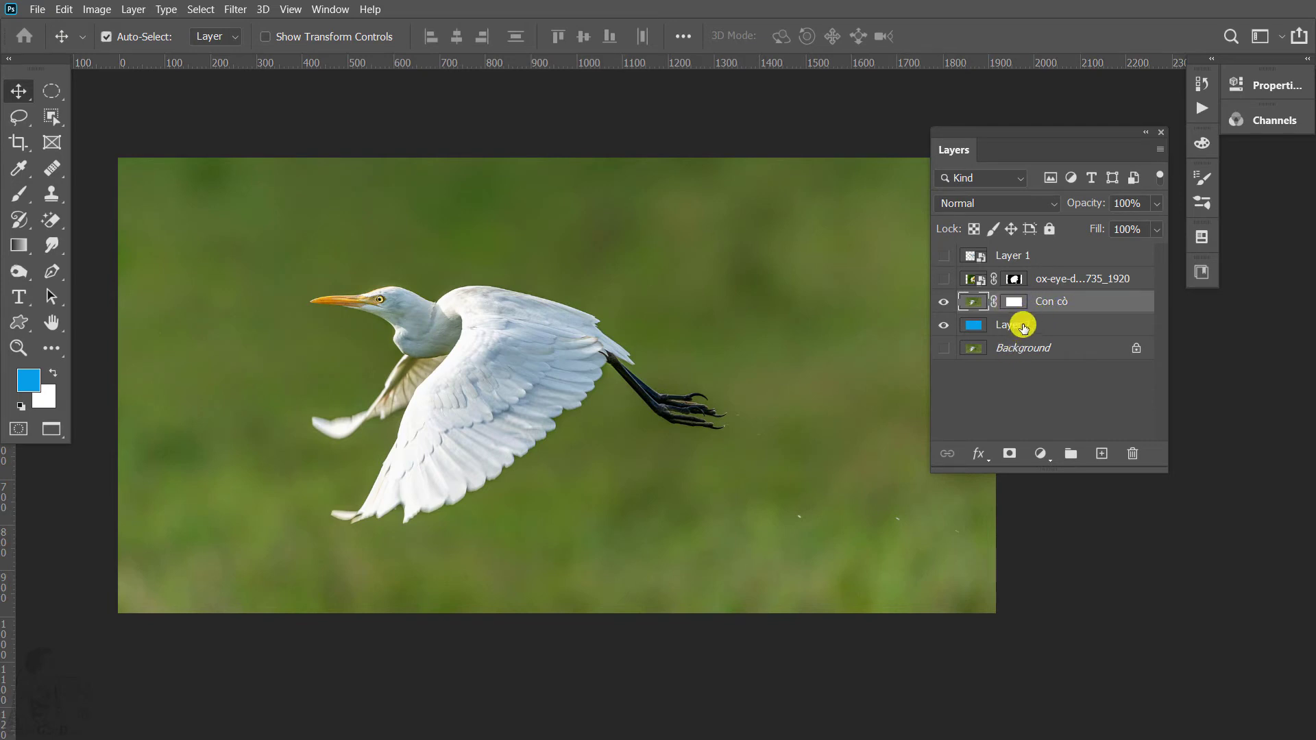
{"action": "left_click", "coordinate": [1134, 453]}
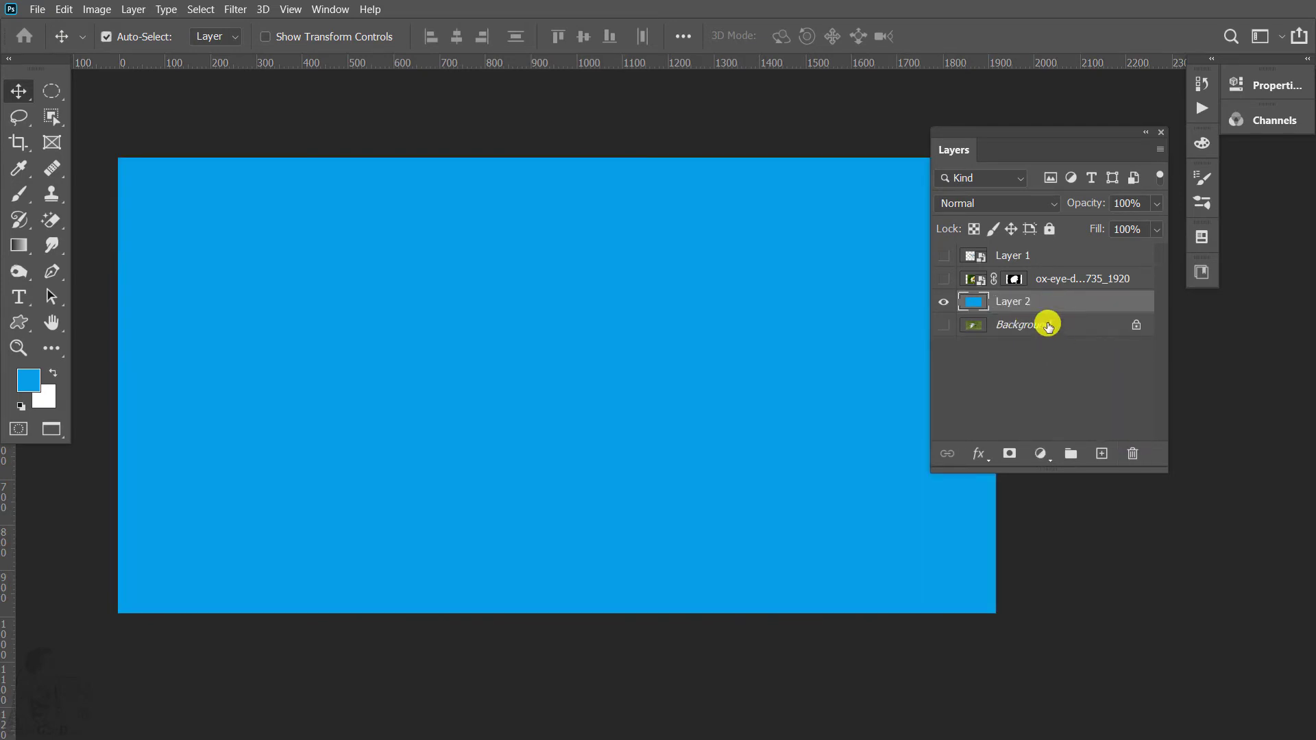
{"action": "left_click", "coordinate": [1046, 316]}
{"action": "left_click", "coordinate": [1058, 281]}
{"action": "left_click", "coordinate": [1051, 256], "text": "shift"}
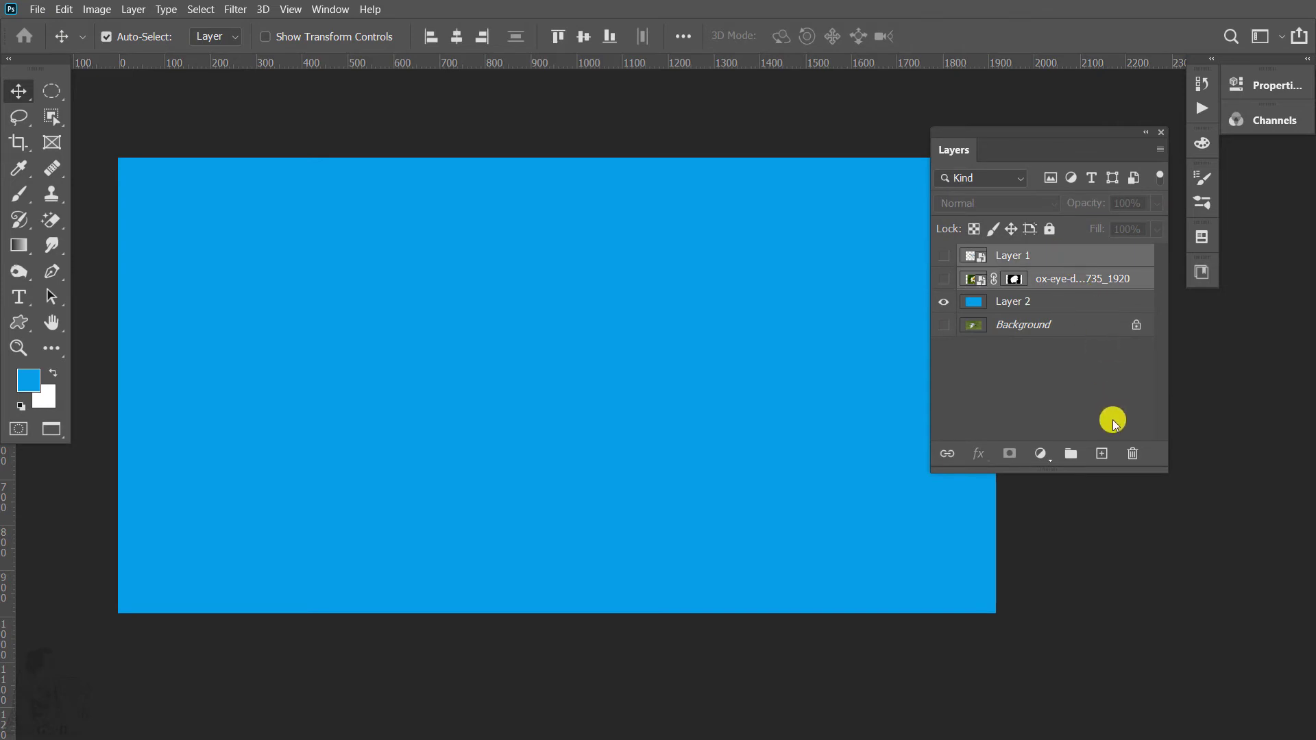
{"action": "left_click", "coordinate": [1132, 453]}
Step: Duplicate the Background layer, make the copy visible and fit the egret photo in view
{"action": "left_click", "coordinate": [1022, 279]}
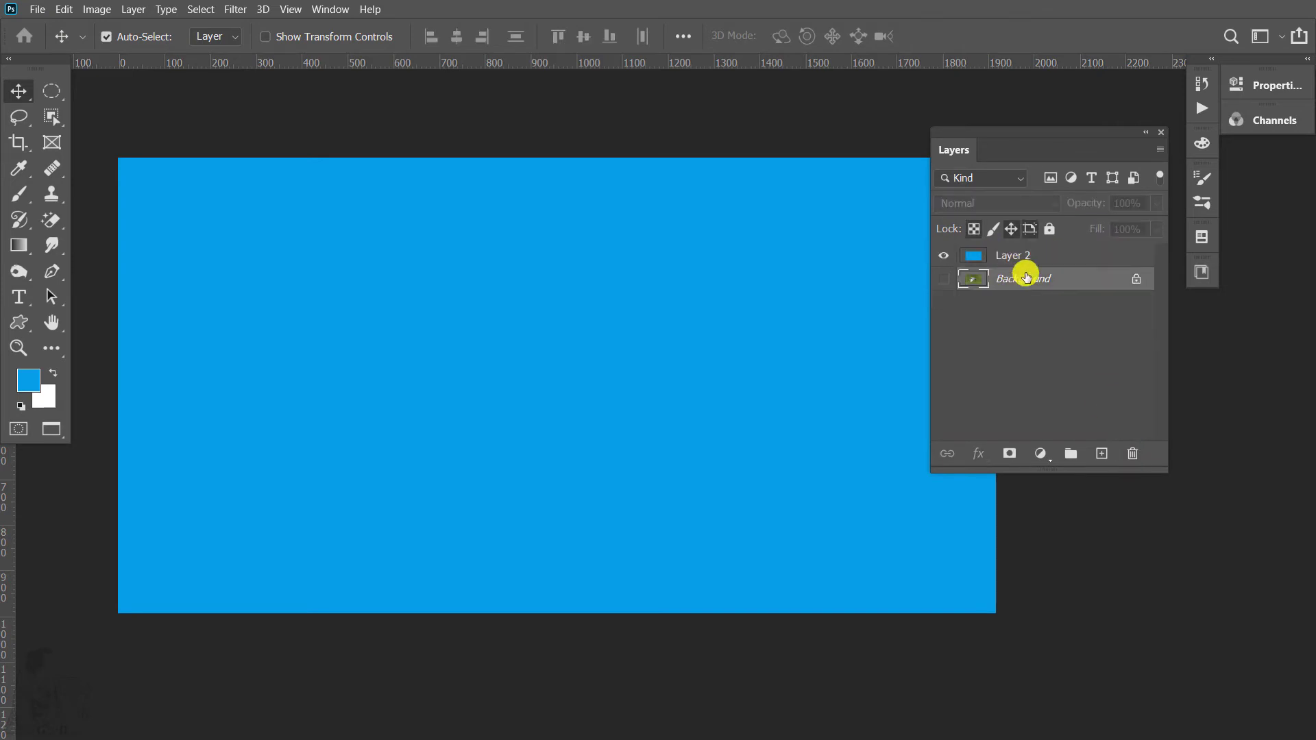
{"action": "key", "text": "ctrl+j"}
{"action": "left_click_drag", "start_coordinate": [1013, 279], "coordinate": [1013, 253]}
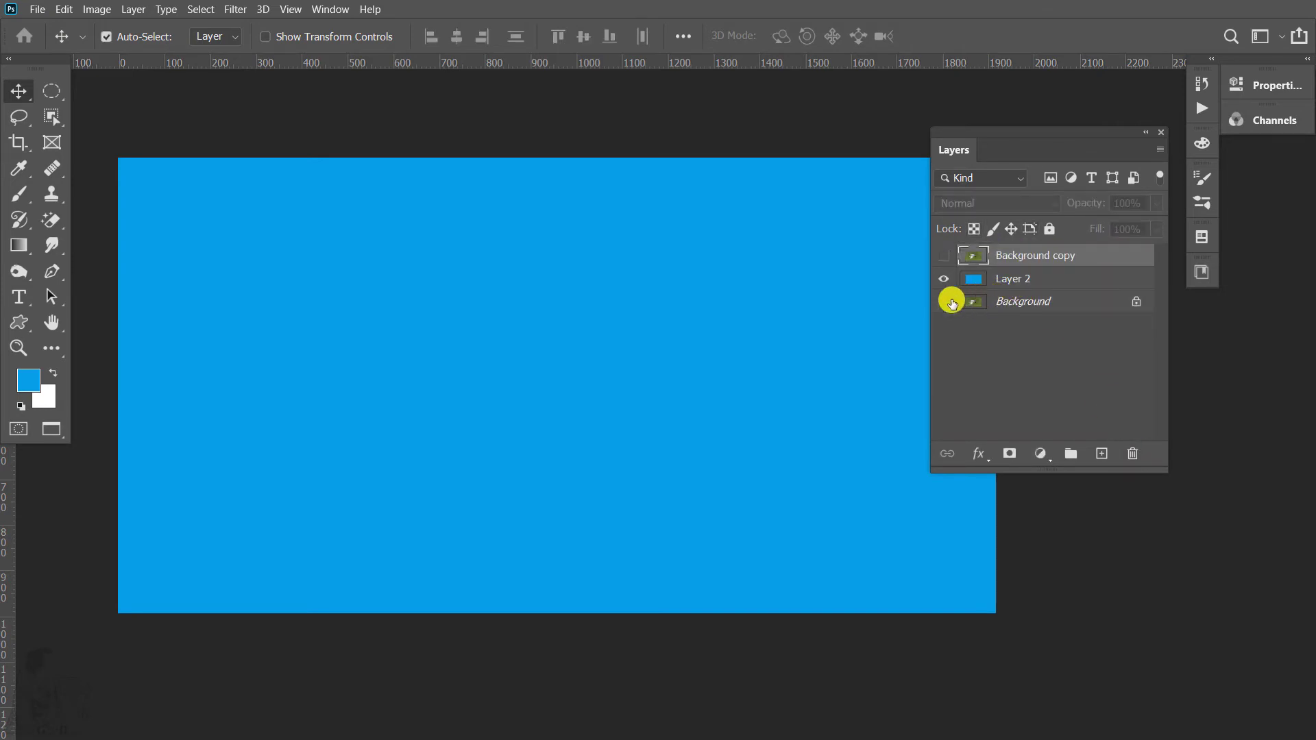
{"action": "left_click", "coordinate": [943, 254]}
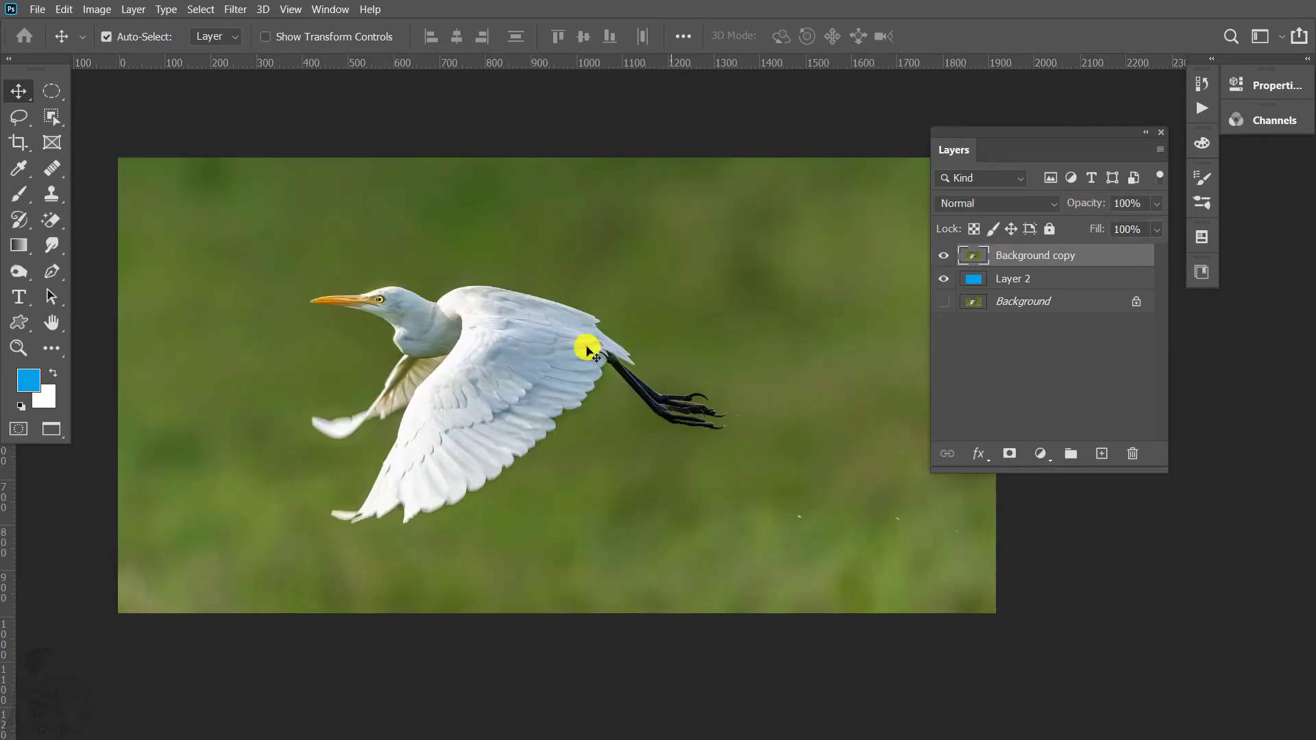
{"action": "scroll", "coordinate": [479, 332], "scroll_direction": "up", "scroll_amount": 1}
{"action": "scroll", "coordinate": [479, 332], "scroll_direction": "up", "scroll_amount": 1}
{"action": "key", "text": "ctrl+0"}
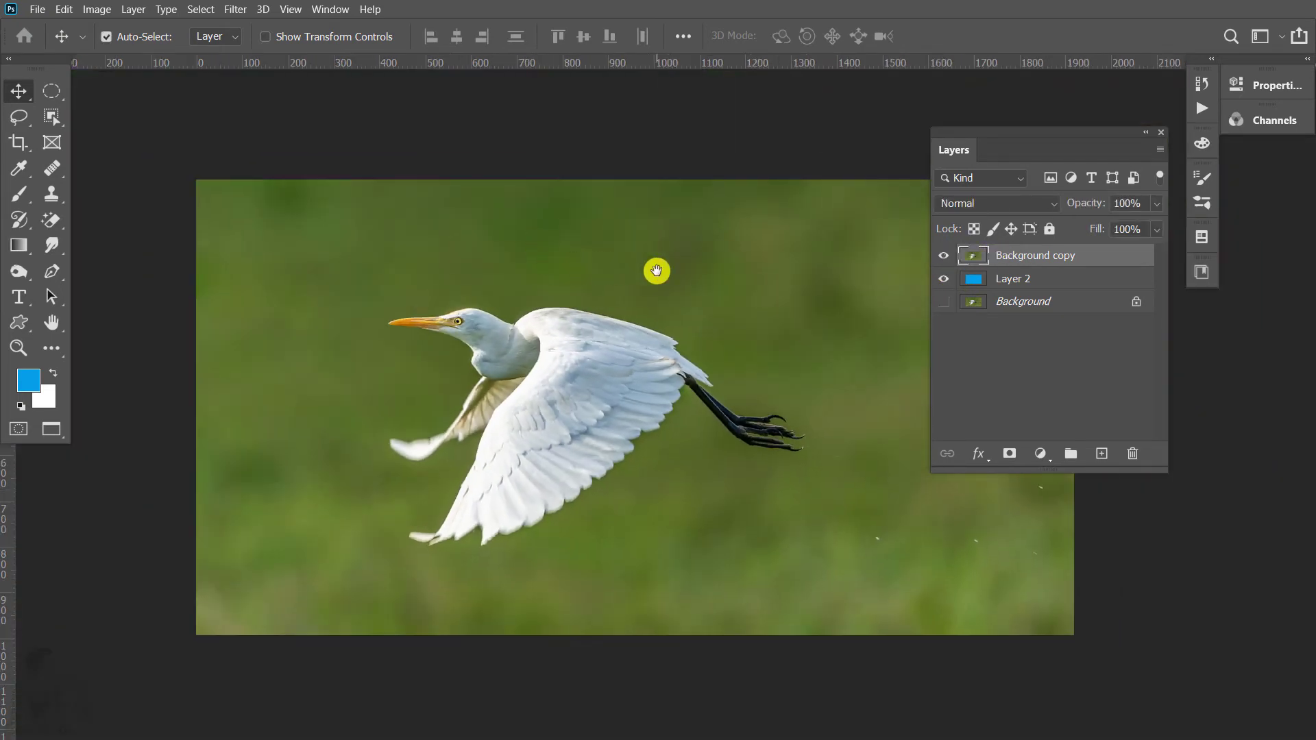
{"action": "left_click_drag", "start_coordinate": [651, 270], "coordinate": [559, 259]}
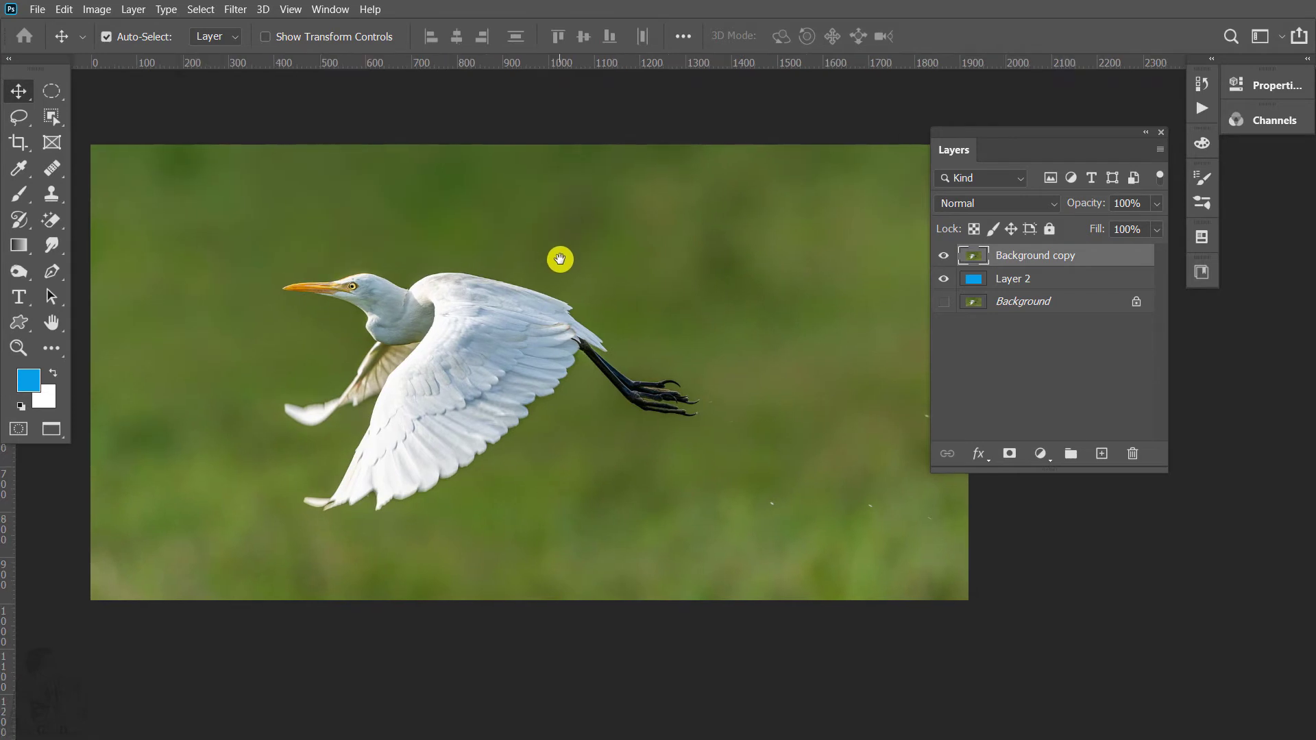
Step: Switch to the Custom Shape Tool and open the preset shape picker
{"action": "left_click", "coordinate": [15, 329]}
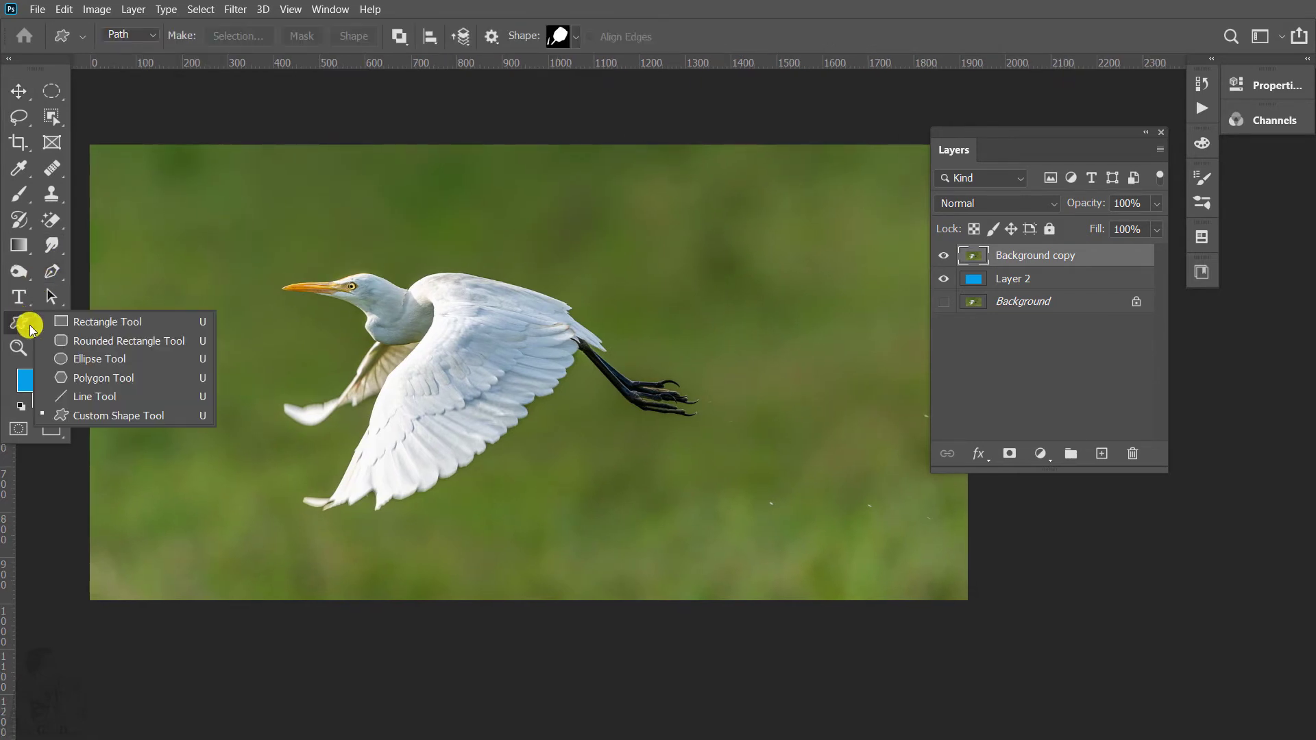
{"action": "left_click", "coordinate": [98, 415]}
{"action": "left_click", "coordinate": [576, 36]}
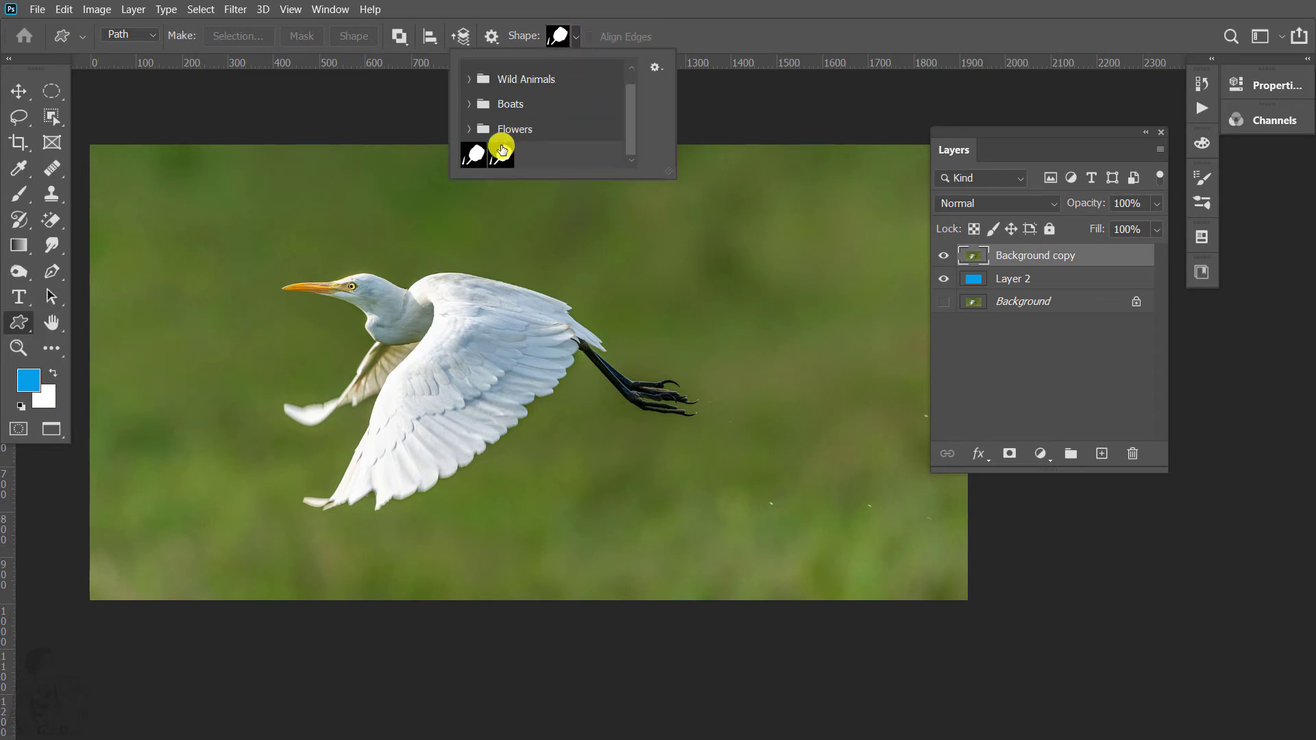
Step: Browse the Boats, Leaf Trees and Flowers custom shape sets
{"action": "left_click", "coordinate": [476, 105]}
{"action": "scroll", "coordinate": [496, 116], "scroll_direction": "down", "scroll_amount": 2}
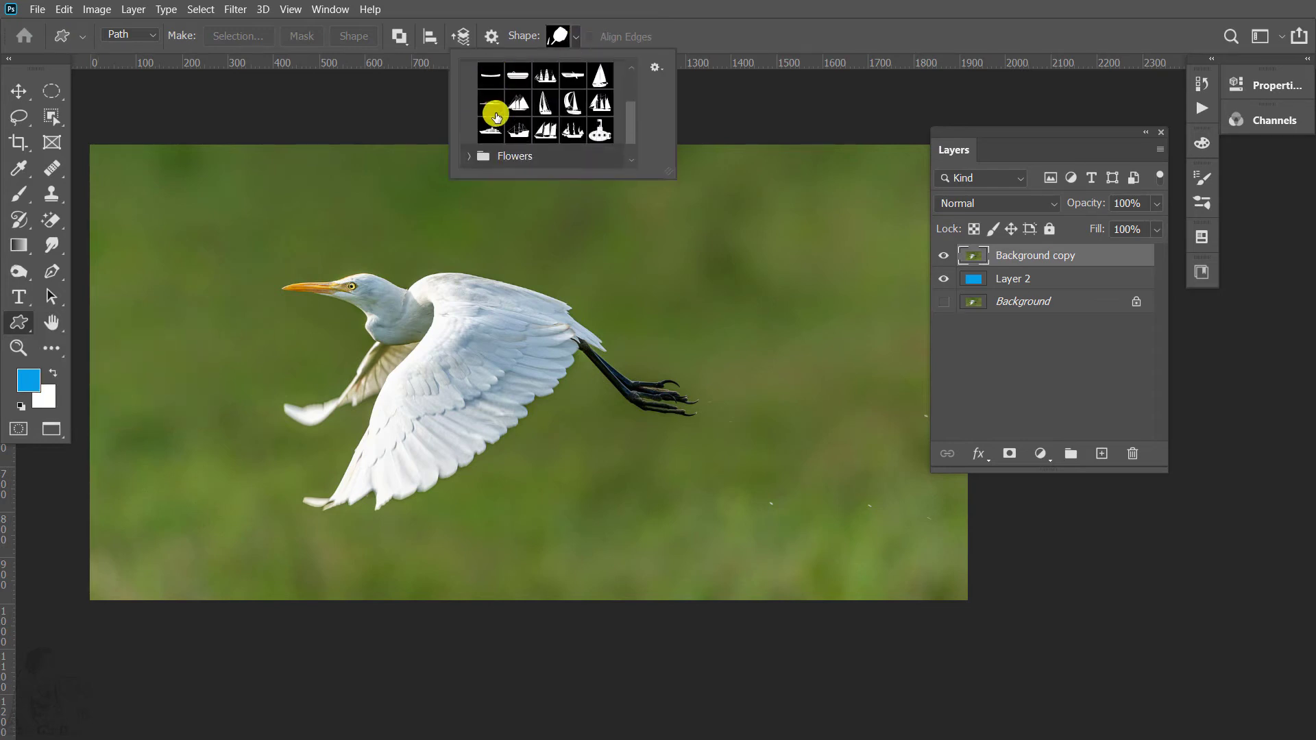
{"action": "scroll", "coordinate": [469, 104], "scroll_direction": "up", "scroll_amount": 2}
{"action": "scroll", "coordinate": [470, 82], "scroll_direction": "up", "scroll_amount": 1}
{"action": "left_click", "coordinate": [470, 67]}
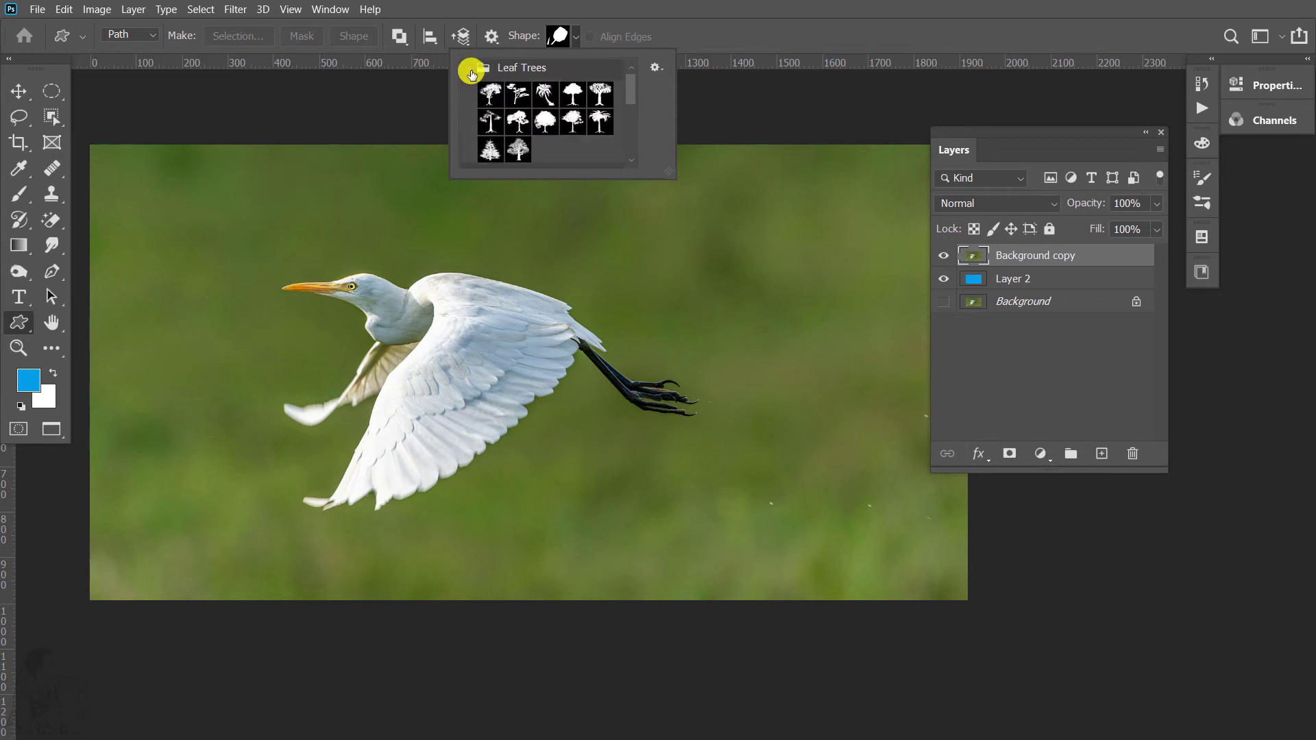
{"action": "scroll", "coordinate": [480, 120], "scroll_direction": "down", "scroll_amount": 2}
{"action": "scroll", "coordinate": [478, 103], "scroll_direction": "down", "scroll_amount": 2}
{"action": "scroll", "coordinate": [484, 120], "scroll_direction": "down", "scroll_amount": 1}
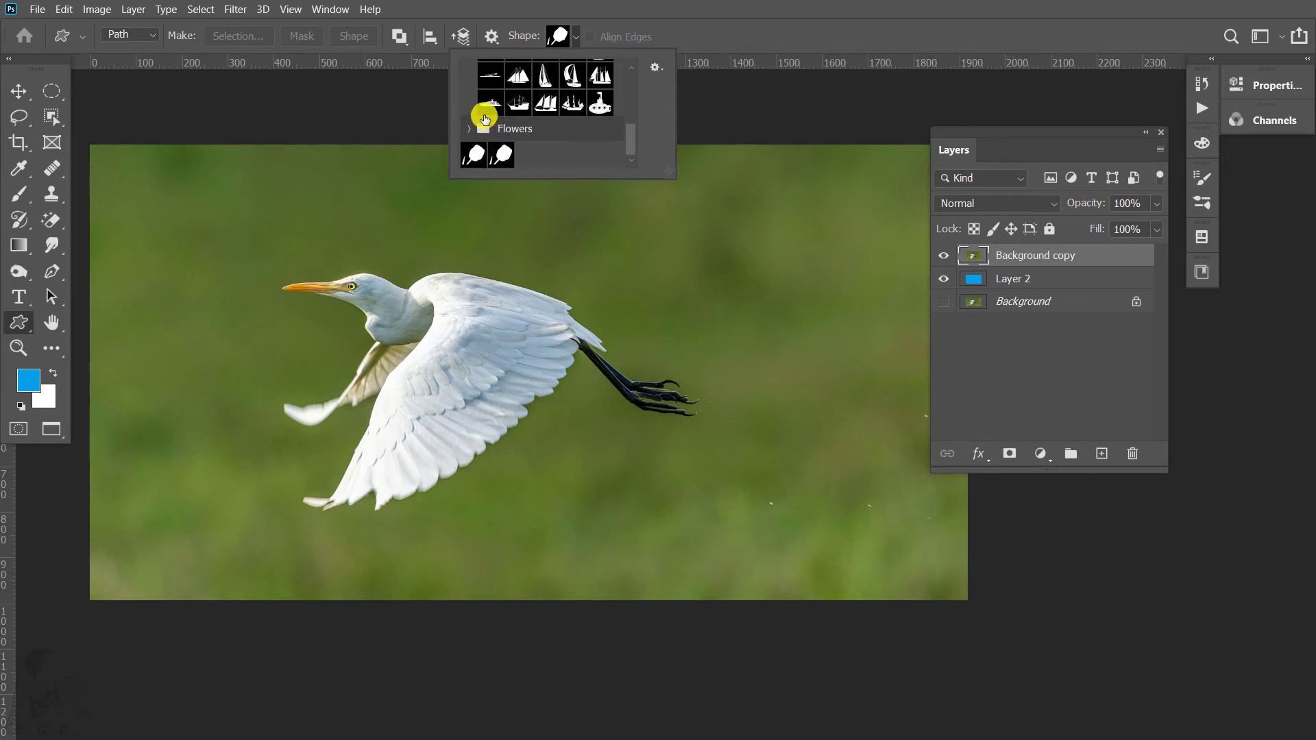
{"action": "left_click", "coordinate": [476, 129]}
{"action": "scroll", "coordinate": [504, 133], "scroll_direction": "down", "scroll_amount": 2}
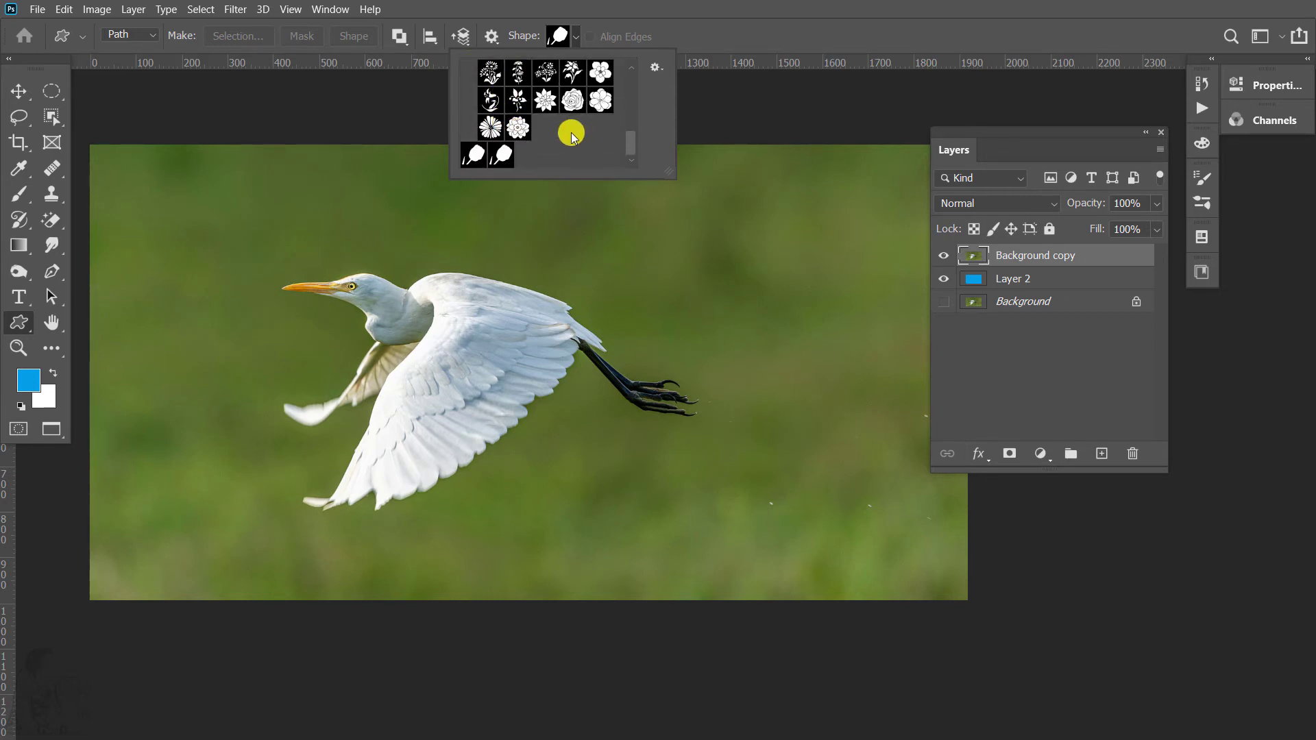
{"action": "scroll", "coordinate": [503, 158], "scroll_direction": "up", "scroll_amount": 2}
{"action": "scroll", "coordinate": [502, 138], "scroll_direction": "up", "scroll_amount": 1}
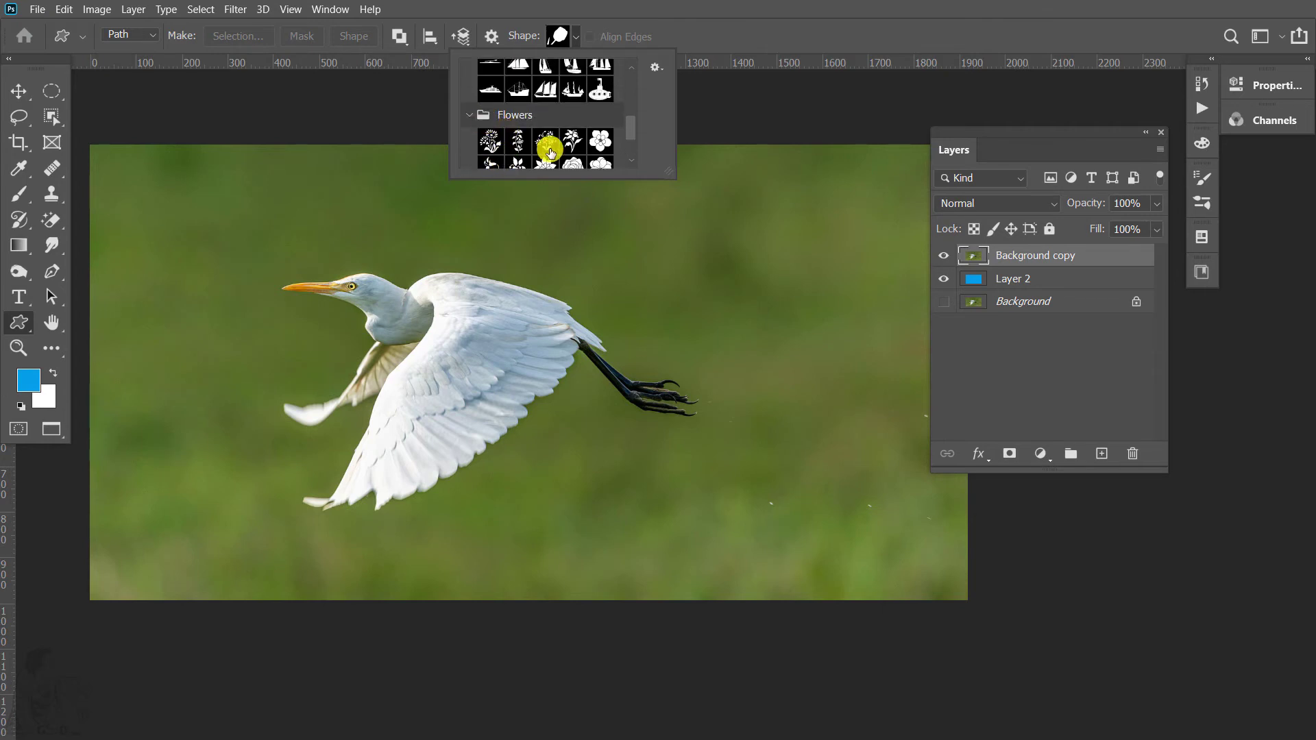
{"action": "scroll", "coordinate": [551, 148], "scroll_direction": "up", "scroll_amount": 2}
{"action": "scroll", "coordinate": [547, 140], "scroll_direction": "up", "scroll_amount": 1}
{"action": "scroll", "coordinate": [507, 138], "scroll_direction": "up", "scroll_amount": 1}
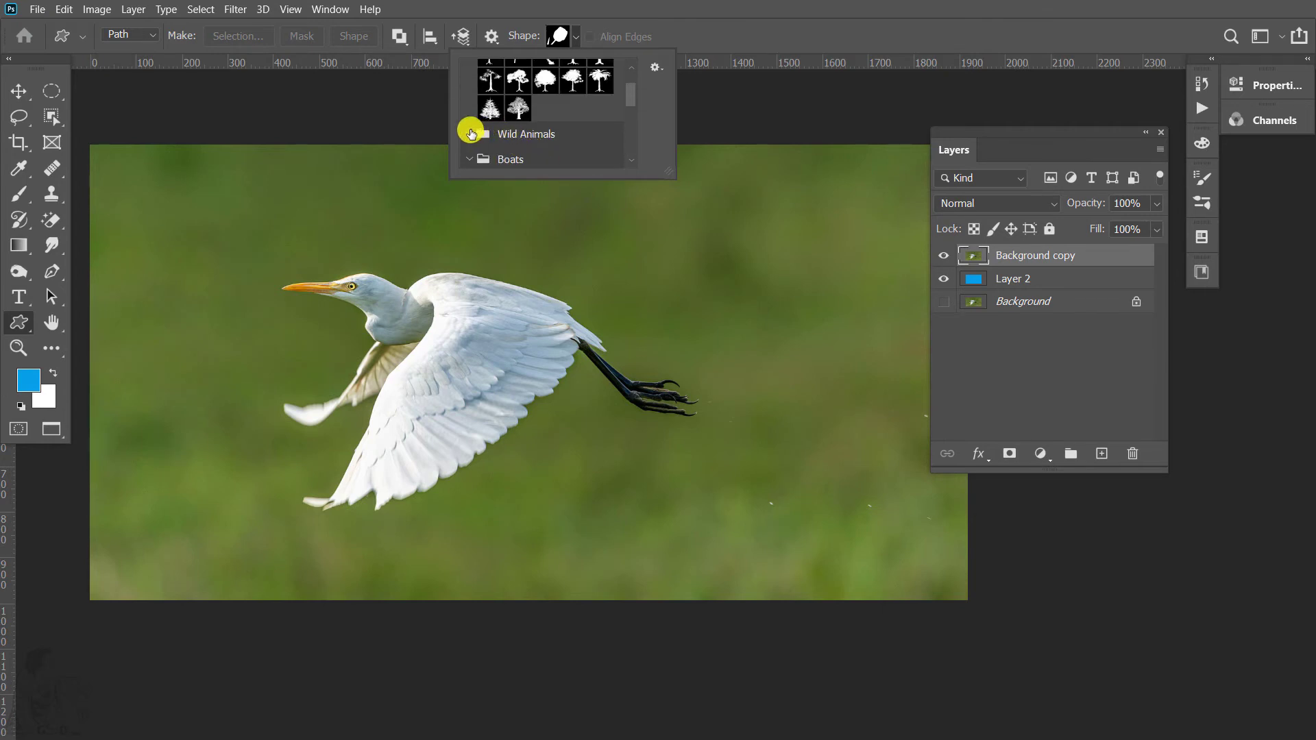
Step: Choose the elephant from Wild Animals and cancel the fixed-size shape dialog
{"action": "left_click", "coordinate": [471, 133]}
{"action": "scroll", "coordinate": [542, 124], "scroll_direction": "down", "scroll_amount": 2}
{"action": "scroll", "coordinate": [575, 128], "scroll_direction": "down", "scroll_amount": 1}
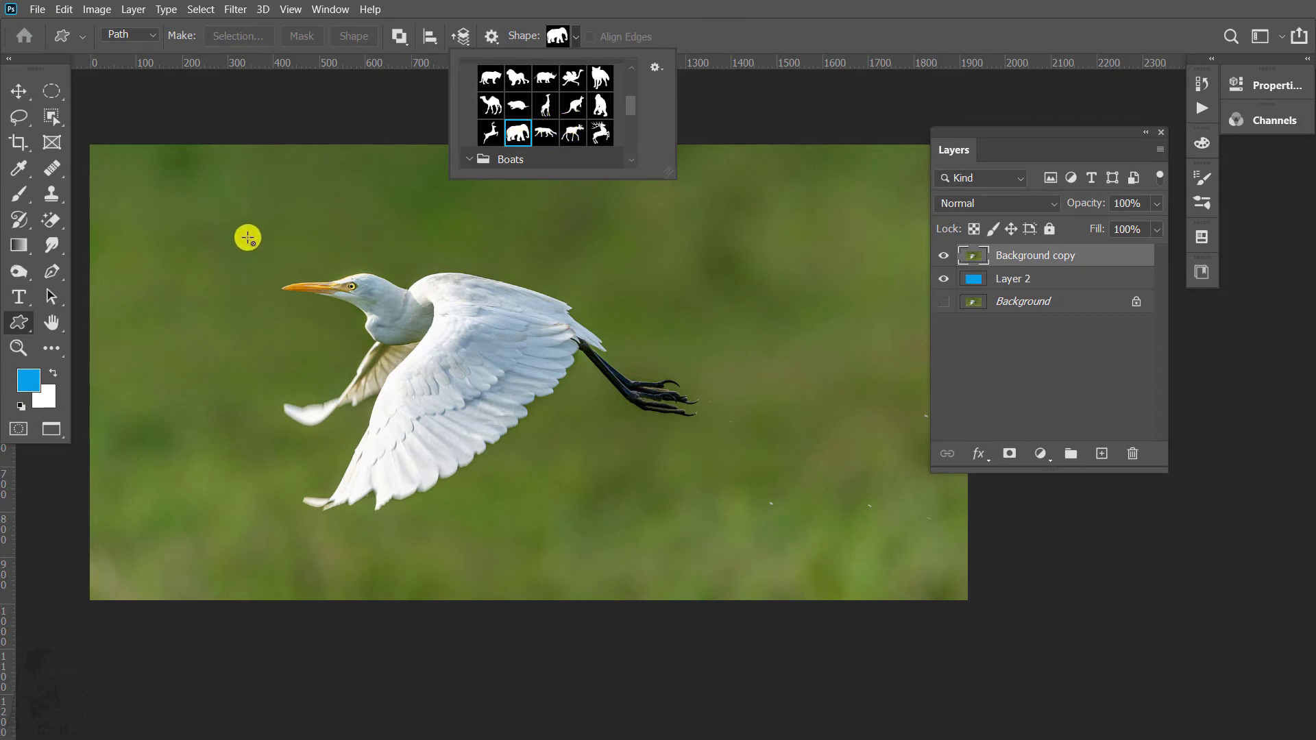
{"action": "left_click", "coordinate": [275, 243]}
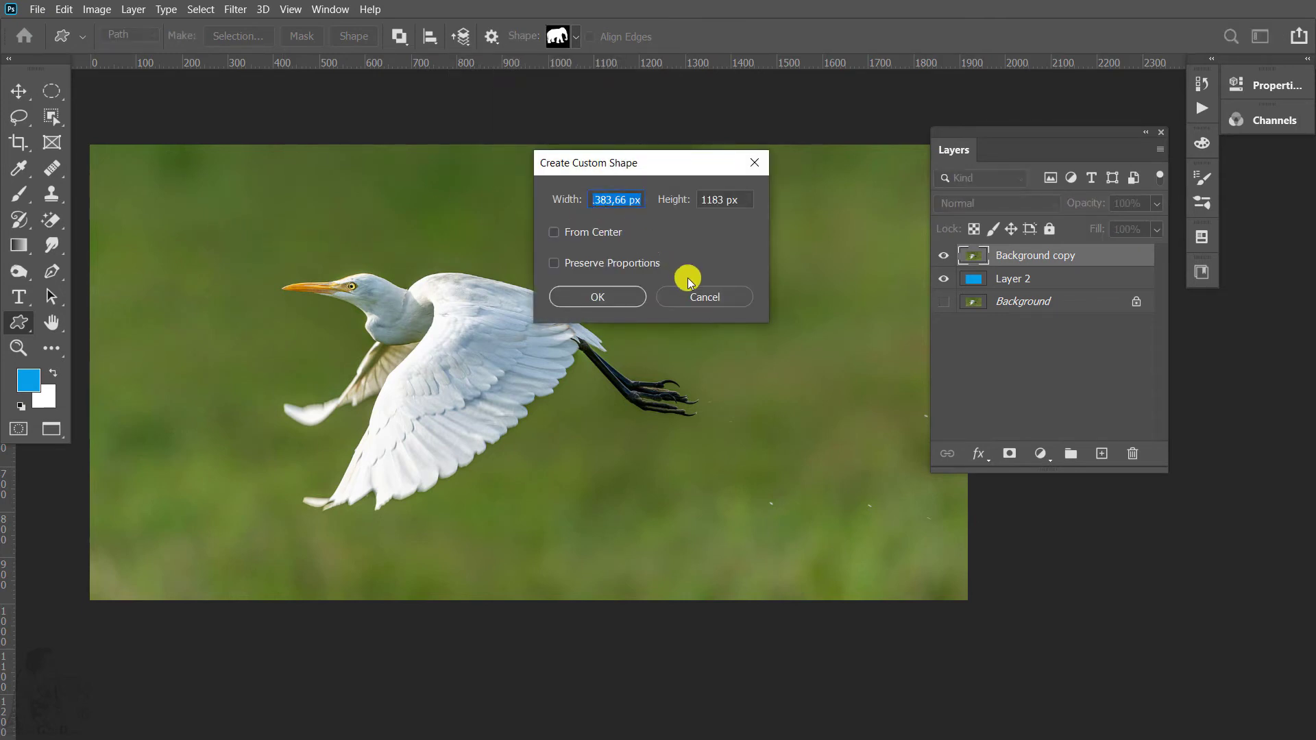
{"action": "left_click", "coordinate": [704, 296]}
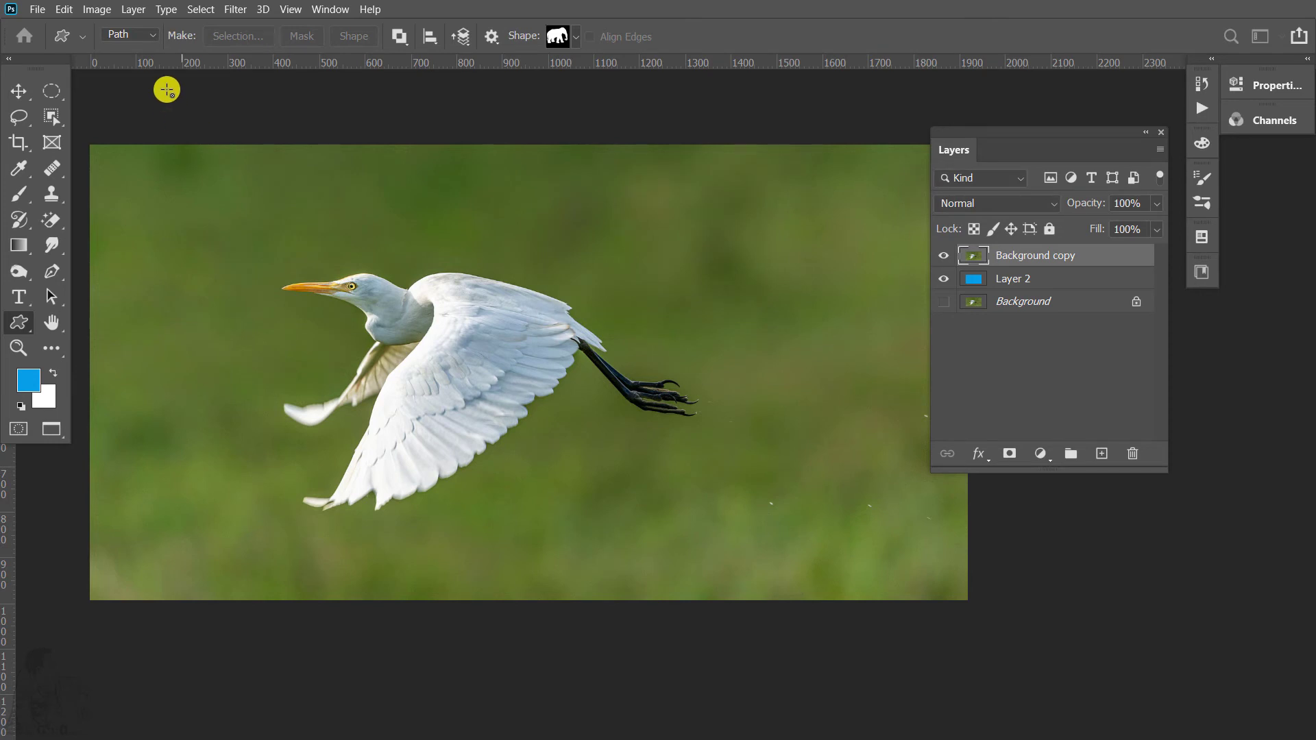
{"action": "left_click", "coordinate": [152, 41]}
Step: Draw the elephant as an outline path around the egret instead of a filled shape
{"action": "left_click", "coordinate": [134, 47]}
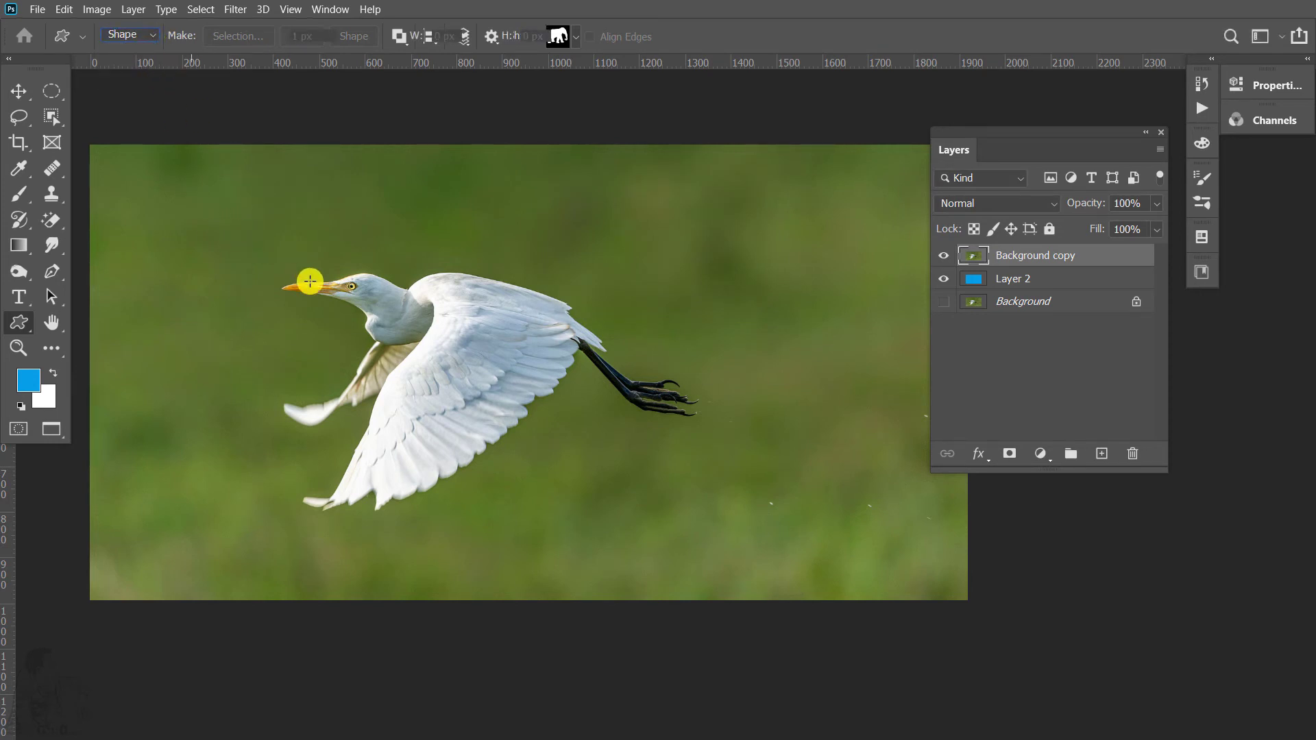
{"action": "left_click_drag", "start_coordinate": [192, 200], "coordinate": [747, 567]}
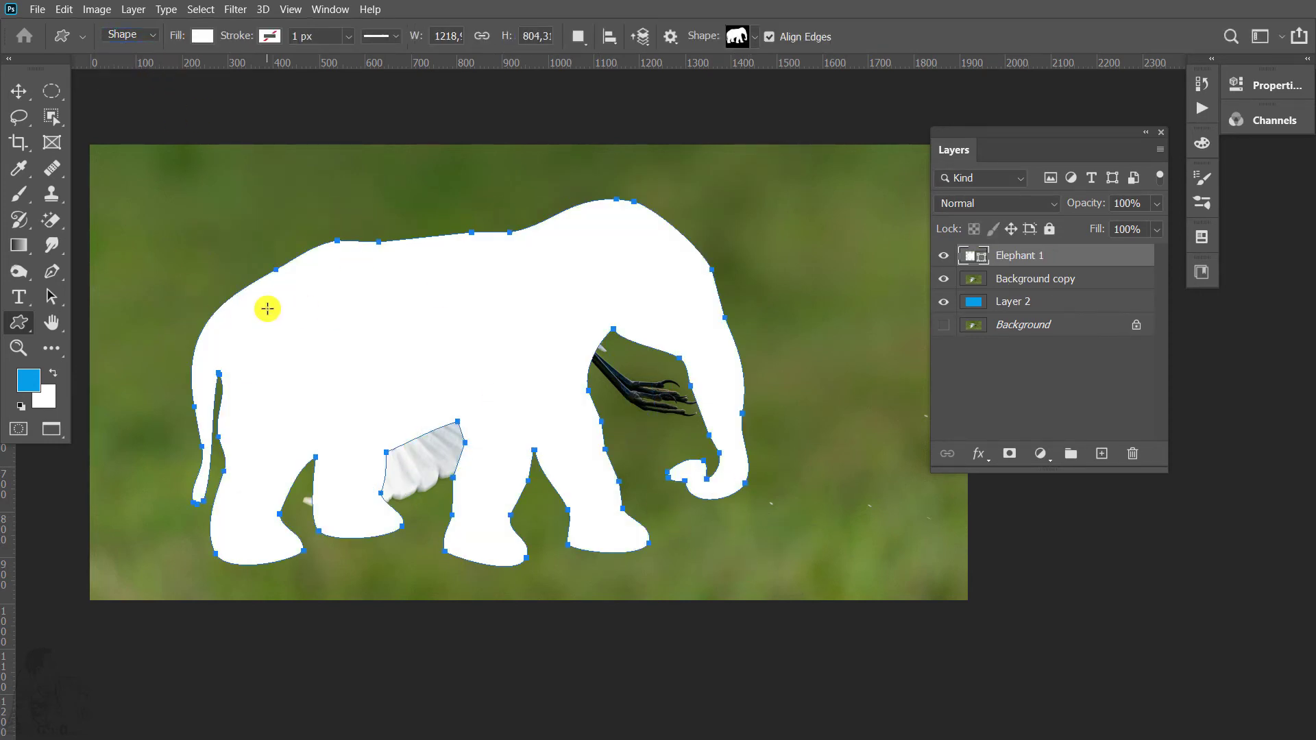
{"action": "key", "text": "ctrl+z"}
{"action": "left_click", "coordinate": [152, 35]}
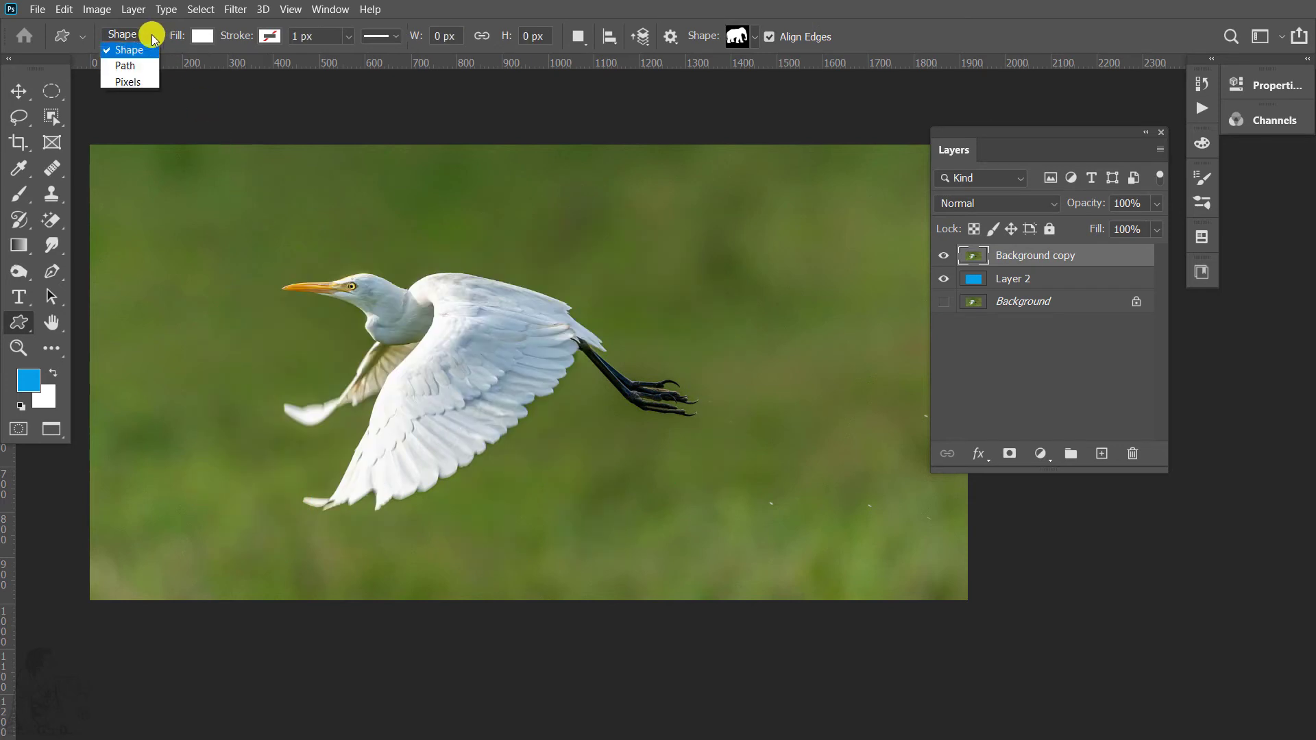
{"action": "left_click", "coordinate": [124, 65]}
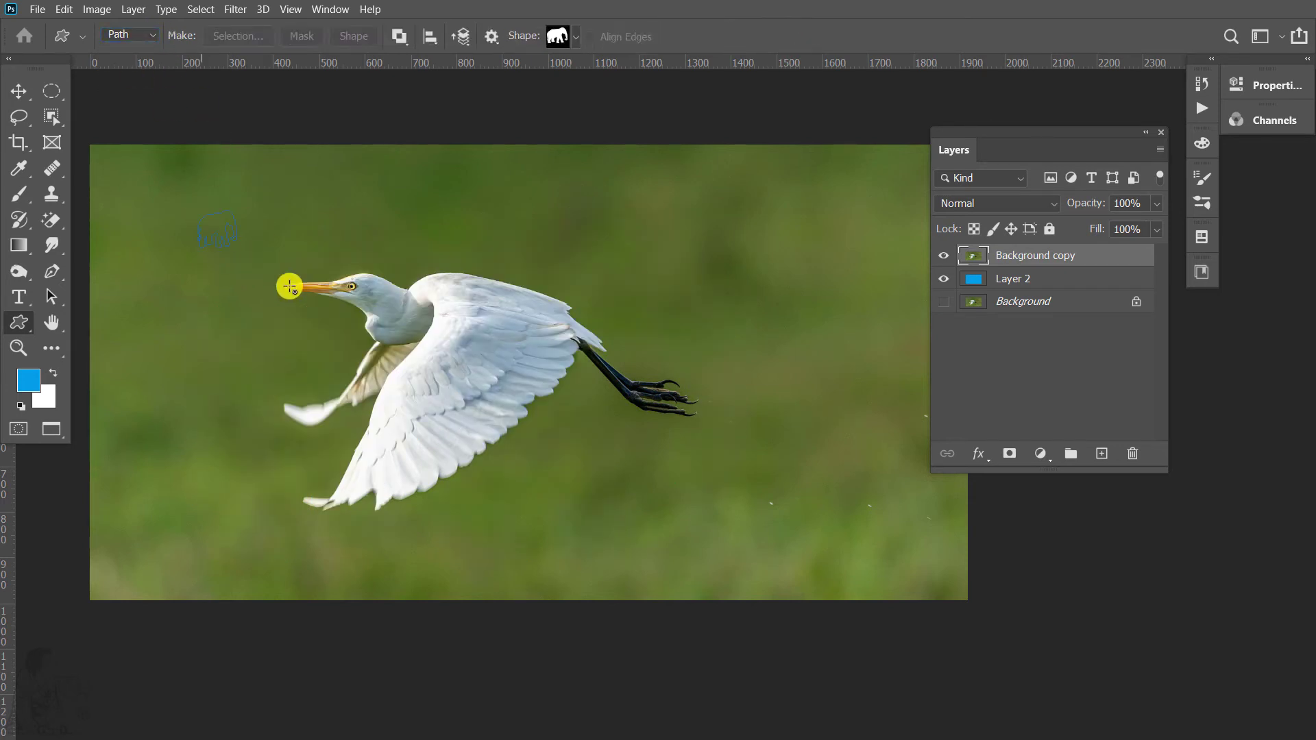
{"action": "mouse_move", "coordinate": [290, 287]}
{"action": "left_mouse_down"}
{"action": "mouse_move", "coordinate": [675, 552]}
{"action": "mouse_move", "coordinate": [709, 559]}
{"action": "mouse_move", "coordinate": [706, 545]}
{"action": "left_mouse_up"}
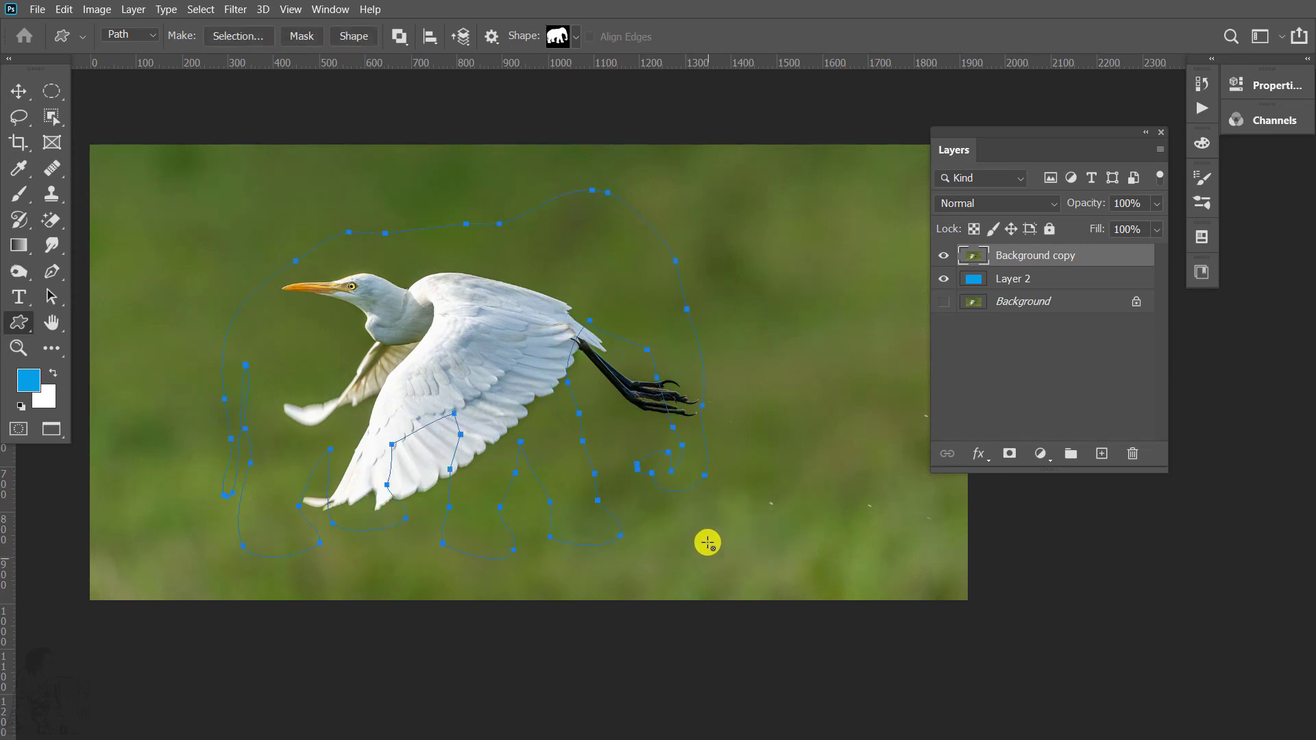
Step: Shift the egret photo, then nudge the elephant path over it with Path Selection
{"action": "key", "text": "v"}
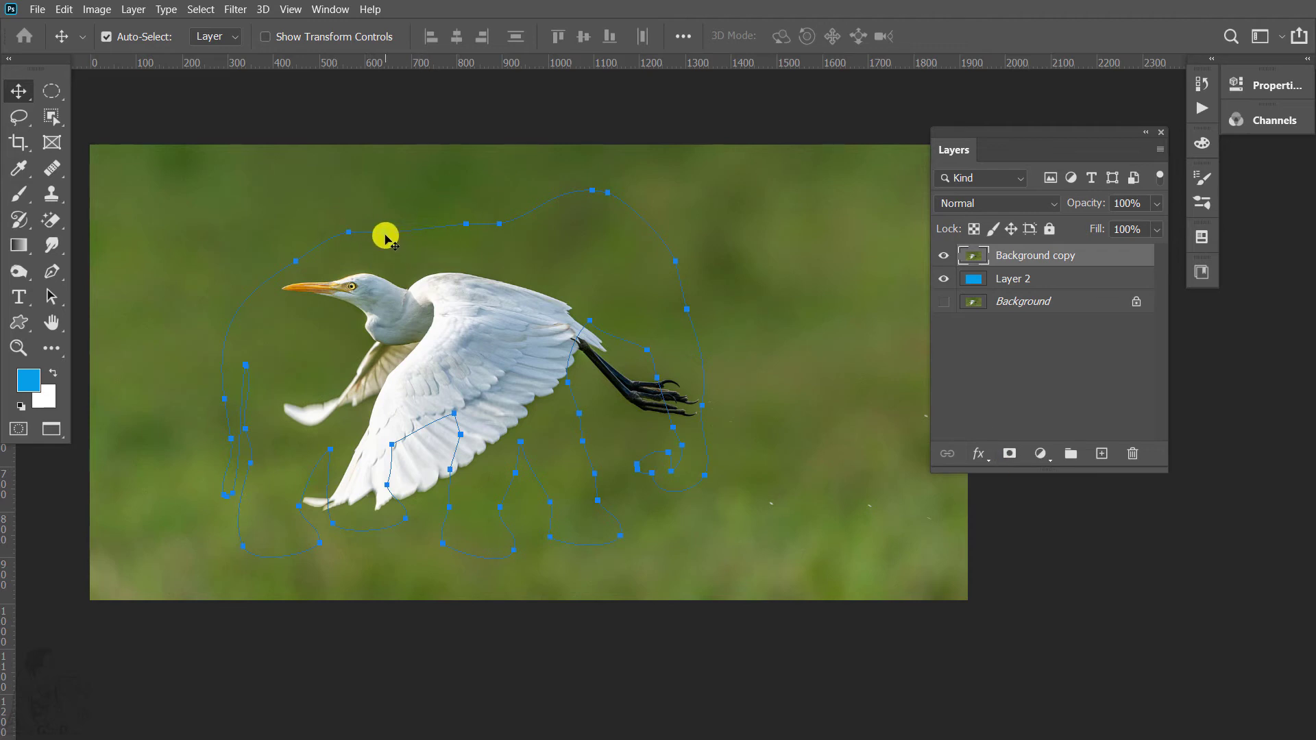
{"action": "left_click_drag", "start_coordinate": [384, 236], "coordinate": [52, 301]}
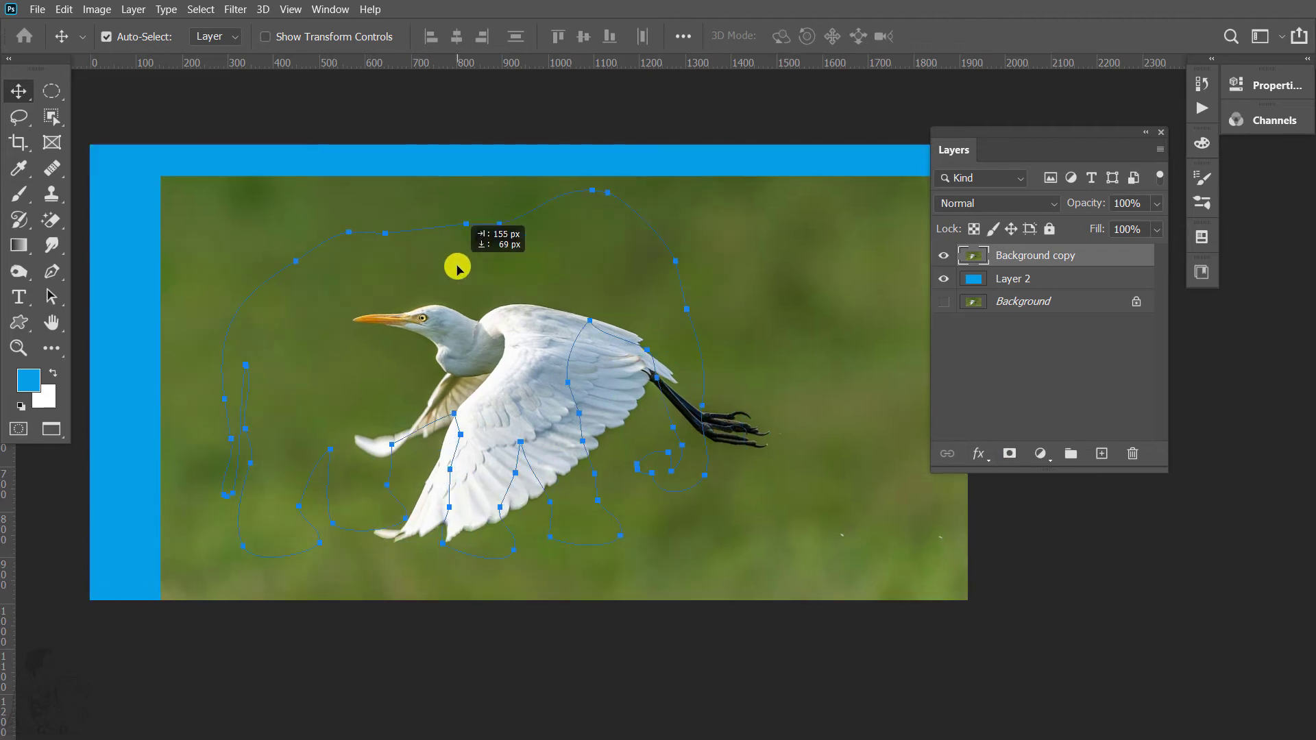
{"action": "left_click", "coordinate": [50, 301]}
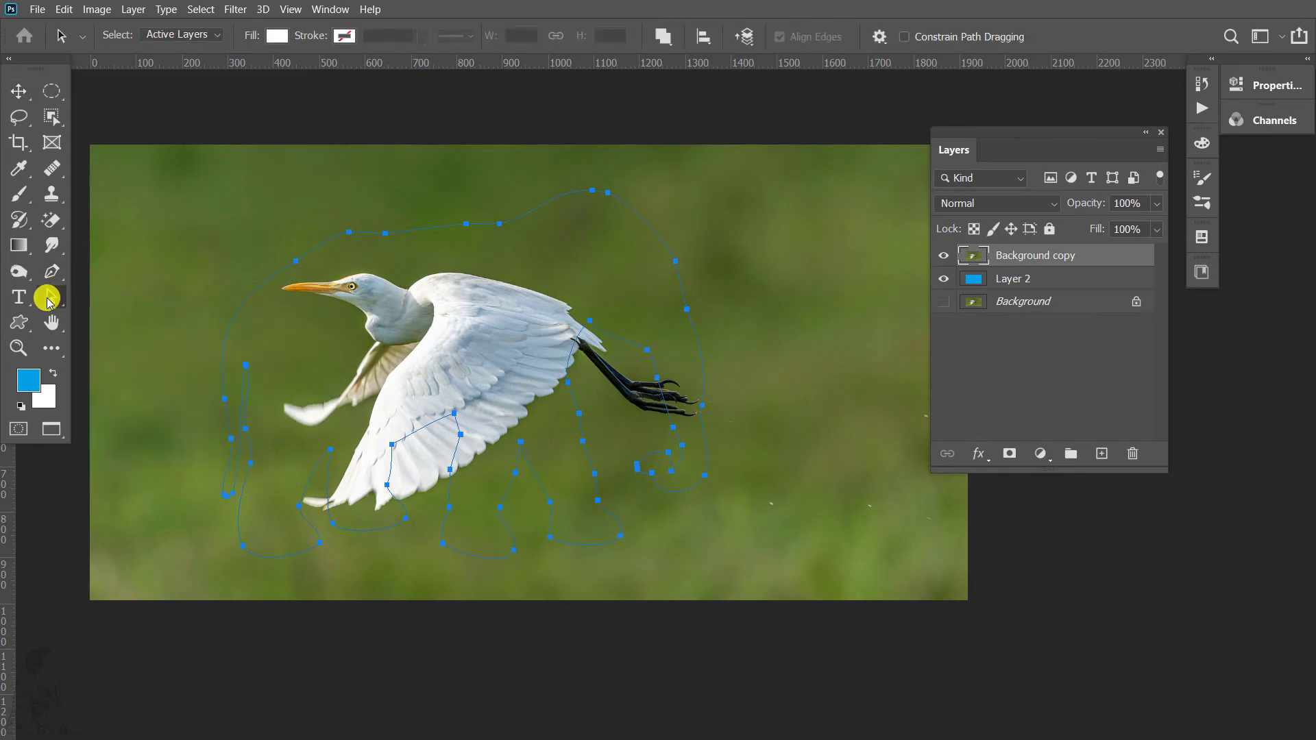
{"action": "right_click", "coordinate": [50, 302]}
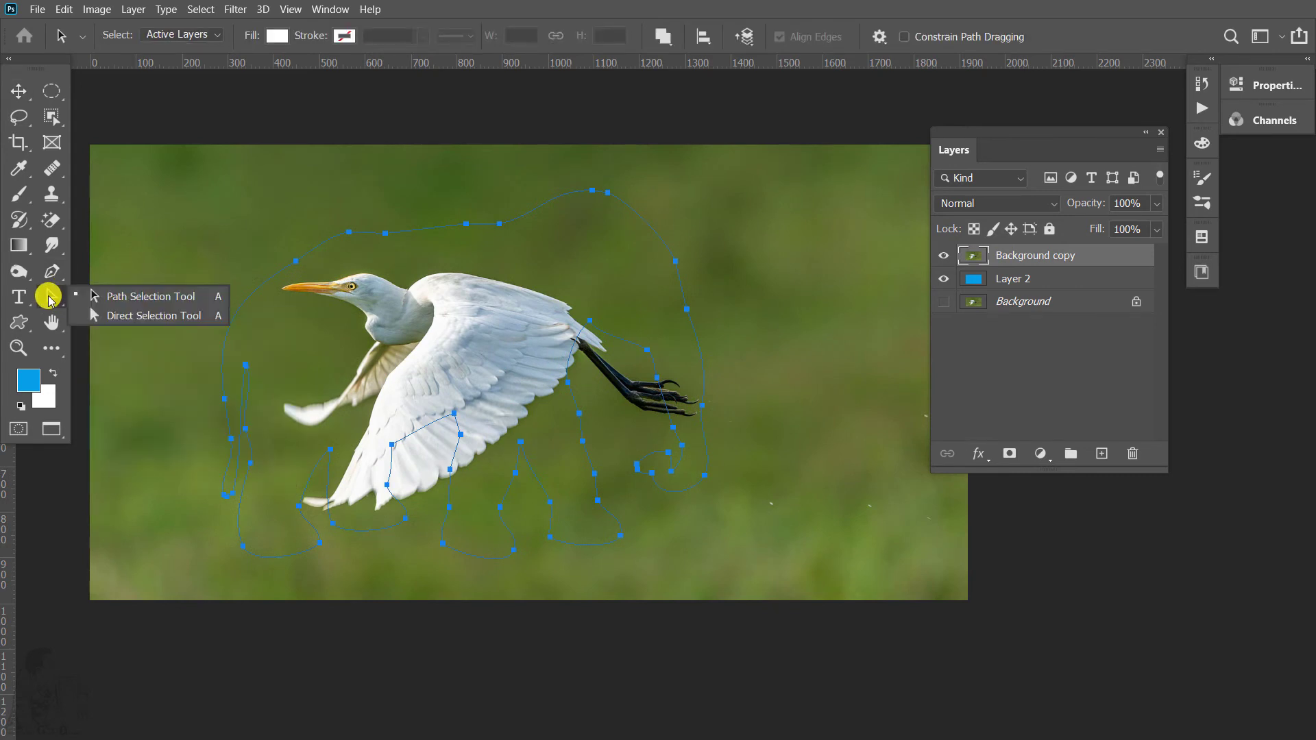
{"action": "left_click", "coordinate": [137, 296]}
{"action": "left_click_drag", "start_coordinate": [379, 233], "coordinate": [393, 233]}
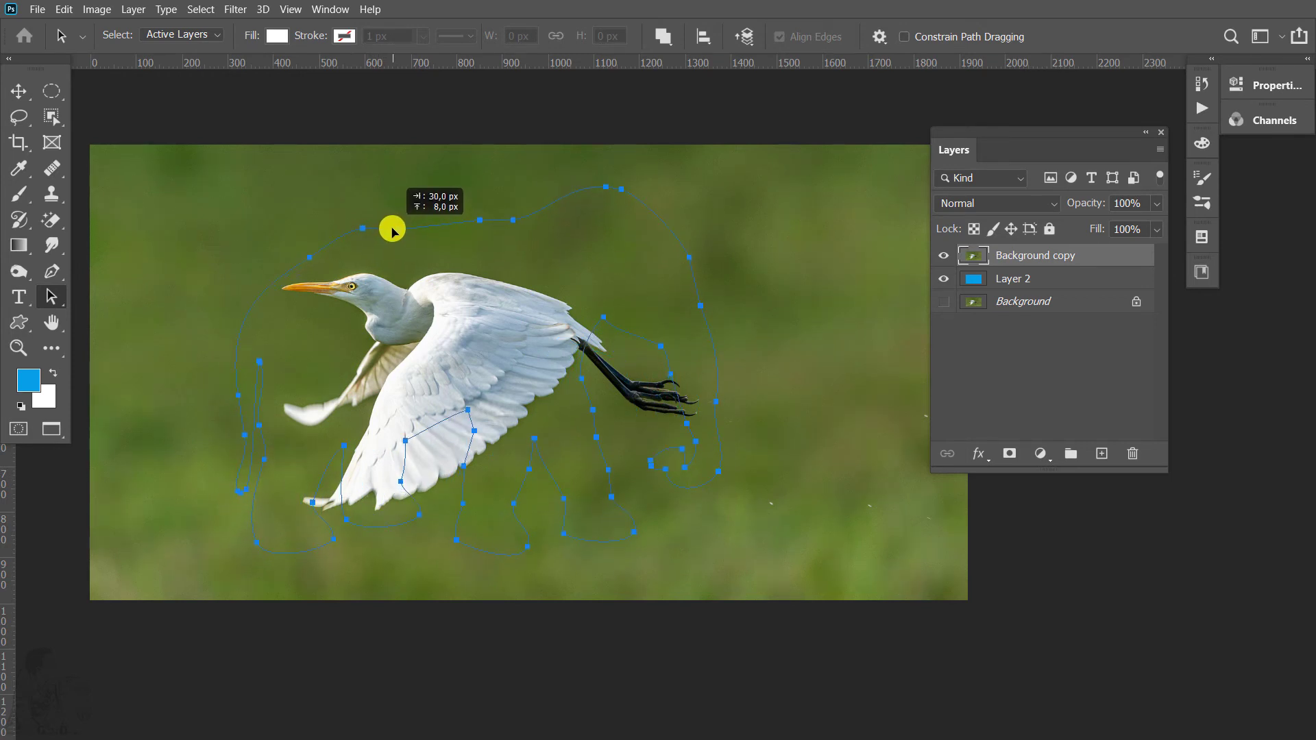
{"action": "left_click_drag", "start_coordinate": [392, 233], "coordinate": [391, 230]}
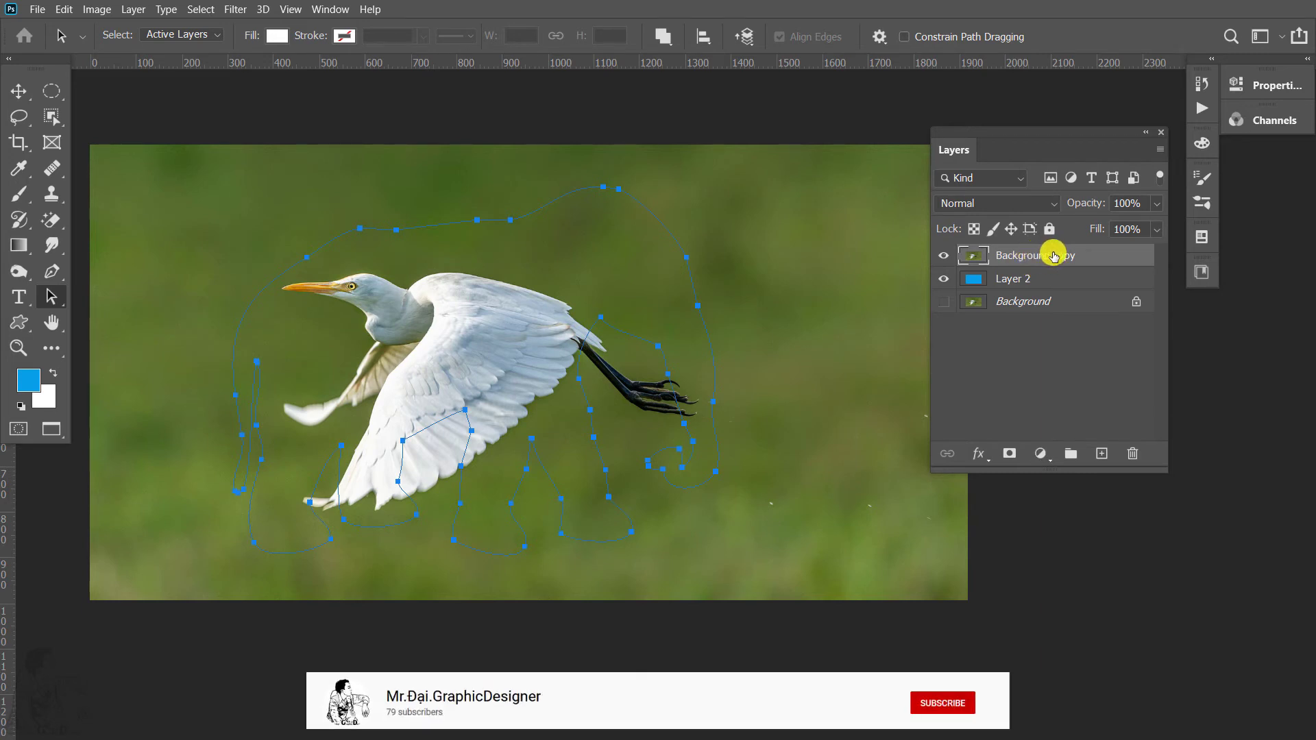
Step: Make the elephant path a vector mask on the egret photo, unlink it and reposition the bird inside
{"action": "left_click", "coordinate": [1011, 454]}
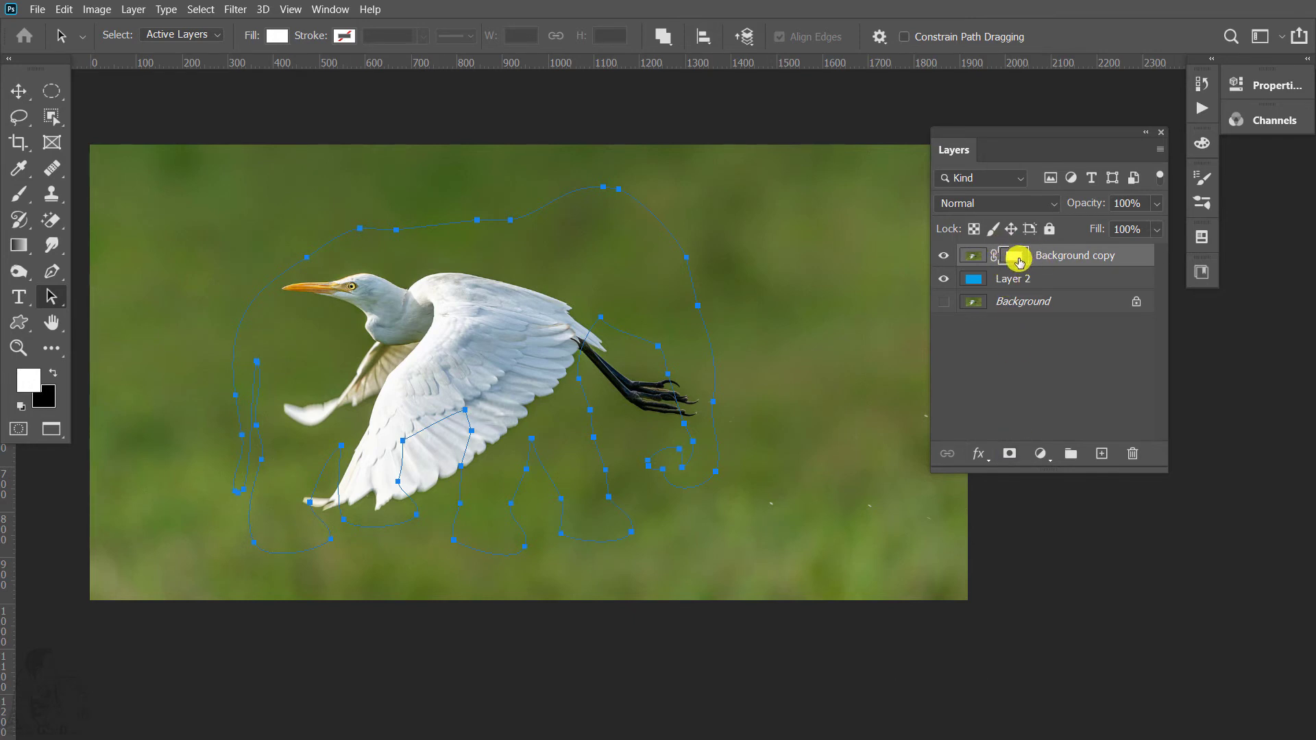
{"action": "left_click", "coordinate": [1010, 455]}
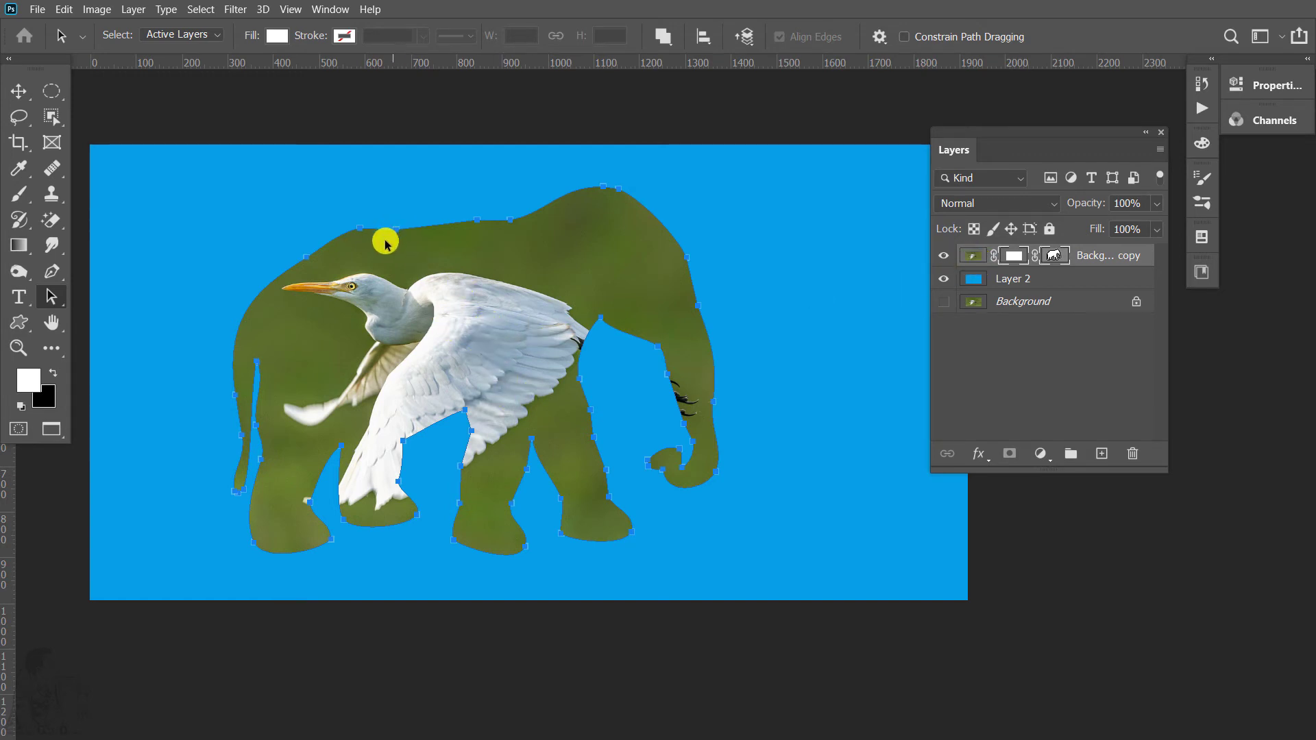
{"action": "left_click", "coordinate": [17, 90]}
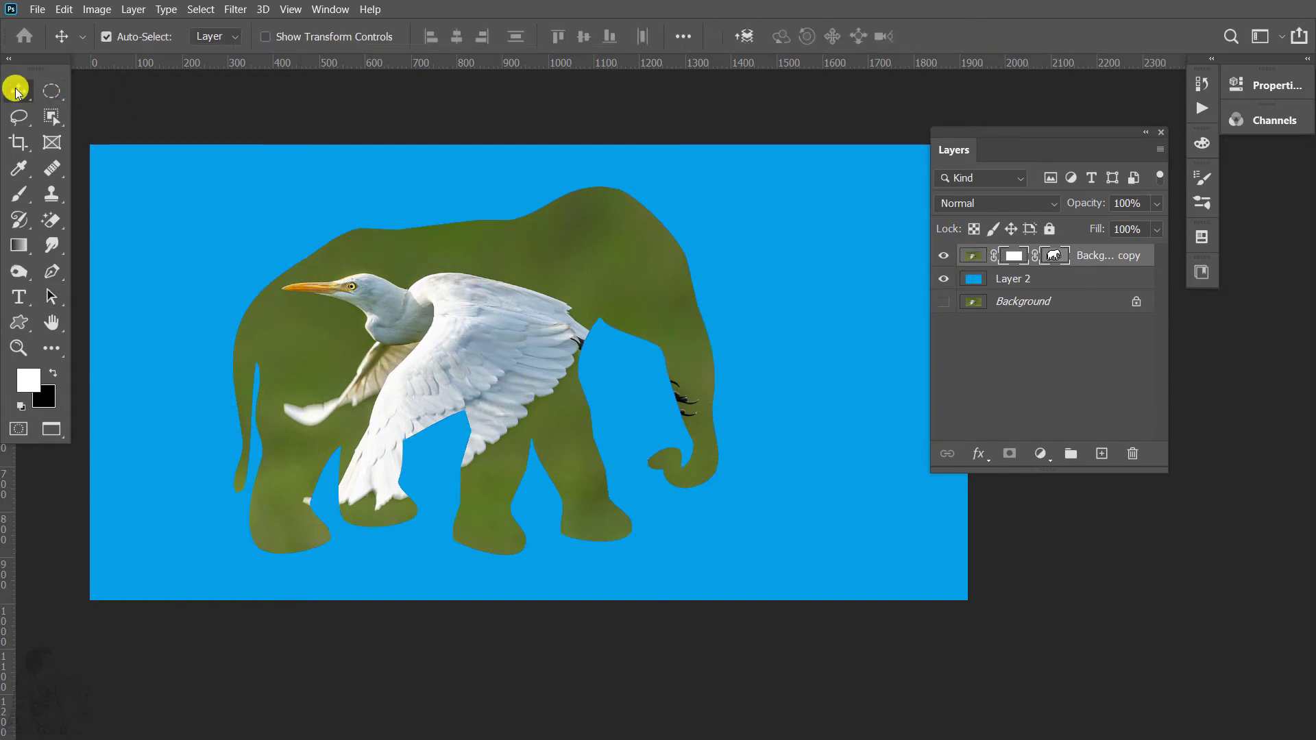
{"action": "left_click", "coordinate": [974, 257]}
{"action": "left_click_drag", "start_coordinate": [523, 317], "coordinate": [585, 336]}
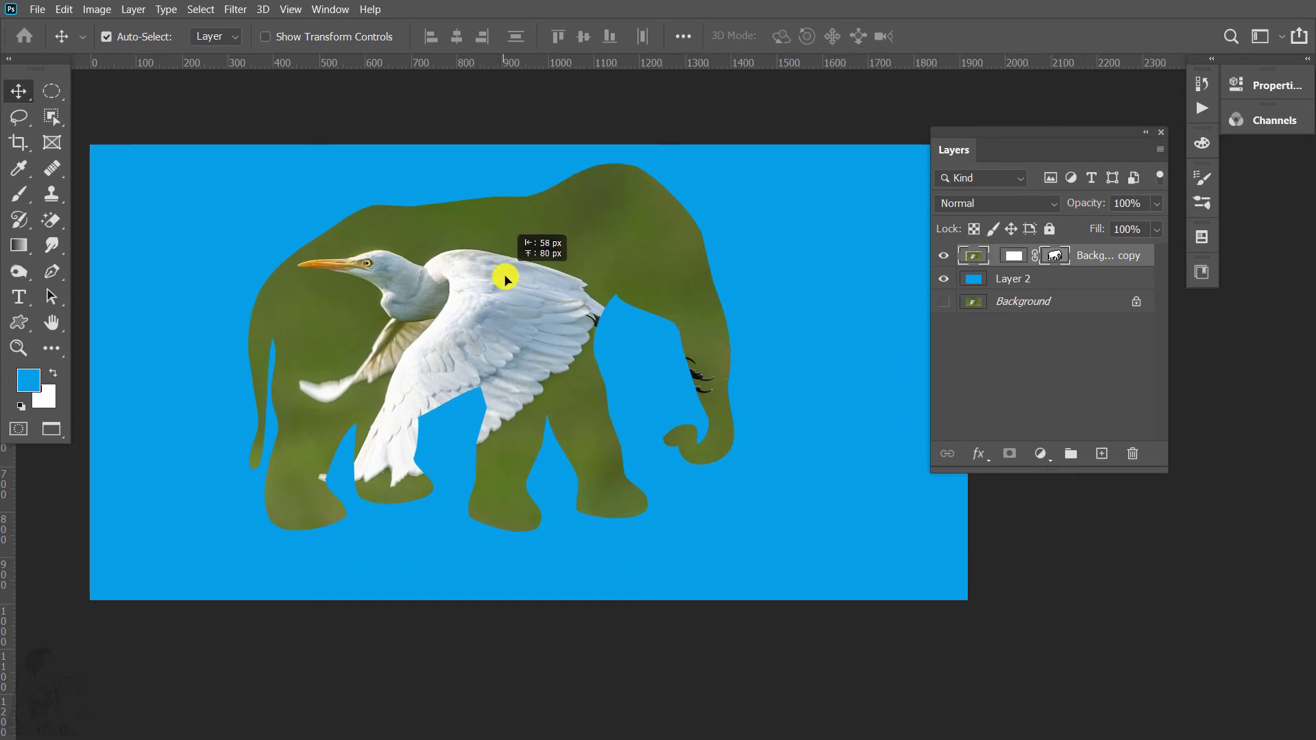
{"action": "left_click_drag", "start_coordinate": [532, 308], "coordinate": [531, 297]}
{"action": "left_click", "coordinate": [1034, 259]}
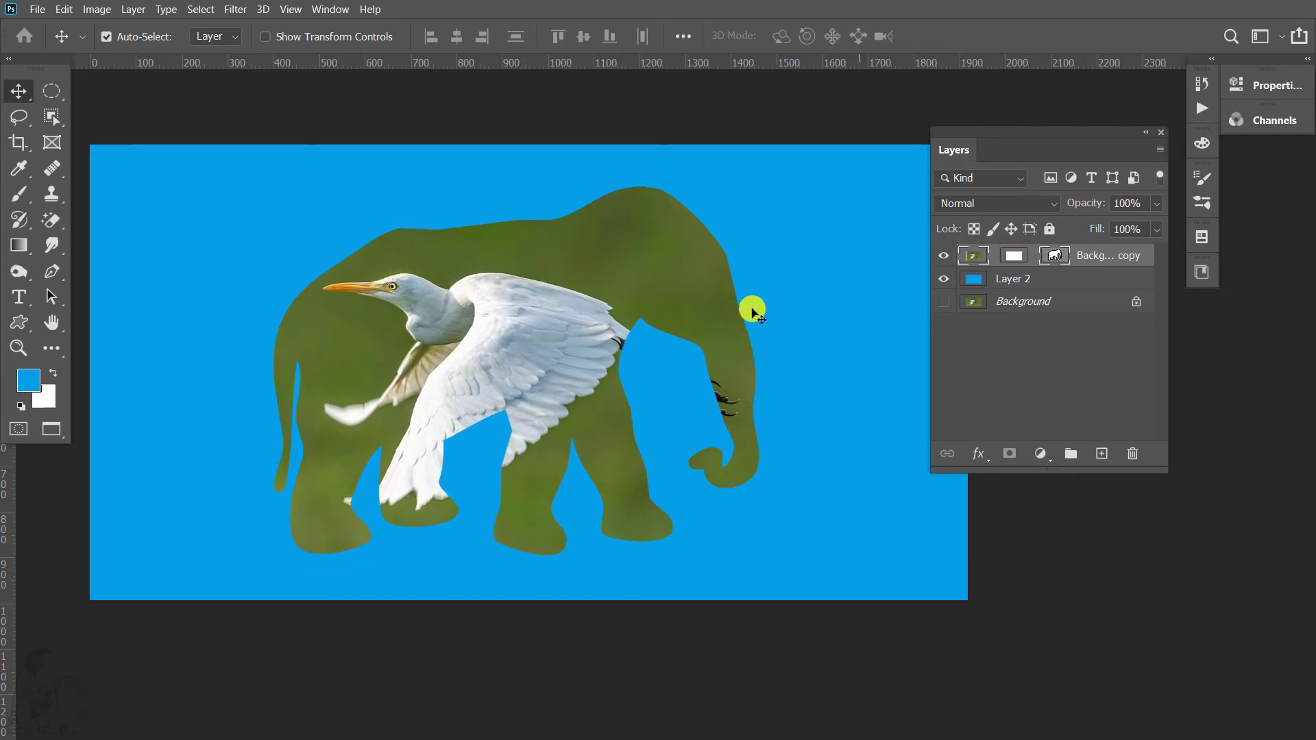
{"action": "mouse_move", "coordinate": [752, 302]}
{"action": "left_mouse_down"}
{"action": "mouse_move", "coordinate": [642, 336]}
{"action": "mouse_move", "coordinate": [664, 285]}
{"action": "mouse_move", "coordinate": [706, 282]}
{"action": "mouse_move", "coordinate": [638, 347]}
{"action": "mouse_move", "coordinate": [632, 285]}
{"action": "mouse_move", "coordinate": [643, 311]}
{"action": "mouse_move", "coordinate": [710, 274]}
{"action": "mouse_move", "coordinate": [593, 305]}
{"action": "mouse_move", "coordinate": [576, 352]}
{"action": "mouse_move", "coordinate": [464, 321]}
{"action": "mouse_move", "coordinate": [479, 368]}
{"action": "mouse_move", "coordinate": [538, 315]}
{"action": "mouse_move", "coordinate": [516, 306]}
{"action": "mouse_move", "coordinate": [528, 325]}
{"action": "mouse_move", "coordinate": [546, 294]}
{"action": "mouse_move", "coordinate": [523, 352]}
{"action": "mouse_move", "coordinate": [521, 331]}
{"action": "left_mouse_up"}
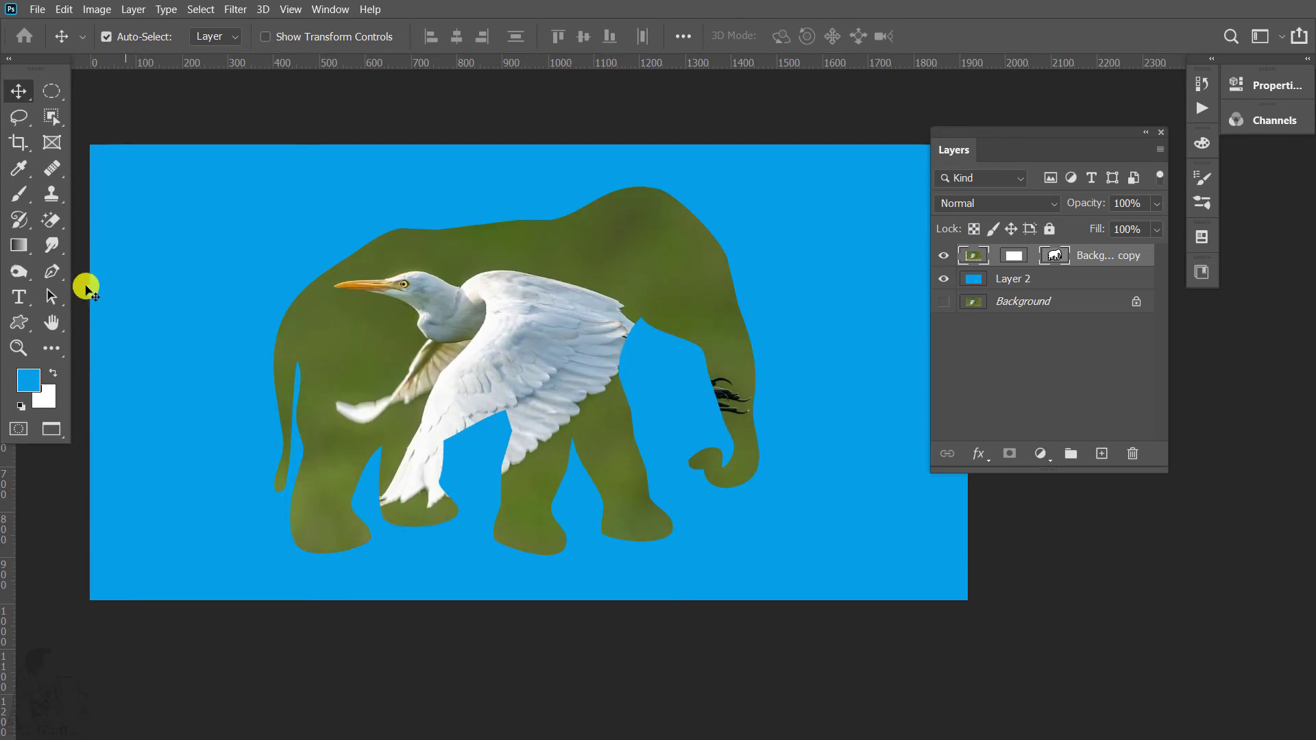
Step: Move the elephant path, relink photo and masks, and shift the linked shape up-left
{"action": "left_click", "coordinate": [49, 299]}
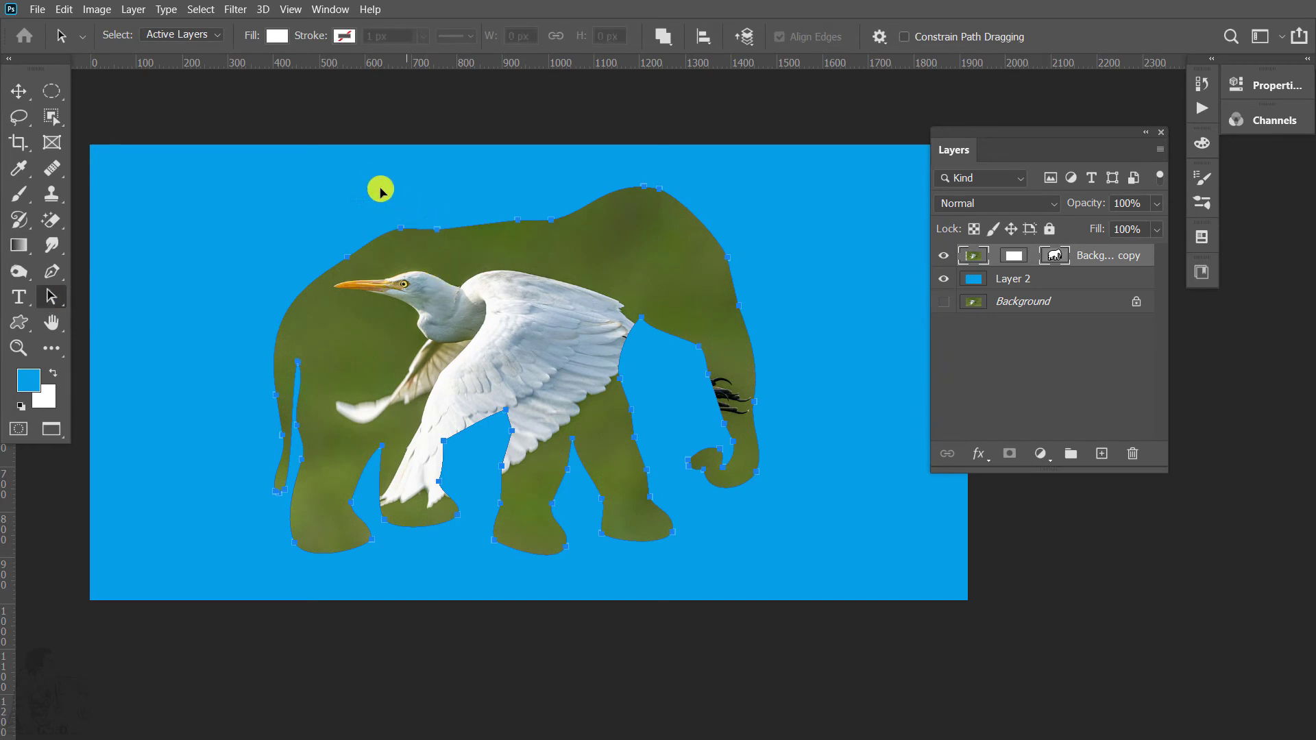
{"action": "mouse_move", "coordinate": [379, 188]}
{"action": "left_mouse_down"}
{"action": "mouse_move", "coordinate": [403, 233]}
{"action": "mouse_move", "coordinate": [699, 346]}
{"action": "mouse_move", "coordinate": [624, 228]}
{"action": "mouse_move", "coordinate": [546, 297]}
{"action": "mouse_move", "coordinate": [543, 282]}
{"action": "mouse_move", "coordinate": [620, 246]}
{"action": "mouse_move", "coordinate": [606, 273]}
{"action": "mouse_move", "coordinate": [576, 265]}
{"action": "mouse_move", "coordinate": [590, 268]}
{"action": "left_mouse_up"}
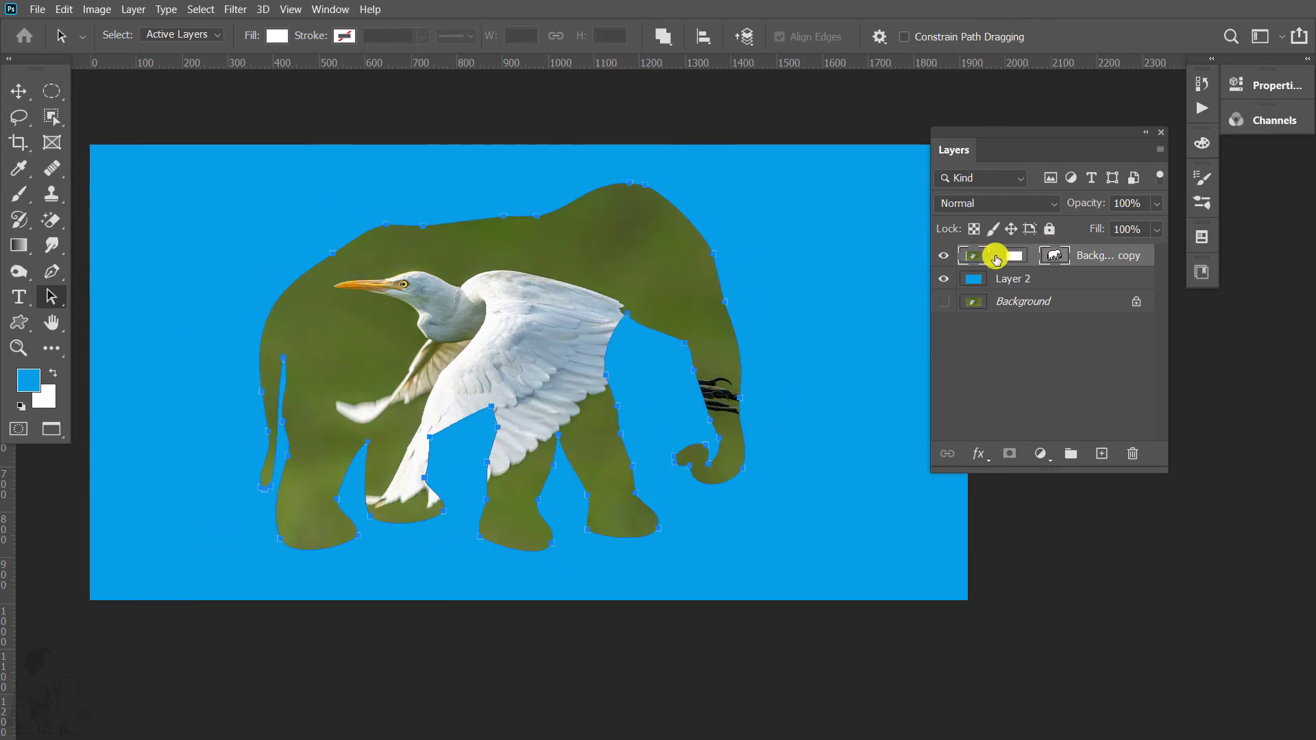
{"action": "left_click", "coordinate": [994, 257]}
{"action": "mouse_move", "coordinate": [543, 309]}
{"action": "left_mouse_down"}
{"action": "mouse_move", "coordinate": [458, 270]}
{"action": "mouse_move", "coordinate": [581, 320]}
{"action": "mouse_move", "coordinate": [425, 345]}
{"action": "mouse_move", "coordinate": [519, 333]}
{"action": "mouse_move", "coordinate": [506, 344]}
{"action": "left_mouse_up"}
Step: Move the elephant path about 139 px right with the Path Selection Tool
{"action": "left_click", "coordinate": [19, 90]}
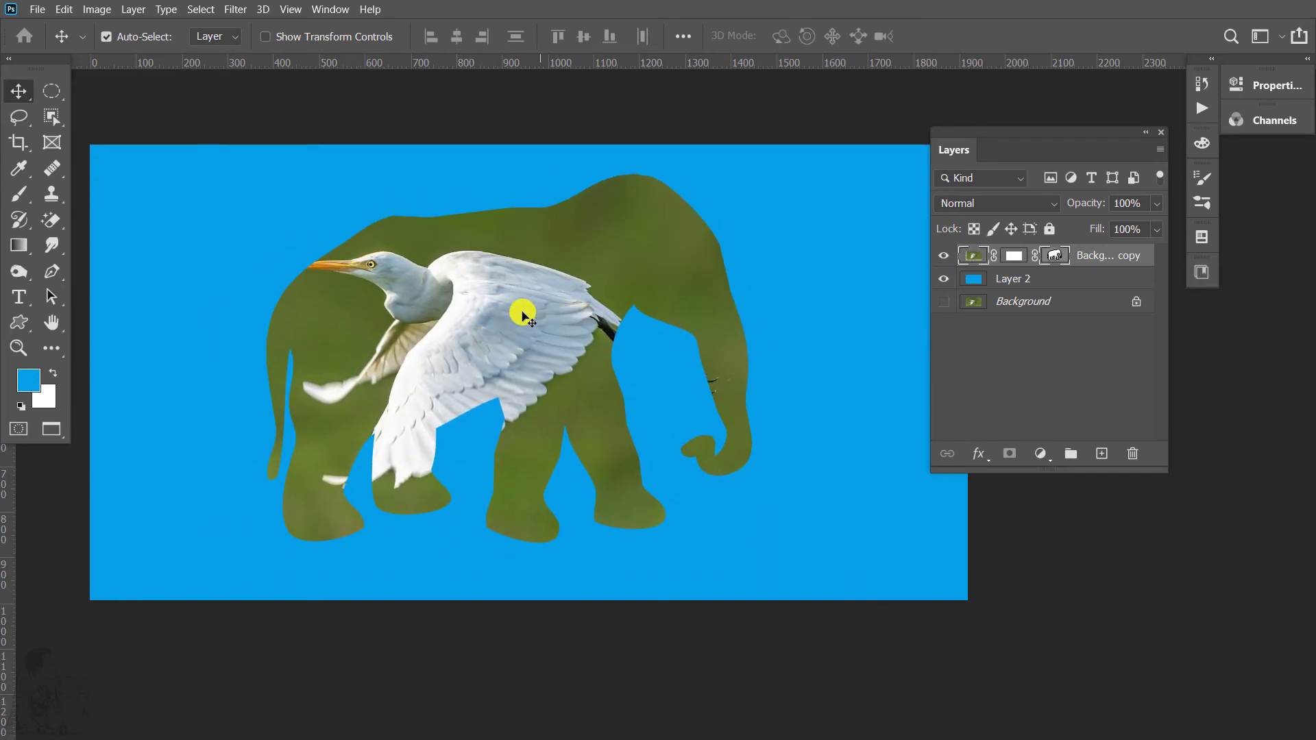
{"action": "right_click", "coordinate": [18, 91]}
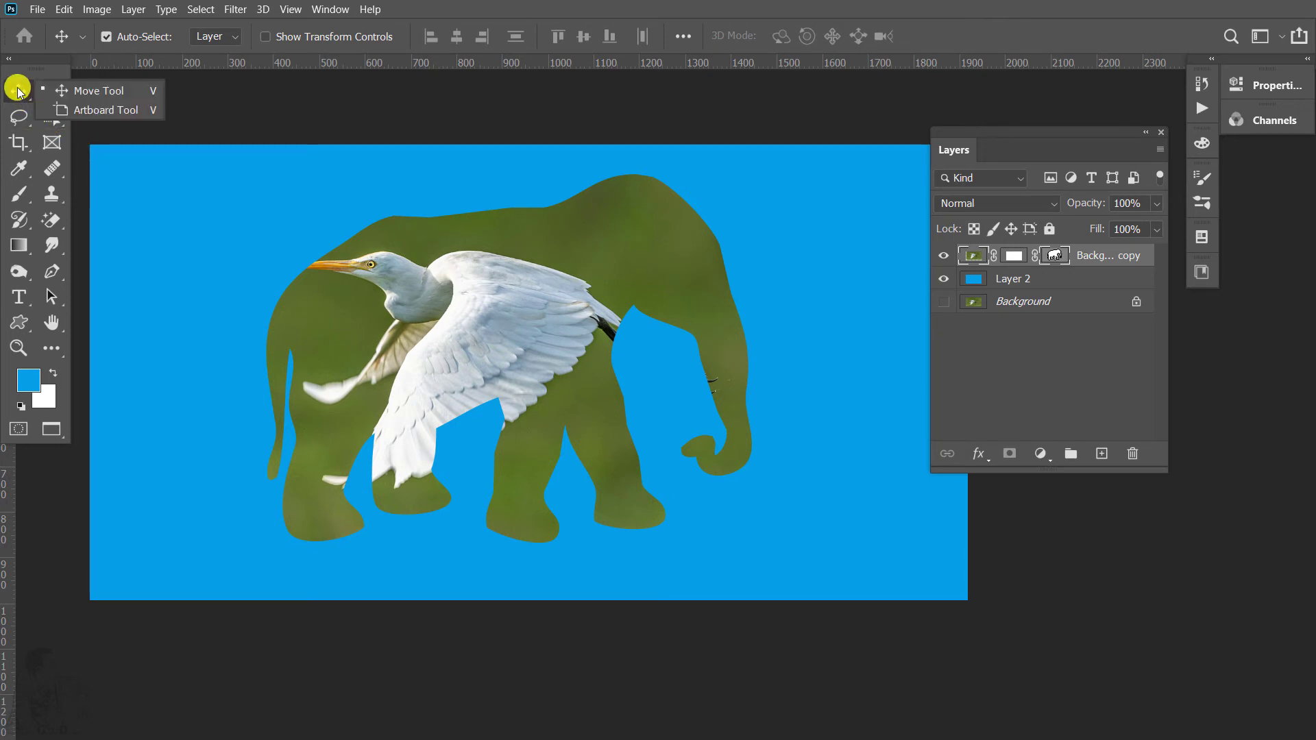
{"action": "left_click", "coordinate": [18, 91]}
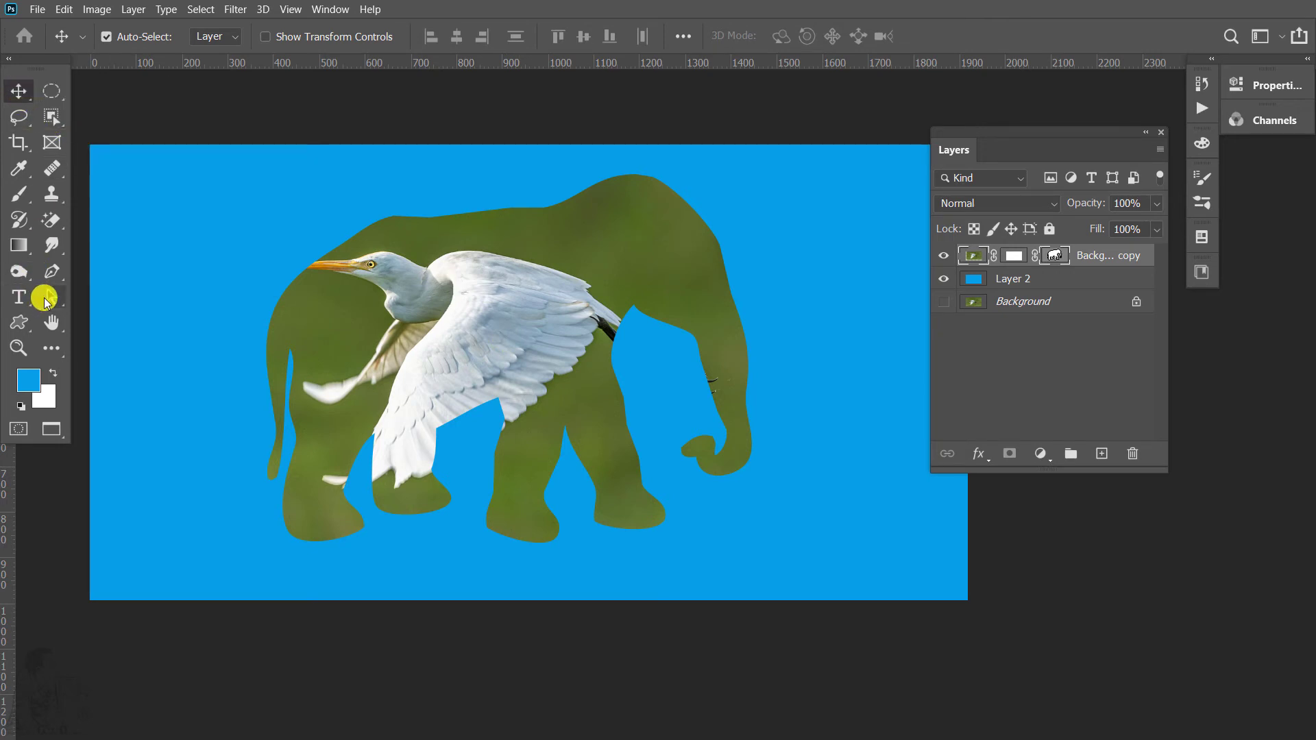
{"action": "left_click", "coordinate": [46, 301]}
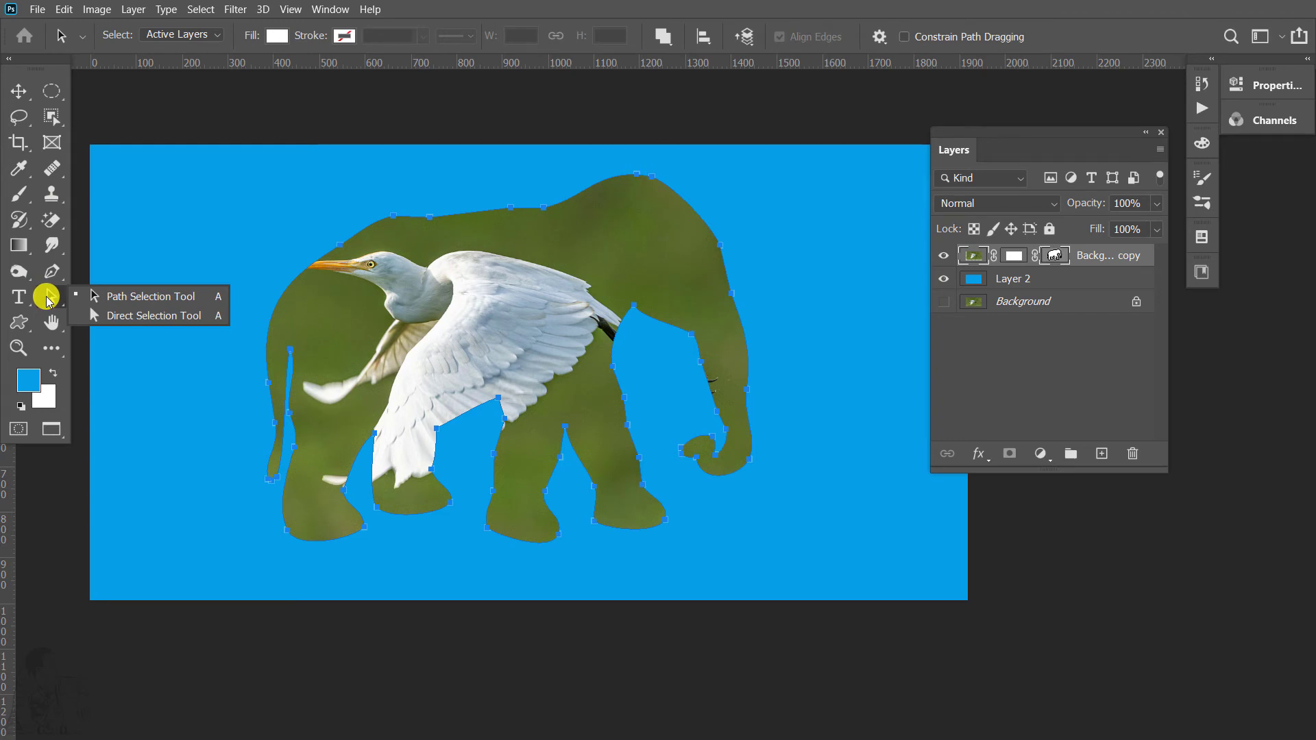
{"action": "left_click", "coordinate": [151, 296]}
{"action": "mouse_move", "coordinate": [510, 239]}
{"action": "left_mouse_down"}
{"action": "mouse_move", "coordinate": [606, 239]}
{"action": "mouse_move", "coordinate": [480, 258]}
{"action": "mouse_move", "coordinate": [466, 247]}
{"action": "left_mouse_up"}
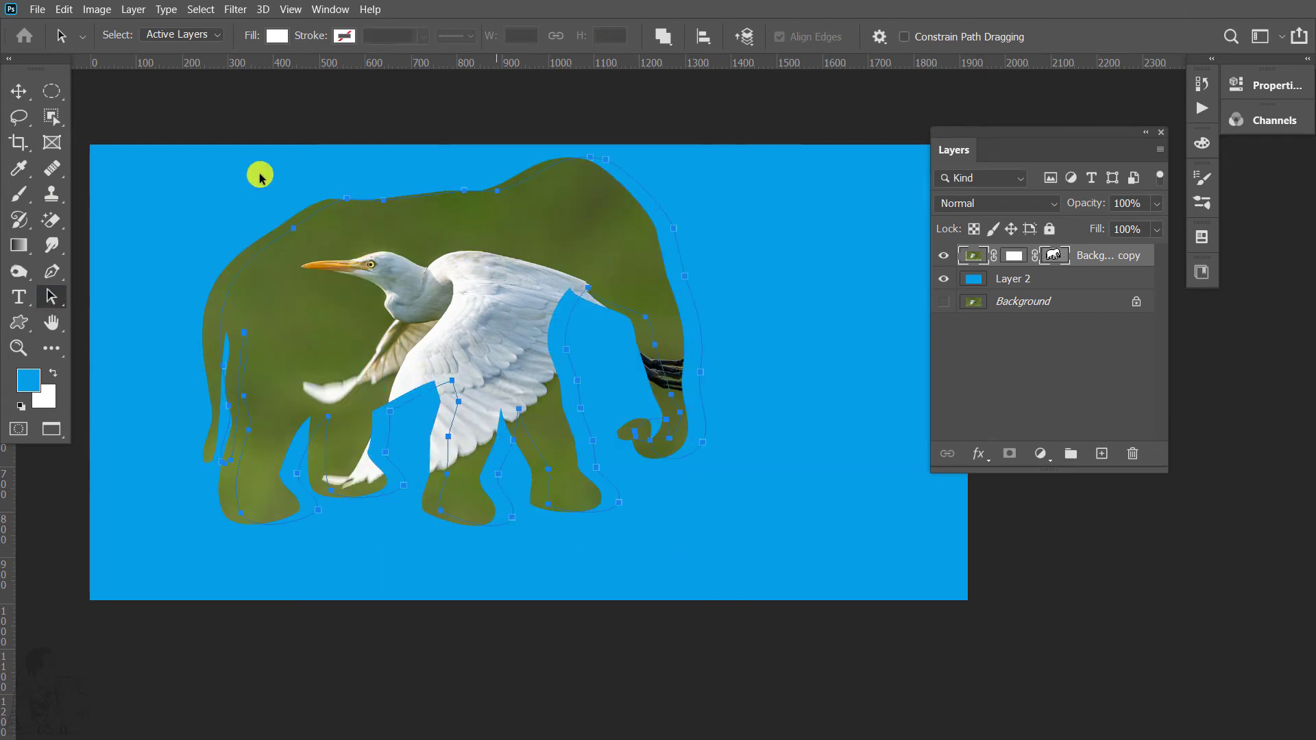
Step: Unlink to move the egret down-left inside the elephant, then relink and shift everything right-down
{"action": "left_click", "coordinate": [19, 90]}
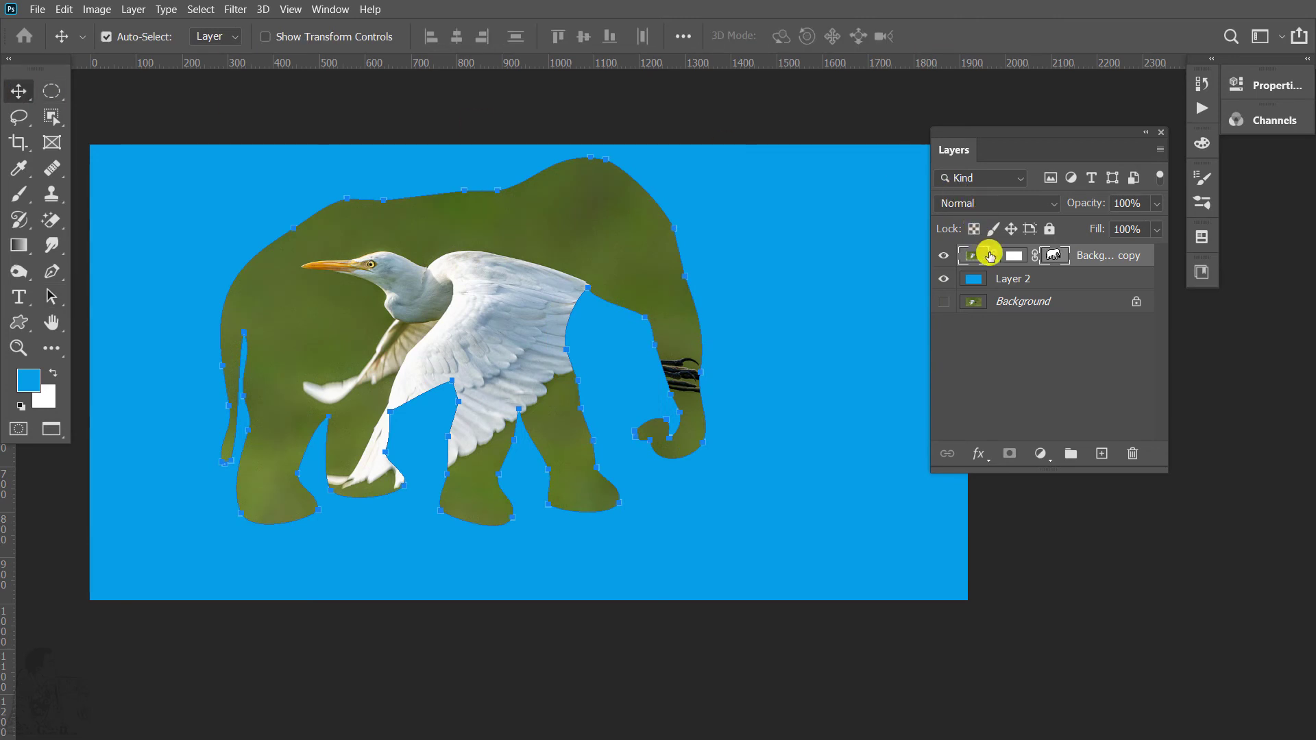
{"action": "left_click", "coordinate": [1036, 257]}
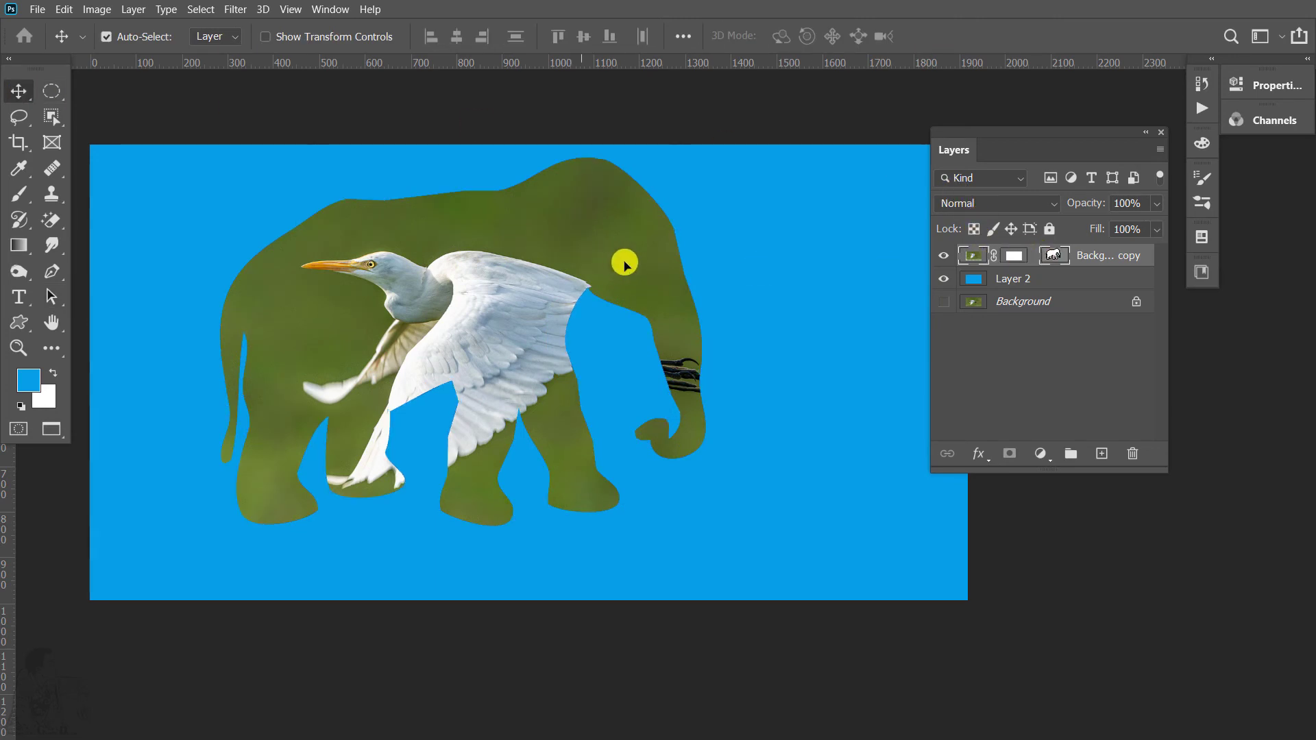
{"action": "mouse_move", "coordinate": [578, 179]}
{"action": "left_mouse_down"}
{"action": "mouse_move", "coordinate": [544, 214]}
{"action": "mouse_move", "coordinate": [569, 214]}
{"action": "mouse_move", "coordinate": [548, 155]}
{"action": "left_mouse_up"}
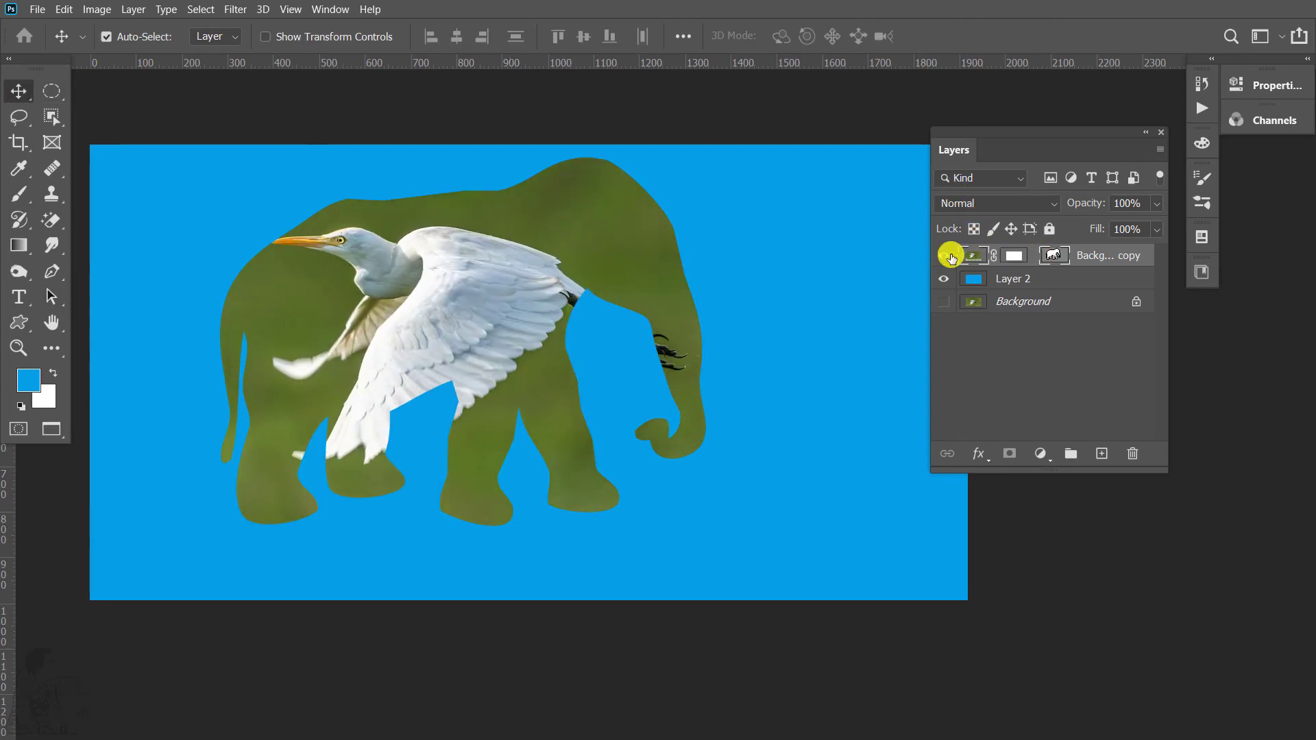
{"action": "left_click", "coordinate": [1036, 256]}
{"action": "mouse_move", "coordinate": [554, 246]}
{"action": "left_mouse_down"}
{"action": "mouse_move", "coordinate": [622, 271]}
{"action": "mouse_move", "coordinate": [596, 259]}
{"action": "left_mouse_up"}
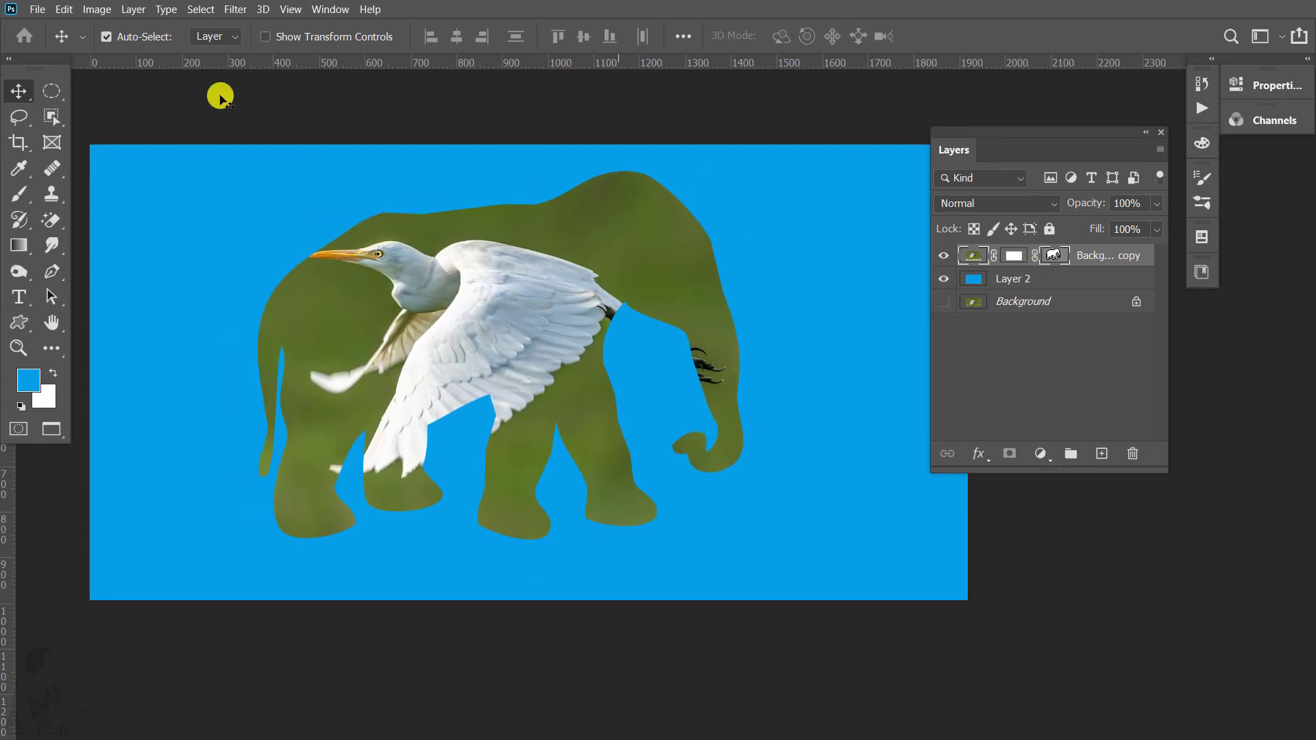
{"action": "left_click", "coordinate": [97, 9]}
Step: Browse the Layer and Help menus without applying any command
{"action": "left_click", "coordinate": [97, 9]}
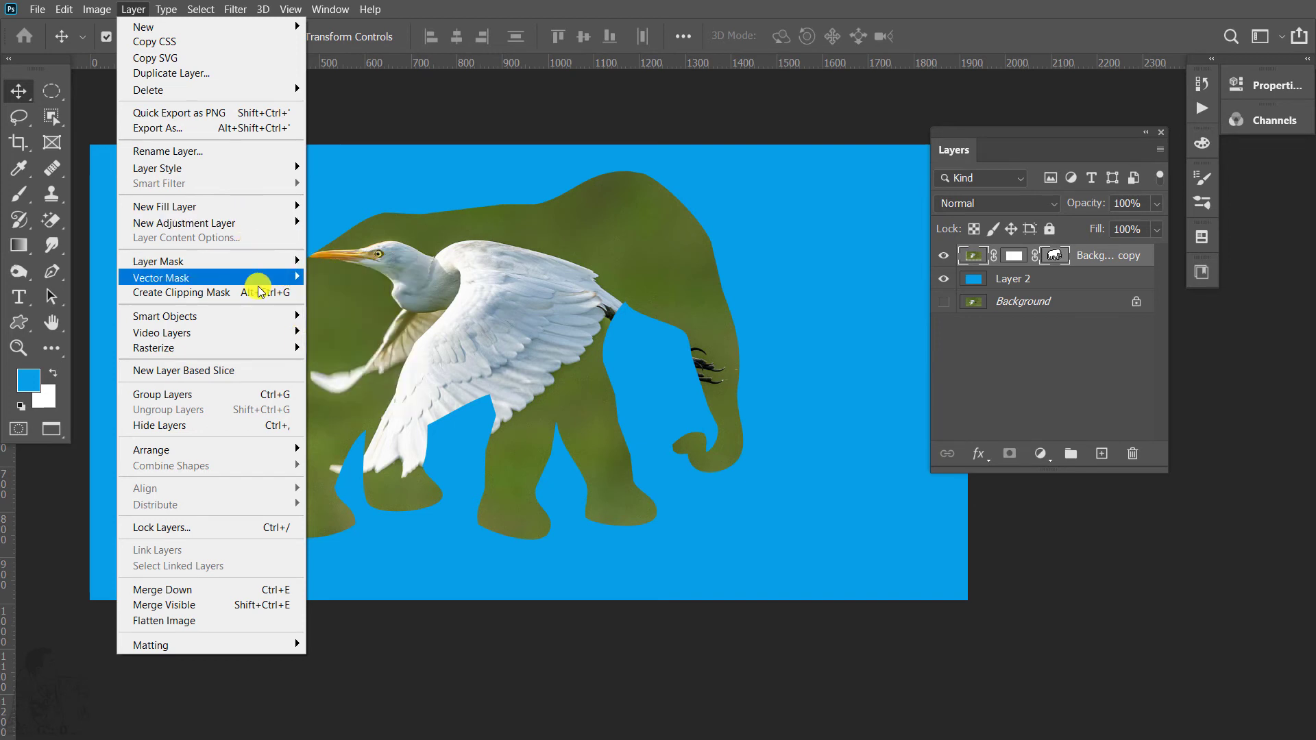
{"action": "mouse_move", "coordinate": [160, 277]}
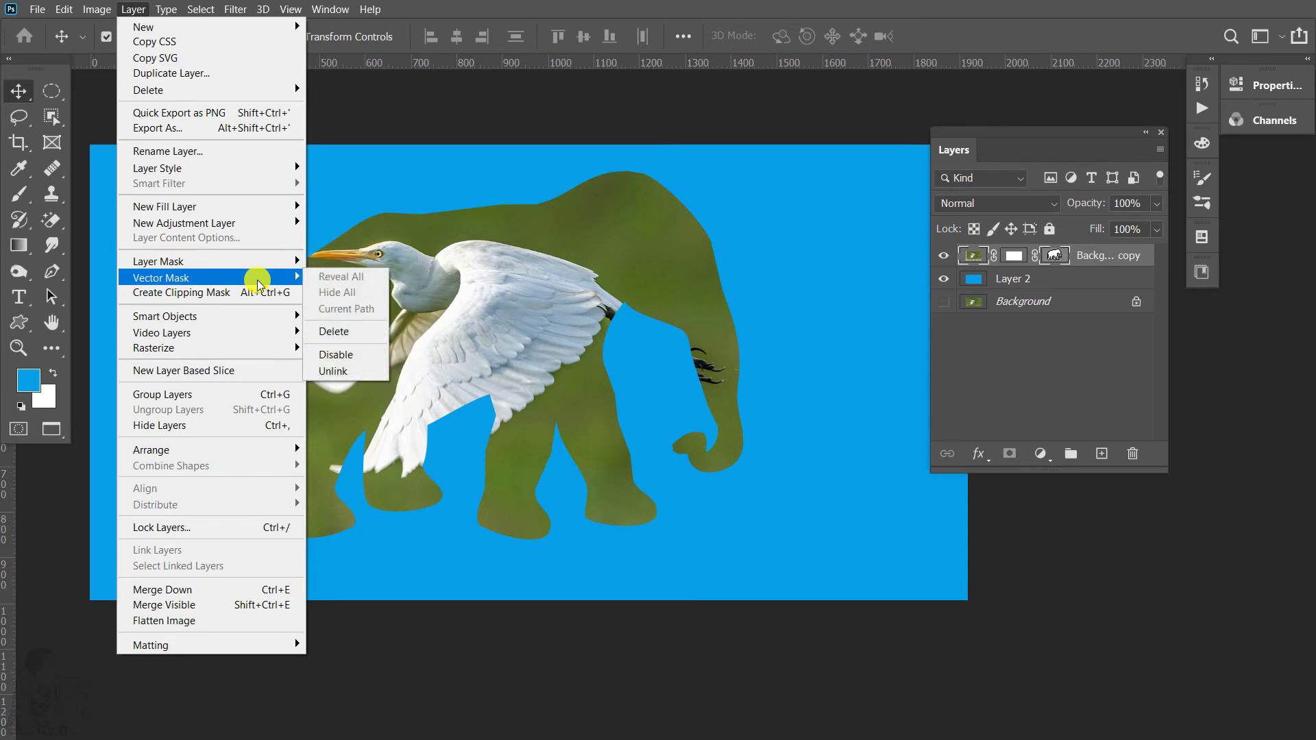
{"action": "left_click", "coordinate": [506, 273]}
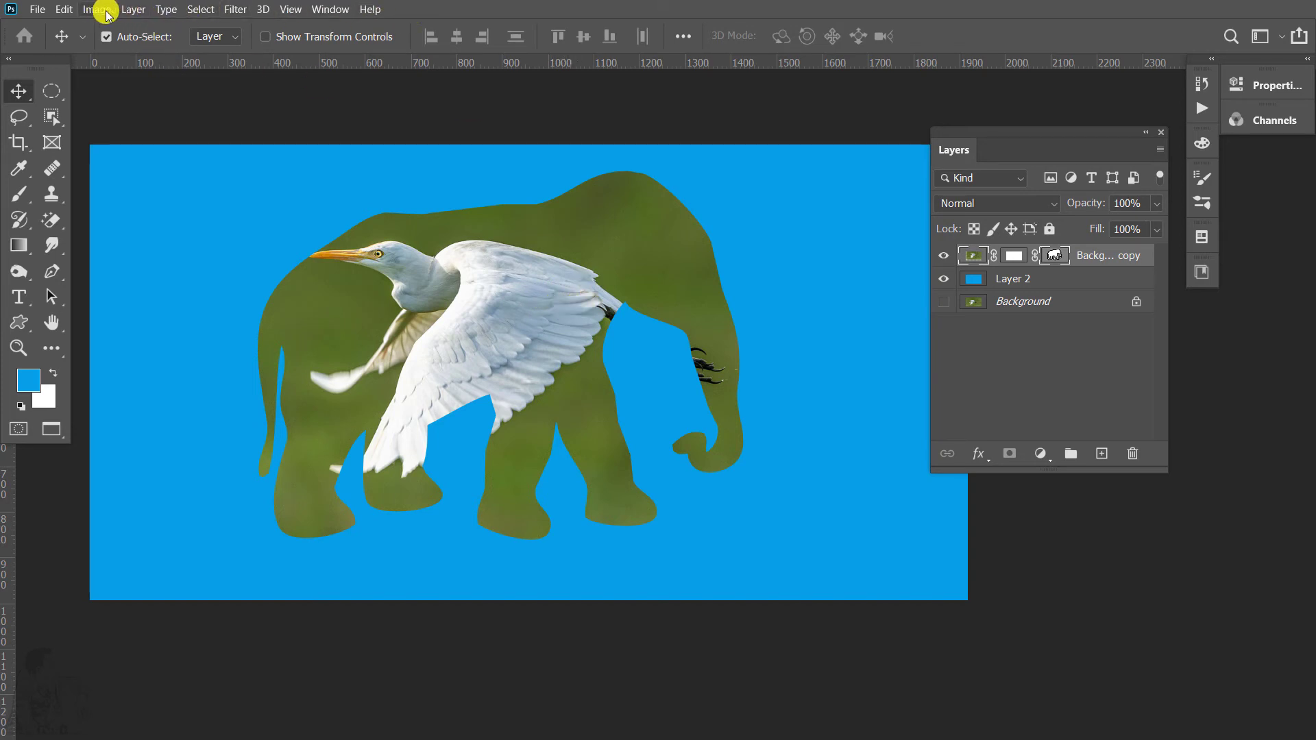
{"action": "left_click", "coordinate": [132, 9]}
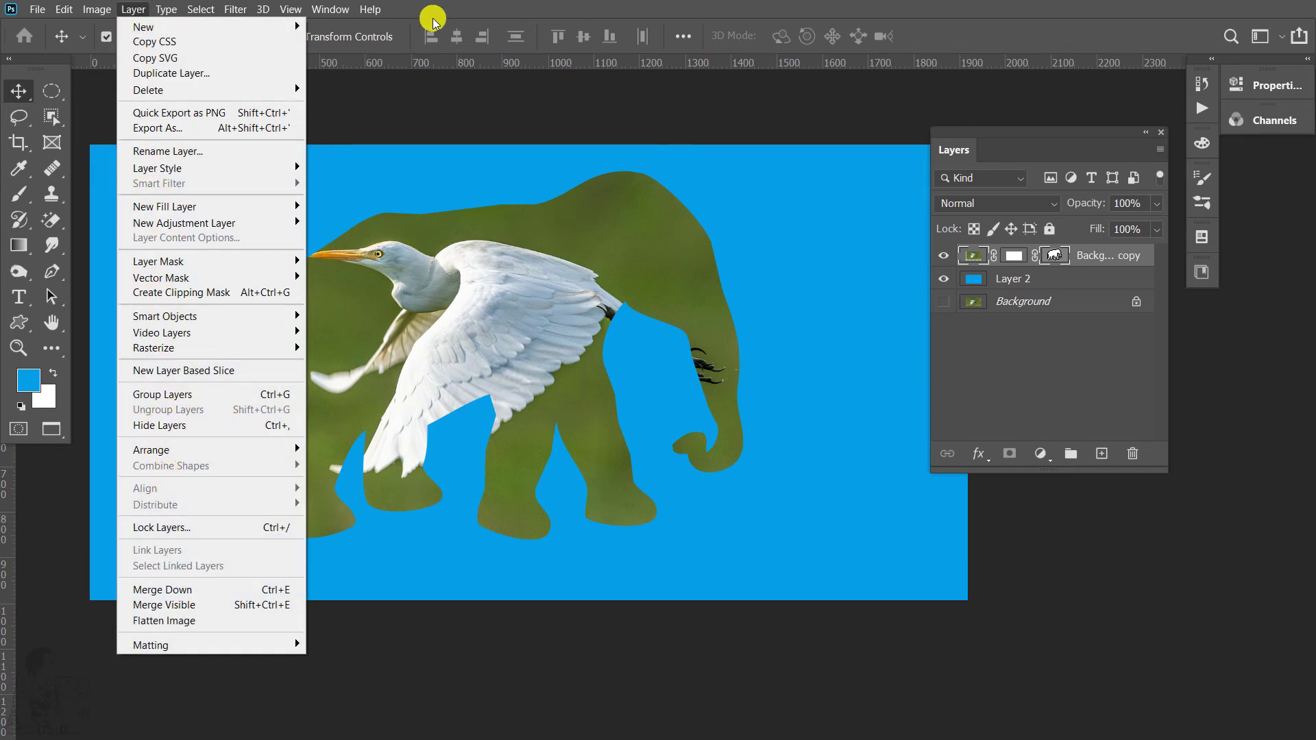
{"action": "left_click", "coordinate": [461, 182]}
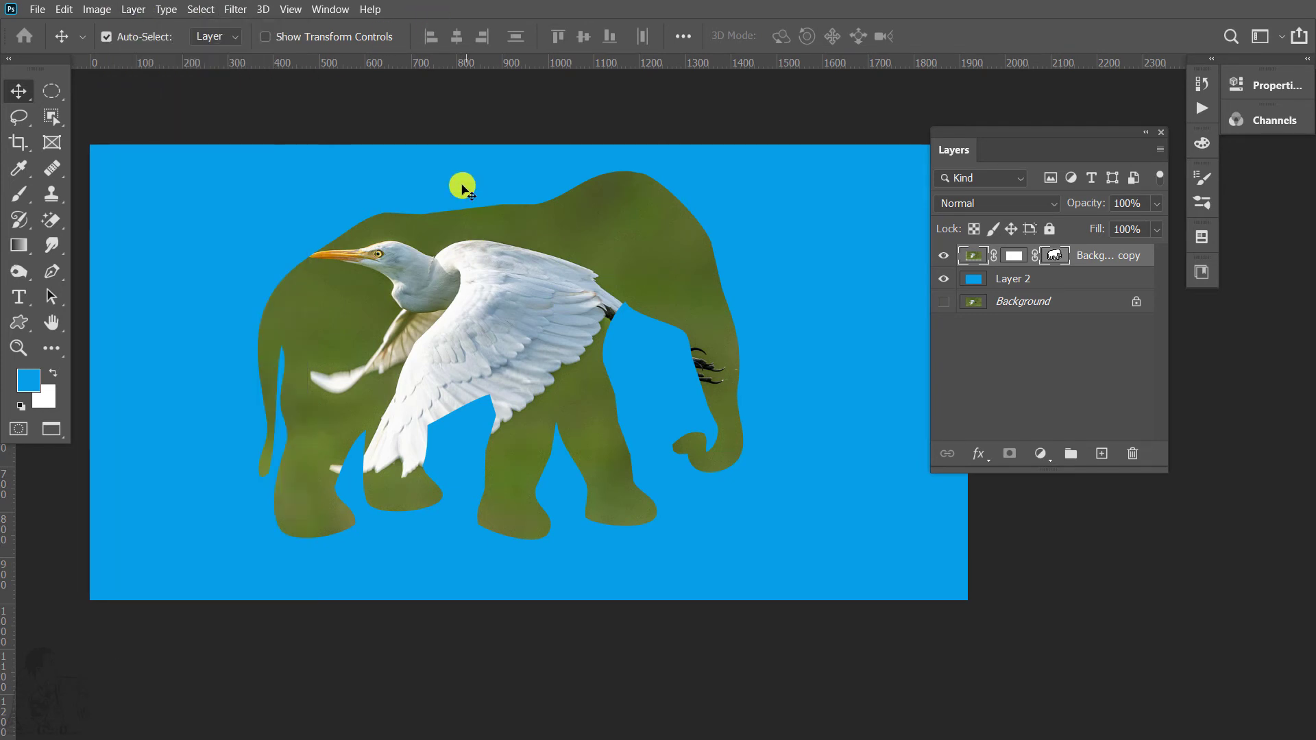
{"action": "left_click", "coordinate": [134, 11]}
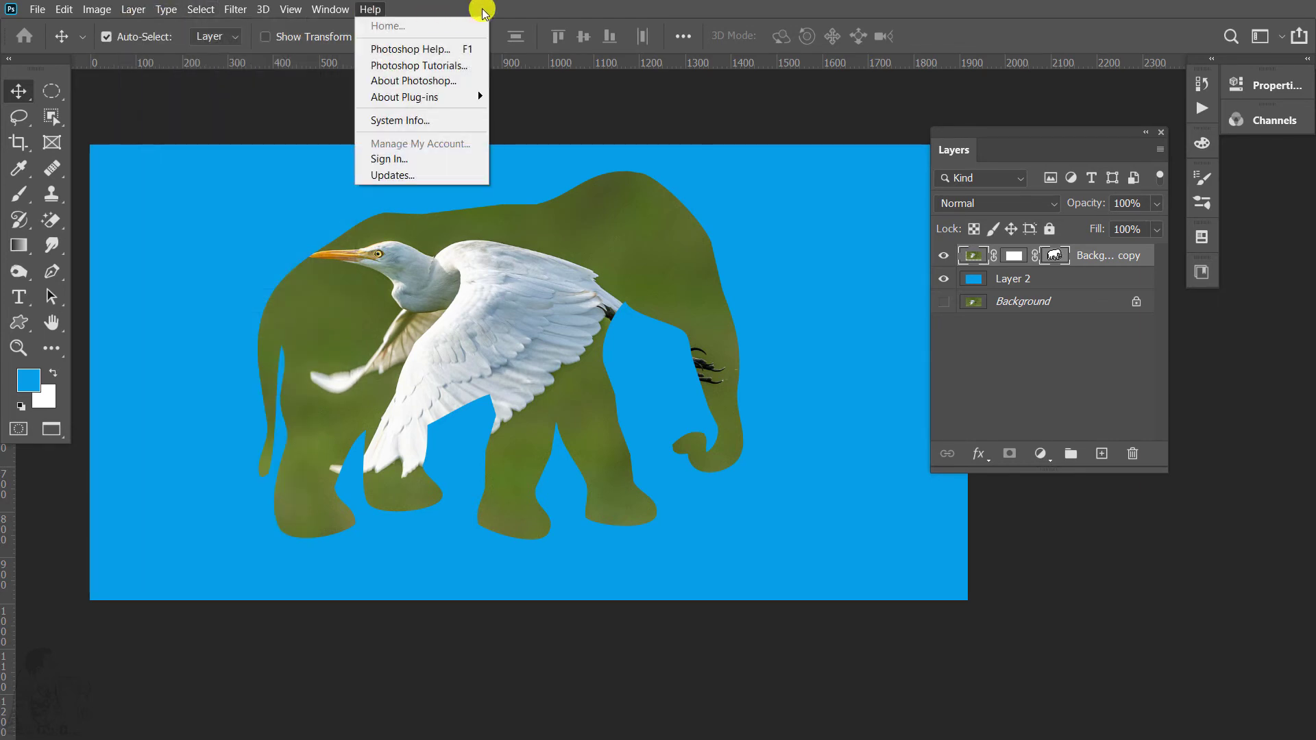
{"action": "left_click", "coordinate": [566, 16]}
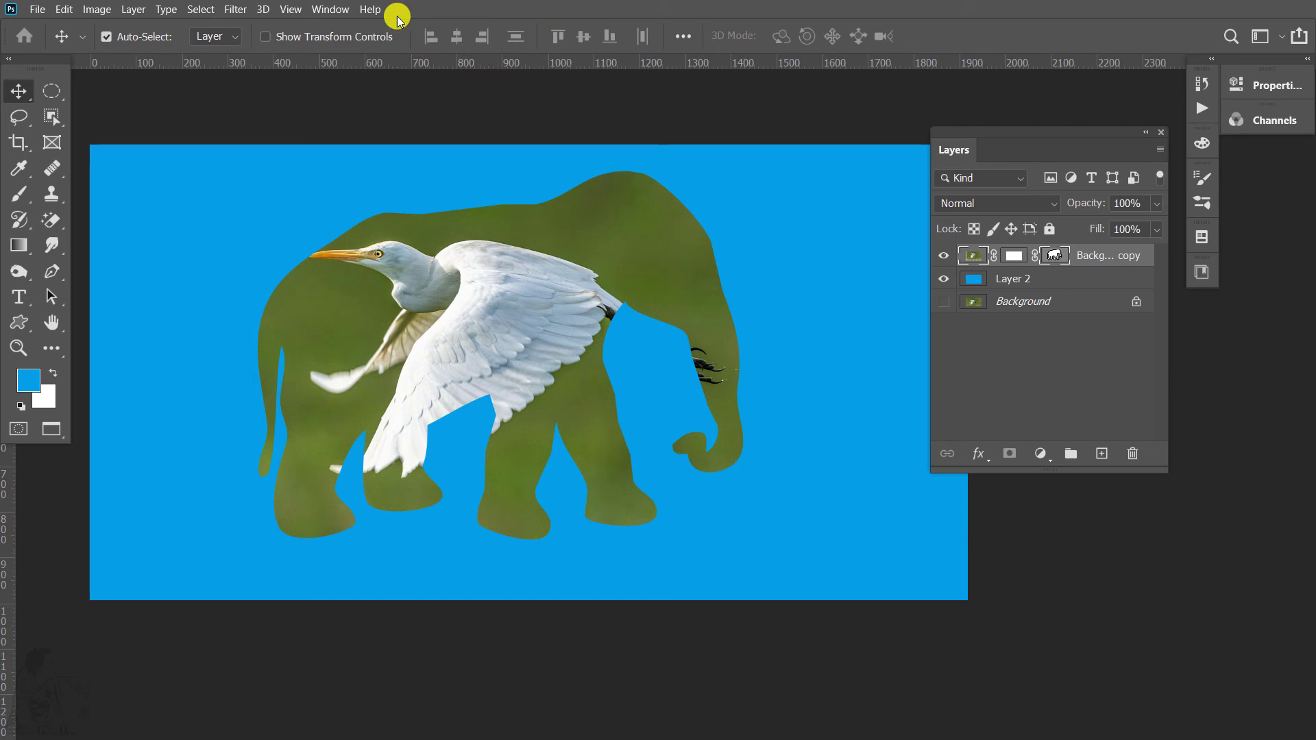
Step: Check the Layer menu again, then drag the elephant composite slightly left and undo that move
{"action": "left_click", "coordinate": [127, 11]}
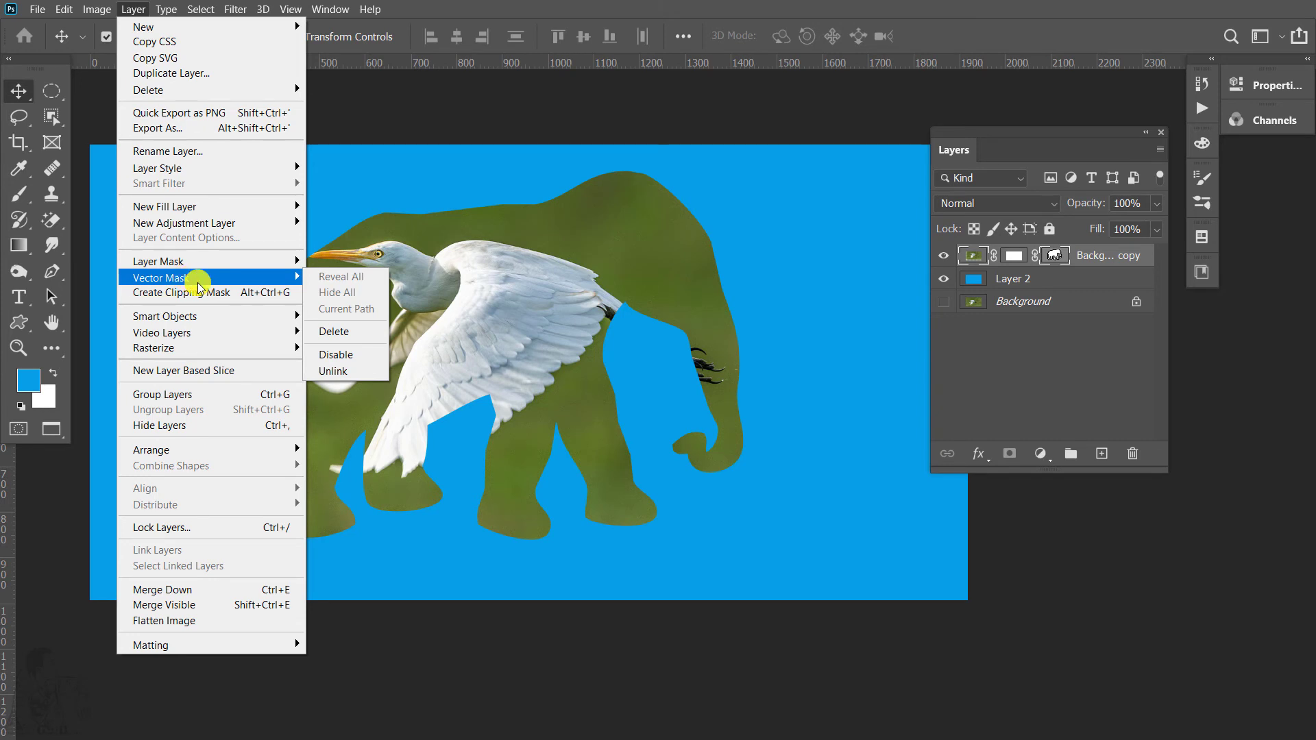
{"action": "left_click", "coordinate": [379, 205]}
{"action": "left_click_drag", "start_coordinate": [531, 261], "coordinate": [505, 262]}
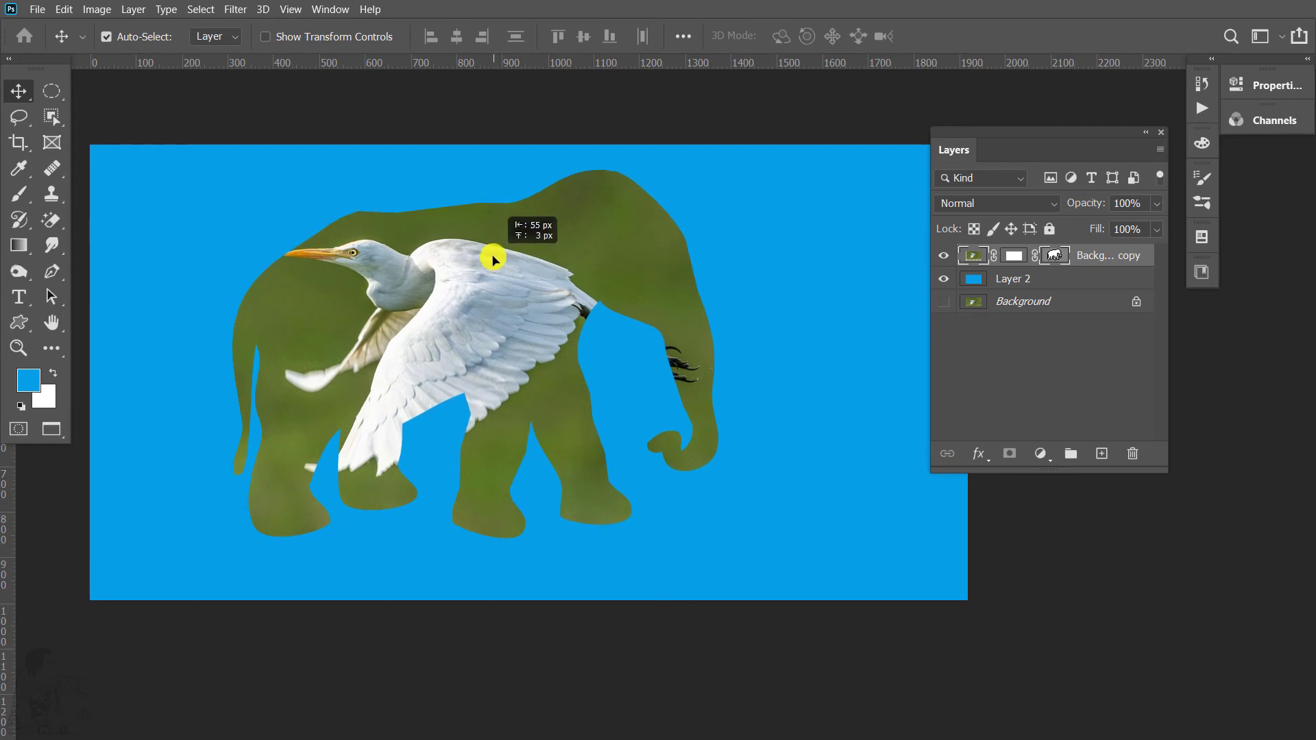
{"action": "key", "text": "ctrl+z"}
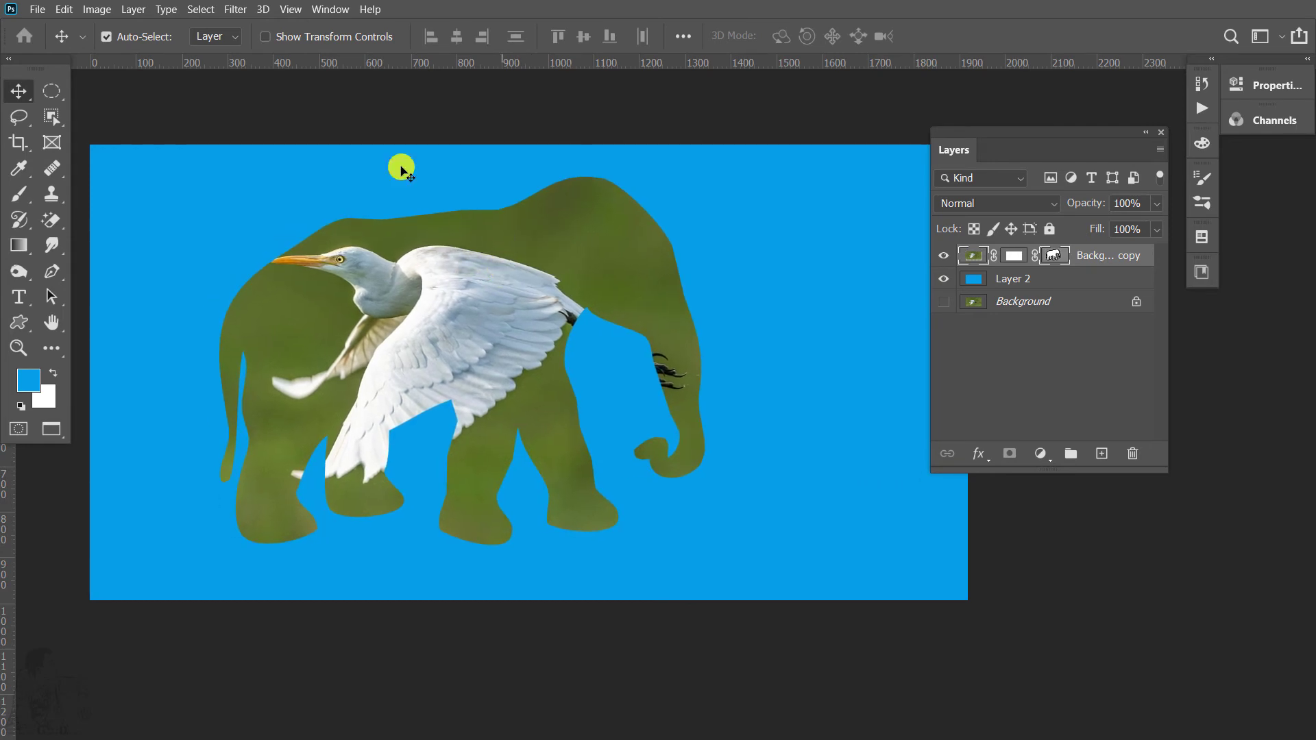
Step: Browse the Image menu, fill/adjustment layer list and Layer menu without applying anything
{"action": "left_click", "coordinate": [97, 10]}
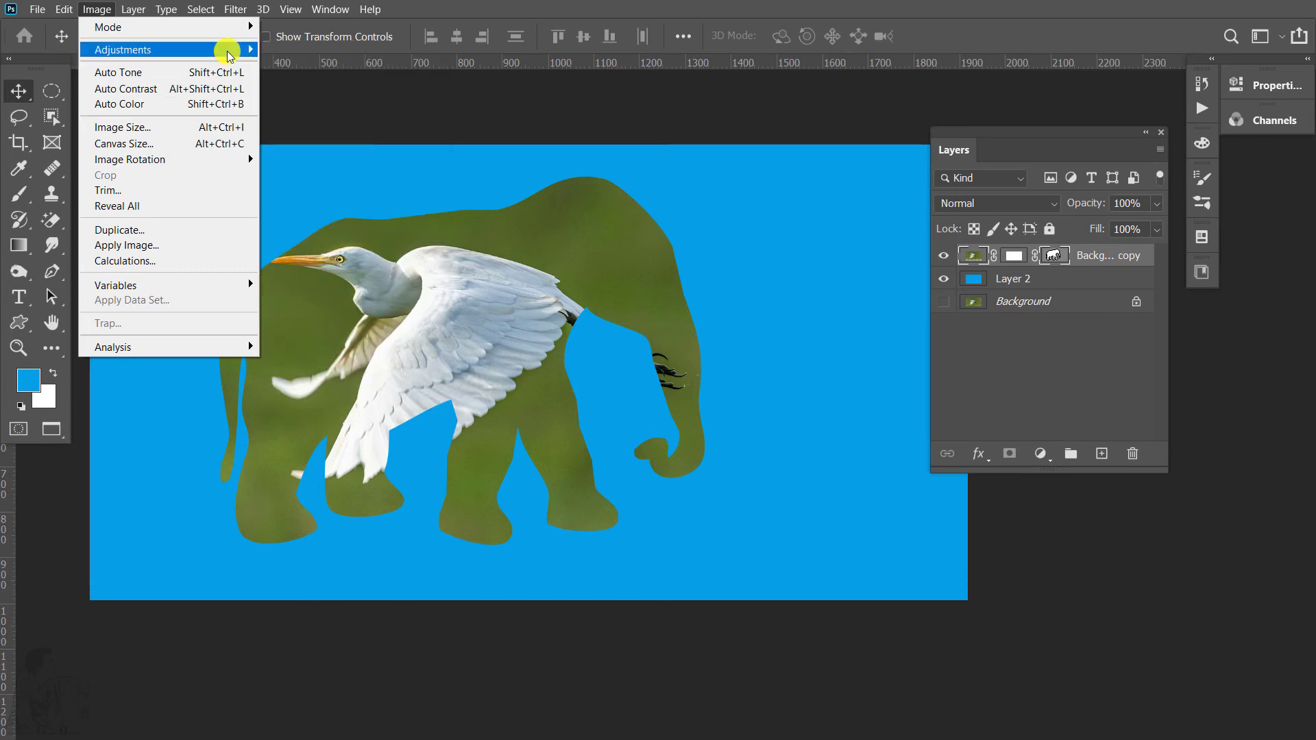
{"action": "mouse_move", "coordinate": [122, 49]}
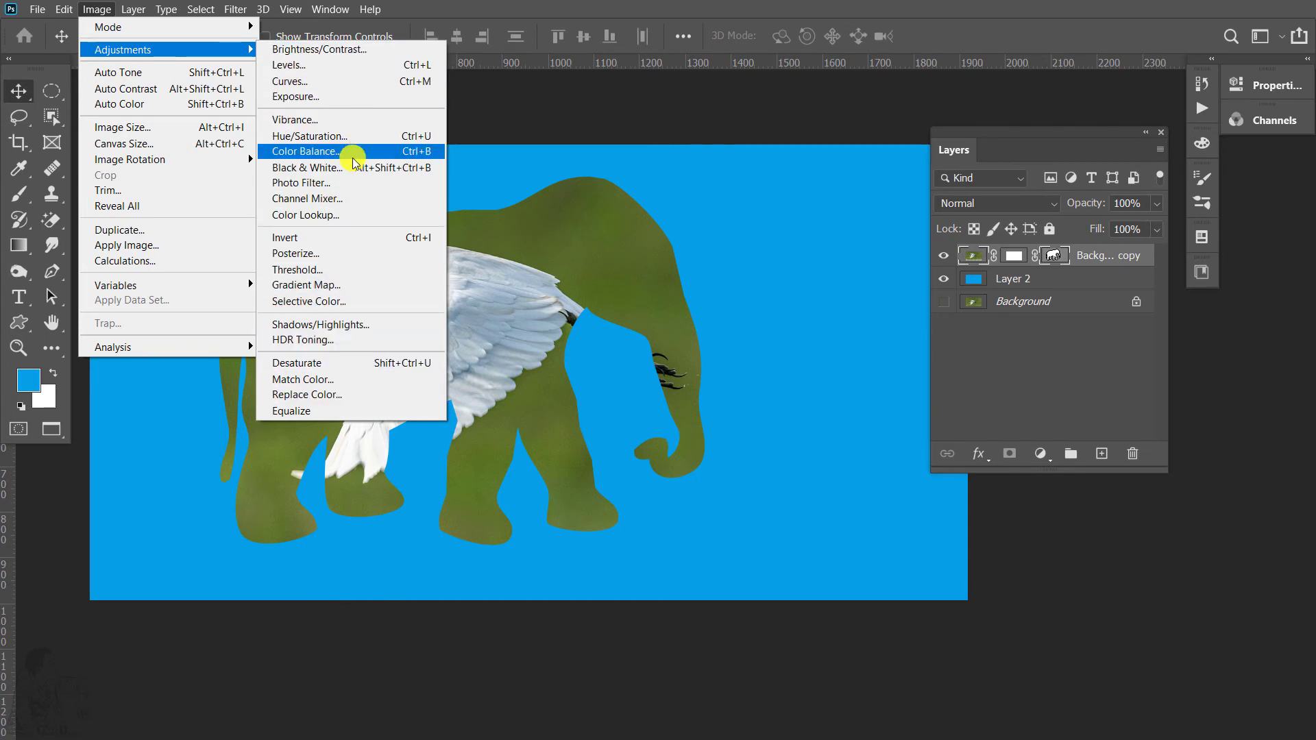
{"action": "left_click", "coordinate": [1043, 458]}
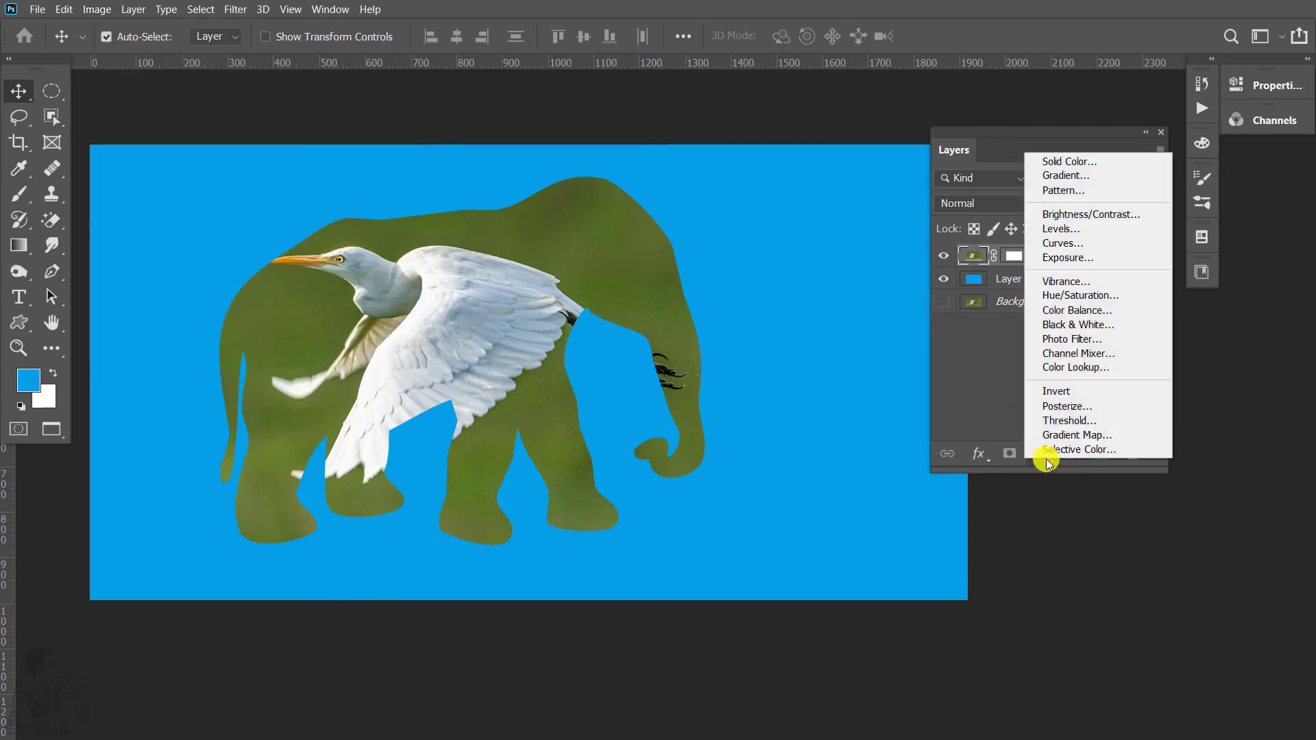
{"action": "left_click", "coordinate": [1007, 472]}
{"action": "left_click", "coordinate": [1043, 458]}
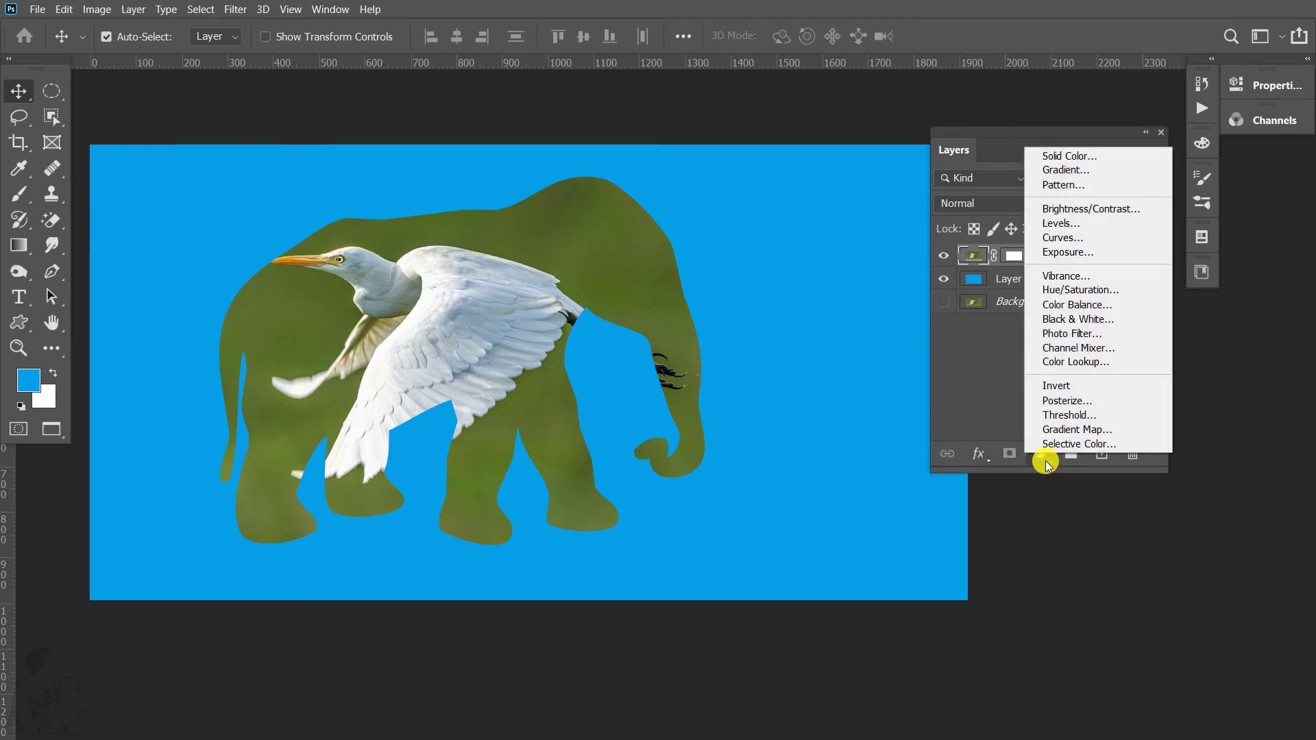
{"action": "left_click", "coordinate": [1072, 469]}
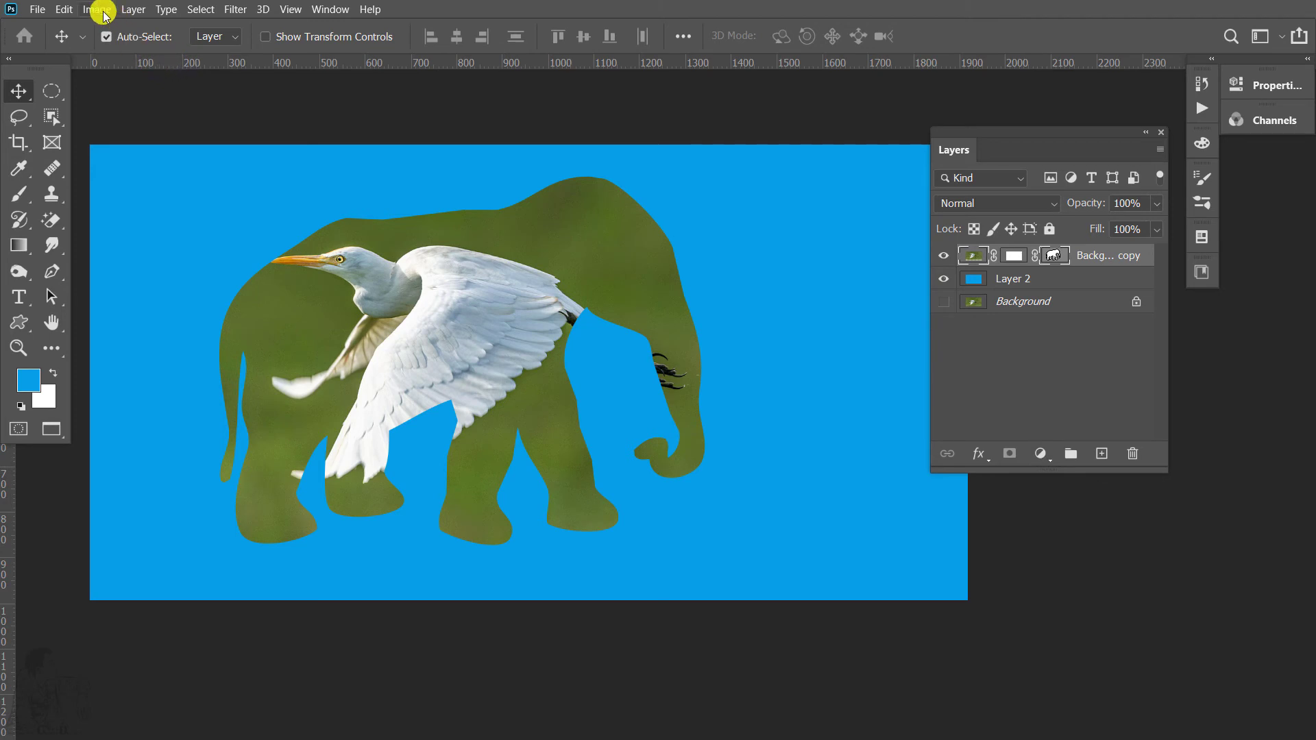
{"action": "left_click", "coordinate": [130, 10]}
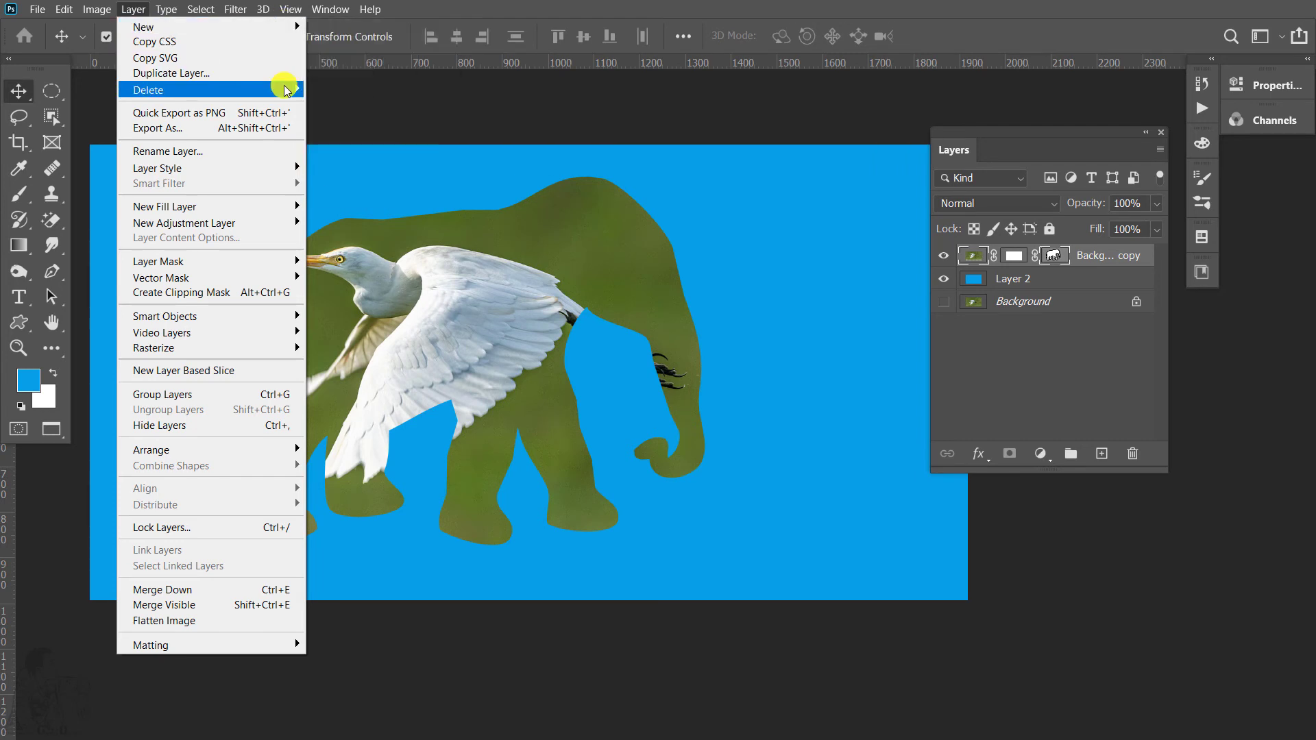
{"action": "mouse_move", "coordinate": [183, 223]}
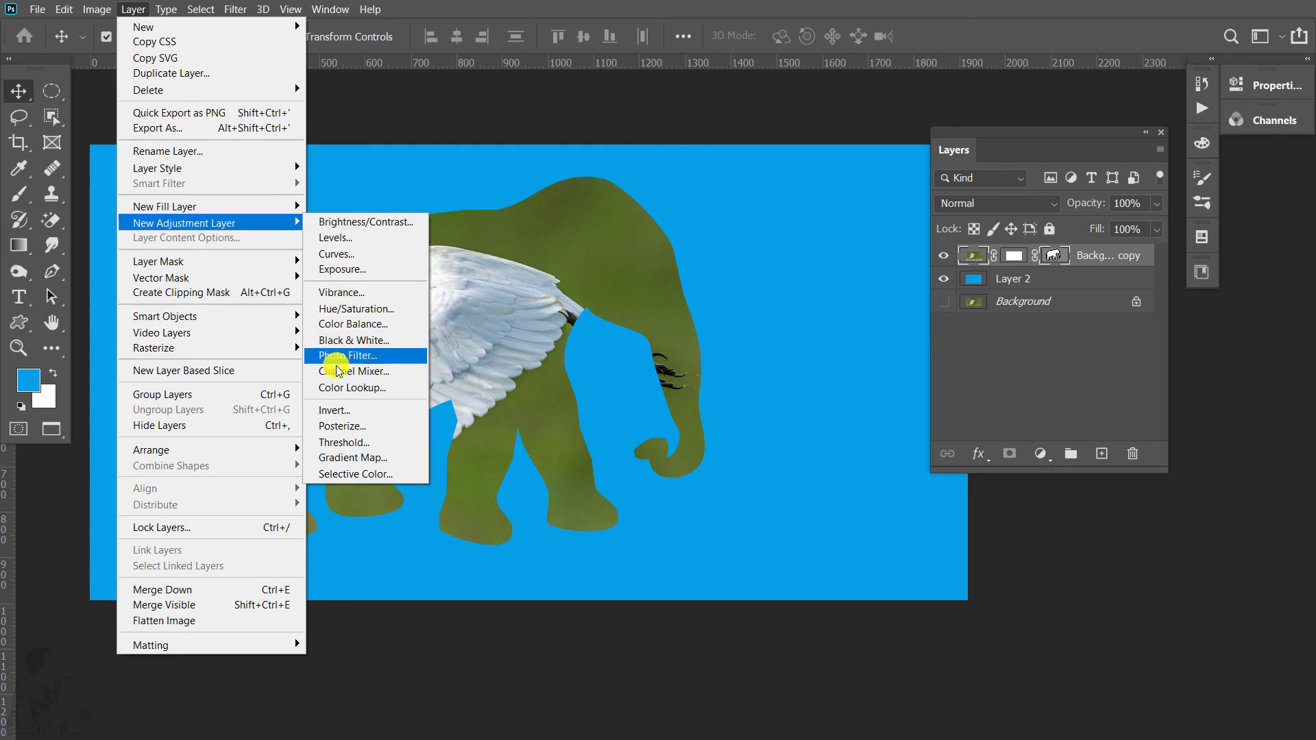
{"action": "left_click", "coordinate": [543, 15]}
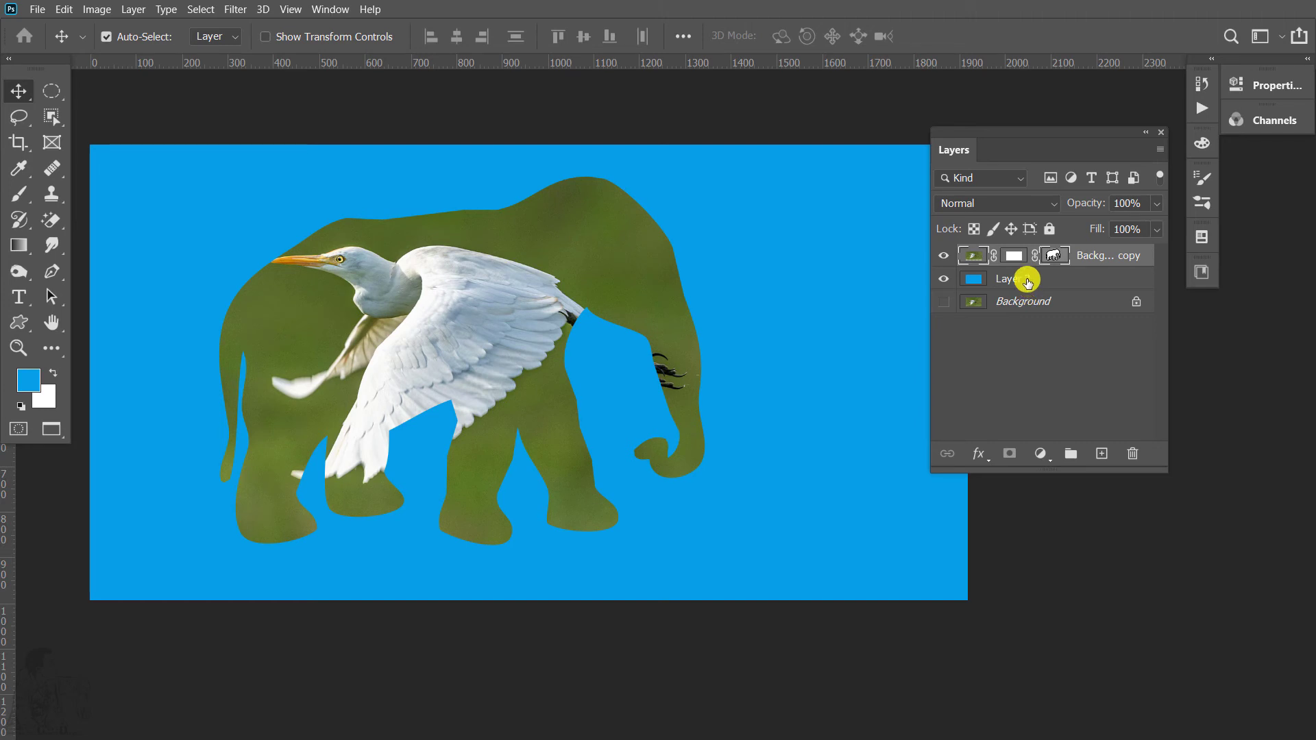
Step: Drag the elephant-clipped egret further left on the blue background
{"action": "mouse_move", "coordinate": [505, 314]}
{"action": "left_mouse_down"}
{"action": "mouse_move", "coordinate": [516, 305]}
{"action": "mouse_move", "coordinate": [507, 314]}
{"action": "left_mouse_up"}
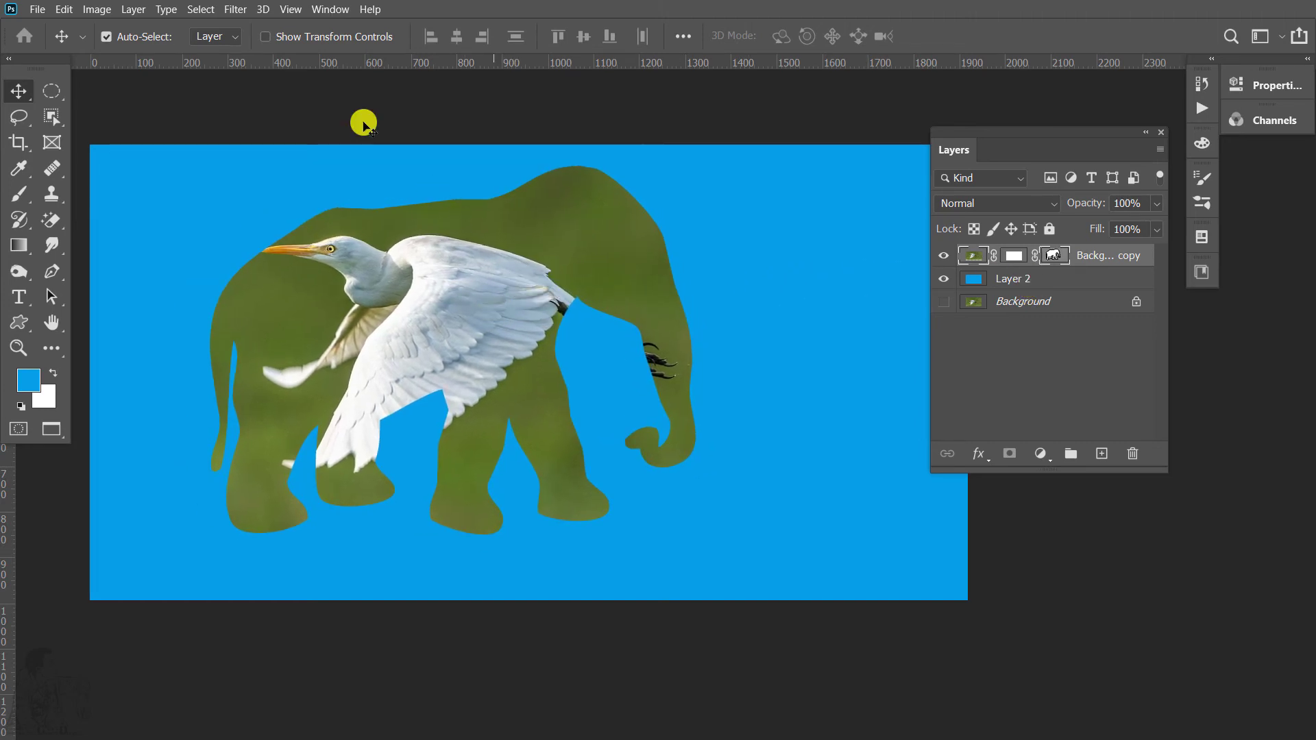
{"action": "left_click", "coordinate": [92, 11]}
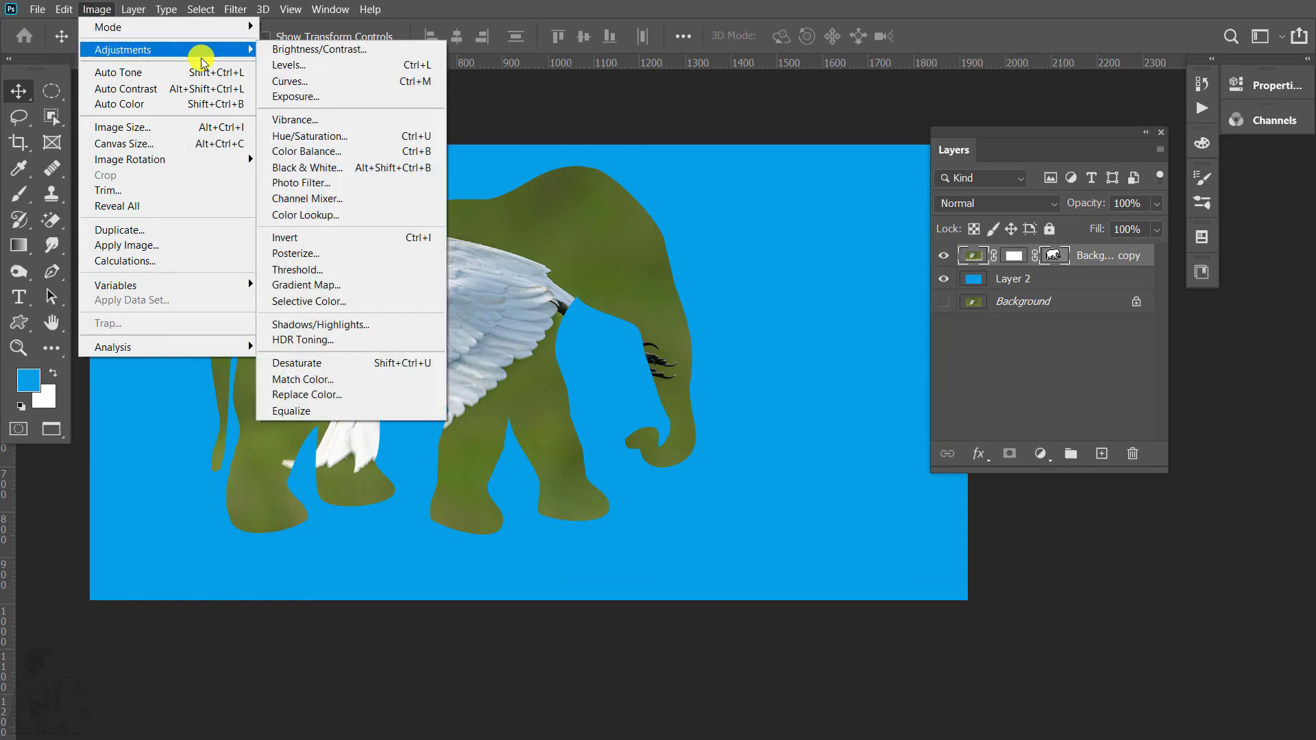
{"action": "left_click", "coordinate": [987, 38]}
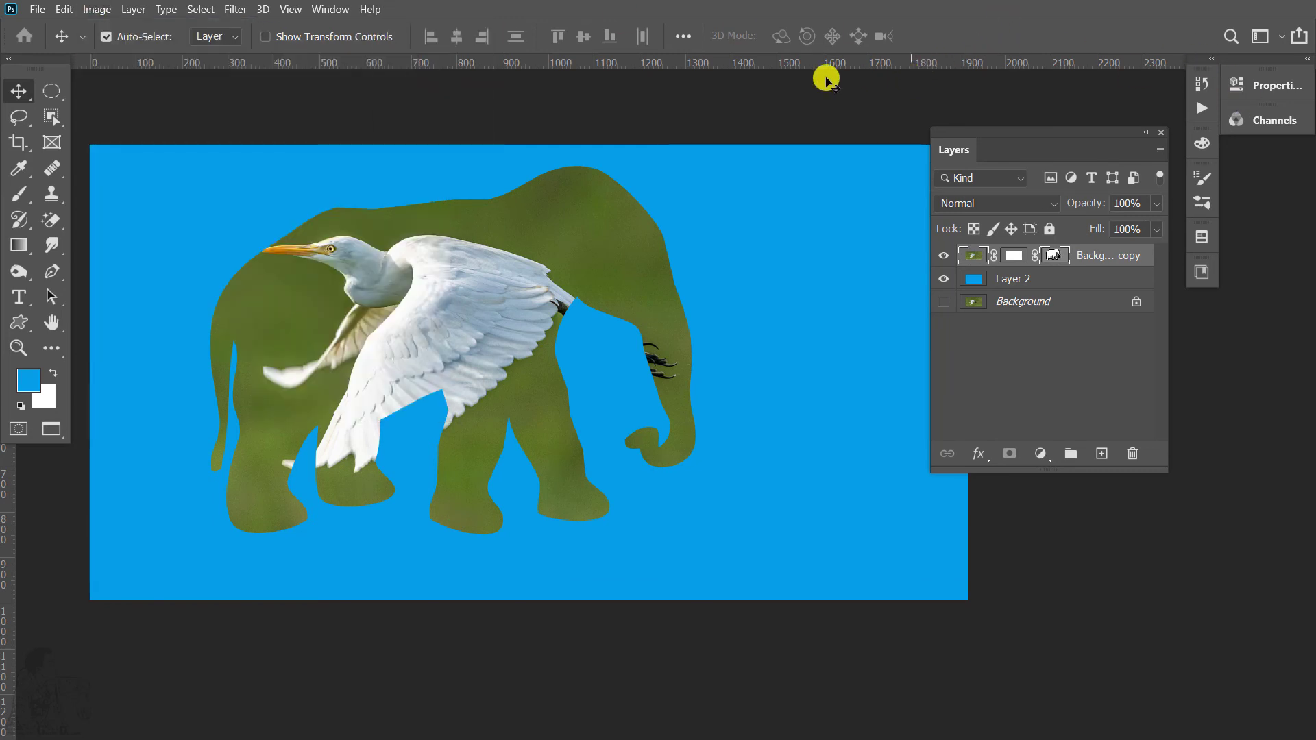
{"action": "left_click", "coordinate": [132, 10]}
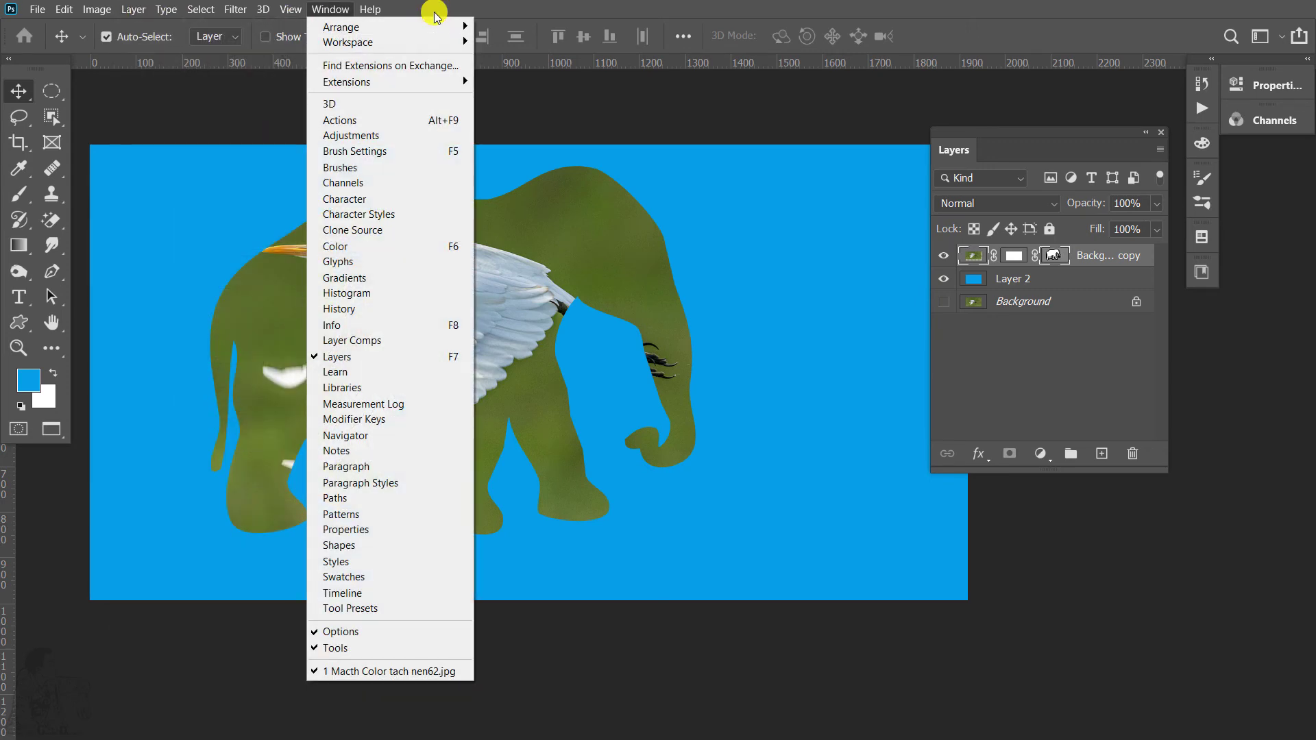
{"action": "left_click", "coordinate": [436, 8]}
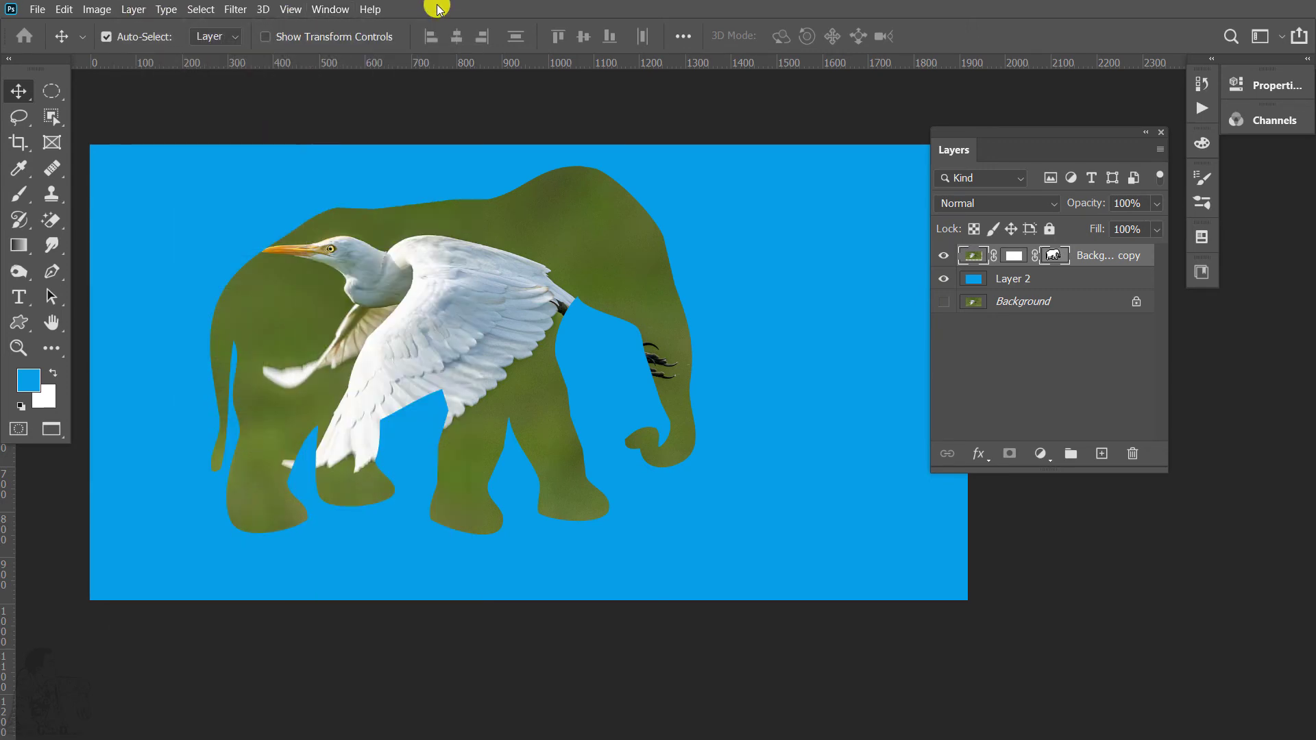
{"action": "left_click", "coordinate": [133, 9]}
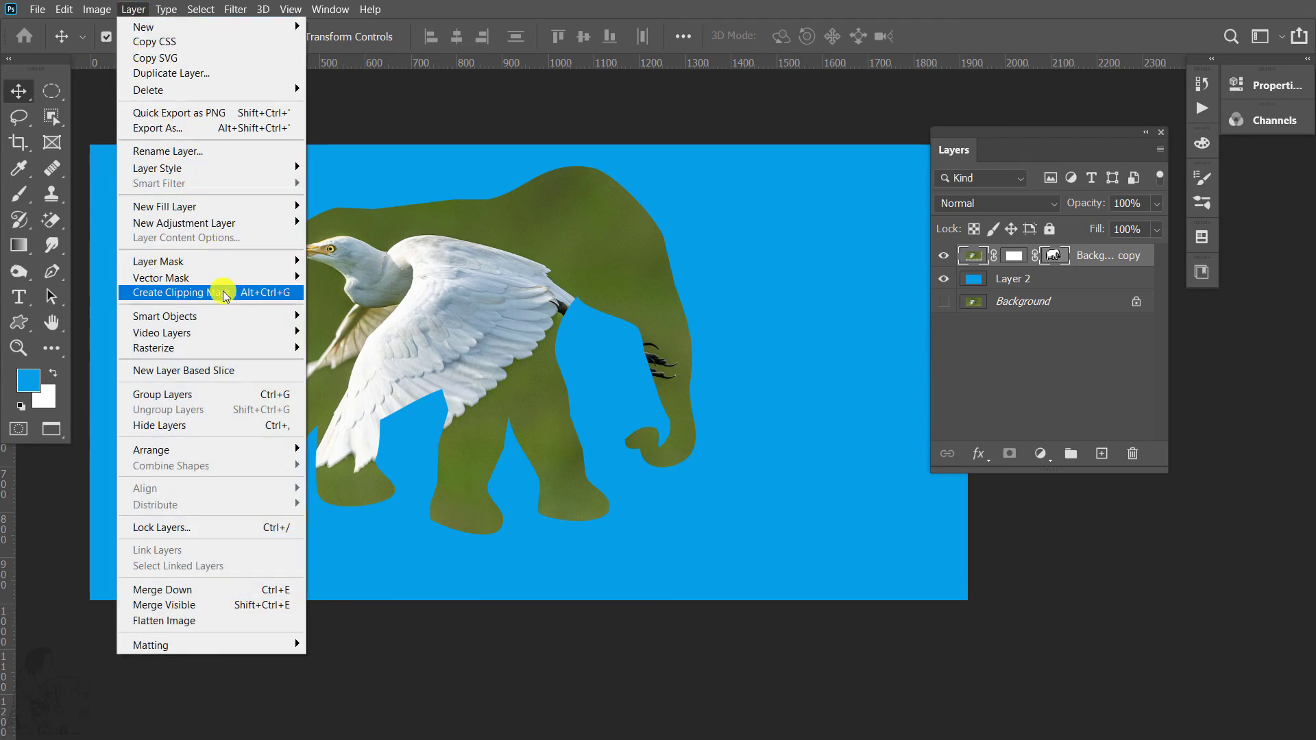
{"action": "left_click", "coordinate": [258, 296]}
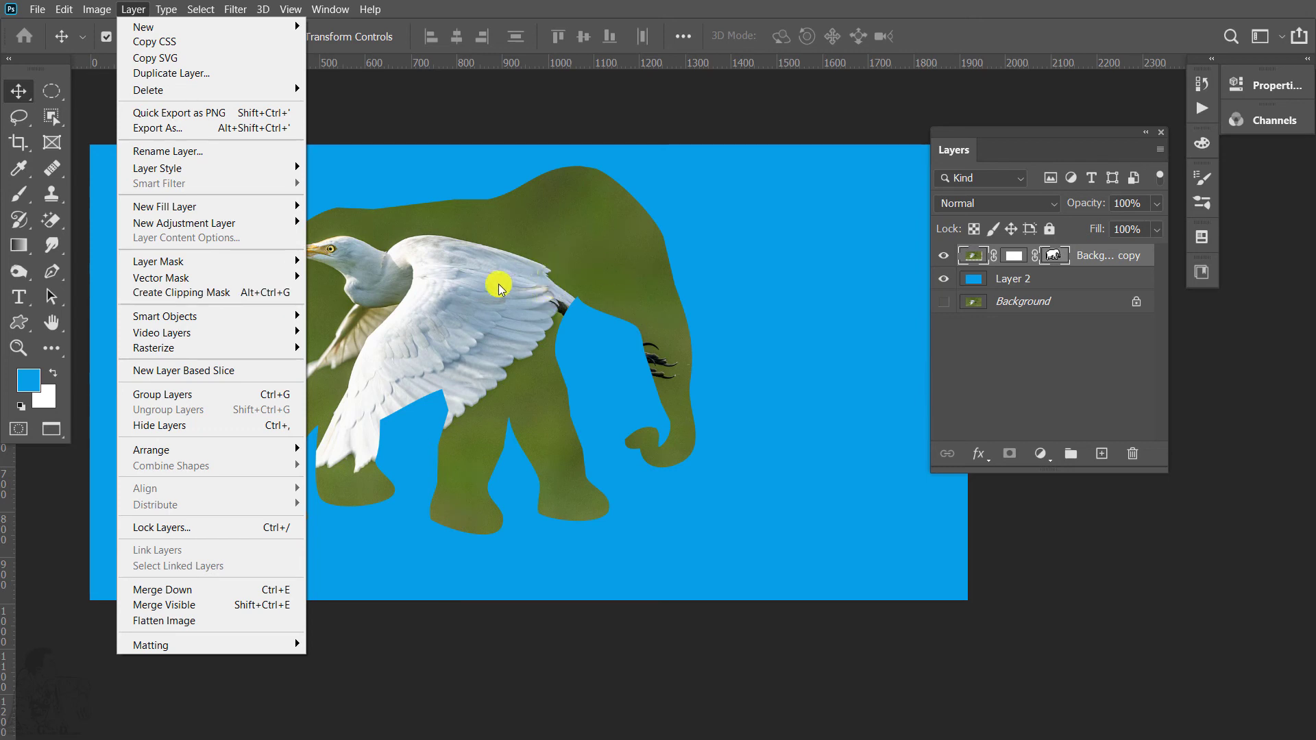
{"action": "mouse_move", "coordinate": [499, 284]}
{"action": "left_mouse_down"}
{"action": "mouse_move", "coordinate": [430, 263]}
{"action": "mouse_move", "coordinate": [286, 281]}
{"action": "left_mouse_up"}
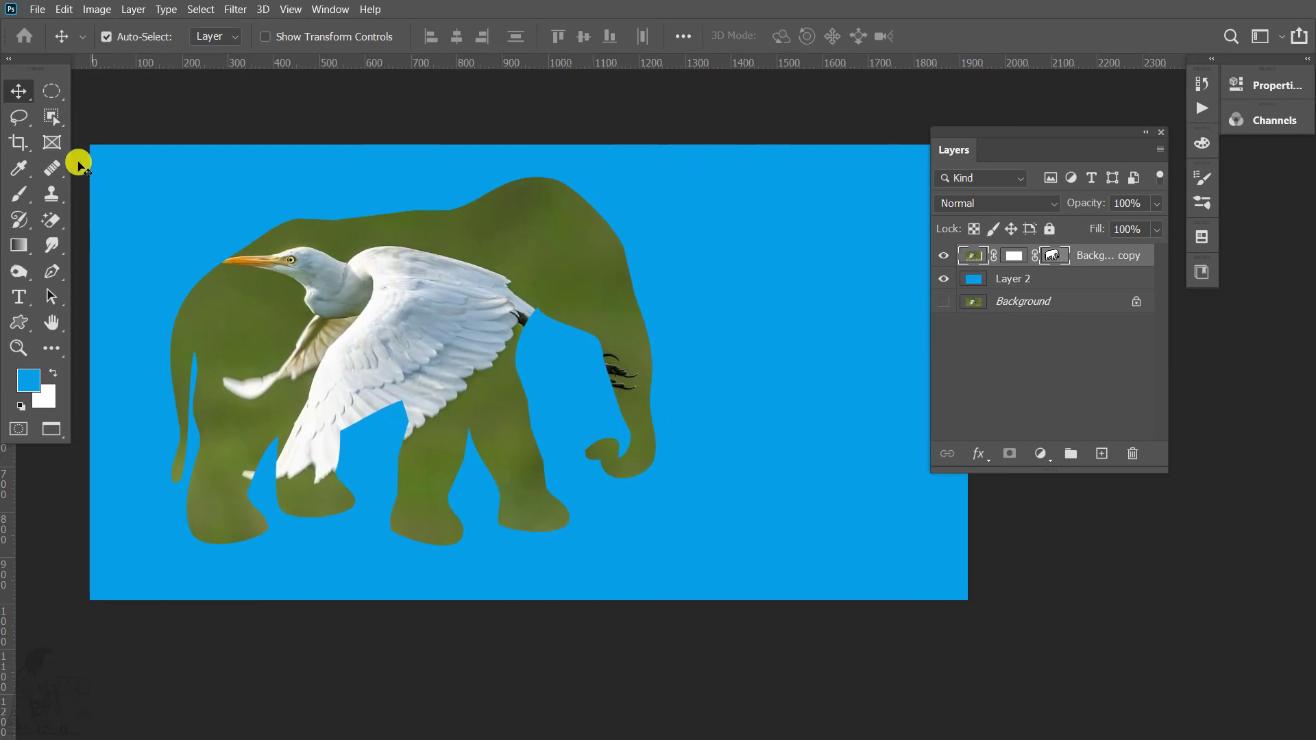
Step: Delete the elephant-clipped egret layer and show a new Background copy above Layer 2
{"action": "left_click", "coordinate": [51, 91]}
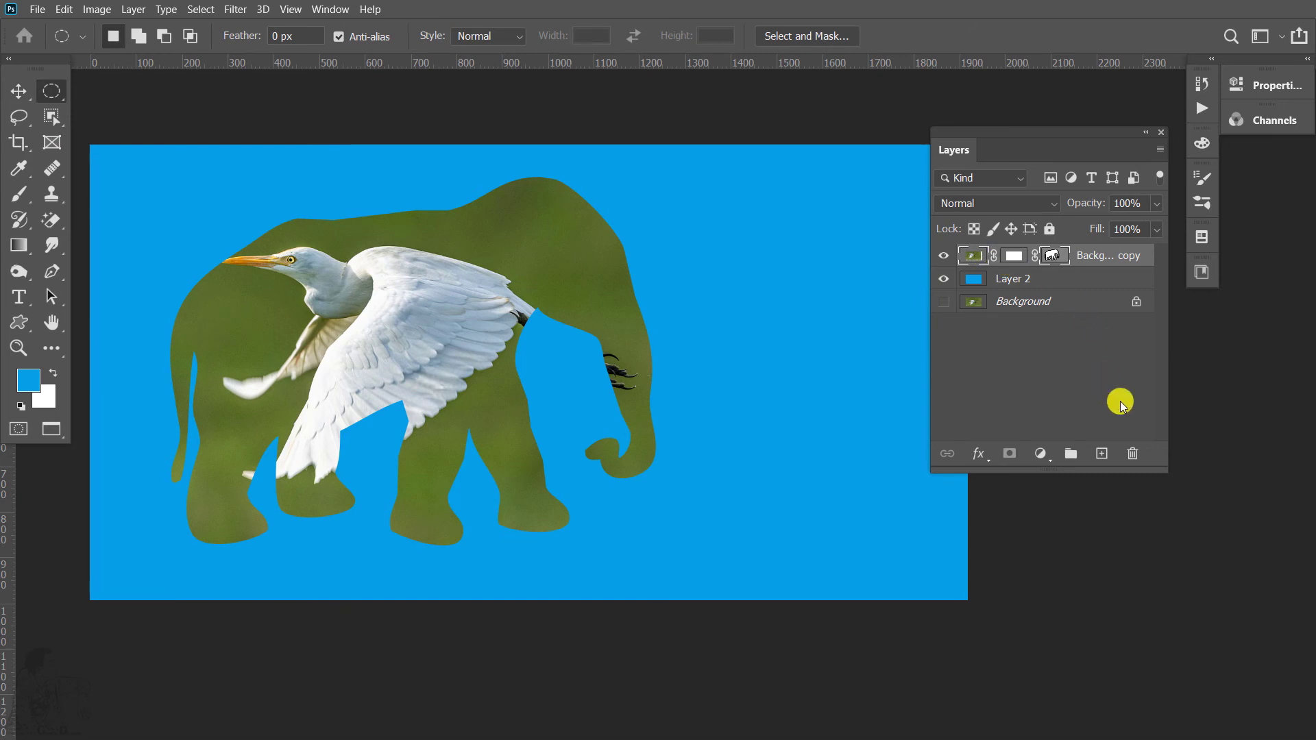
{"action": "left_click", "coordinate": [1132, 453]}
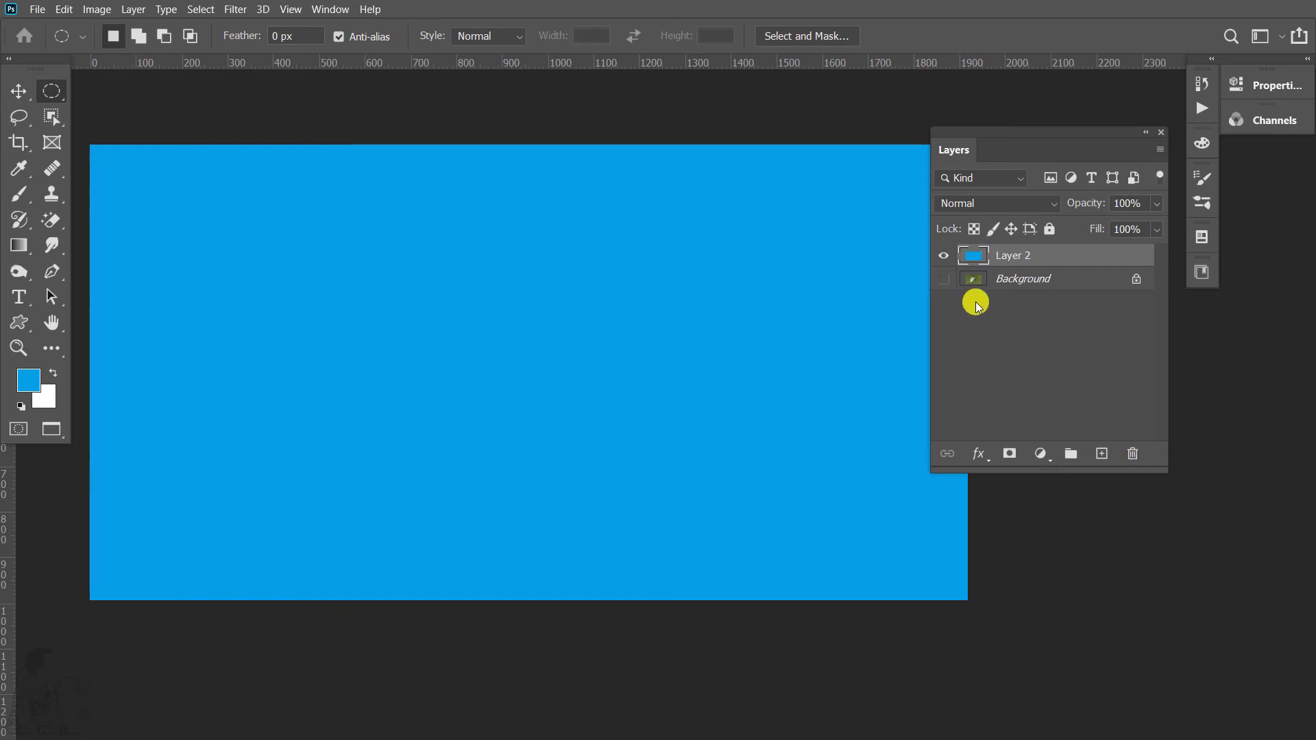
{"action": "left_click", "coordinate": [1037, 281]}
{"action": "key", "text": "ctrl+j"}
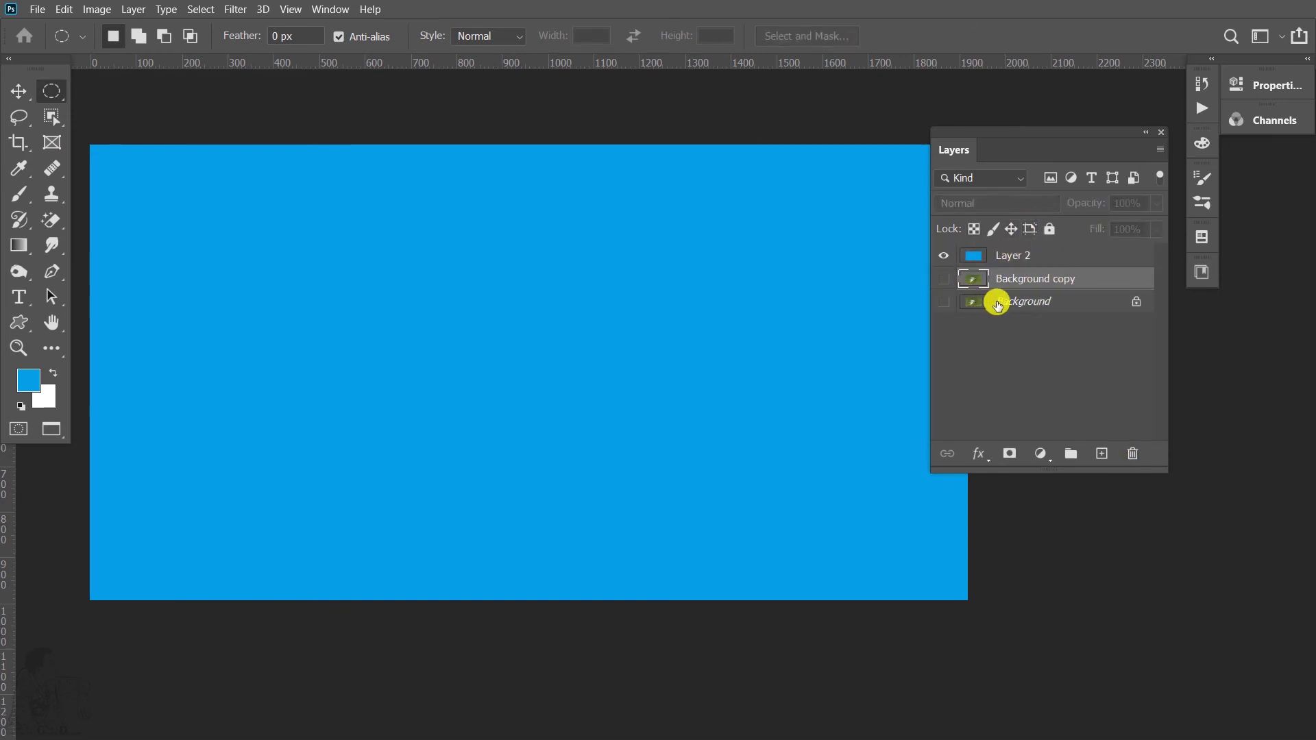
{"action": "left_click_drag", "start_coordinate": [1013, 280], "coordinate": [1018, 248]}
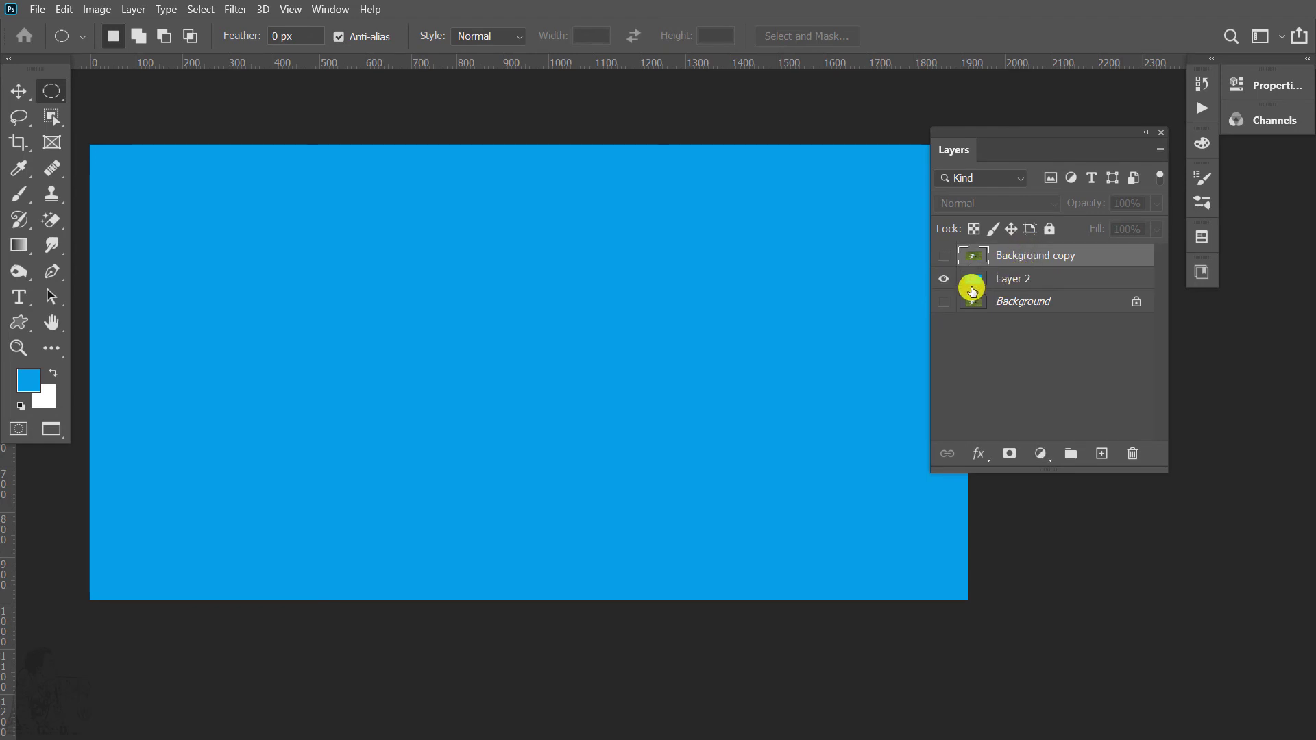
{"action": "left_click", "coordinate": [946, 257]}
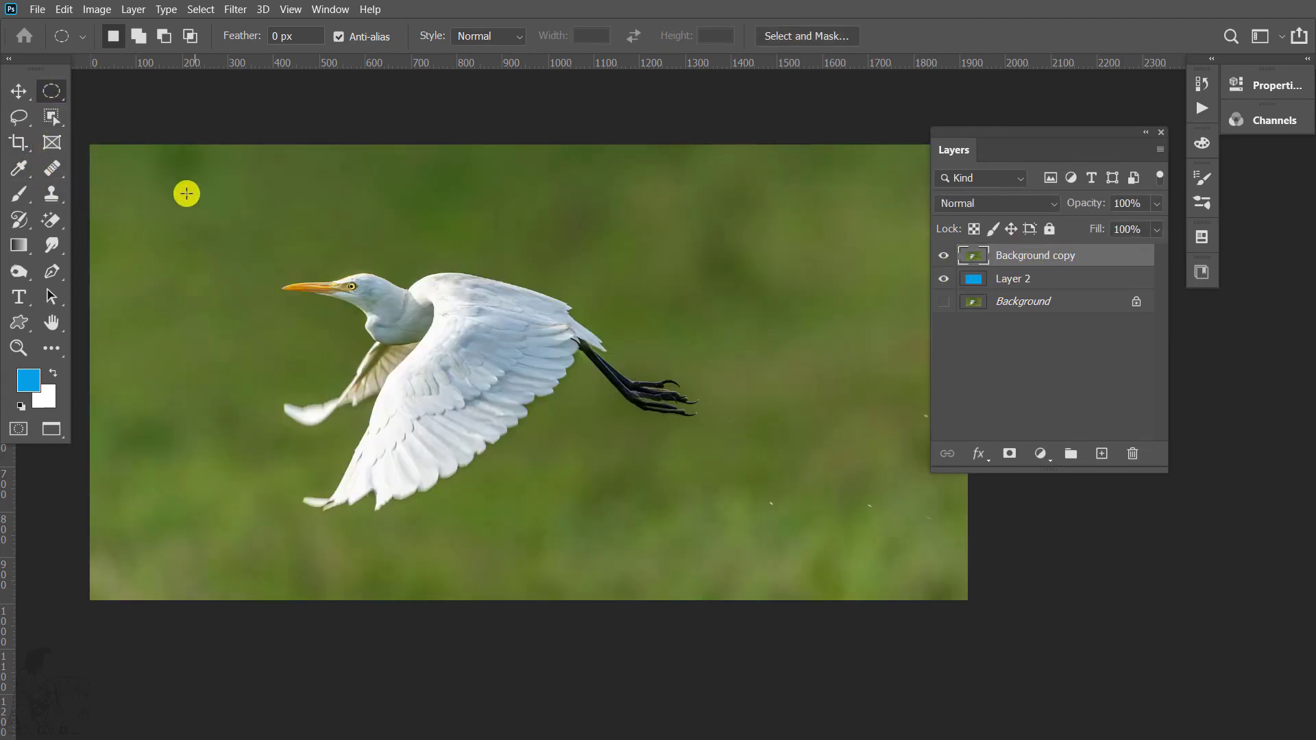
Step: Draw an oval marquee selection around the flying egret
{"action": "left_click_drag", "start_coordinate": [278, 178], "coordinate": [814, 569]}
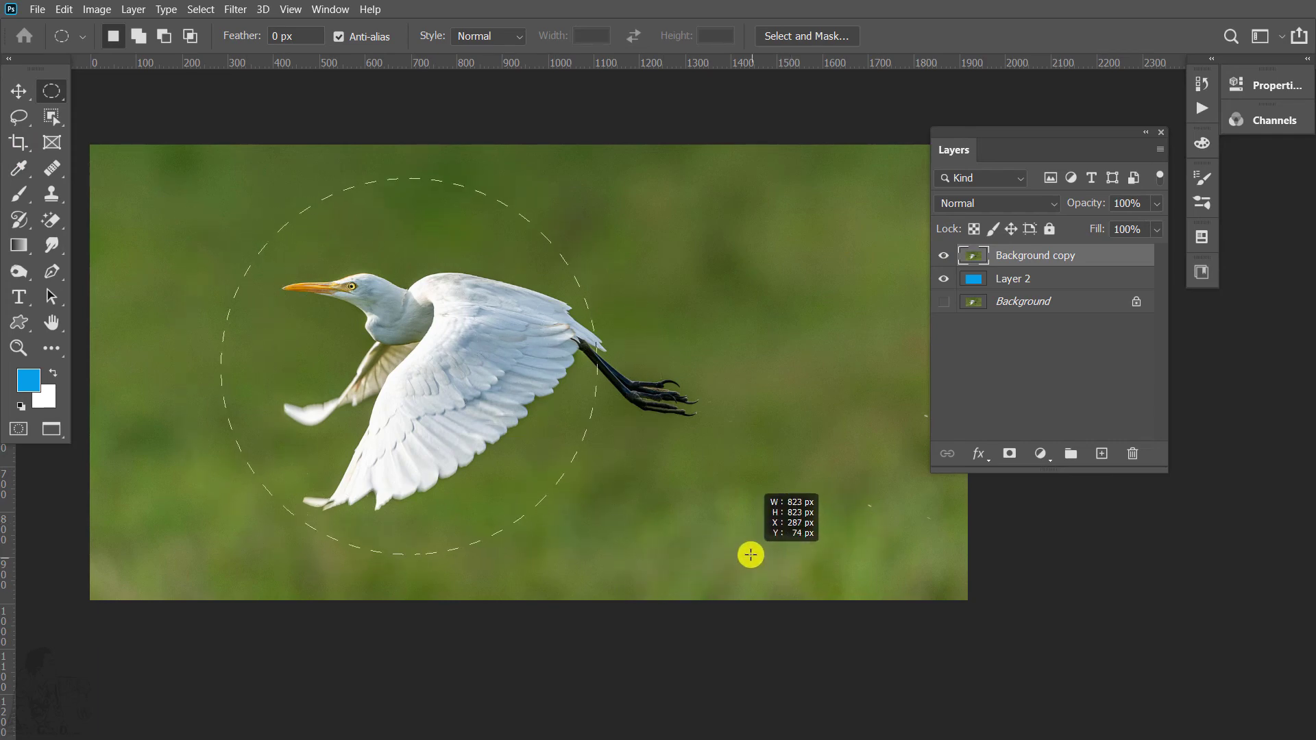
{"action": "mouse_move", "coordinate": [814, 569]}
{"action": "left_mouse_down"}
{"action": "mouse_move", "coordinate": [836, 533]}
{"action": "mouse_move", "coordinate": [860, 571]}
{"action": "left_mouse_up"}
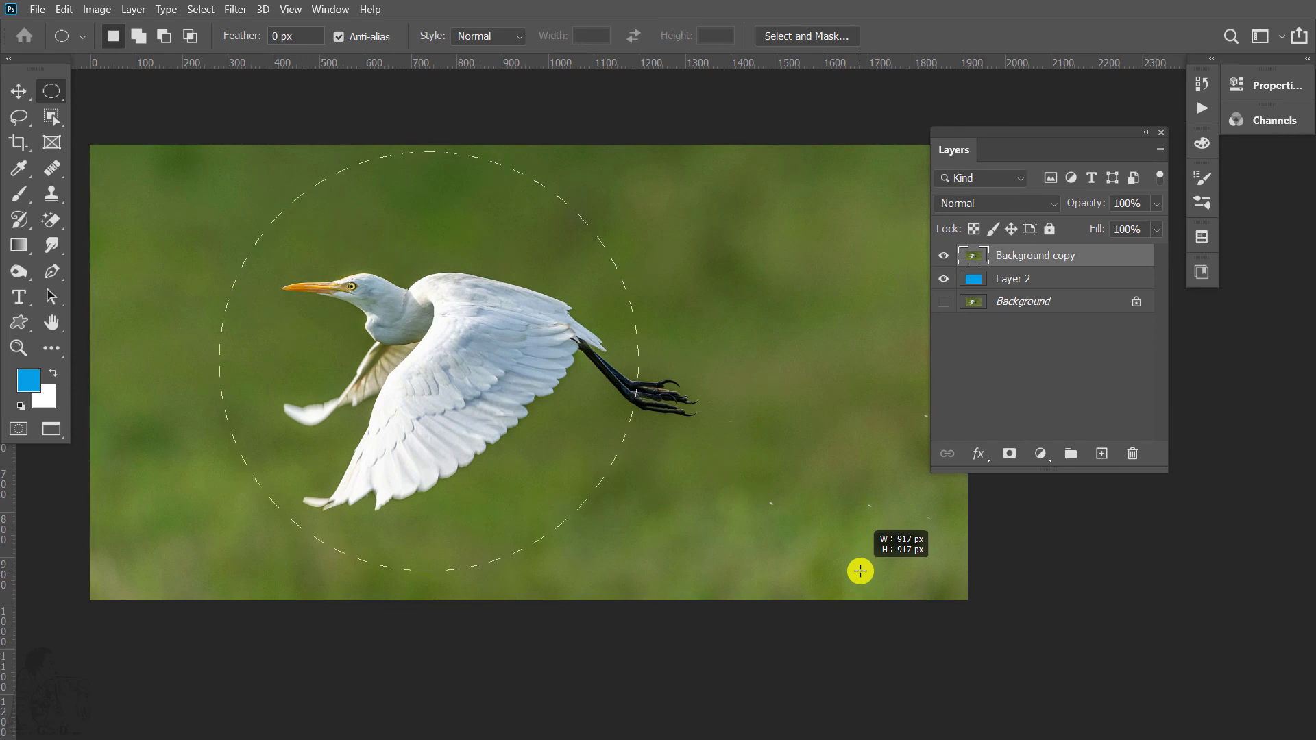
{"action": "left_click_drag", "start_coordinate": [861, 571], "coordinate": [735, 569]}
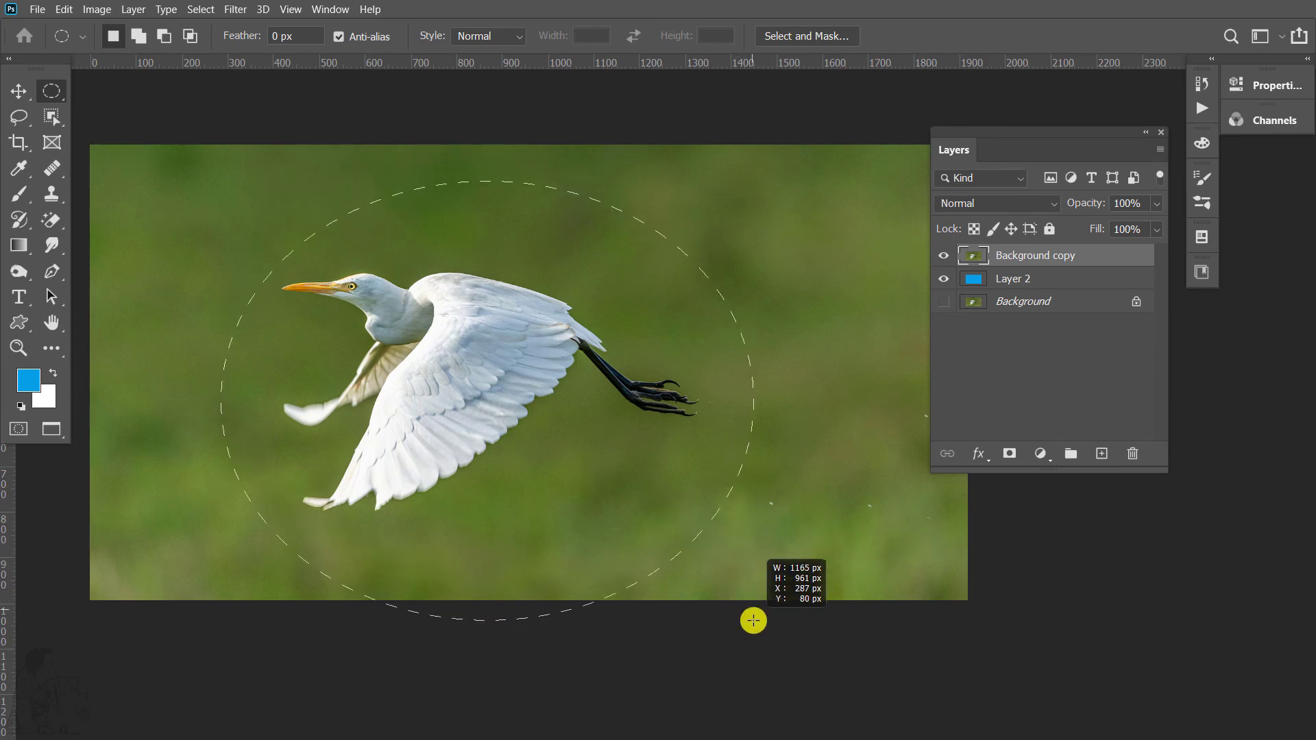
{"action": "left_click_drag", "start_coordinate": [735, 568], "coordinate": [718, 571]}
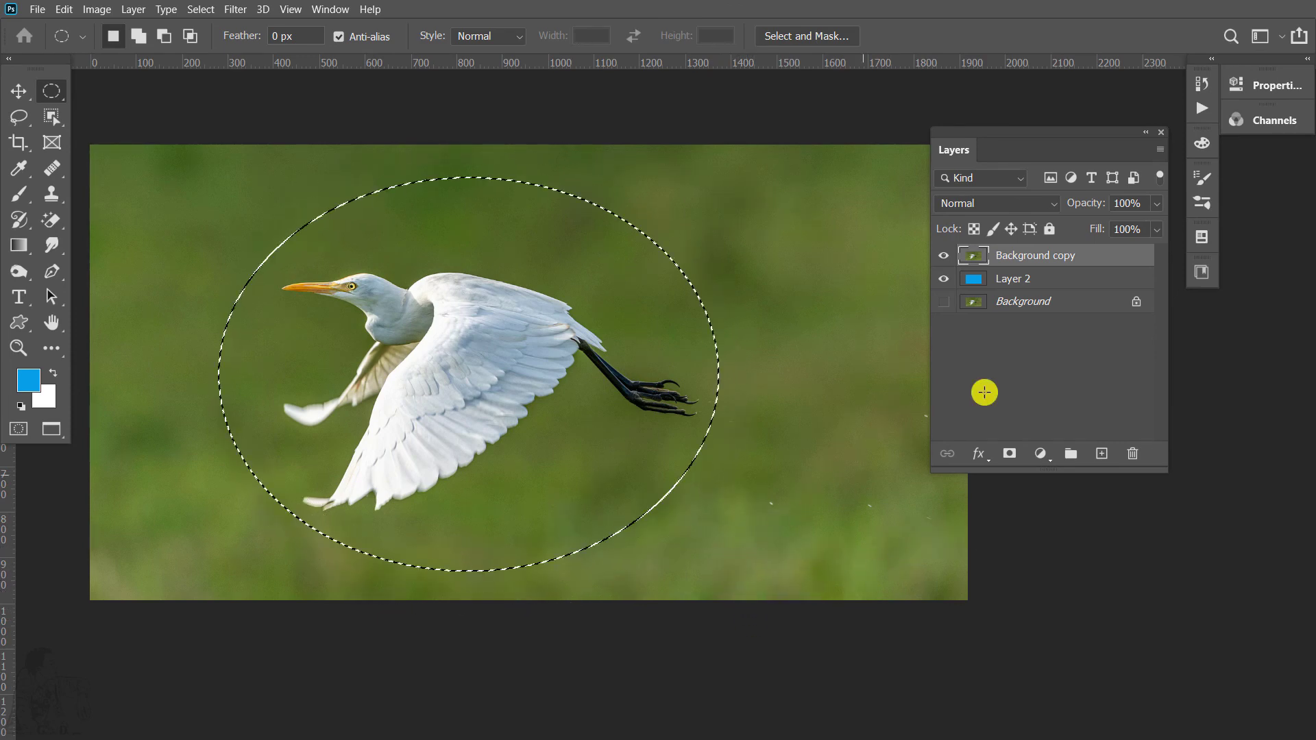
Step: Add Layer 3 and clip the egret photo to it, then undo both changes
{"action": "key", "text": "ctrl+shift+n"}
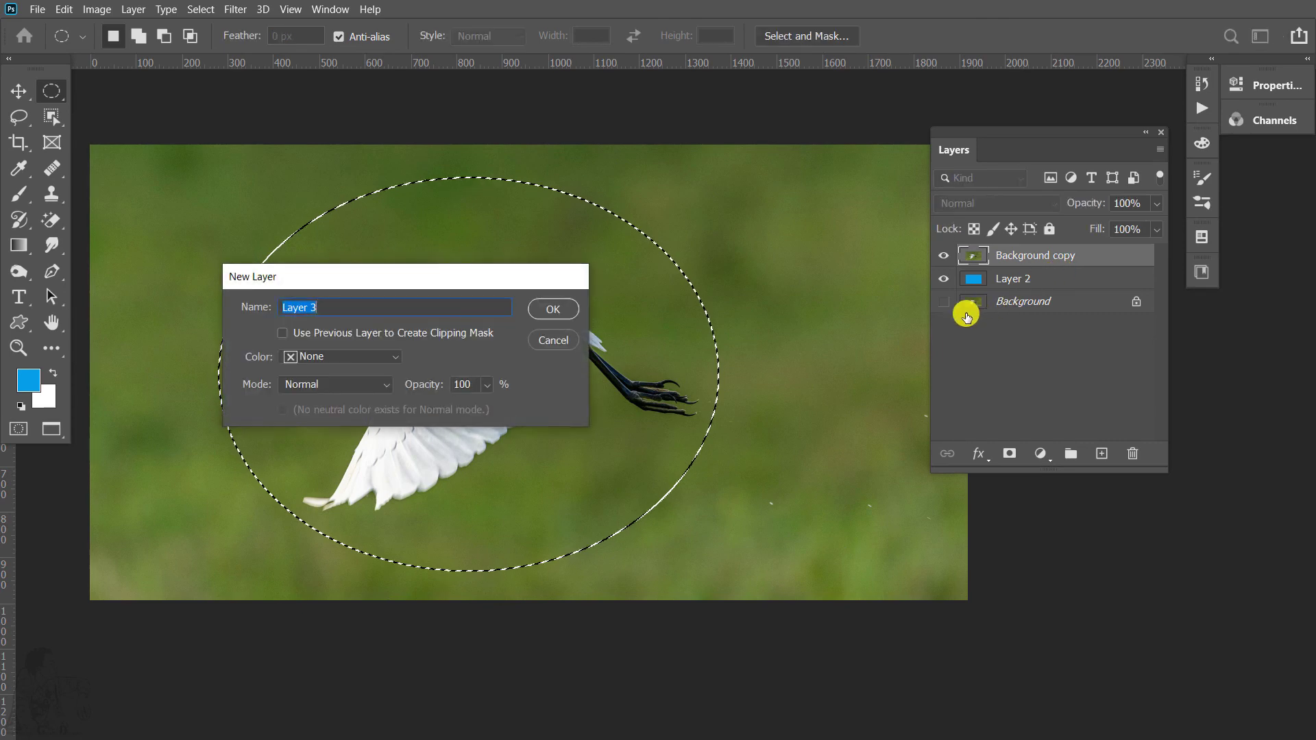
{"action": "key", "text": "Return"}
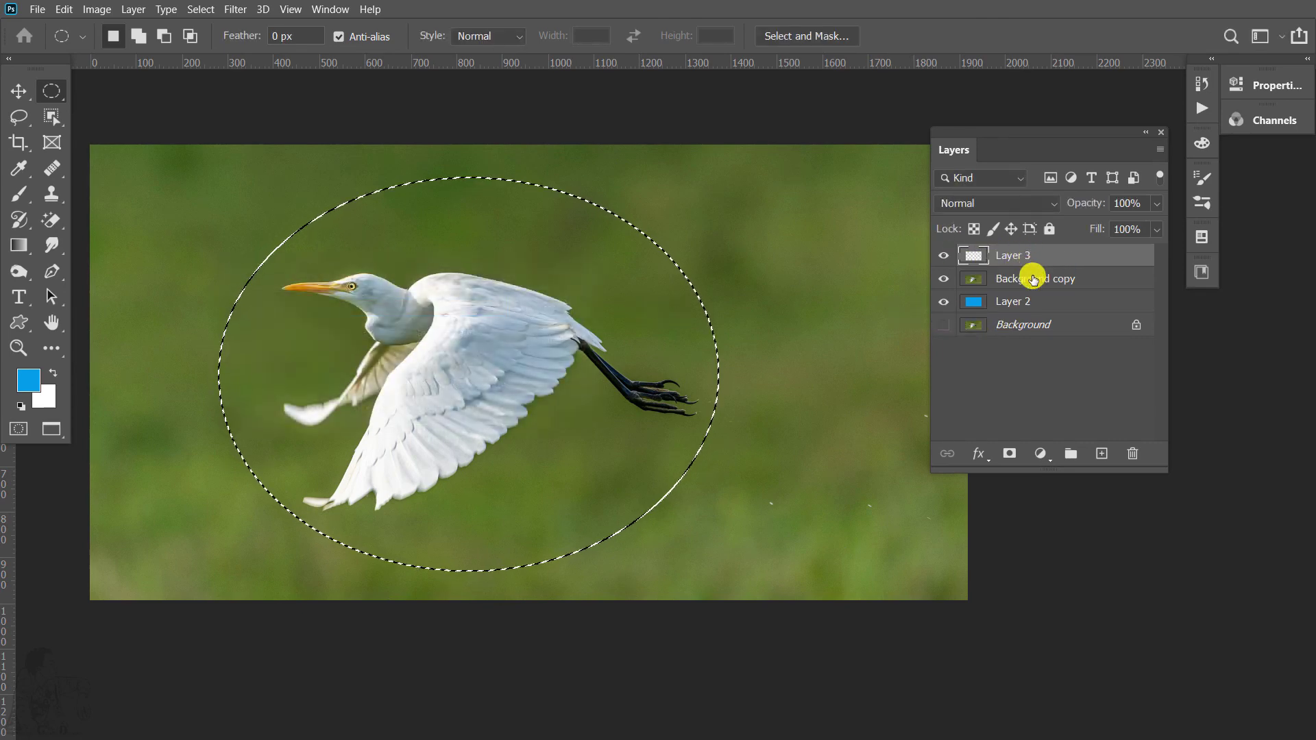
{"action": "right_click", "coordinate": [1033, 279]}
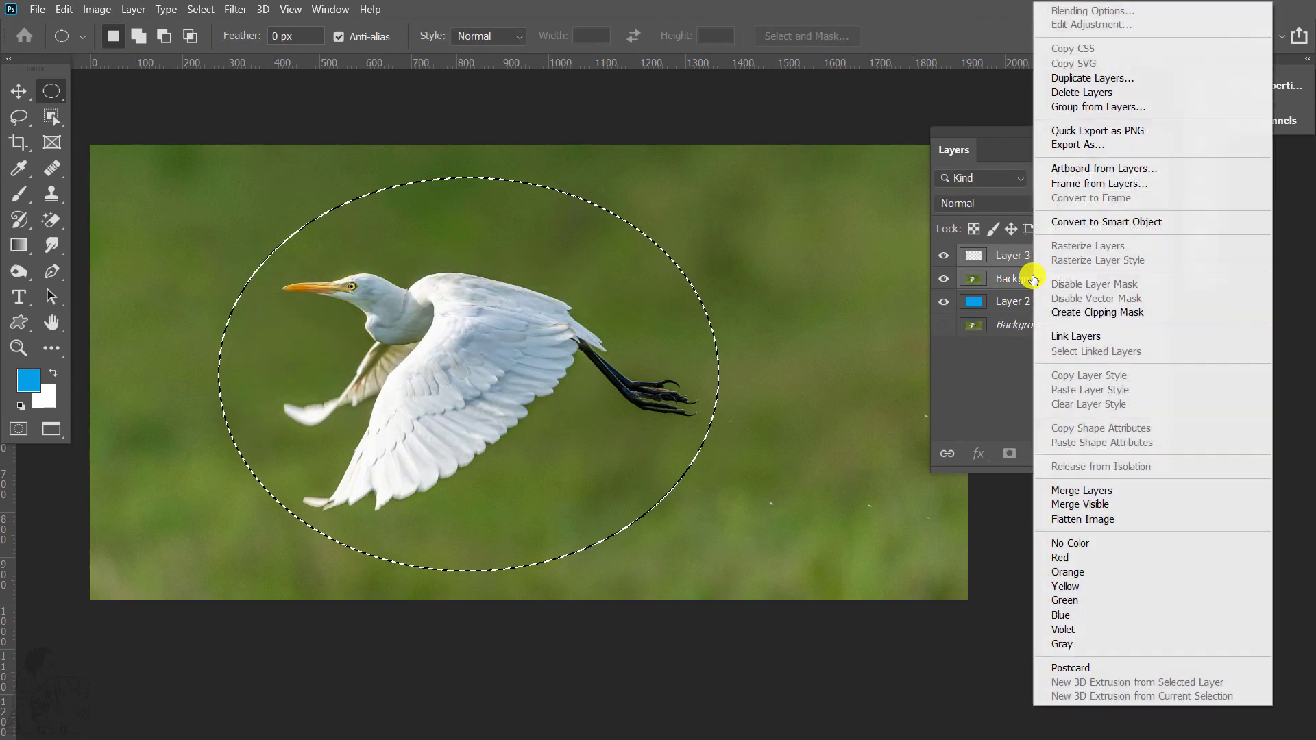
{"action": "left_click", "coordinate": [1074, 313]}
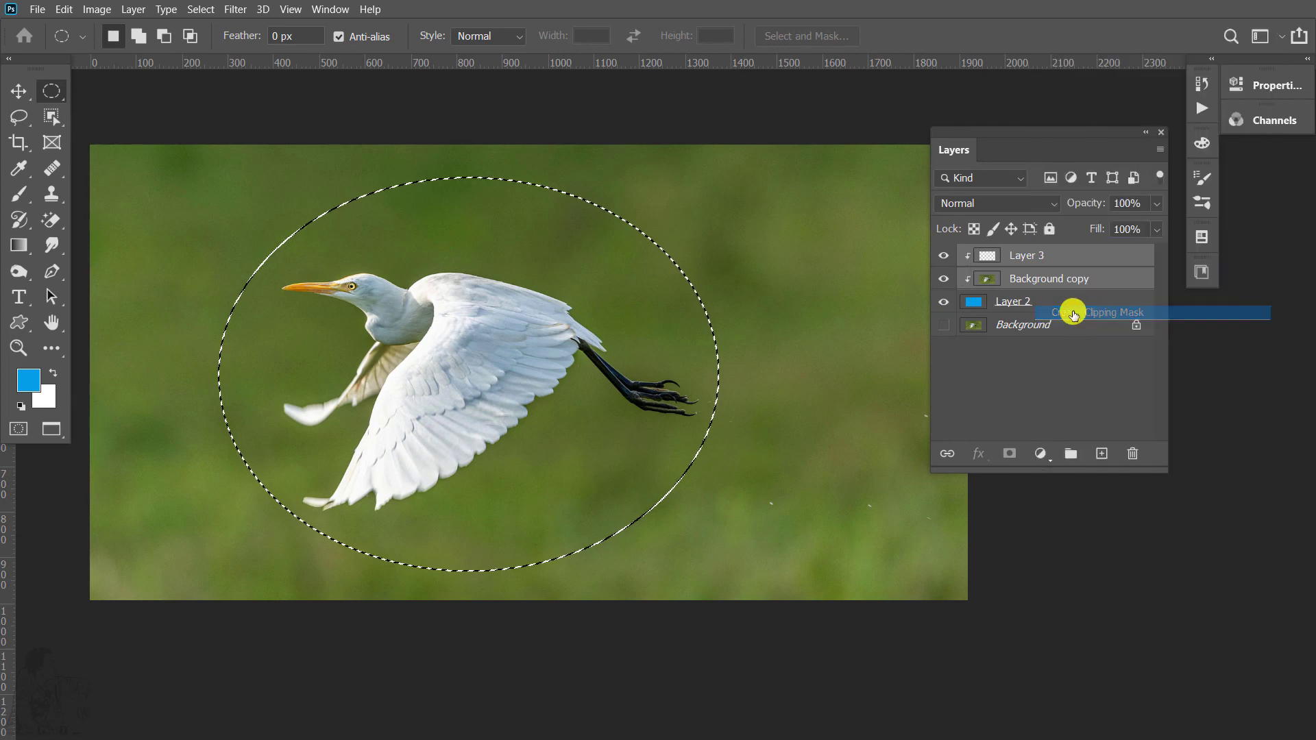
{"action": "left_click", "coordinate": [996, 255]}
{"action": "key", "text": "ctrl+z"}
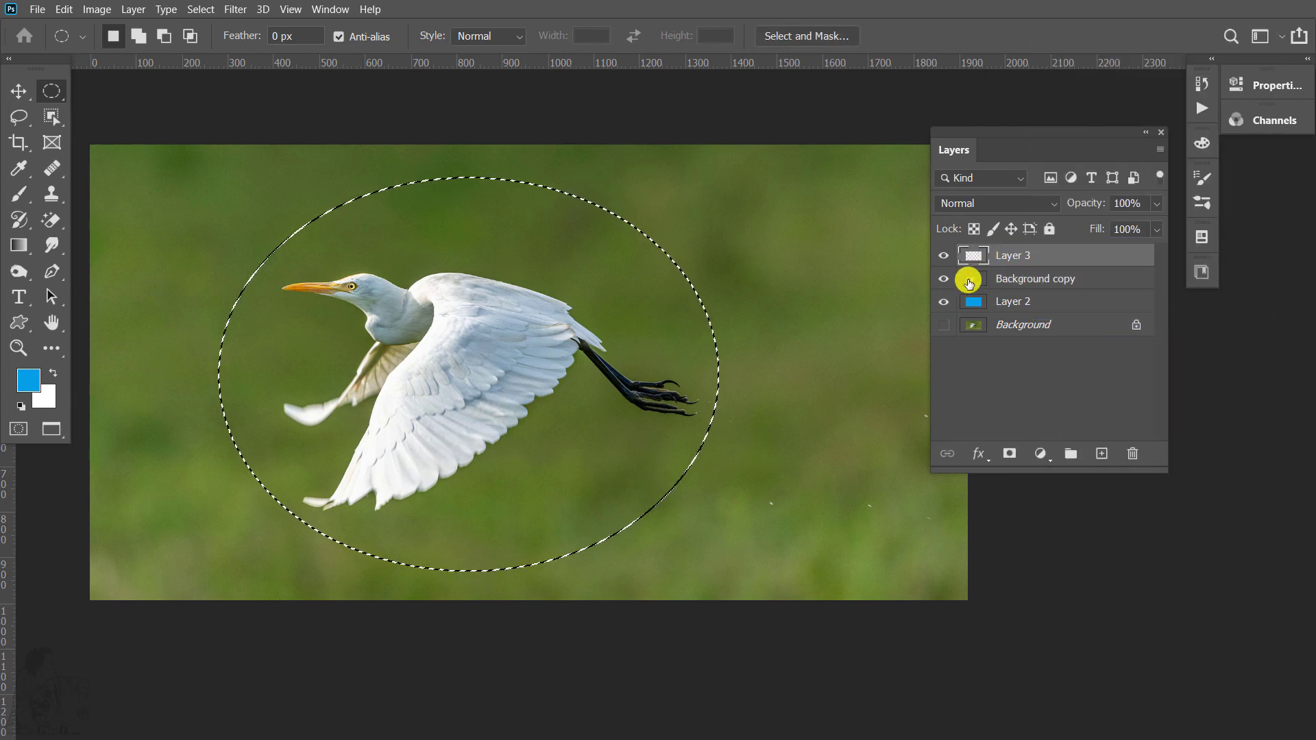
{"action": "key", "text": "ctrl+z"}
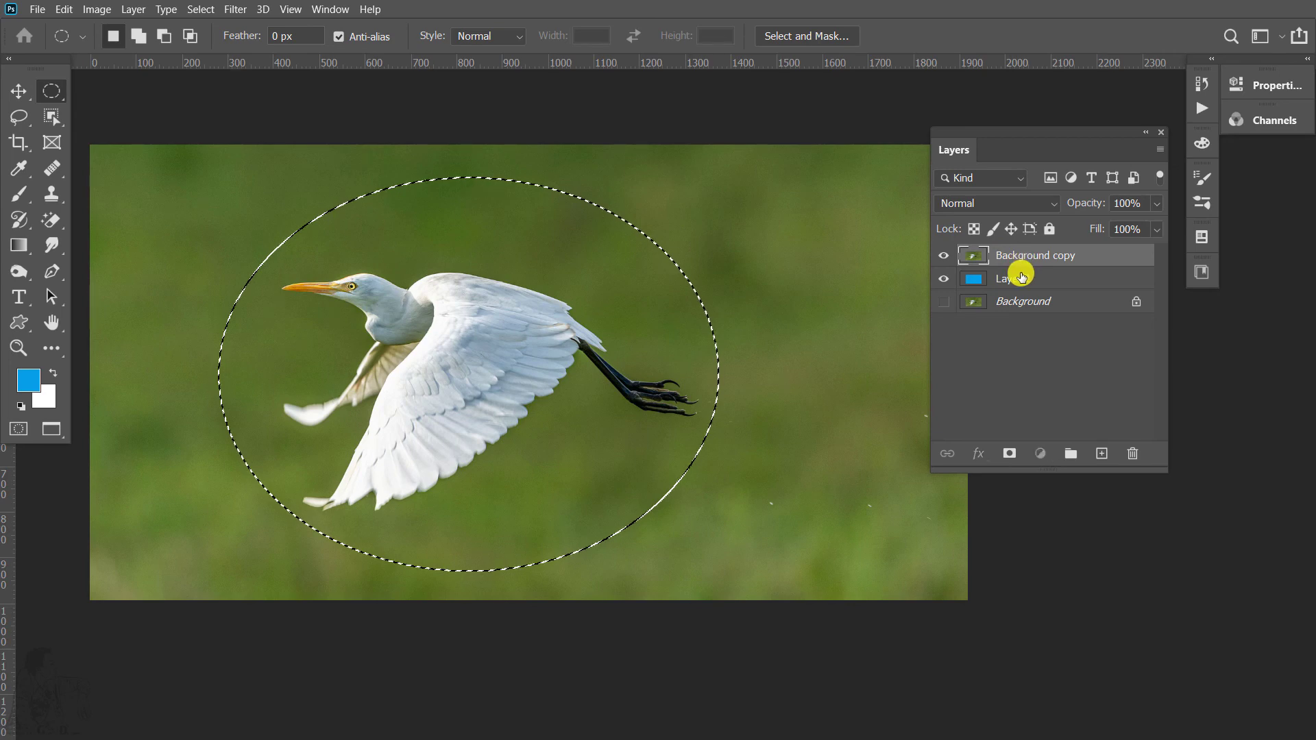
Step: Select the blue Layer 2 and try the Custom Shape and Zoom tools
{"action": "left_click", "coordinate": [1021, 277]}
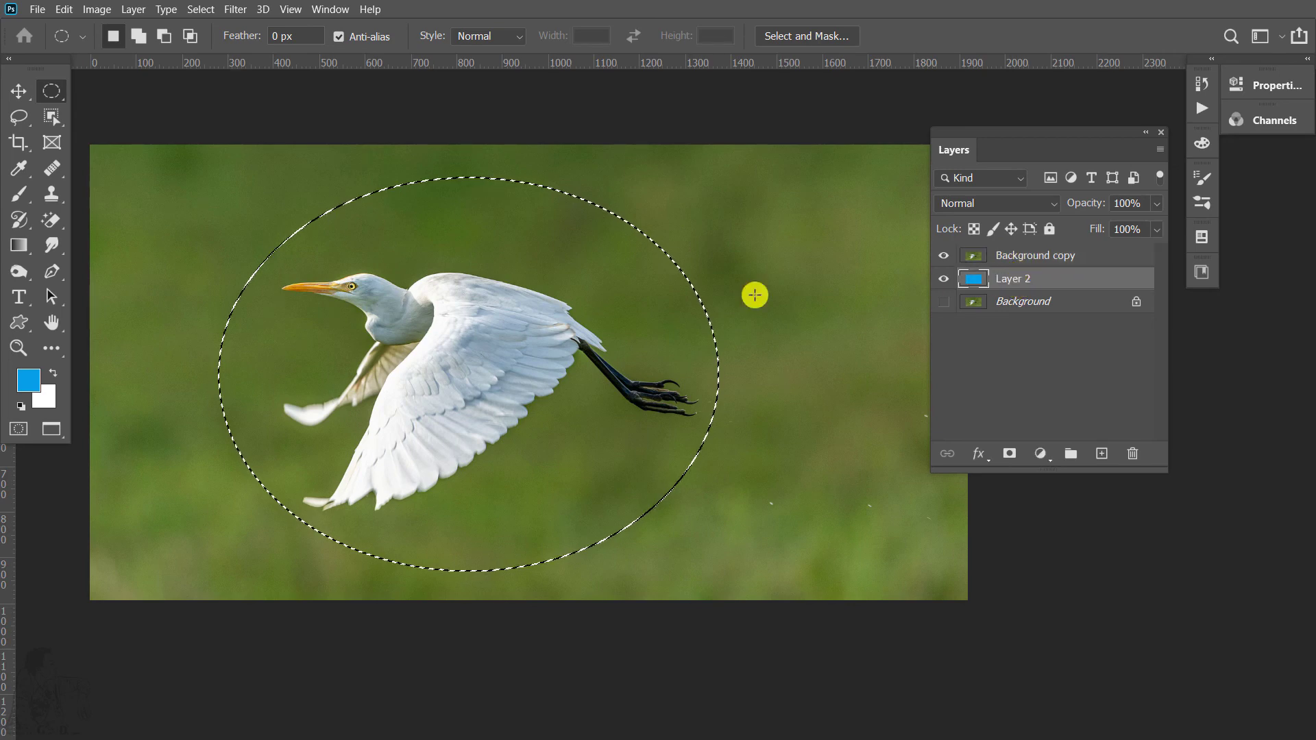
{"action": "left_click", "coordinate": [26, 324]}
{"action": "right_click", "coordinate": [25, 324]}
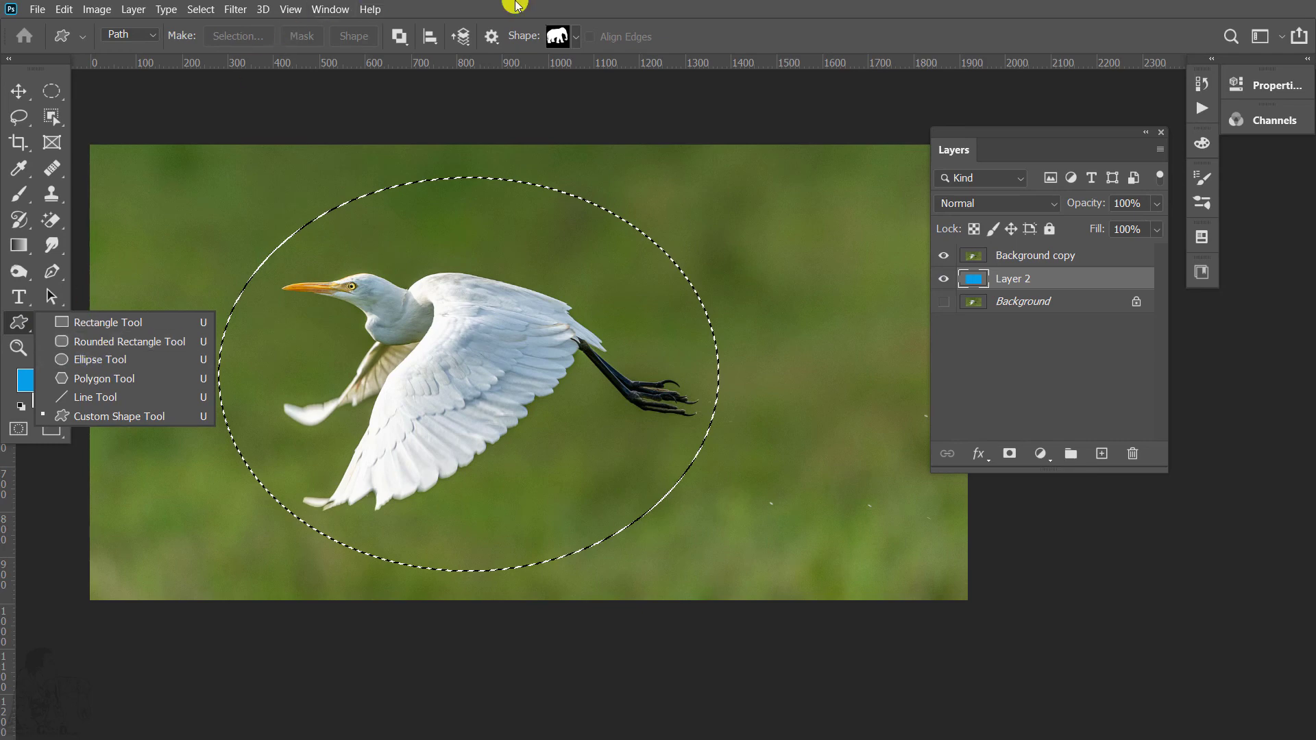
{"action": "key", "text": "z"}
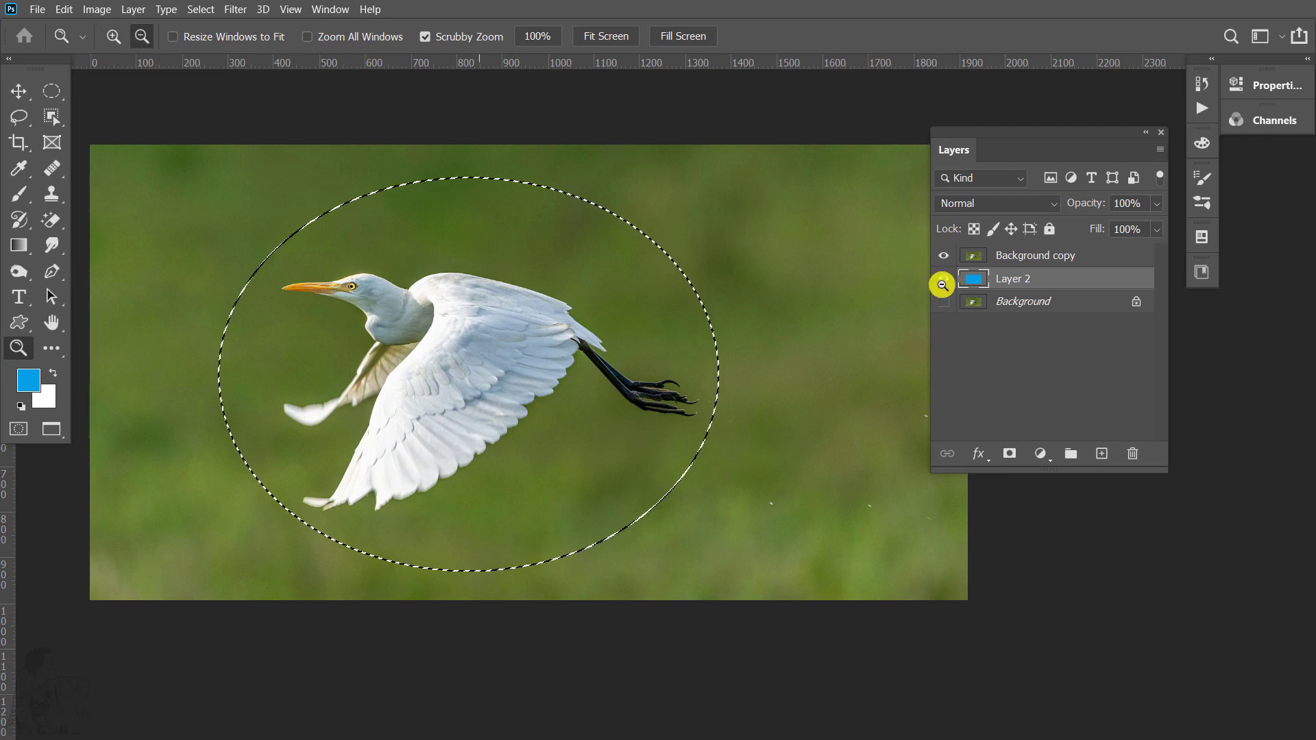
Step: On a new layer above Background copy, fill the oval selection with blue and deselect
{"action": "left_click", "coordinate": [1053, 258]}
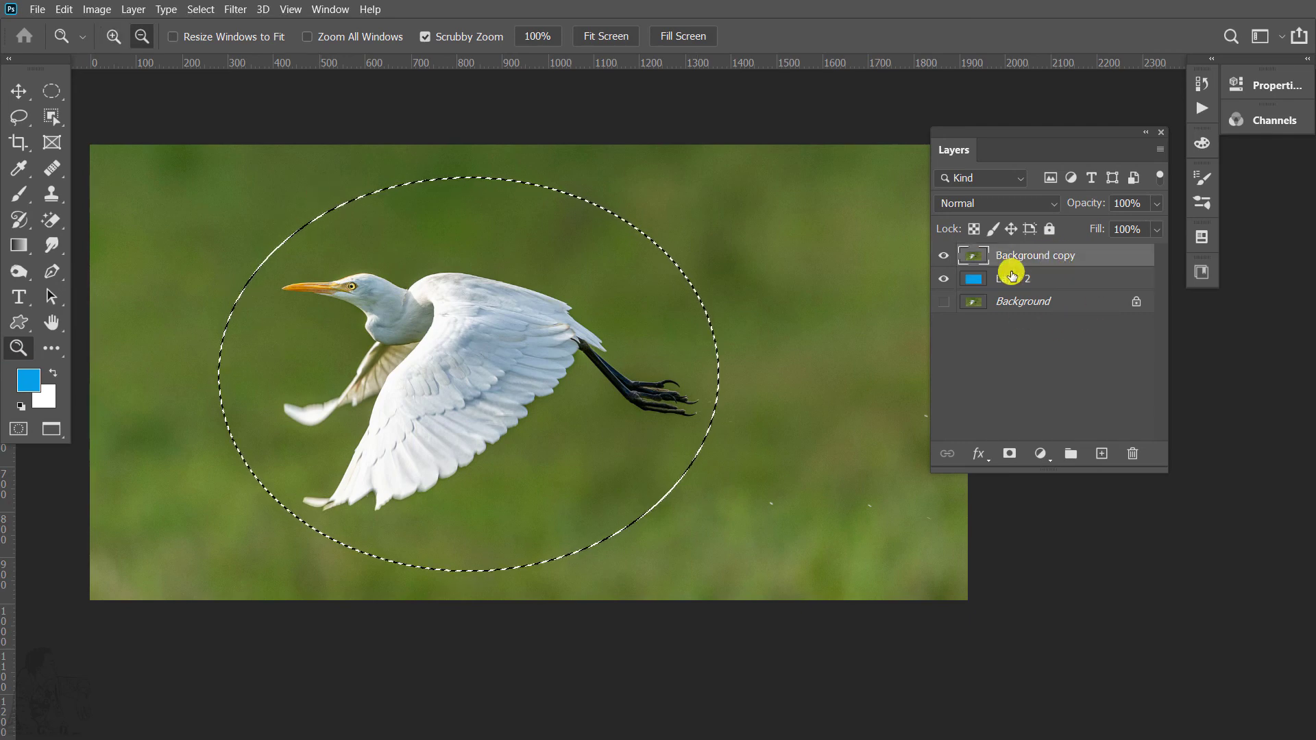
{"action": "key", "text": "ctrl+shift+n"}
{"action": "key", "text": "Return"}
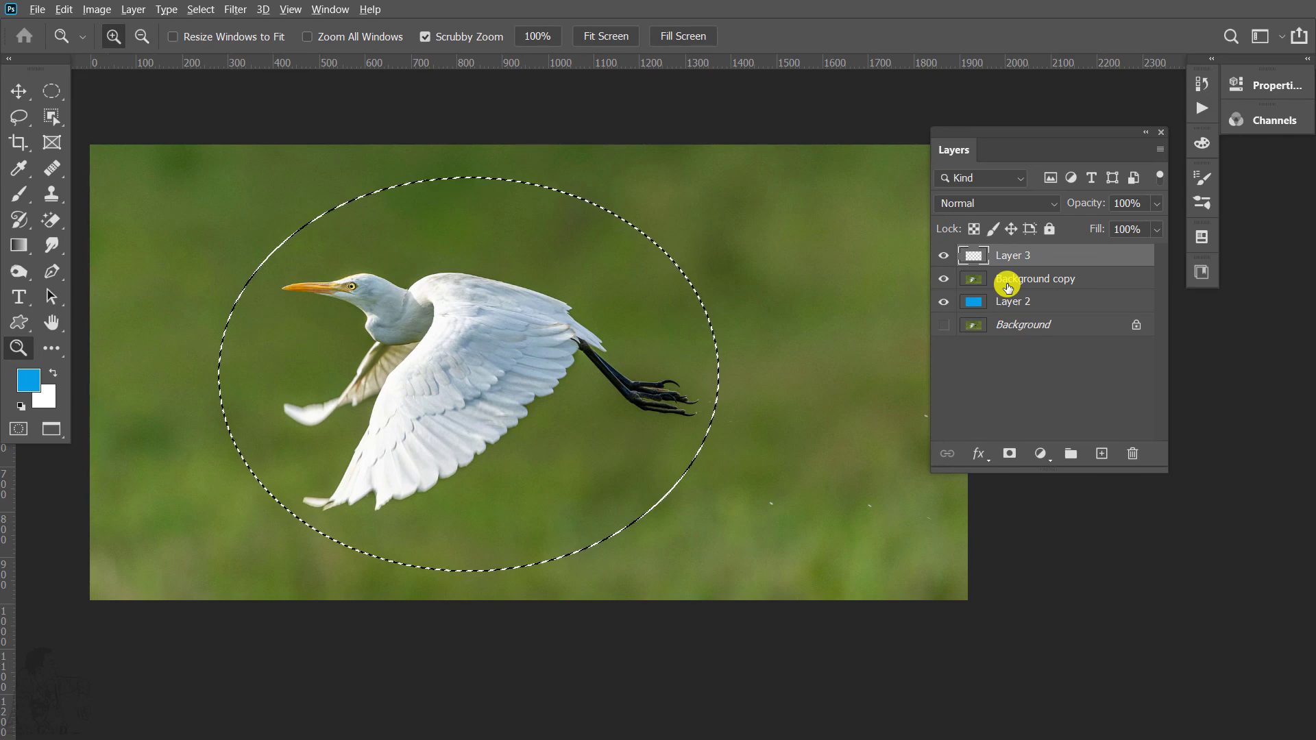
{"action": "key", "text": "alt+BackSpace"}
{"action": "key", "text": "ctrl+d"}
{"action": "key", "text": "v"}
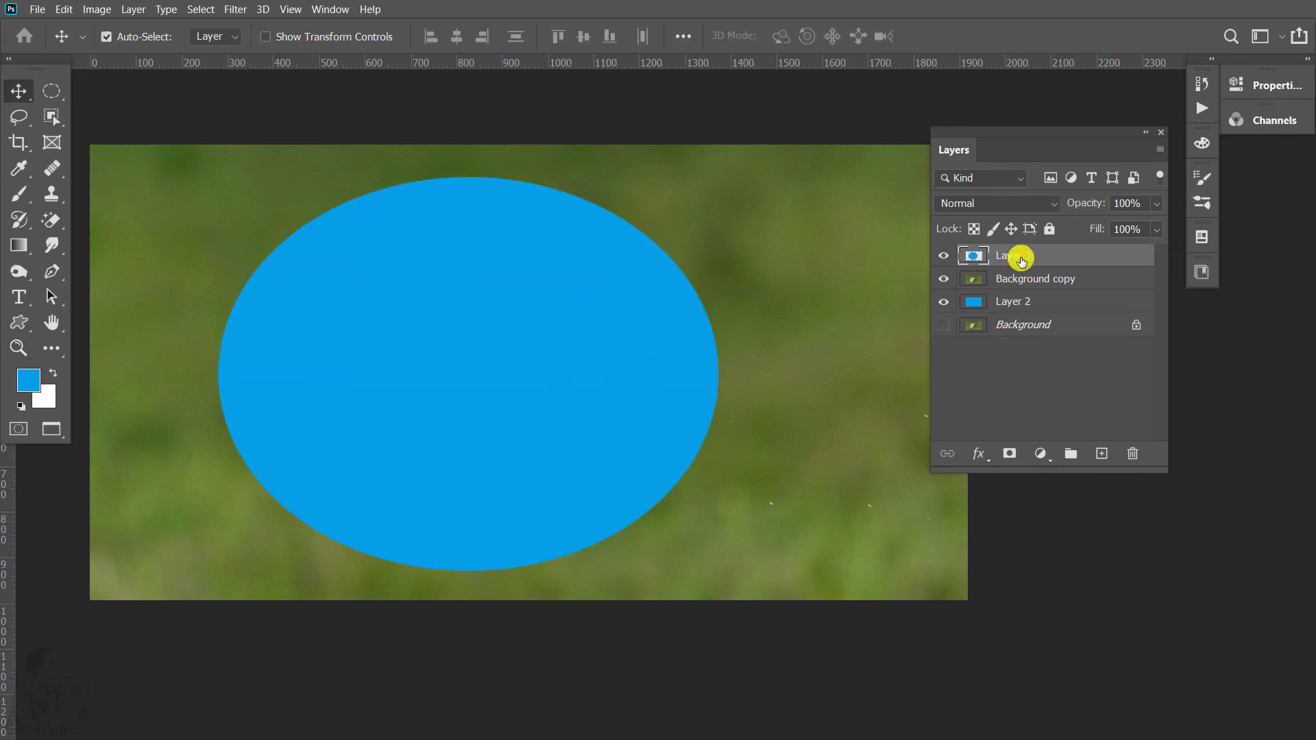
Step: Move Layer 3 below Background copy, trial the clipping and bird move, then undo them
{"action": "left_click_drag", "start_coordinate": [1046, 258], "coordinate": [1049, 295]}
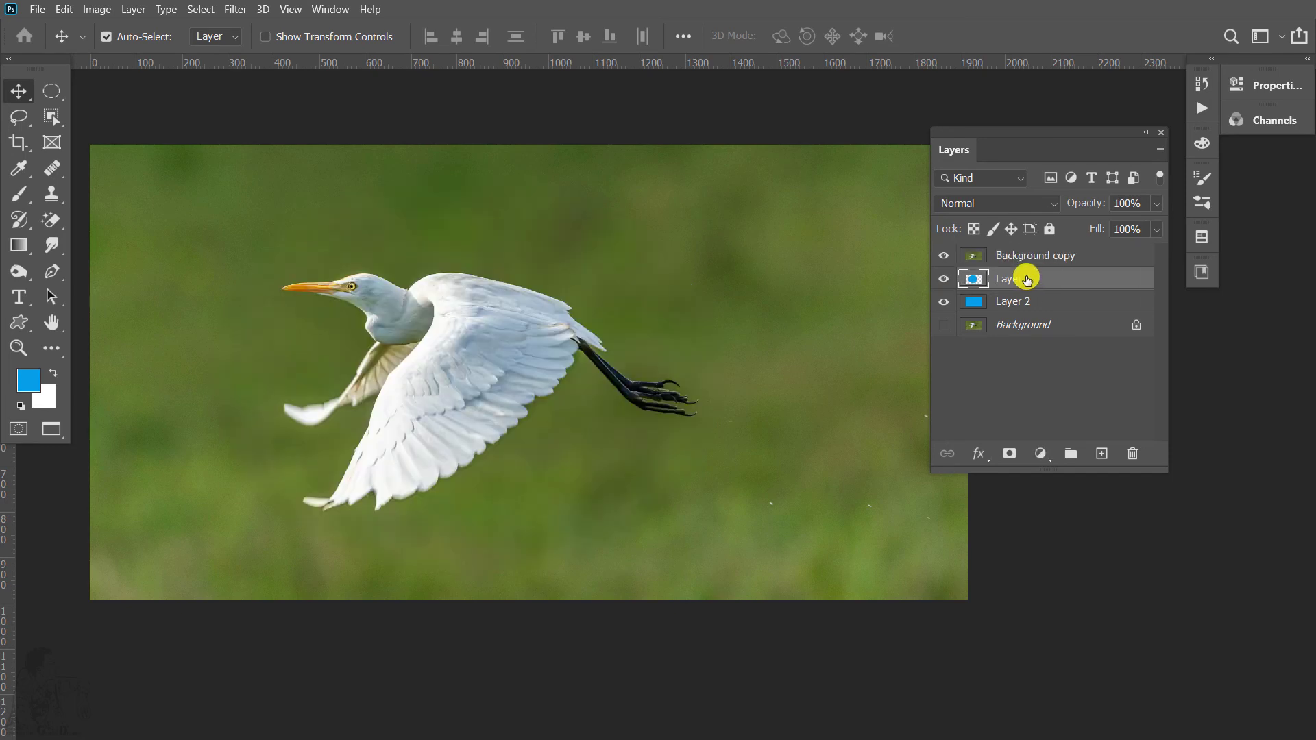
{"action": "right_click", "coordinate": [1024, 280]}
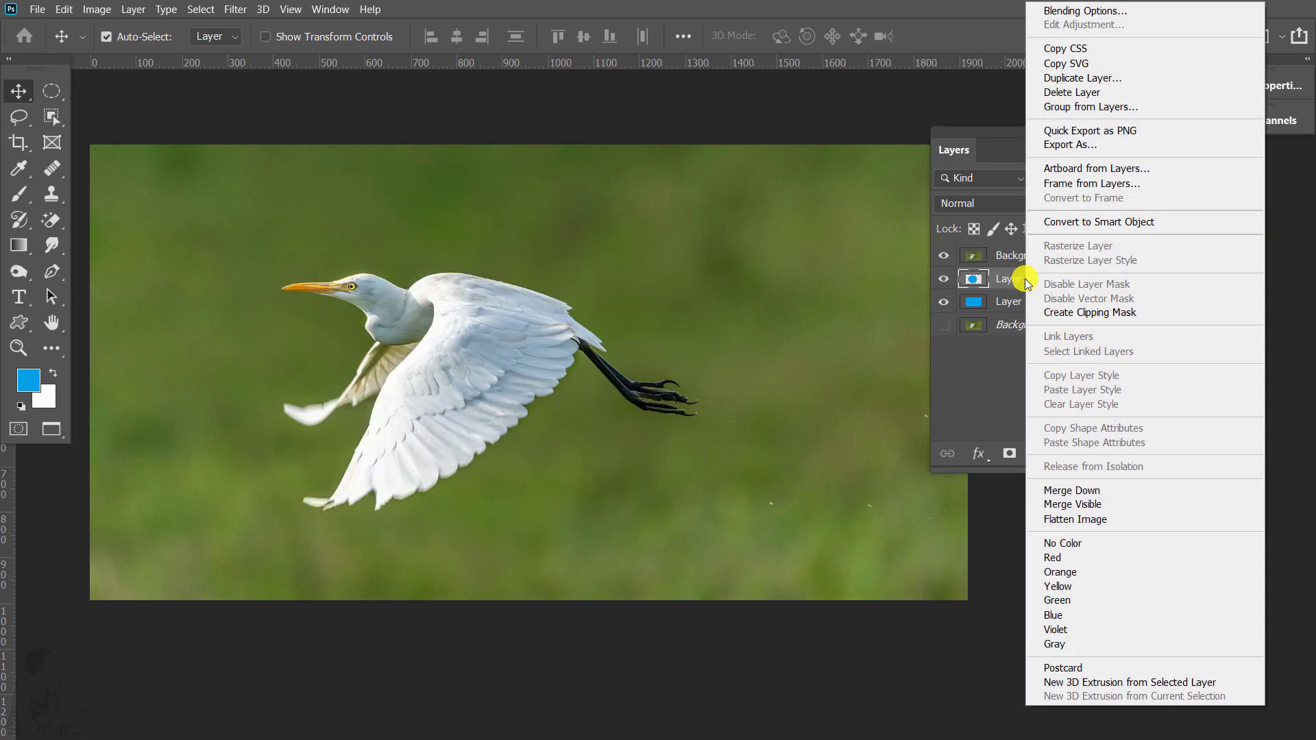
{"action": "left_click", "coordinate": [1068, 316]}
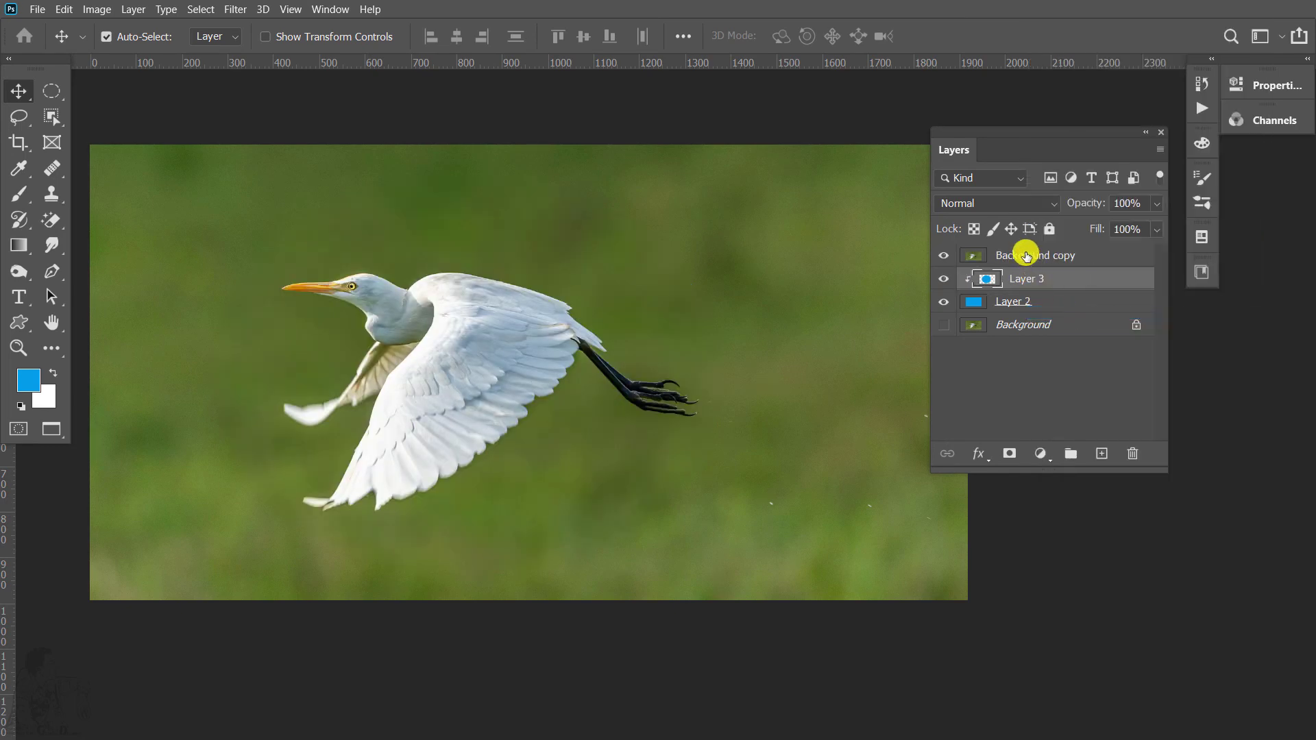
{"action": "key", "text": "ctrl+z"}
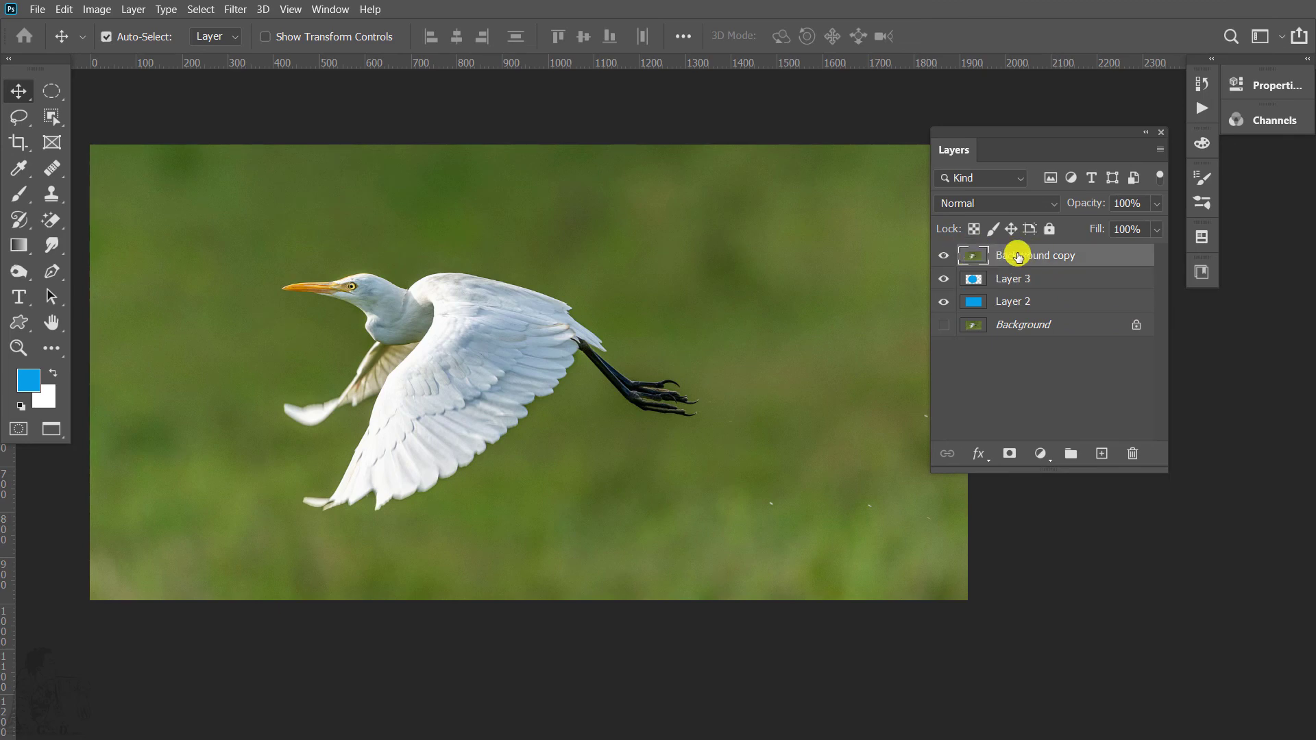
{"action": "right_click", "coordinate": [1017, 256]}
{"action": "left_click", "coordinate": [1072, 310]}
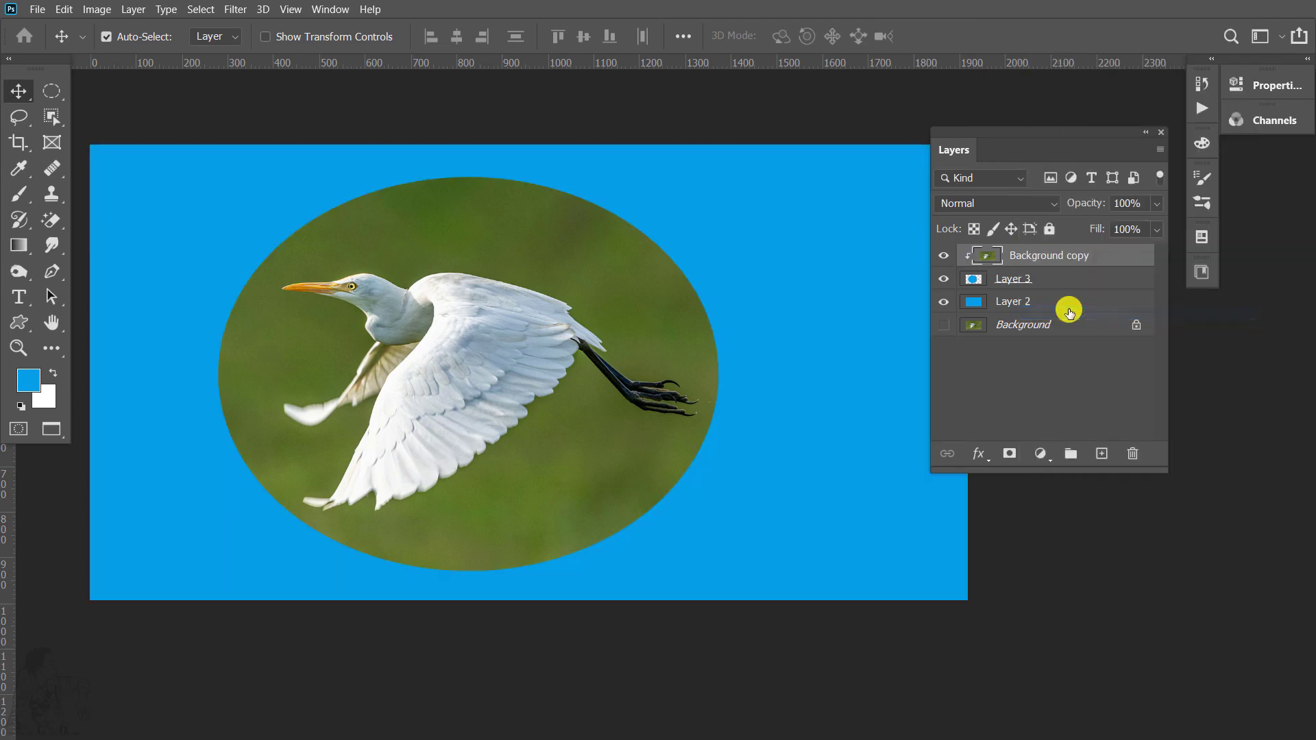
{"action": "left_click_drag", "start_coordinate": [564, 297], "coordinate": [528, 317]}
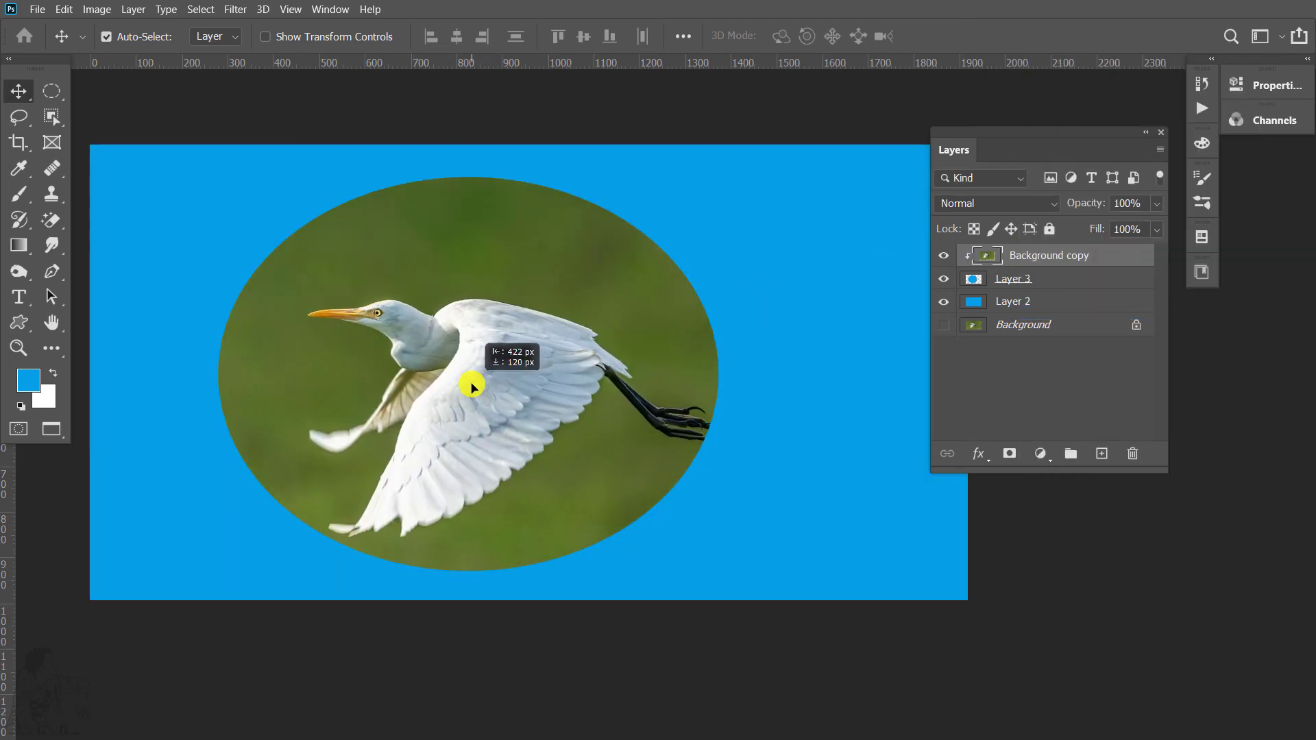
{"action": "left_click_drag", "start_coordinate": [528, 316], "coordinate": [473, 388]}
{"action": "key", "text": "ctrl+z"}
{"action": "key", "text": "ctrl+z"}
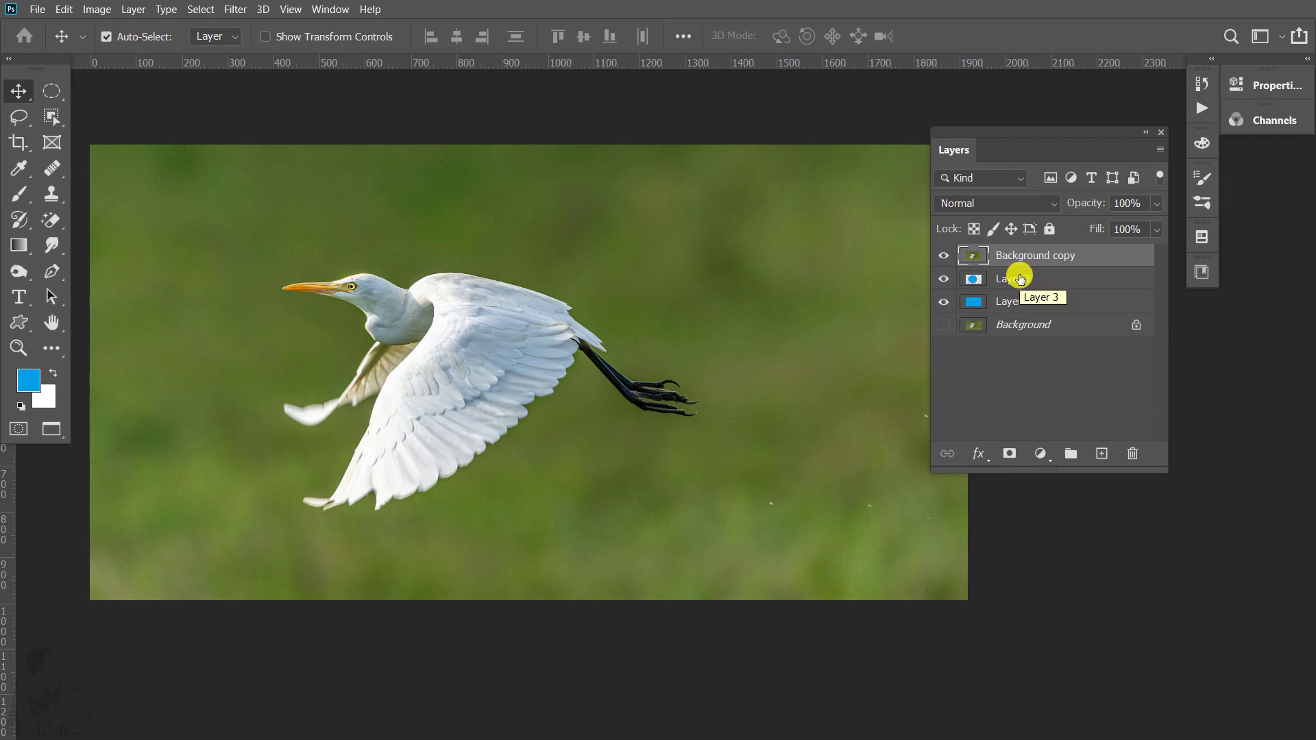
Step: Clip the Background copy egret photo to the blue oval on Layer 3
{"action": "left_click", "coordinate": [1019, 278]}
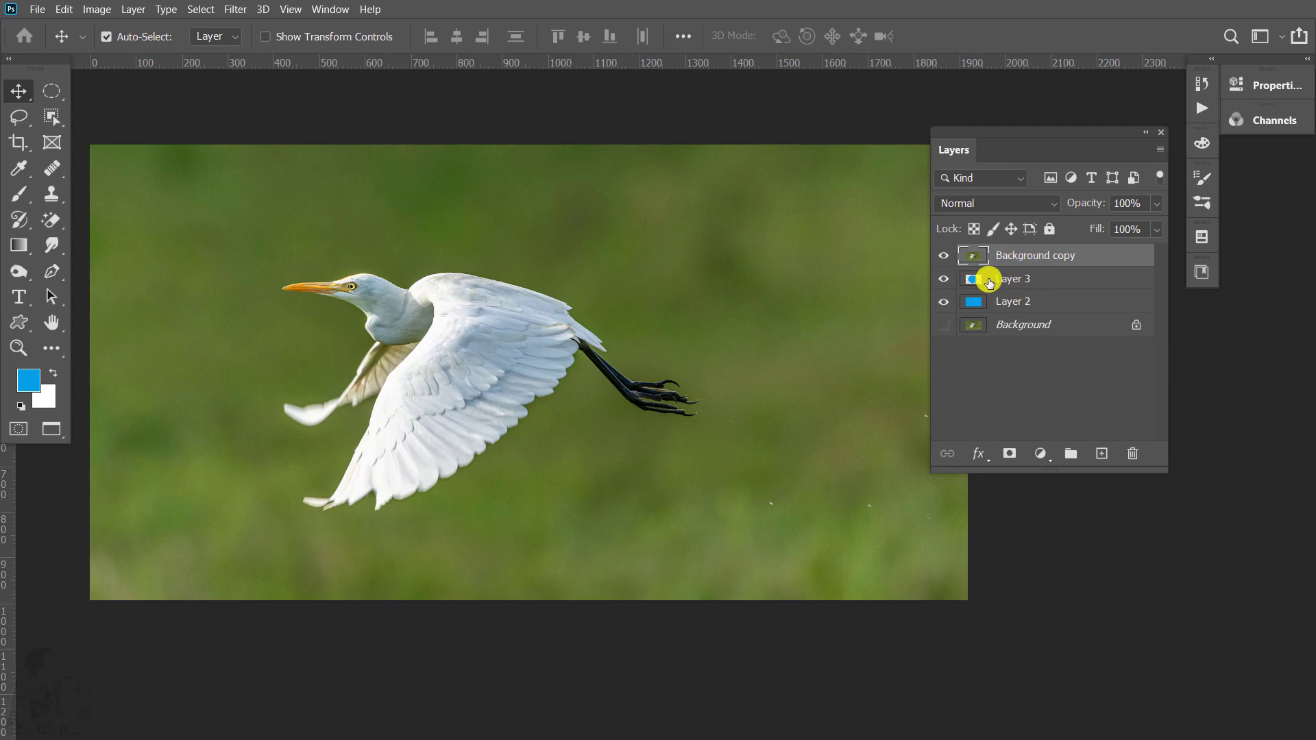
{"action": "left_click", "coordinate": [1020, 278]}
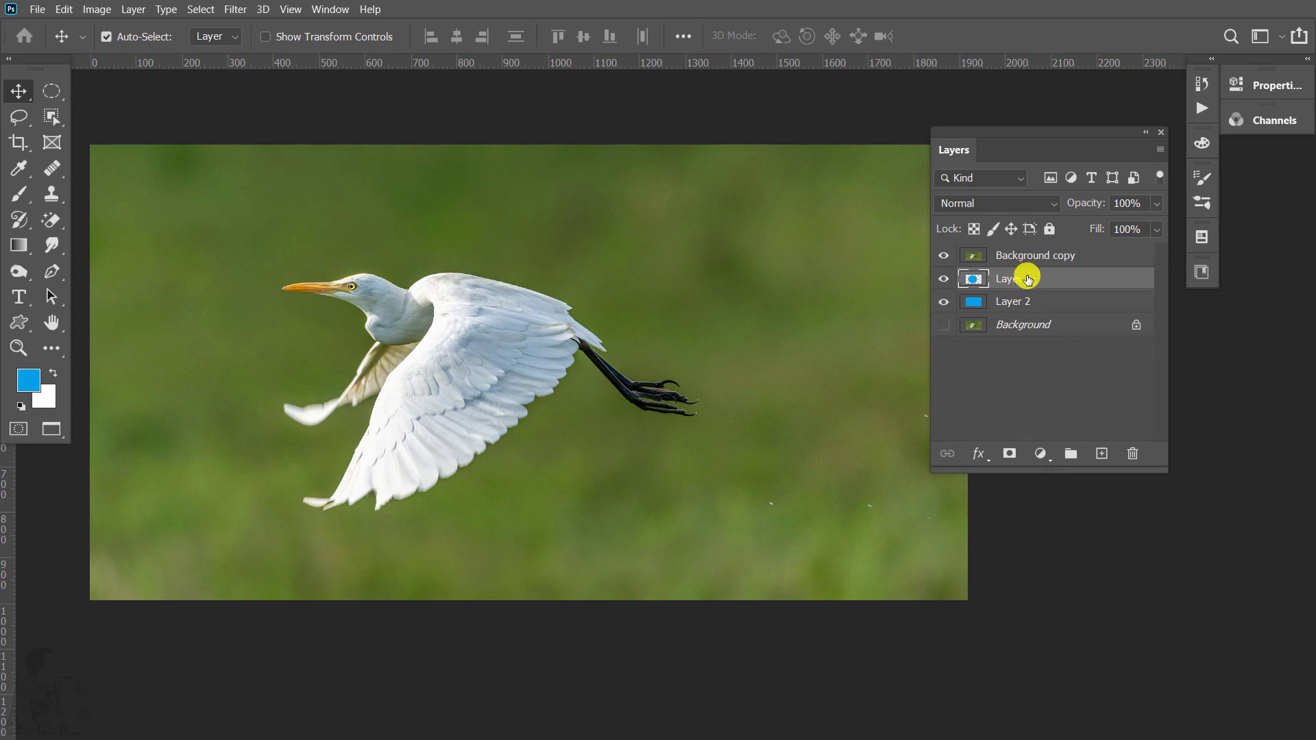
{"action": "left_click", "coordinate": [1029, 255]}
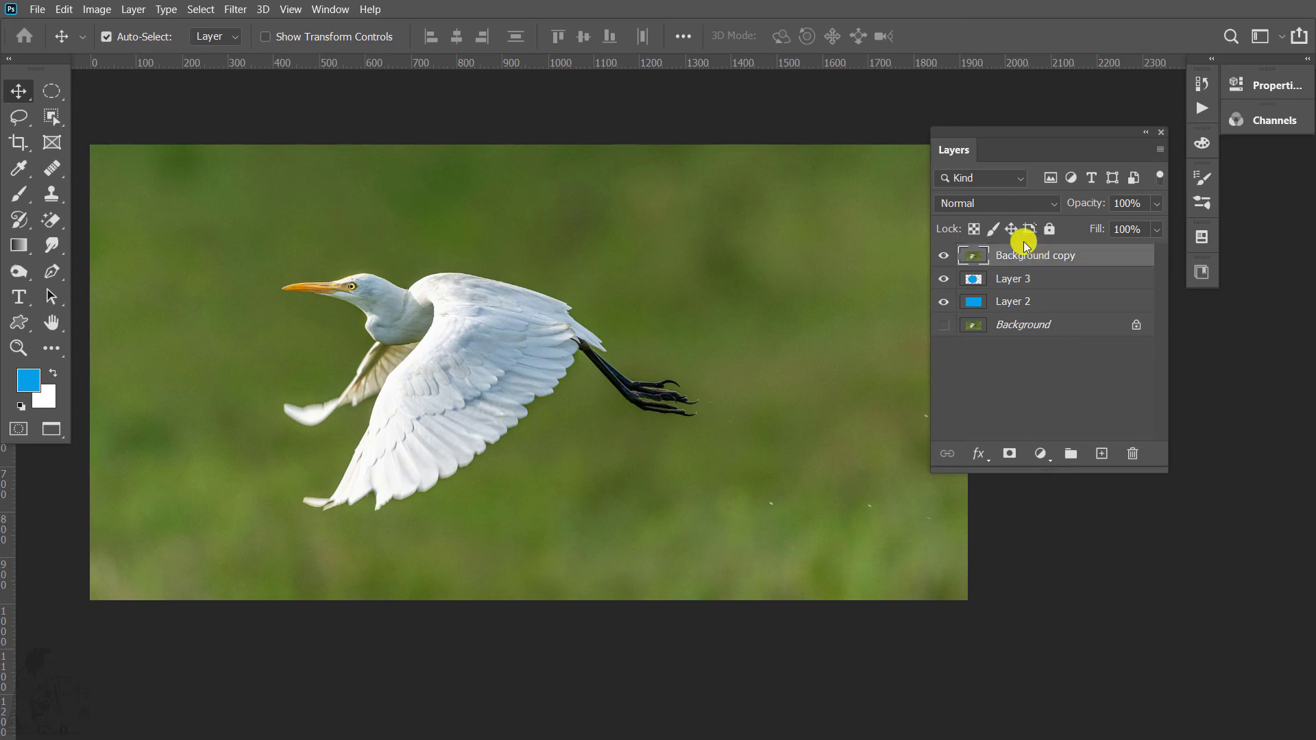
{"action": "right_click", "coordinate": [1021, 258]}
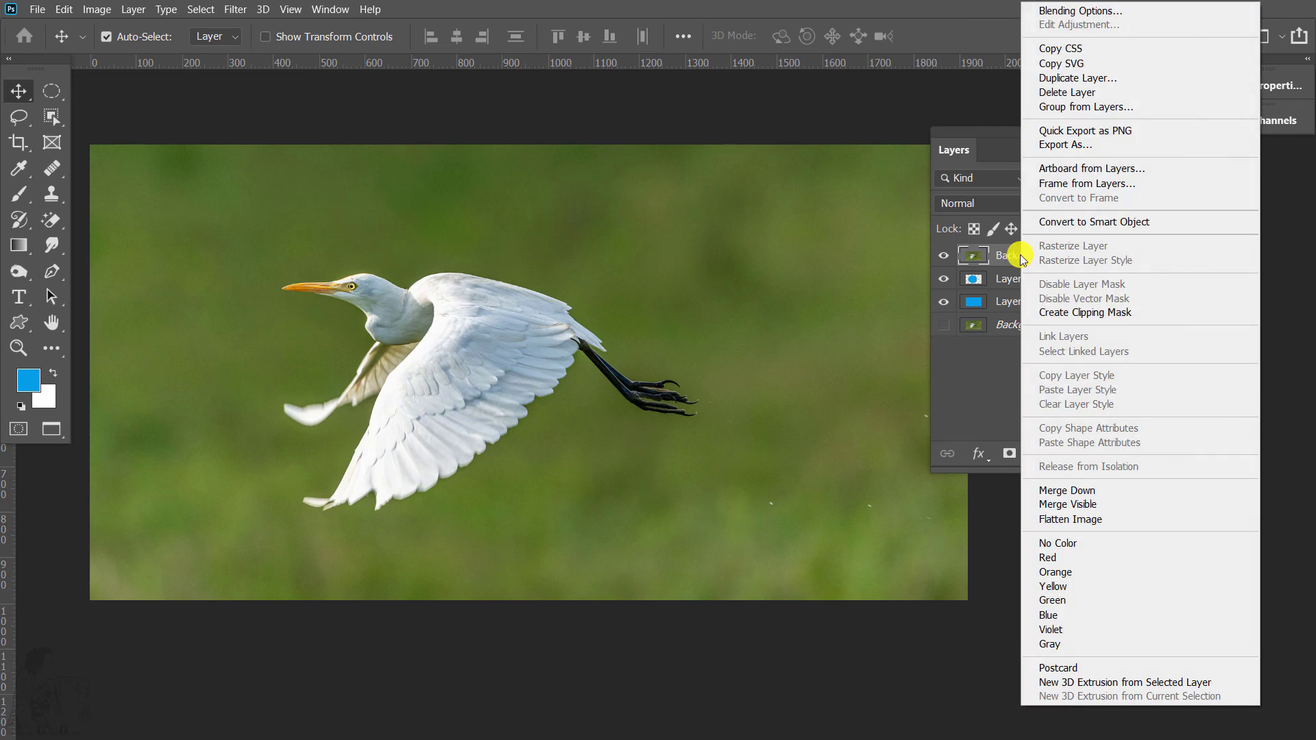
{"action": "left_click", "coordinate": [1080, 314]}
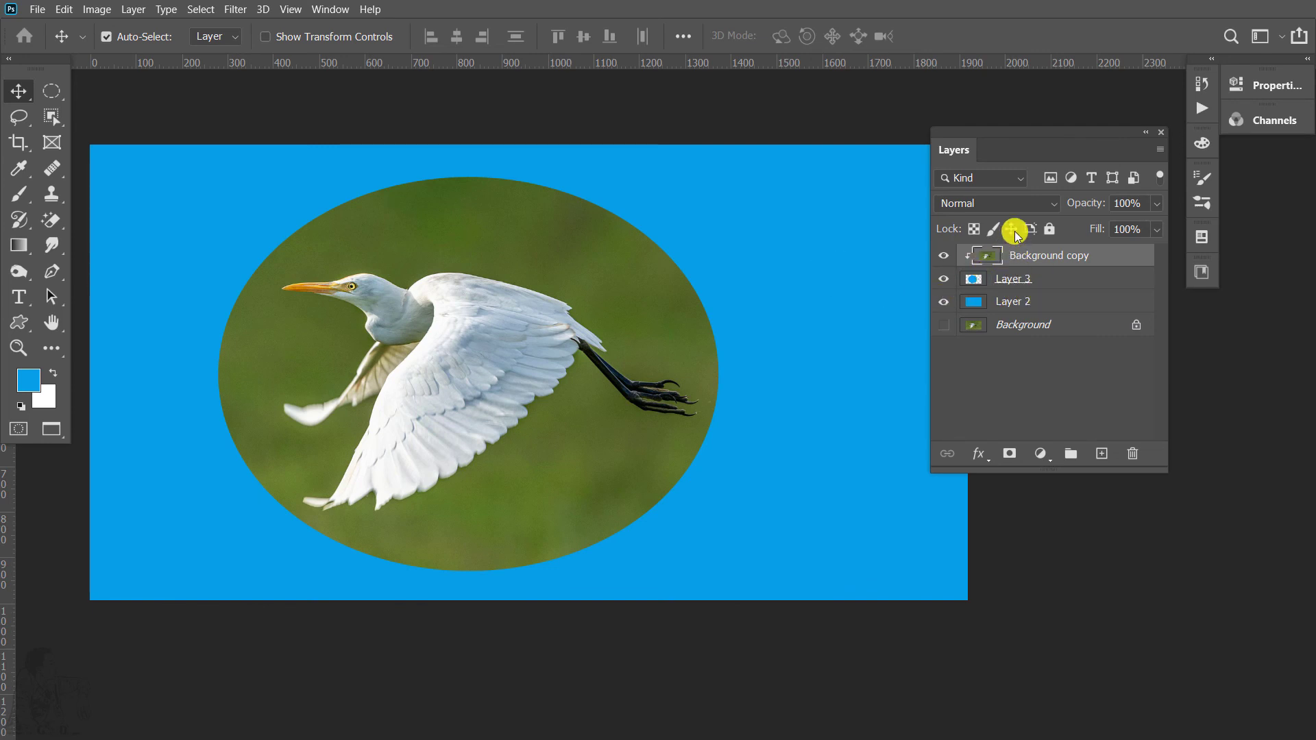
Step: Draw a five-sided polygon path over the bird, then hide the path
{"action": "right_click", "coordinate": [21, 333]}
{"action": "left_click", "coordinate": [100, 417]}
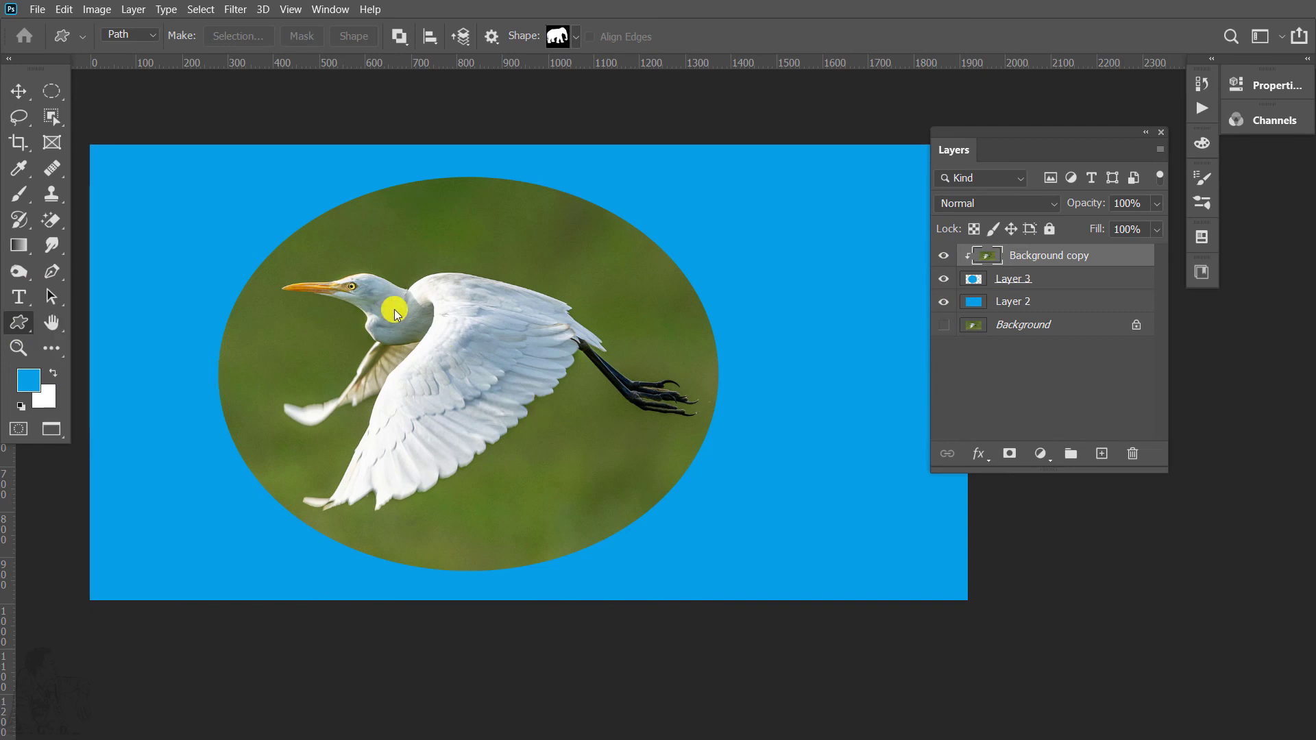
{"action": "key", "text": "shift+u"}
{"action": "left_click_drag", "start_coordinate": [387, 299], "coordinate": [534, 356]}
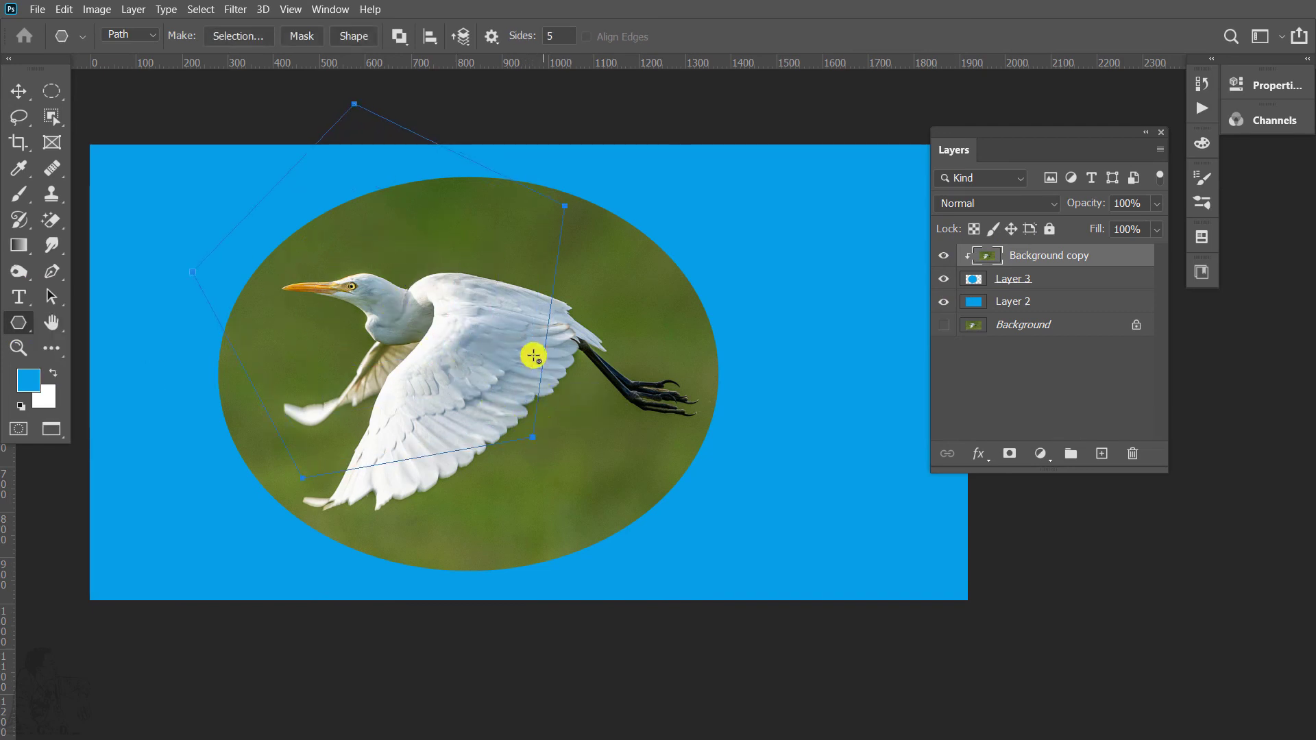
{"action": "key", "text": "v"}
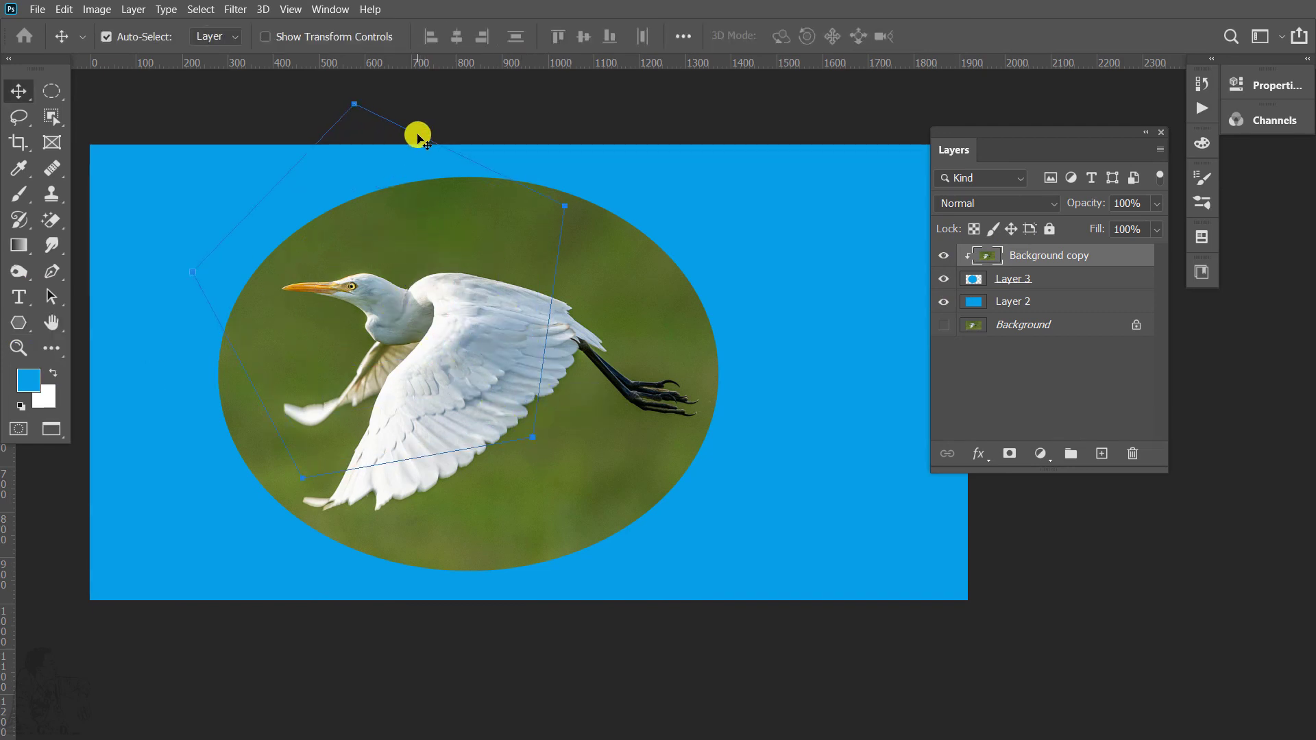
{"action": "left_click_drag", "start_coordinate": [419, 137], "coordinate": [507, 205]}
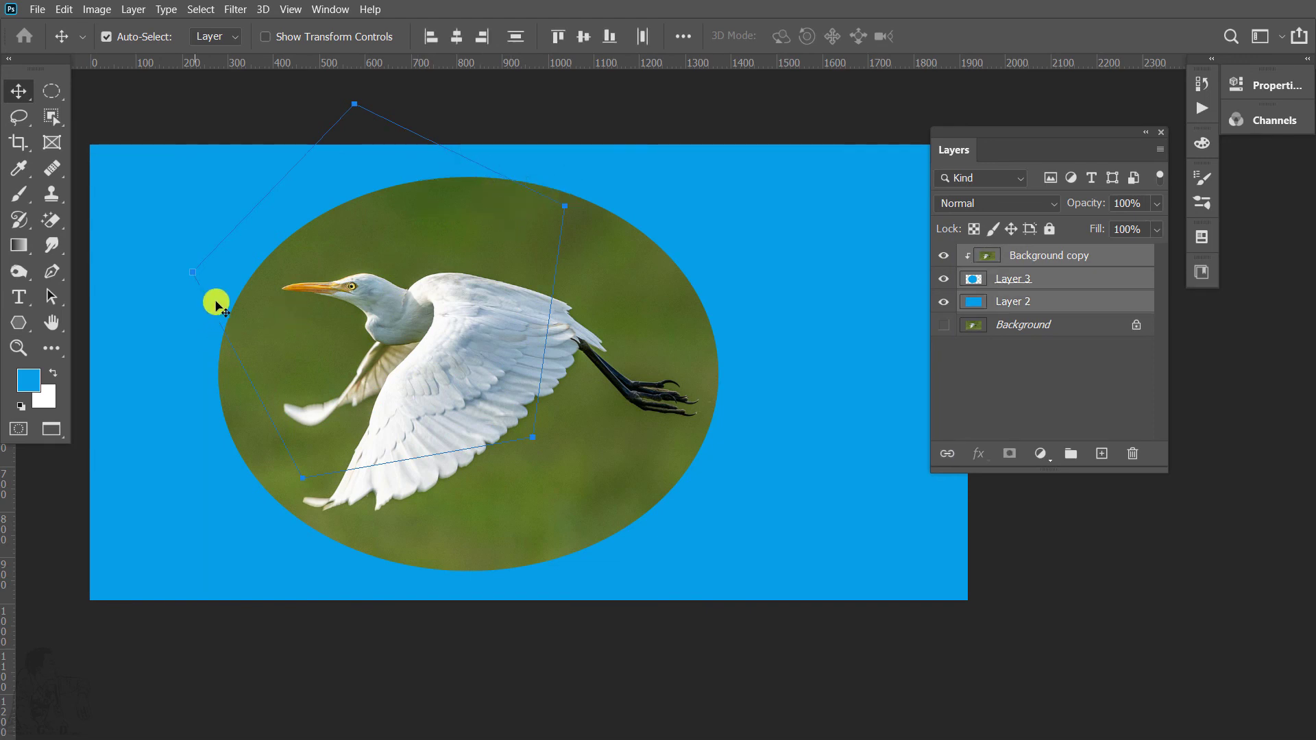
{"action": "key", "text": "ctrl+h"}
Step: Draw a white pentagon in Shape mode and nudge it slightly left and down
{"action": "left_click", "coordinate": [20, 321]}
{"action": "left_click", "coordinate": [152, 35]}
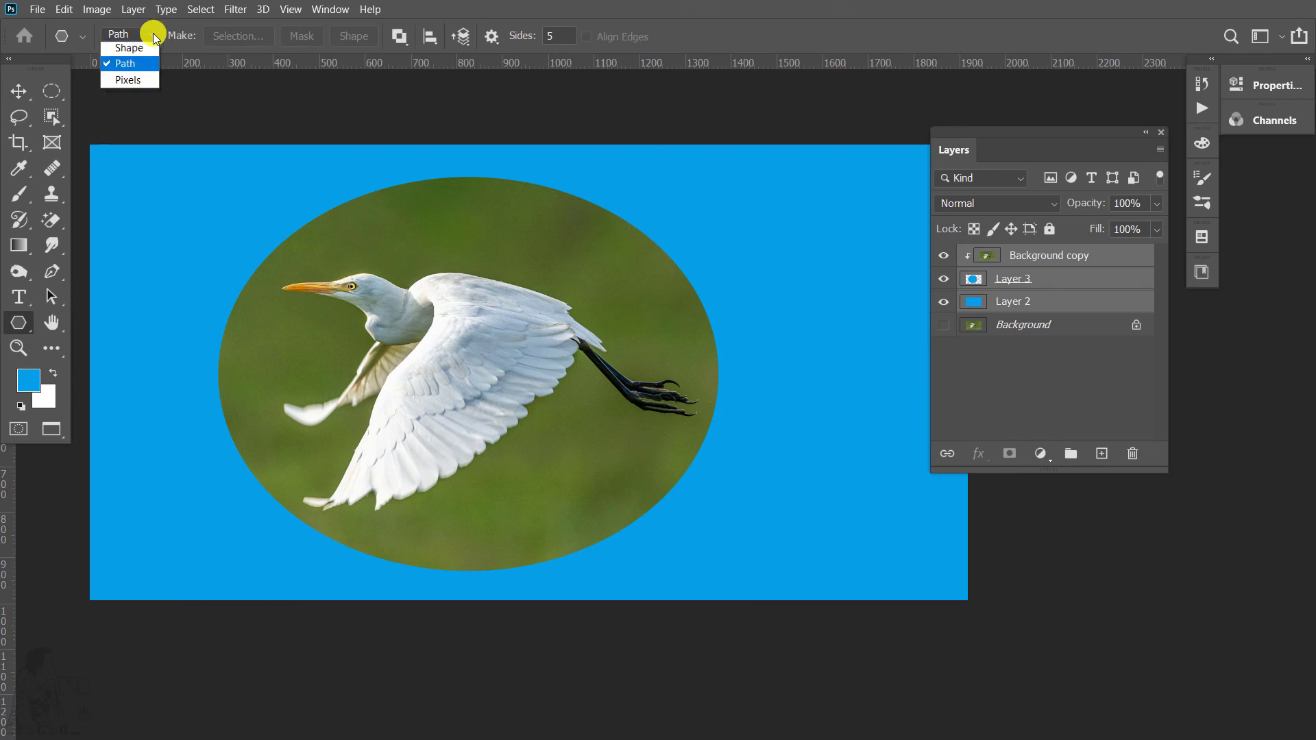
{"action": "left_click", "coordinate": [129, 47]}
{"action": "mouse_move", "coordinate": [432, 326]}
{"action": "left_mouse_down"}
{"action": "mouse_move", "coordinate": [453, 381]}
{"action": "mouse_move", "coordinate": [518, 429]}
{"action": "left_mouse_up"}
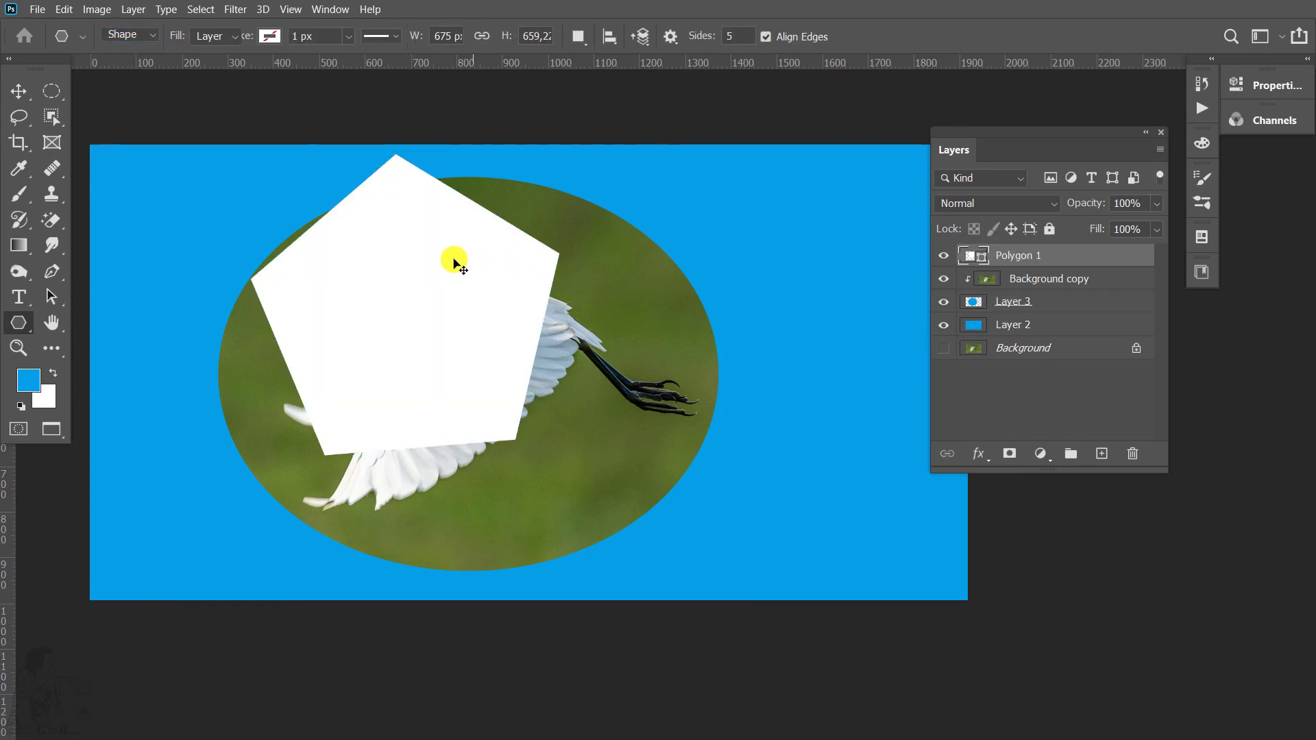
{"action": "key", "text": "v"}
{"action": "left_click_drag", "start_coordinate": [454, 262], "coordinate": [430, 276]}
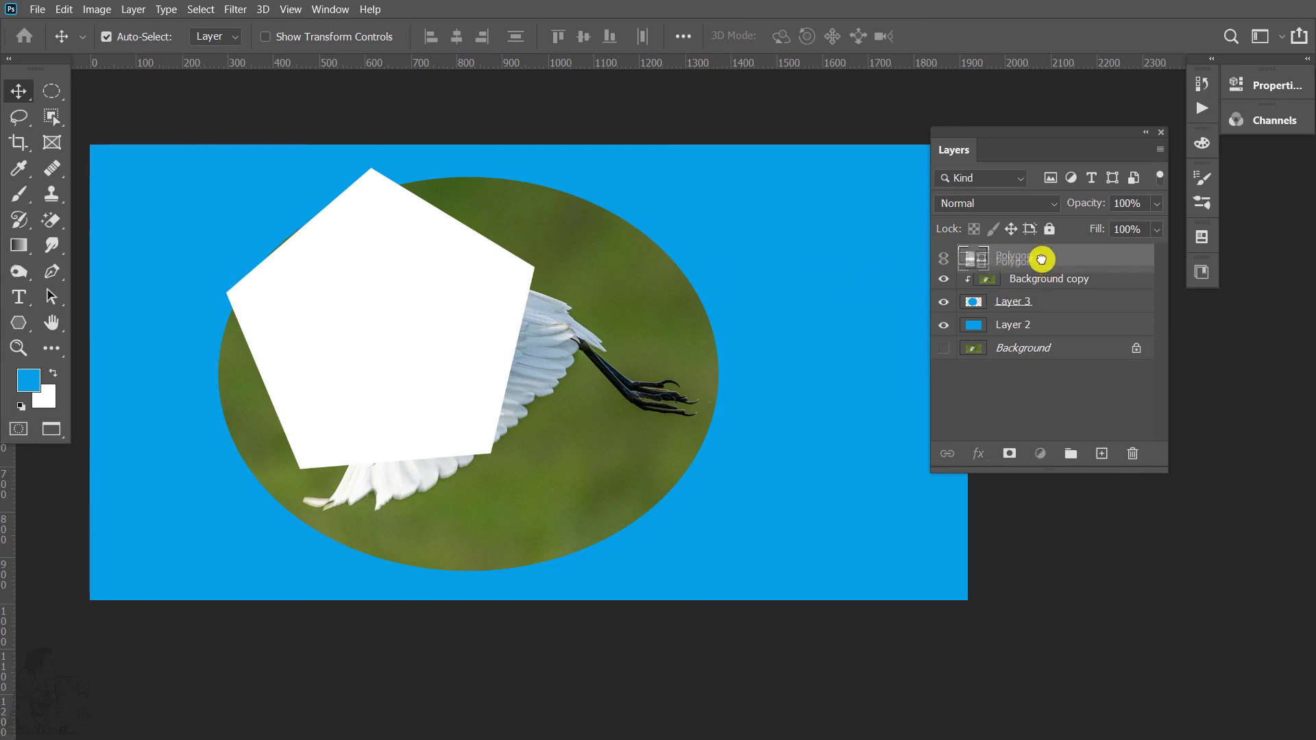
Step: Try moving Polygon 1 down the layer stack and hide the oval Layer 3
{"action": "left_click_drag", "start_coordinate": [1037, 255], "coordinate": [1069, 291]}
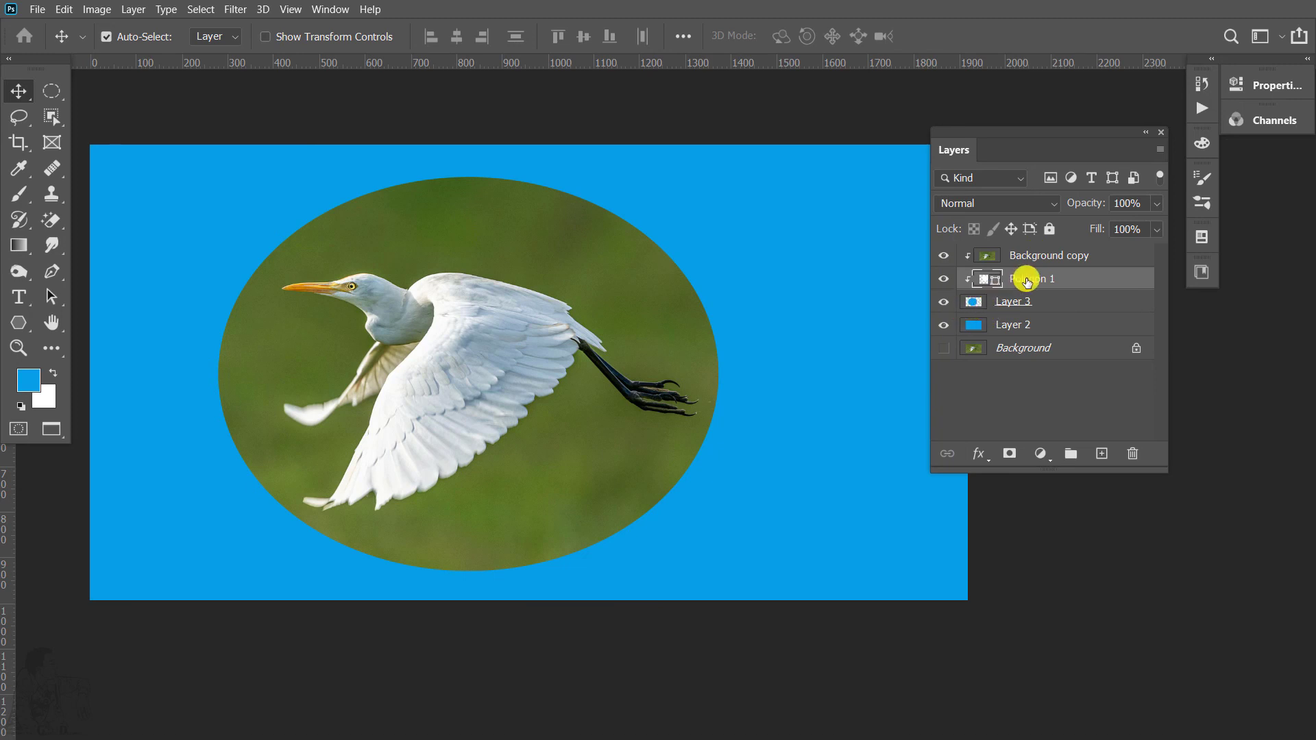
{"action": "key", "text": "ctrl+z"}
{"action": "mouse_move", "coordinate": [1019, 256]}
{"action": "left_mouse_down"}
{"action": "mouse_move", "coordinate": [1002, 315]}
{"action": "mouse_move", "coordinate": [996, 302]}
{"action": "left_mouse_up"}
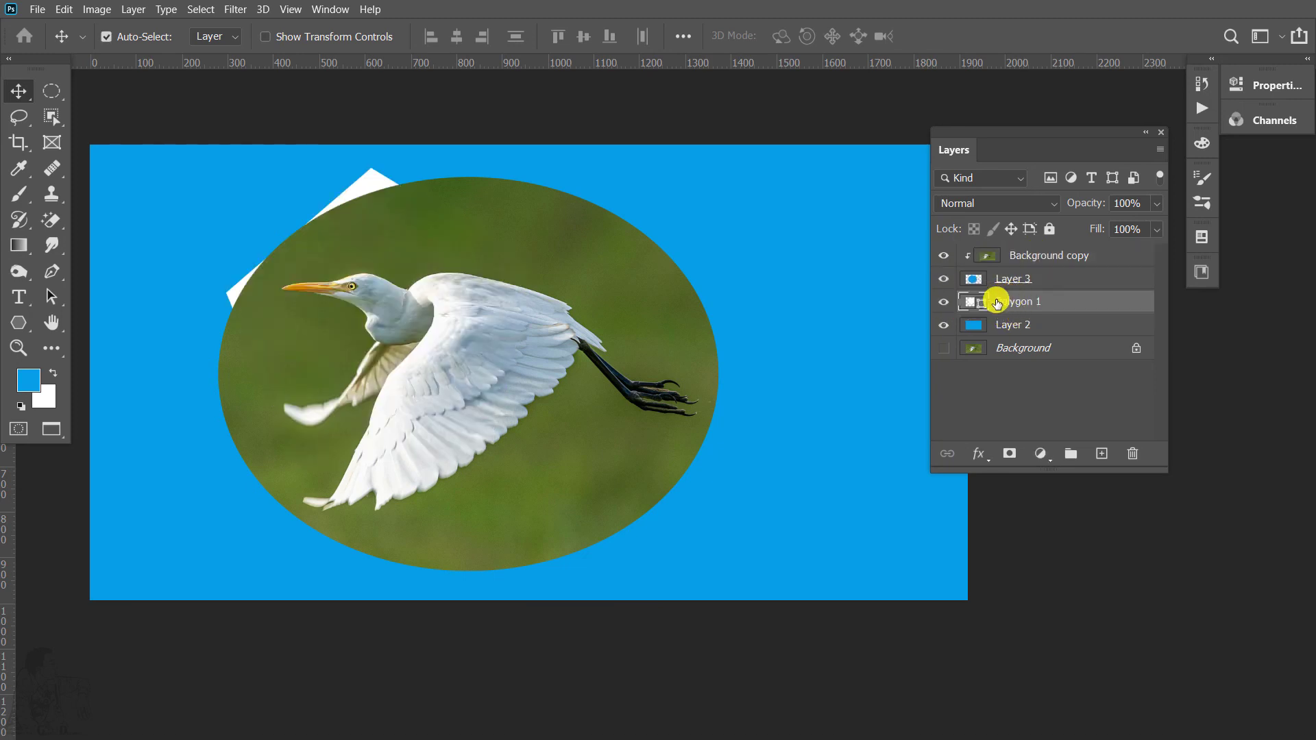
{"action": "left_click", "coordinate": [943, 282]}
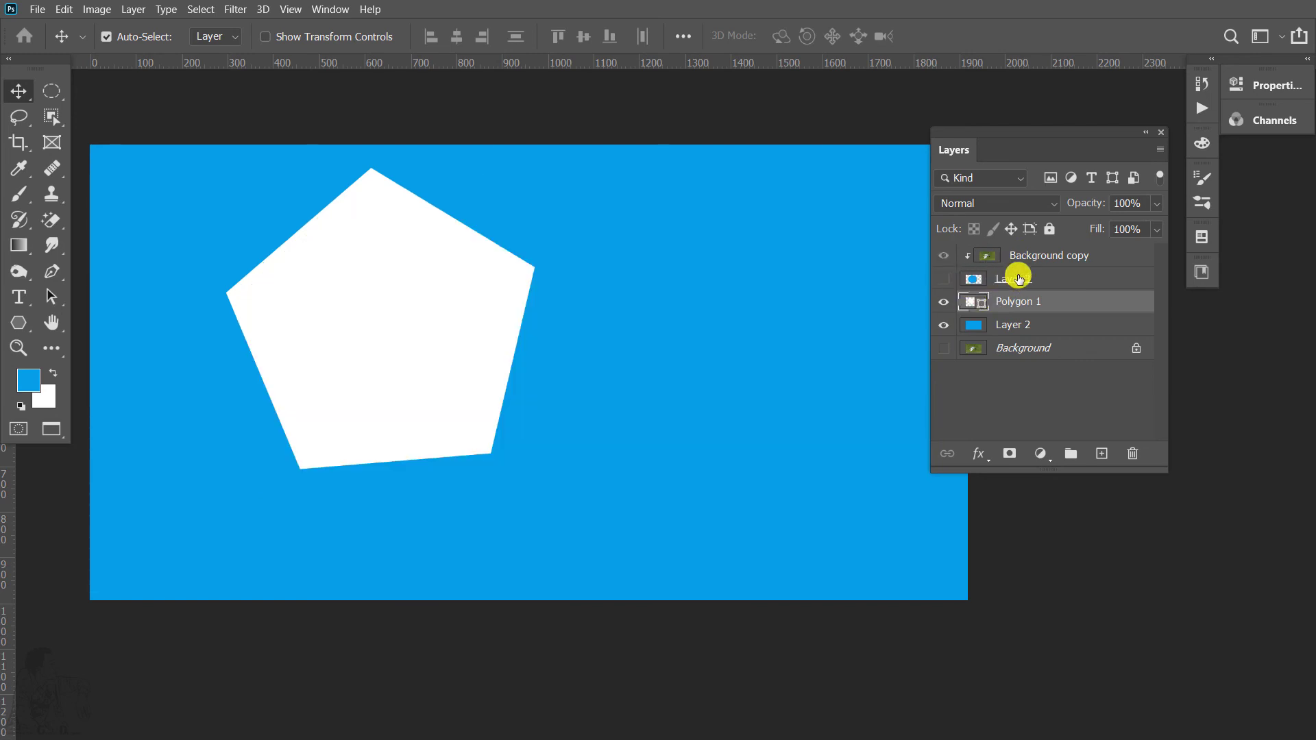
{"action": "left_click_drag", "start_coordinate": [1014, 301], "coordinate": [1019, 309]}
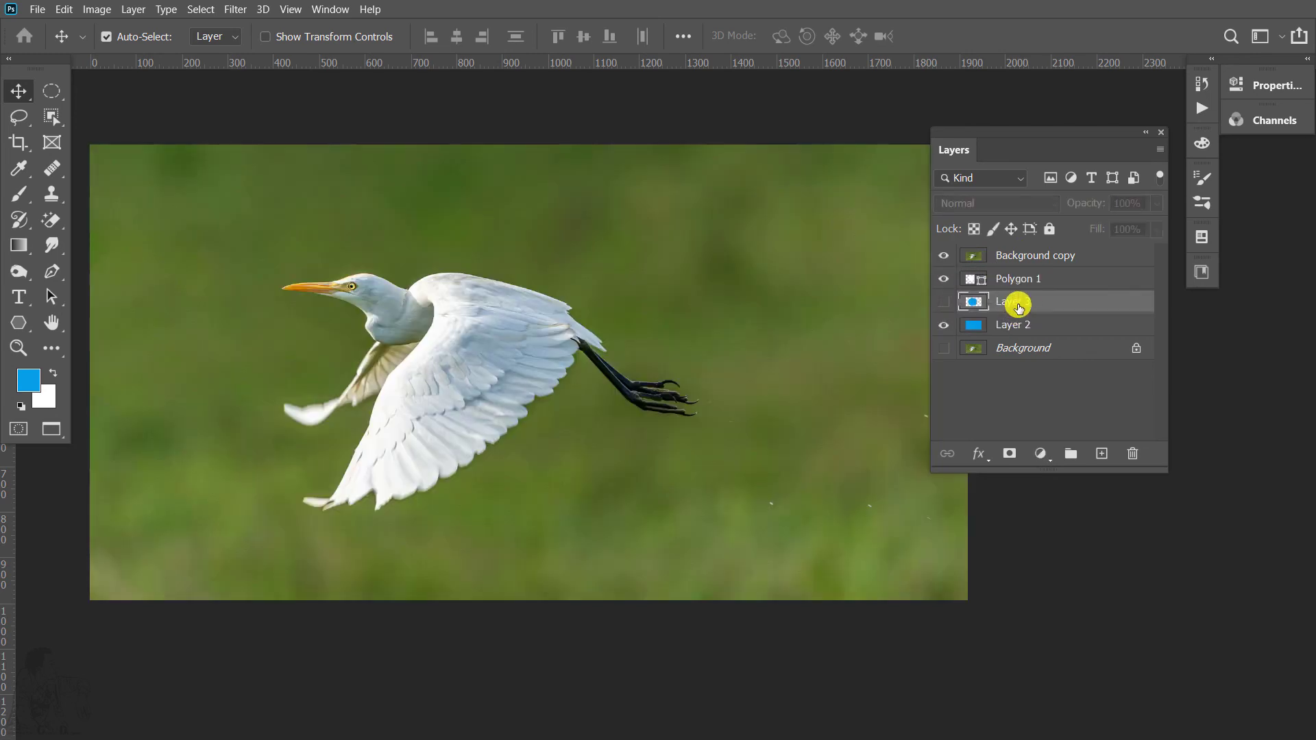
{"action": "left_click", "coordinate": [1015, 278]}
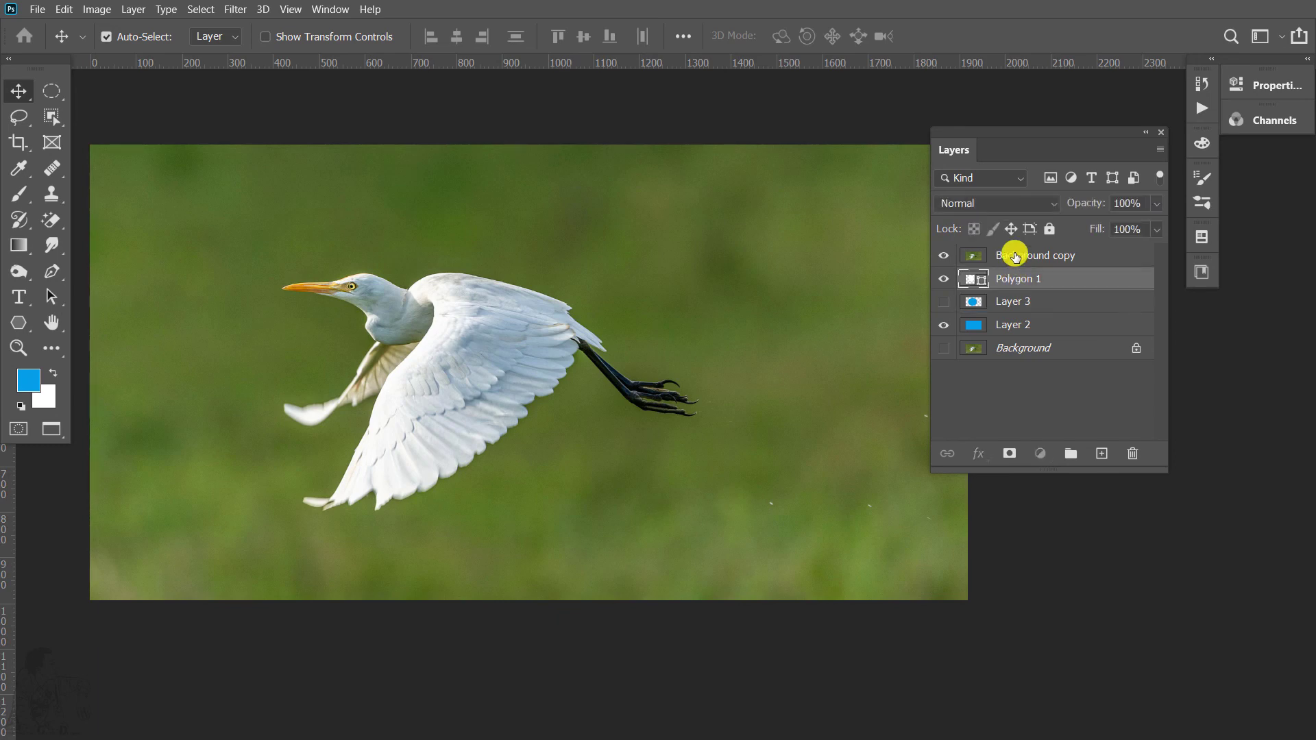
{"action": "left_click", "coordinate": [1015, 256]}
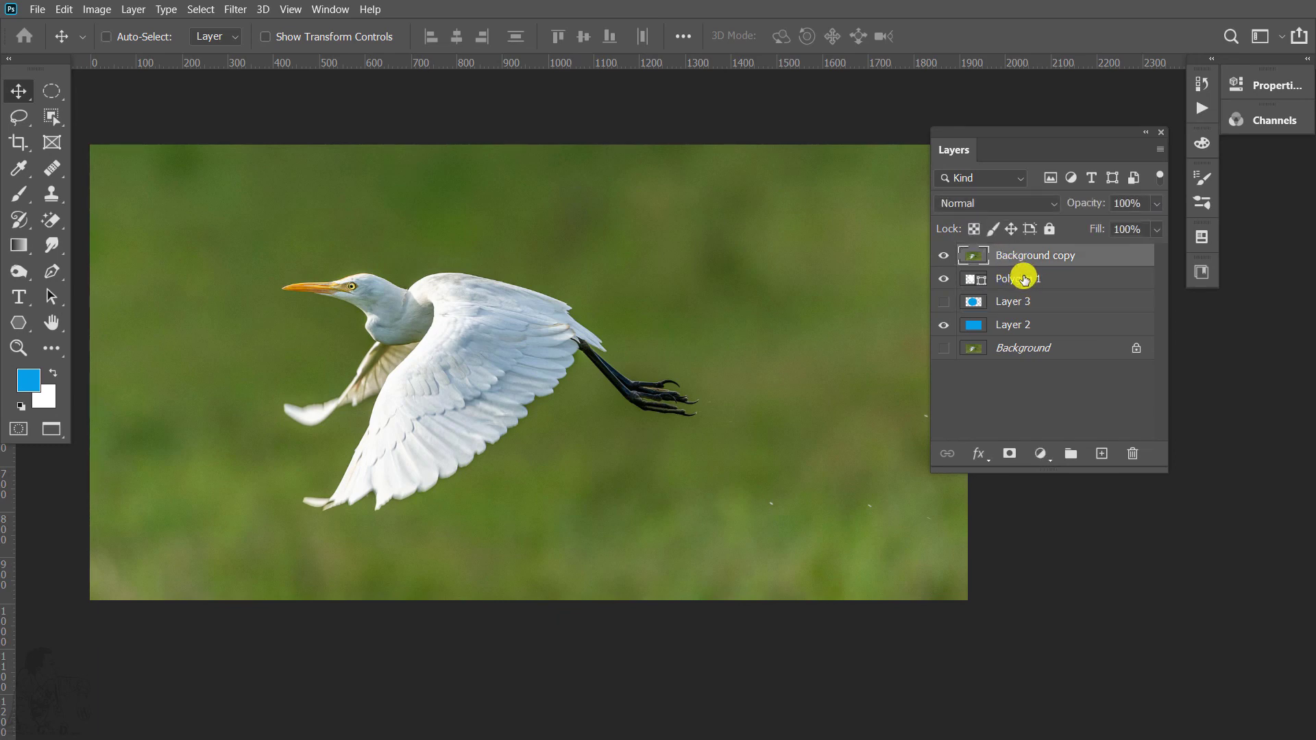
{"action": "key", "text": "ctrl+z"}
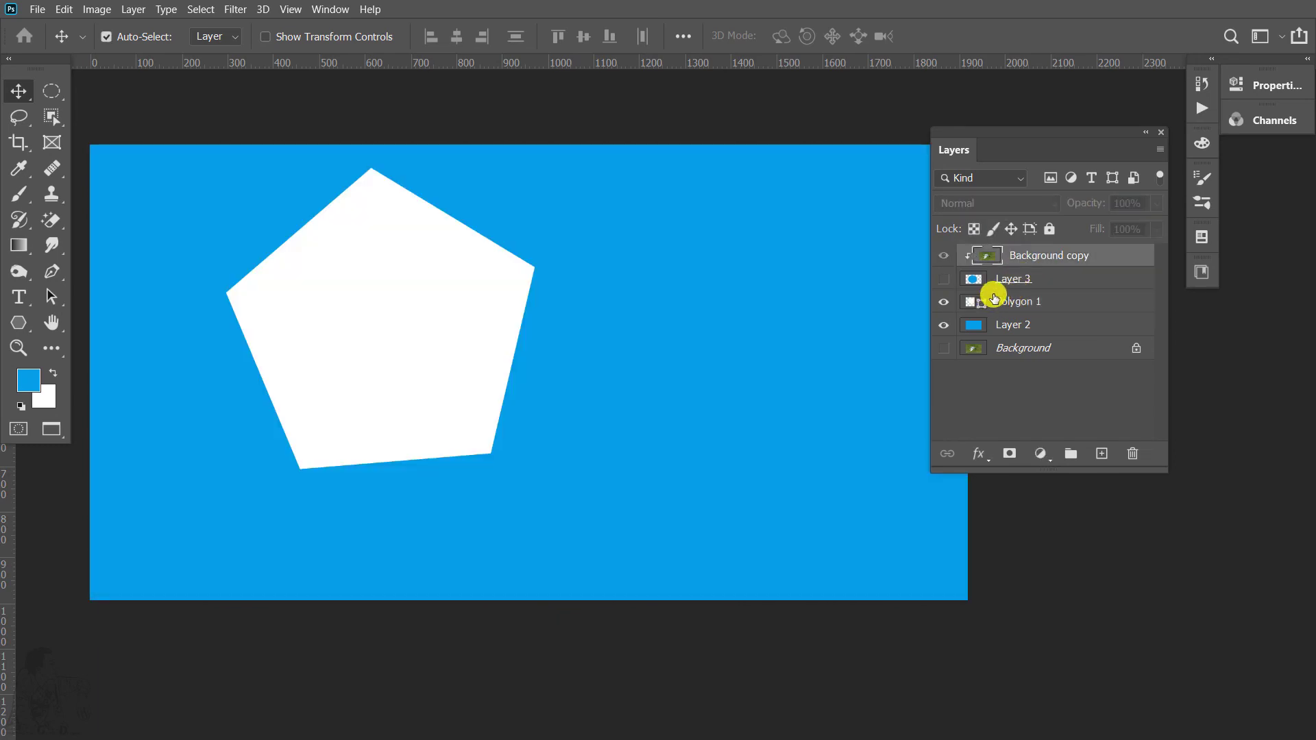
Step: Move the Background copy photo down to sit directly above Polygon 1
{"action": "left_click", "coordinate": [996, 303]}
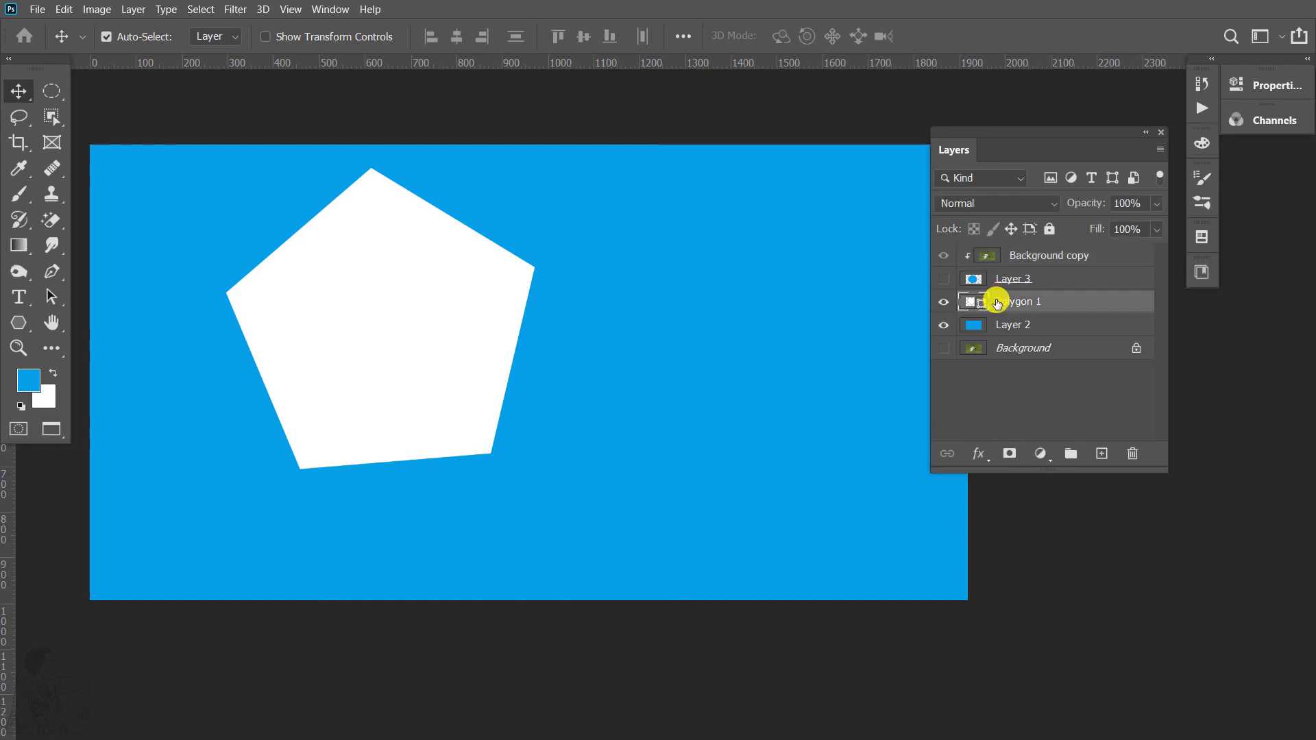
{"action": "left_click_drag", "start_coordinate": [996, 302], "coordinate": [1043, 269]}
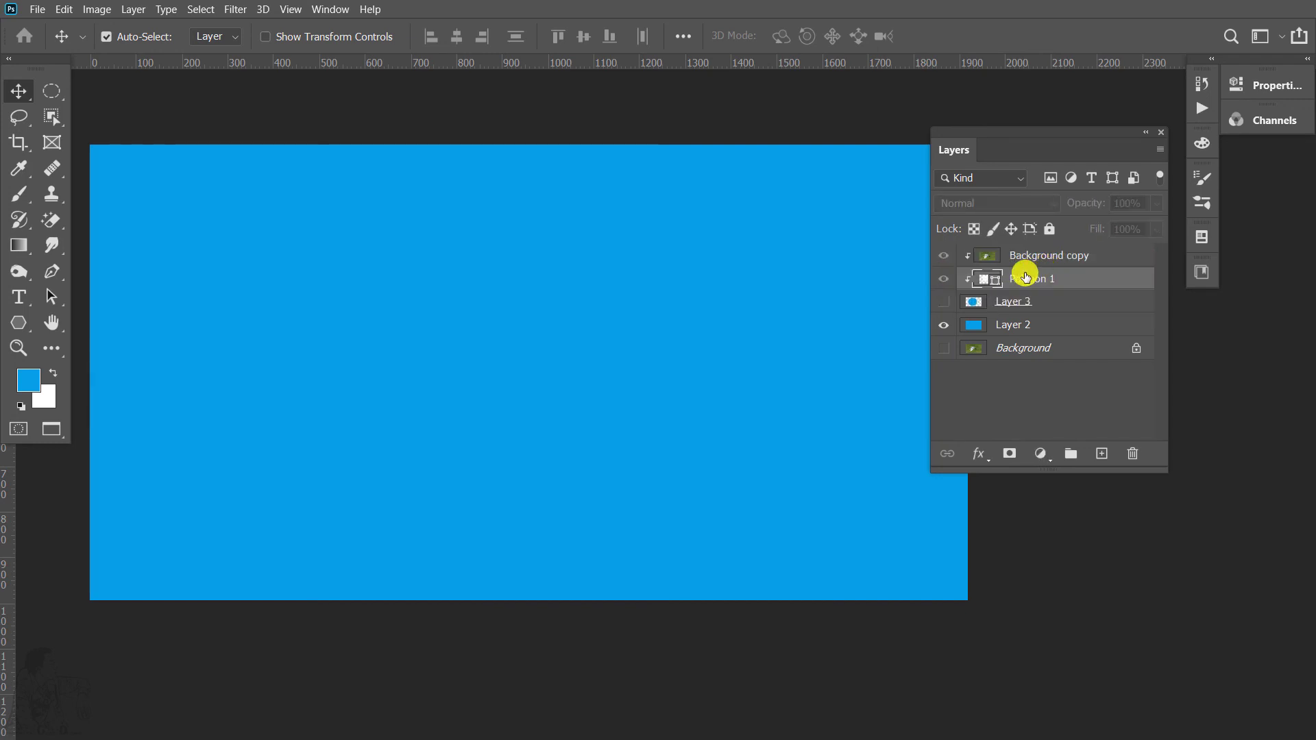
{"action": "key", "text": "ctrl+z"}
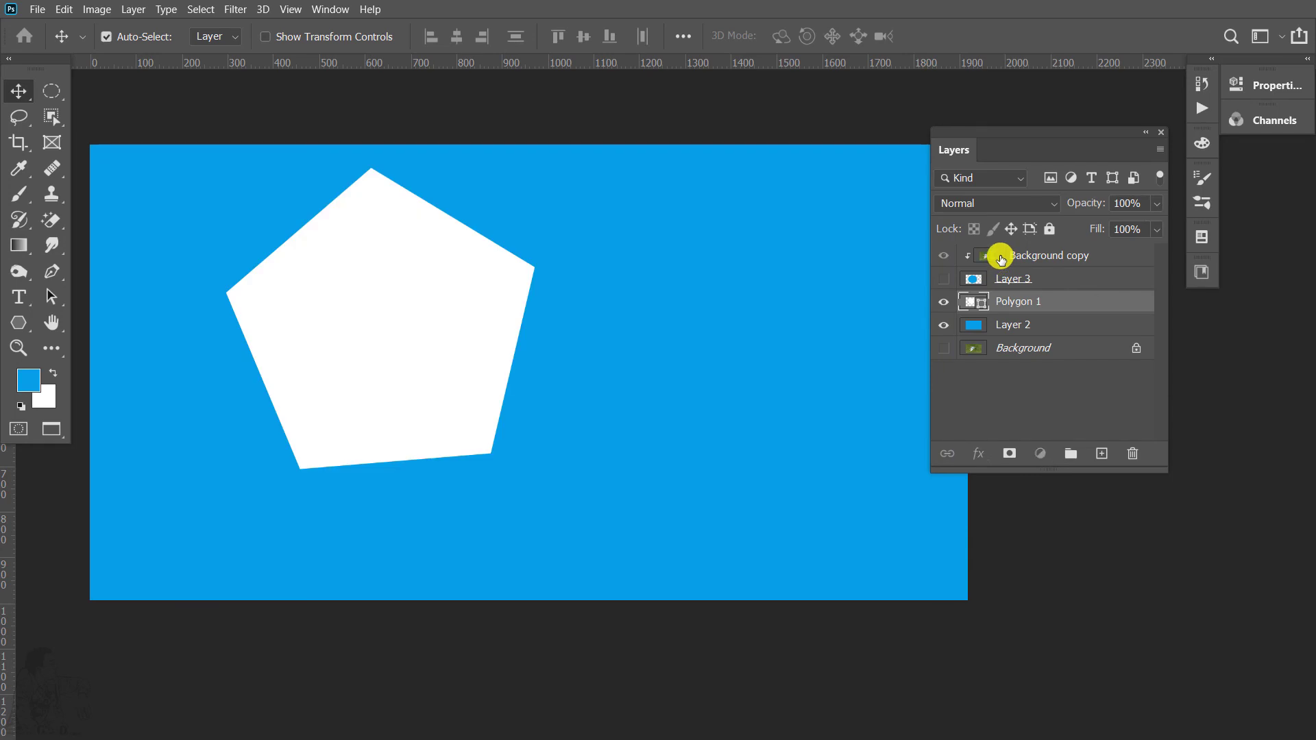
{"action": "left_click_drag", "start_coordinate": [993, 255], "coordinate": [1006, 291]}
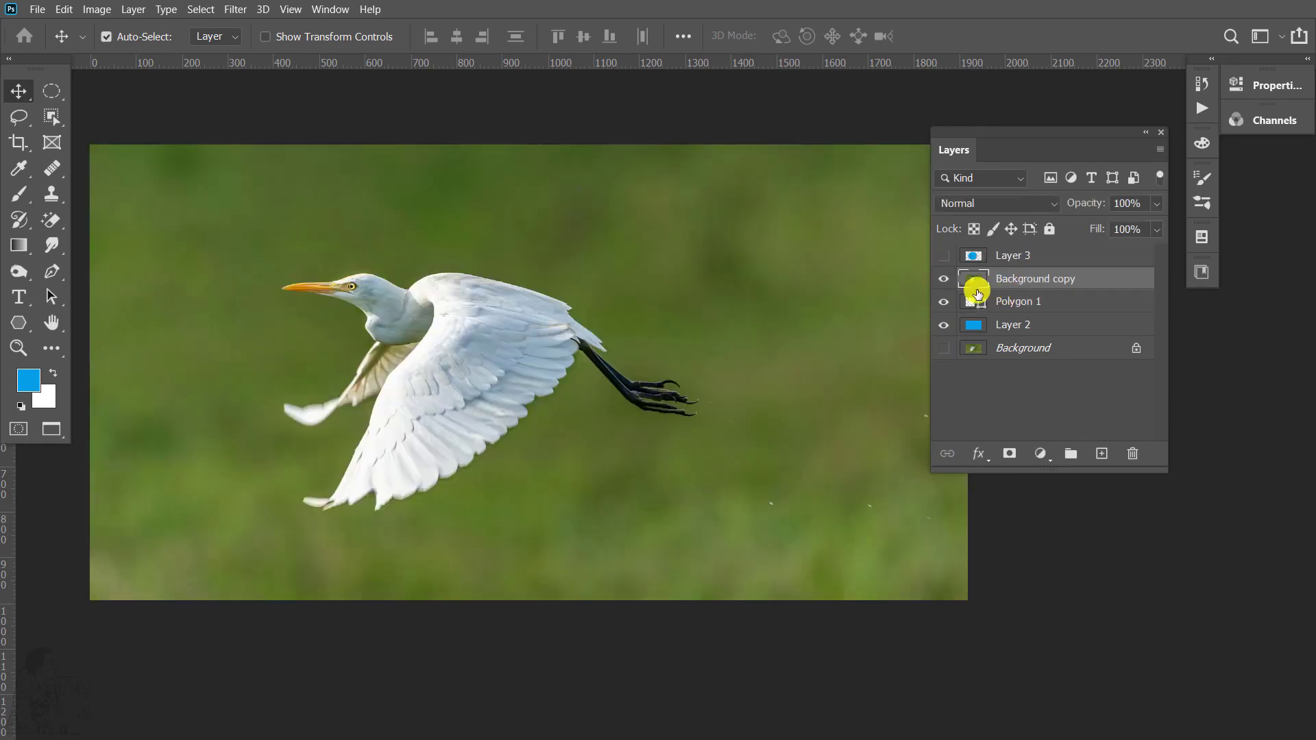
Step: Clip the egret copy into the Polygon 1 pentagon and nudge the bird up inside it
{"action": "right_click", "coordinate": [1033, 274]}
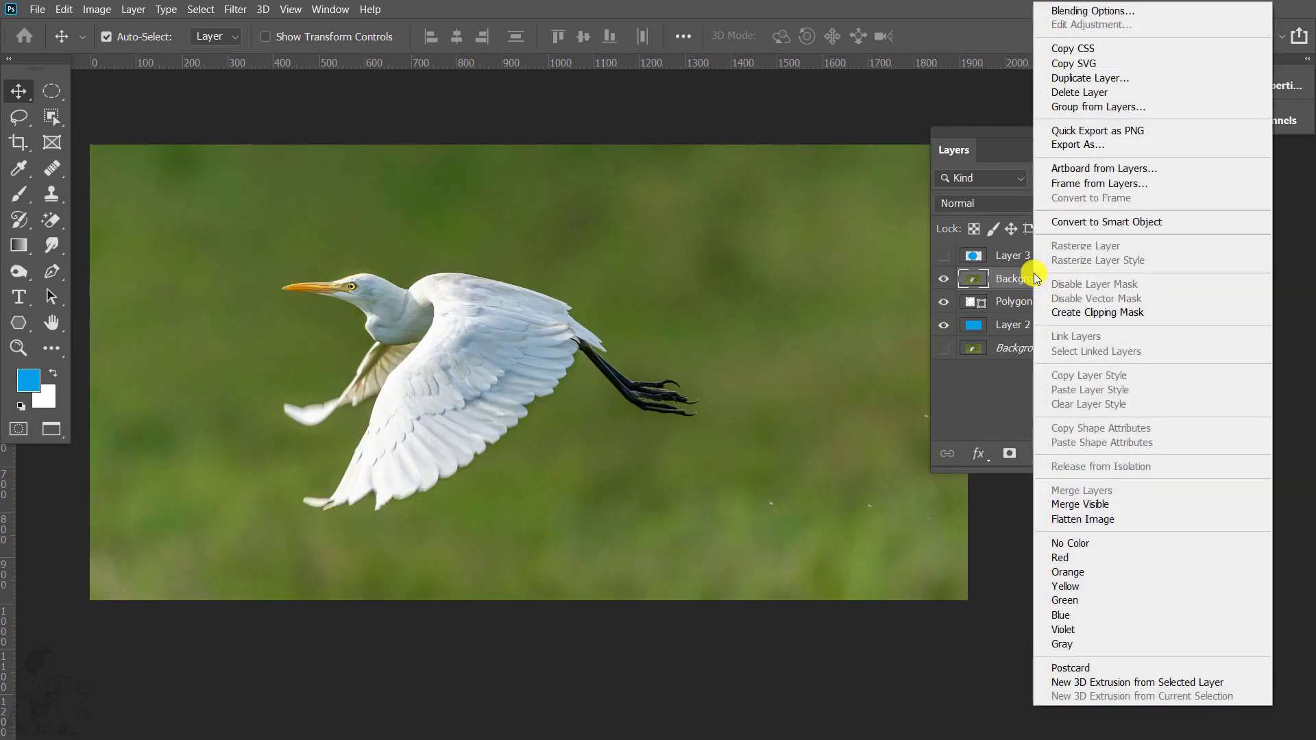
{"action": "left_click", "coordinate": [1104, 312]}
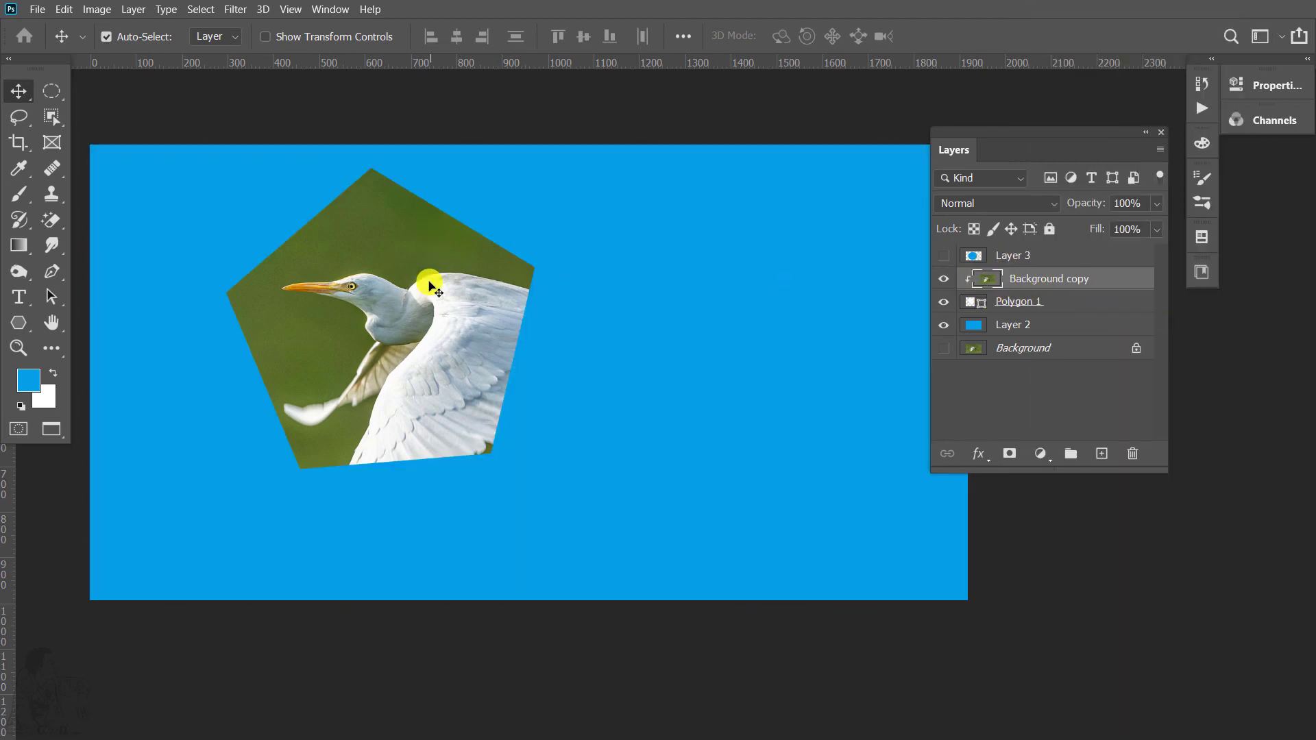
{"action": "left_click_drag", "start_coordinate": [385, 312], "coordinate": [396, 317]}
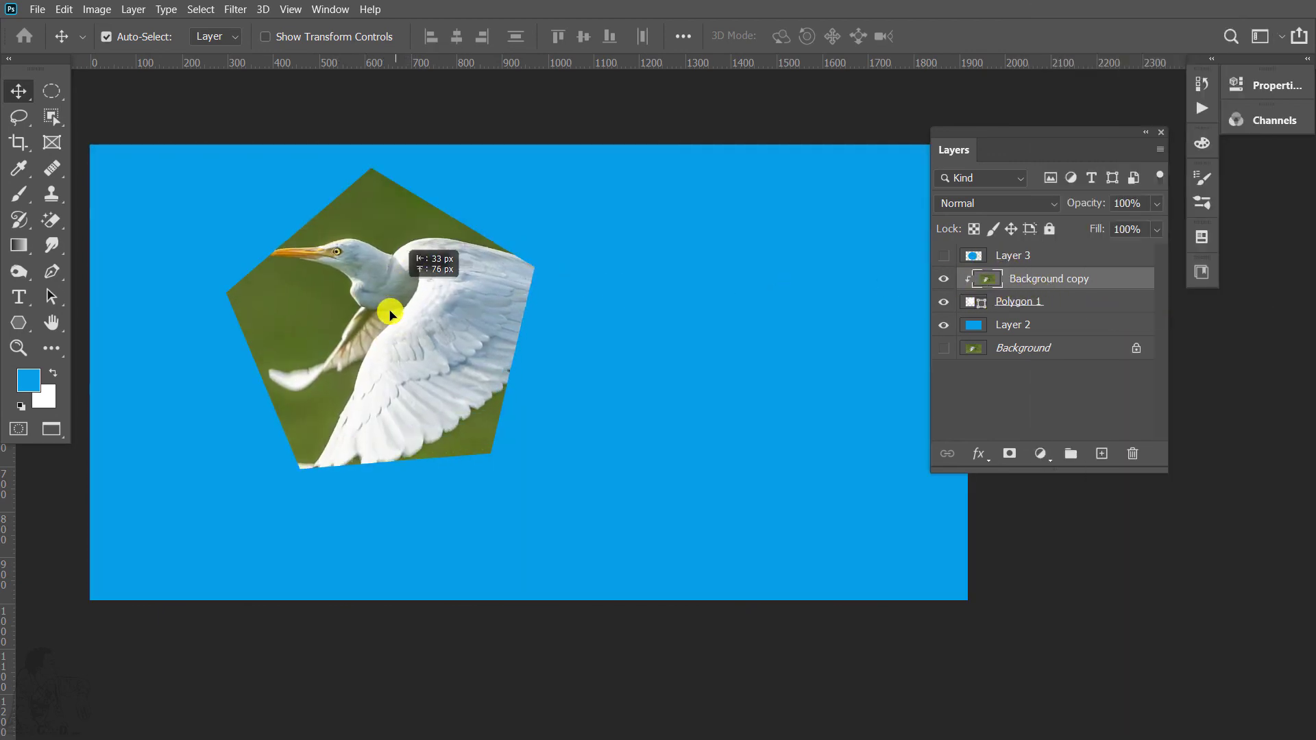
{"action": "left_click_drag", "start_coordinate": [396, 316], "coordinate": [395, 309]}
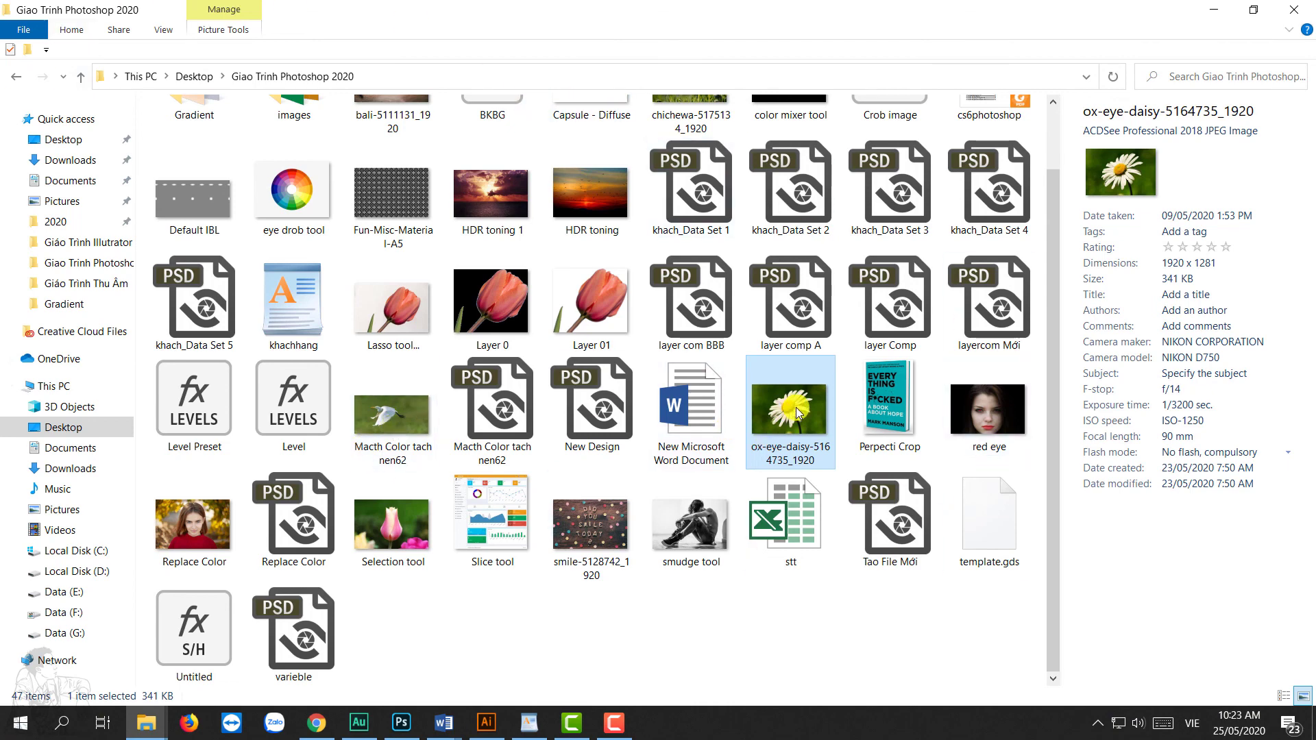
Step: Place ox-eye-daisy-5164735_1920 from Explorer into the document and commit it
{"action": "mouse_move", "coordinate": [797, 412]}
{"action": "left_mouse_down"}
{"action": "mouse_move", "coordinate": [438, 622]}
{"action": "mouse_move", "coordinate": [589, 356]}
{"action": "left_mouse_up"}
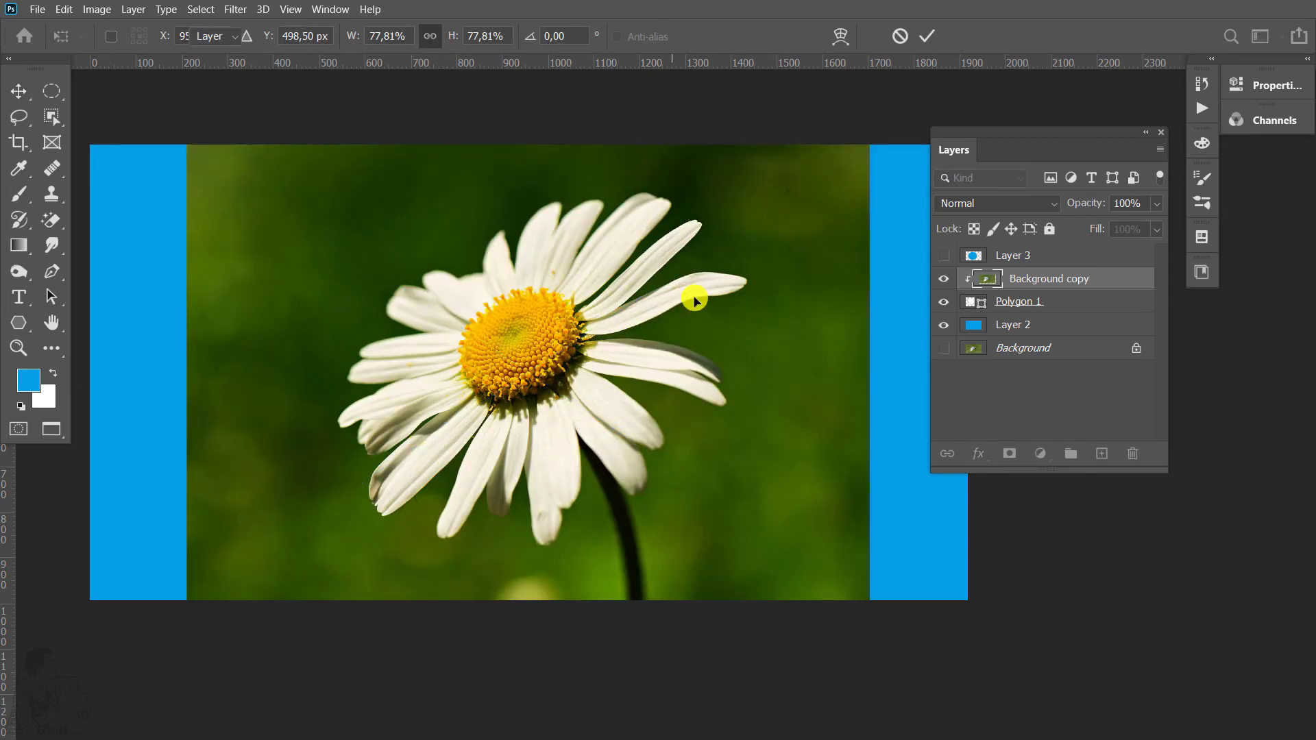
{"action": "key", "text": "Return"}
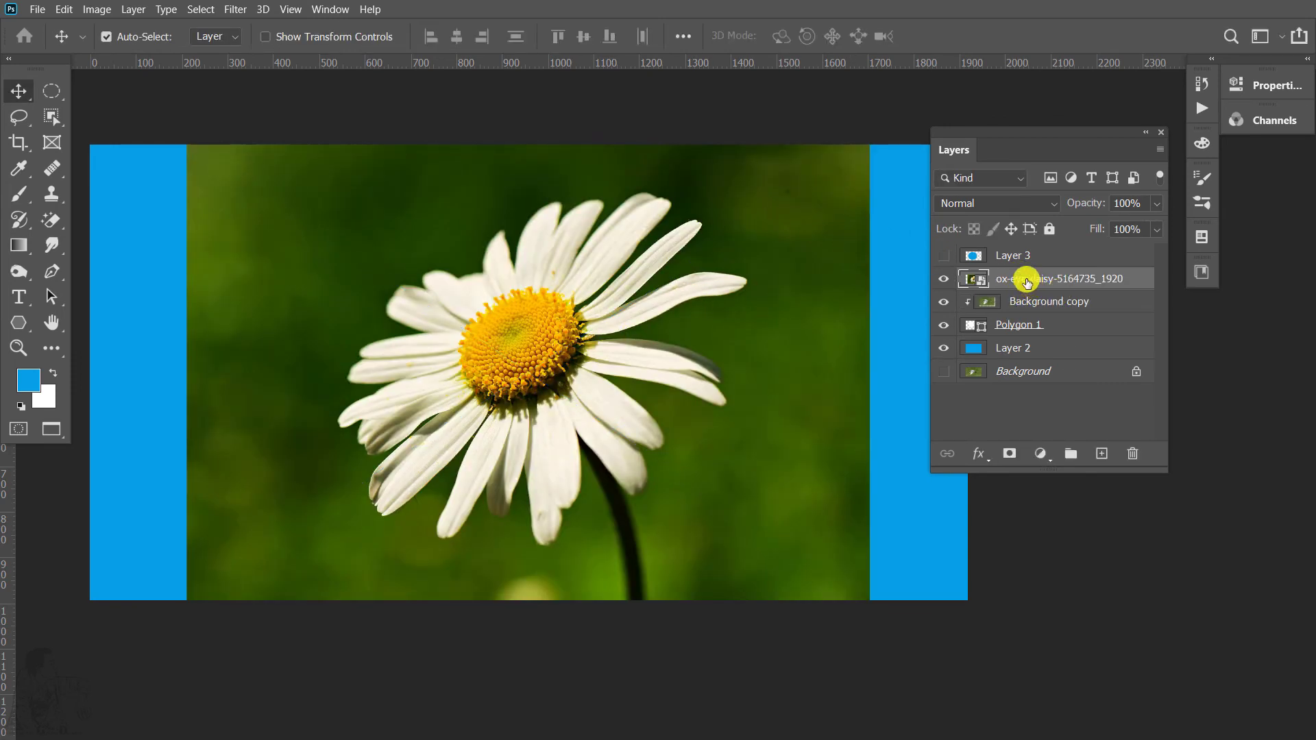
Step: Move the daisy layer beneath the hidden egret copy and center its flower in the pentagon
{"action": "left_click_drag", "start_coordinate": [1028, 281], "coordinate": [1049, 314]}
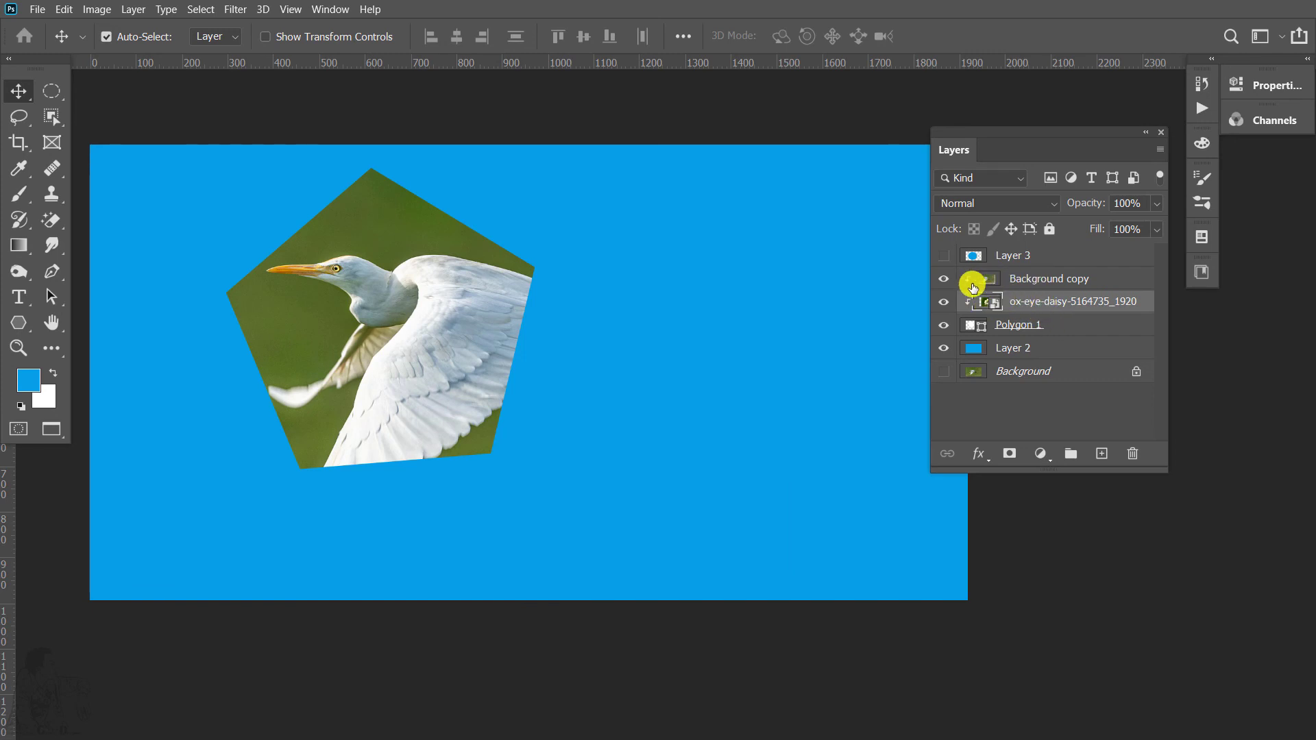
{"action": "key", "text": "ctrl"}
{"action": "left_click_drag", "start_coordinate": [1017, 287], "coordinate": [1028, 312]}
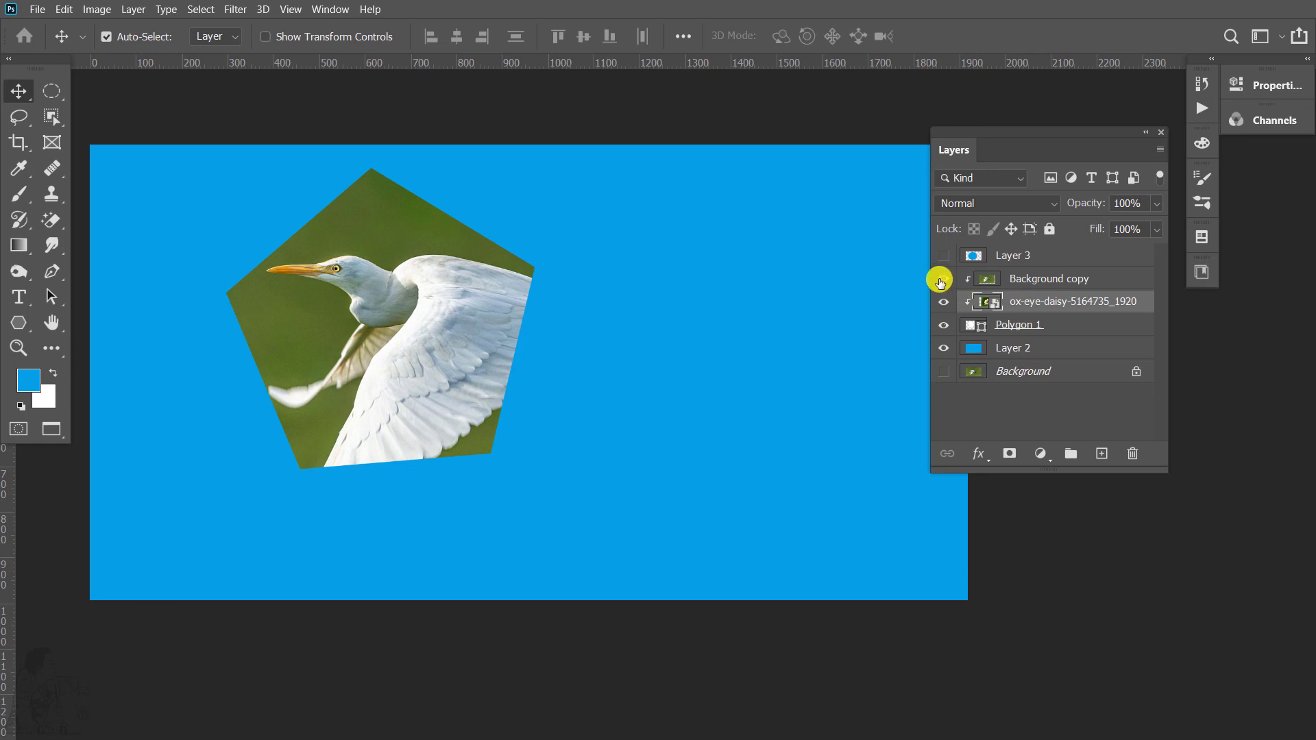
{"action": "left_click", "coordinate": [939, 282]}
{"action": "left_click_drag", "start_coordinate": [469, 323], "coordinate": [336, 312]}
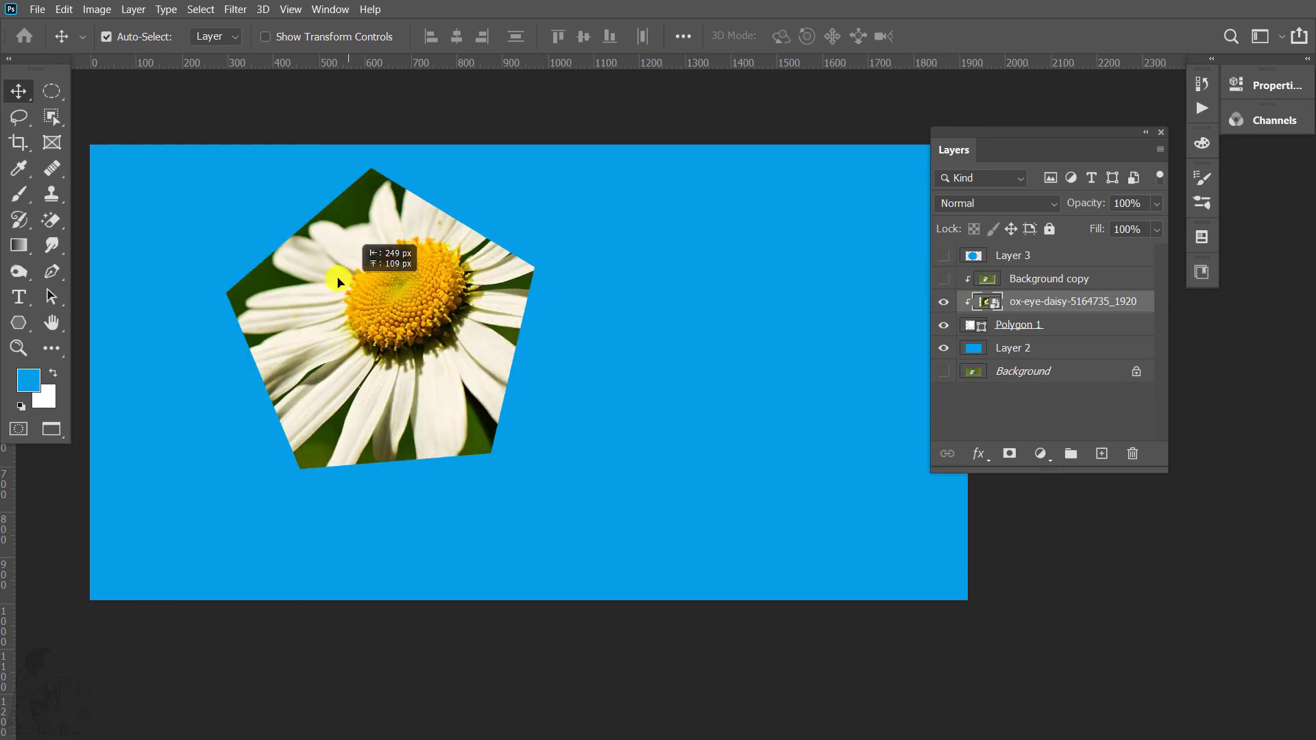
Step: Scale the daisy photo to about 56% and reposition it inside the pentagon
{"action": "key", "text": "ctrl+t"}
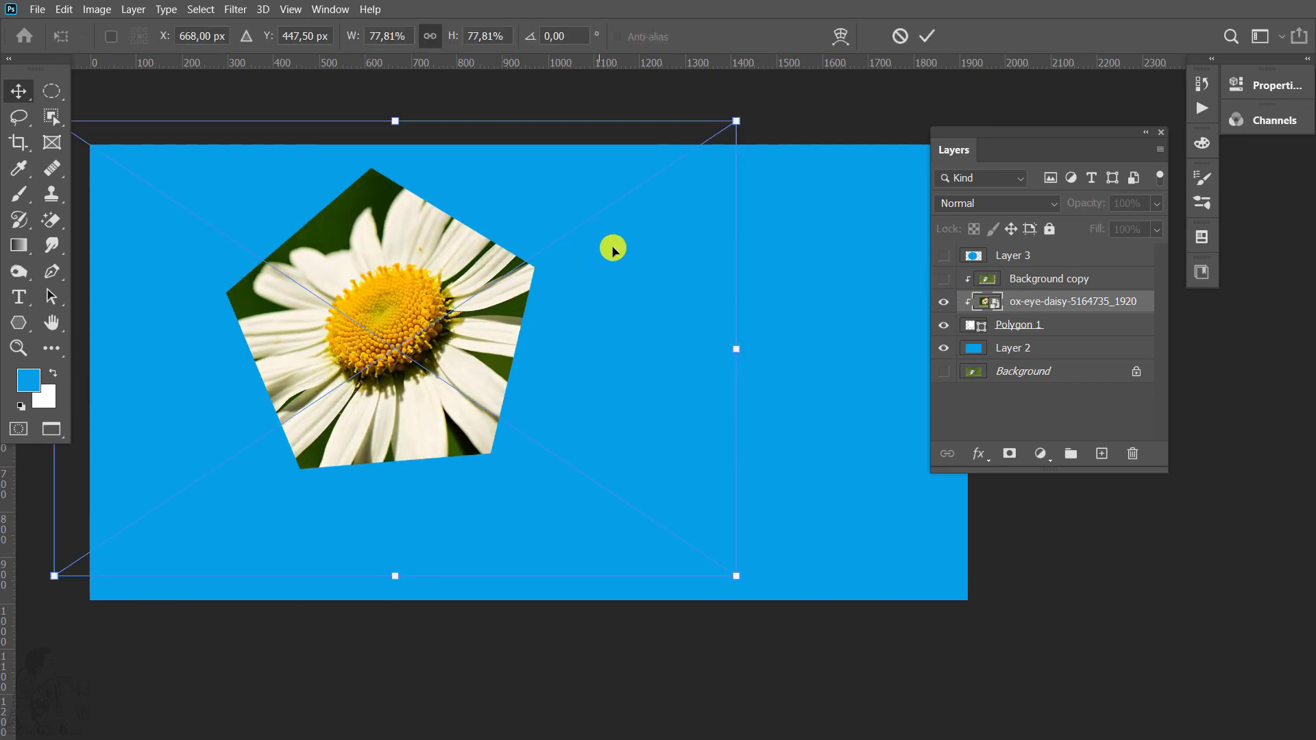
{"action": "left_click_drag", "start_coordinate": [725, 129], "coordinate": [531, 261]}
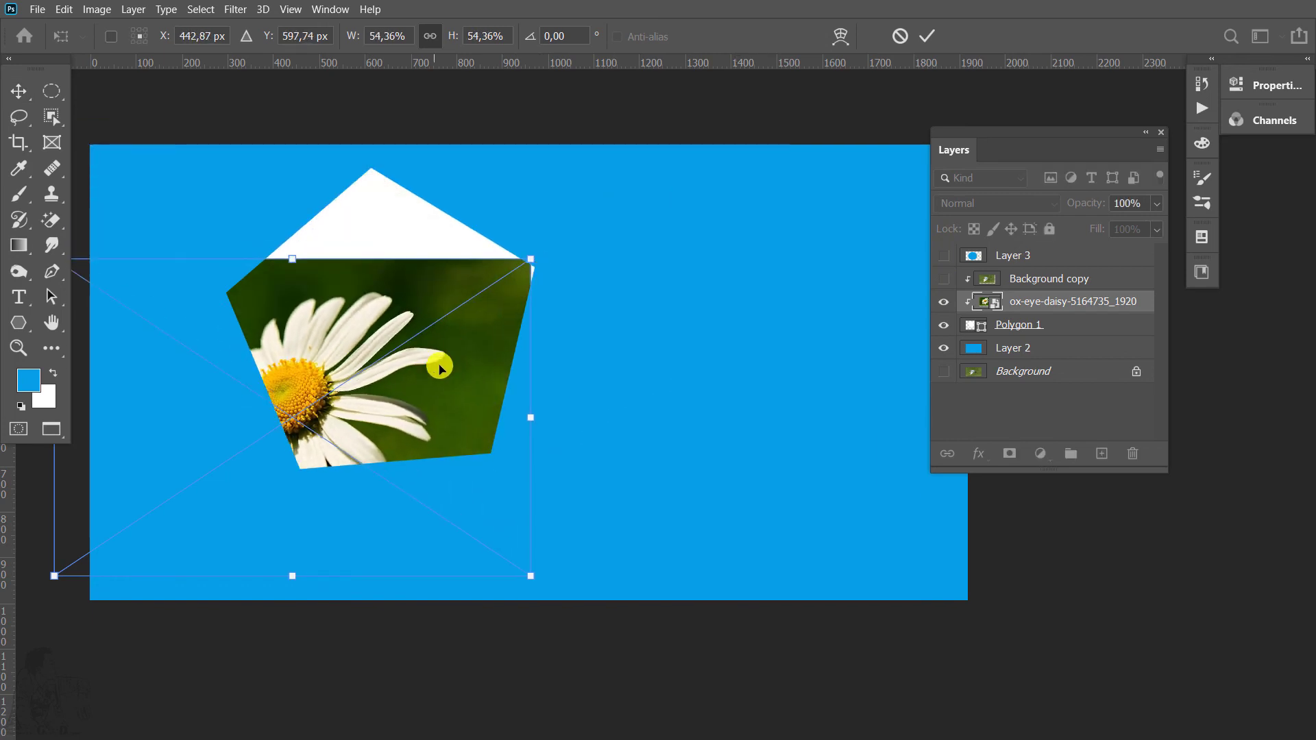
{"action": "mouse_move", "coordinate": [434, 373]}
{"action": "left_mouse_down"}
{"action": "mouse_move", "coordinate": [531, 269]}
{"action": "mouse_move", "coordinate": [520, 278]}
{"action": "left_mouse_up"}
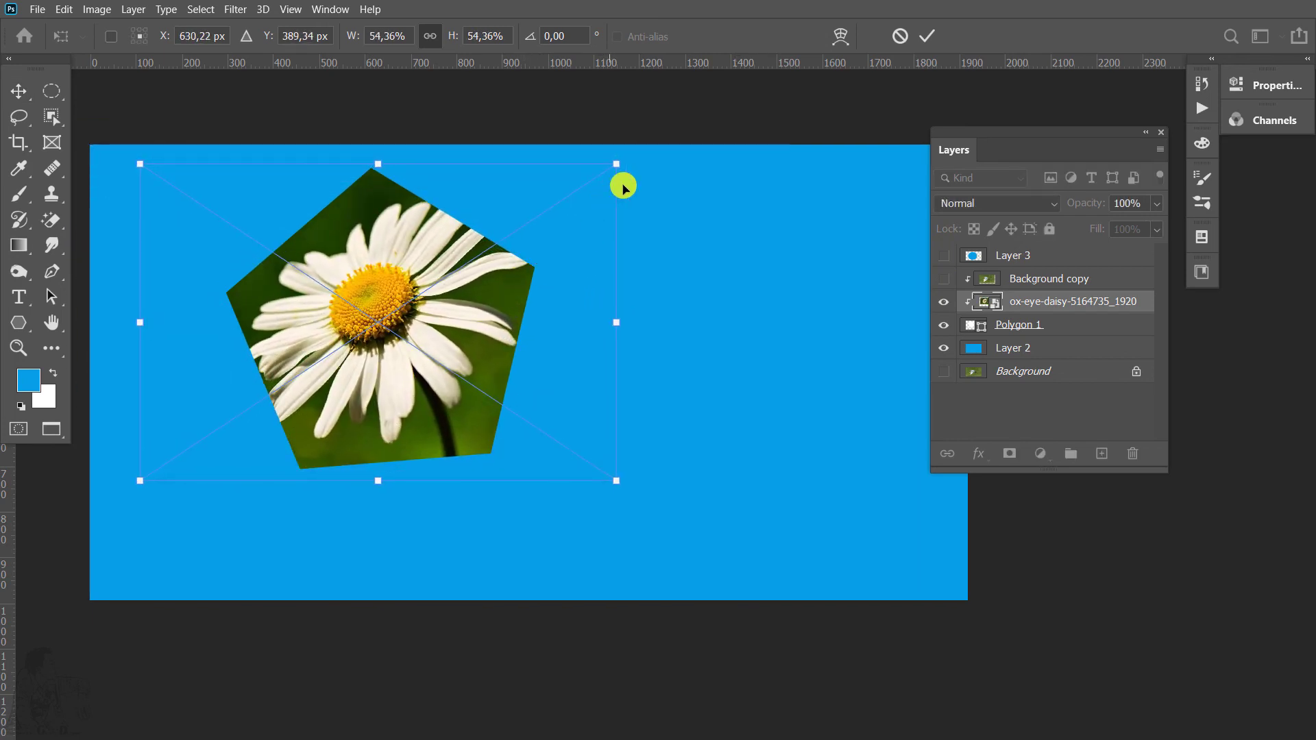
{"action": "left_click_drag", "start_coordinate": [618, 163], "coordinate": [506, 297]}
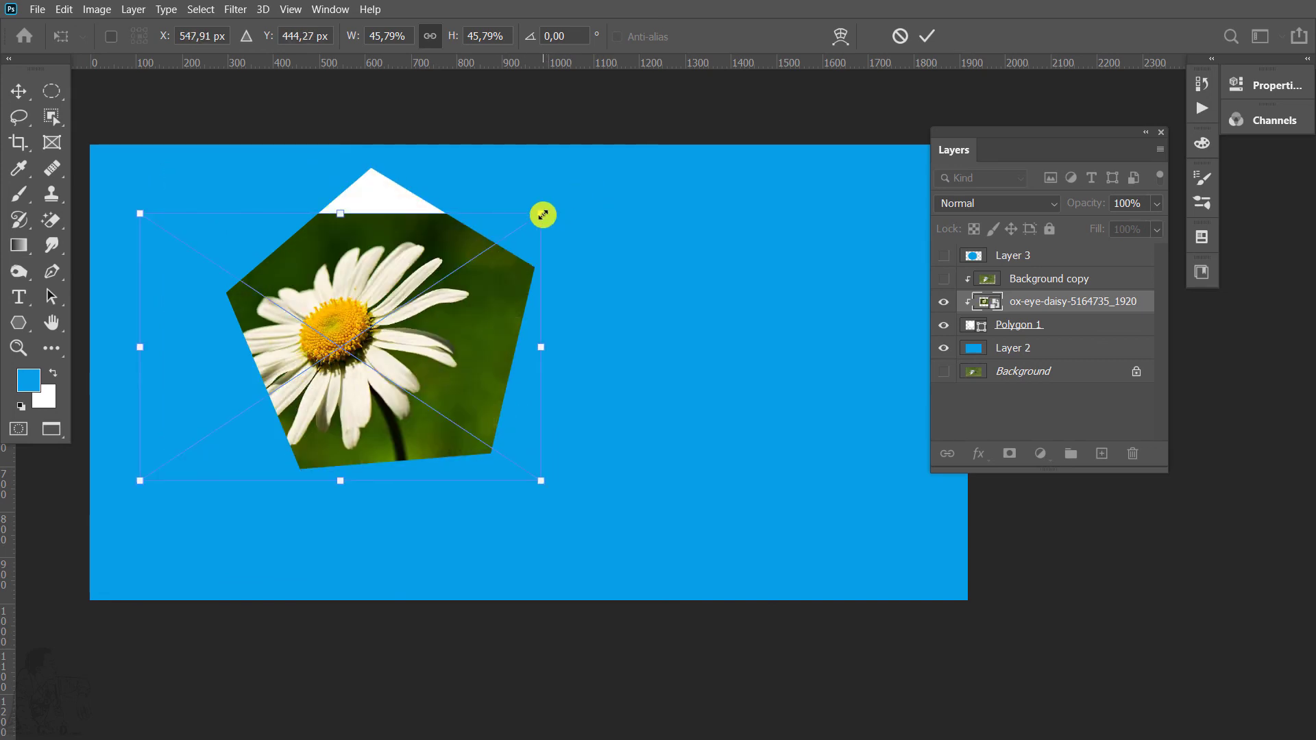
{"action": "left_click_drag", "start_coordinate": [543, 215], "coordinate": [620, 137]}
{"action": "left_click_drag", "start_coordinate": [470, 282], "coordinate": [455, 296]}
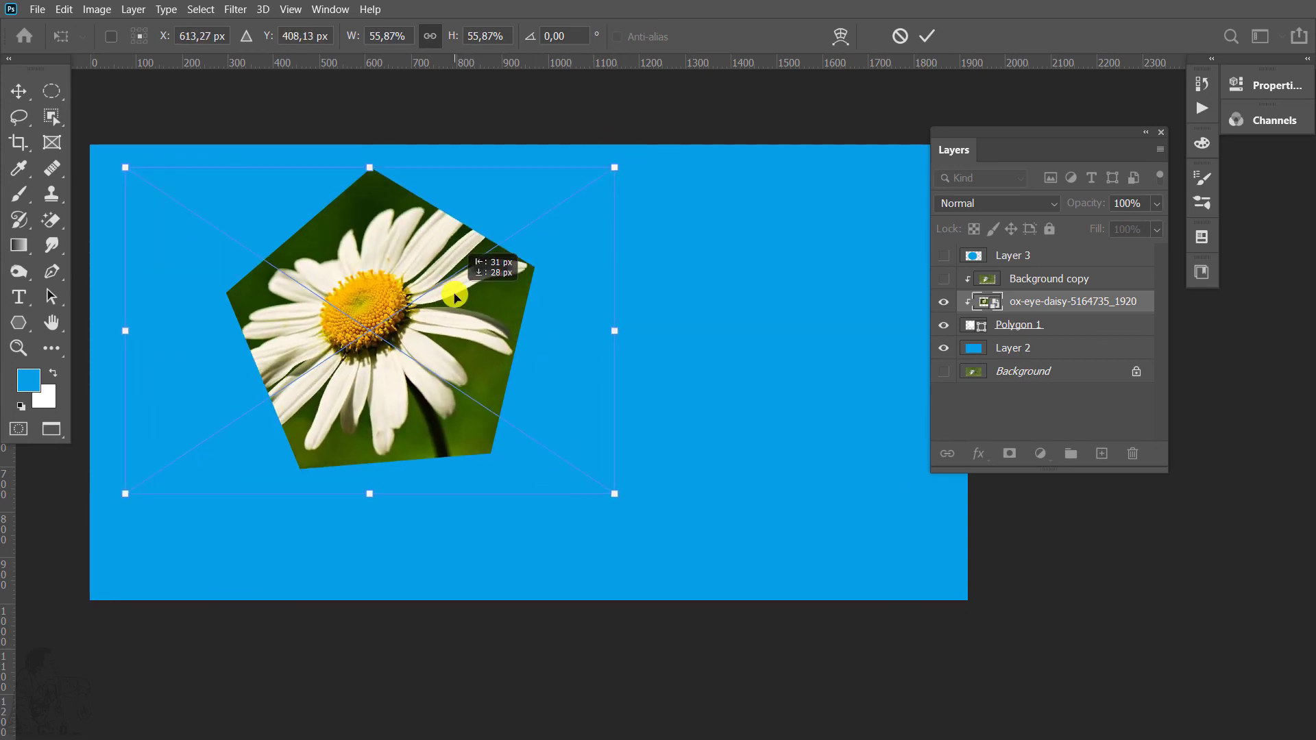
{"action": "key", "text": "Return"}
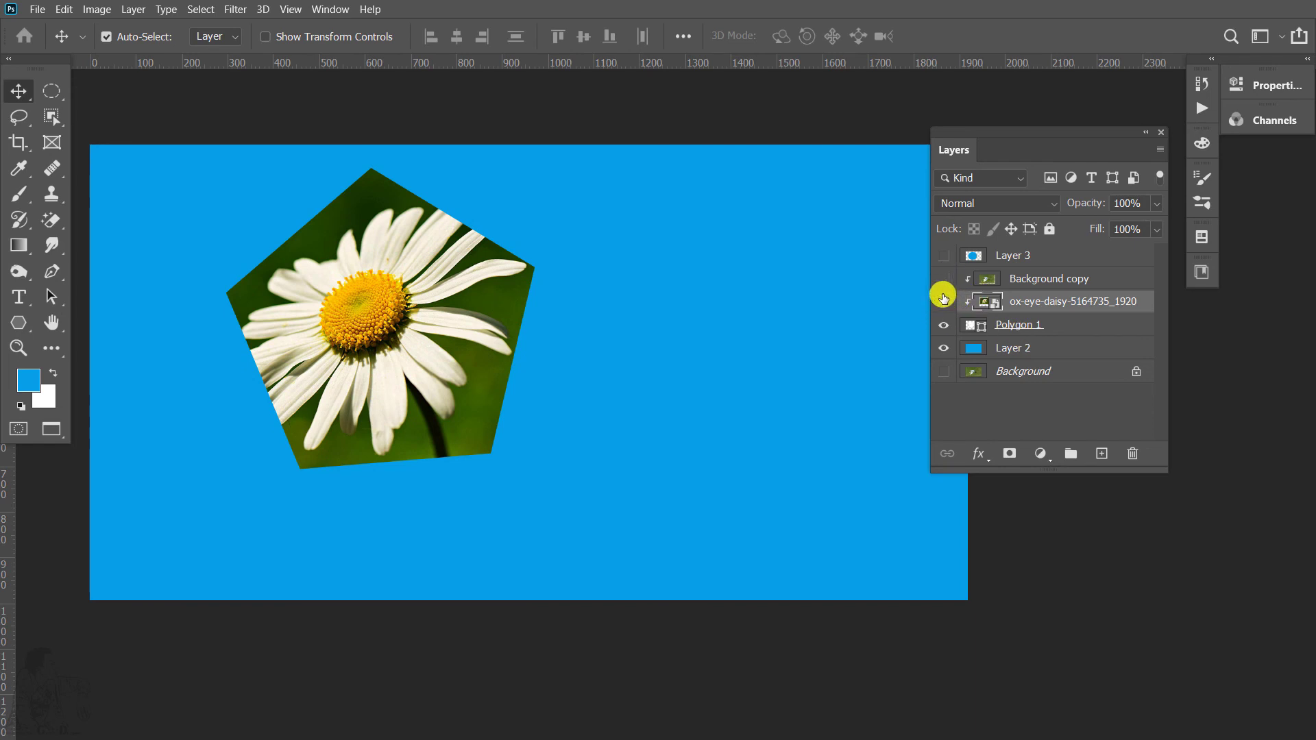
Step: Move the egret copy left, release its clipping mask and hide it
{"action": "left_click", "coordinate": [943, 301]}
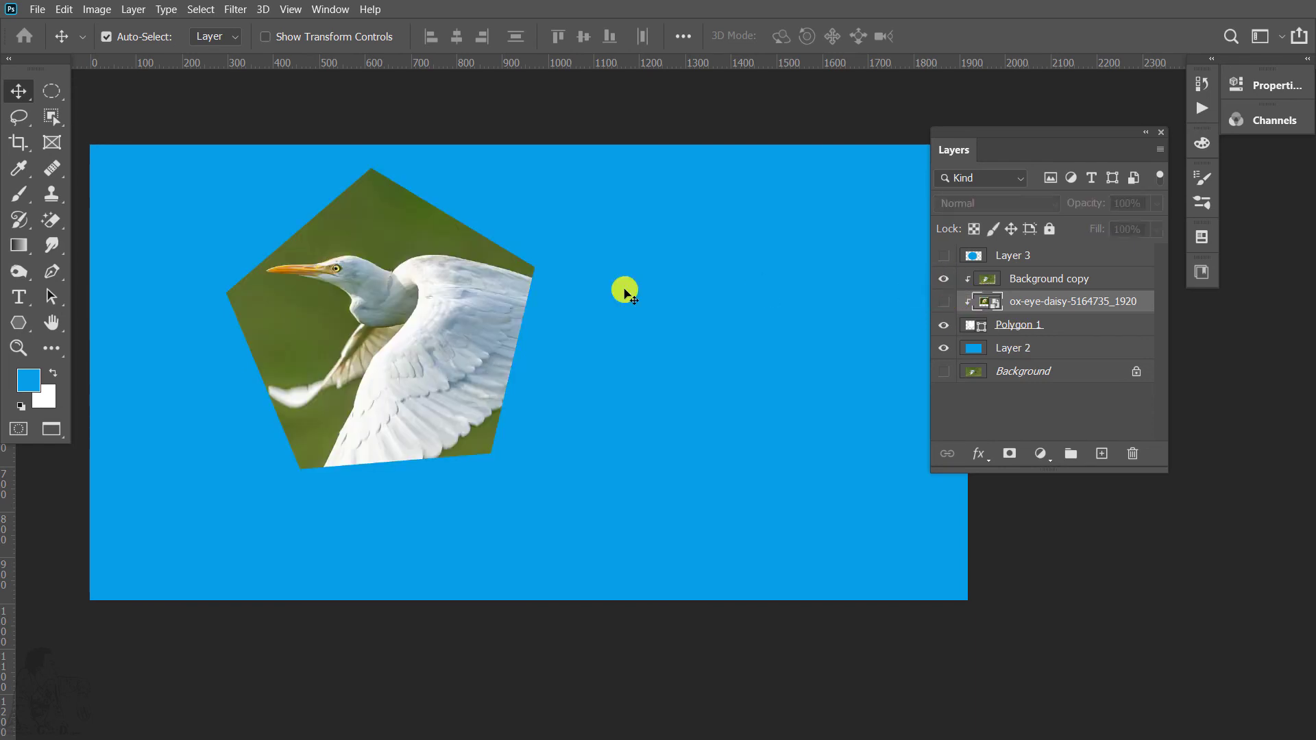
{"action": "left_click_drag", "start_coordinate": [476, 316], "coordinate": [444, 327]}
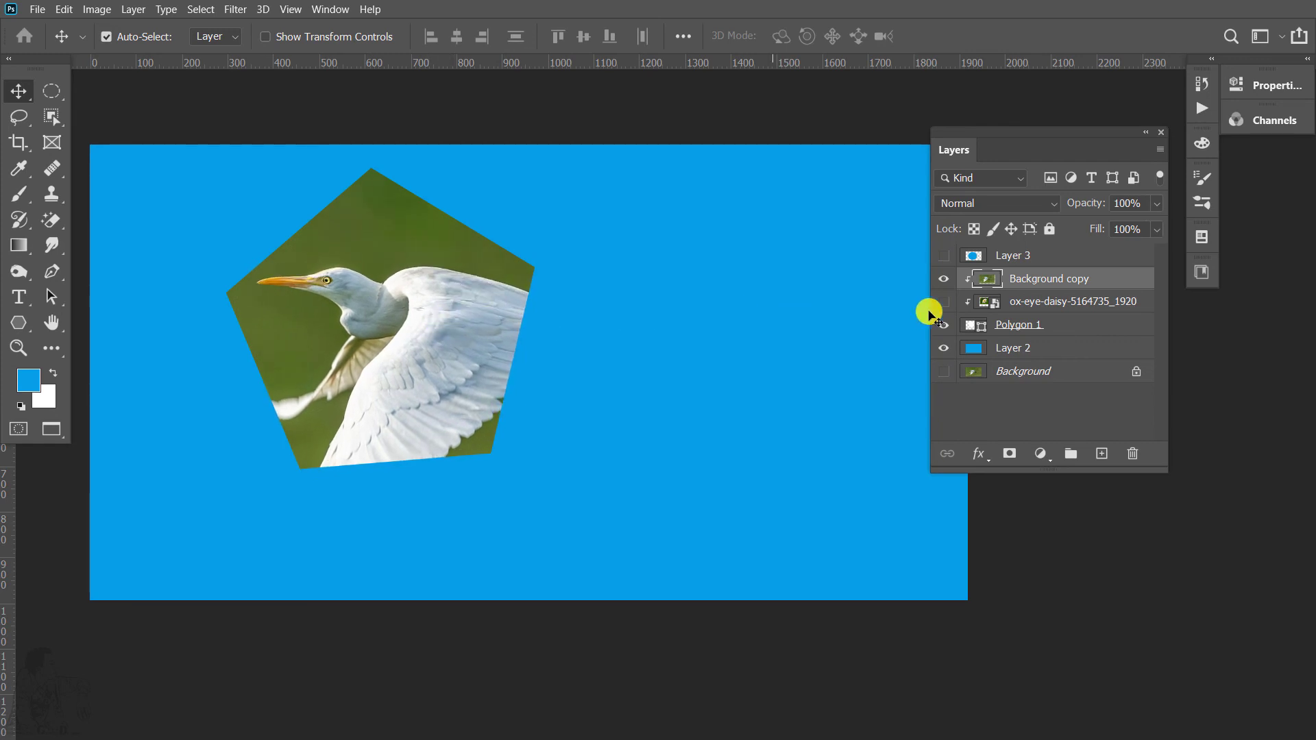
{"action": "right_click", "coordinate": [1043, 281]}
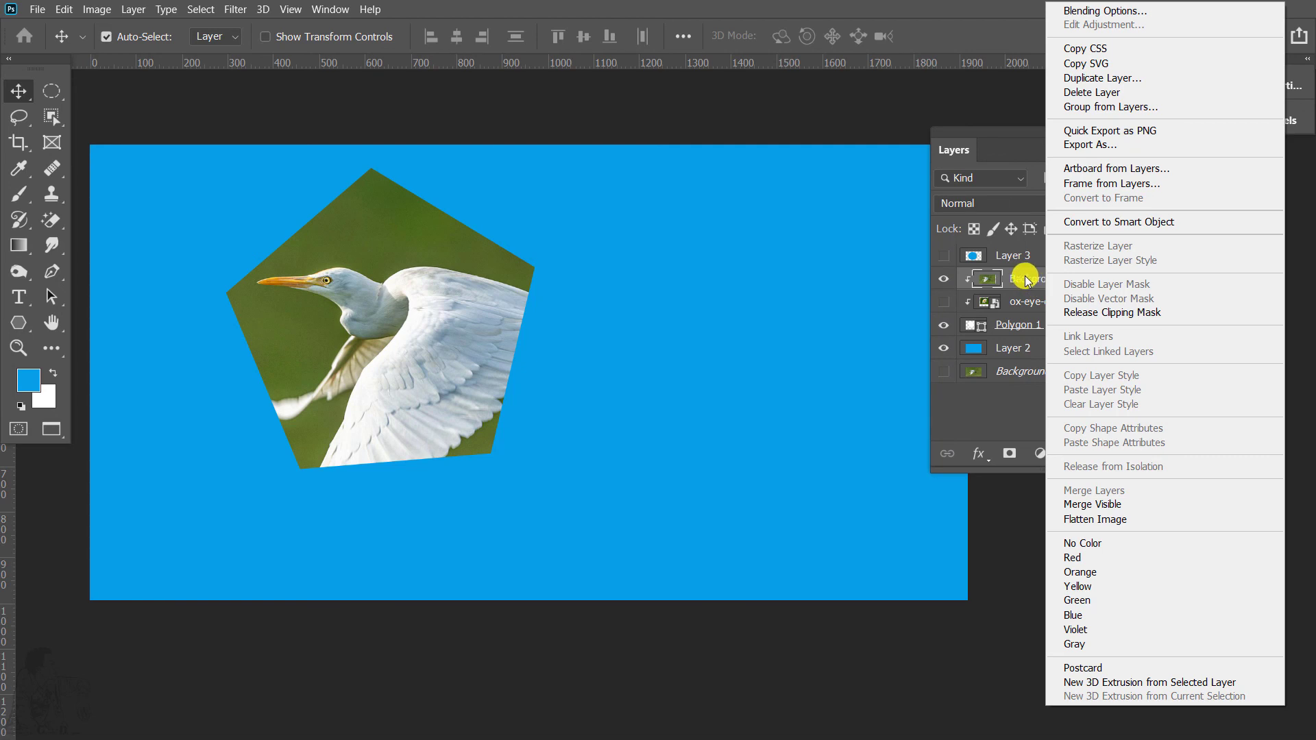
{"action": "left_click", "coordinate": [1136, 316]}
{"action": "left_click", "coordinate": [1005, 308]}
Step: Show the daisy layer, re-clip it into the pentagon and nudge it right
{"action": "left_click", "coordinate": [943, 302]}
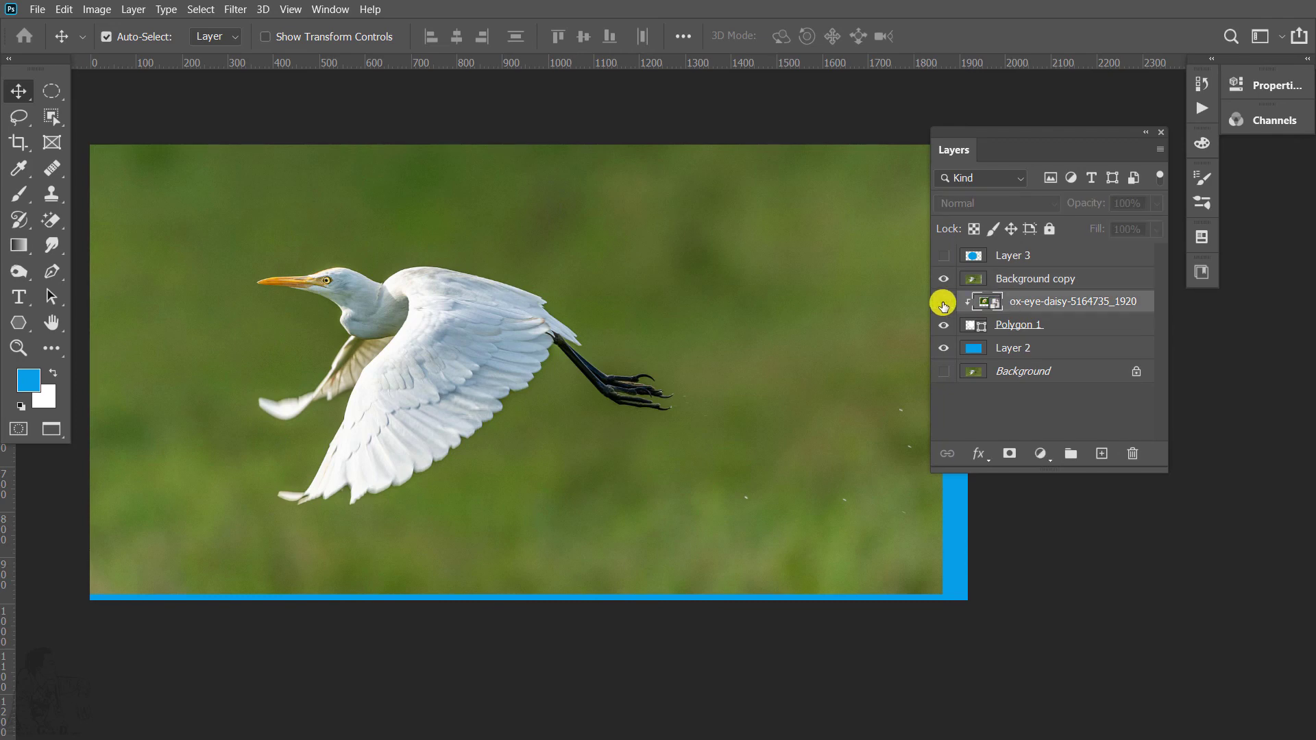
{"action": "left_click", "coordinate": [943, 279]}
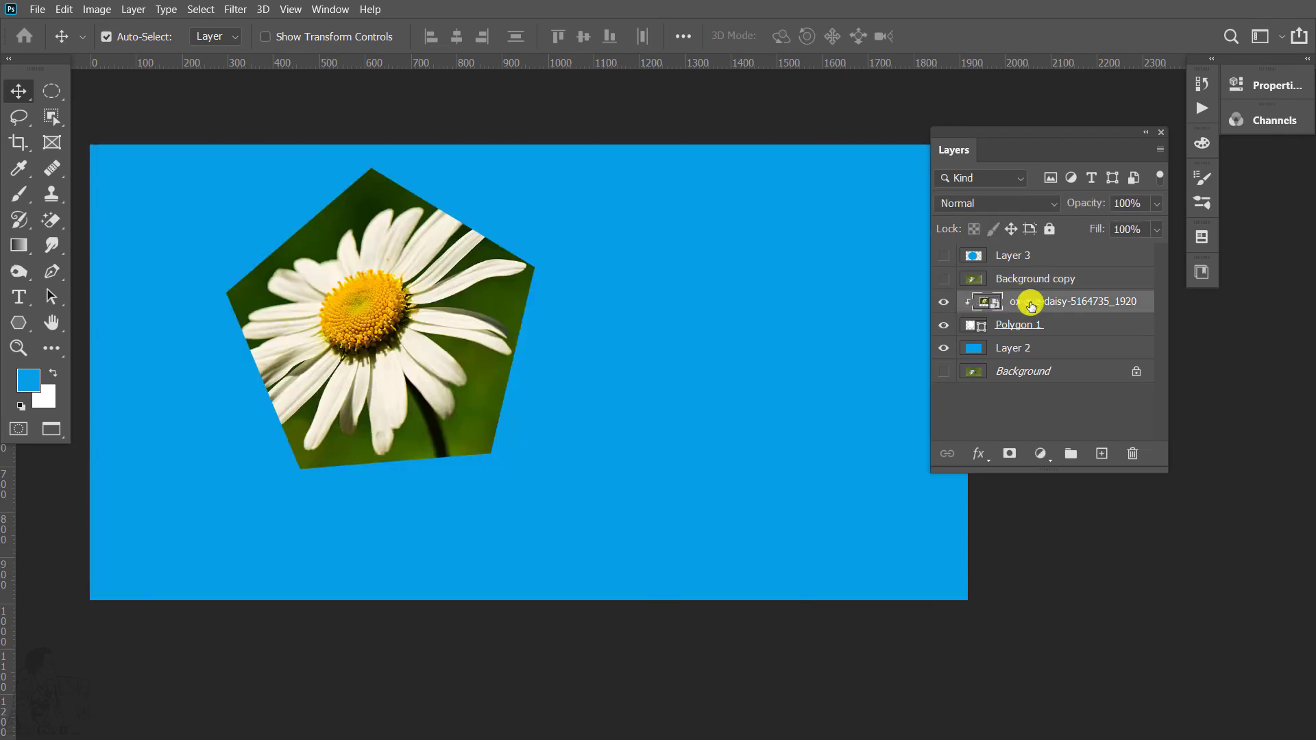
{"action": "right_click", "coordinate": [1028, 302]}
{"action": "left_click", "coordinate": [1093, 369]}
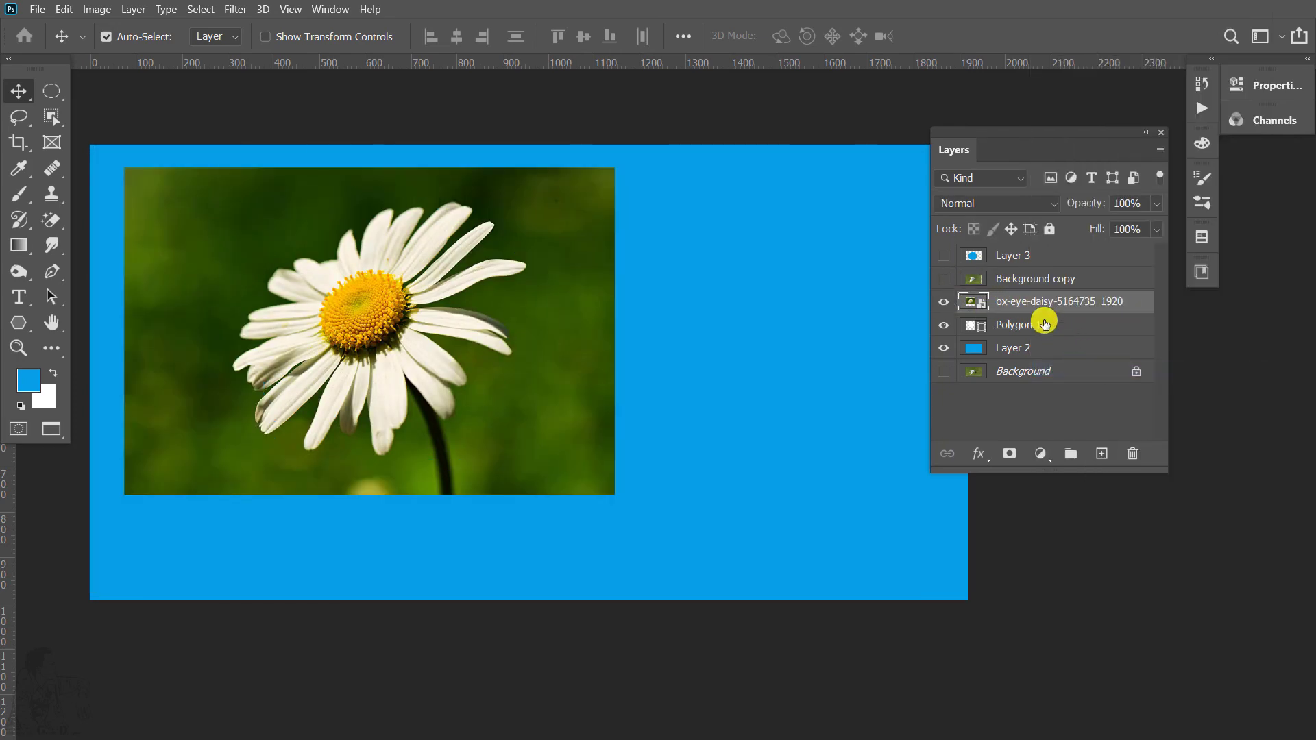
{"action": "right_click", "coordinate": [1026, 302]}
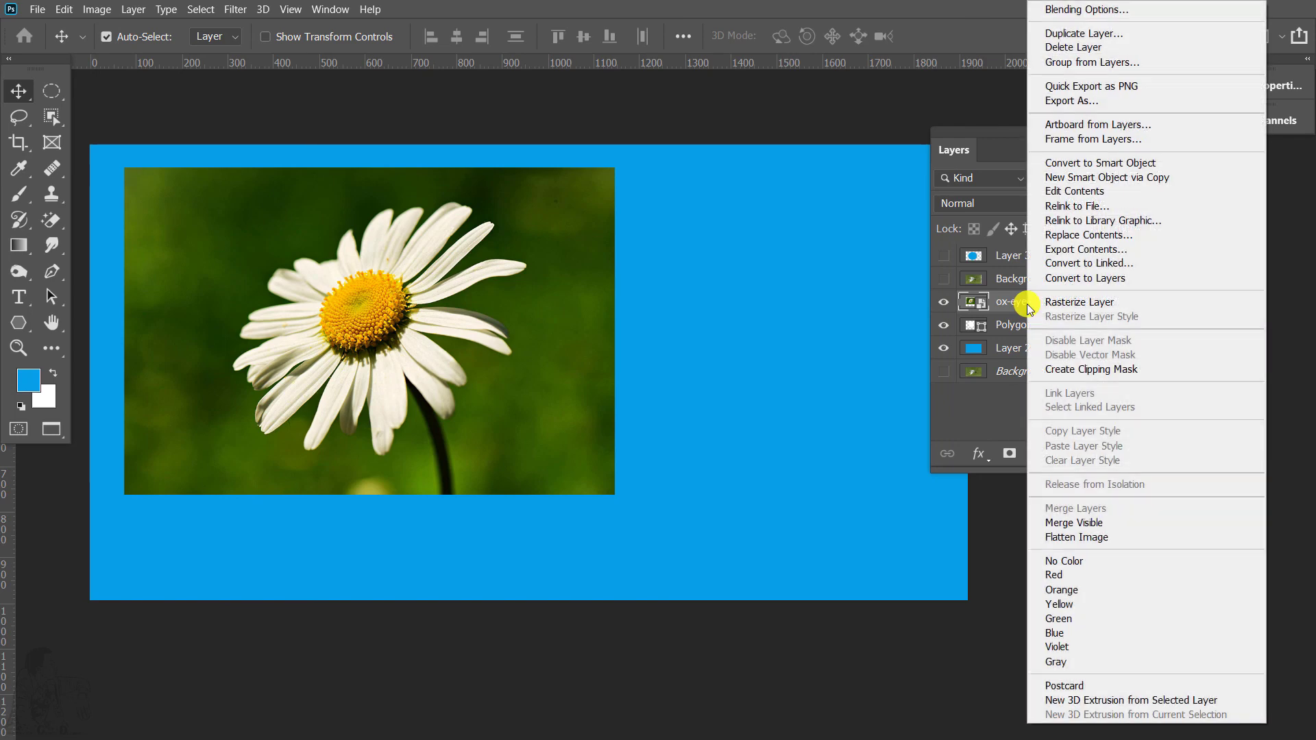
{"action": "left_click", "coordinate": [1075, 370]}
{"action": "mouse_move", "coordinate": [429, 334]}
{"action": "left_mouse_down"}
{"action": "mouse_move", "coordinate": [455, 319]}
{"action": "mouse_move", "coordinate": [446, 346]}
{"action": "mouse_move", "coordinate": [444, 336]}
{"action": "left_mouse_up"}
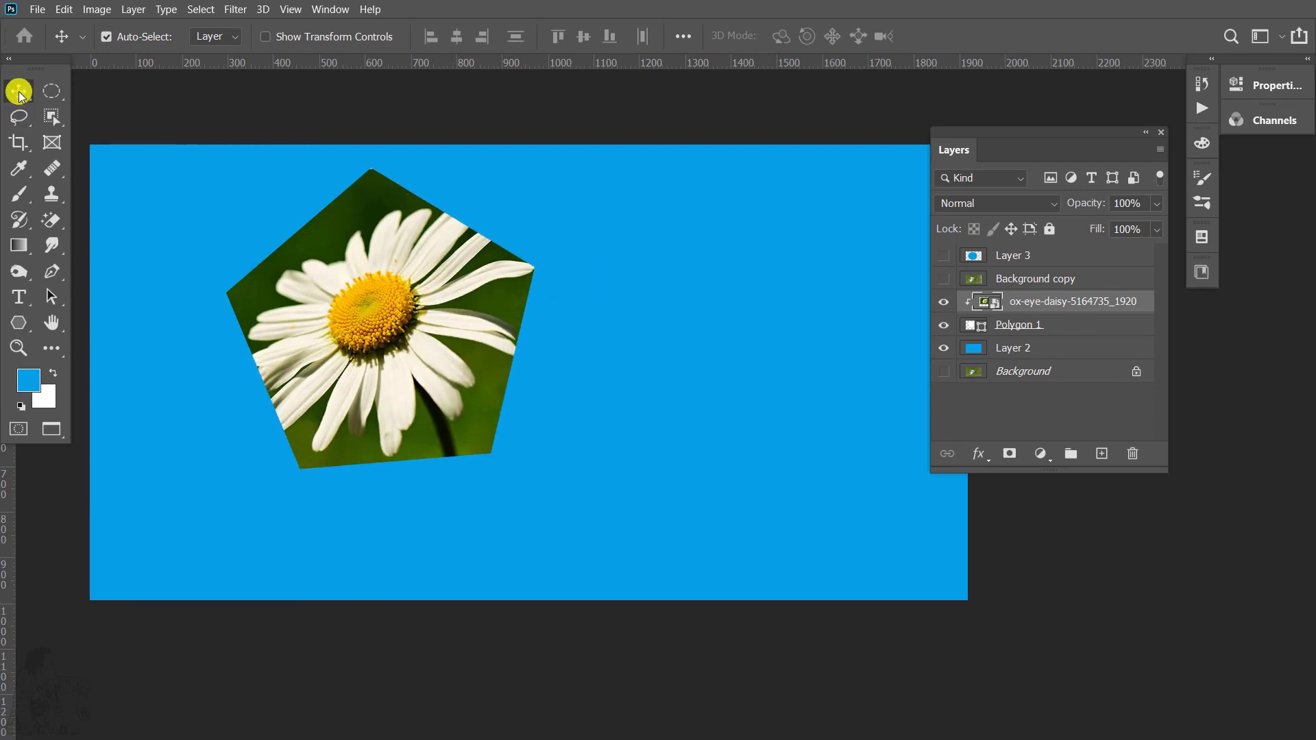
Step: Nudge the Polygon 1 pentagon path slightly right with the Path Selection Tool
{"action": "left_click", "coordinate": [20, 93]}
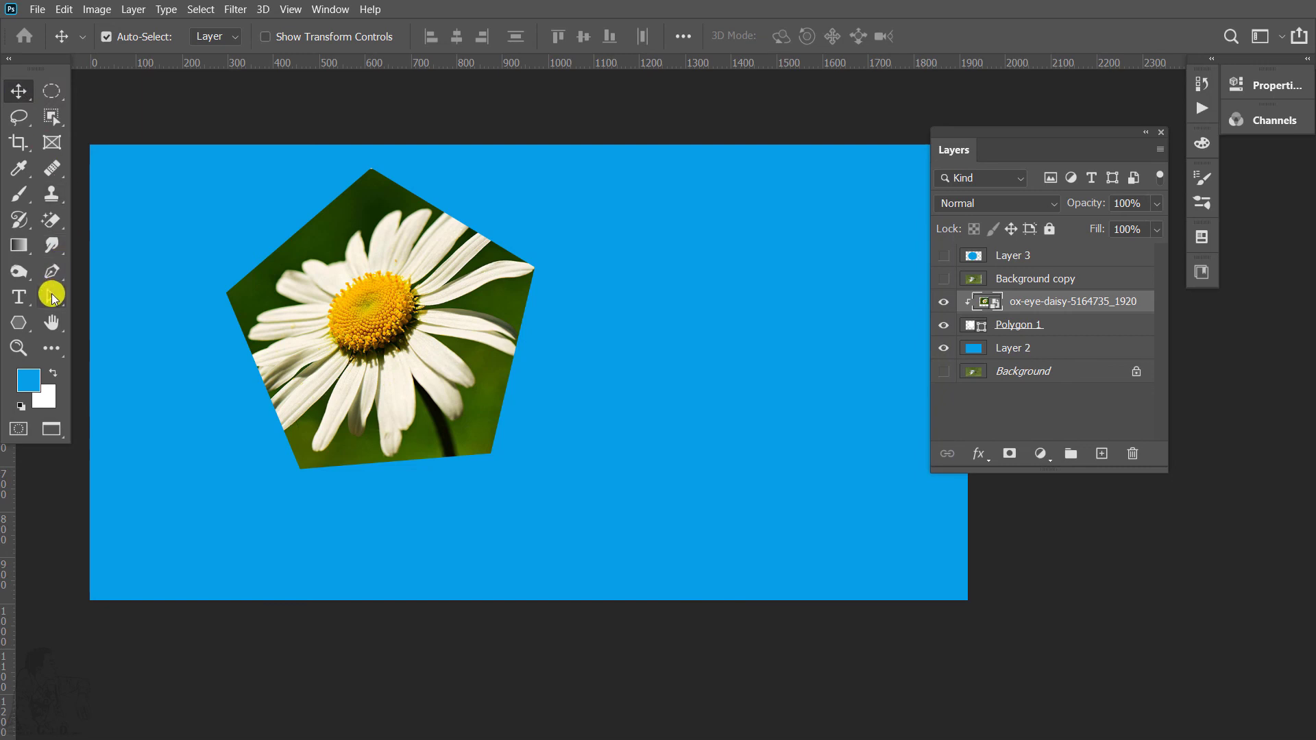
{"action": "left_click", "coordinate": [50, 297]}
{"action": "left_click", "coordinate": [119, 299]}
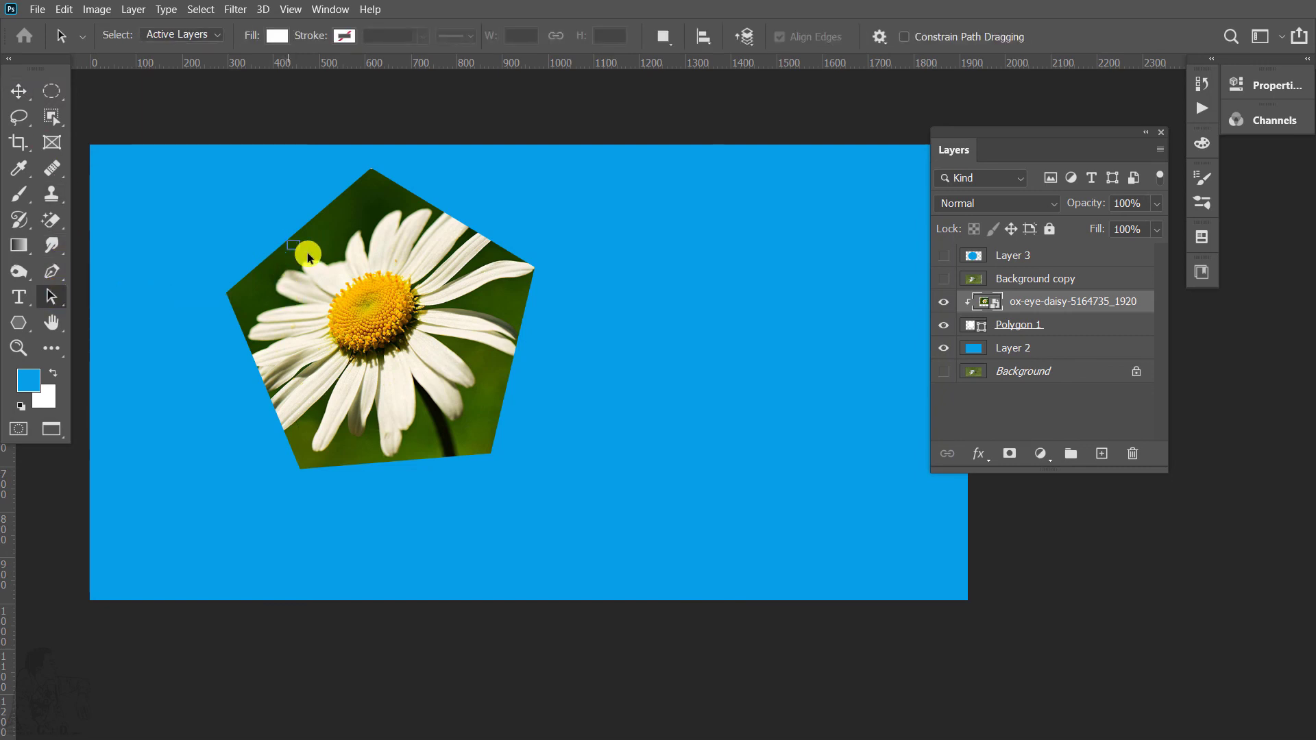
{"action": "left_click", "coordinate": [1015, 325]}
{"action": "mouse_move", "coordinate": [383, 277]}
{"action": "left_mouse_down"}
{"action": "mouse_move", "coordinate": [454, 252]}
{"action": "mouse_move", "coordinate": [361, 299]}
{"action": "mouse_move", "coordinate": [403, 314]}
{"action": "left_mouse_up"}
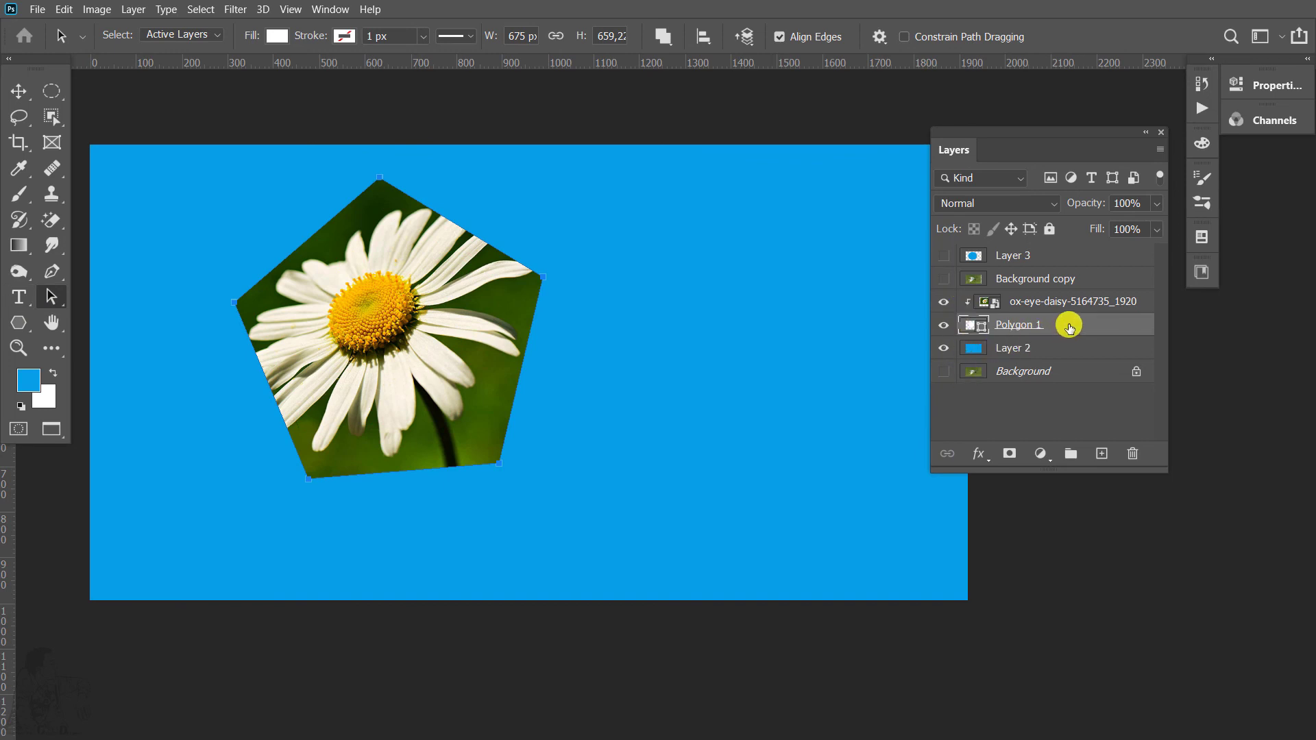
{"action": "mouse_move", "coordinate": [437, 300]}
{"action": "left_mouse_down"}
{"action": "mouse_move", "coordinate": [385, 291]}
{"action": "mouse_move", "coordinate": [466, 326]}
{"action": "mouse_move", "coordinate": [485, 285]}
{"action": "mouse_move", "coordinate": [443, 336]}
{"action": "mouse_move", "coordinate": [474, 328]}
{"action": "mouse_move", "coordinate": [463, 332]}
{"action": "left_mouse_up"}
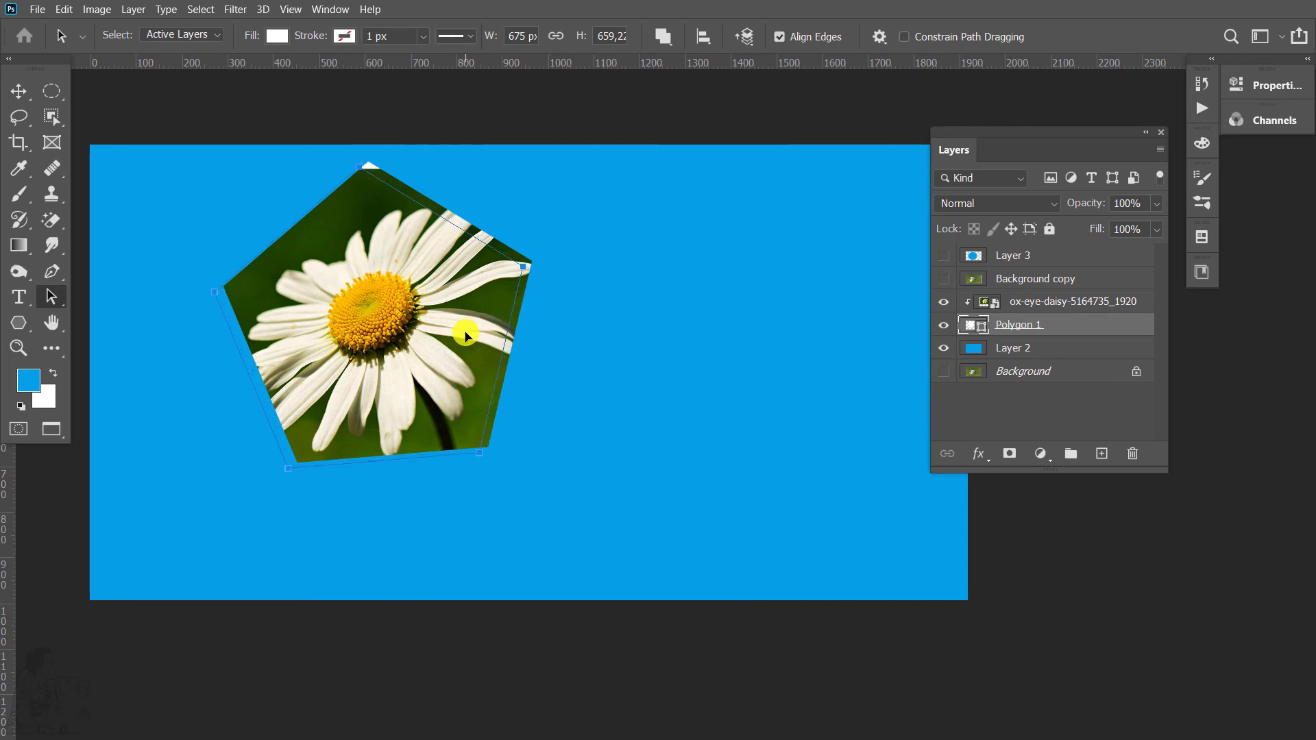
Step: Drag the ox-eye daisy layer to reframe the flower inside the pentagon
{"action": "left_click", "coordinate": [1034, 304]}
{"action": "left_click", "coordinate": [16, 91]}
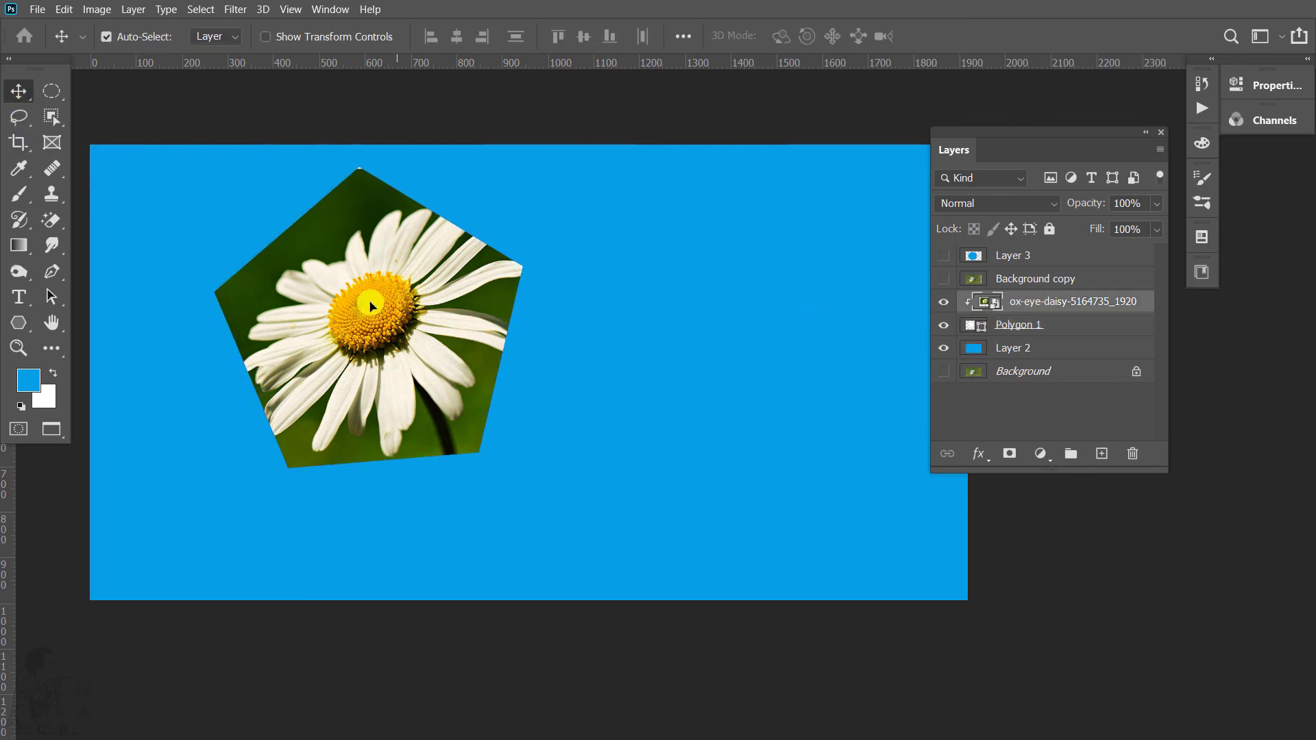
{"action": "left_click_drag", "start_coordinate": [370, 306], "coordinate": [449, 268]}
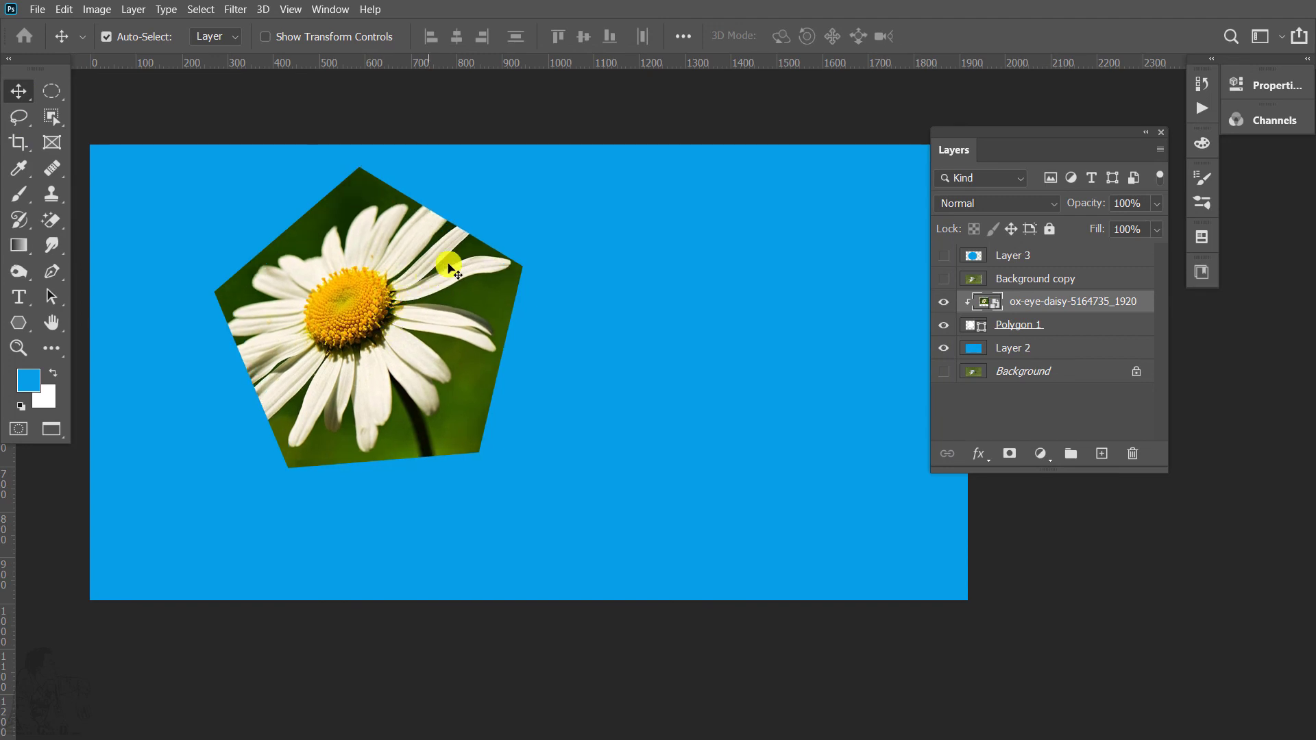